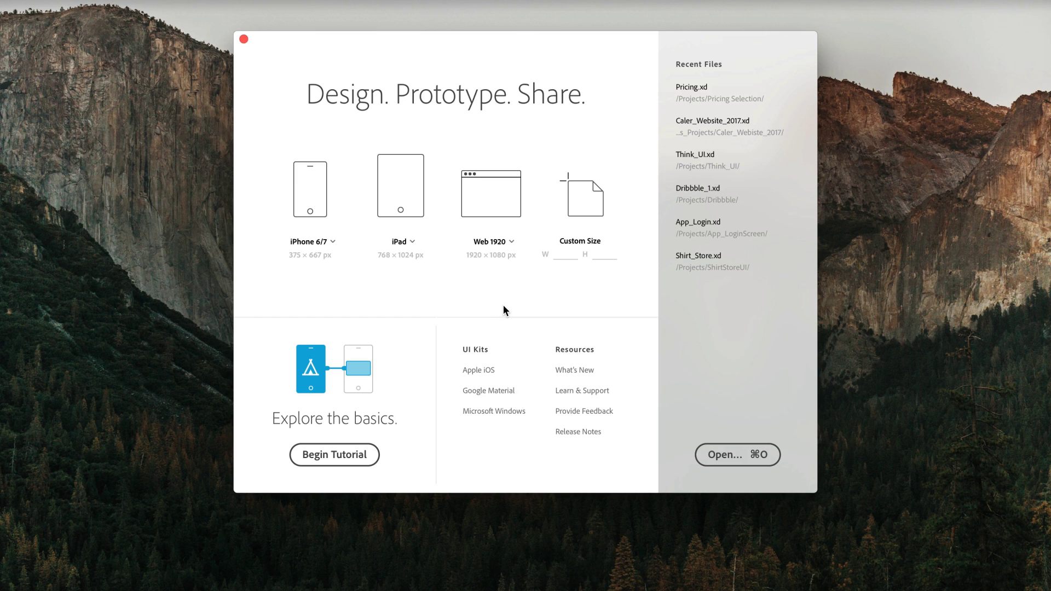
Step: Open the Apple iOS UI kit and ungroup the Airplane Mode settings group
{"action": "left_click", "coordinate": [474, 370]}
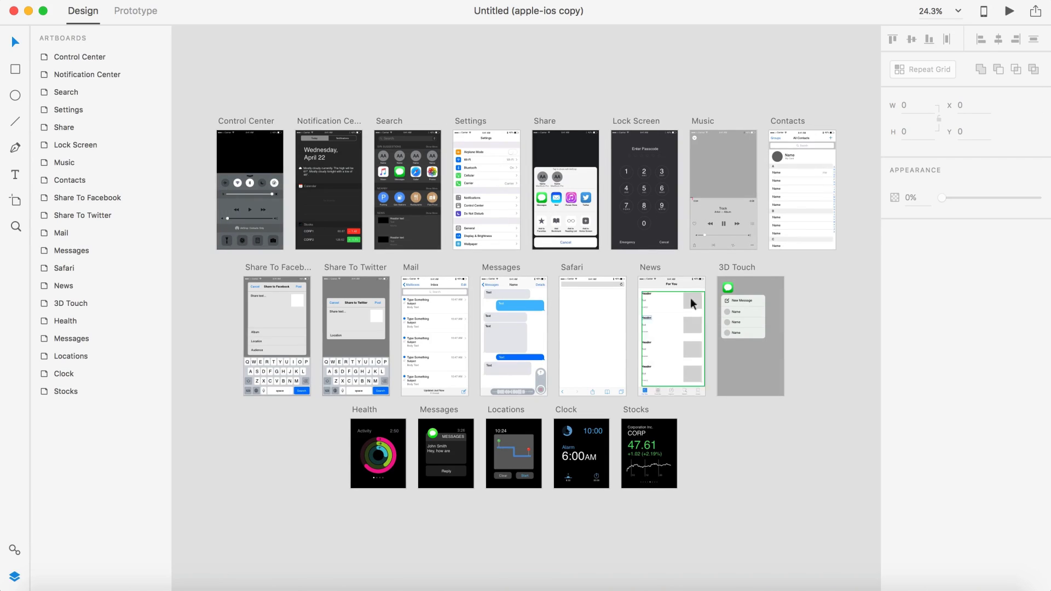
{"action": "scroll", "coordinate": [584, 150], "scroll_direction": "up", "scroll_amount": 5}
{"action": "scroll", "coordinate": [584, 150], "scroll_direction": "left", "scroll_amount": 5}
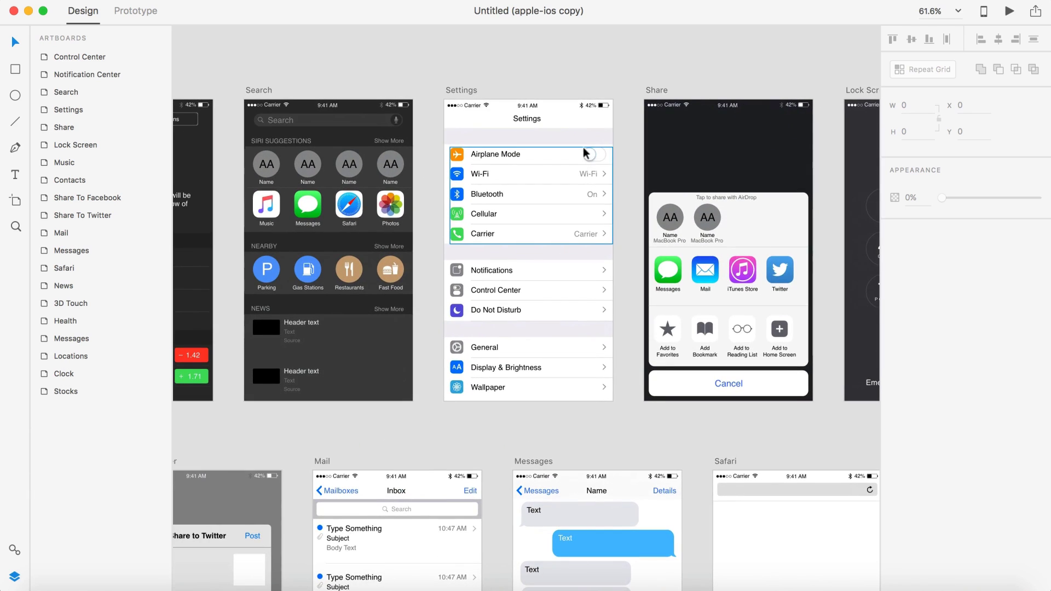
{"action": "scroll", "coordinate": [584, 150], "scroll_direction": "up", "scroll_amount": 10}
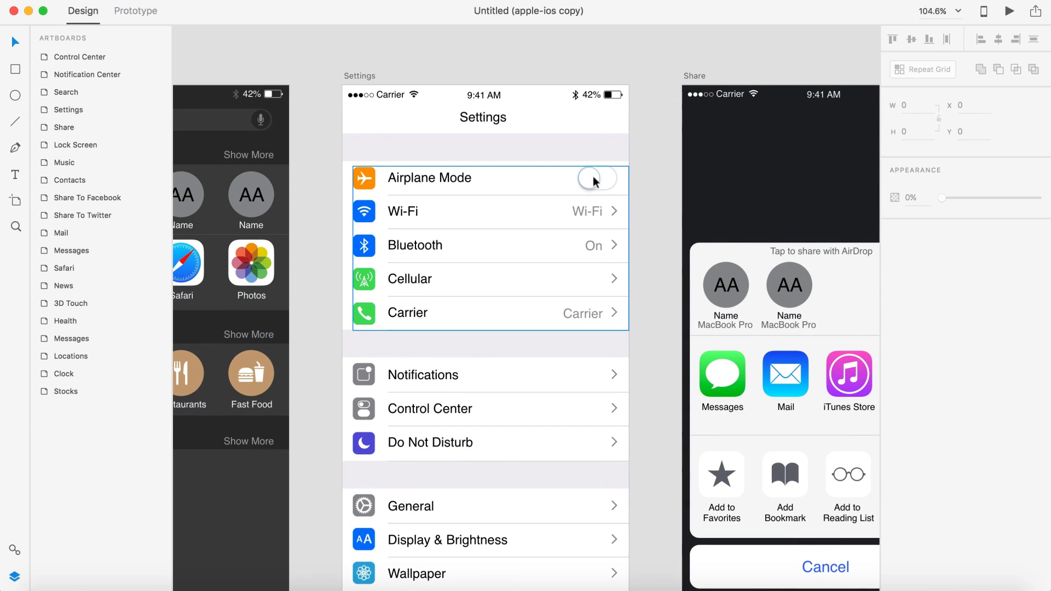
{"action": "left_click", "coordinate": [593, 184]}
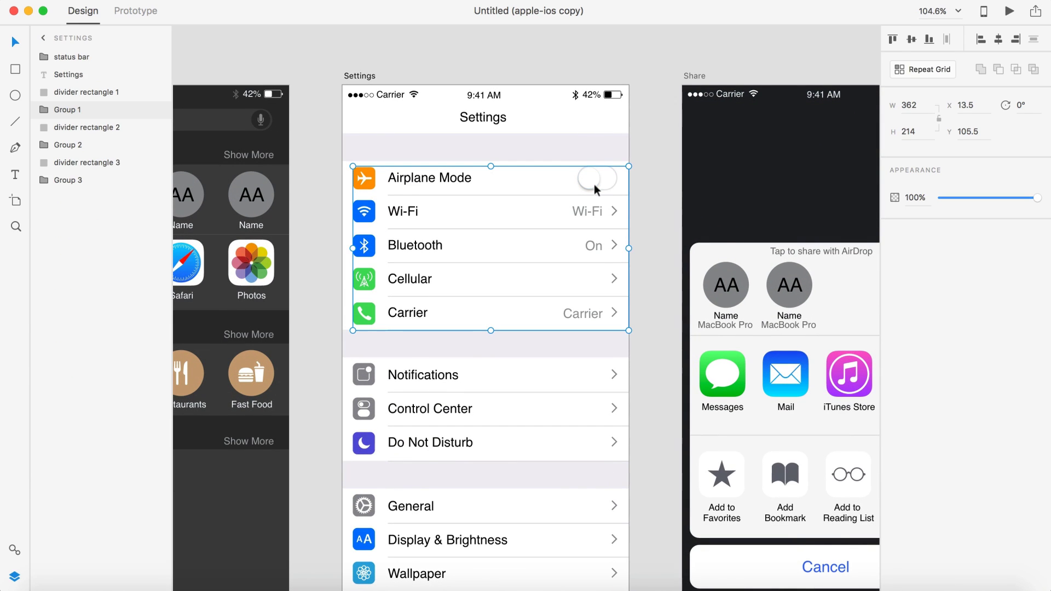
{"action": "key", "text": "super+shift+g"}
Step: Select the Airplane Mode toggle with the status bar, then close the kit without saving
{"action": "left_click", "coordinate": [641, 175]}
{"action": "left_click", "coordinate": [596, 171]}
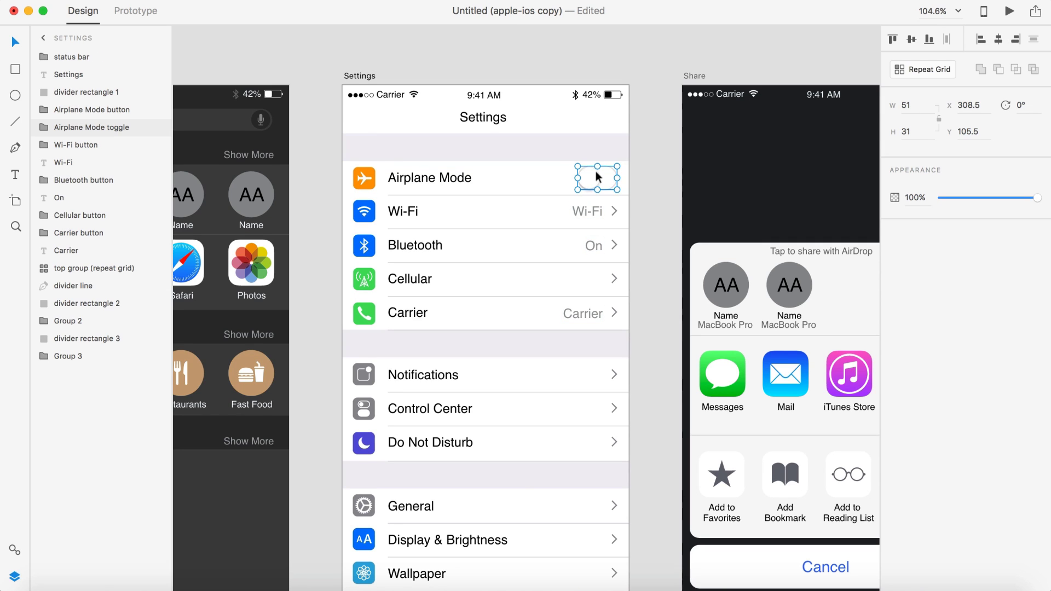
{"action": "left_click", "coordinate": [490, 97], "text": "shift"}
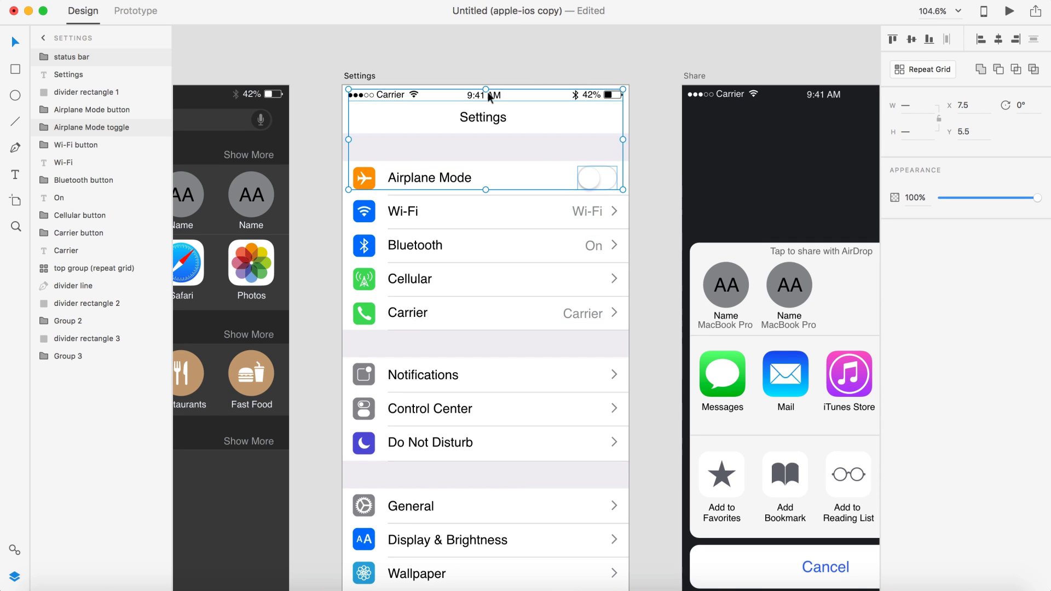
{"action": "left_click", "coordinate": [14, 10]}
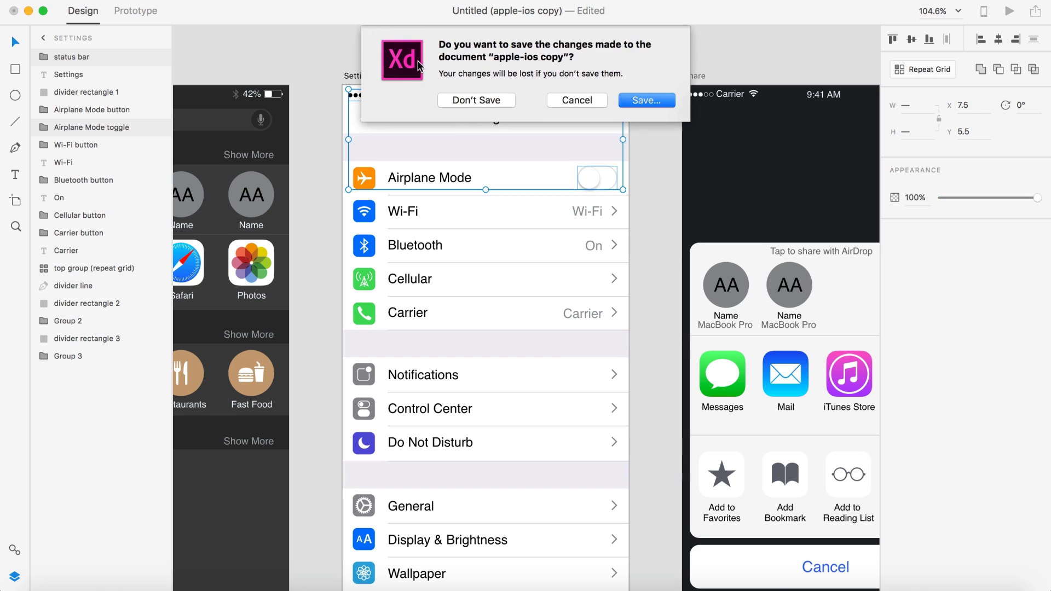
{"action": "left_click", "coordinate": [464, 101]}
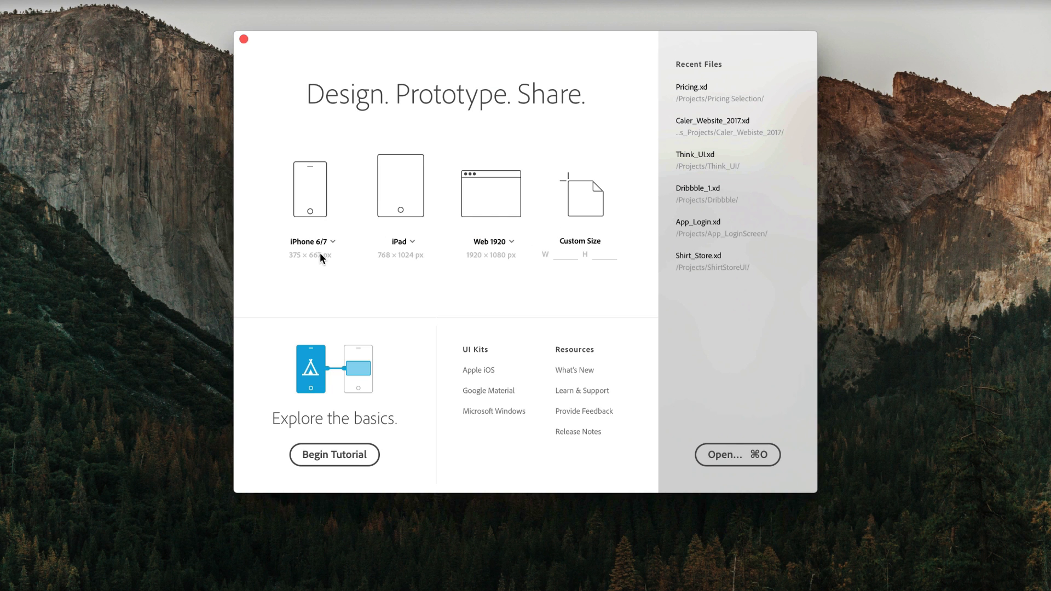
Step: Create an iPhone 6/7 document and paste the status bar and toggle onto its artboard
{"action": "left_click", "coordinate": [313, 176]}
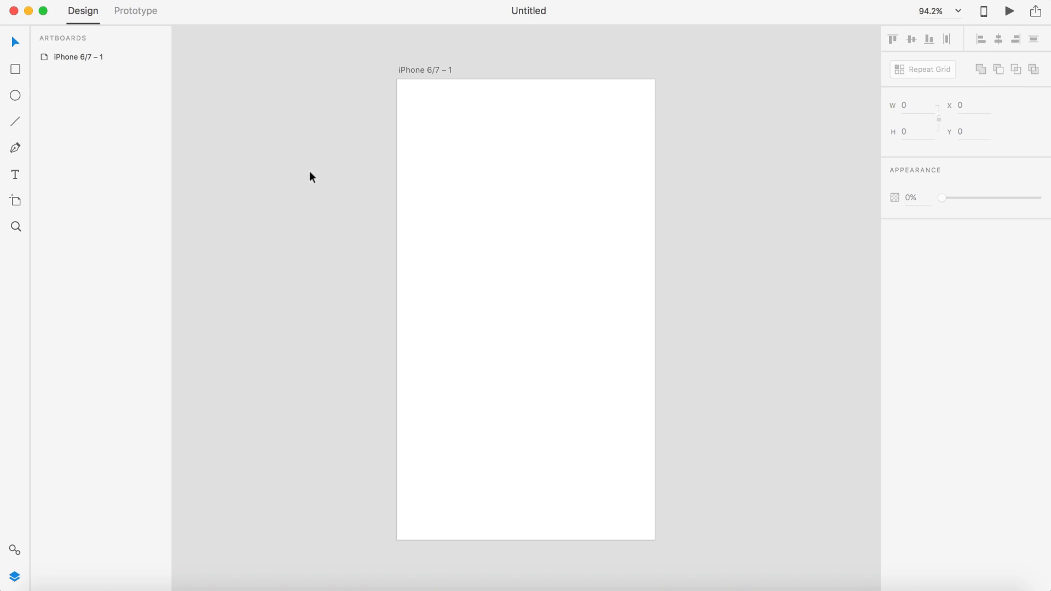
{"action": "left_click", "coordinate": [418, 66]}
{"action": "key", "text": "super+v"}
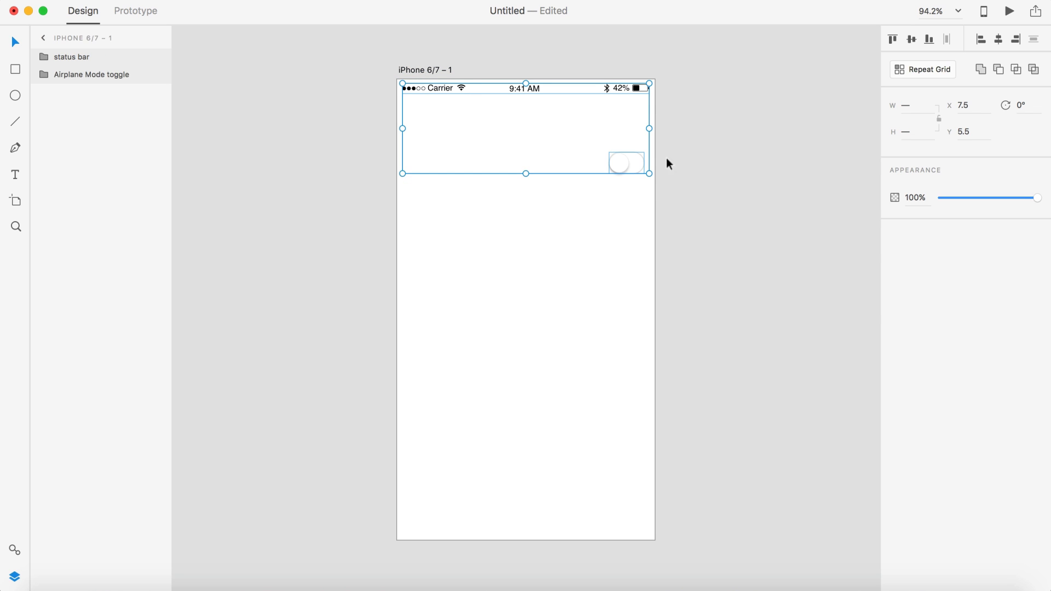
{"action": "left_click", "coordinate": [719, 171]}
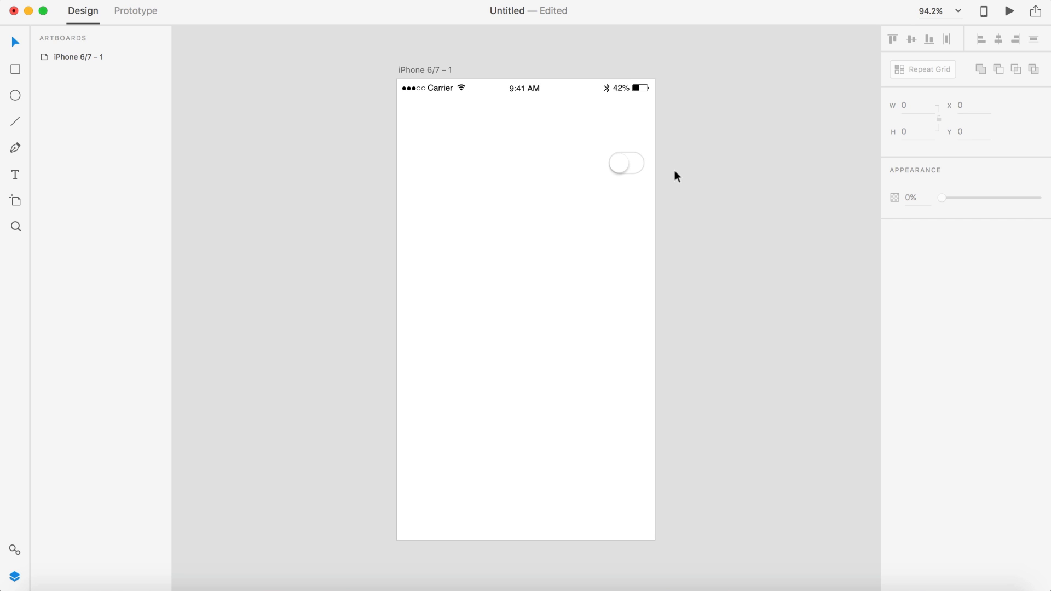
Step: Move the Airplane Mode toggle off the artboard onto the pasteboard
{"action": "scroll", "coordinate": [675, 170], "scroll_direction": "down", "scroll_amount": 3}
{"action": "scroll", "coordinate": [674, 175], "scroll_direction": "down", "scroll_amount": 3}
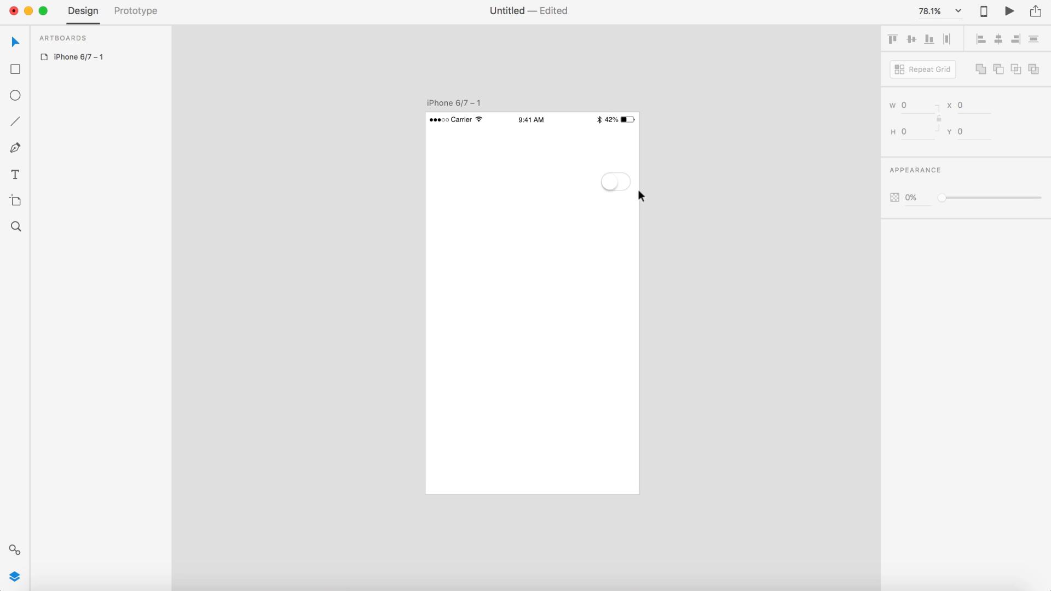
{"action": "left_click_drag", "start_coordinate": [617, 181], "coordinate": [671, 114]}
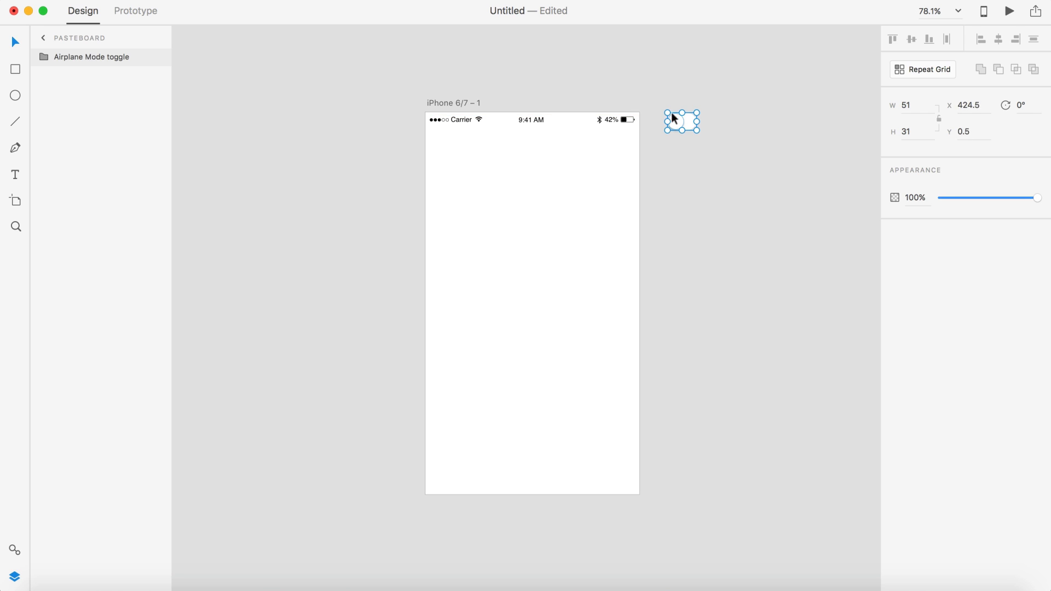
{"action": "left_click", "coordinate": [675, 176]}
{"action": "scroll", "coordinate": [675, 175], "scroll_direction": "down", "scroll_amount": 2}
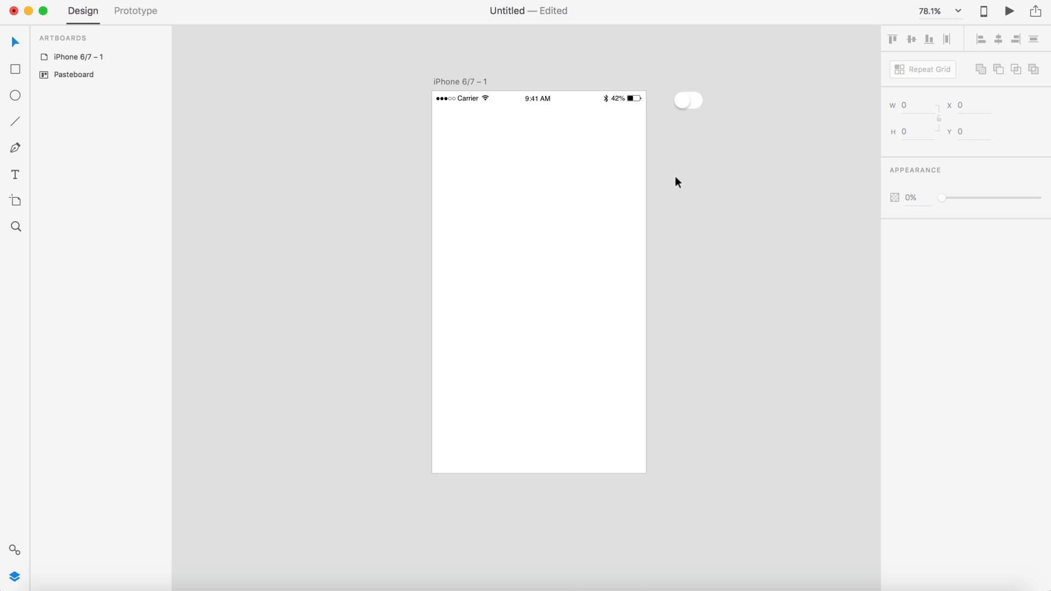
Step: Draw a 105×105 circle and centre it horizontally just below the status bar
{"action": "left_click", "coordinate": [15, 96]}
{"action": "left_click_drag", "start_coordinate": [511, 127], "coordinate": [568, 185]}
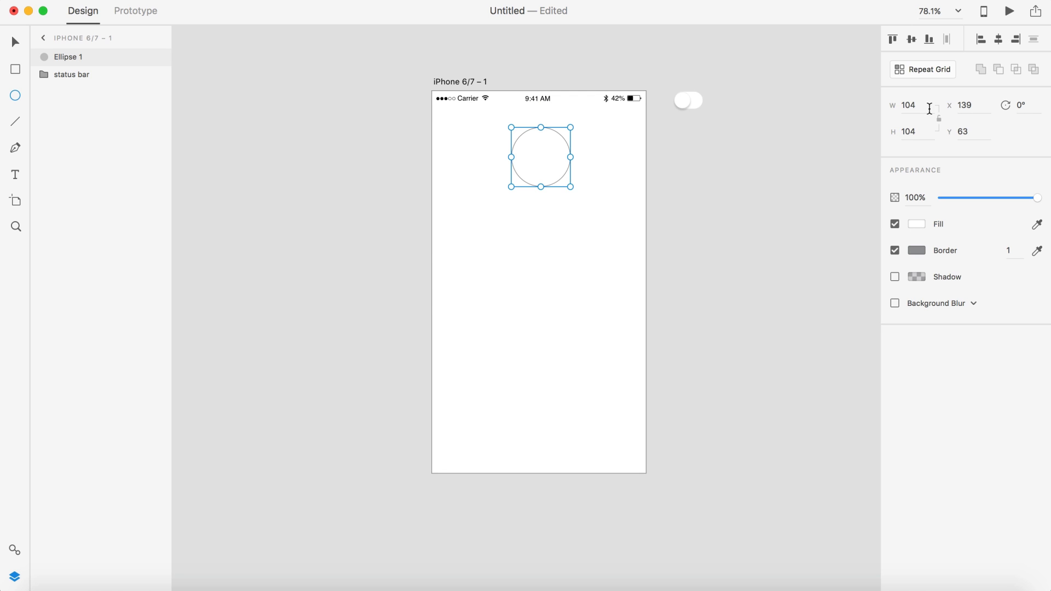
{"action": "type", "text": "105"}
{"action": "key", "text": "Tab"}
{"action": "type", "text": "105"}
{"action": "key", "text": "Return"}
{"action": "key", "text": "v"}
{"action": "left_click_drag", "start_coordinate": [550, 166], "coordinate": [549, 170]}
{"action": "left_click", "coordinate": [709, 203]}
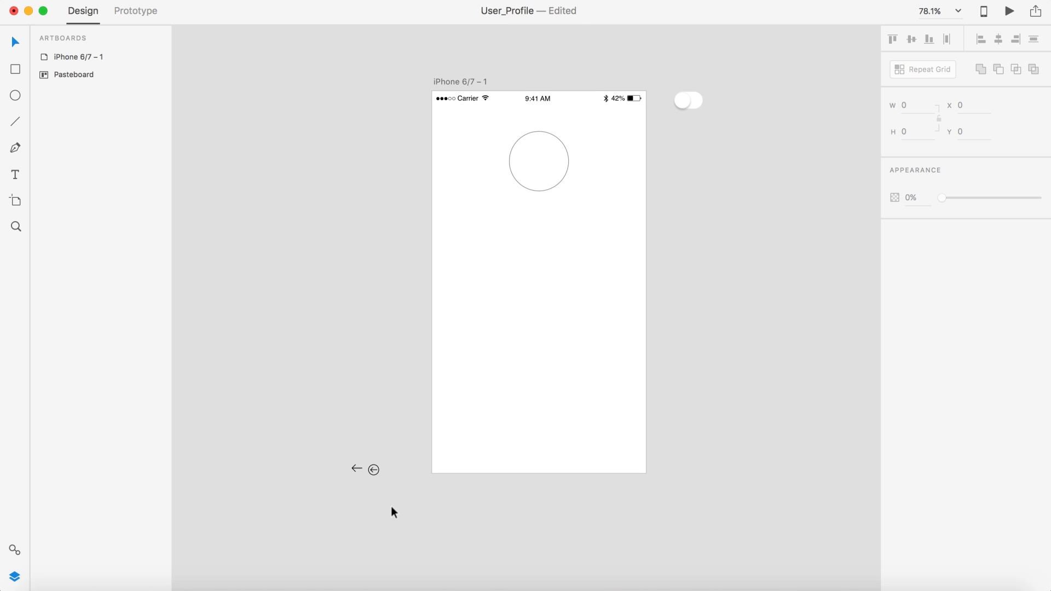
Step: Move both left-arrow icons onto the pasteboard next to the Airplane Mode toggle
{"action": "left_click_drag", "start_coordinate": [392, 508], "coordinate": [308, 410]}
{"action": "left_click_drag", "start_coordinate": [366, 461], "coordinate": [395, 126]}
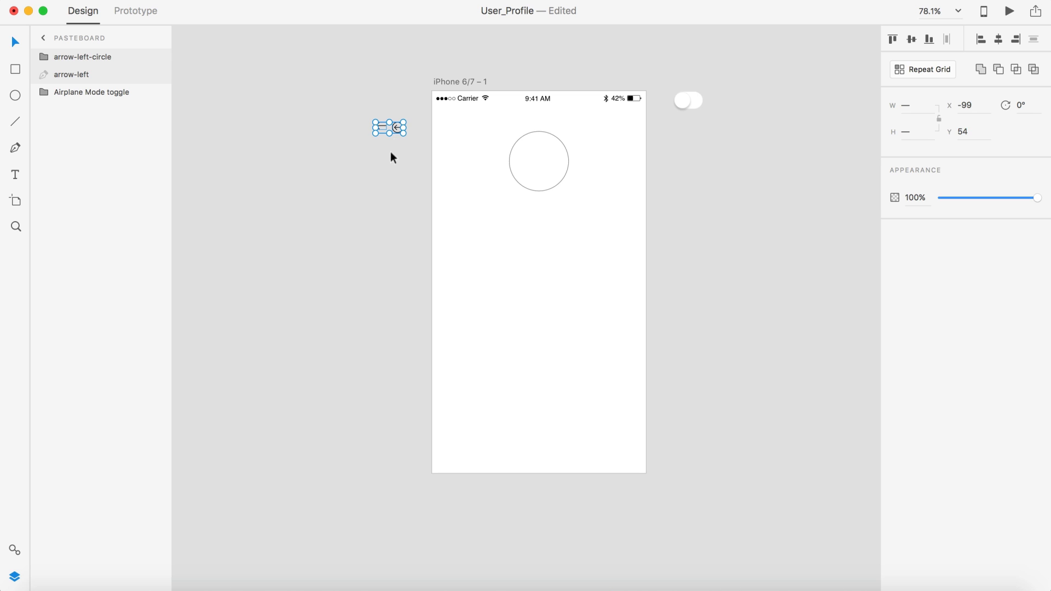
{"action": "left_click", "coordinate": [387, 169]}
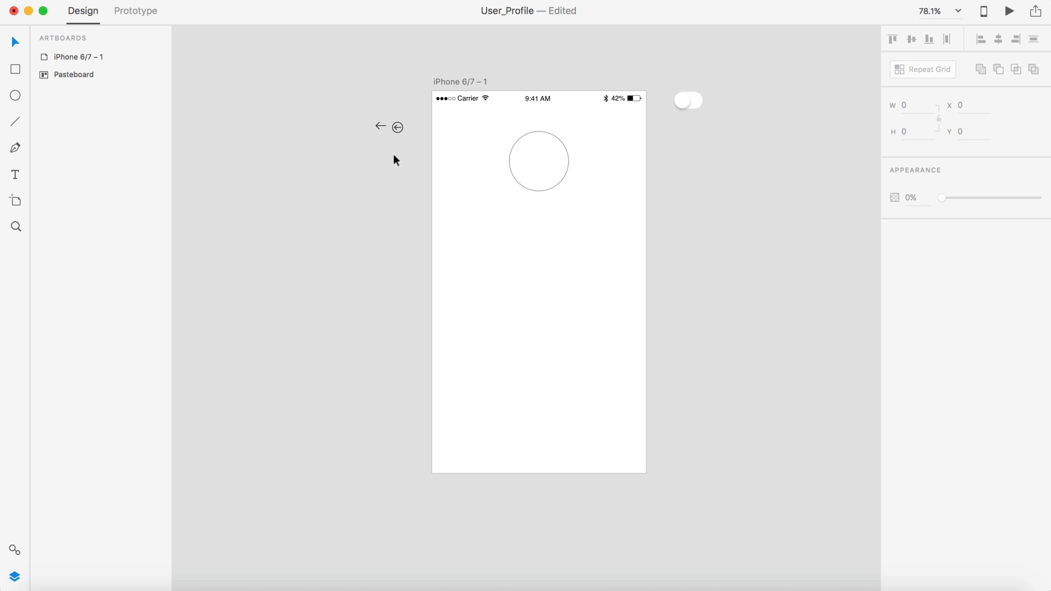
{"action": "scroll", "coordinate": [393, 155], "scroll_direction": "right", "scroll_amount": 4}
{"action": "scroll", "coordinate": [394, 155], "scroll_direction": "down", "scroll_amount": 2}
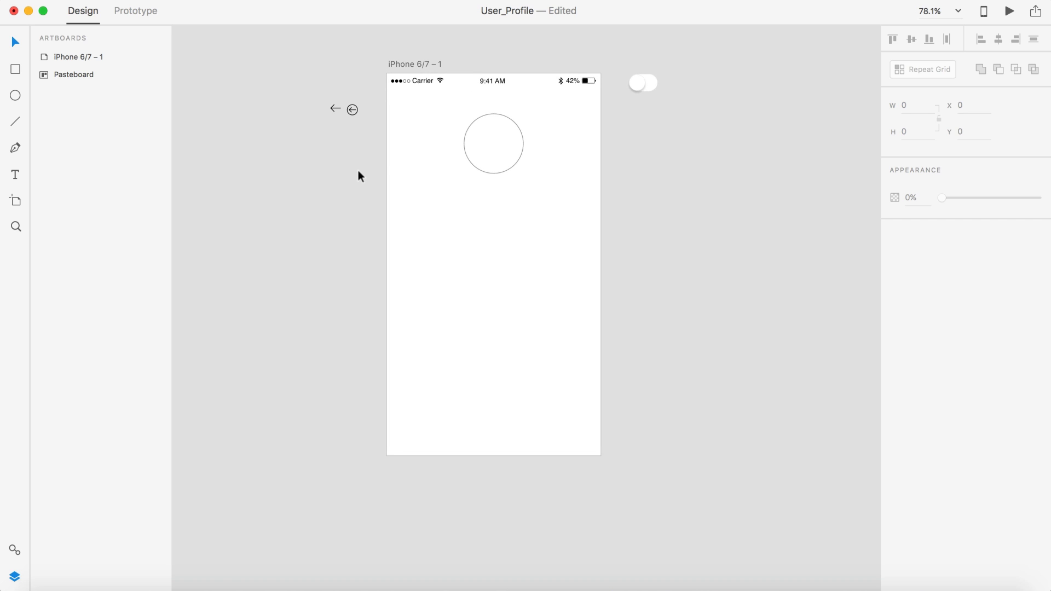
{"action": "scroll", "coordinate": [358, 173], "scroll_direction": "up", "scroll_amount": 2}
{"action": "scroll", "coordinate": [358, 172], "scroll_direction": "left", "scroll_amount": 2}
{"action": "scroll", "coordinate": [362, 159], "scroll_direction": "up", "scroll_amount": 5}
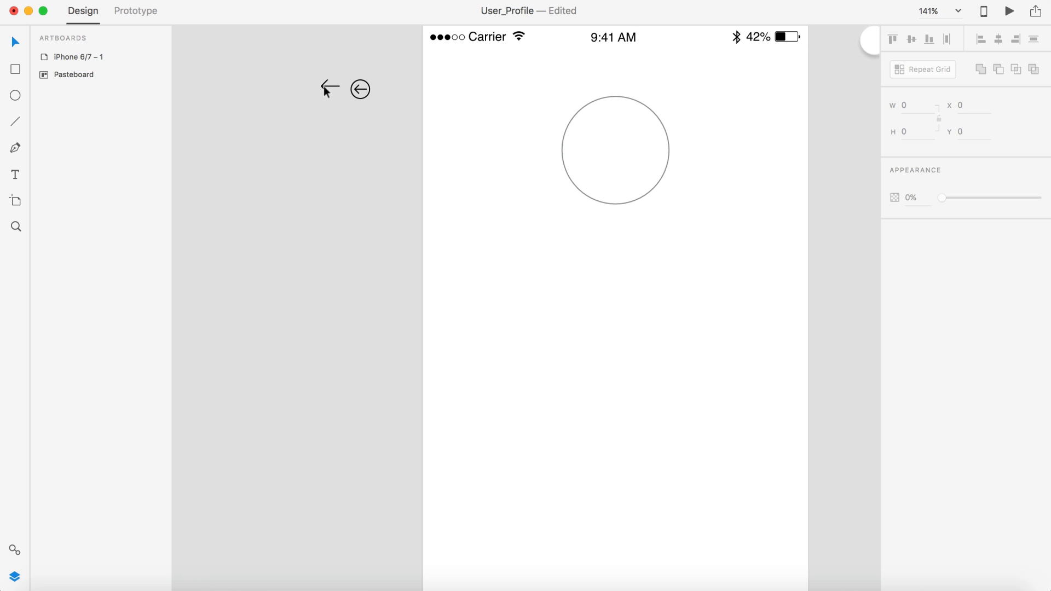
{"action": "scroll", "coordinate": [337, 125], "scroll_direction": "down", "scroll_amount": 4}
{"action": "left_click", "coordinate": [353, 103]}
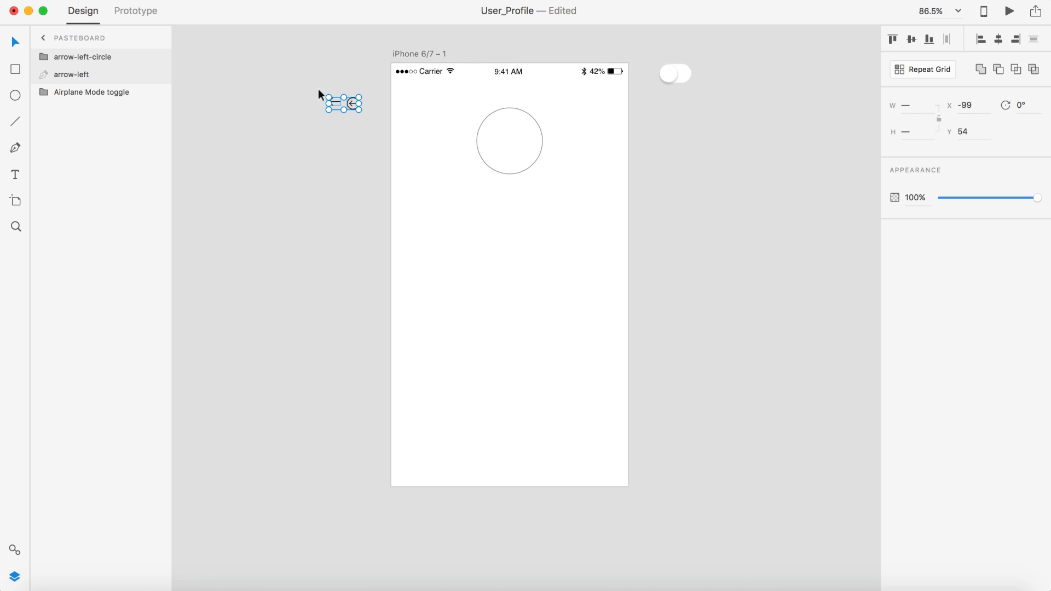
{"action": "left_click_drag", "start_coordinate": [361, 105], "coordinate": [694, 98]}
{"action": "left_click", "coordinate": [673, 111]}
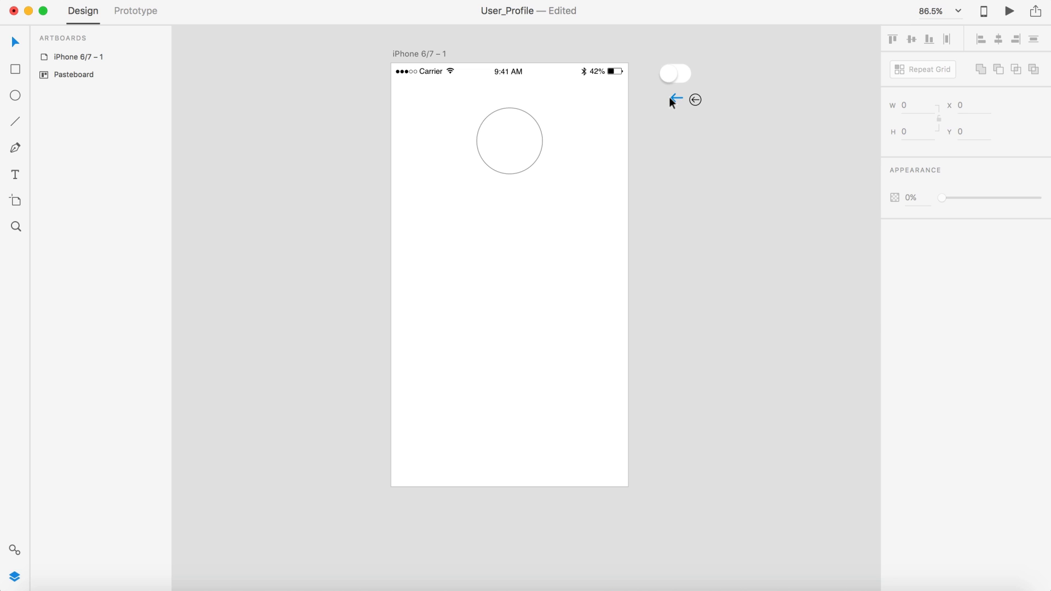
Step: Place the plain back arrow at the artboard's top-left, checking its edge distances
{"action": "left_click_drag", "start_coordinate": [669, 96], "coordinate": [404, 91]}
{"action": "scroll", "coordinate": [404, 91], "scroll_direction": "up", "scroll_amount": 5}
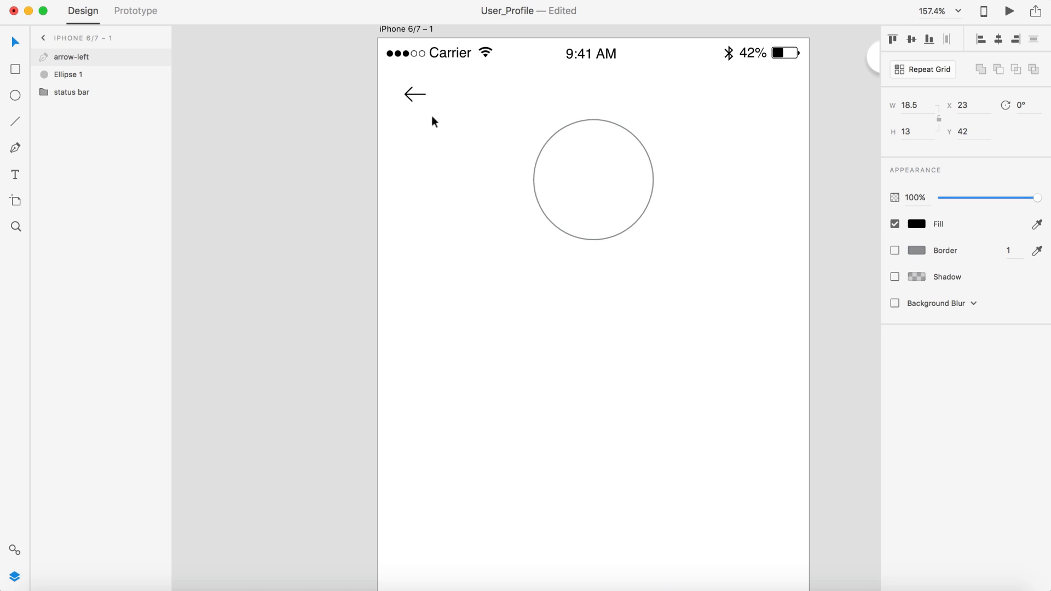
{"action": "key", "text": "alt"}
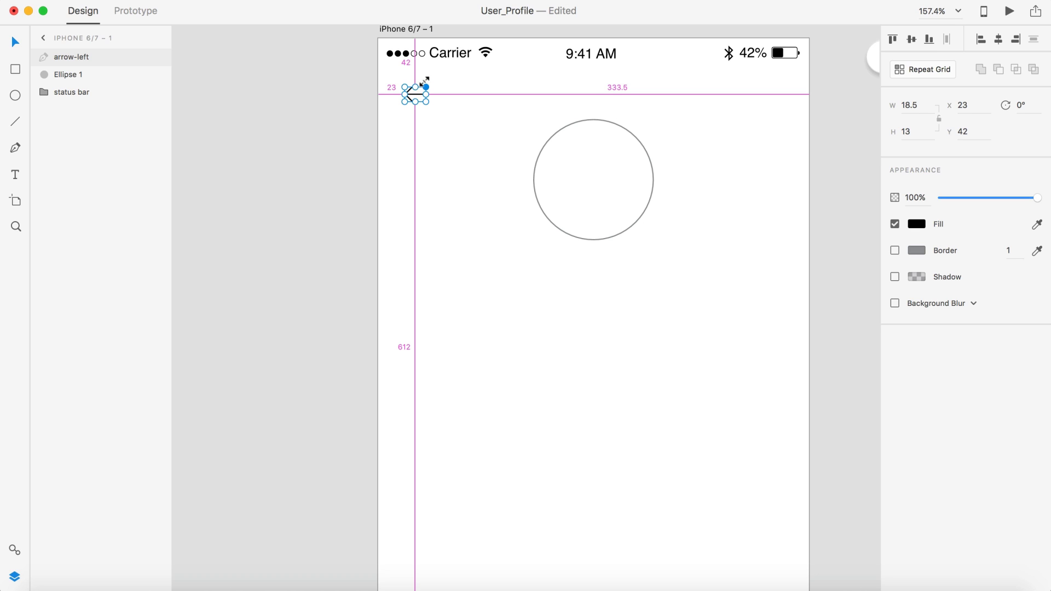
{"action": "left_click_drag", "start_coordinate": [423, 83], "coordinate": [424, 81]}
Step: Set the back arrow's width to 32 px
{"action": "left_click_drag", "start_coordinate": [924, 105], "coordinate": [865, 104]}
{"action": "type", "text": "32"}
{"action": "key", "text": "Return"}
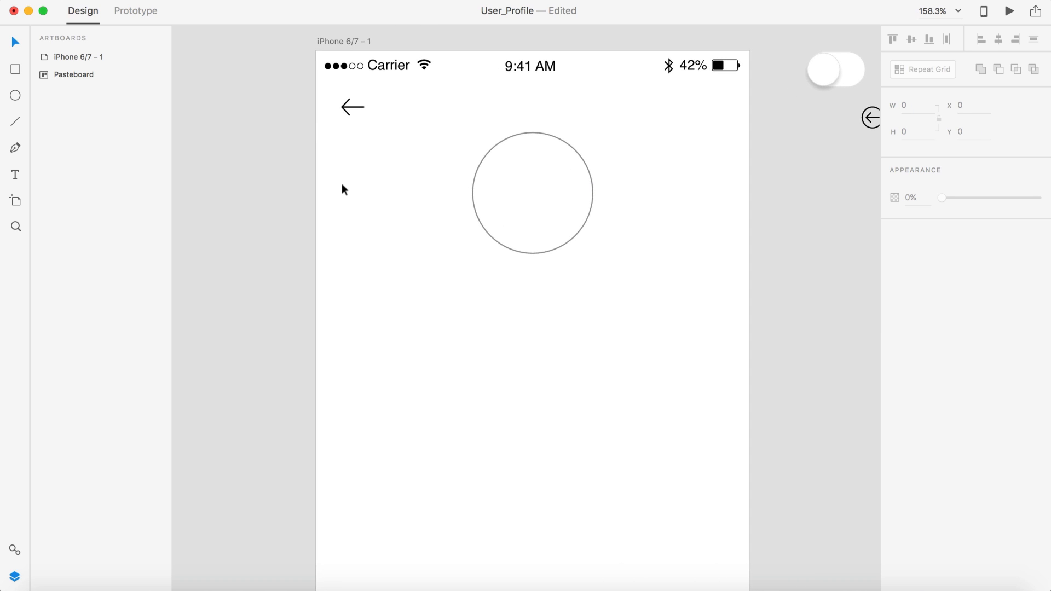
{"action": "scroll", "coordinate": [665, 208], "scroll_direction": "down", "scroll_amount": 5}
{"action": "scroll", "coordinate": [665, 208], "scroll_direction": "down", "scroll_amount": 3}
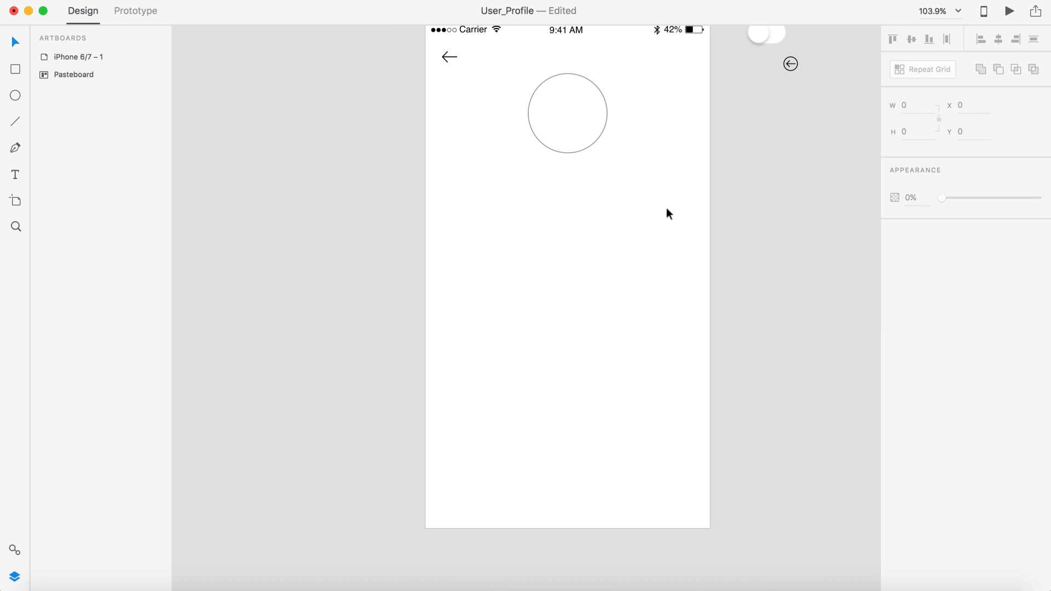
{"action": "left_click", "coordinate": [16, 70]}
{"action": "scroll", "coordinate": [306, 175], "scroll_direction": "up", "scroll_amount": 3}
{"action": "scroll", "coordinate": [306, 175], "scroll_direction": "right", "scroll_amount": 3}
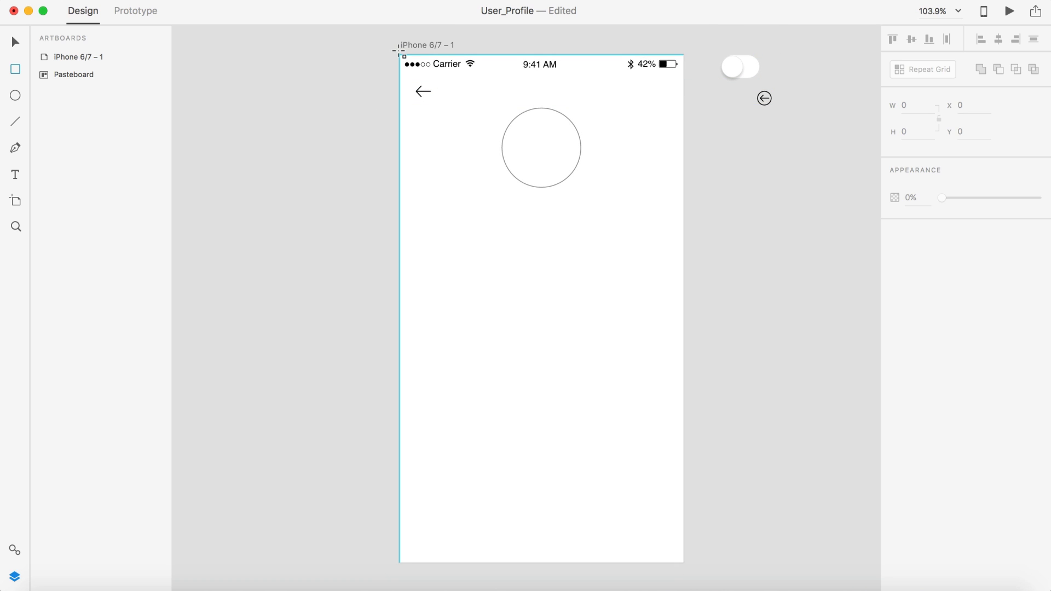
Step: Draw a 15 px wide, full-height rectangle along the artboard's left edge
{"action": "mouse_move", "coordinate": [399, 54]}
{"action": "left_mouse_down"}
{"action": "mouse_move", "coordinate": [427, 285]}
{"action": "mouse_move", "coordinate": [419, 562]}
{"action": "left_mouse_up"}
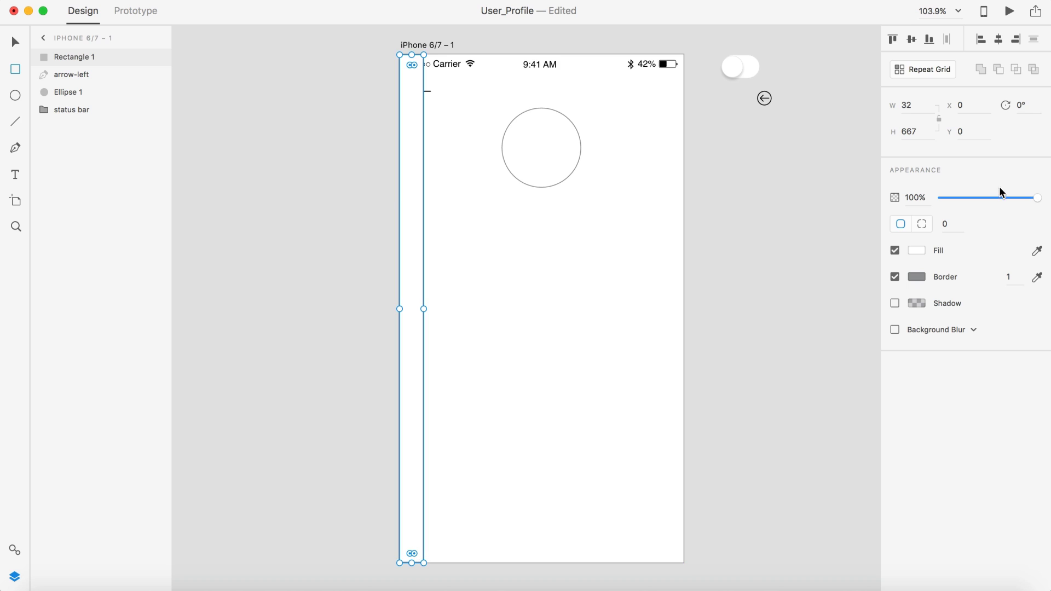
{"action": "left_click", "coordinate": [915, 106]}
{"action": "type", "text": "15"}
{"action": "key", "text": "Return"}
{"action": "key", "text": "v"}
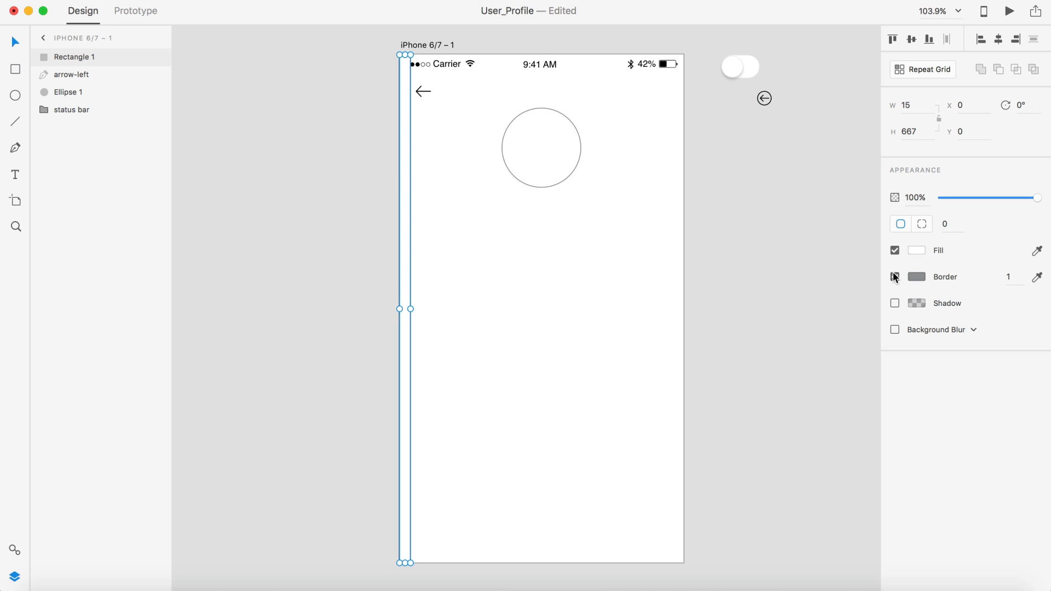
Step: Fill the left strip with pale cyan at 23% opacity
{"action": "left_click", "coordinate": [916, 250]}
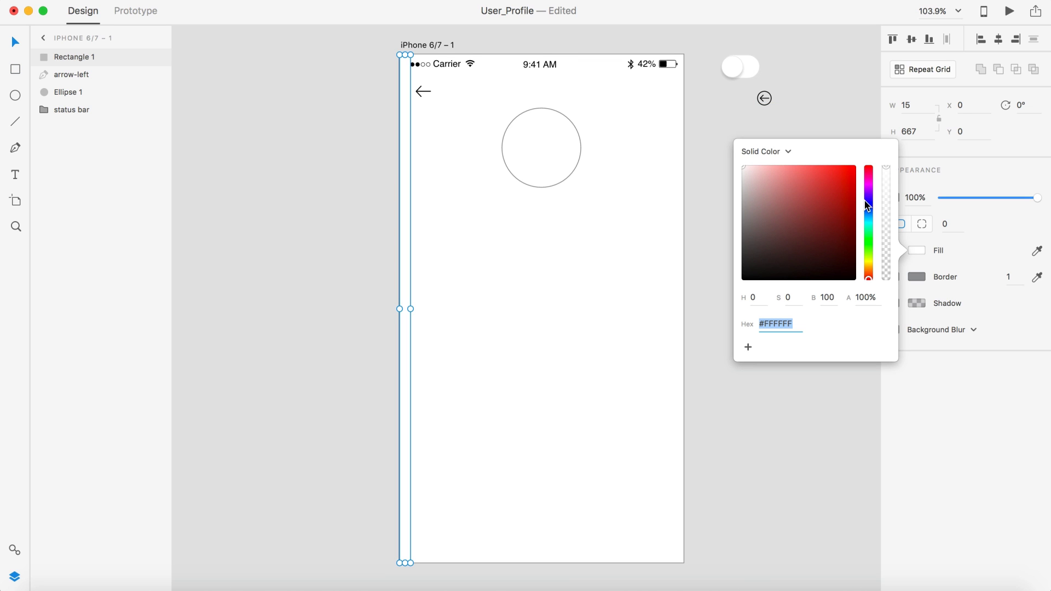
{"action": "left_click_drag", "start_coordinate": [869, 225], "coordinate": [868, 222]}
{"action": "left_click", "coordinate": [845, 166]}
{"action": "left_click_drag", "start_coordinate": [846, 167], "coordinate": [853, 160]}
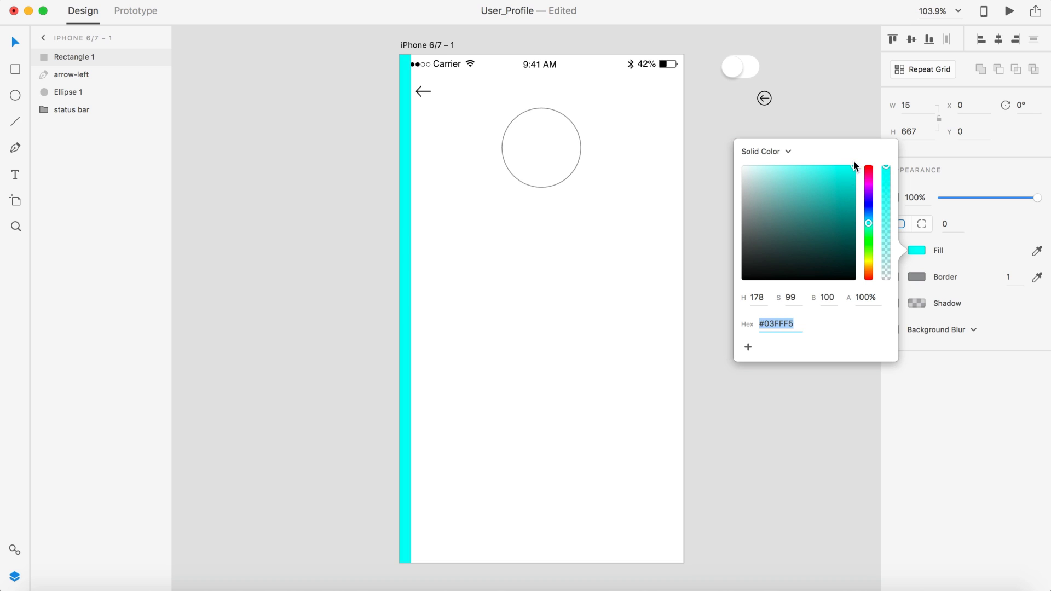
{"action": "left_click", "coordinate": [964, 197]}
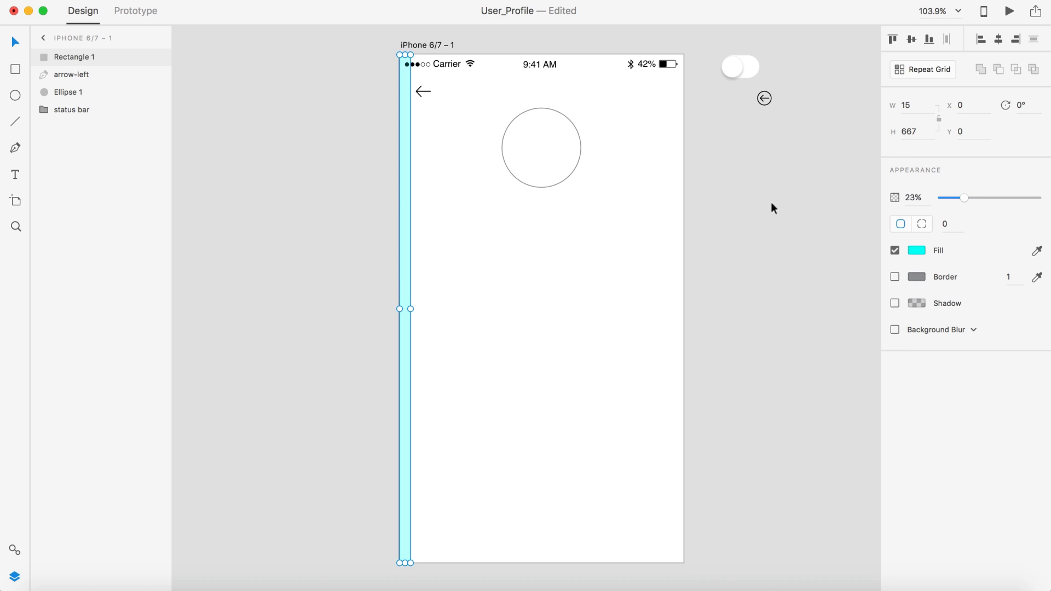
{"action": "left_click", "coordinate": [736, 230]}
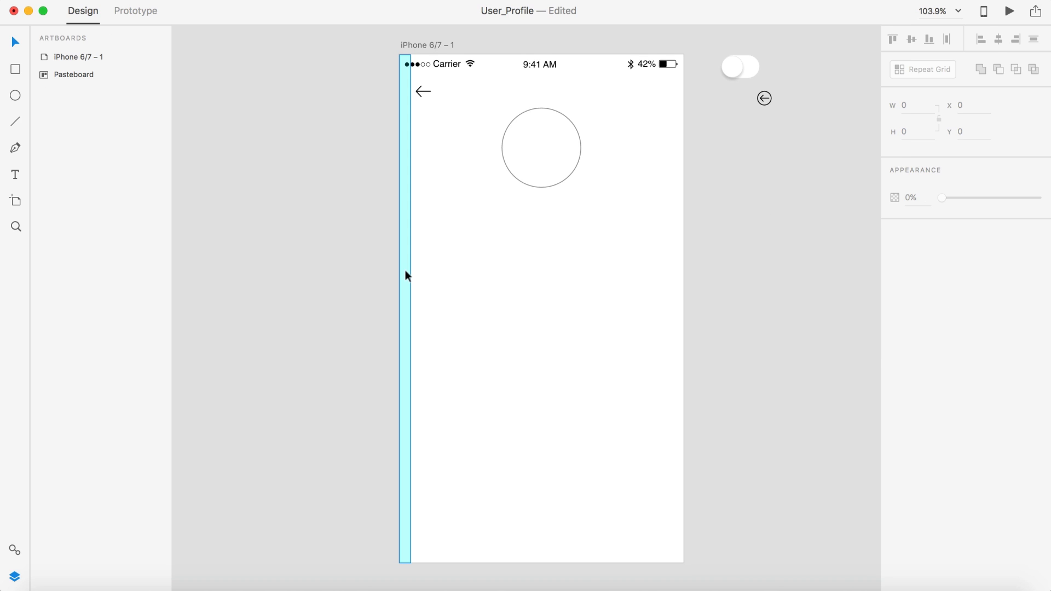
Step: Duplicate the cyan strip to the artboard's right edge
{"action": "left_click_drag", "start_coordinate": [405, 272], "coordinate": [678, 270]}
{"action": "left_click", "coordinate": [698, 265]}
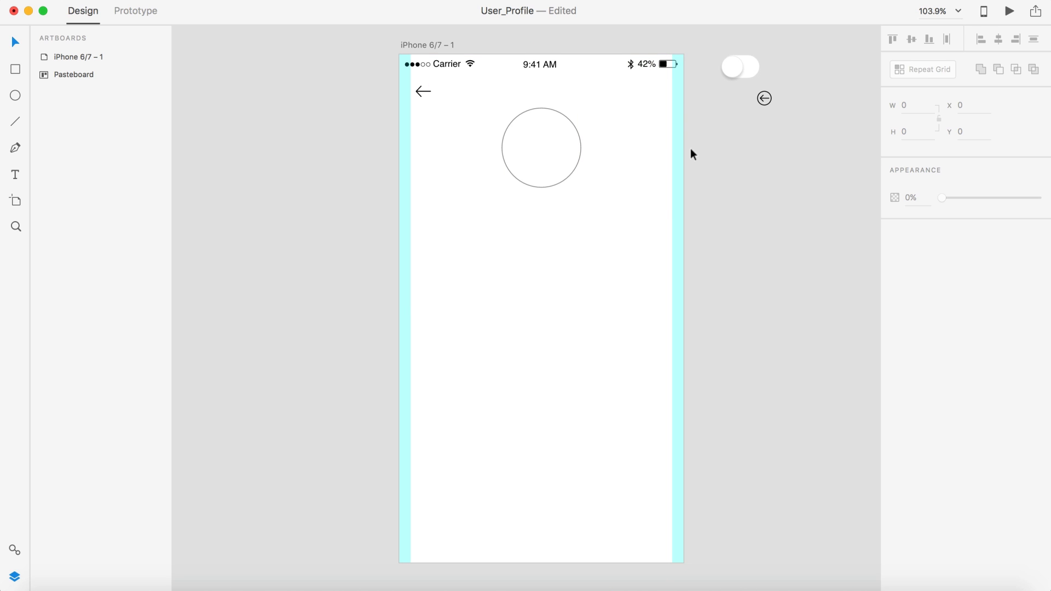
{"action": "scroll", "coordinate": [563, 225], "scroll_direction": "up", "scroll_amount": 5}
{"action": "scroll", "coordinate": [425, 170], "scroll_direction": "up", "scroll_amount": 3}
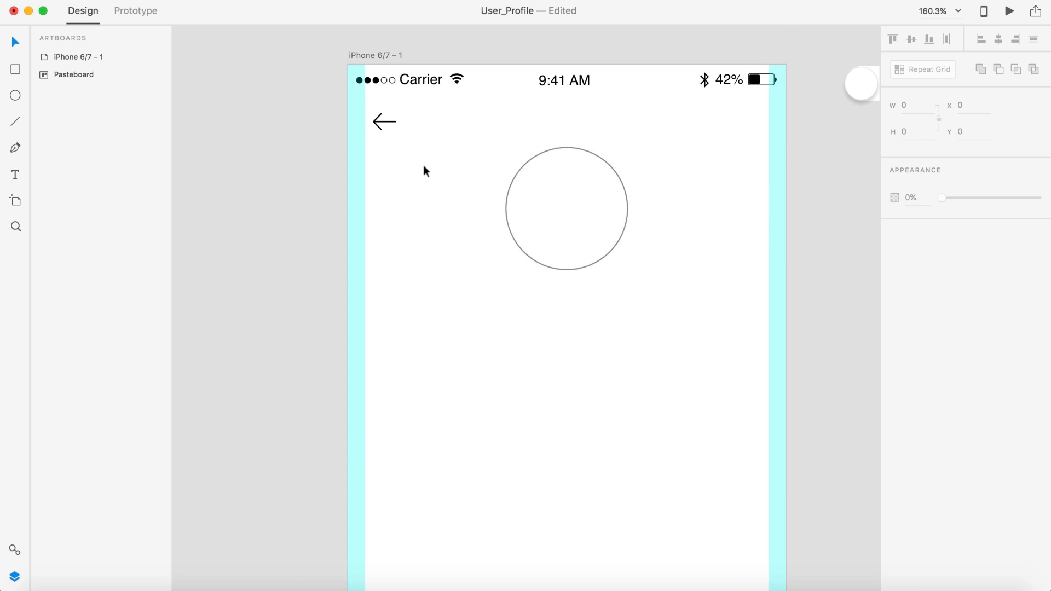
Step: Snap the back arrow to the left margin strip and nudge it up 3 px
{"action": "left_click_drag", "start_coordinate": [385, 122], "coordinate": [382, 117]}
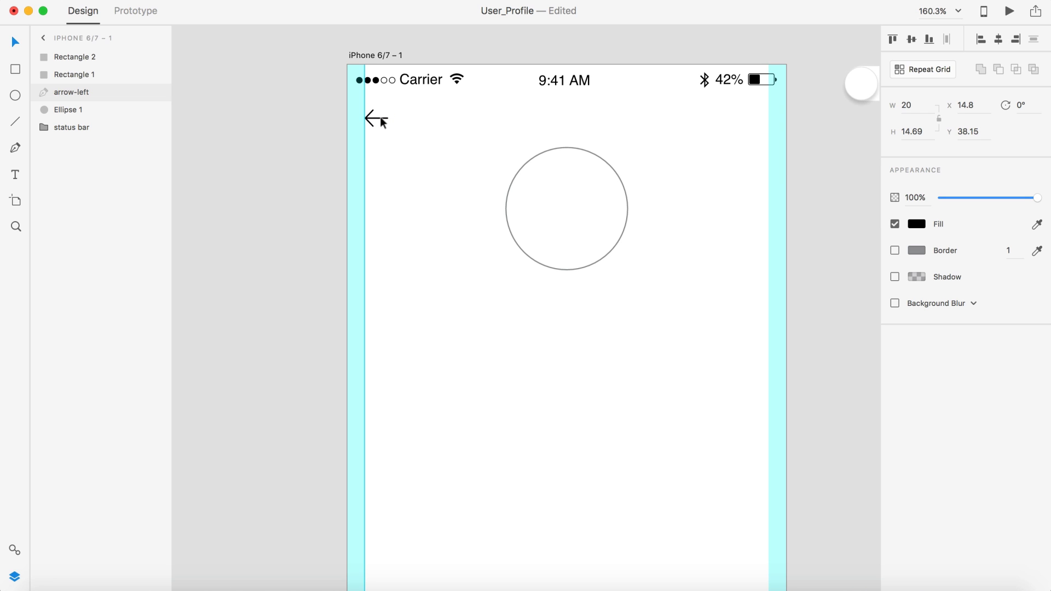
{"action": "key", "text": "Up"}
{"action": "scroll", "coordinate": [454, 58], "scroll_direction": "up", "scroll_amount": 5}
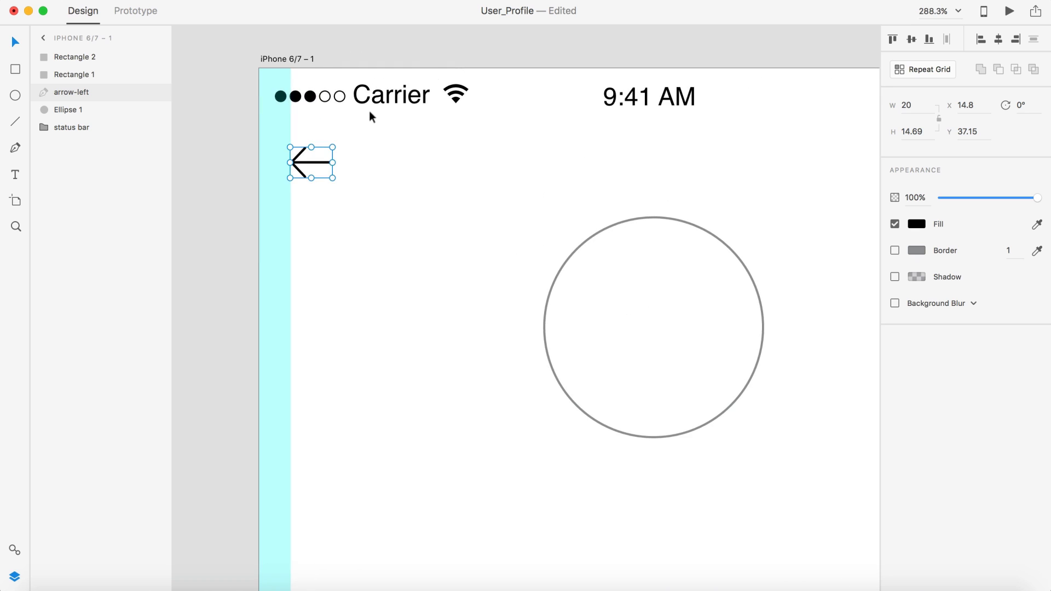
{"action": "scroll", "coordinate": [369, 111], "scroll_direction": "left", "scroll_amount": 3}
{"action": "key", "text": "Up"}
{"action": "key", "text": "Up"}
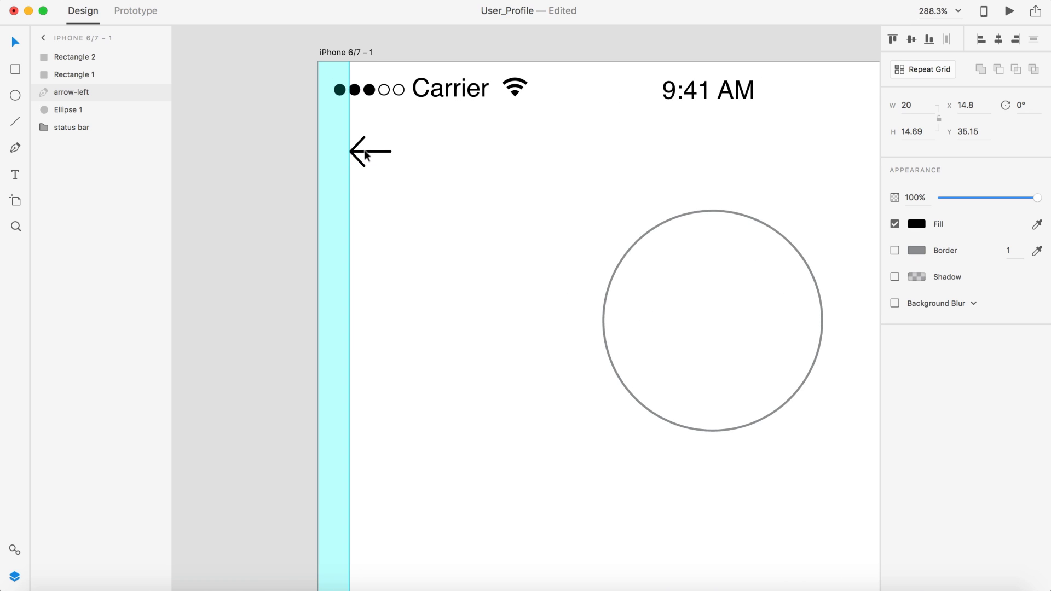
{"action": "left_click", "coordinate": [270, 163]}
{"action": "scroll", "coordinate": [271, 163], "scroll_direction": "down", "scroll_amount": 5}
{"action": "scroll", "coordinate": [270, 163], "scroll_direction": "down", "scroll_amount": 3}
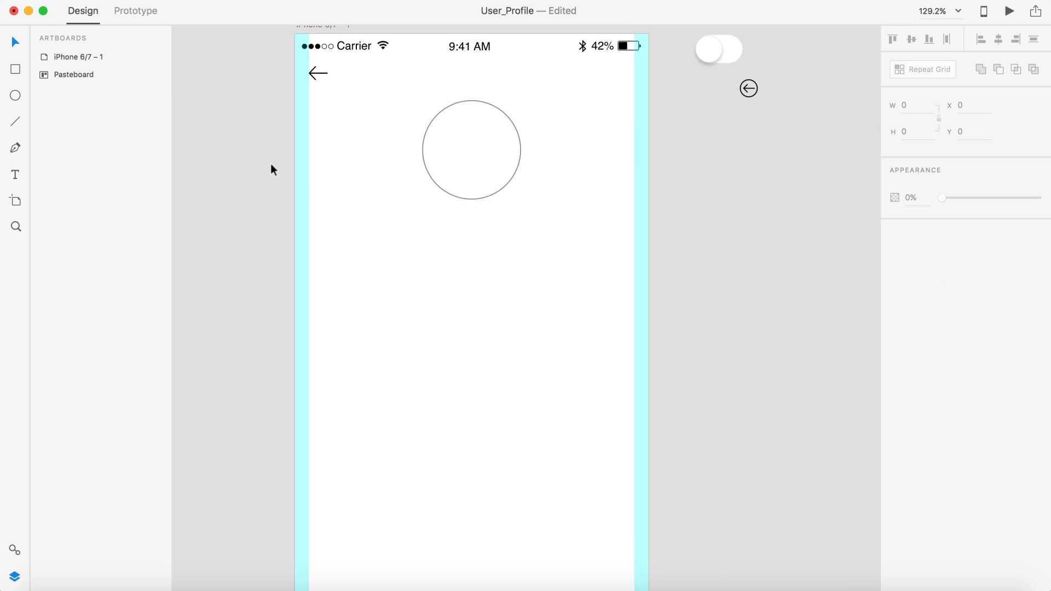
{"action": "scroll", "coordinate": [507, 252], "scroll_direction": "down", "scroll_amount": 3}
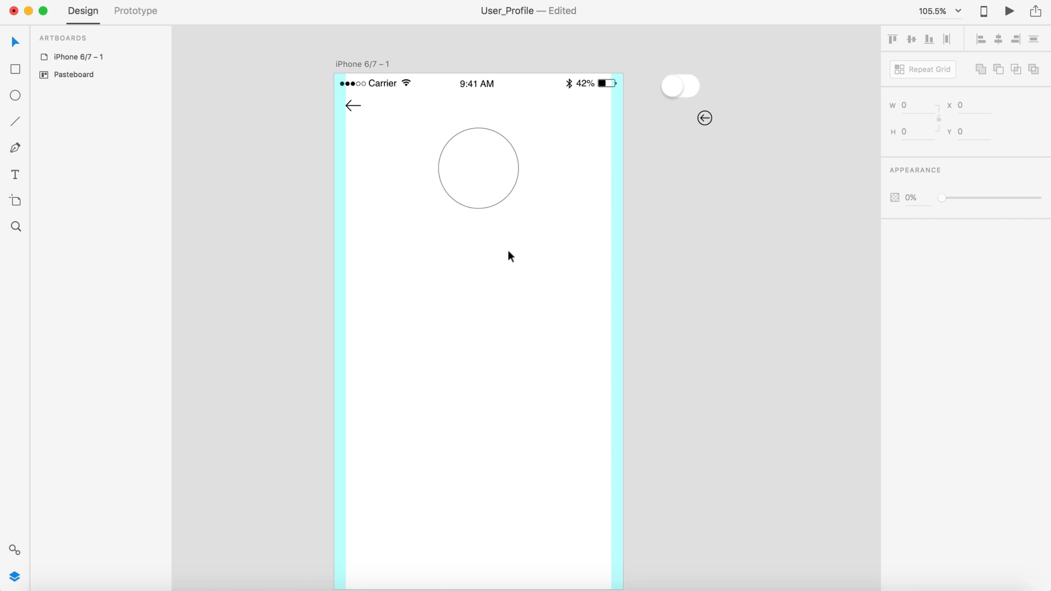
Step: Move the back arrow slightly lower, to Y 44.15 below the status bar
{"action": "left_click", "coordinate": [354, 108]}
{"action": "scroll", "coordinate": [353, 107], "scroll_direction": "up", "scroll_amount": 3}
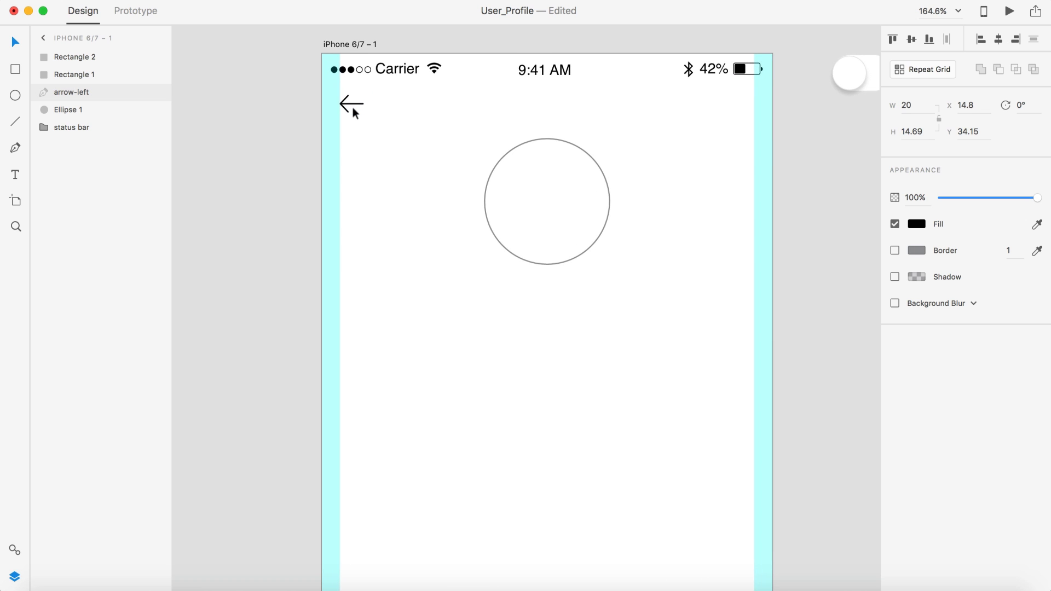
{"action": "scroll", "coordinate": [391, 115], "scroll_direction": "right", "scroll_amount": 2}
{"action": "scroll", "coordinate": [391, 115], "scroll_direction": "down", "scroll_amount": 1}
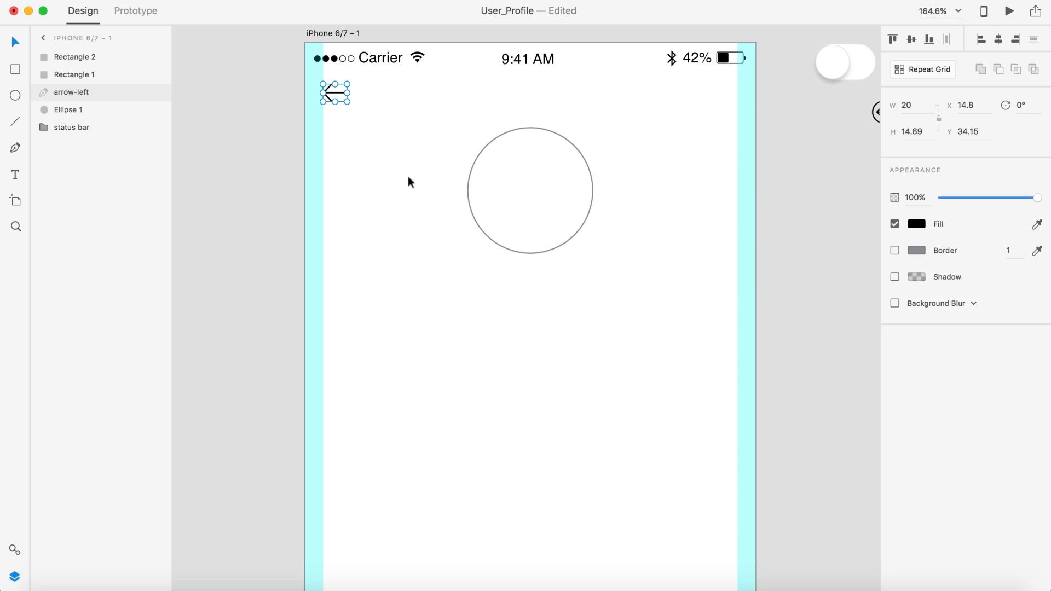
{"action": "scroll", "coordinate": [408, 176], "scroll_direction": "up", "scroll_amount": 1}
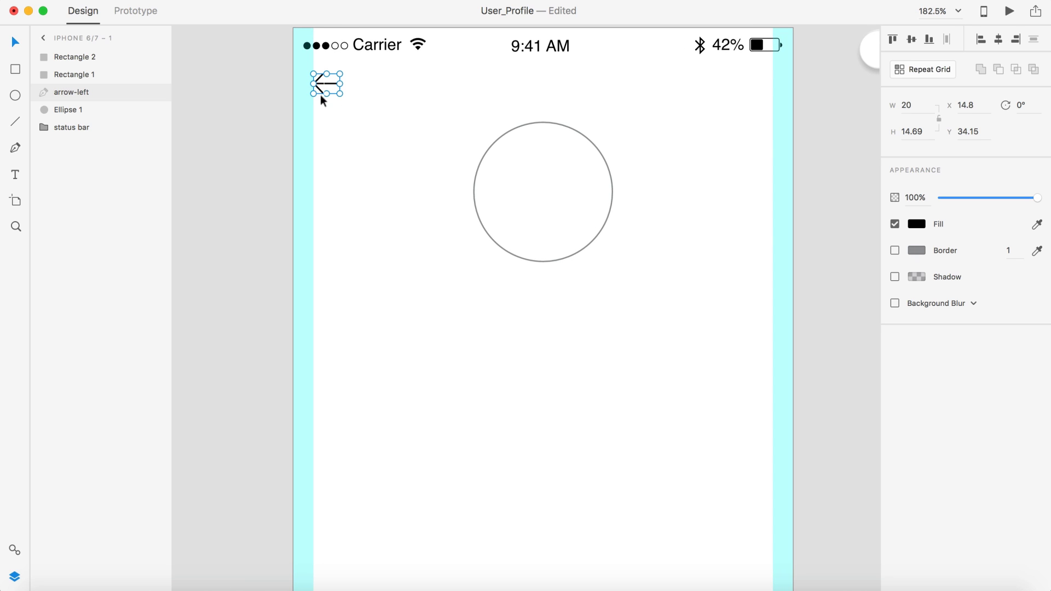
{"action": "left_click_drag", "start_coordinate": [320, 82], "coordinate": [321, 93]}
{"action": "left_click", "coordinate": [247, 153]}
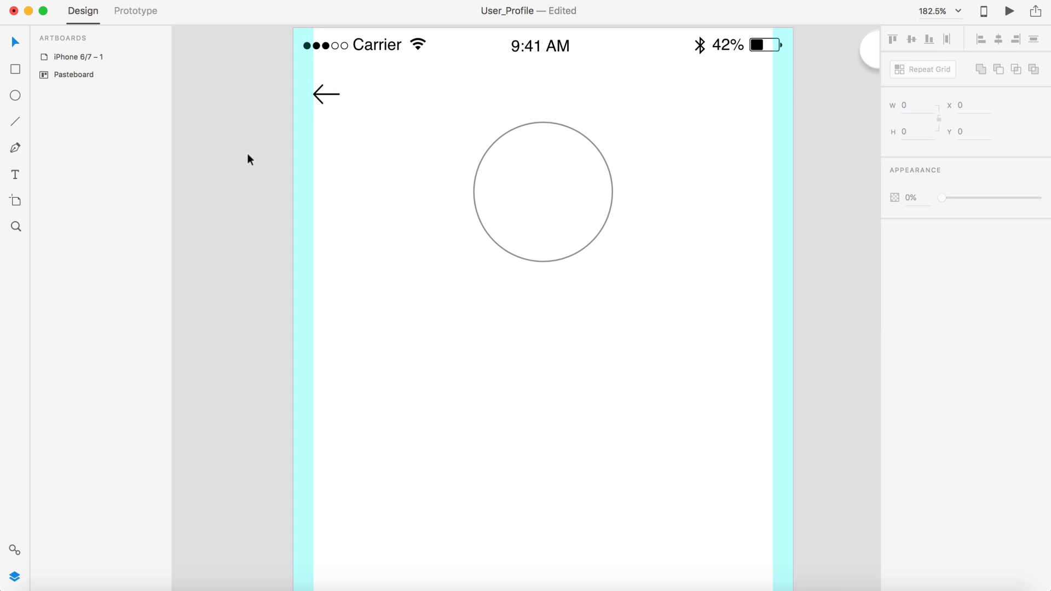
{"action": "scroll", "coordinate": [249, 156], "scroll_direction": "down", "scroll_amount": 6}
{"action": "scroll", "coordinate": [328, 238], "scroll_direction": "left", "scroll_amount": 2}
{"action": "scroll", "coordinate": [328, 237], "scroll_direction": "down", "scroll_amount": 1}
{"action": "scroll", "coordinate": [328, 238], "scroll_direction": "down", "scroll_amount": 1}
{"action": "scroll", "coordinate": [328, 238], "scroll_direction": "right", "scroll_amount": 1}
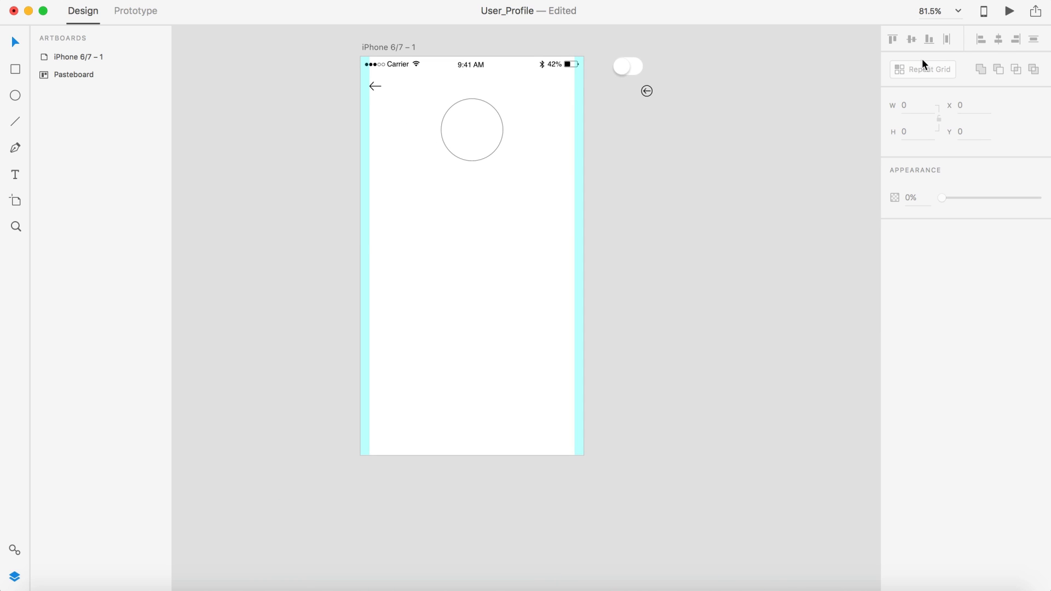
{"action": "left_click", "coordinate": [1010, 11]}
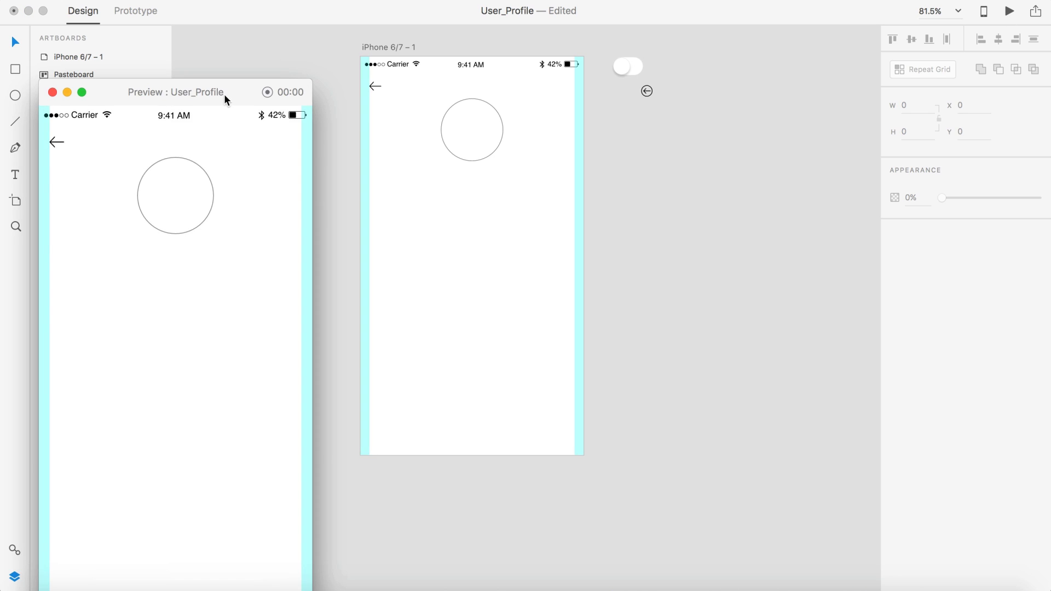
{"action": "left_click_drag", "start_coordinate": [228, 99], "coordinate": [560, 40]}
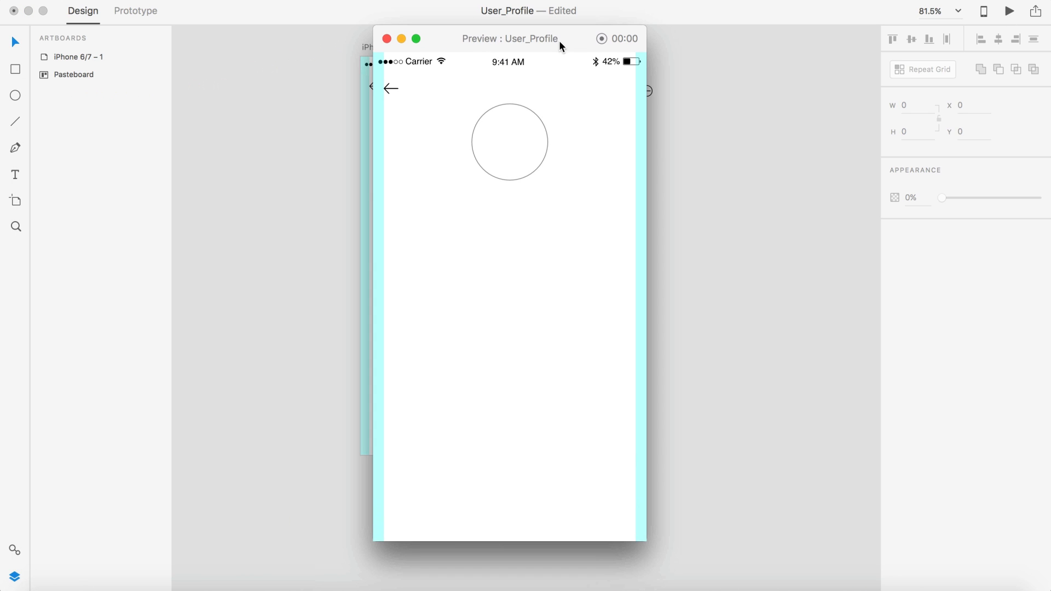
{"action": "left_click", "coordinate": [387, 38]}
{"action": "scroll", "coordinate": [703, 211], "scroll_direction": "down", "scroll_amount": 1}
{"action": "scroll", "coordinate": [704, 214], "scroll_direction": "down", "scroll_amount": 1}
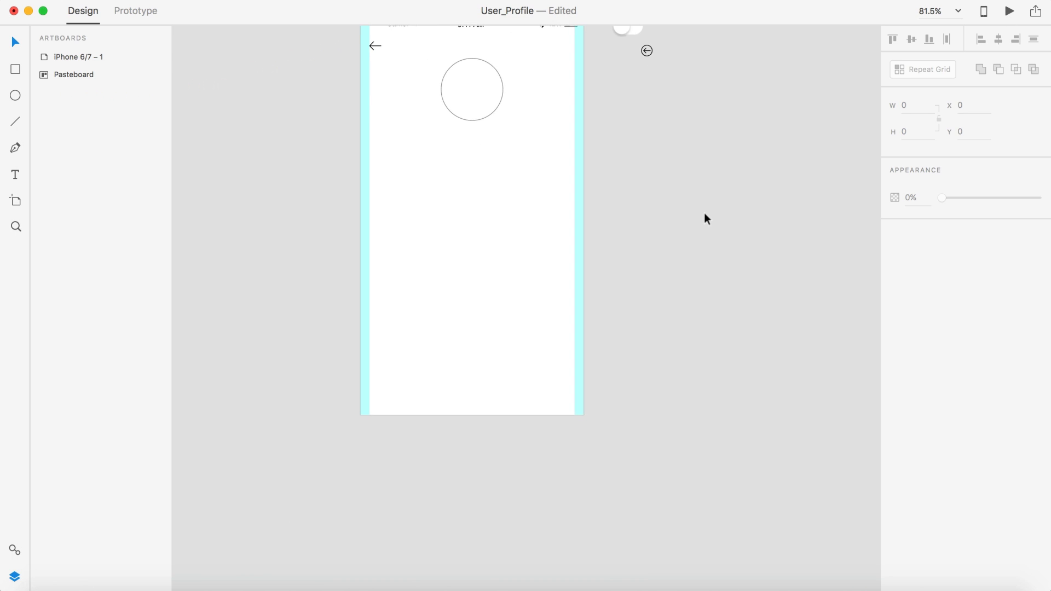
{"action": "scroll", "coordinate": [704, 214], "scroll_direction": "up", "scroll_amount": 2}
{"action": "scroll", "coordinate": [705, 214], "scroll_direction": "down", "scroll_amount": 1}
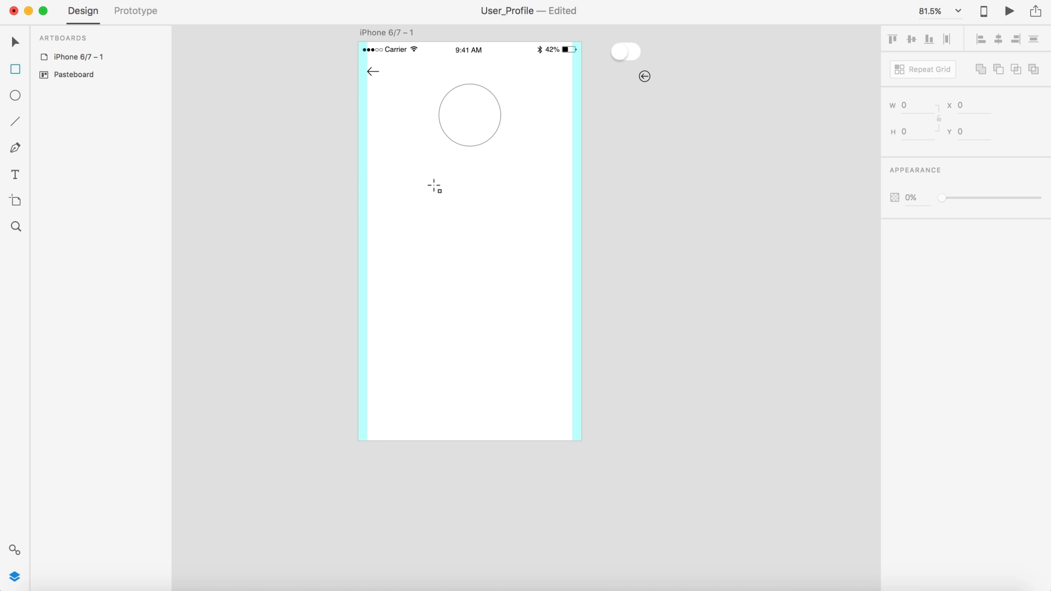
Step: Draw a 300×45 rectangle below the circle and shift it about 30 px lower
{"action": "left_click_drag", "start_coordinate": [380, 159], "coordinate": [559, 187]}
{"action": "left_click", "coordinate": [912, 106]}
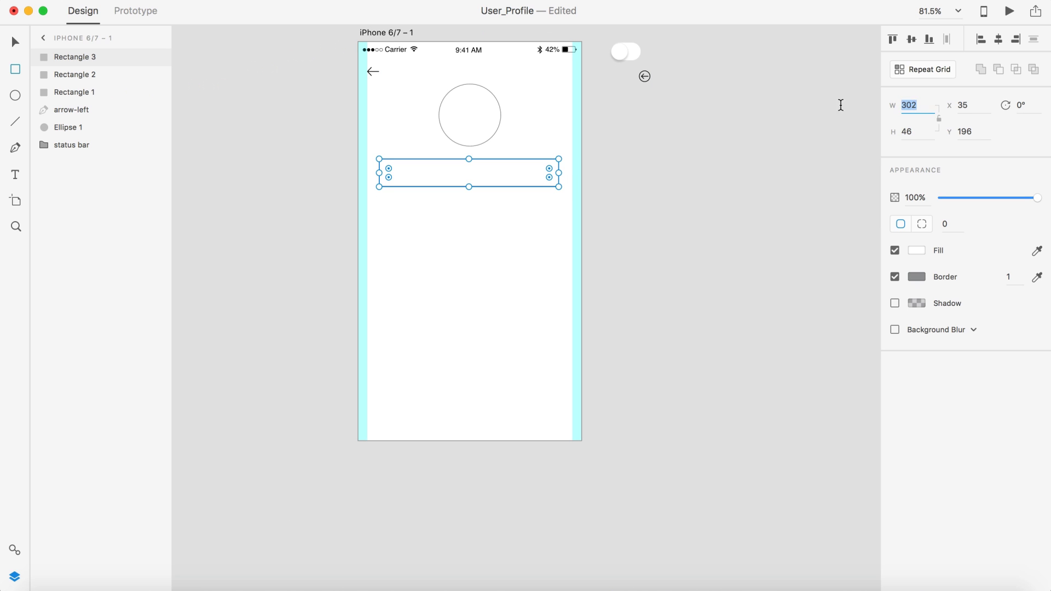
{"action": "type", "text": "300"}
{"action": "left_click", "coordinate": [917, 132]}
{"action": "type", "text": "45"}
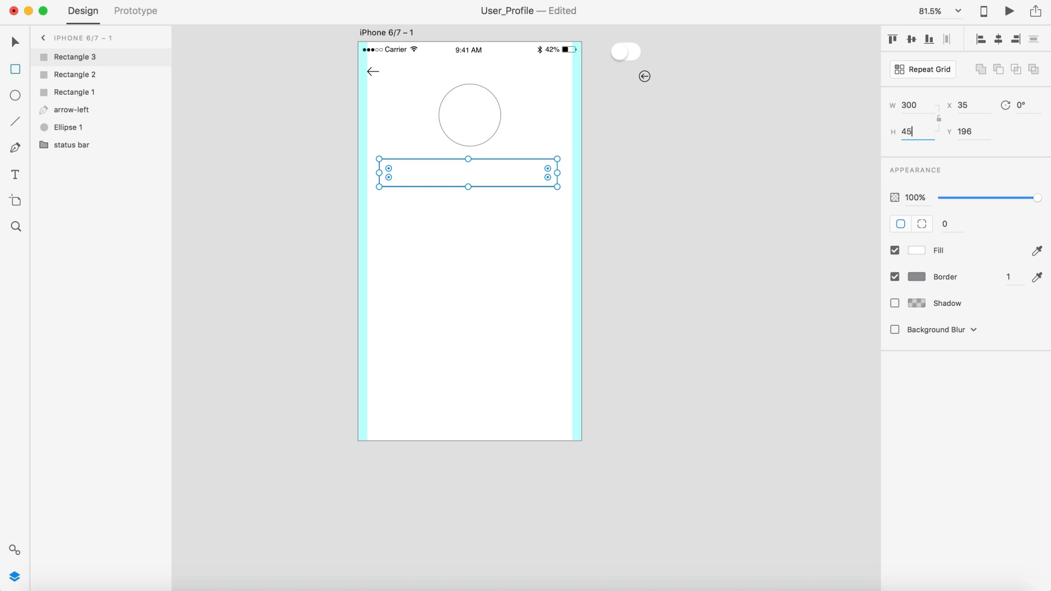
{"action": "key", "text": "Return"}
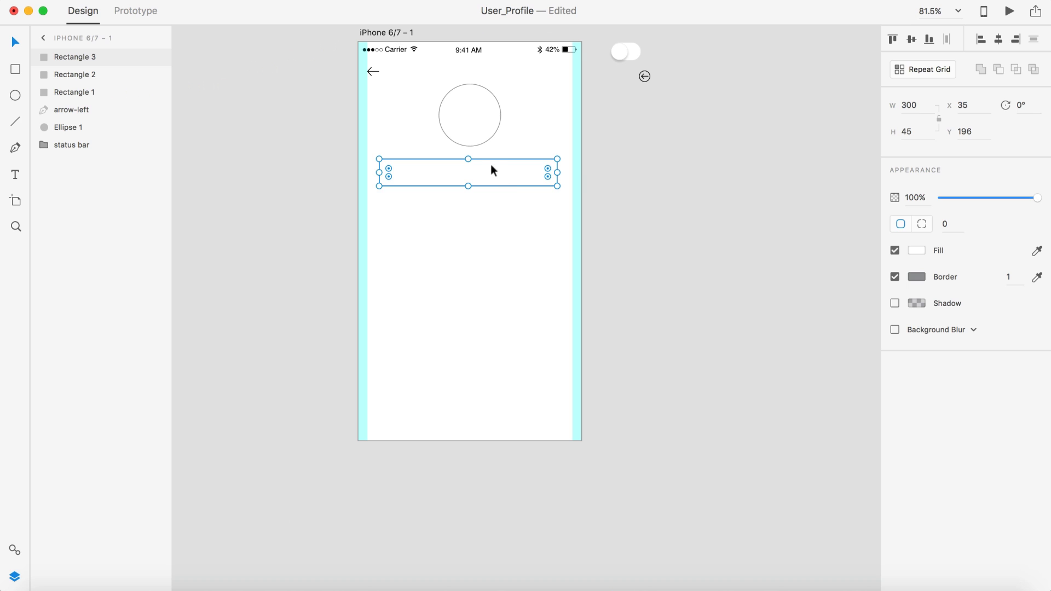
{"action": "left_click_drag", "start_coordinate": [491, 170], "coordinate": [493, 188]}
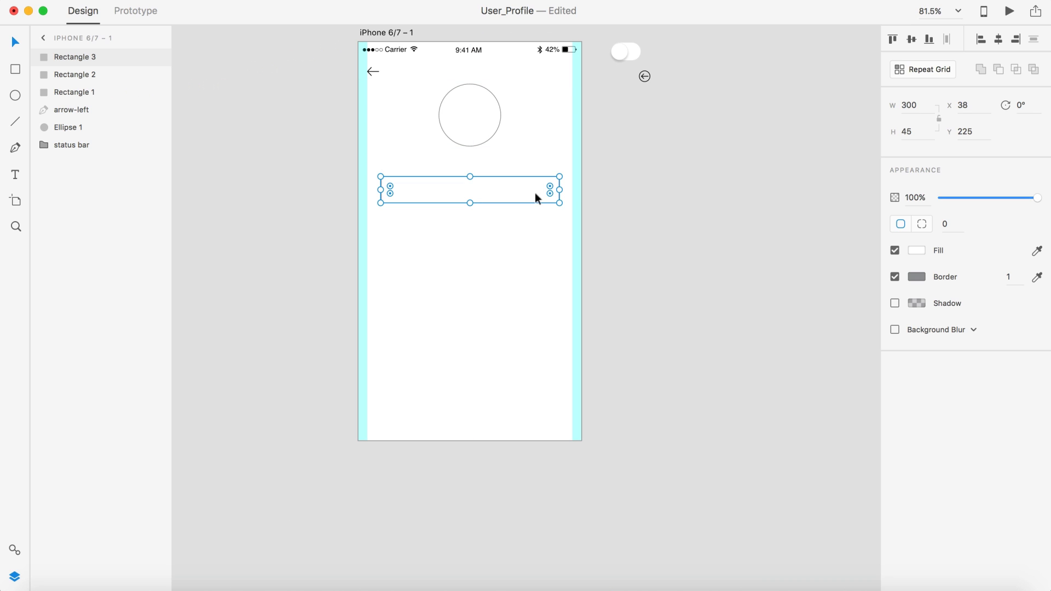
Step: Give the rectangle a corner radius of 5
{"action": "left_click", "coordinate": [952, 225]}
{"action": "type", "text": "15"}
{"action": "key", "text": "Return"}
{"action": "type", "text": "5"}
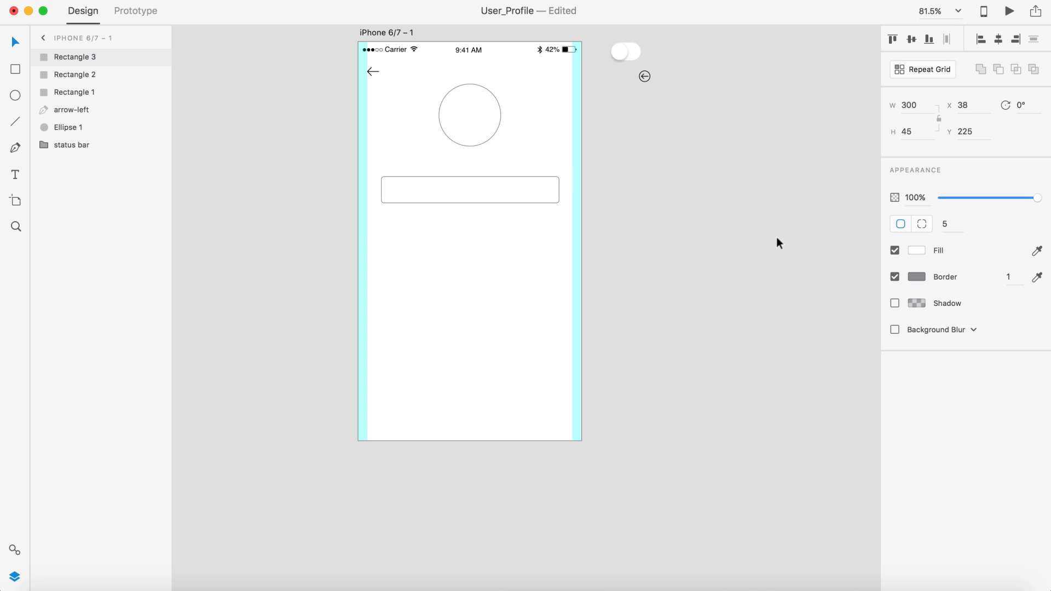
{"action": "left_click", "coordinate": [691, 235]}
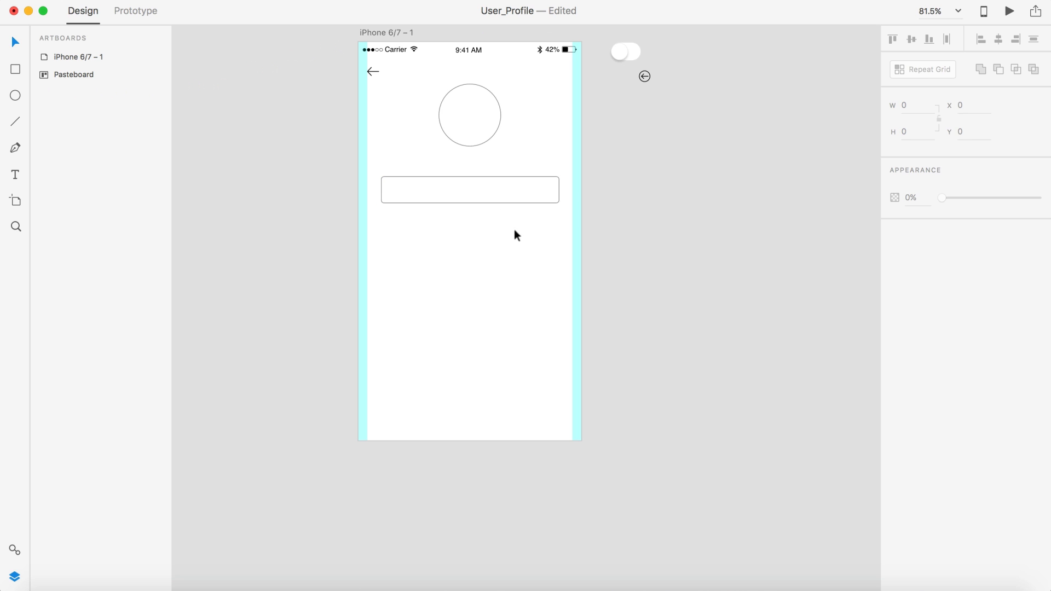
{"action": "scroll", "coordinate": [517, 231], "scroll_direction": "up", "scroll_amount": 5}
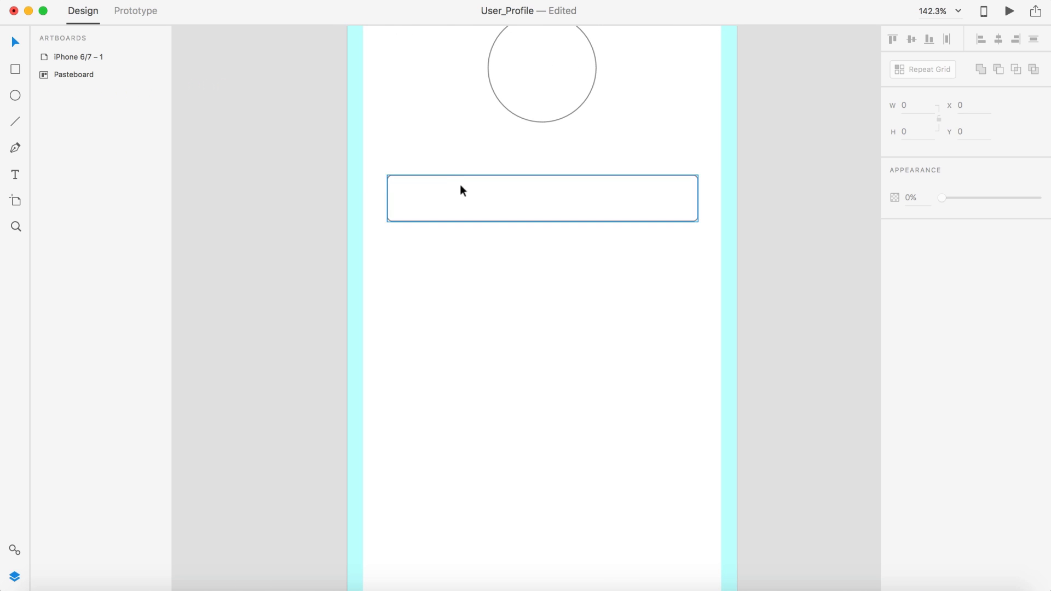
Step: Replace the misplaced vertical text with an 'Email' label above the input box
{"action": "key", "text": "t"}
{"action": "left_click", "coordinate": [443, 162]}
{"action": "type", "text": "Email"}
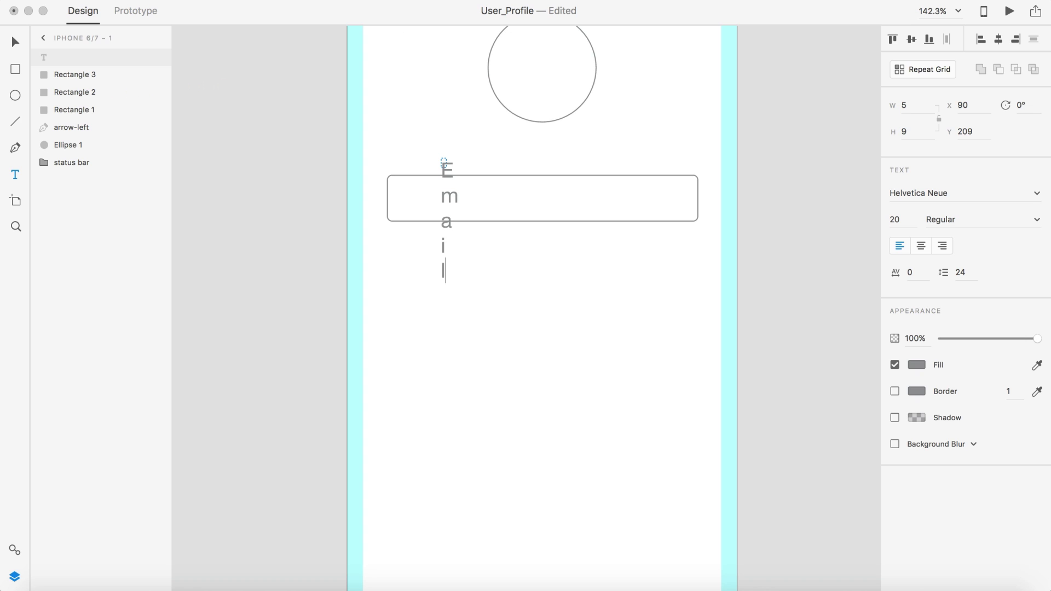
{"action": "left_click", "coordinate": [16, 42]}
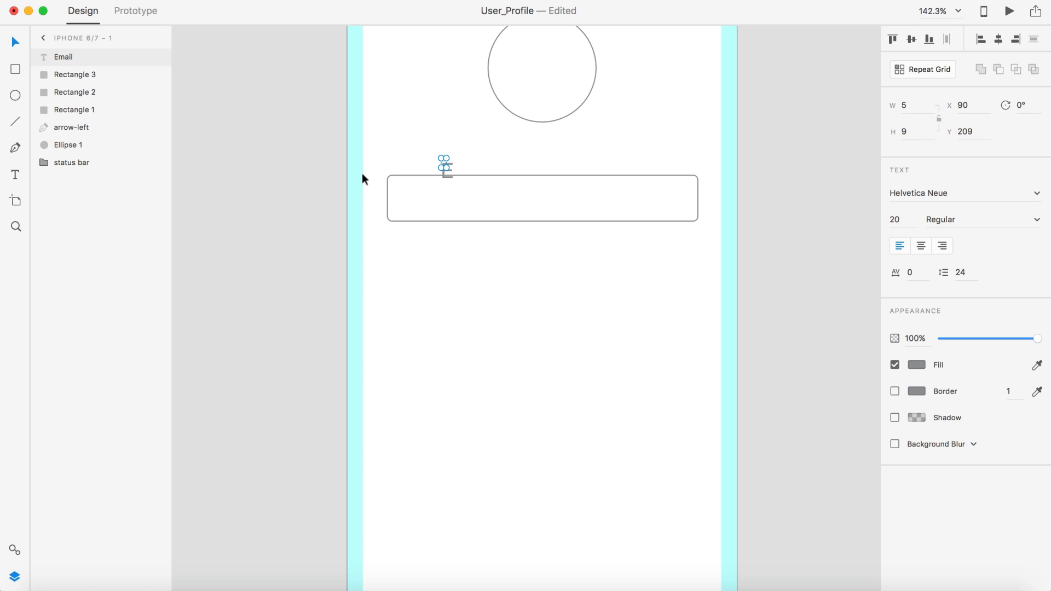
{"action": "key", "text": "BackSpace"}
{"action": "key", "text": "t"}
{"action": "left_click", "coordinate": [432, 145]}
{"action": "type", "text": "Email"}
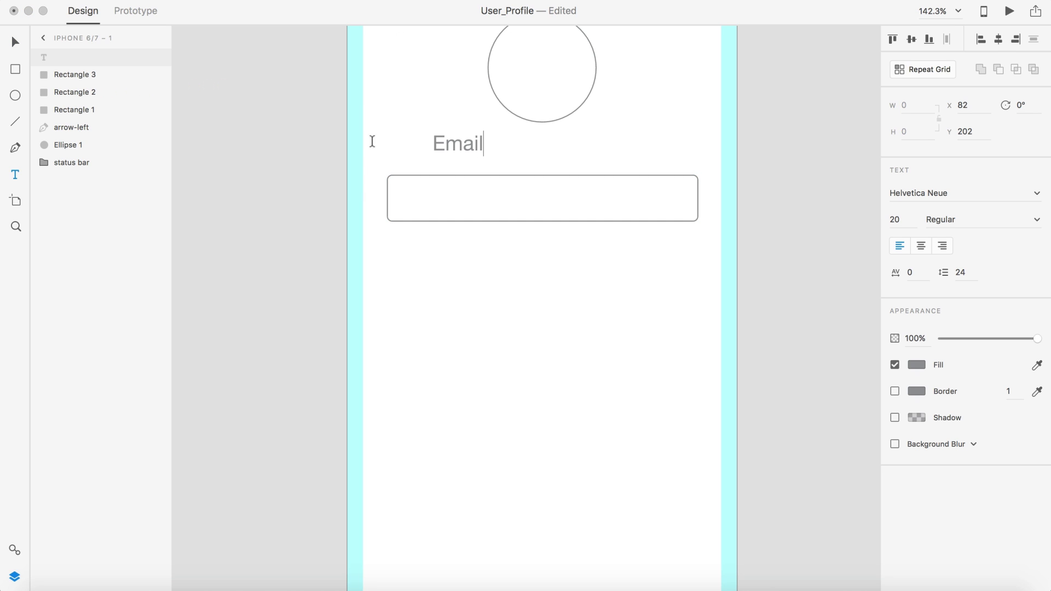
{"action": "left_click", "coordinate": [16, 42]}
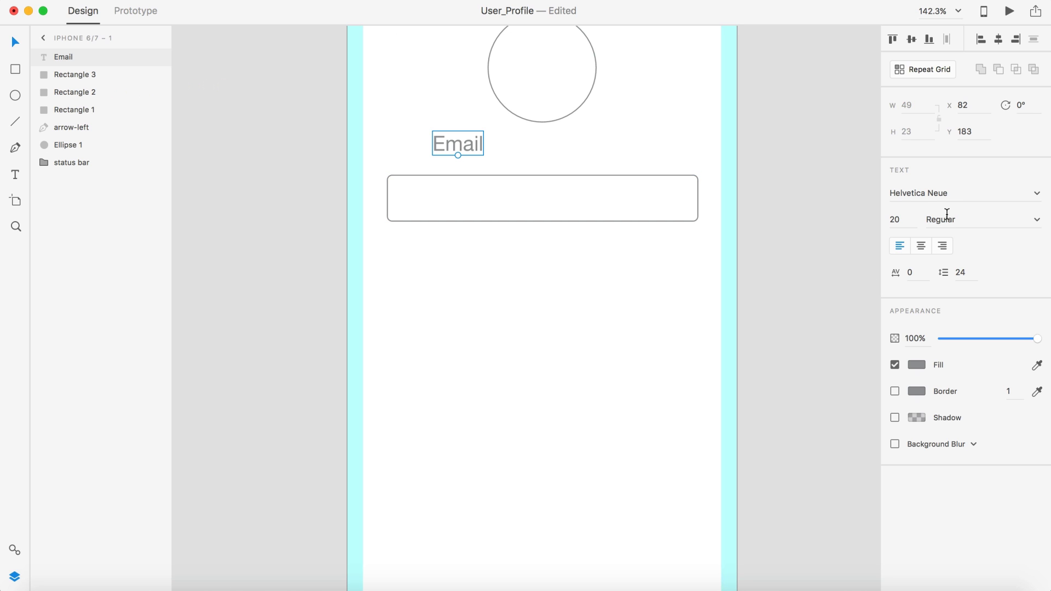
Step: Set the Email label's font size to 14
{"action": "left_click", "coordinate": [910, 219]}
{"action": "type", "text": "16"}
{"action": "key", "text": "Return"}
{"action": "left_click", "coordinate": [898, 219]}
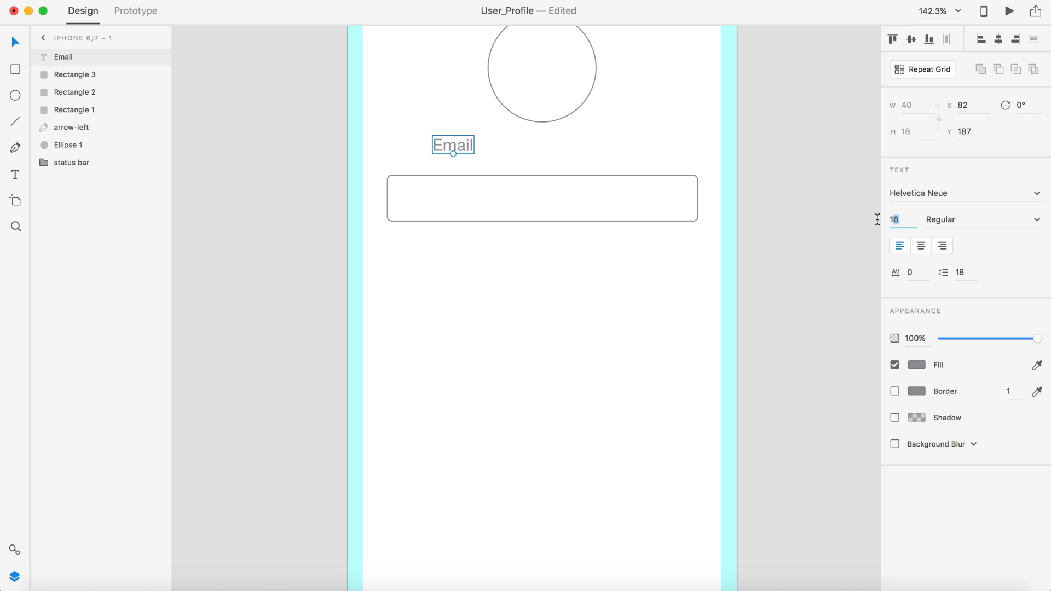
{"action": "type", "text": "14"}
{"action": "key", "text": "Return"}
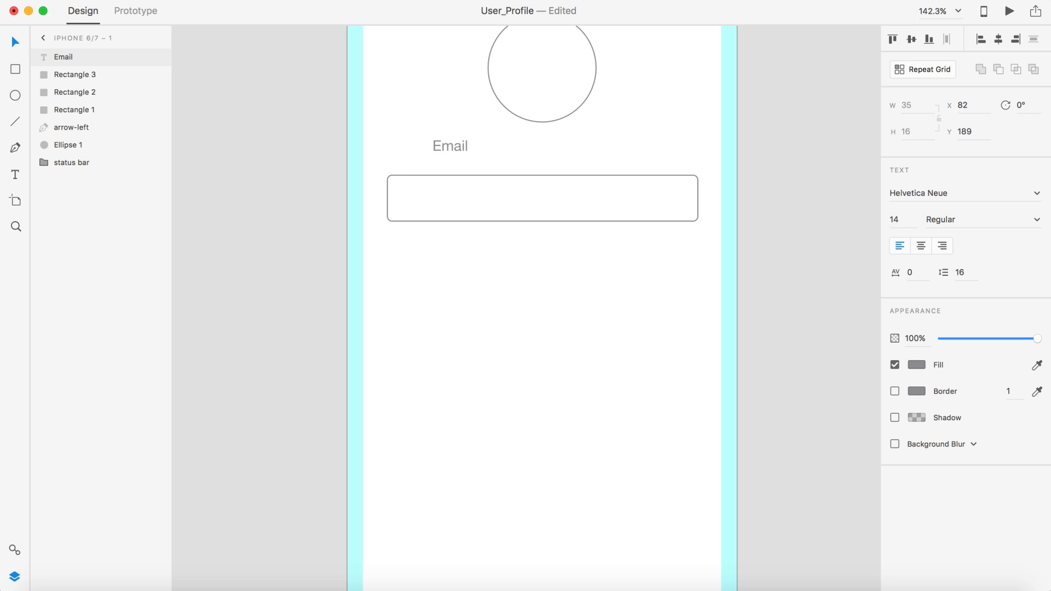
Step: Position the Email label just above the input box's left edge
{"action": "left_click_drag", "start_coordinate": [444, 148], "coordinate": [411, 161]}
{"action": "left_click", "coordinate": [416, 270]}
{"action": "scroll", "coordinate": [416, 270], "scroll_direction": "down", "scroll_amount": 5}
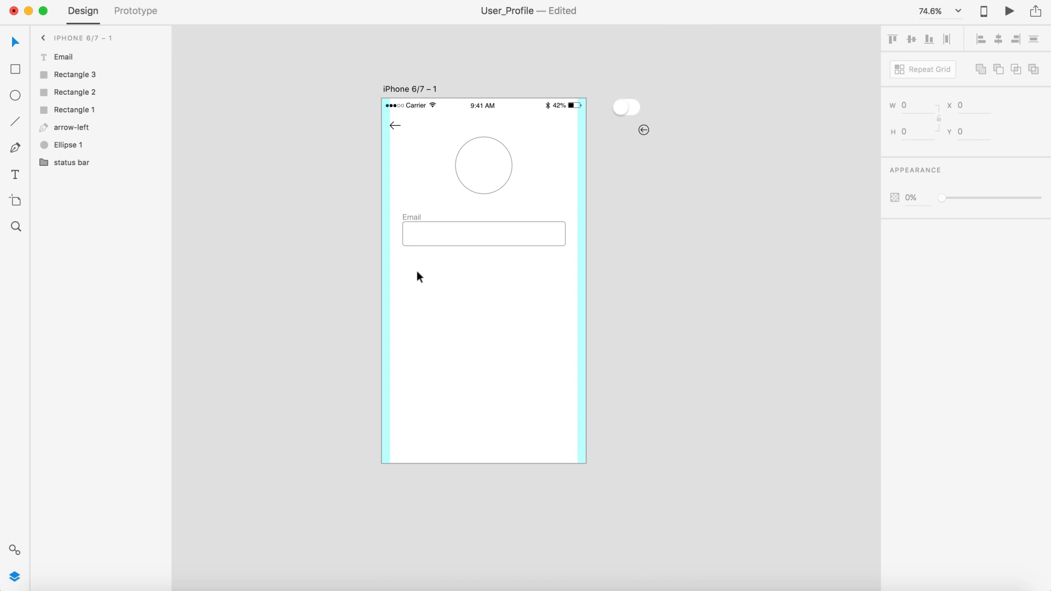
{"action": "scroll", "coordinate": [416, 270], "scroll_direction": "up", "scroll_amount": 8}
{"action": "left_click_drag", "start_coordinate": [385, 86], "coordinate": [389, 85]}
{"action": "left_click", "coordinate": [396, 294]}
{"action": "scroll", "coordinate": [396, 294], "scroll_direction": "down", "scroll_amount": 5}
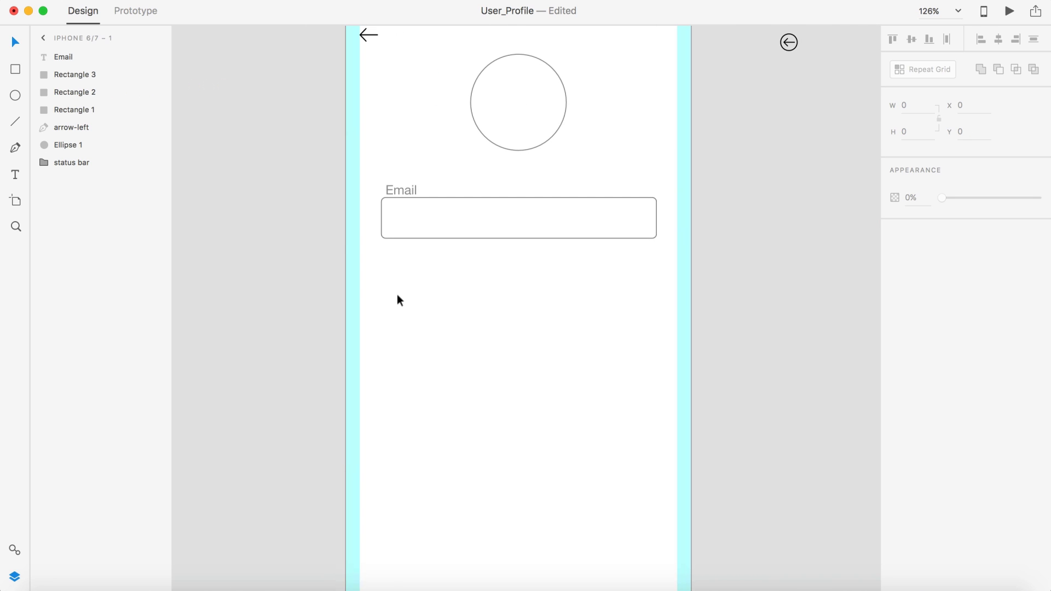
{"action": "scroll", "coordinate": [411, 130], "scroll_direction": "up", "scroll_amount": 6}
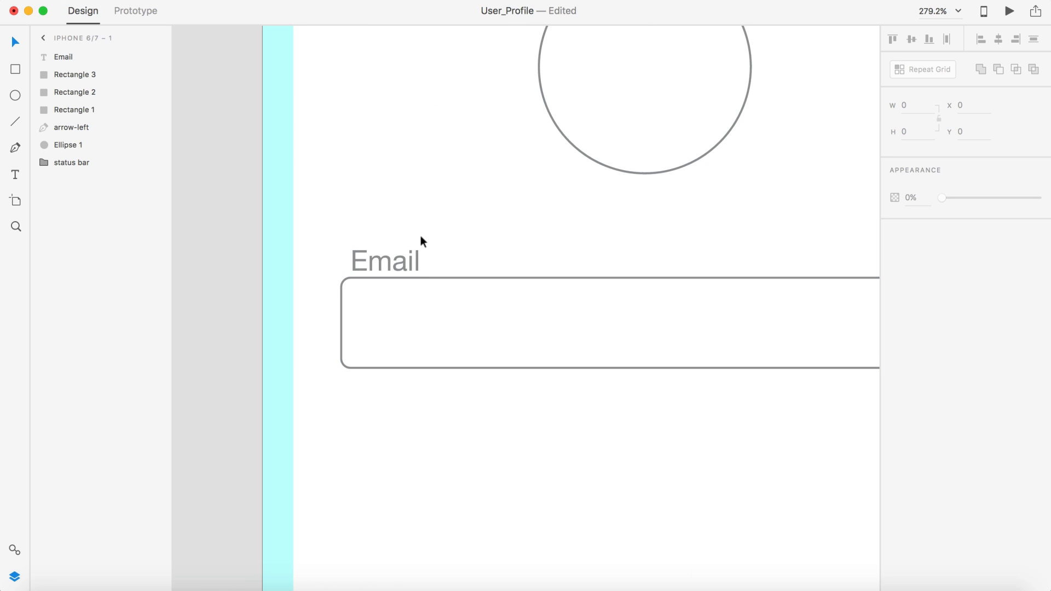
{"action": "scroll", "coordinate": [420, 235], "scroll_direction": "down", "scroll_amount": 2}
Step: Make the Email label Medium weight at font size 12
{"action": "left_click", "coordinate": [387, 203]}
{"action": "left_click", "coordinate": [1036, 221]}
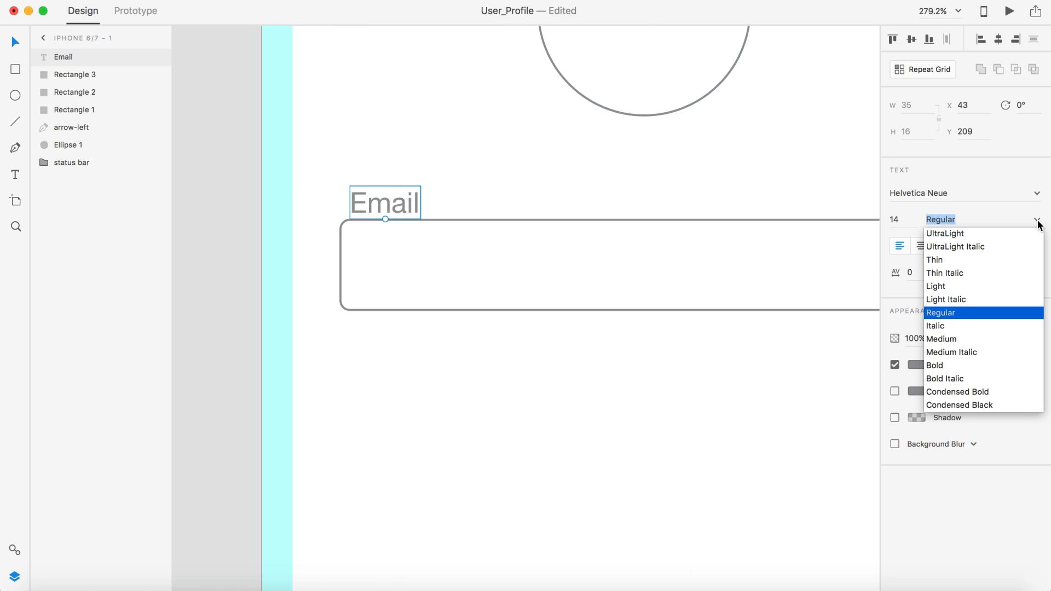
{"action": "left_click", "coordinate": [941, 340]}
{"action": "scroll", "coordinate": [705, 399], "scroll_direction": "down", "scroll_amount": 4}
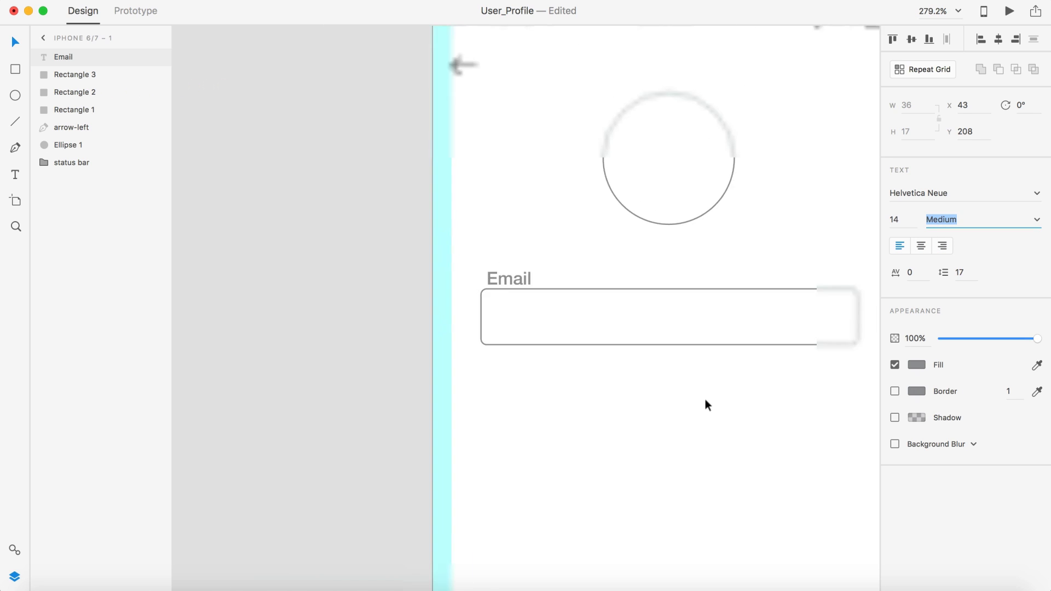
{"action": "left_click_drag", "start_coordinate": [904, 219], "coordinate": [878, 220]}
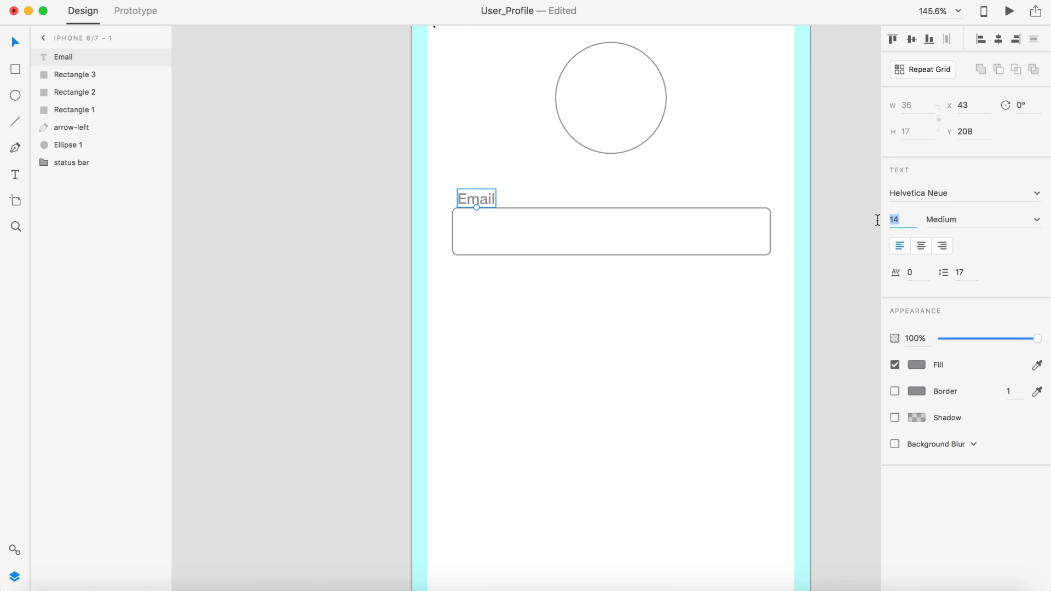
{"action": "type", "text": "10"}
{"action": "key", "text": "Return"}
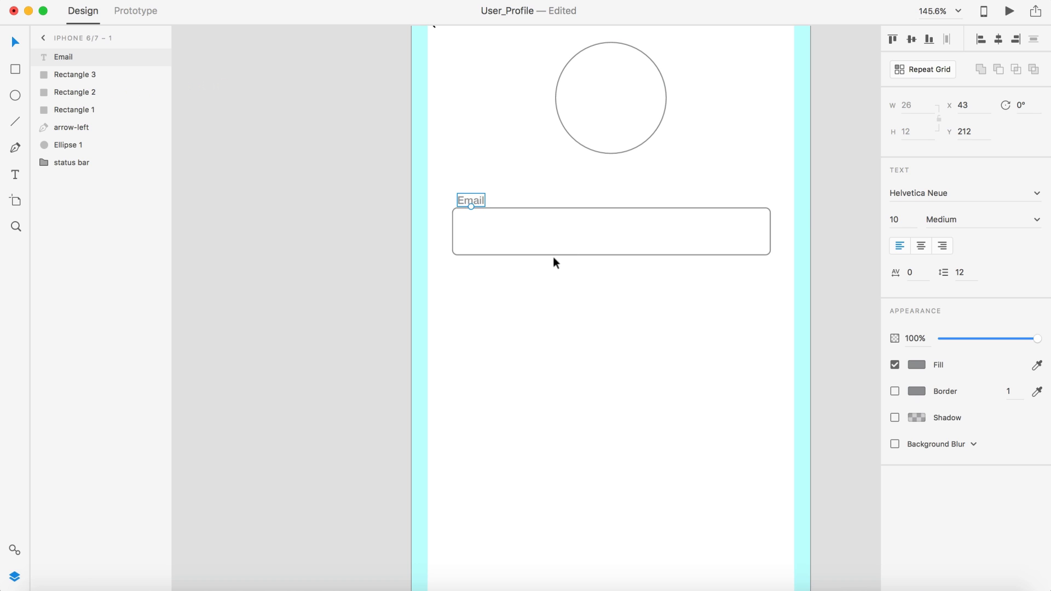
{"action": "left_click", "coordinate": [889, 222]}
{"action": "type", "text": "12"}
{"action": "key", "text": "Return"}
{"action": "left_click", "coordinate": [289, 232]}
{"action": "scroll", "coordinate": [361, 313], "scroll_direction": "down", "scroll_amount": 5}
{"action": "scroll", "coordinate": [361, 313], "scroll_direction": "up", "scroll_amount": 3}
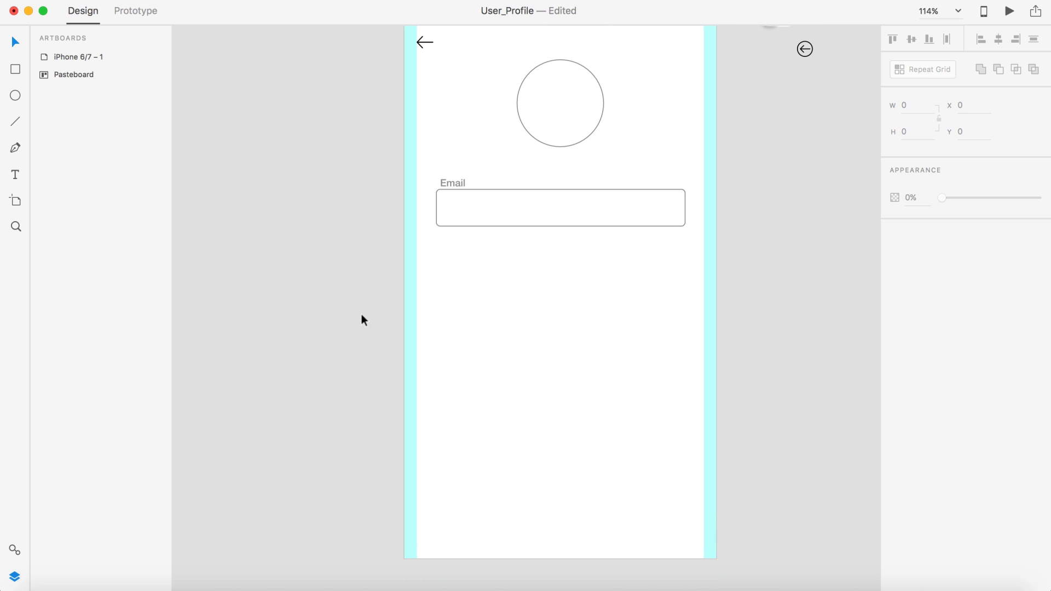
{"action": "scroll", "coordinate": [362, 314], "scroll_direction": "up", "scroll_amount": 2}
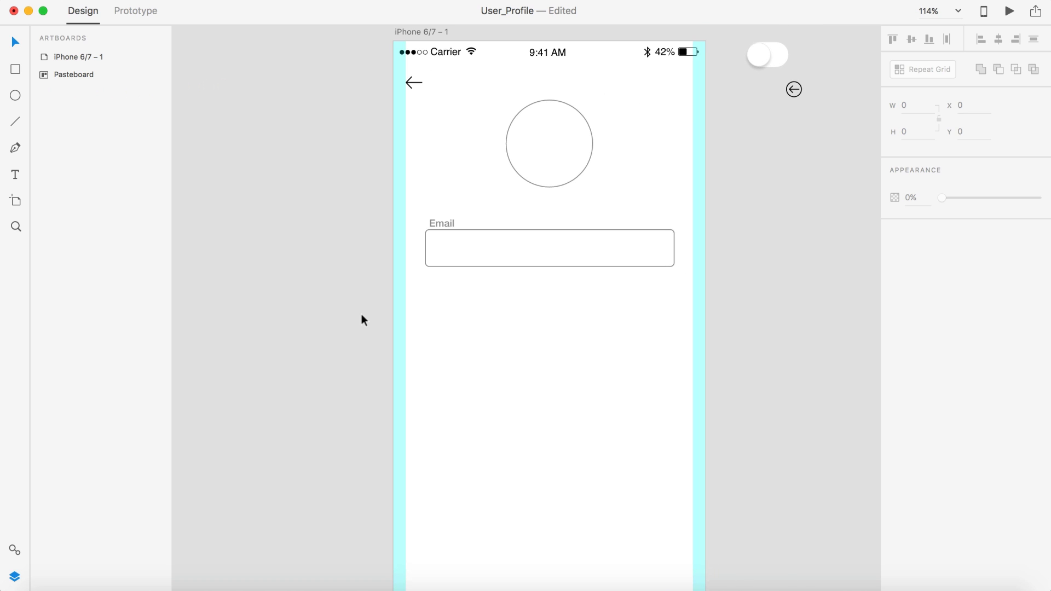
Step: Duplicate the Email label and box below the original and relabel the copy 'Password'
{"action": "left_click", "coordinate": [539, 265]}
{"action": "left_click", "coordinate": [443, 223], "text": "shift"}
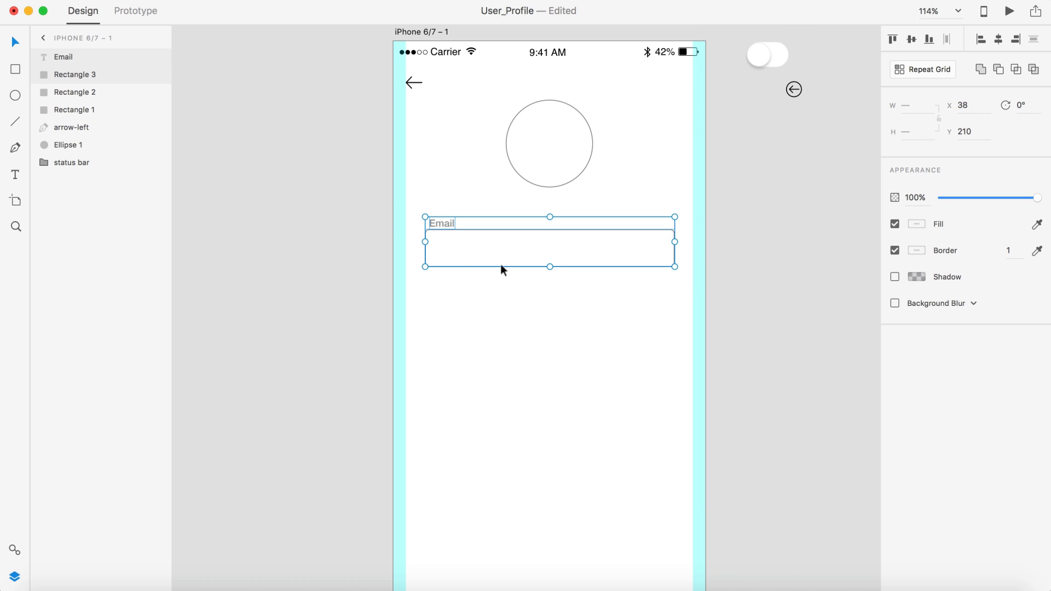
{"action": "left_click_drag", "start_coordinate": [501, 265], "coordinate": [502, 331]}
{"action": "double_click", "coordinate": [436, 287]}
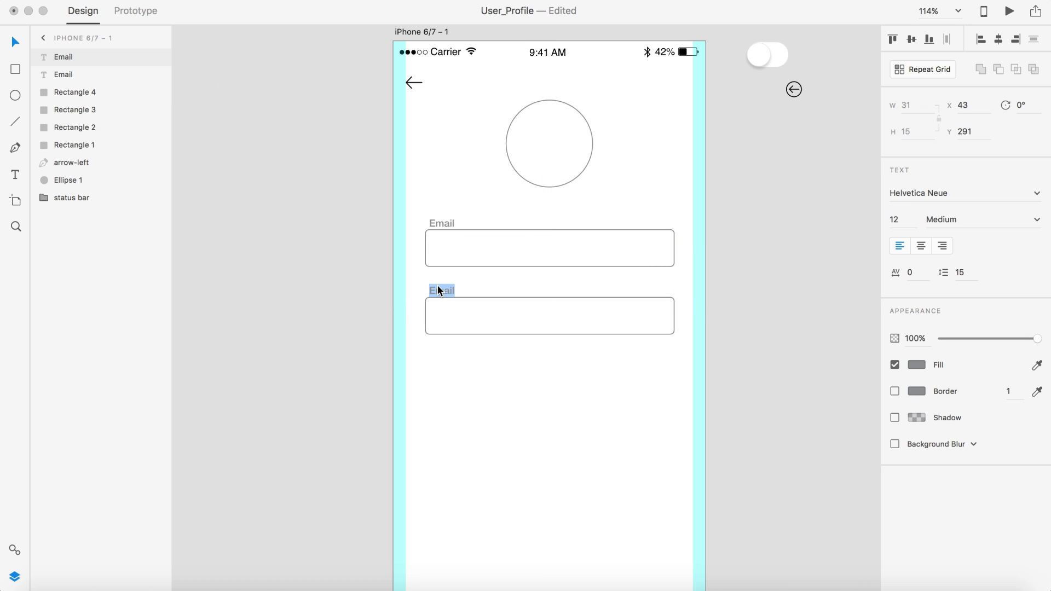
{"action": "type", "text": "Password"}
{"action": "left_click", "coordinate": [14, 41]}
Step: Hide the back arrow layer
{"action": "left_click", "coordinate": [159, 163]}
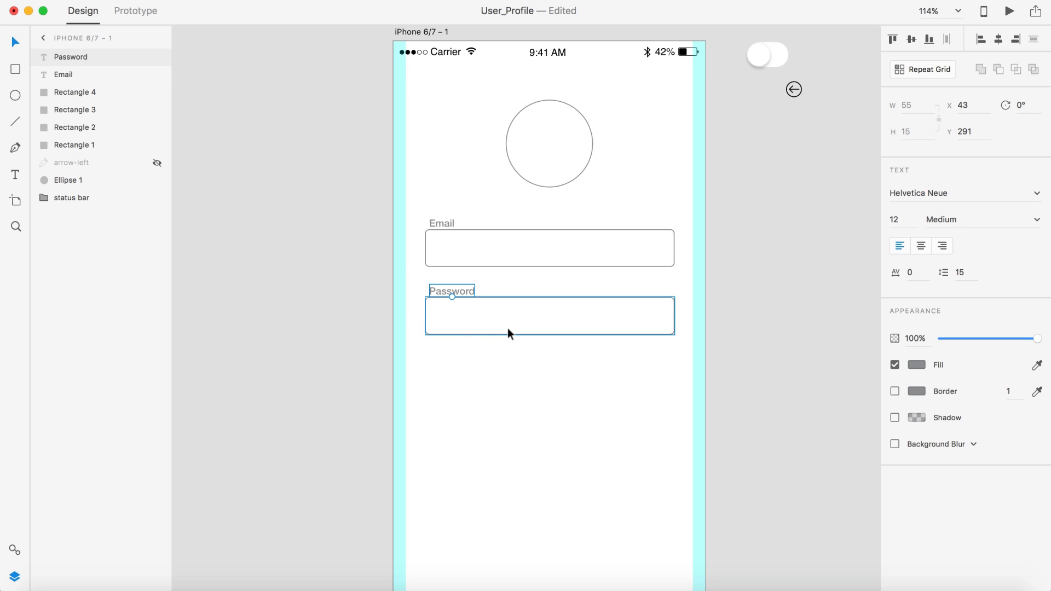
{"action": "scroll", "coordinate": [508, 329], "scroll_direction": "up", "scroll_amount": 5}
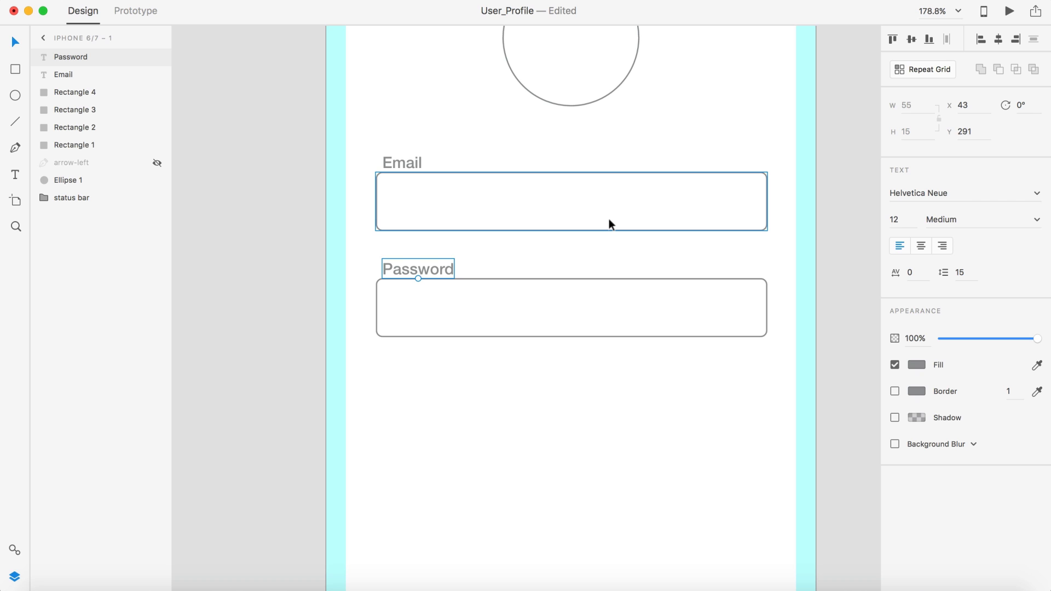
{"action": "scroll", "coordinate": [608, 224], "scroll_direction": "down", "scroll_amount": 5}
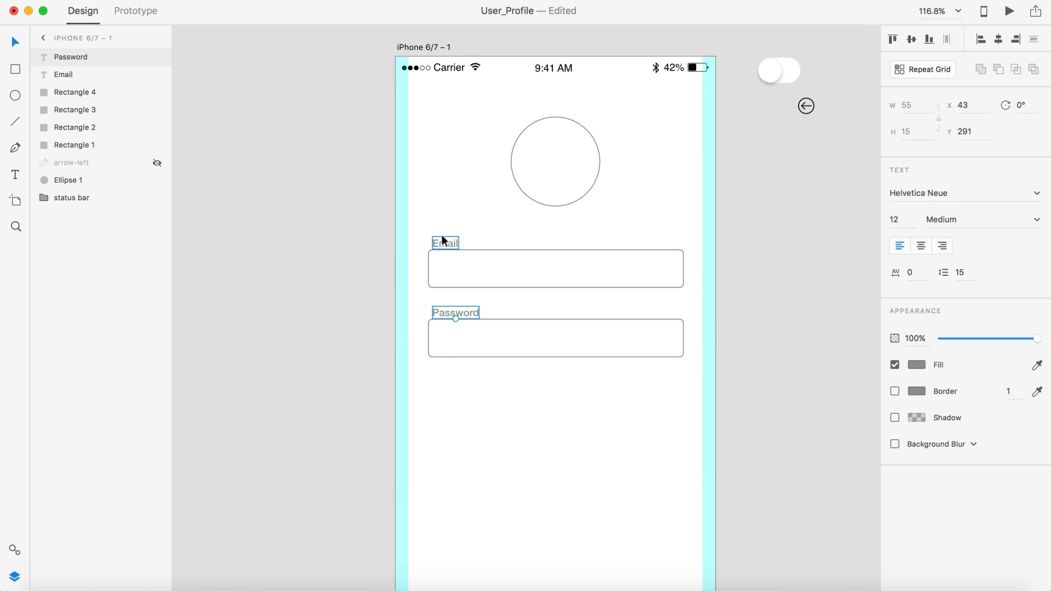
Step: Delete the duplicated Password label and its input box, keeping only the Email field
{"action": "left_click", "coordinate": [851, 312]}
{"action": "scroll", "coordinate": [851, 312], "scroll_direction": "down", "scroll_amount": 3}
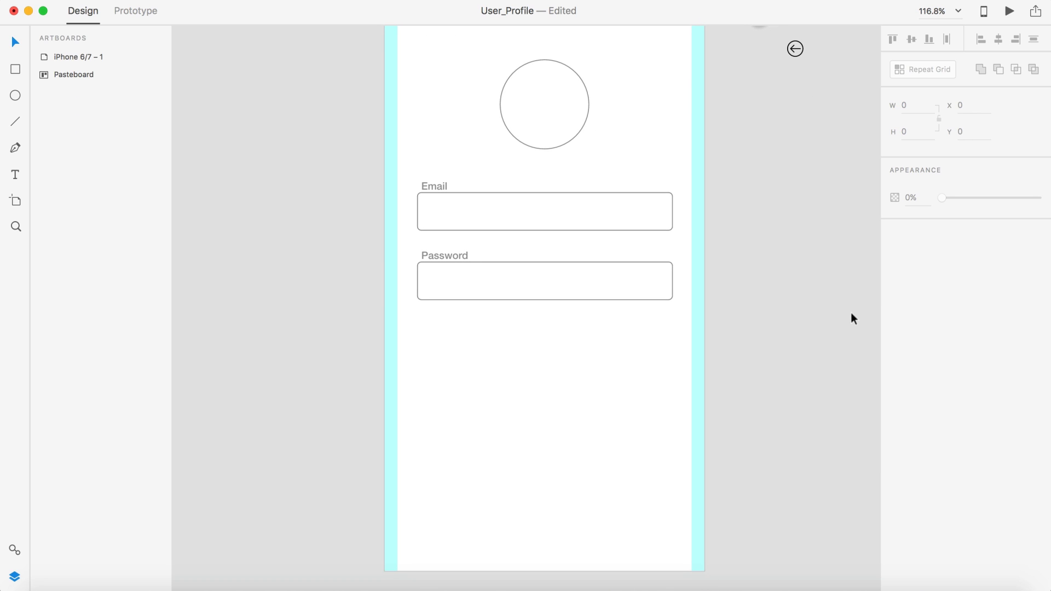
{"action": "scroll", "coordinate": [845, 343], "scroll_direction": "down", "scroll_amount": 2}
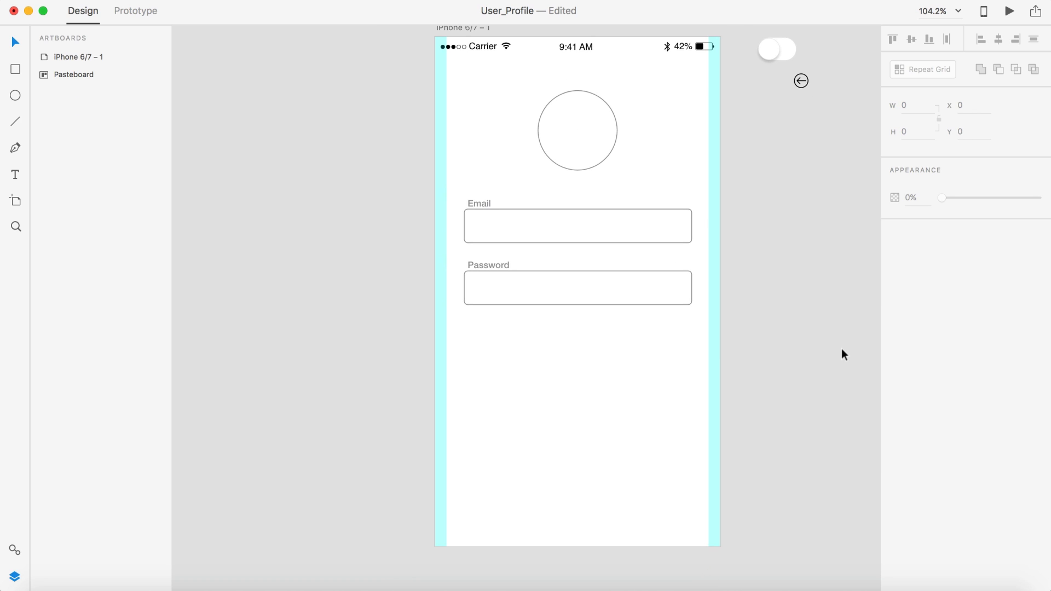
{"action": "scroll", "coordinate": [842, 349], "scroll_direction": "down", "scroll_amount": 3}
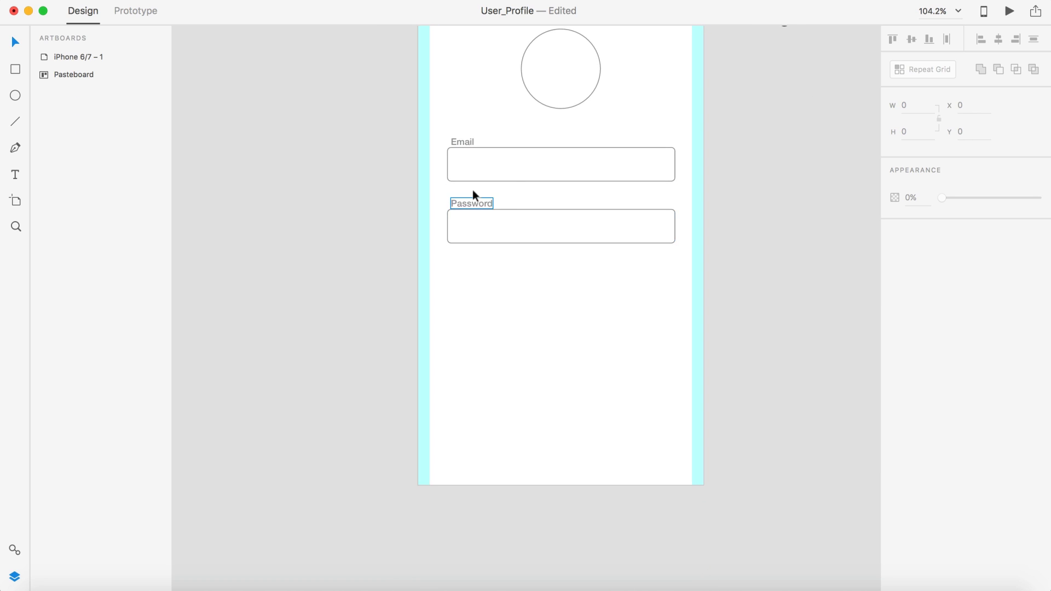
{"action": "scroll", "coordinate": [583, 157], "scroll_direction": "up", "scroll_amount": 3}
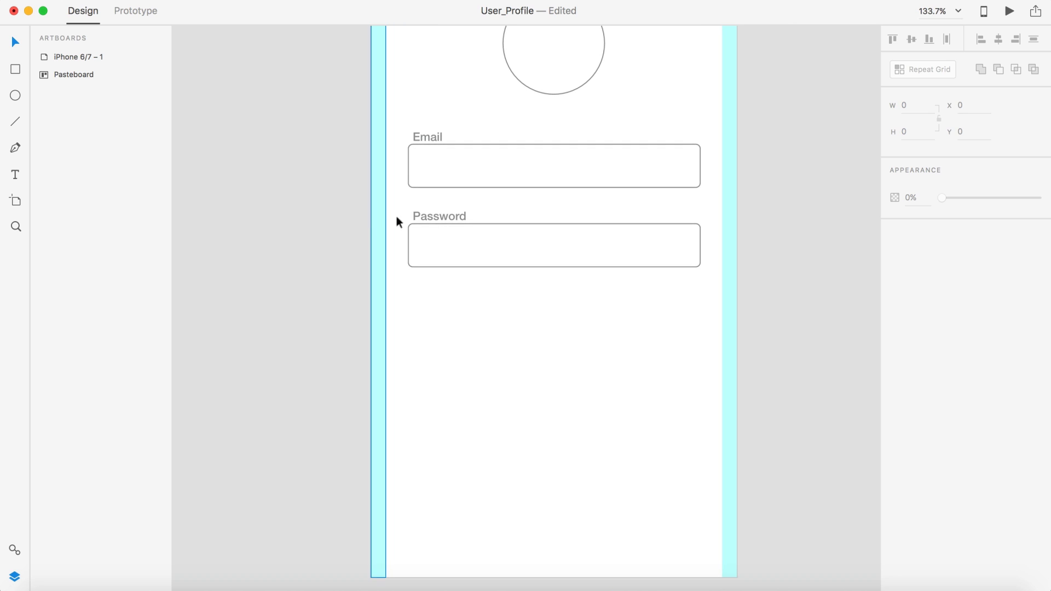
{"action": "left_click", "coordinate": [433, 216]}
{"action": "key", "text": "Delete"}
{"action": "left_click", "coordinate": [467, 227]}
{"action": "key", "text": "Delete"}
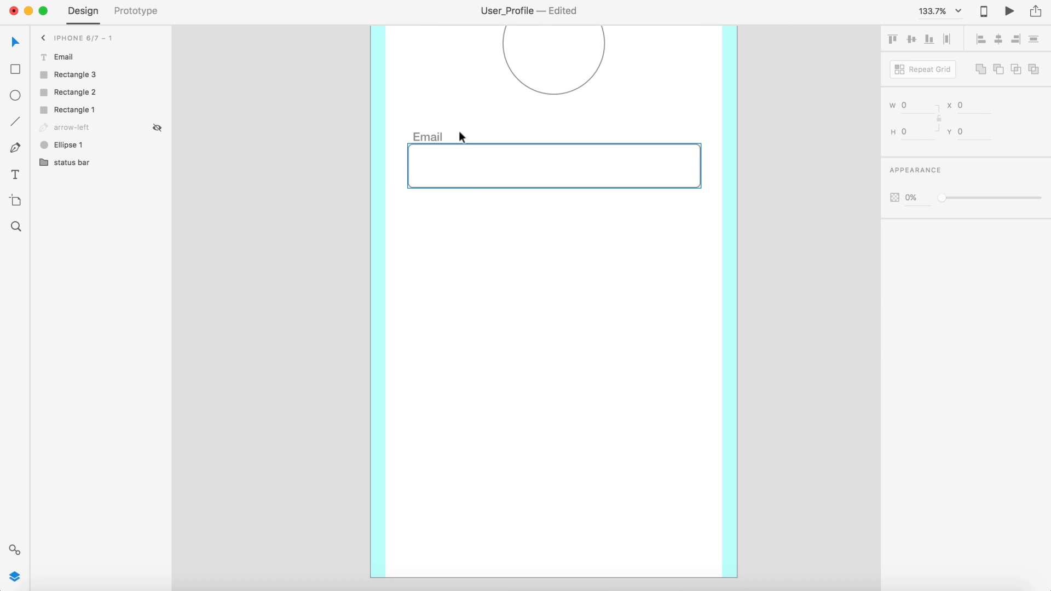
{"action": "left_click", "coordinate": [457, 147]}
Step: Add a sample e-mail address as text inside the Email box at font size 16
{"action": "left_click", "coordinate": [434, 137], "text": "shift"}
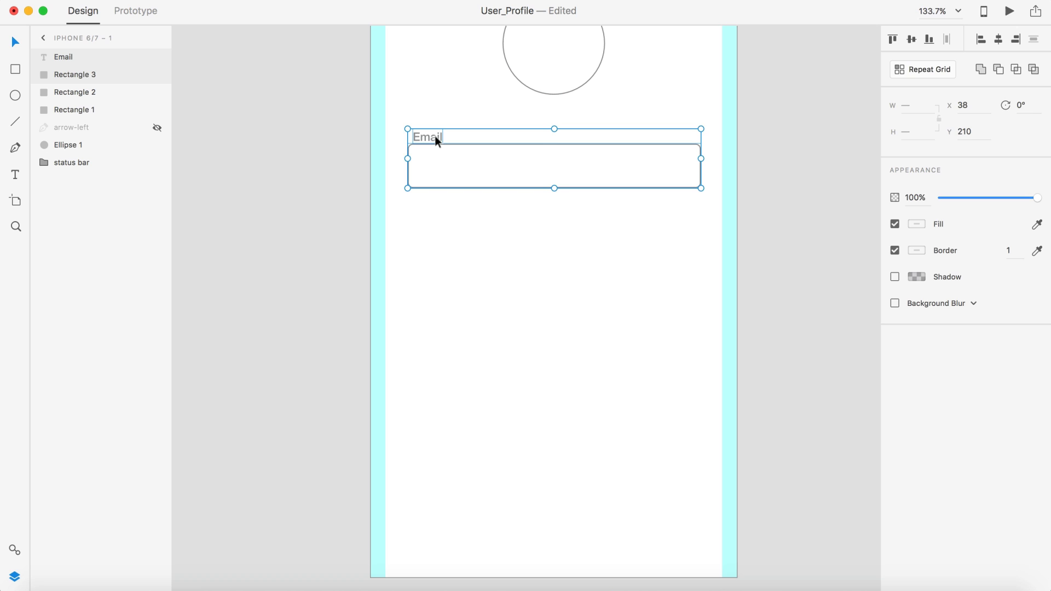
{"action": "left_click", "coordinate": [470, 265]}
{"action": "key", "text": "t"}
{"action": "left_click", "coordinate": [454, 170]}
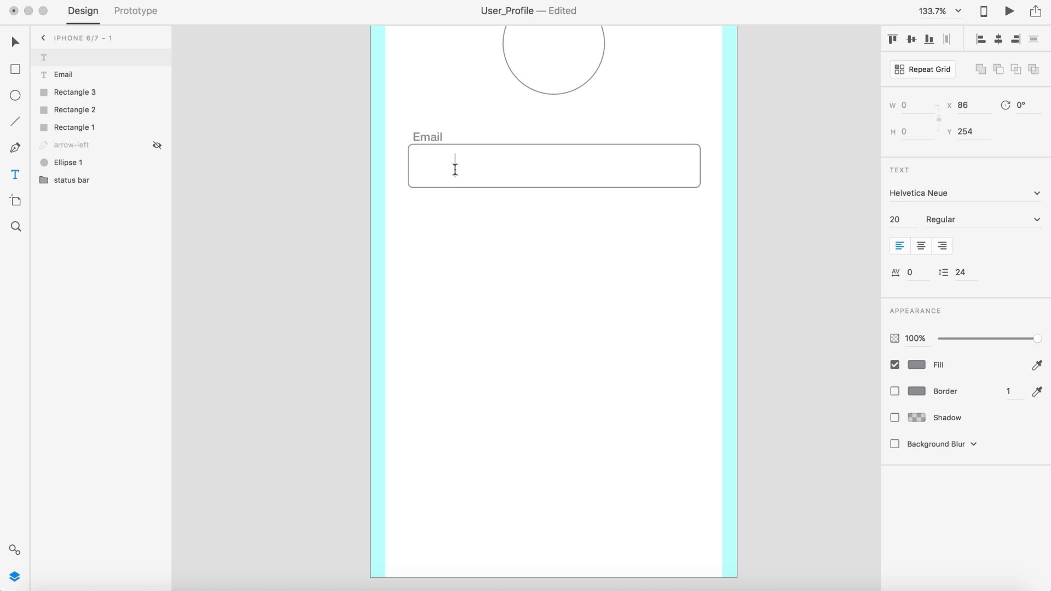
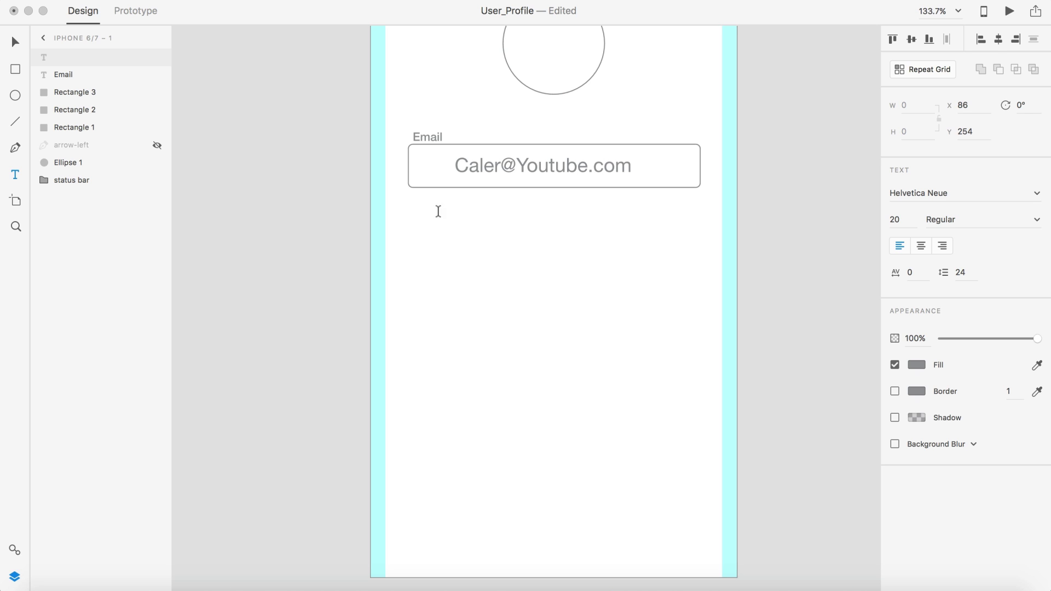
{"action": "left_click", "coordinate": [15, 43]}
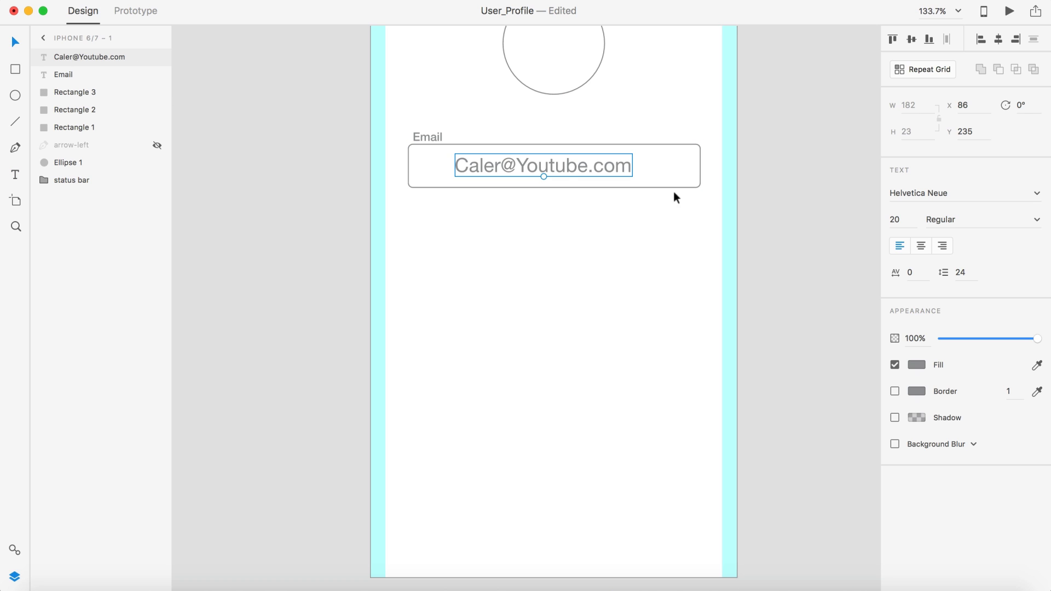
{"action": "left_click", "coordinate": [896, 220]}
{"action": "type", "text": "16"}
{"action": "key", "text": "Return"}
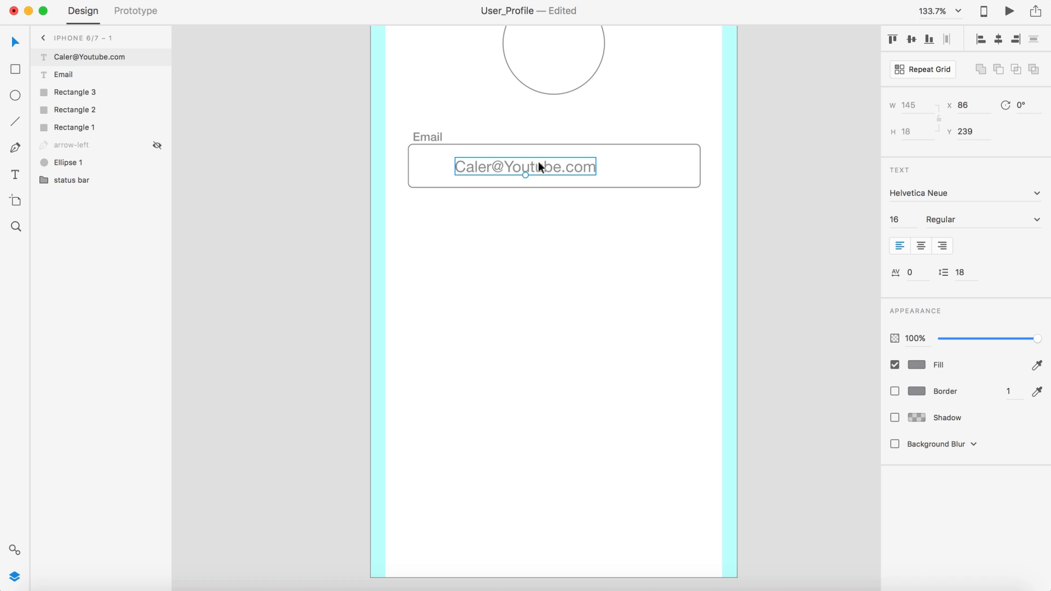
Step: Centre the e-mail text horizontally in the input box and fit the artboard in view
{"action": "left_click_drag", "start_coordinate": [538, 162], "coordinate": [563, 162]}
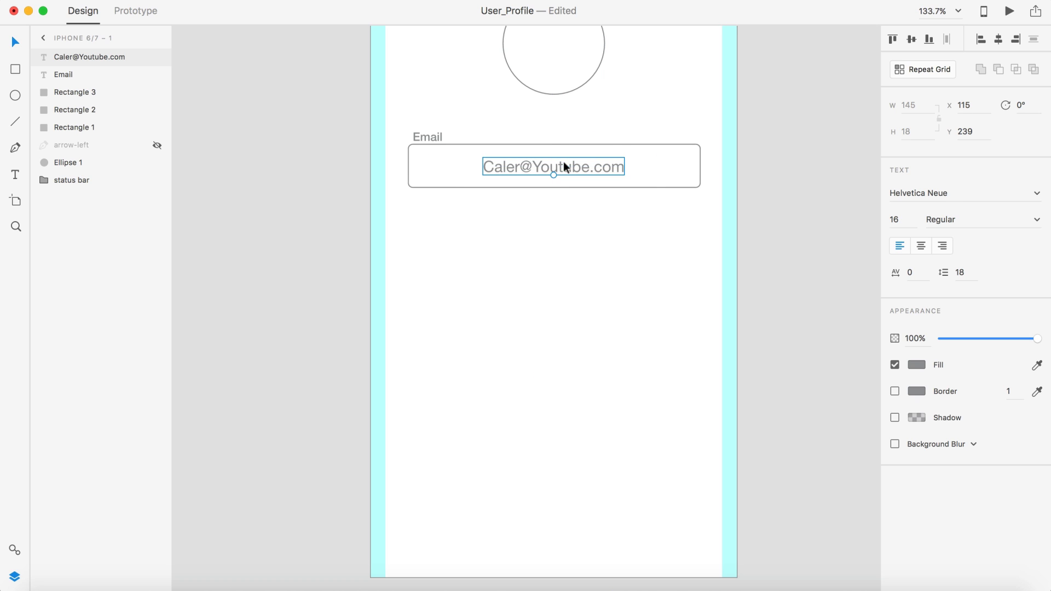
{"action": "left_click", "coordinate": [810, 224]}
{"action": "key", "text": "super+0"}
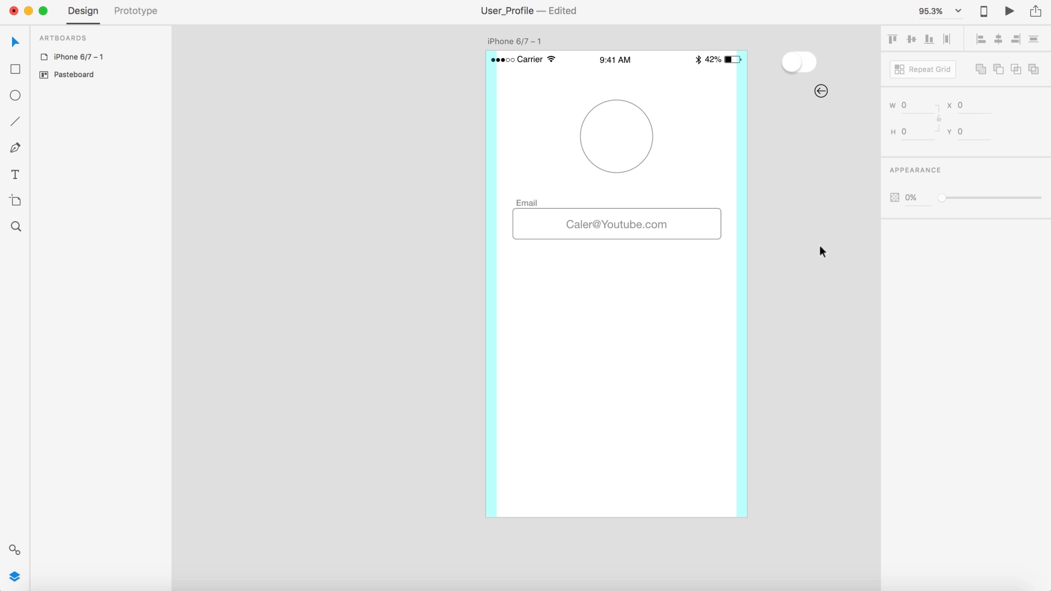
Step: Change the sample e-mail text's fill colour to dark #2C2C29
{"action": "left_click", "coordinate": [641, 225]}
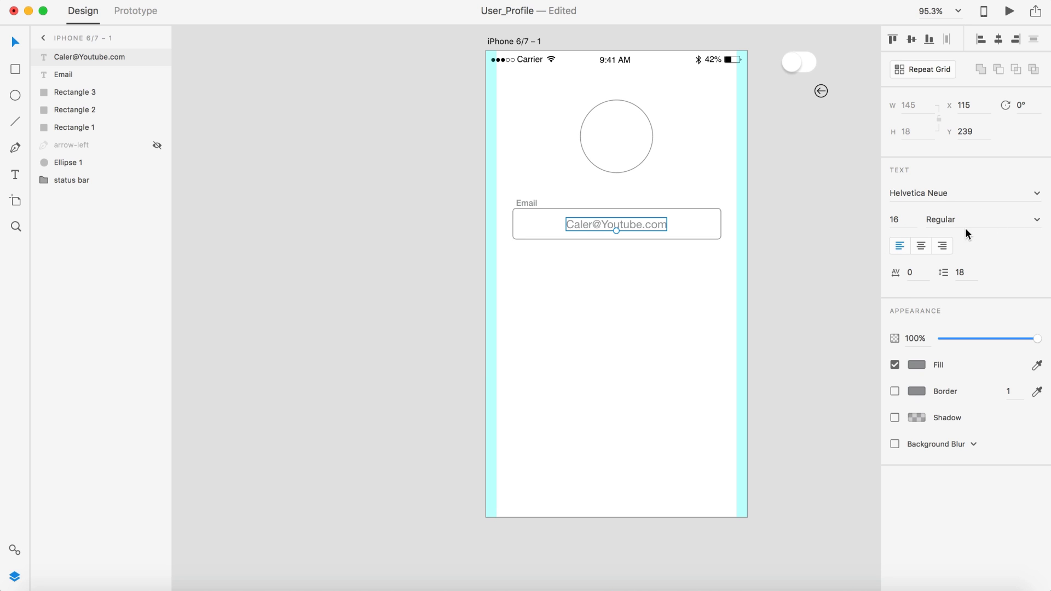
{"action": "left_click", "coordinate": [917, 364]}
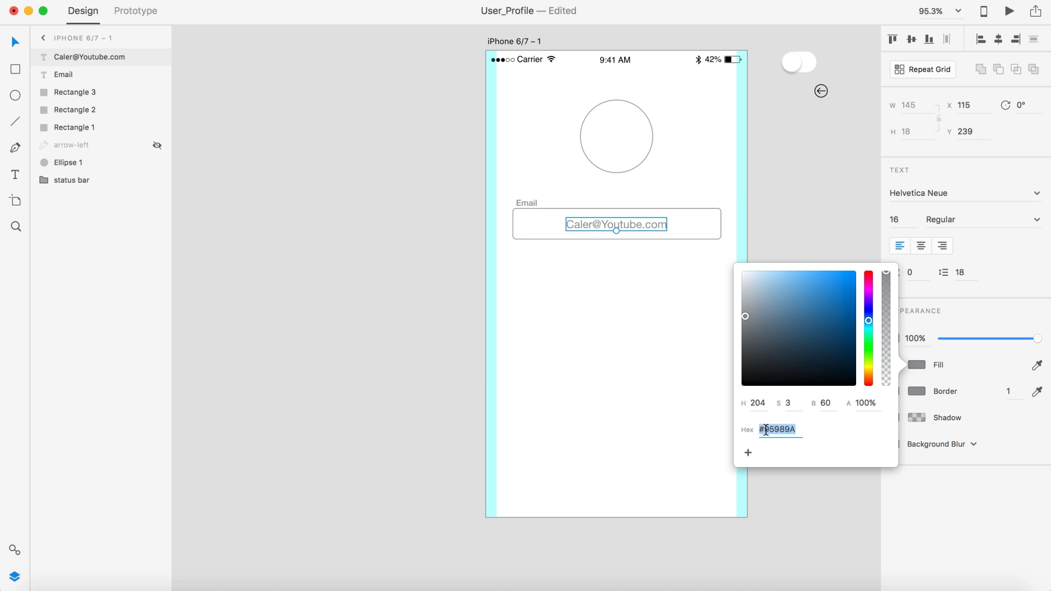
{"action": "type", "text": "c2c2c29"}
{"action": "key", "text": "Return"}
{"action": "left_click", "coordinate": [777, 212]}
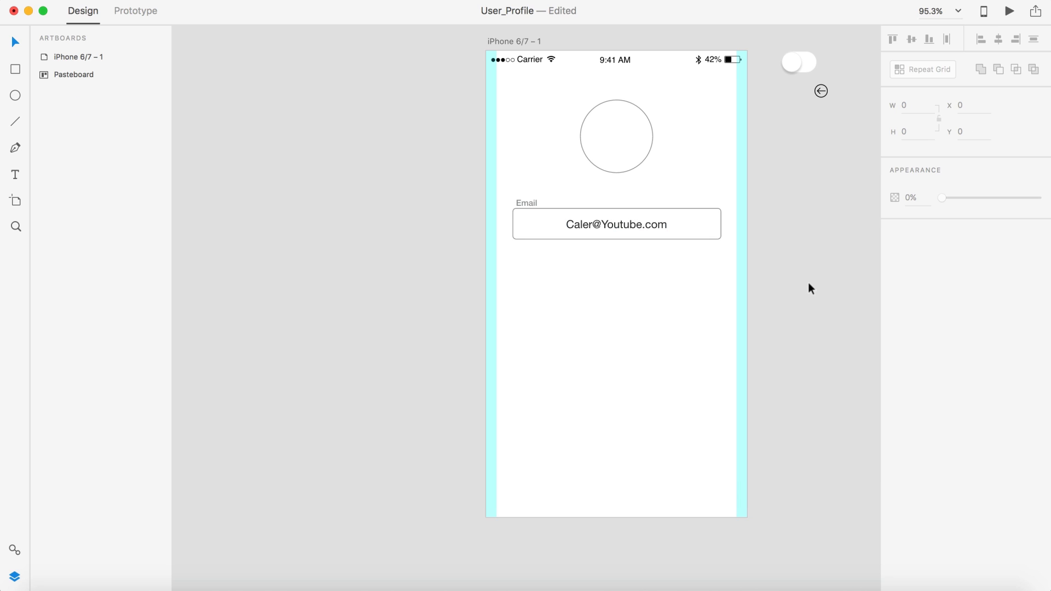
{"action": "scroll", "coordinate": [686, 271], "scroll_direction": "up", "scroll_amount": 3}
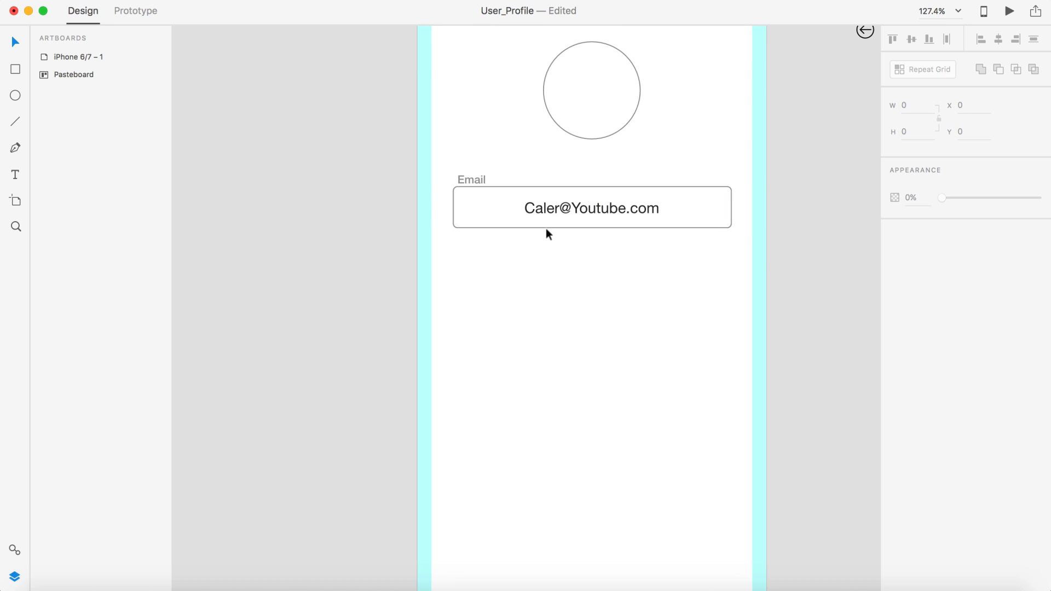
Step: Make a Repeat Grid of the Email label, text and box with three stacked rows 20 apart
{"action": "left_click", "coordinate": [472, 180]}
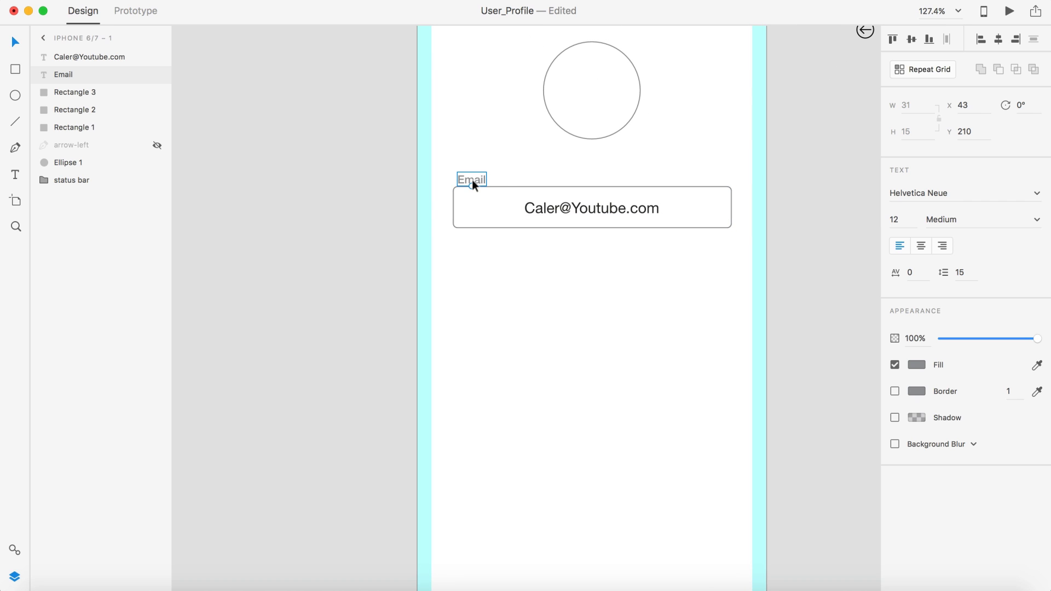
{"action": "left_click", "coordinate": [589, 212], "text": "shift"}
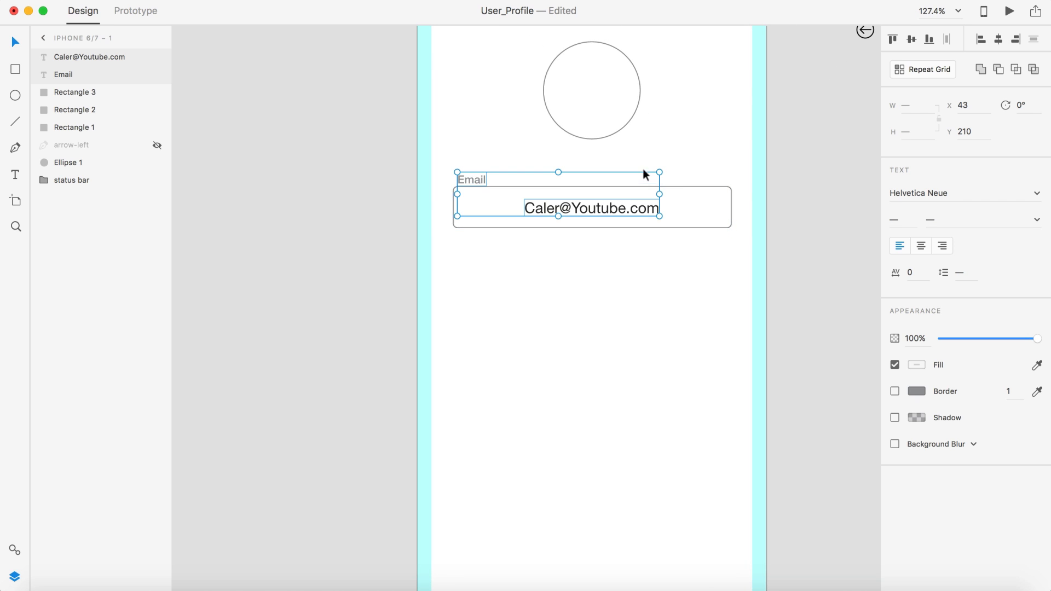
{"action": "left_click", "coordinate": [694, 187], "text": "shift"}
{"action": "left_click", "coordinate": [938, 66]}
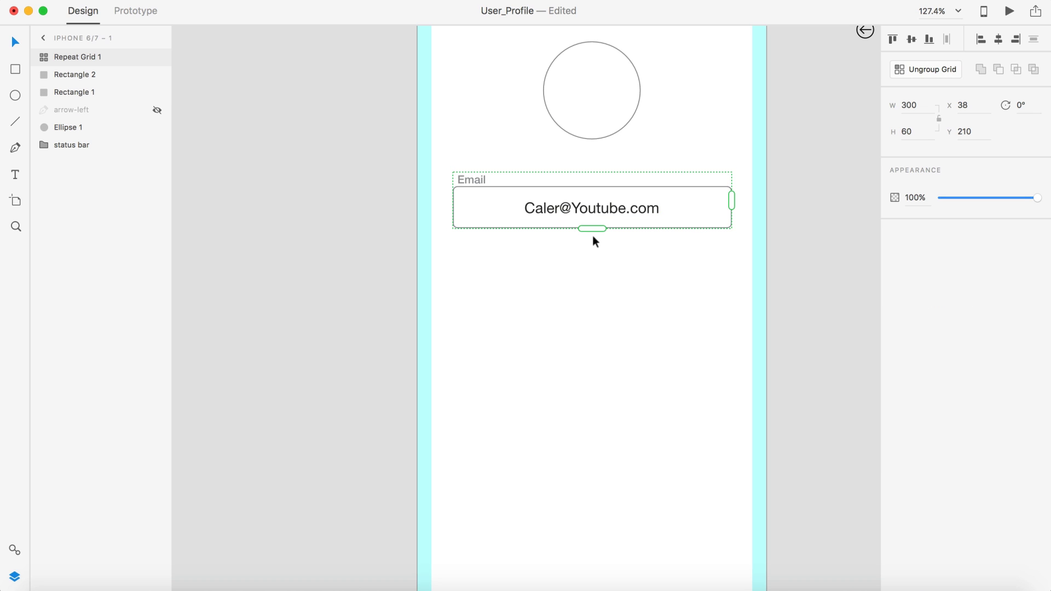
{"action": "left_click_drag", "start_coordinate": [593, 230], "coordinate": [605, 382]}
{"action": "mouse_move", "coordinate": [502, 228]}
{"action": "left_click_drag", "start_coordinate": [501, 228], "coordinate": [497, 235]}
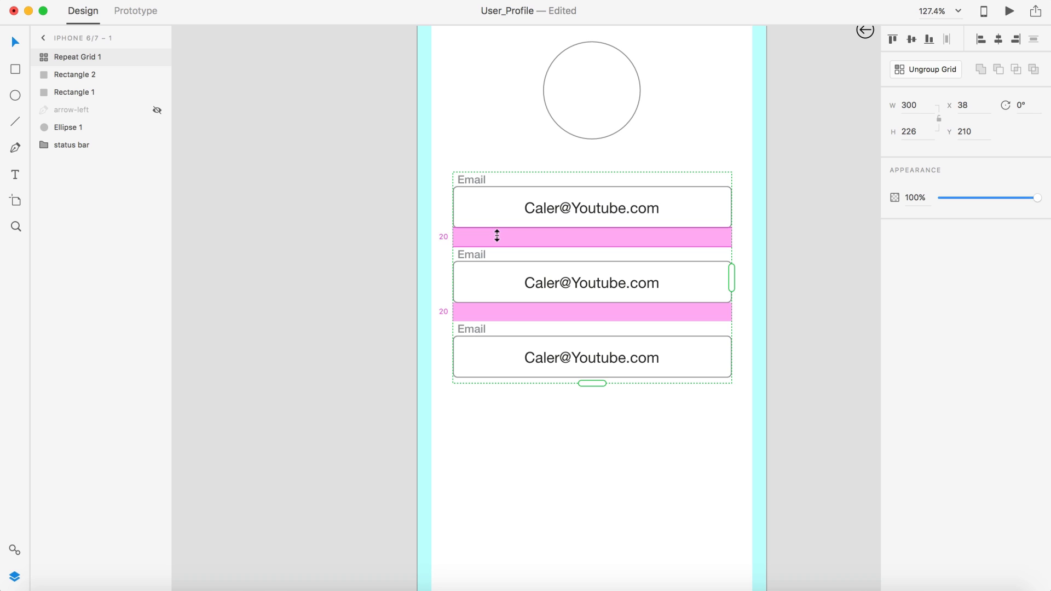
{"action": "scroll", "coordinate": [809, 310], "scroll_direction": "down", "scroll_amount": 3}
{"action": "mouse_move", "coordinate": [543, 228]}
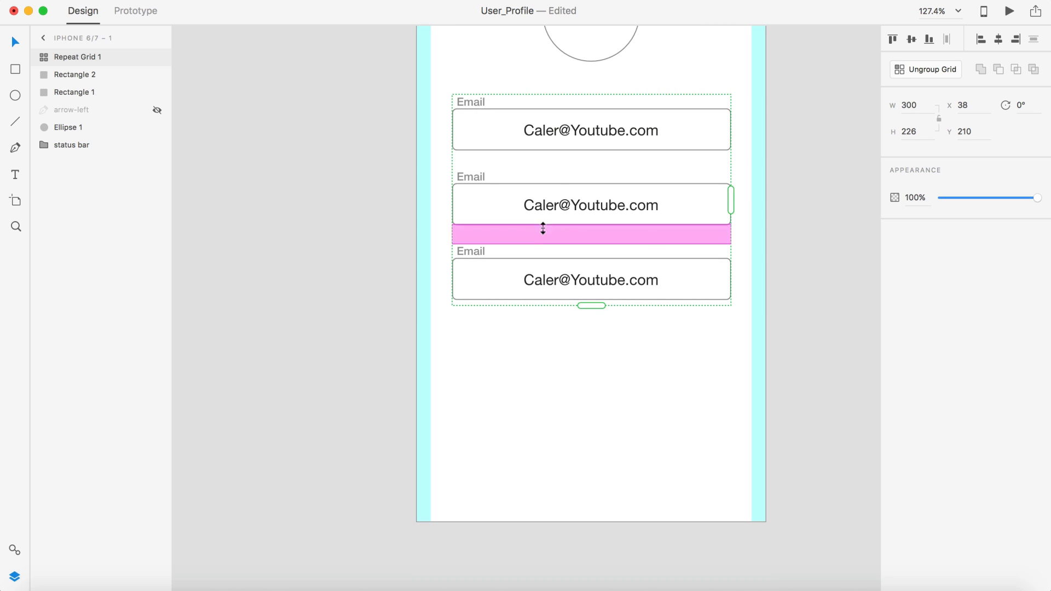
Step: Relabel the second field 'Password', fill it with asterisks, and centre-align the field text
{"action": "double_click", "coordinate": [471, 176]}
{"action": "double_click", "coordinate": [472, 175]}
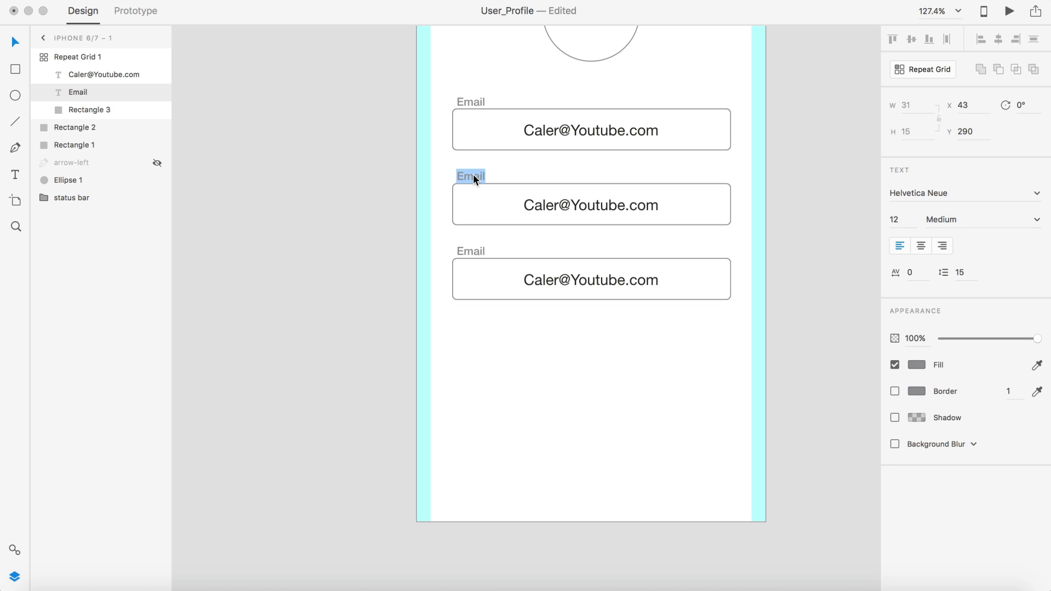
{"action": "type", "text": "Password"}
{"action": "double_click", "coordinate": [572, 208]}
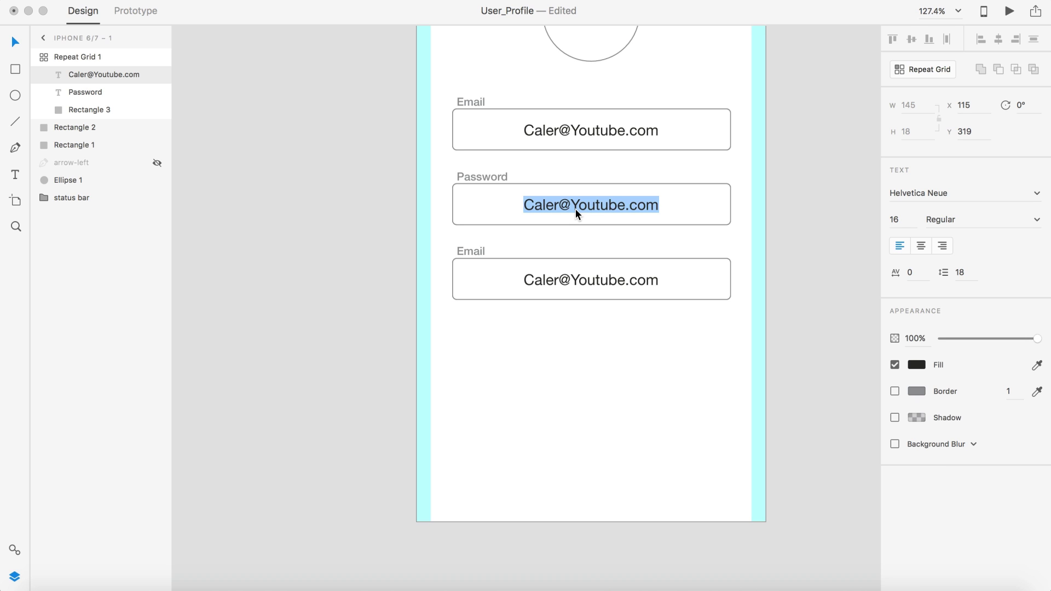
{"action": "type", "text": "************"}
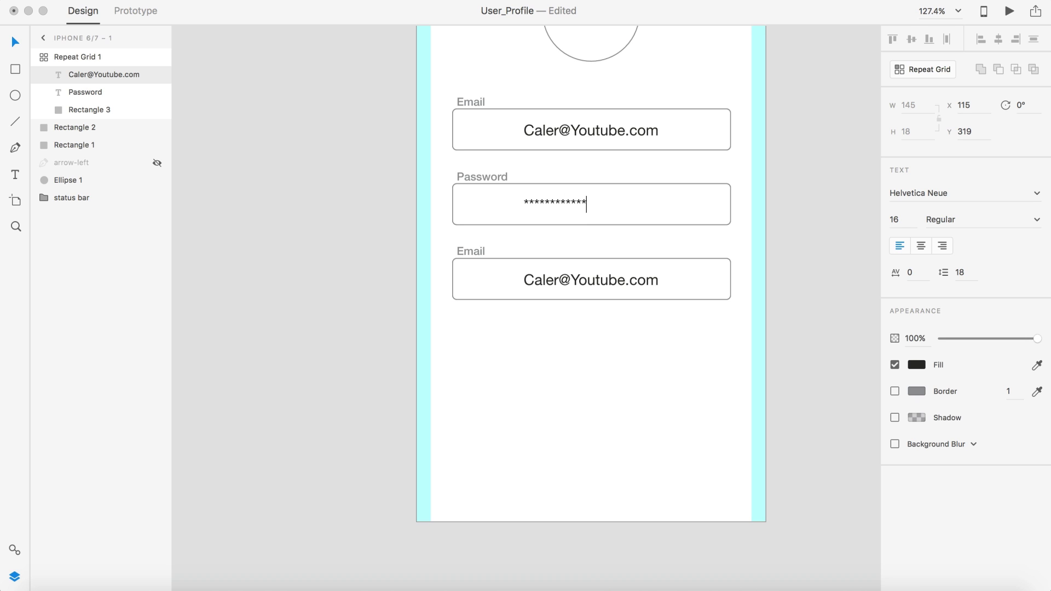
{"action": "type", "text": "*******"}
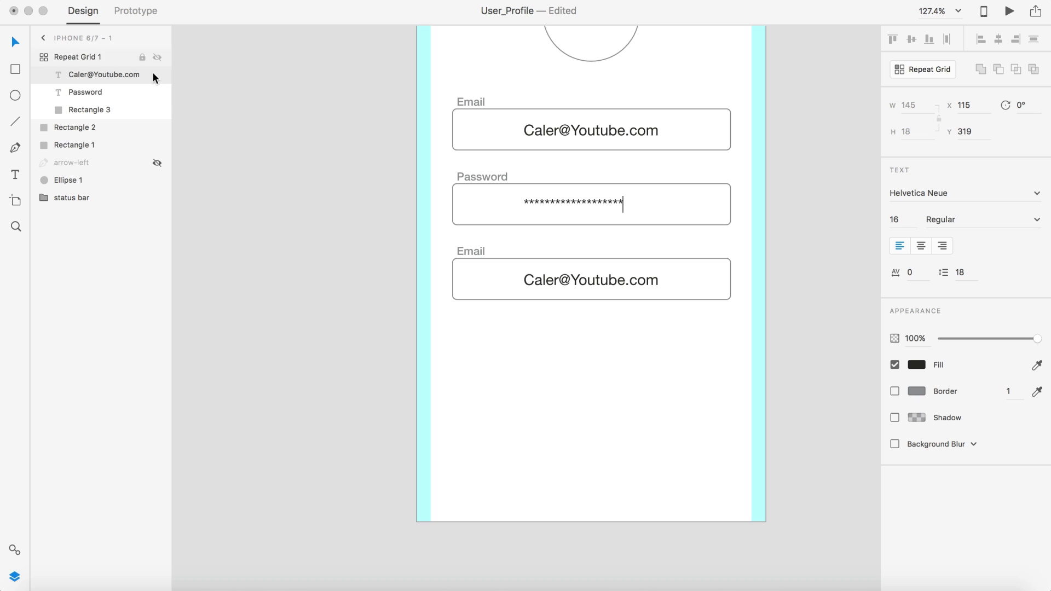
{"action": "key", "text": "Escape"}
{"action": "left_click", "coordinate": [608, 132]}
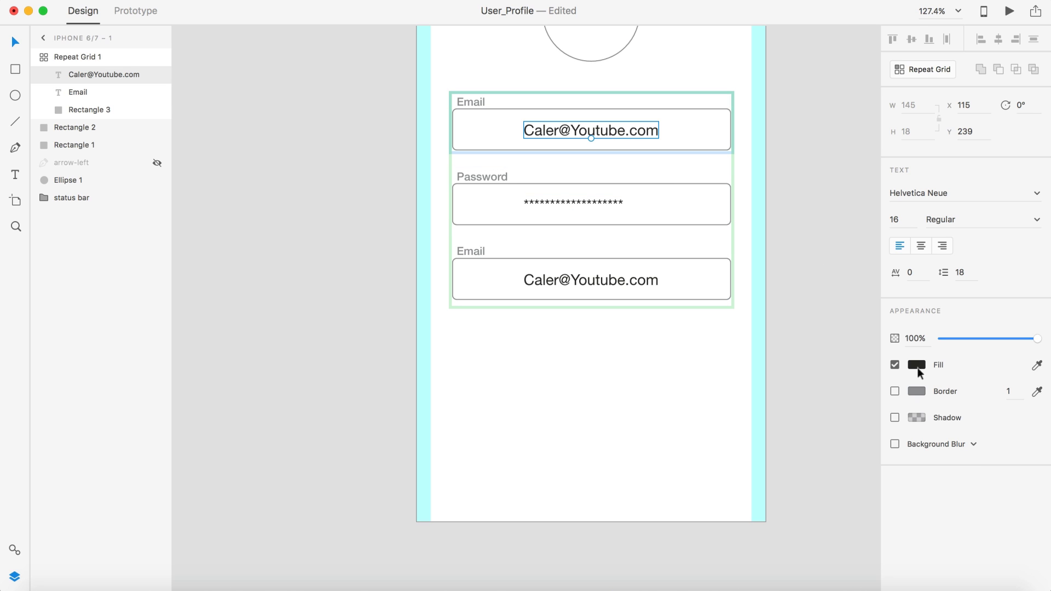
{"action": "left_click", "coordinate": [920, 245]}
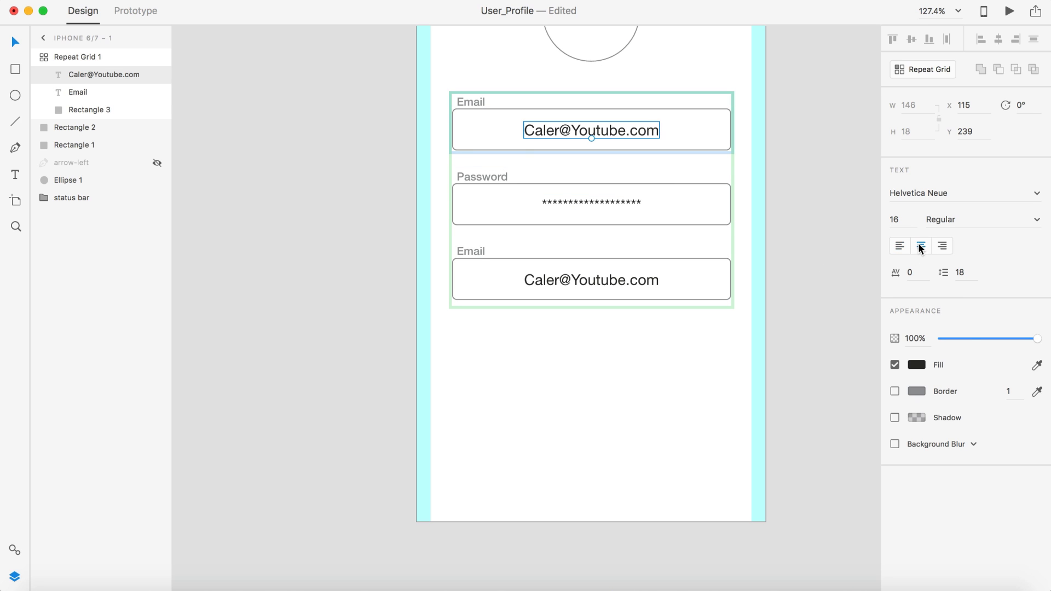
Step: Fill the bottom field with 'Bio Junk' and relabel it 'Bio'
{"action": "left_click", "coordinate": [565, 280]}
{"action": "double_click", "coordinate": [565, 280]}
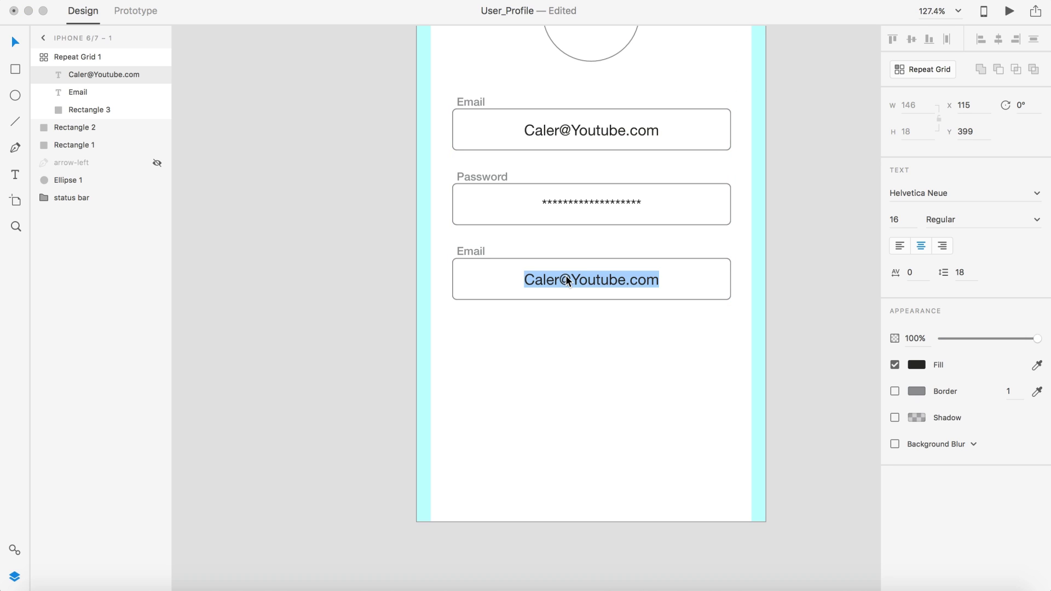
{"action": "type", "text": "Bio Junk"}
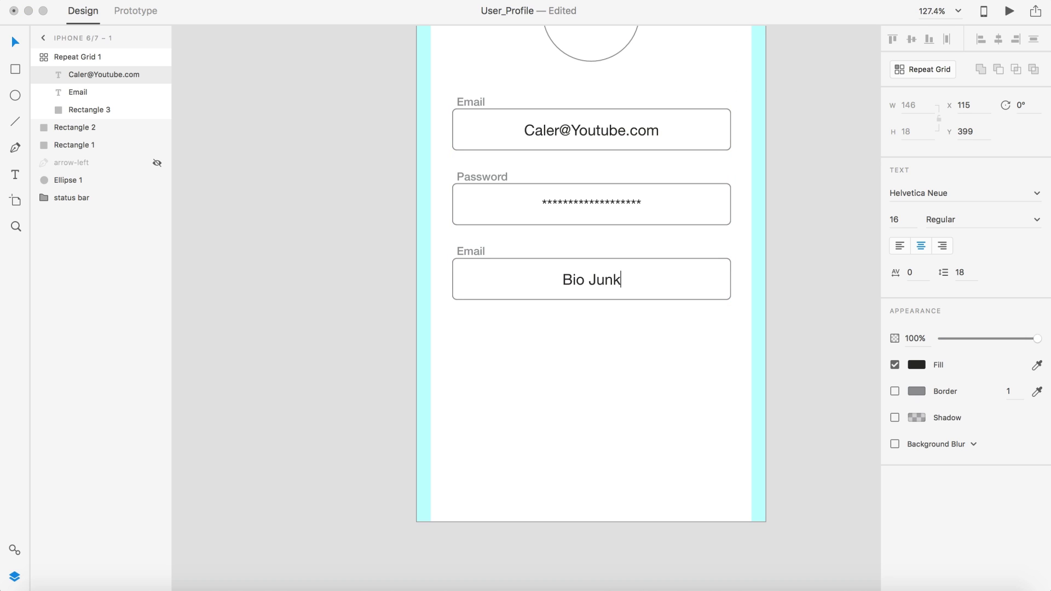
{"action": "key", "text": "Escape"}
{"action": "left_click", "coordinate": [16, 42]}
{"action": "double_click", "coordinate": [468, 251]}
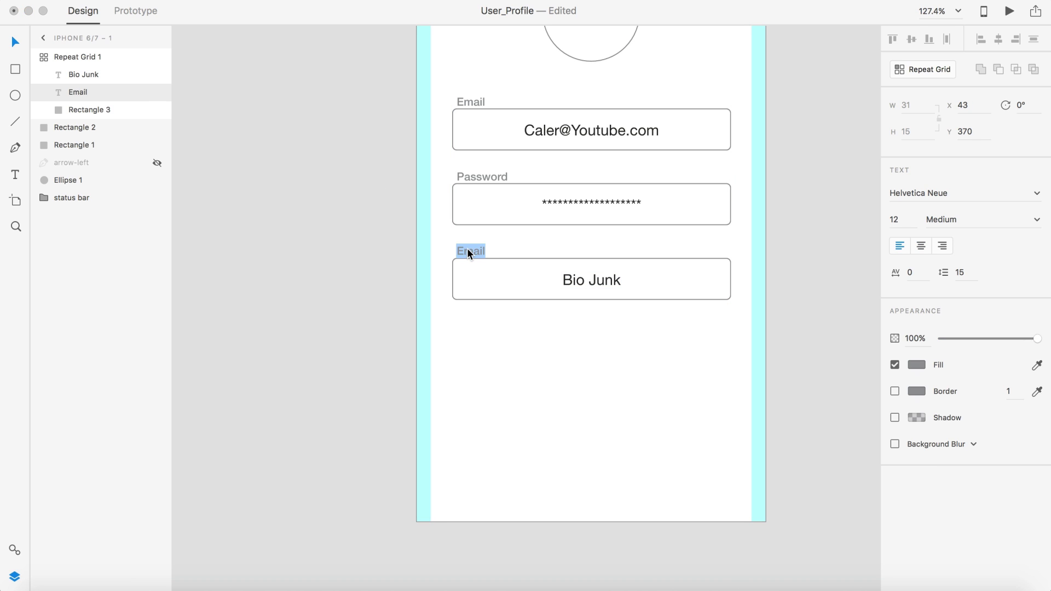
{"action": "type", "text": "Bio"}
{"action": "left_click", "coordinate": [15, 42]}
{"action": "left_click", "coordinate": [230, 203]}
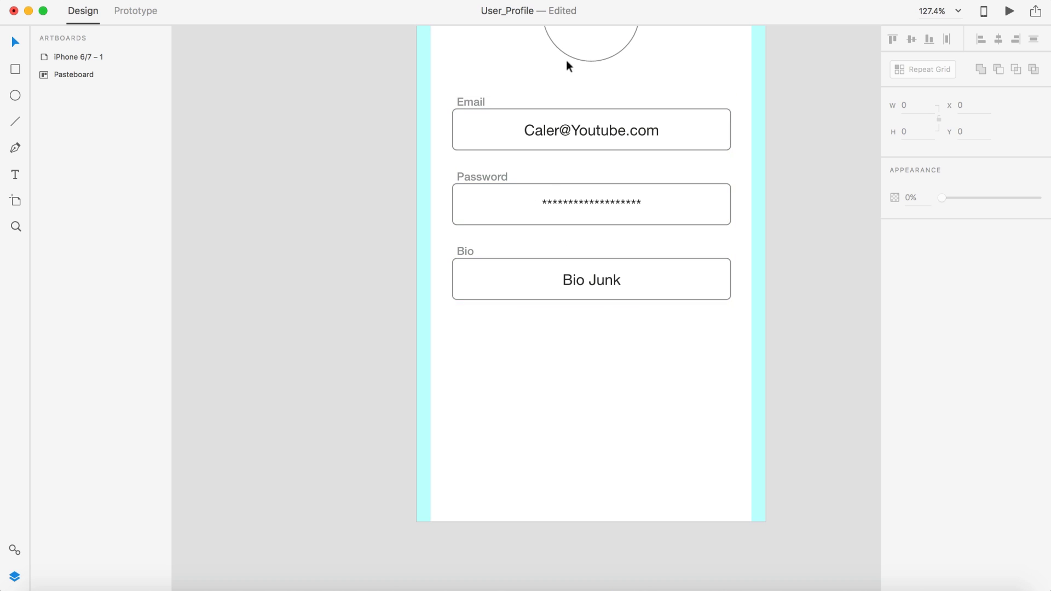
Step: Ungroup the repeat grid into three separate field groups
{"action": "left_click", "coordinate": [518, 105]}
{"action": "left_click", "coordinate": [949, 69]}
{"action": "left_click", "coordinate": [822, 189]}
{"action": "left_click", "coordinate": [659, 299]}
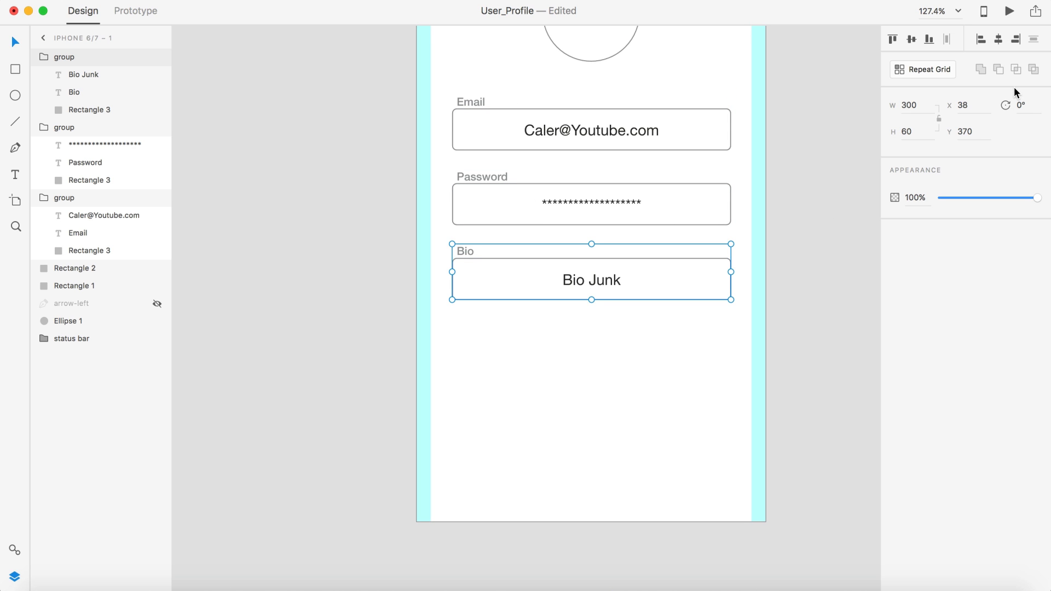
{"action": "left_click", "coordinate": [917, 133]}
{"action": "type", "text": "120"}
{"action": "key", "text": "Return"}
{"action": "left_click", "coordinate": [626, 264]}
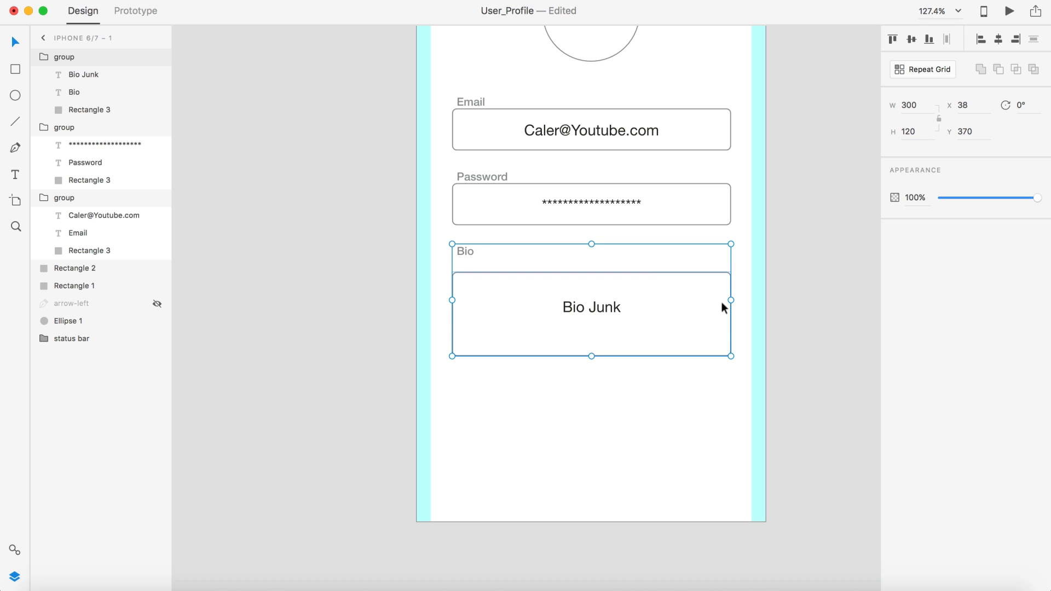
{"action": "key", "text": "super+z"}
{"action": "left_click", "coordinate": [800, 291]}
Step: Ungroup the Bio field and set its input box height to 90
{"action": "left_click", "coordinate": [633, 256]}
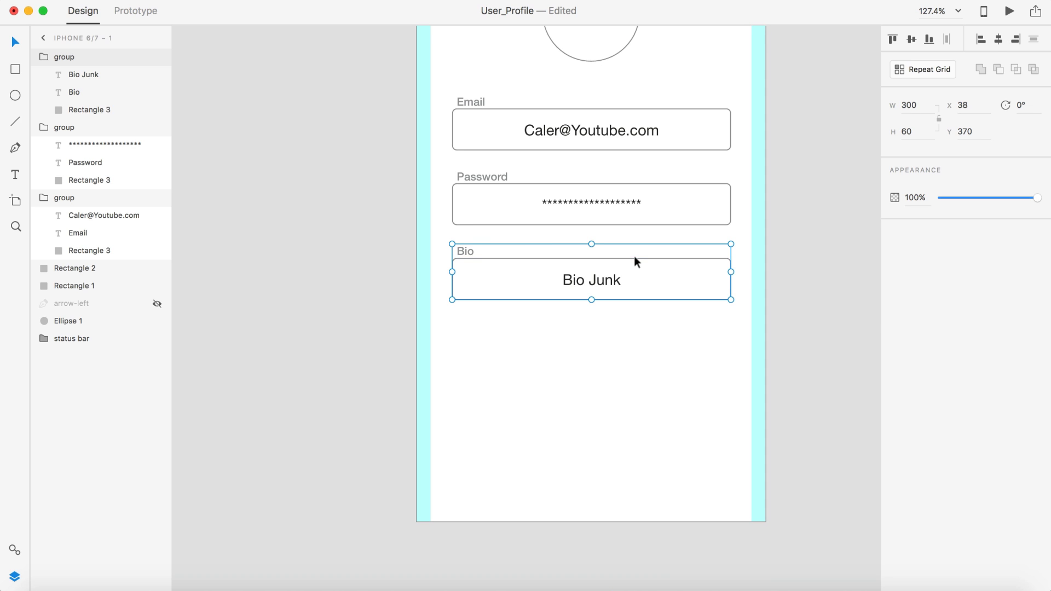
{"action": "key", "text": "super+shift+g"}
{"action": "left_click", "coordinate": [790, 267]}
{"action": "left_click", "coordinate": [688, 258]}
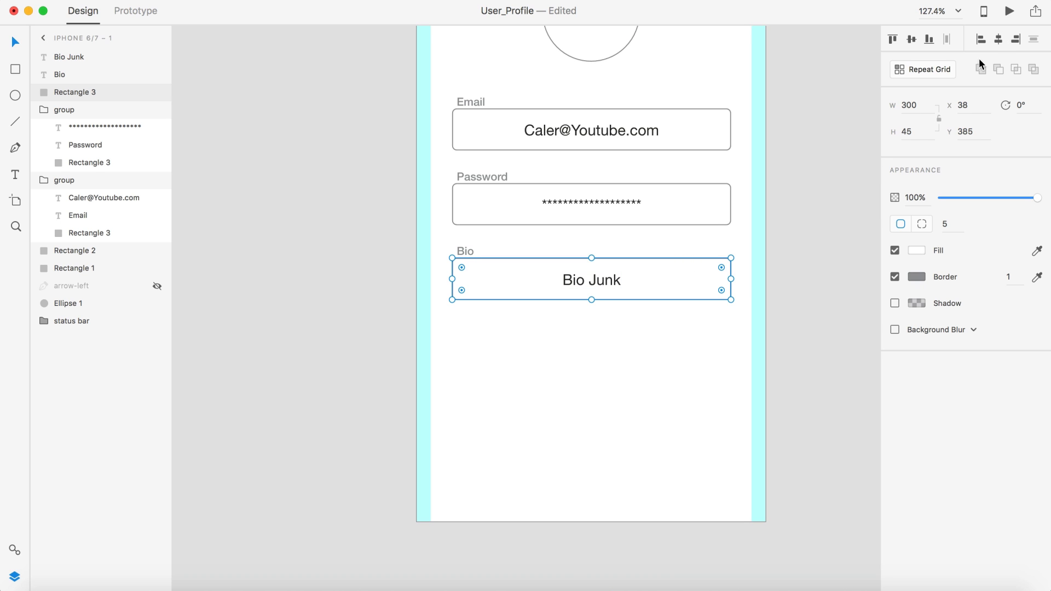
{"action": "left_click", "coordinate": [913, 131]}
{"action": "type", "text": "90"}
{"action": "key", "text": "Return"}
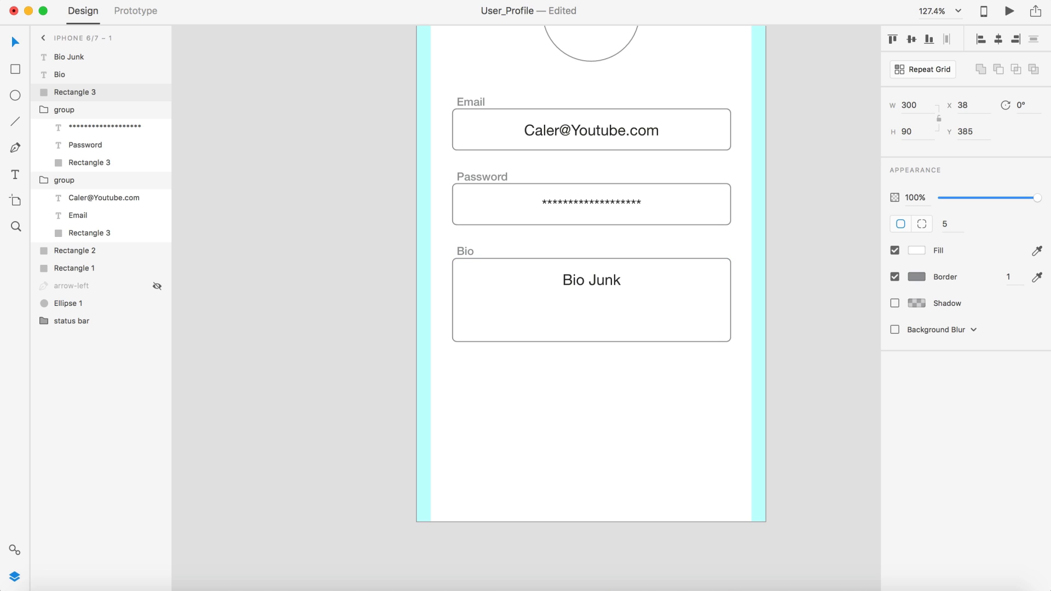
{"action": "left_click", "coordinate": [830, 302]}
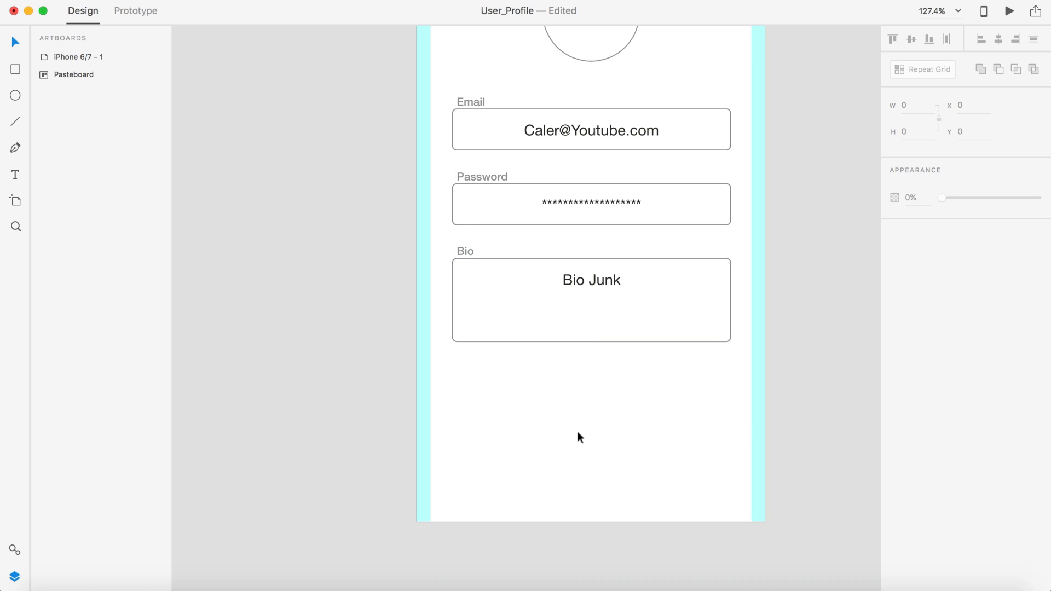
Step: Set the Bio Junk text to size 14 and re-centre it in the Bio box
{"action": "scroll", "coordinate": [573, 431], "scroll_direction": "down", "scroll_amount": 3}
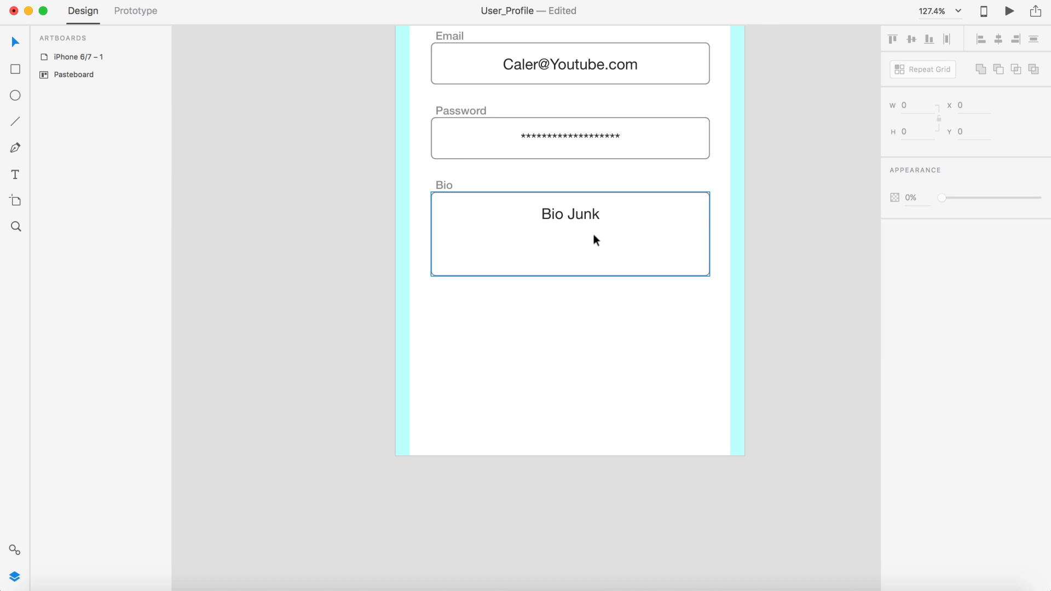
{"action": "left_click", "coordinate": [572, 208]}
{"action": "left_click", "coordinate": [908, 219]}
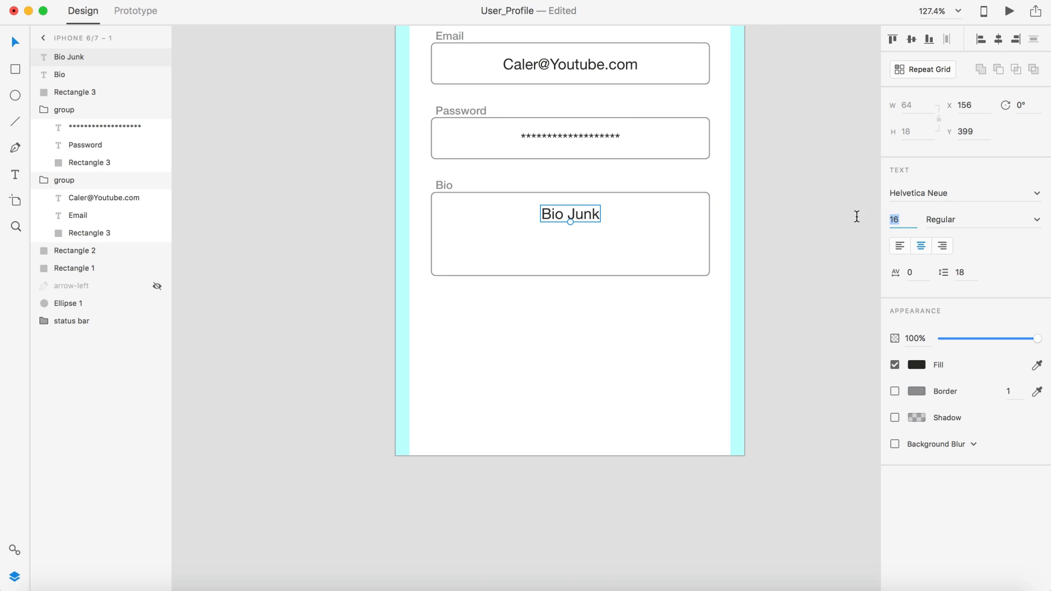
{"action": "type", "text": "14"}
{"action": "key", "text": "Return"}
{"action": "left_click_drag", "start_coordinate": [586, 216], "coordinate": [578, 212]}
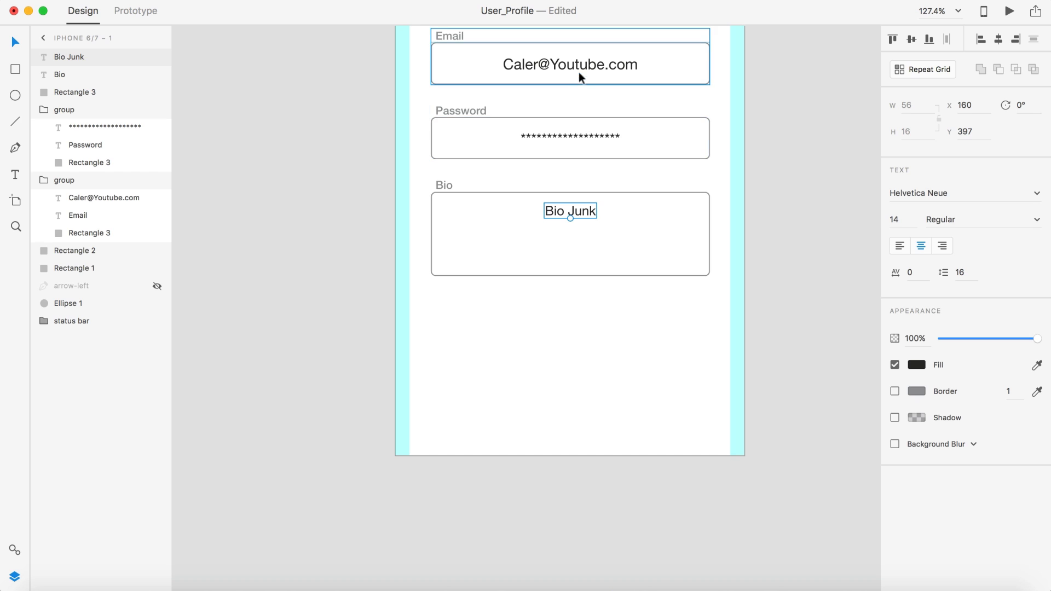
Step: Ungroup the Email field and set its e-mail text to size 14
{"action": "left_click_drag", "start_coordinate": [580, 70], "coordinate": [588, 76]}
{"action": "key", "text": "ctrl+z"}
{"action": "left_click", "coordinate": [824, 134]}
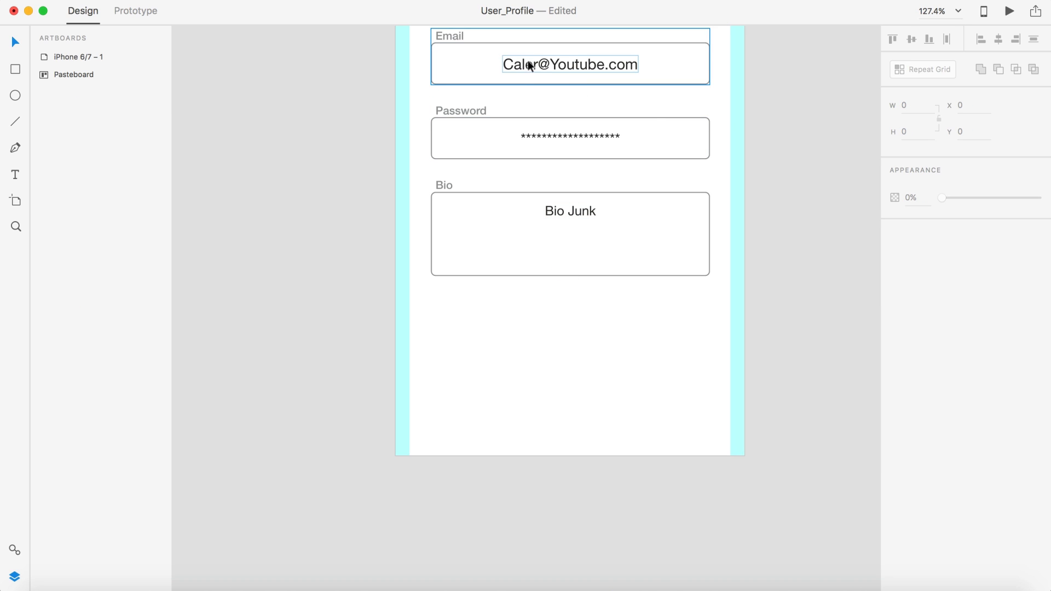
{"action": "left_click", "coordinate": [539, 66]}
{"action": "key", "text": "super+shift+g"}
{"action": "left_click", "coordinate": [800, 108]}
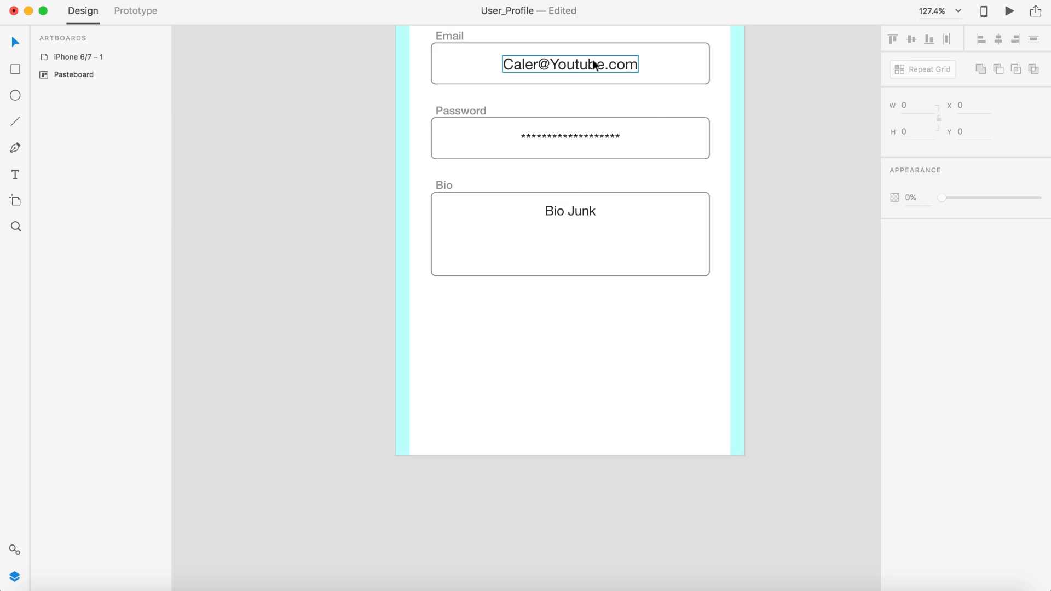
{"action": "left_click", "coordinate": [594, 66]}
{"action": "left_click", "coordinate": [902, 221]}
{"action": "type", "text": "14"}
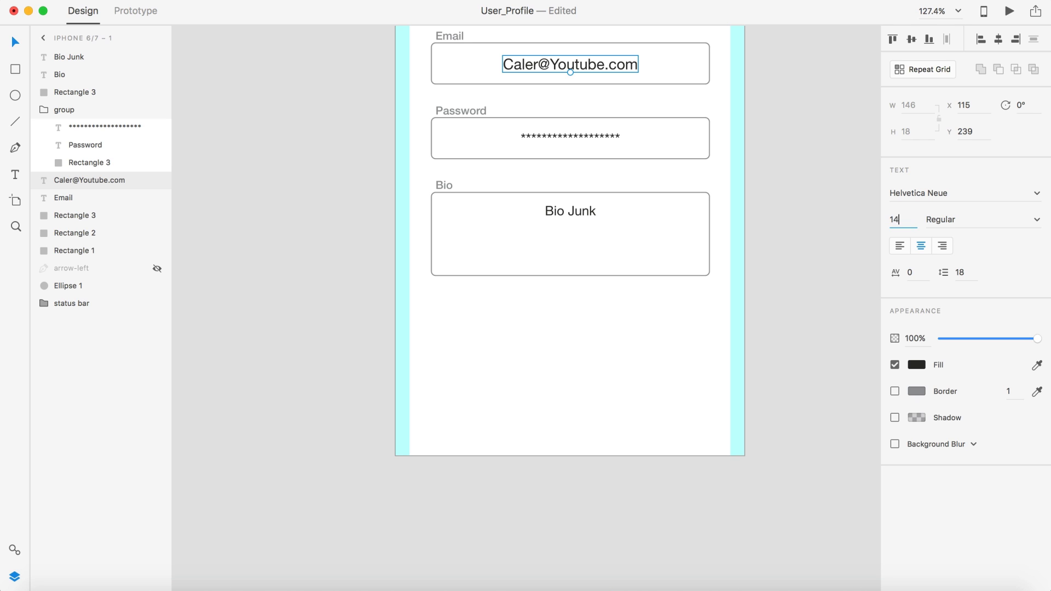
{"action": "key", "text": "Return"}
Step: Ungroup the Password field and delete its asterisk text
{"action": "left_click", "coordinate": [538, 133]}
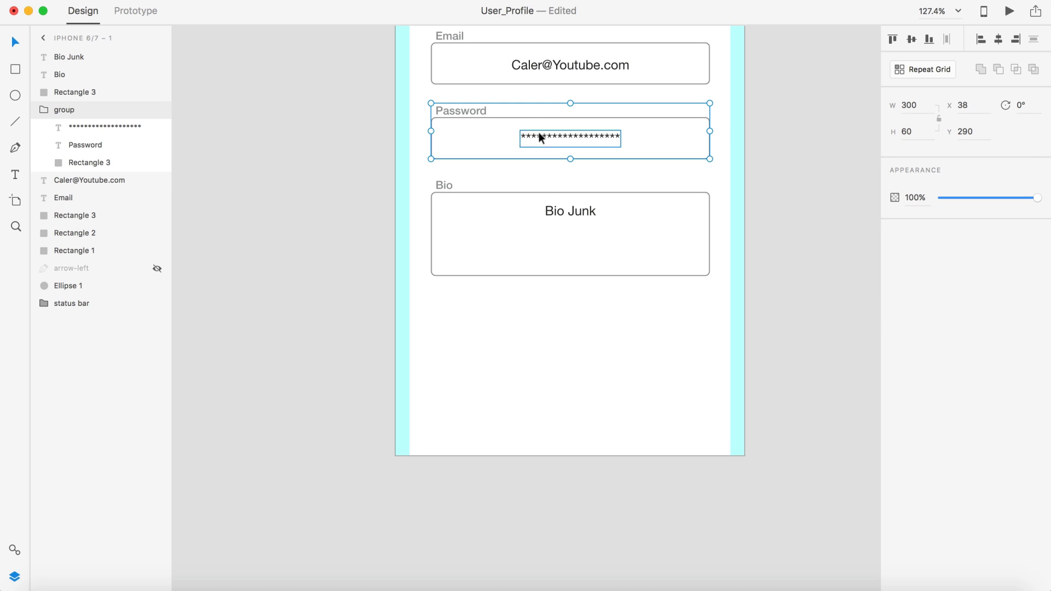
{"action": "key", "text": "super+shift+g"}
{"action": "left_click", "coordinate": [790, 116]}
{"action": "left_click", "coordinate": [558, 129]}
{"action": "key", "text": "Delete"}
Step: Make the hidden back arrow layer visible again
{"action": "scroll", "coordinate": [724, 184], "scroll_direction": "down", "scroll_amount": 5}
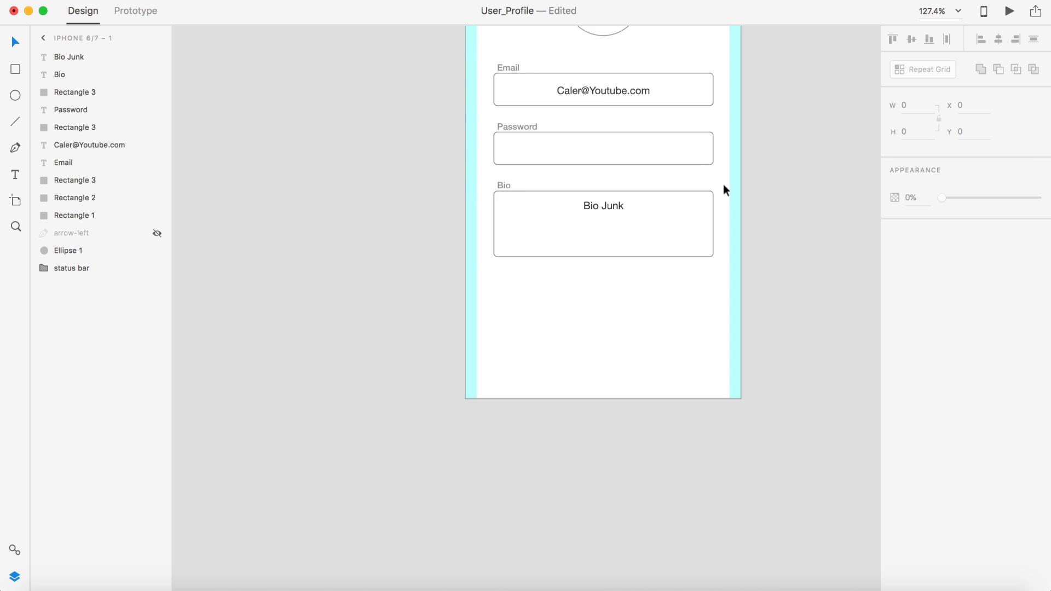
{"action": "scroll", "coordinate": [769, 264], "scroll_direction": "right", "scroll_amount": 2}
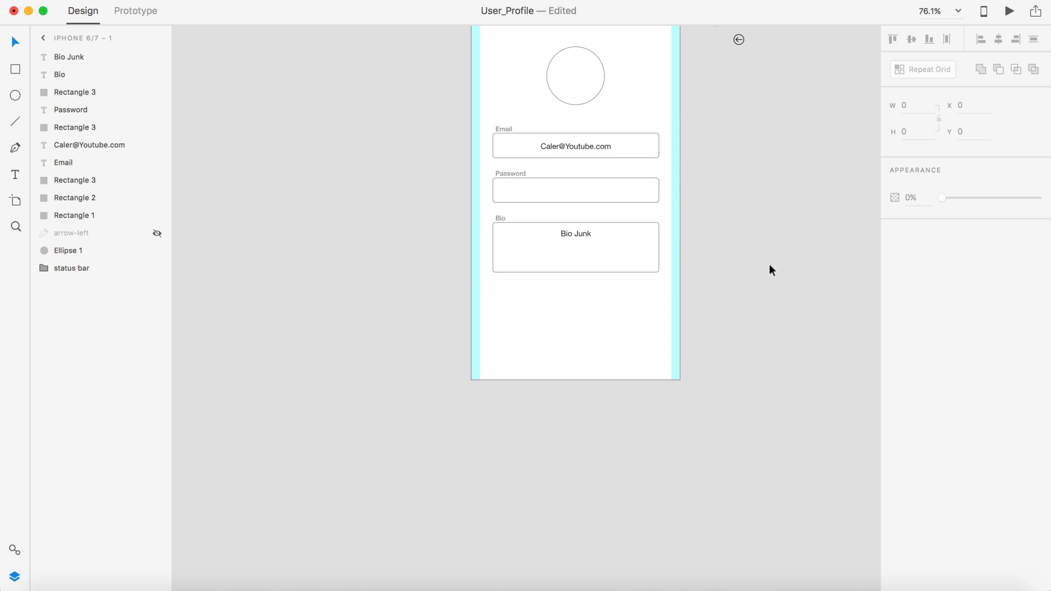
{"action": "scroll", "coordinate": [769, 265], "scroll_direction": "right", "scroll_amount": 2}
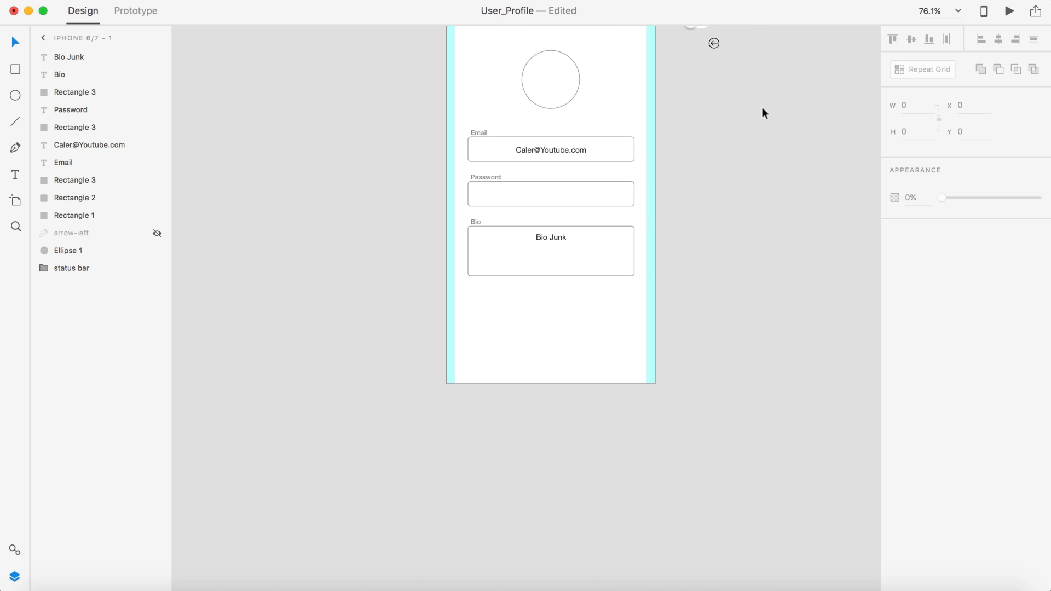
{"action": "scroll", "coordinate": [764, 113], "scroll_direction": "right", "scroll_amount": 2}
{"action": "scroll", "coordinate": [609, 317], "scroll_direction": "down", "scroll_amount": 3}
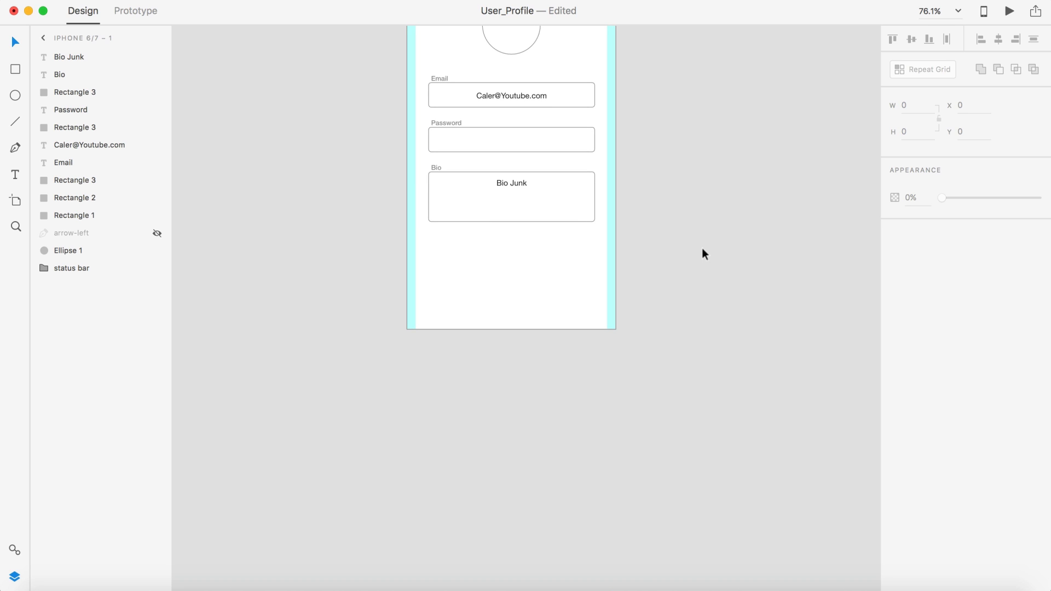
{"action": "scroll", "coordinate": [703, 251], "scroll_direction": "up", "scroll_amount": 4}
{"action": "scroll", "coordinate": [703, 252], "scroll_direction": "down", "scroll_amount": 2}
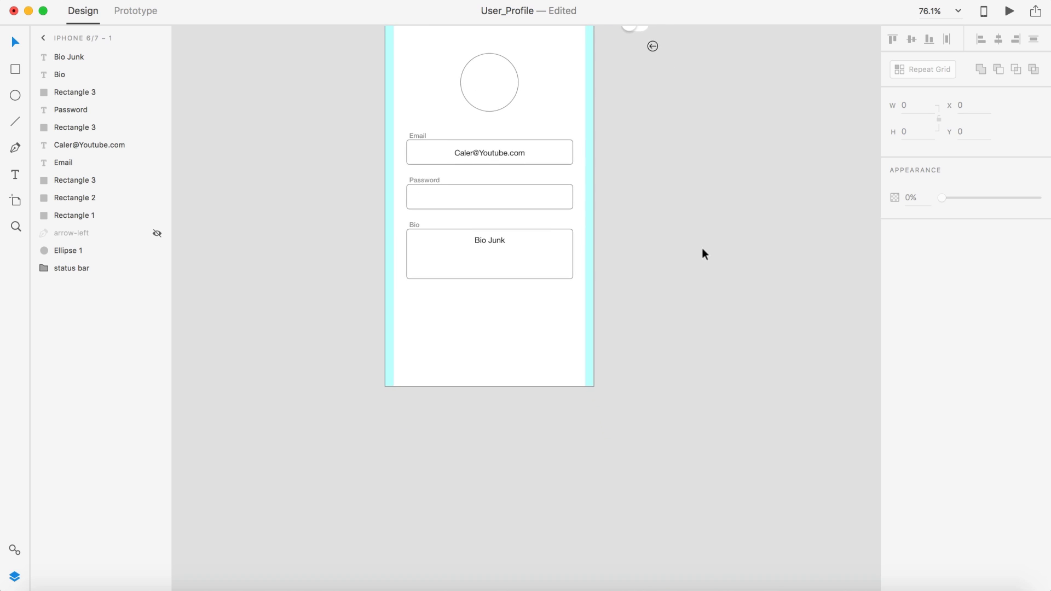
{"action": "scroll", "coordinate": [703, 252], "scroll_direction": "up", "scroll_amount": 3}
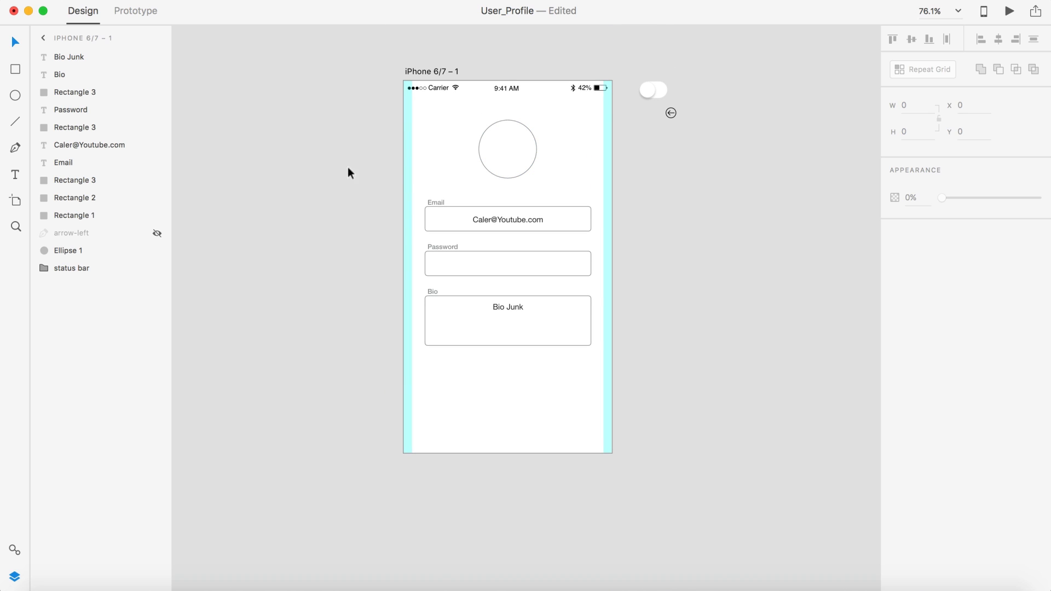
{"action": "scroll", "coordinate": [338, 163], "scroll_direction": "down", "scroll_amount": 2}
{"action": "scroll", "coordinate": [337, 160], "scroll_direction": "down", "scroll_amount": 2}
{"action": "scroll", "coordinate": [337, 160], "scroll_direction": "left", "scroll_amount": 3}
{"action": "scroll", "coordinate": [341, 159], "scroll_direction": "right", "scroll_amount": 3}
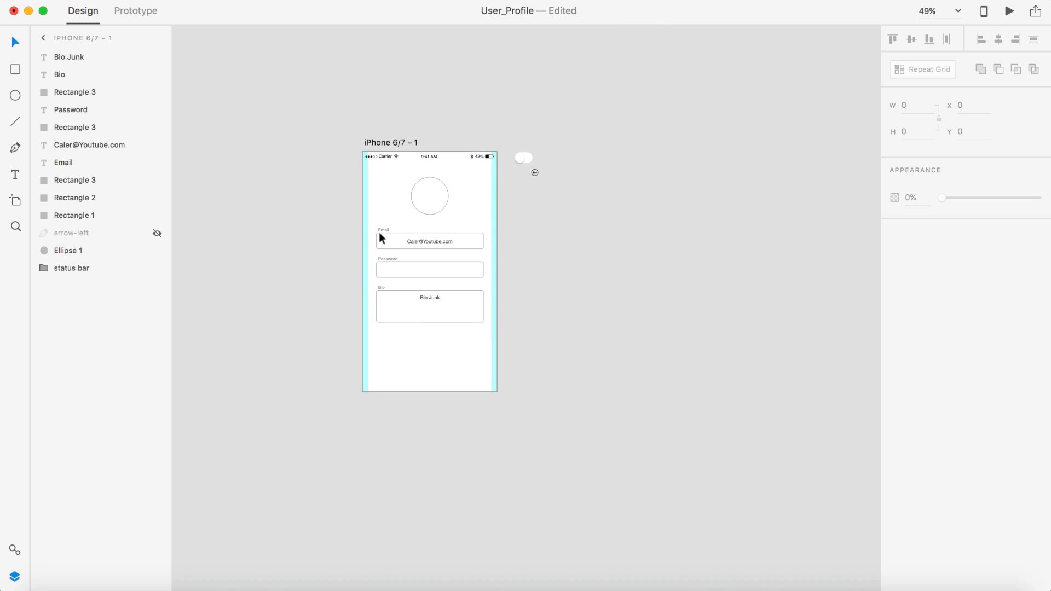
{"action": "left_click", "coordinate": [157, 234]}
{"action": "left_click", "coordinate": [332, 225]}
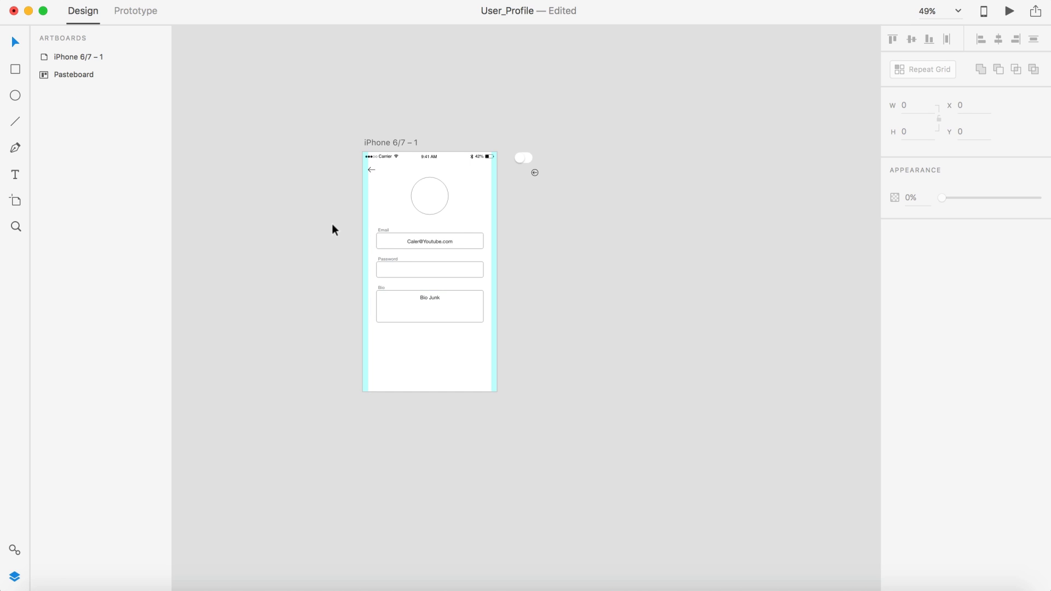
{"action": "scroll", "coordinate": [331, 224], "scroll_direction": "down", "scroll_amount": 1}
{"action": "scroll", "coordinate": [332, 224], "scroll_direction": "right", "scroll_amount": 1}
{"action": "scroll", "coordinate": [646, 267], "scroll_direction": "down", "scroll_amount": 2}
{"action": "scroll", "coordinate": [646, 267], "scroll_direction": "left", "scroll_amount": 1}
{"action": "scroll", "coordinate": [646, 267], "scroll_direction": "up", "scroll_amount": 3}
{"action": "scroll", "coordinate": [646, 267], "scroll_direction": "left", "scroll_amount": 3}
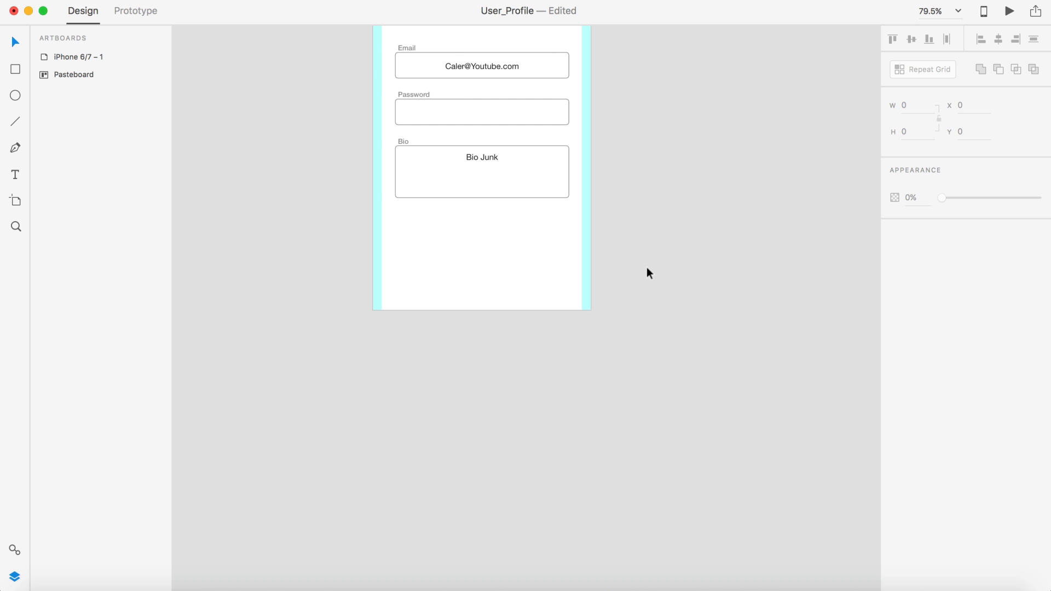
{"action": "scroll", "coordinate": [646, 268], "scroll_direction": "up", "scroll_amount": 3}
{"action": "scroll", "coordinate": [646, 269], "scroll_direction": "right", "scroll_amount": 1}
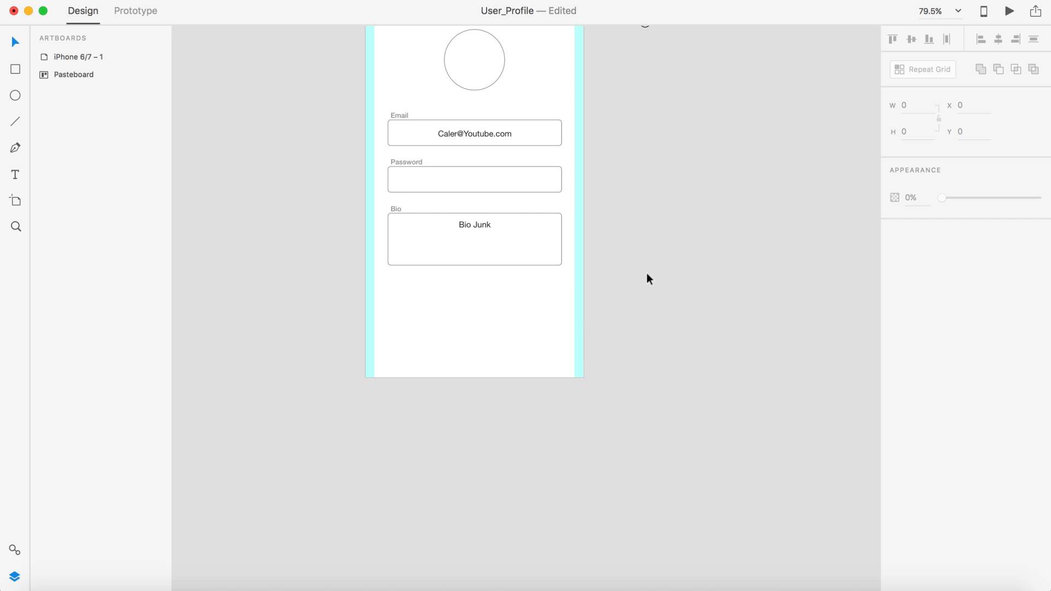
Step: Place the Airplane Mode toggle on the artboard just below the Bio box, right-aligned
{"action": "scroll", "coordinate": [645, 279], "scroll_direction": "up", "scroll_amount": 2}
{"action": "scroll", "coordinate": [646, 279], "scroll_direction": "left", "scroll_amount": 1}
{"action": "left_click_drag", "start_coordinate": [633, 42], "coordinate": [544, 359]}
{"action": "scroll", "coordinate": [549, 310], "scroll_direction": "up", "scroll_amount": 3}
{"action": "scroll", "coordinate": [549, 315], "scroll_direction": "up", "scroll_amount": 5}
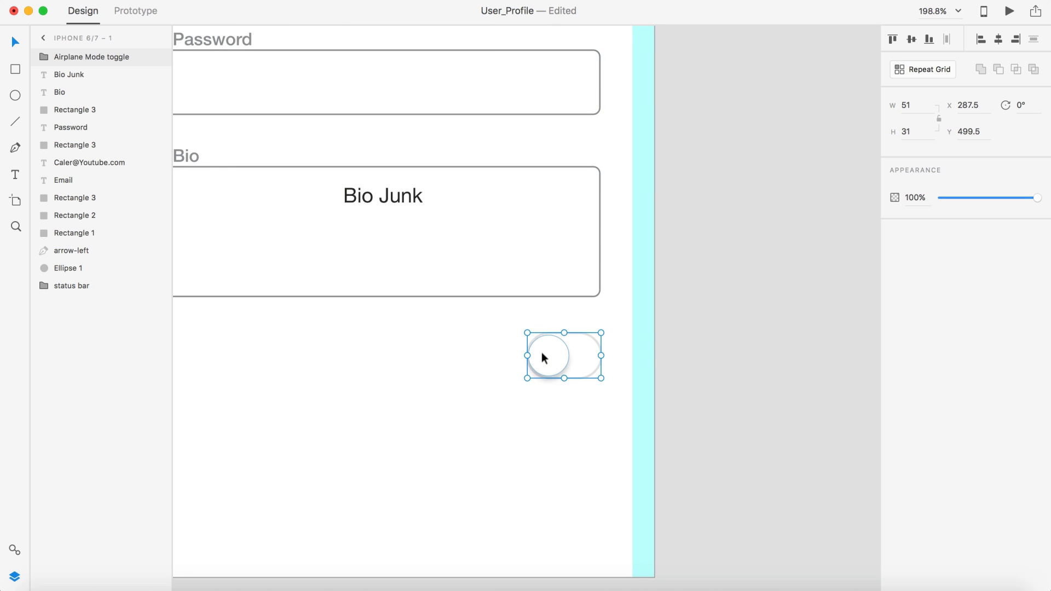
{"action": "scroll", "coordinate": [541, 352], "scroll_direction": "down", "scroll_amount": 5}
{"action": "left_click", "coordinate": [529, 334]}
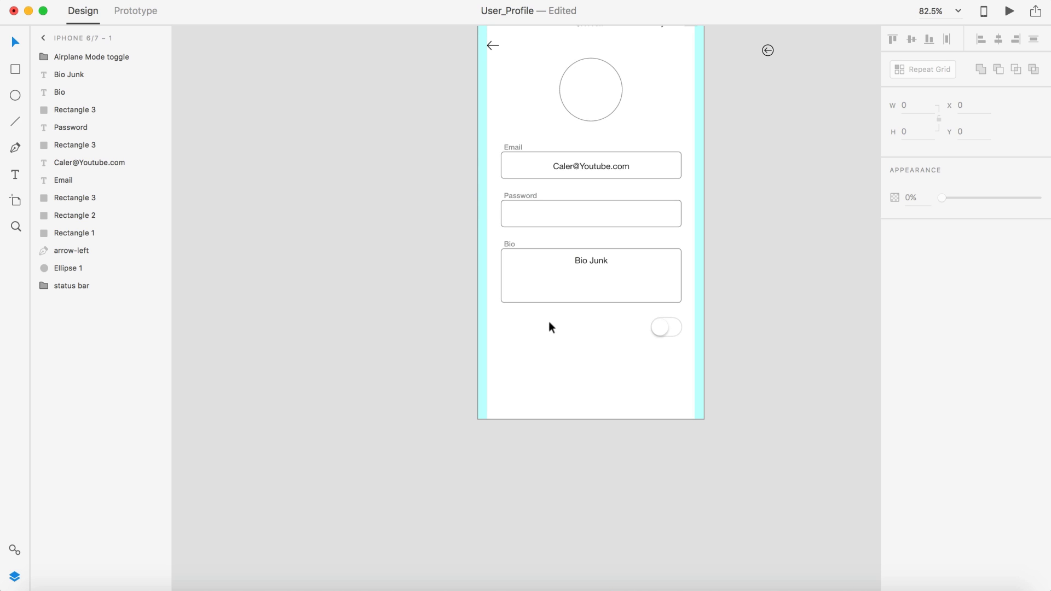
Step: Add an 'Email Updates' text label to the left of the toggle
{"action": "key", "text": "t"}
{"action": "left_click", "coordinate": [553, 320]}
{"action": "type", "text": "Email "}
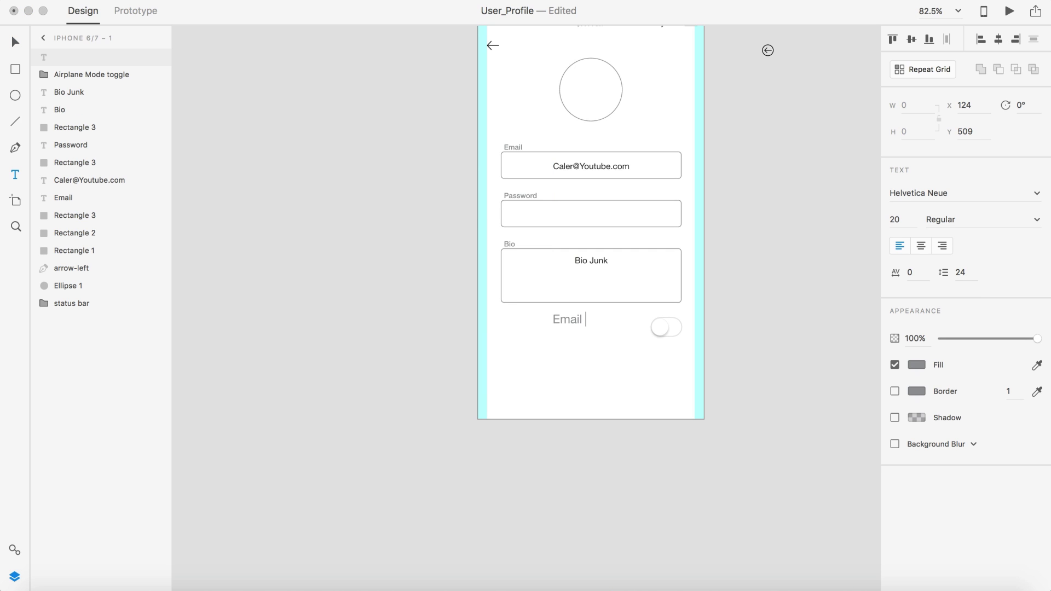
{"action": "type", "text": "Updates"}
{"action": "left_click", "coordinate": [25, 44]}
Step: Colour the label #2C2C29, set its size to 16, and drag it beside the toggle
{"action": "left_click", "coordinate": [915, 364]}
{"action": "type", "text": "2c"}
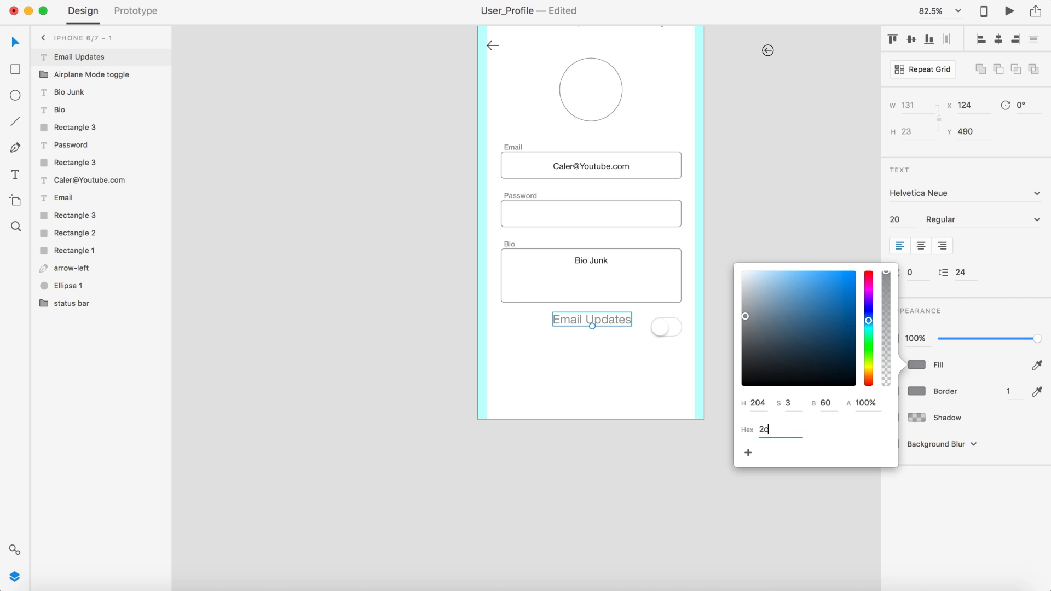
{"action": "type", "text": "2c29"}
{"action": "key", "text": "Return"}
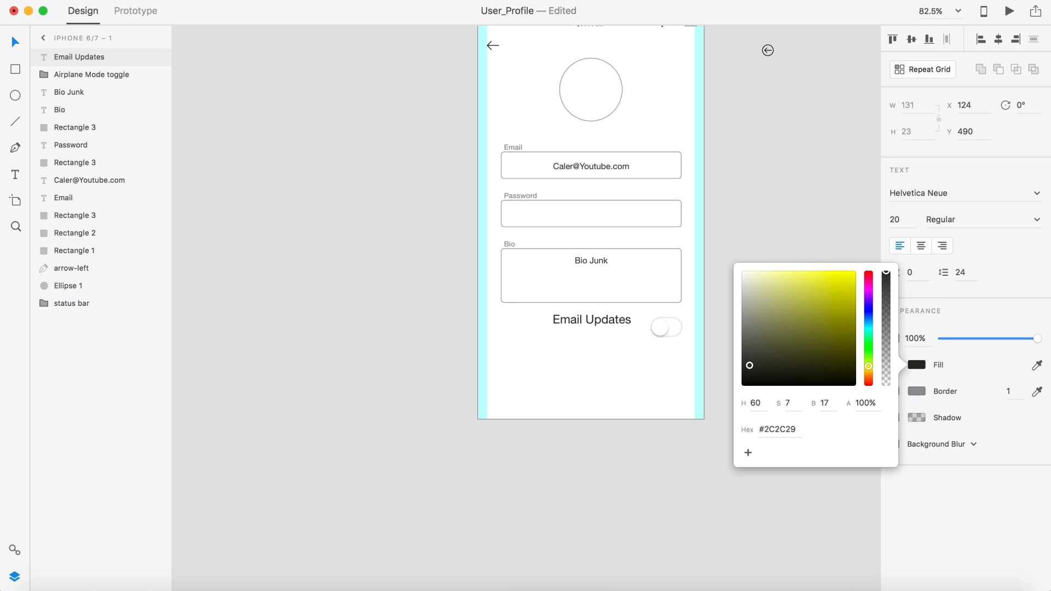
{"action": "left_click", "coordinate": [898, 220]}
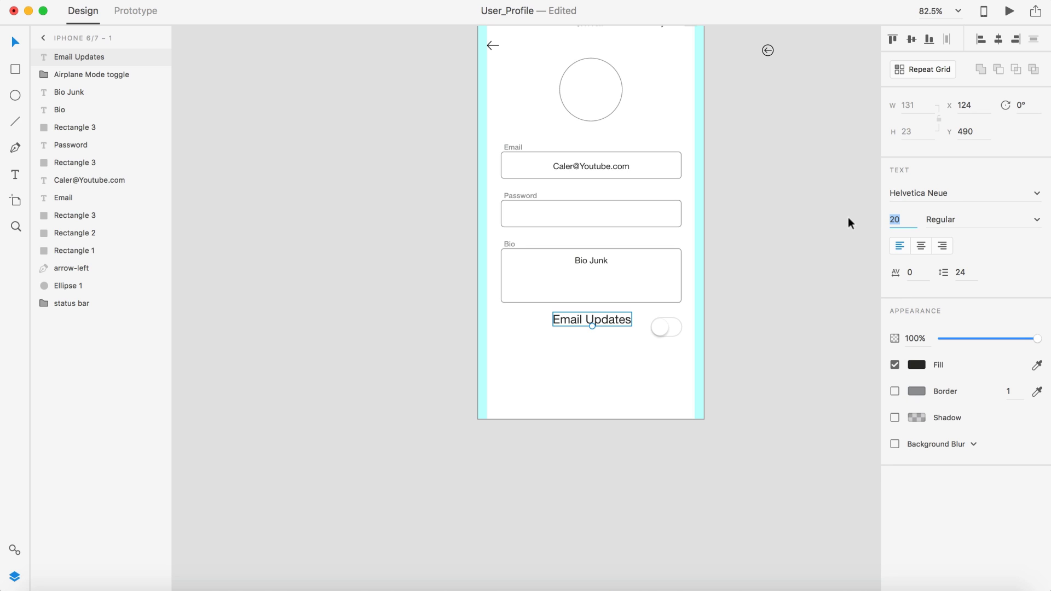
{"action": "type", "text": "16"}
{"action": "key", "text": "Return"}
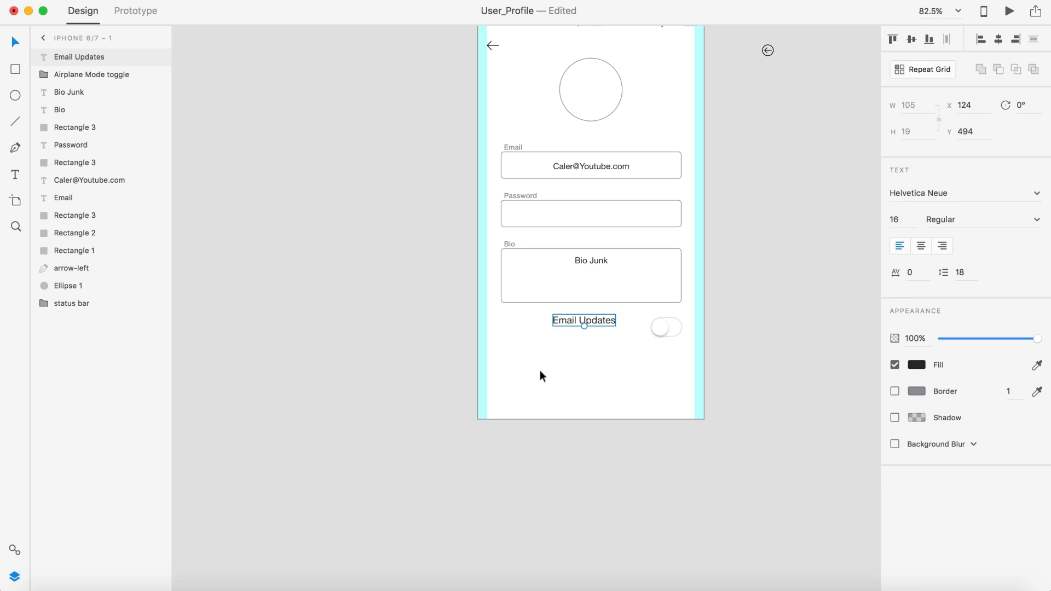
{"action": "left_click_drag", "start_coordinate": [584, 317], "coordinate": [548, 308]}
Step: Move the label and toggle closer together and select both
{"action": "scroll", "coordinate": [622, 342], "scroll_direction": "up", "scroll_amount": 5}
{"action": "left_click_drag", "start_coordinate": [714, 296], "coordinate": [651, 295]}
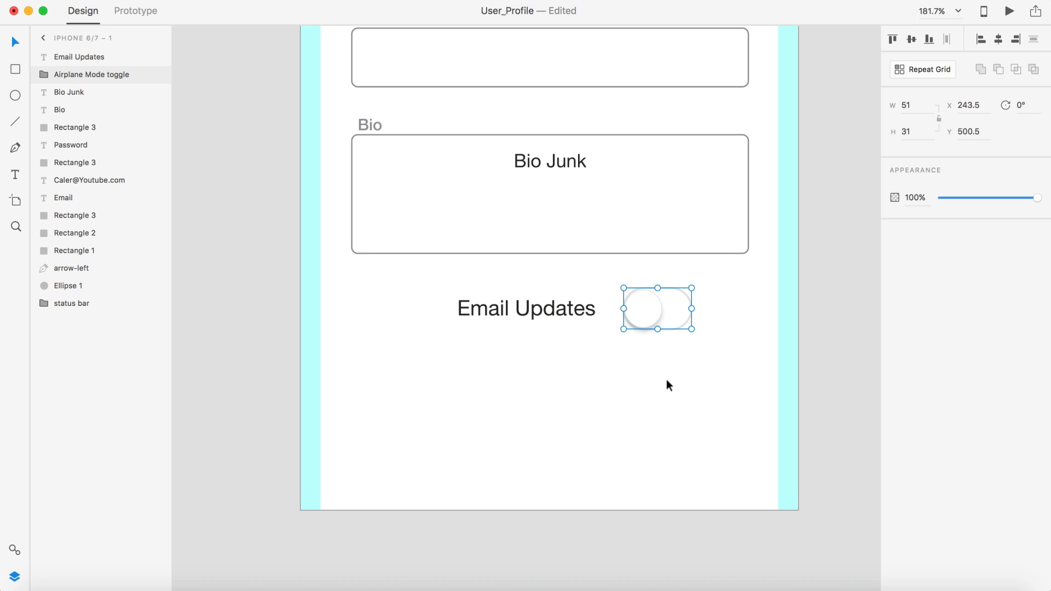
{"action": "key", "text": "super+0"}
{"action": "left_click", "coordinate": [607, 351]}
{"action": "left_click", "coordinate": [662, 344], "text": "shift"}
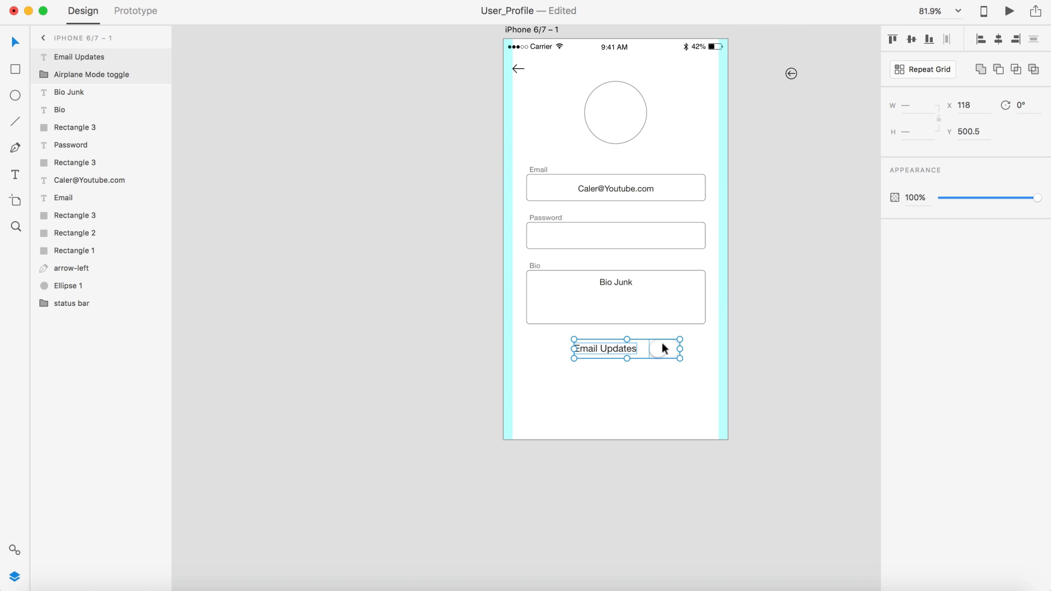
{"action": "key", "text": "super+g"}
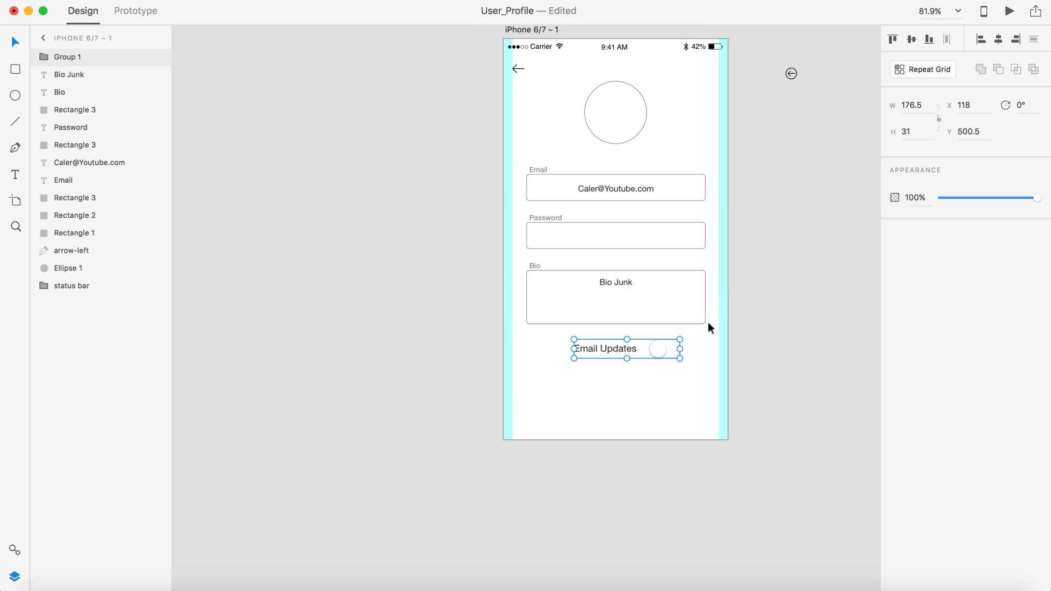
{"action": "key", "text": "super+shift+g"}
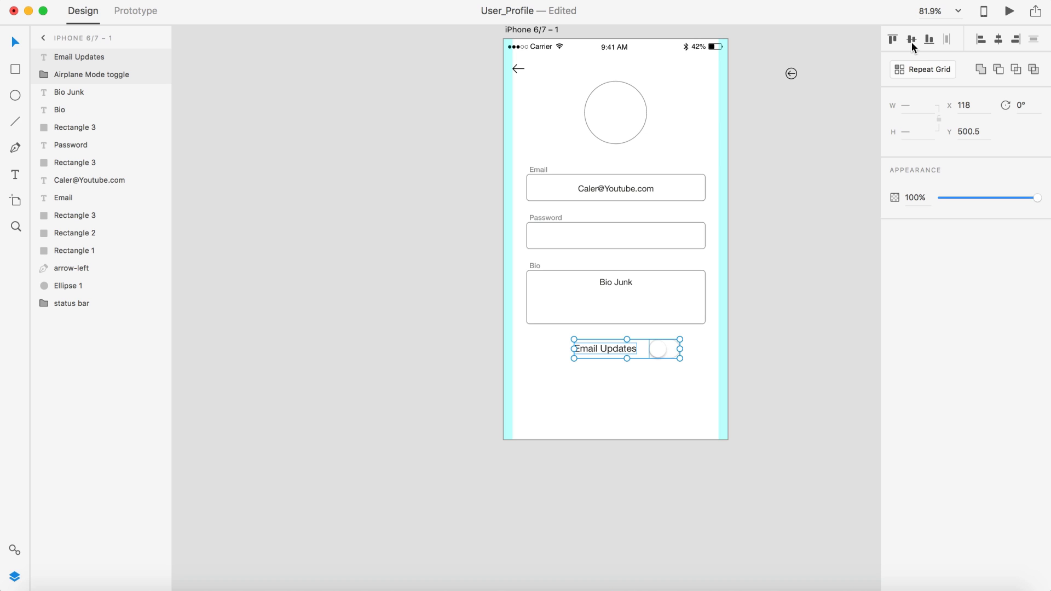
Step: Vertically centre the label with the toggle, group them, and centre the group on screen
{"action": "left_click", "coordinate": [908, 38]}
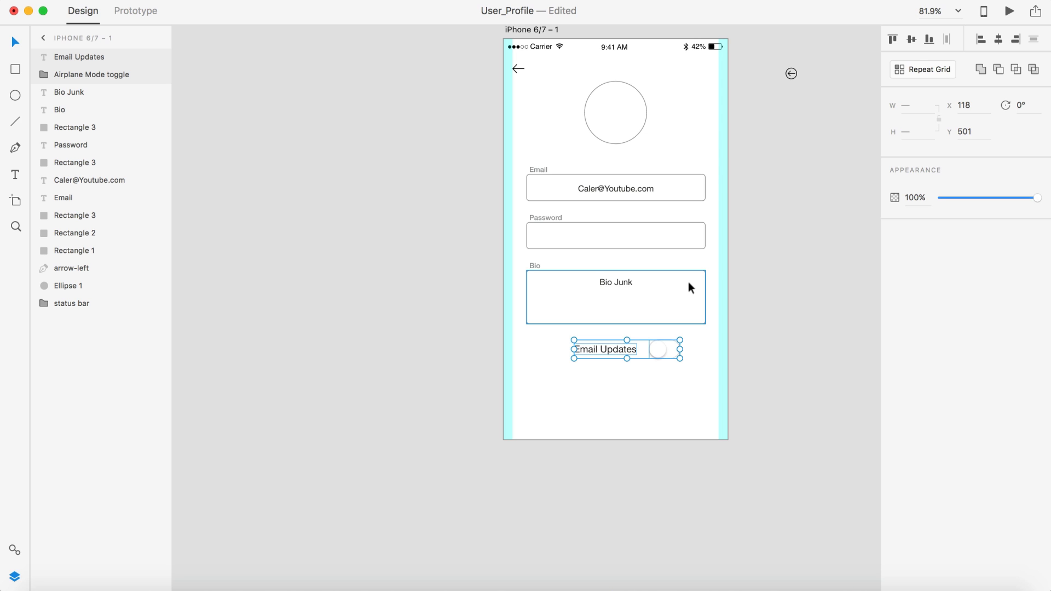
{"action": "key", "text": "super+g"}
{"action": "mouse_move", "coordinate": [615, 345]}
{"action": "left_mouse_down"}
{"action": "mouse_move", "coordinate": [601, 345]}
{"action": "mouse_move", "coordinate": [620, 348]}
{"action": "left_mouse_up"}
{"action": "scroll", "coordinate": [602, 349], "scroll_direction": "up", "scroll_amount": 5}
{"action": "left_click", "coordinate": [721, 422]}
{"action": "key", "text": "super+0"}
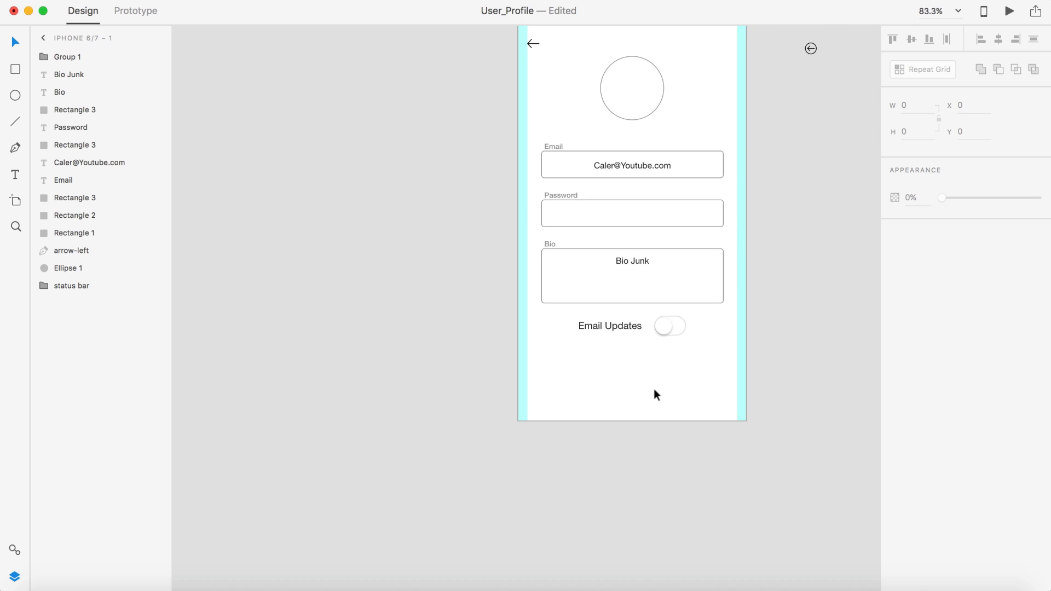
{"action": "scroll", "coordinate": [653, 389], "scroll_direction": "down", "scroll_amount": 3}
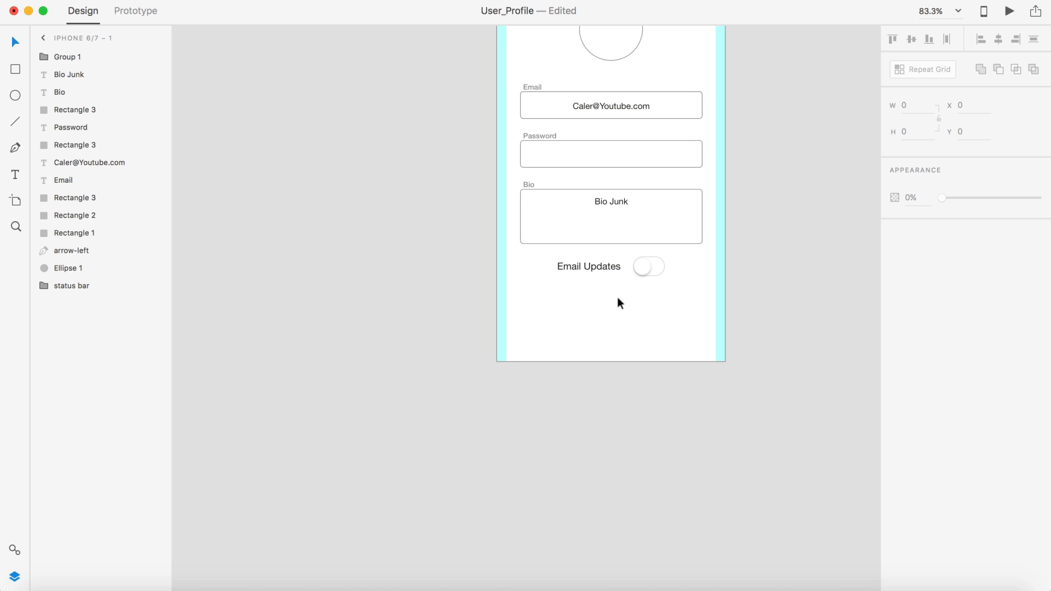
{"action": "scroll", "coordinate": [617, 297], "scroll_direction": "down", "scroll_amount": 2}
{"action": "scroll", "coordinate": [618, 297], "scroll_direction": "right", "scroll_amount": 2}
{"action": "scroll", "coordinate": [617, 298], "scroll_direction": "up", "scroll_amount": 1}
{"action": "scroll", "coordinate": [617, 299], "scroll_direction": "right", "scroll_amount": 2}
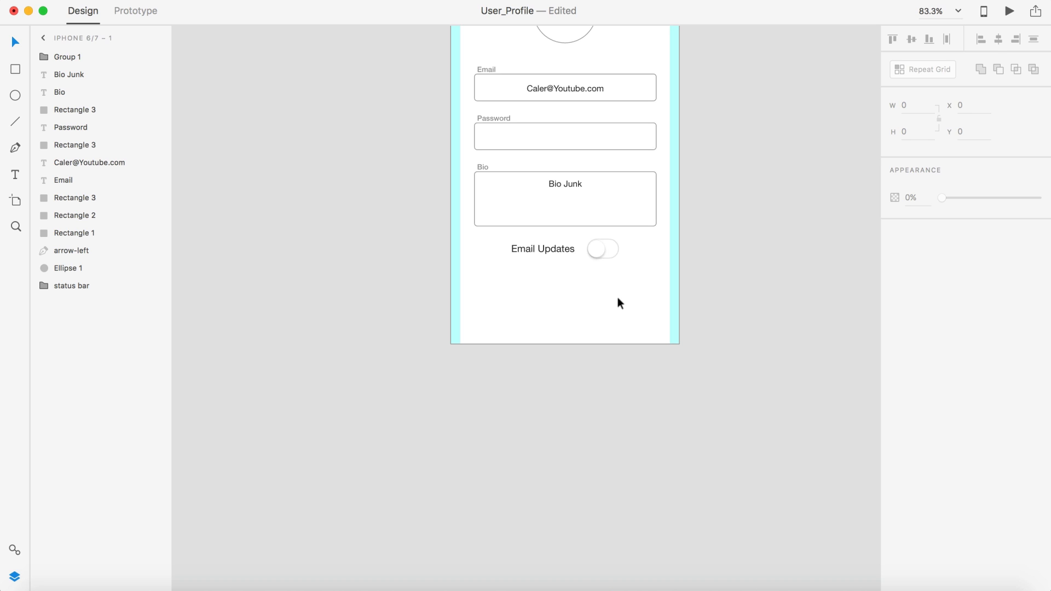
Step: Add a line of placeholder text below Email Updates at size 10 and 90% opacity
{"action": "left_click", "coordinate": [578, 298]}
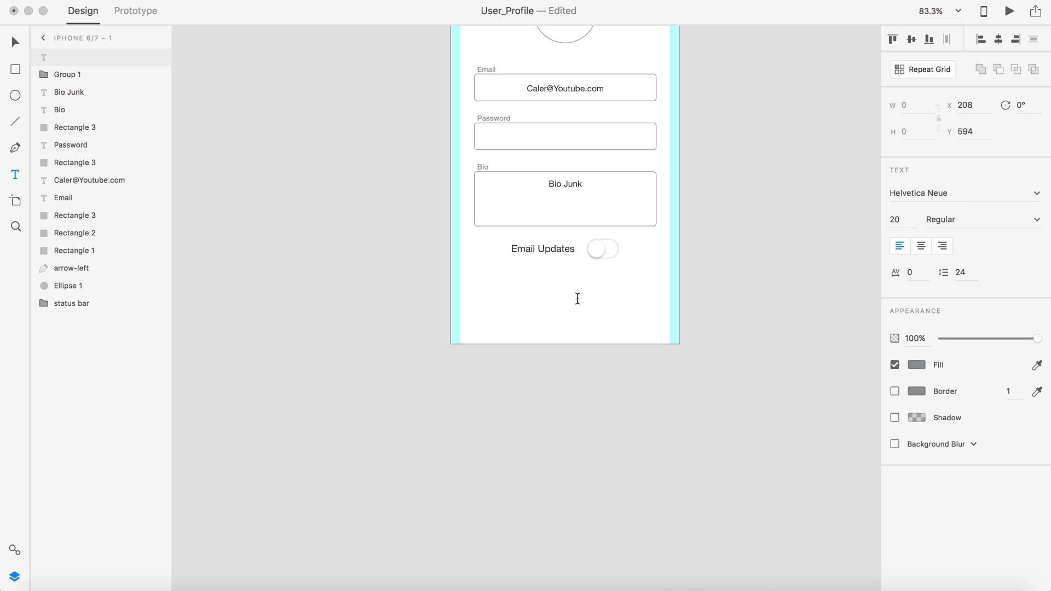
{"action": "type", "text": "askldfja;lkdfj;adfasf"}
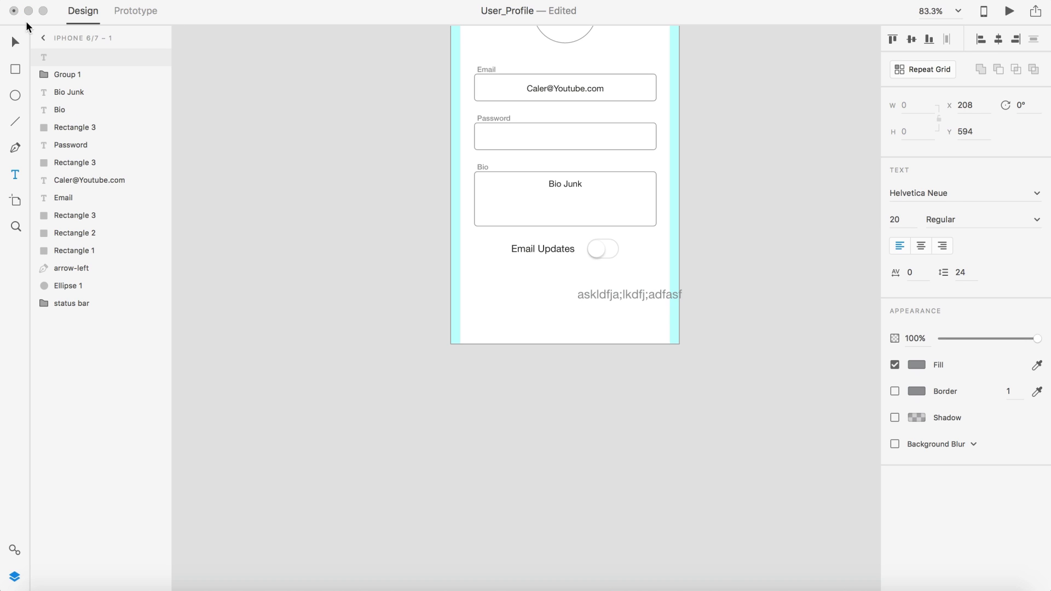
{"action": "left_click", "coordinate": [16, 42]}
{"action": "left_click", "coordinate": [908, 221]}
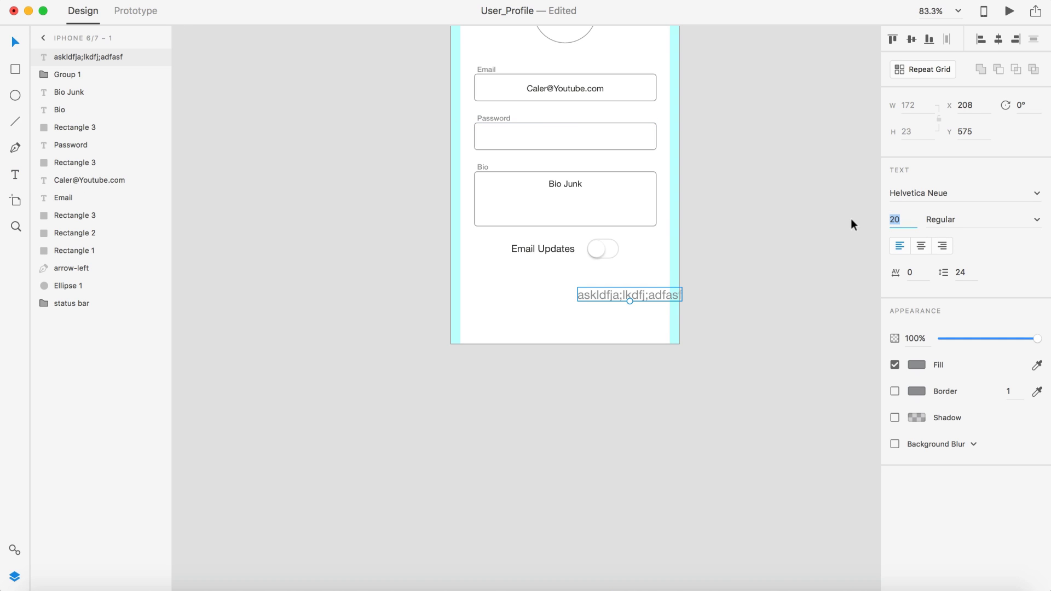
{"action": "type", "text": "10"}
{"action": "key", "text": "Return"}
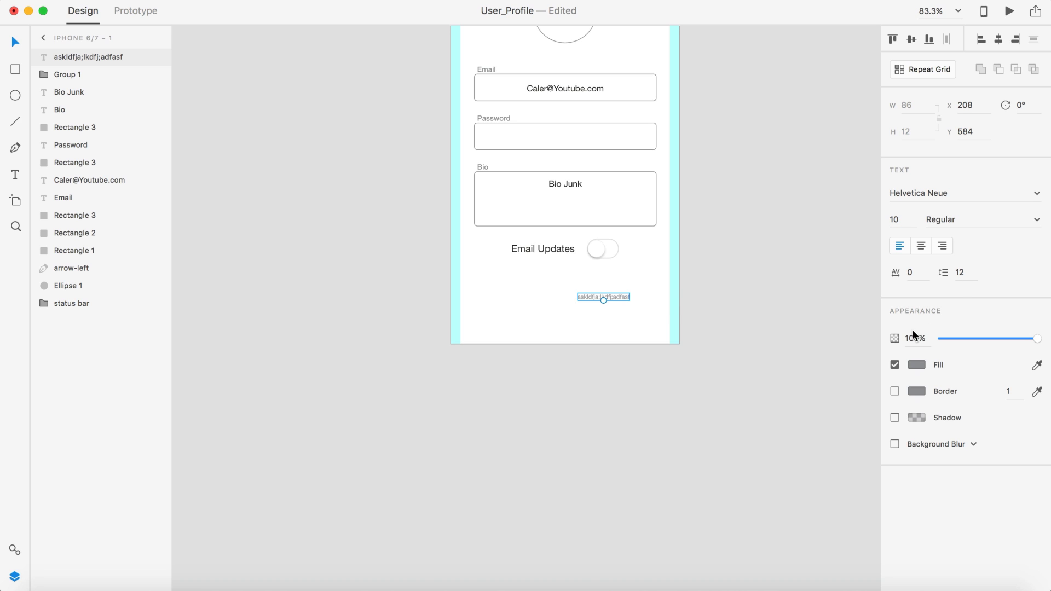
{"action": "left_click", "coordinate": [913, 335]}
{"action": "type", "text": "90"}
{"action": "key", "text": "Return"}
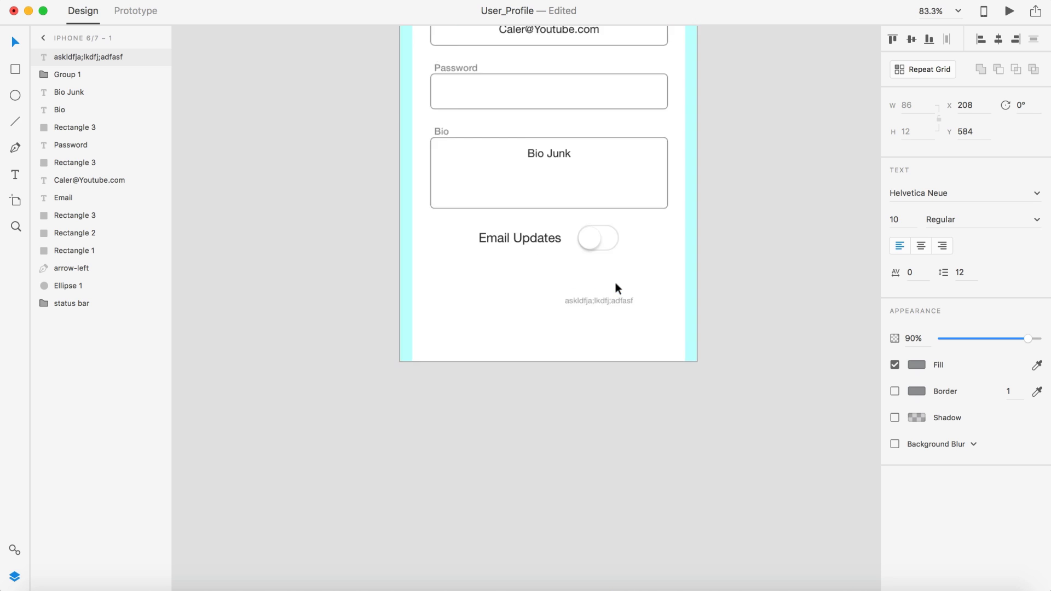
Step: Centre-align the grey text and position it just below Email Updates
{"action": "scroll", "coordinate": [615, 282], "scroll_direction": "up", "scroll_amount": 5}
{"action": "left_click_drag", "start_coordinate": [589, 311], "coordinate": [504, 222]}
{"action": "left_click", "coordinate": [920, 246]}
{"action": "left_click", "coordinate": [622, 262]}
{"action": "scroll", "coordinate": [618, 304], "scroll_direction": "down", "scroll_amount": 5}
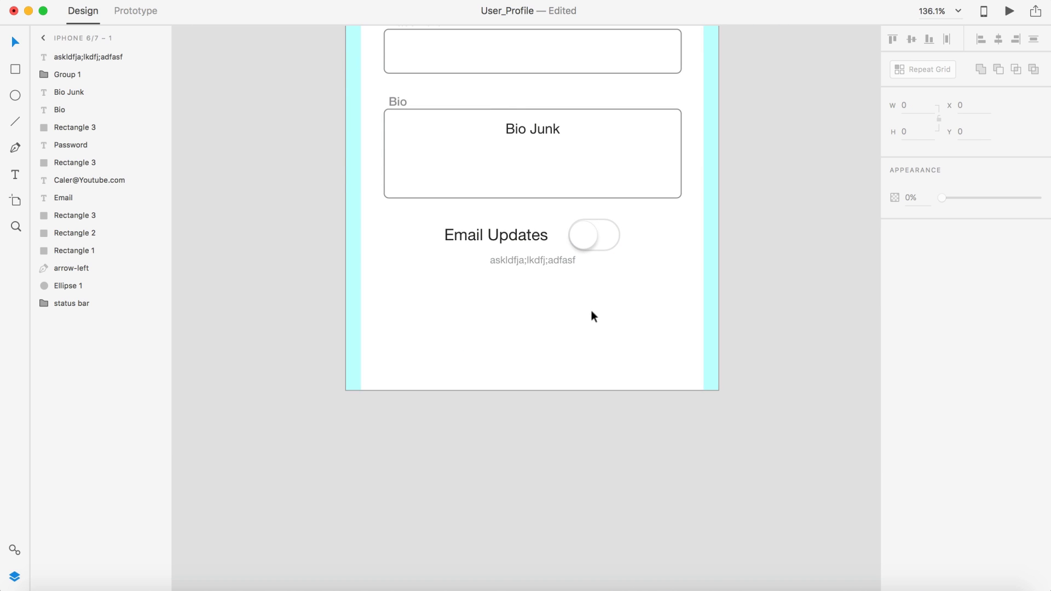
{"action": "scroll", "coordinate": [592, 310], "scroll_direction": "down", "scroll_amount": 3}
{"action": "left_click_drag", "start_coordinate": [564, 273], "coordinate": [563, 275]}
Step: Paste a second copy of the placeholder onto its end and nudge the caption lower
{"action": "double_click", "coordinate": [564, 275]}
{"action": "key", "text": "super+c"}
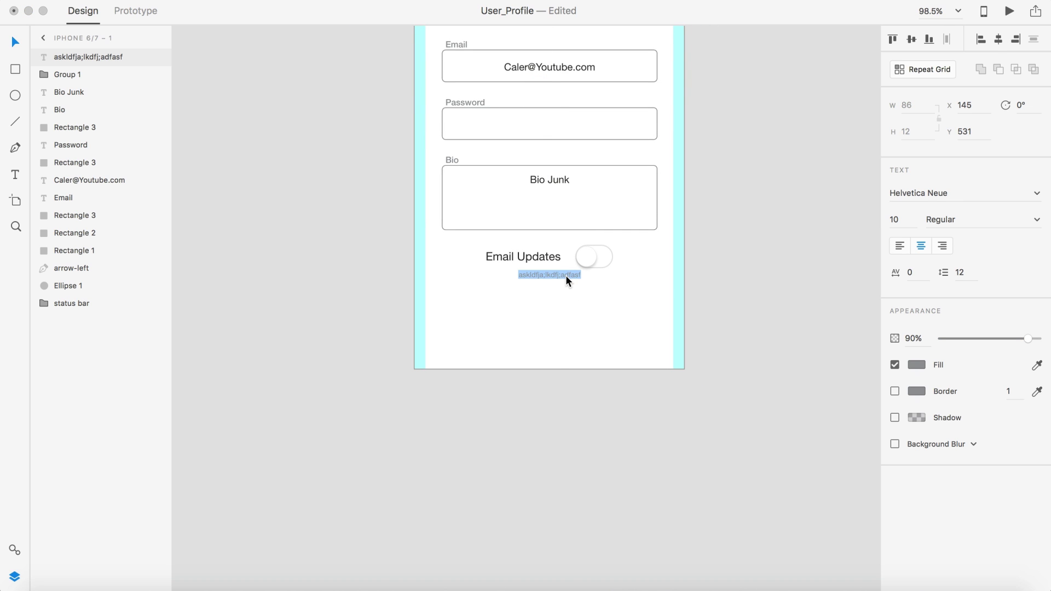
{"action": "key", "text": "Right"}
{"action": "key", "text": "super+v"}
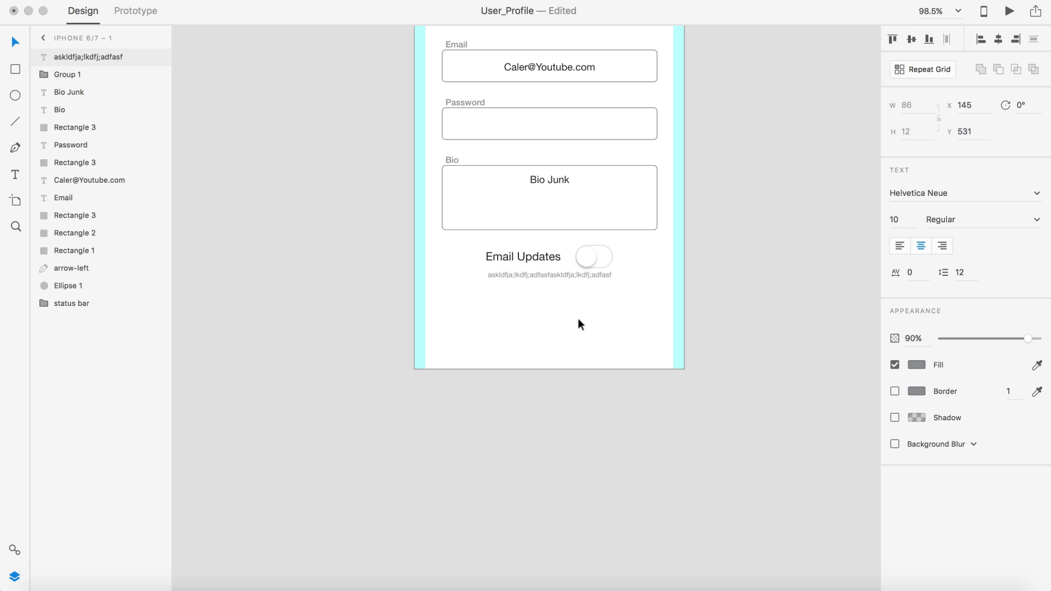
{"action": "key", "text": "Escape"}
{"action": "left_click", "coordinate": [764, 283]}
{"action": "left_click_drag", "start_coordinate": [570, 275], "coordinate": [570, 278]}
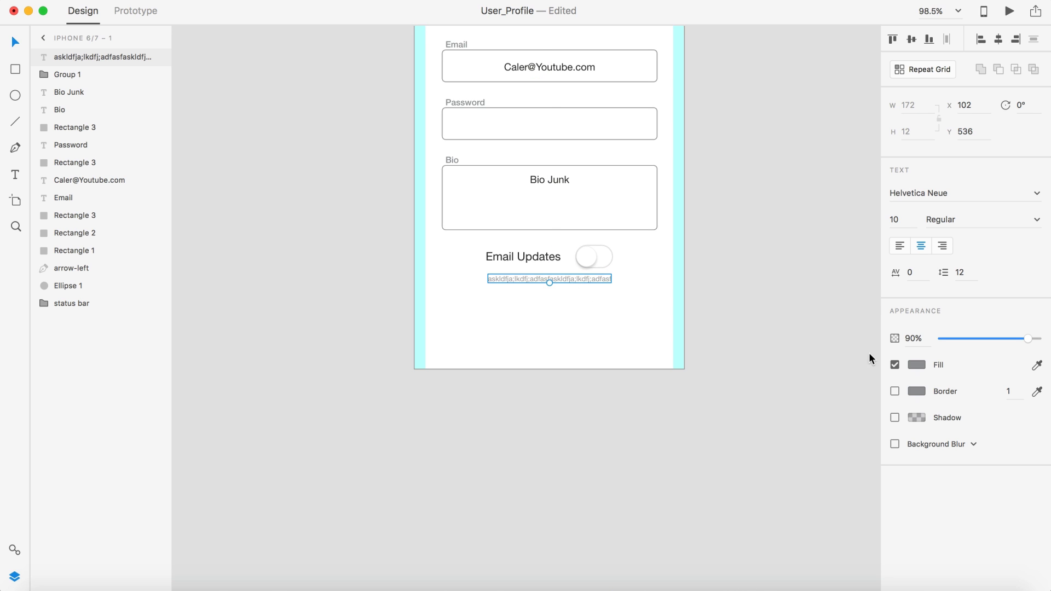
{"action": "left_click", "coordinate": [796, 333]}
{"action": "scroll", "coordinate": [796, 333], "scroll_direction": "down", "scroll_amount": 5}
{"action": "scroll", "coordinate": [796, 333], "scroll_direction": "up", "scroll_amount": 8}
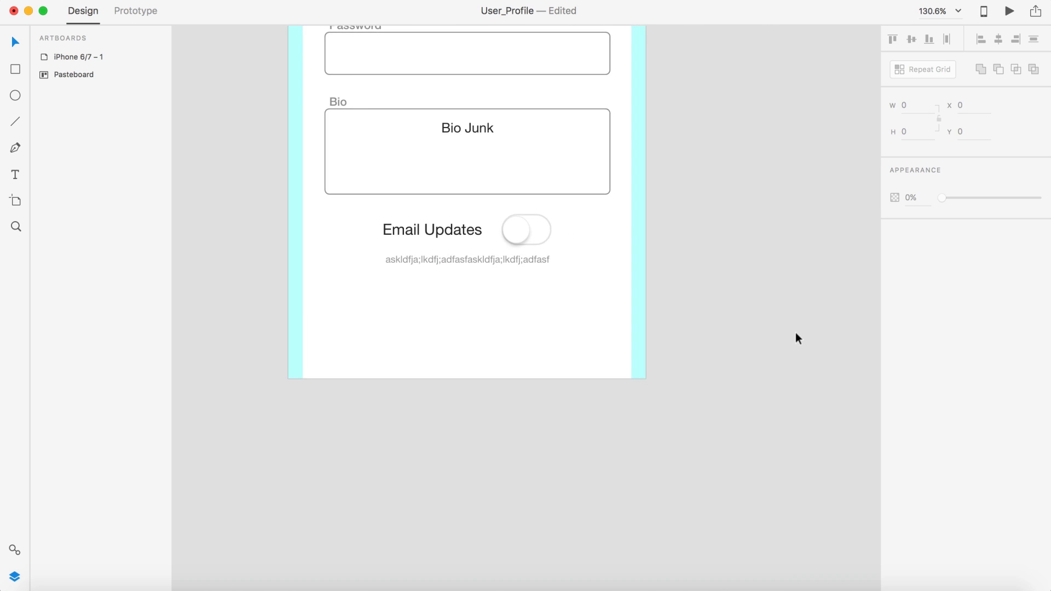
Step: Ungroup the Email Updates row and shrink the toggle to about 31×19
{"action": "scroll", "coordinate": [796, 333], "scroll_direction": "left", "scroll_amount": 3}
{"action": "left_click", "coordinate": [606, 227]}
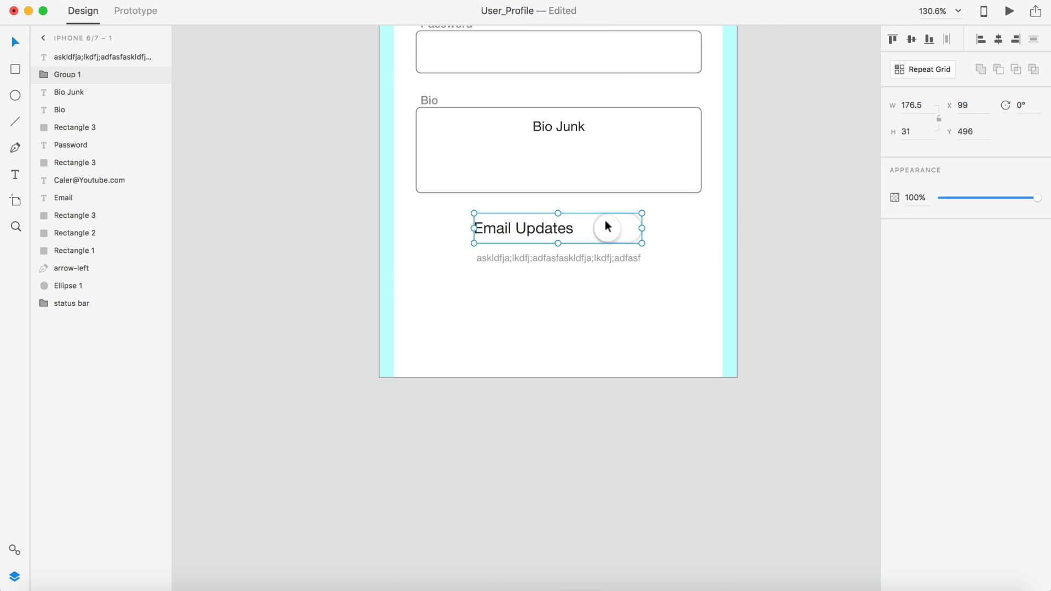
{"action": "key", "text": "super+shift+g"}
{"action": "left_click", "coordinate": [606, 229]}
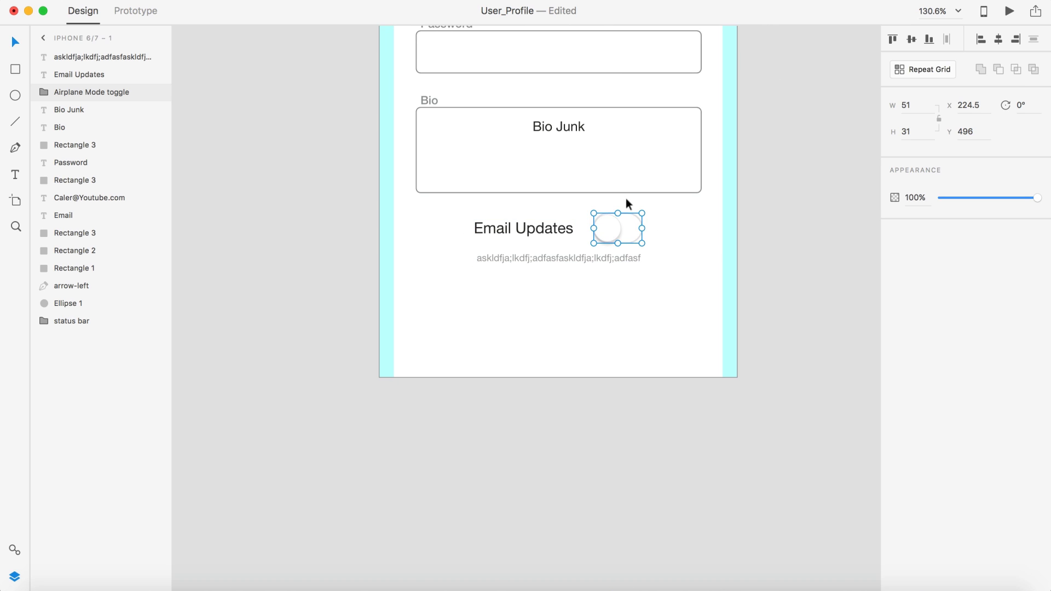
{"action": "left_click_drag", "start_coordinate": [641, 210], "coordinate": [632, 212]}
{"action": "left_click", "coordinate": [790, 264]}
Step: Move the label next to the smaller toggle, regroup them, and reposition the row
{"action": "scroll", "coordinate": [633, 258], "scroll_direction": "up", "scroll_amount": 5}
{"action": "left_click_drag", "start_coordinate": [423, 203], "coordinate": [444, 203]}
{"action": "left_click", "coordinate": [582, 189], "text": "shift"}
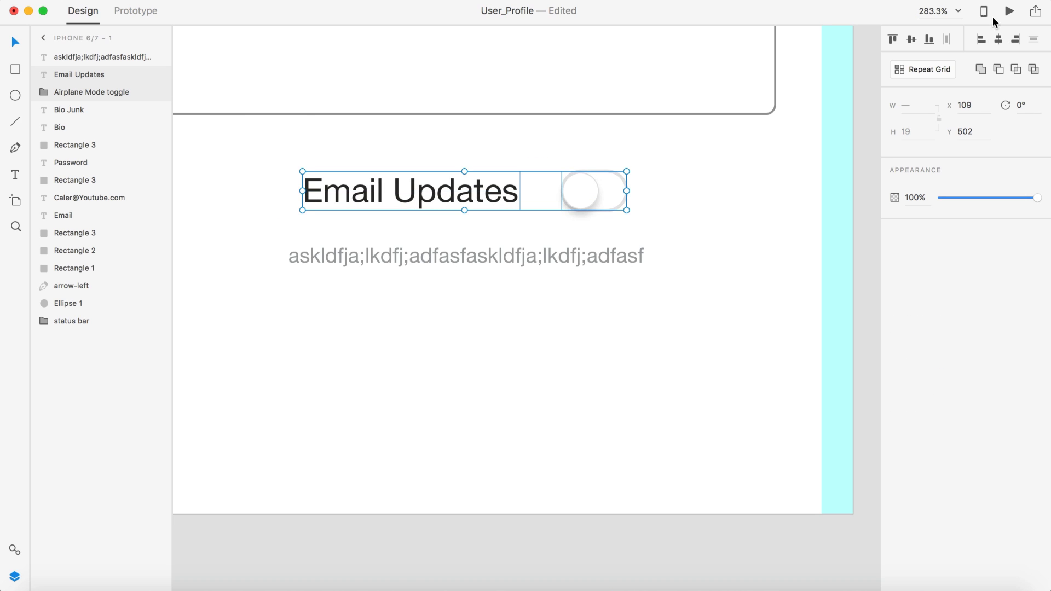
{"action": "key", "text": "super+g"}
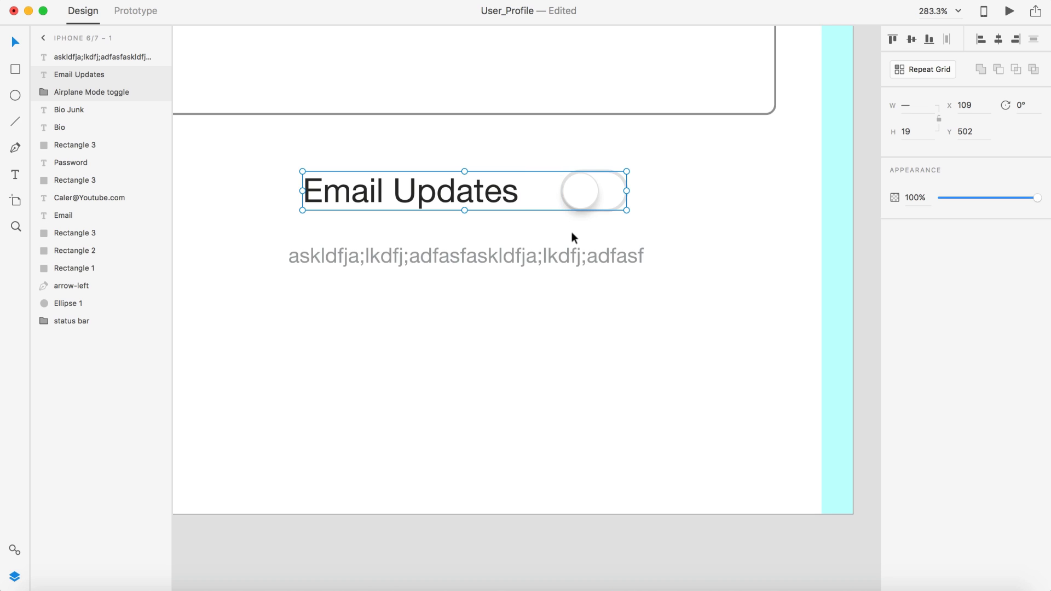
{"action": "scroll", "coordinate": [571, 232], "scroll_direction": "down", "scroll_amount": 5}
{"action": "left_click_drag", "start_coordinate": [514, 221], "coordinate": [552, 229]}
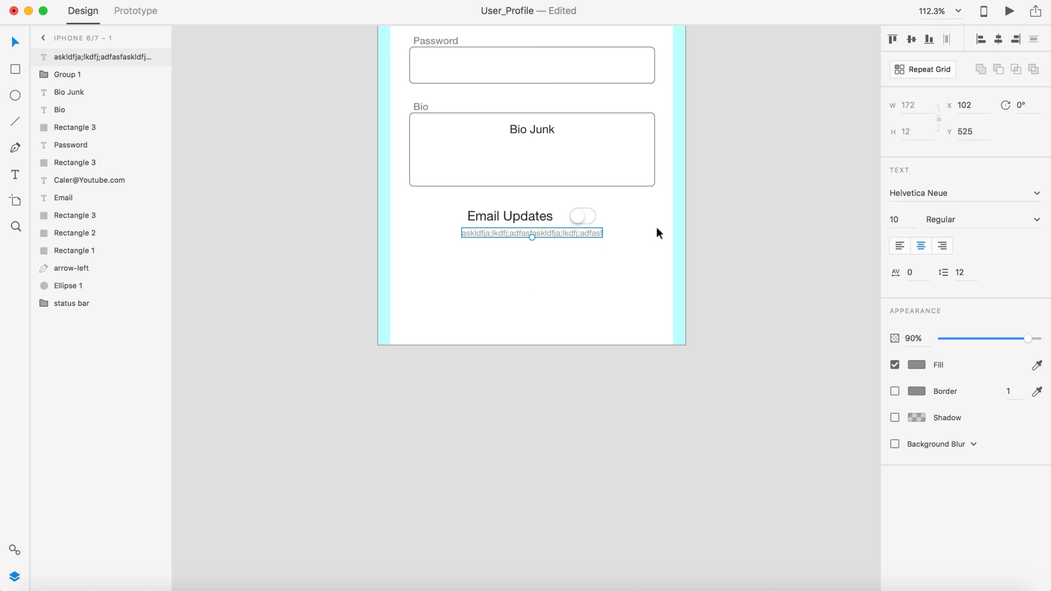
{"action": "key", "text": "Escape"}
{"action": "scroll", "coordinate": [767, 235], "scroll_direction": "down", "scroll_amount": 5}
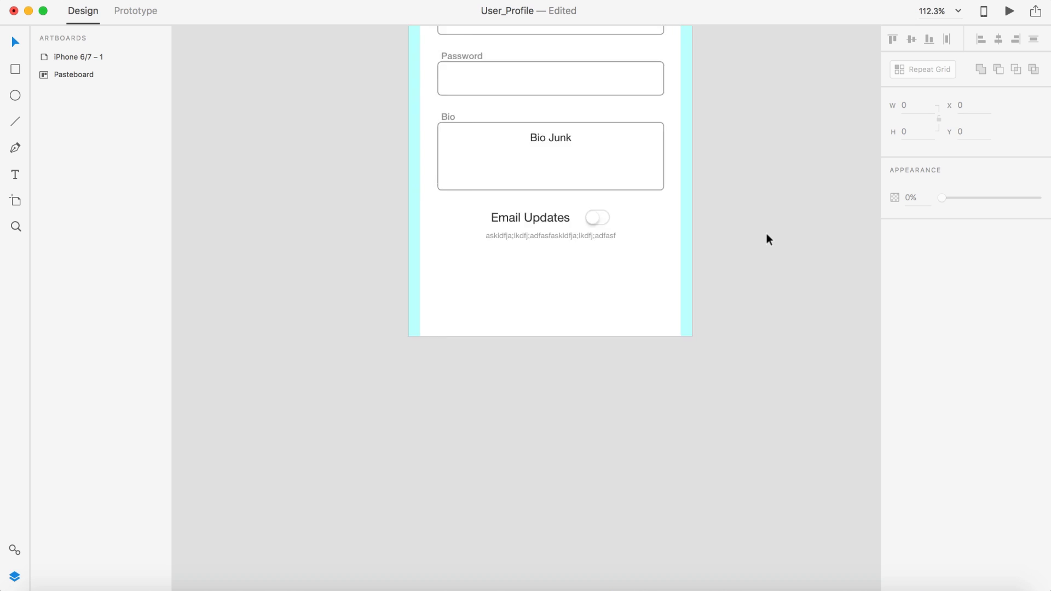
{"action": "scroll", "coordinate": [767, 249], "scroll_direction": "right", "scroll_amount": 1}
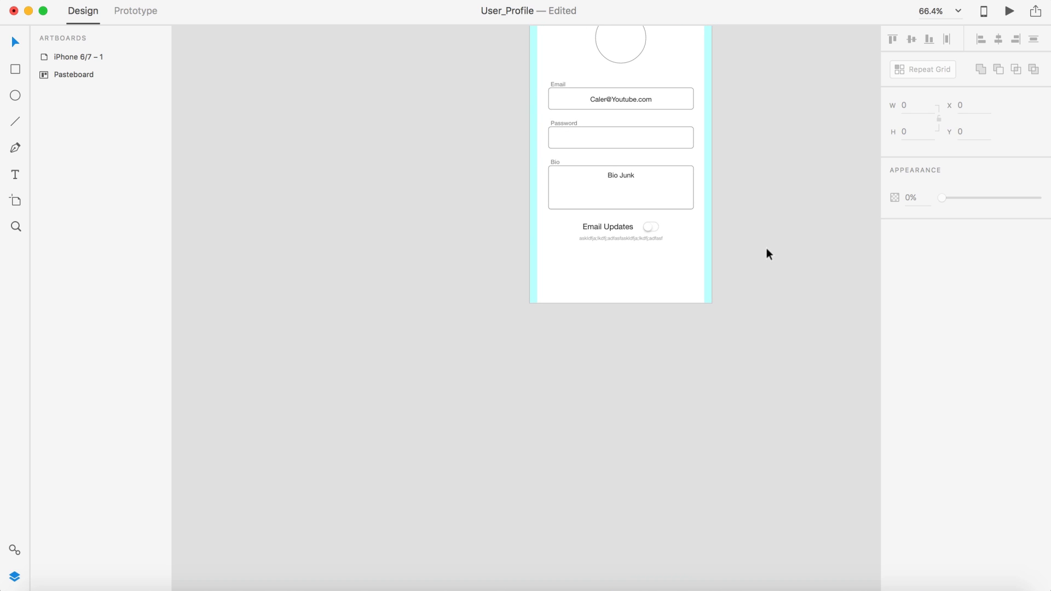
Step: Draw a 117×50 rectangle with corner radius 5 centred below the grey text
{"action": "scroll", "coordinate": [766, 249], "scroll_direction": "up", "scroll_amount": 4}
{"action": "scroll", "coordinate": [767, 249], "scroll_direction": "right", "scroll_amount": 1}
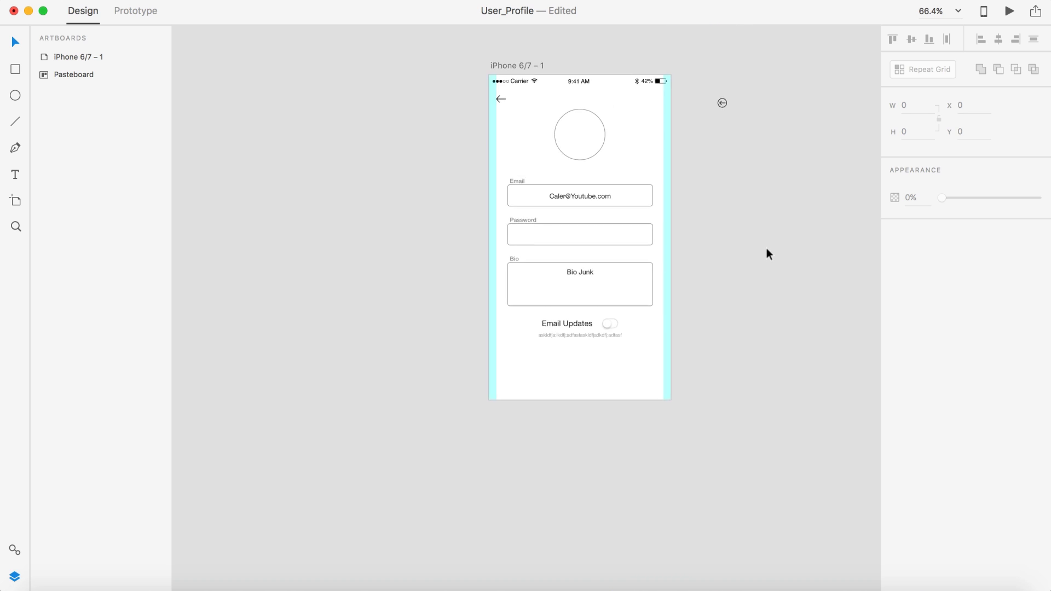
{"action": "scroll", "coordinate": [766, 248], "scroll_direction": "up", "scroll_amount": 5}
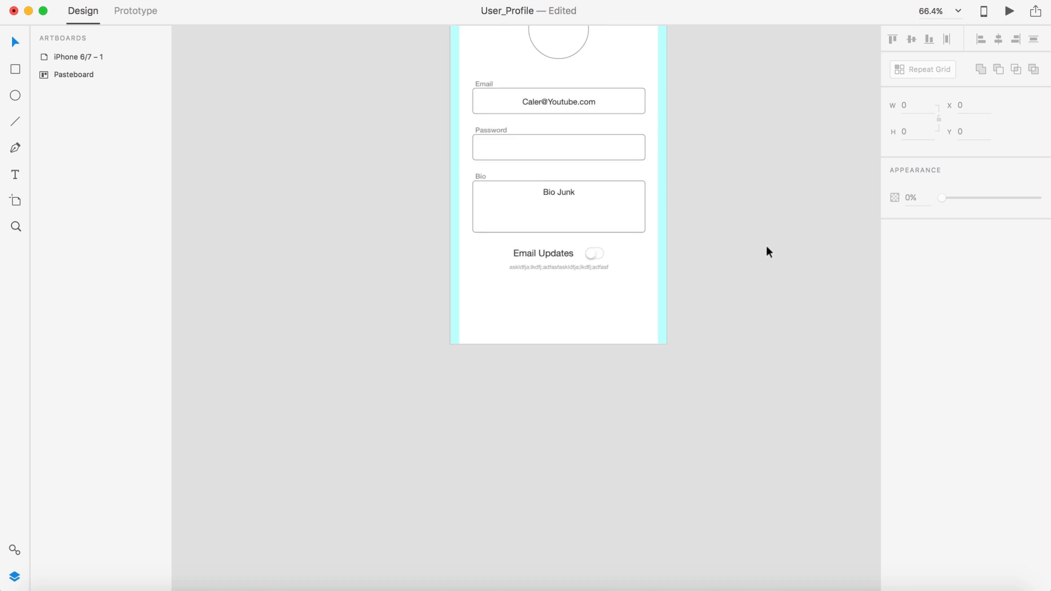
{"action": "left_click", "coordinate": [15, 69]}
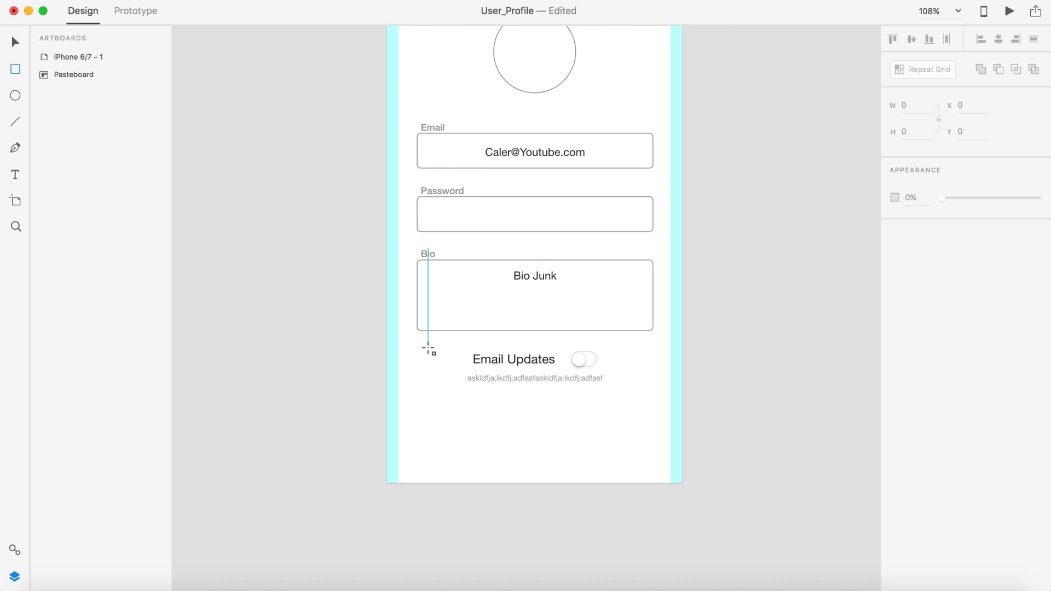
{"action": "left_click_drag", "start_coordinate": [493, 412], "coordinate": [586, 450]}
{"action": "left_click", "coordinate": [952, 221]}
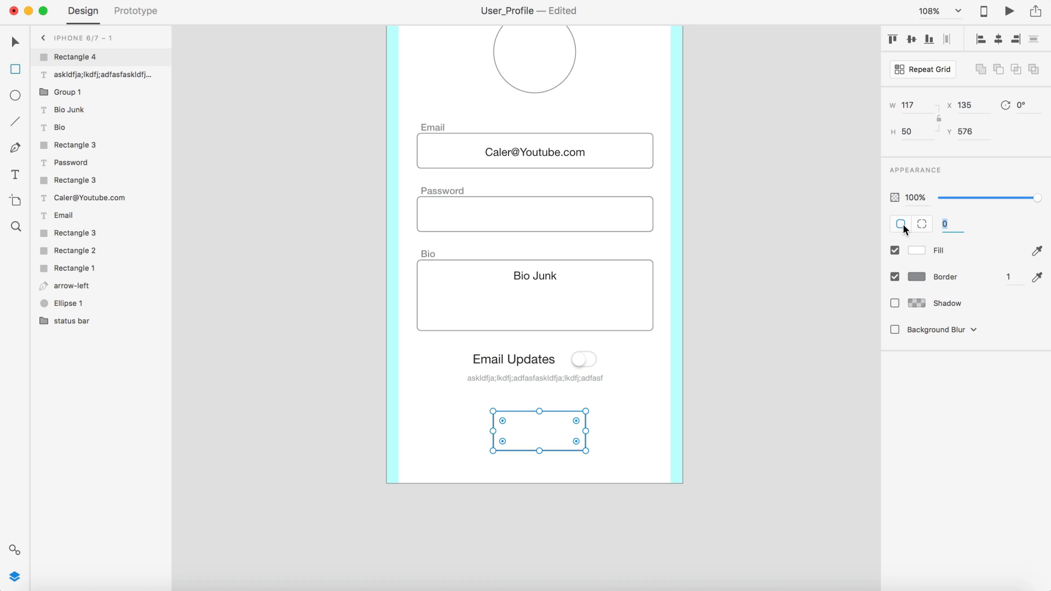
{"action": "type", "text": "5"}
{"action": "key", "text": "Return"}
{"action": "key", "text": "v"}
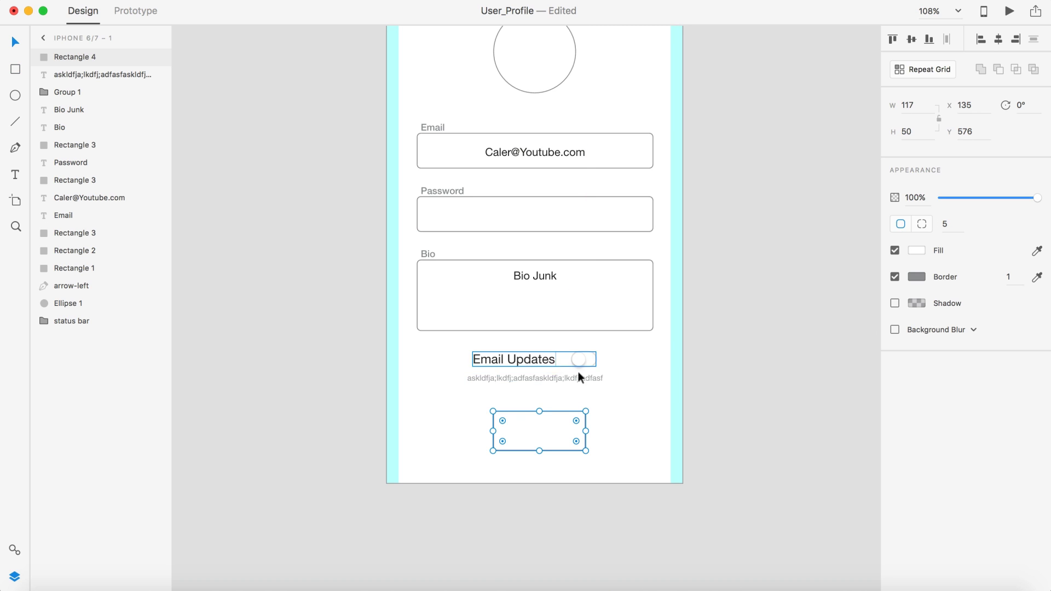
{"action": "mouse_move", "coordinate": [555, 430]}
{"action": "left_mouse_down"}
{"action": "mouse_move", "coordinate": [542, 432]}
{"action": "mouse_move", "coordinate": [551, 425]}
{"action": "left_mouse_up"}
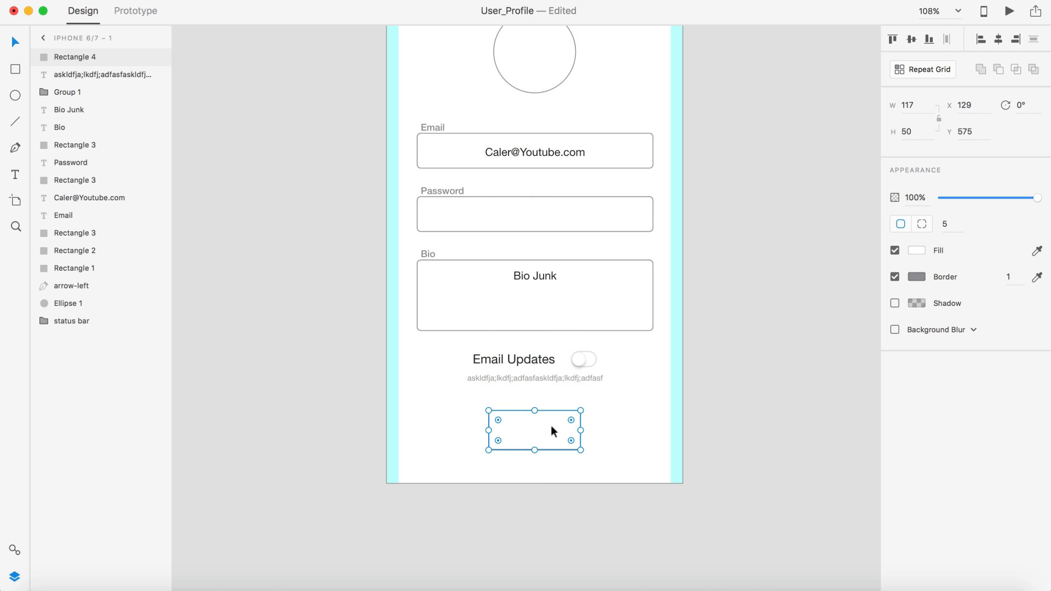
{"action": "left_click", "coordinate": [843, 372]}
Step: Delete the stray arrow icon from the pasteboard
{"action": "scroll", "coordinate": [843, 372], "scroll_direction": "down", "scroll_amount": 4}
{"action": "scroll", "coordinate": [843, 371], "scroll_direction": "up", "scroll_amount": 4}
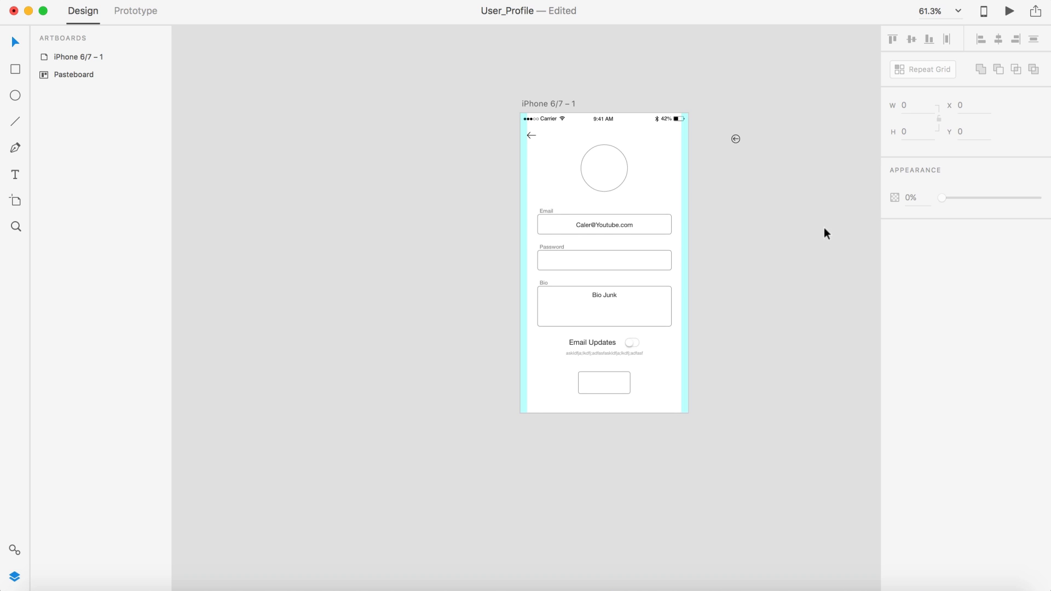
{"action": "left_click_drag", "start_coordinate": [816, 222], "coordinate": [708, 102]}
{"action": "key", "text": "Delete"}
Step: Drag the portrait jpg from the Finder project folder into the avatar ellipse
{"action": "scroll", "coordinate": [754, 153], "scroll_direction": "right", "scroll_amount": 3}
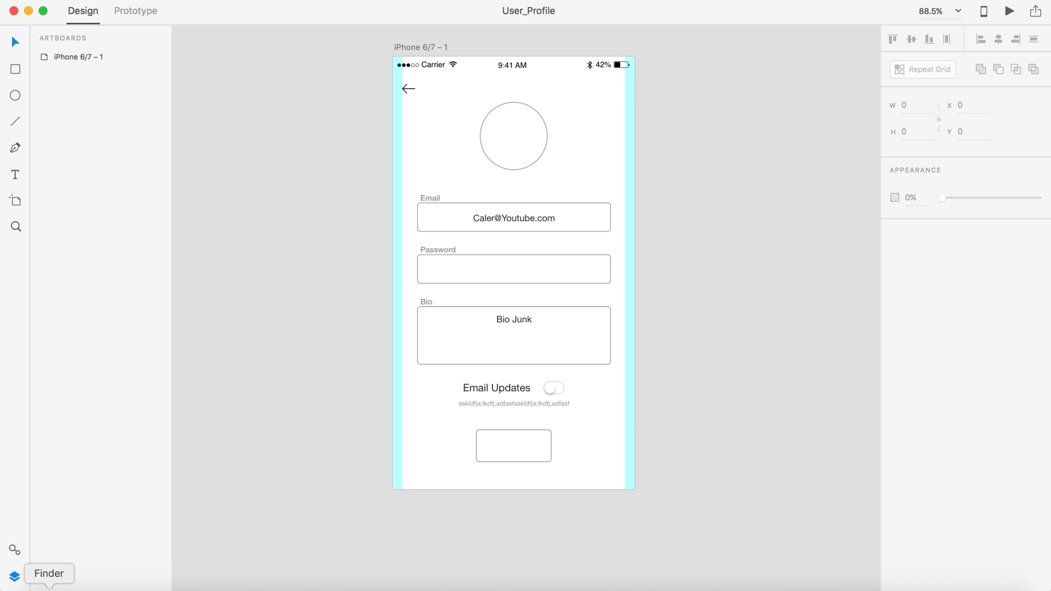
{"action": "left_click", "coordinate": [49, 589]}
{"action": "left_click_drag", "start_coordinate": [557, 81], "coordinate": [454, 216]}
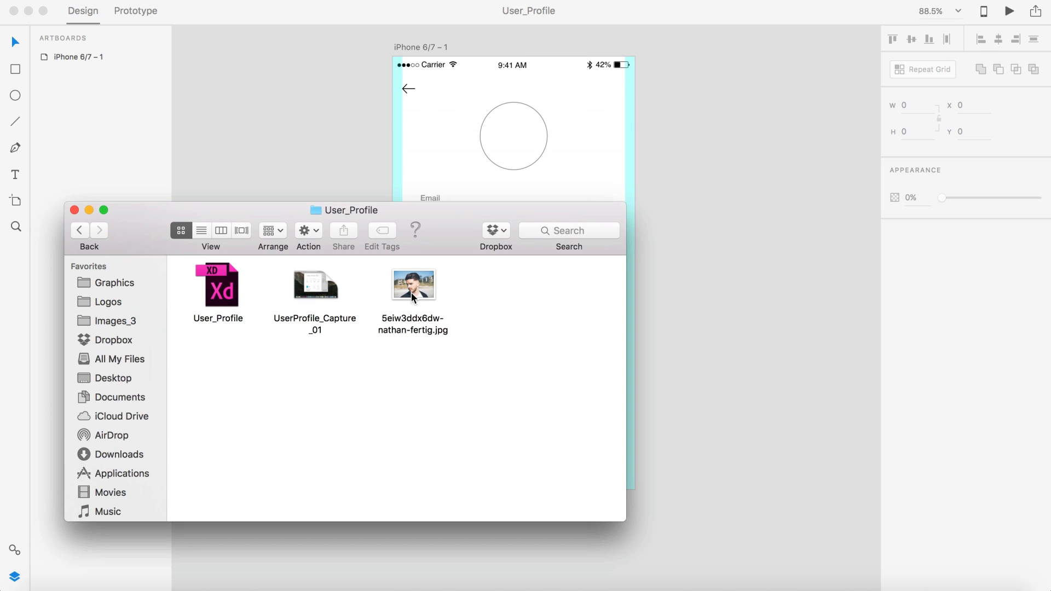
{"action": "left_click_drag", "start_coordinate": [411, 292], "coordinate": [563, 139]}
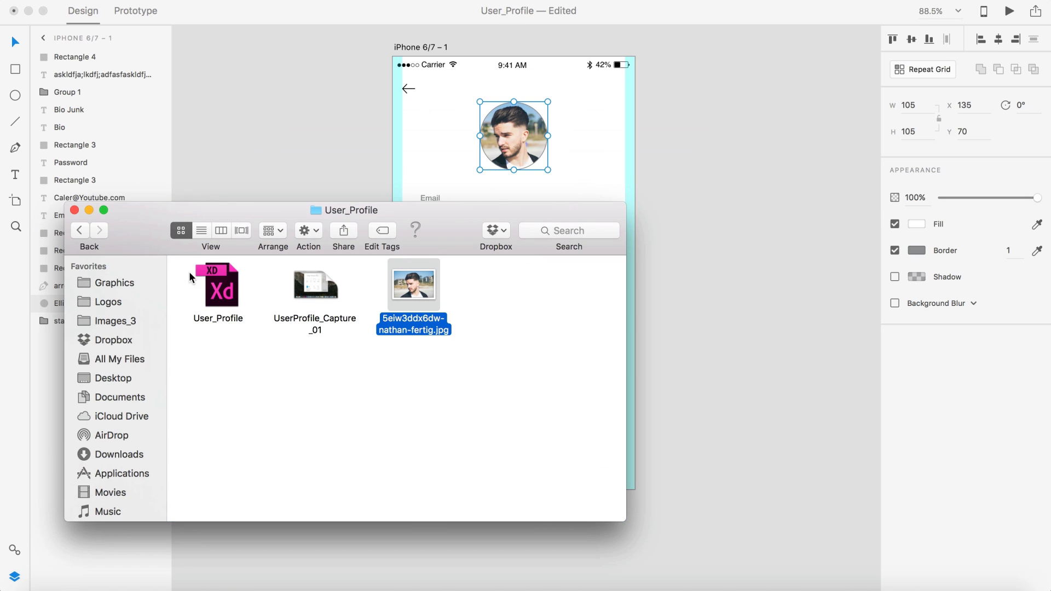
{"action": "left_click", "coordinate": [243, 140]}
{"action": "left_click", "coordinate": [765, 92]}
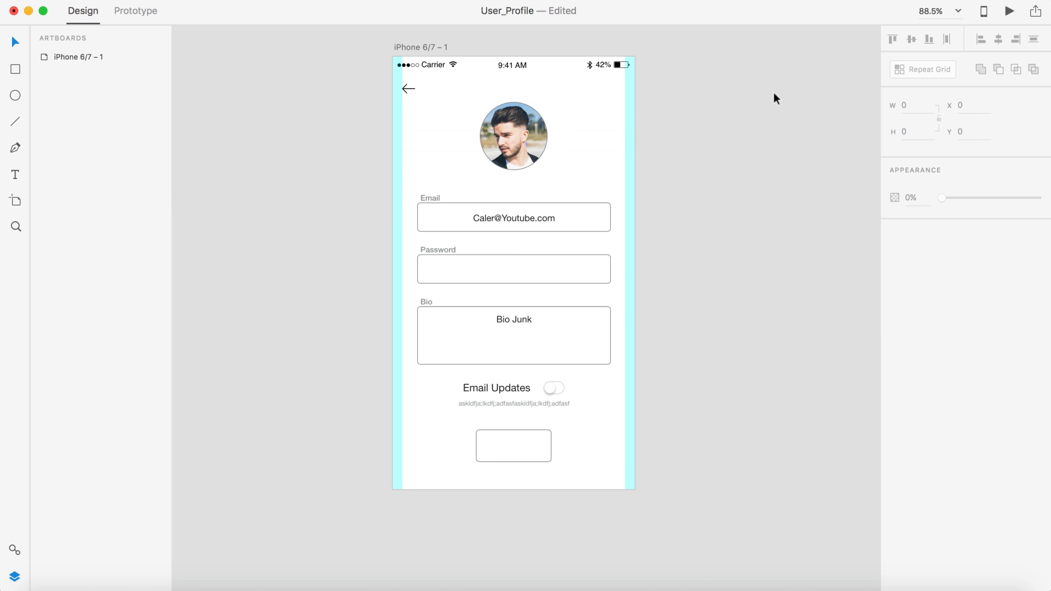
Step: Turn on the profile photo circle's border and set its colour to #2C2C29
{"action": "scroll", "coordinate": [763, 159], "scroll_direction": "up", "scroll_amount": 3}
{"action": "scroll", "coordinate": [763, 159], "scroll_direction": "left", "scroll_amount": 5}
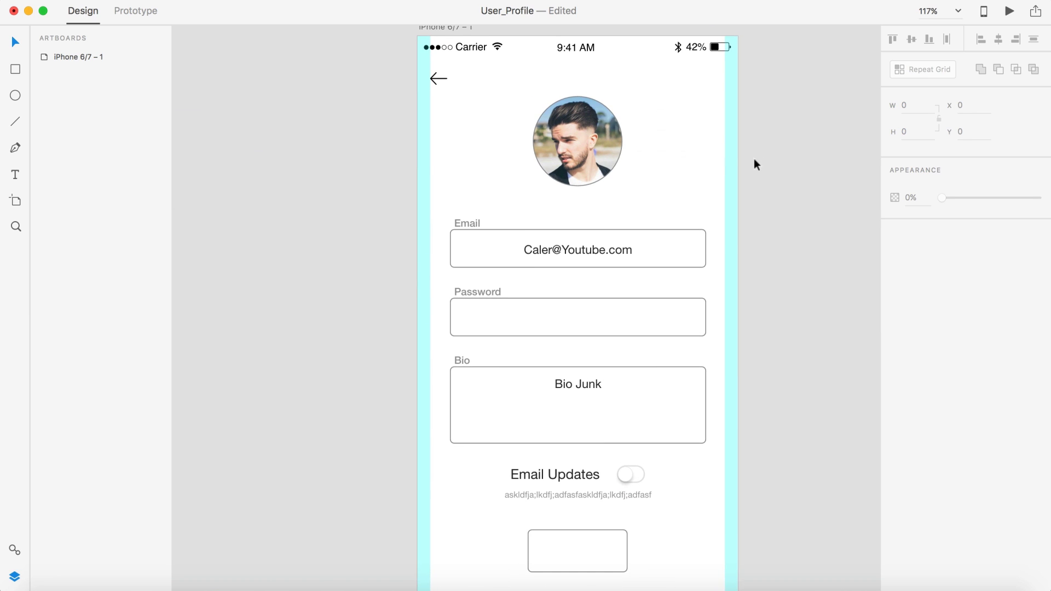
{"action": "left_click", "coordinate": [600, 146]}
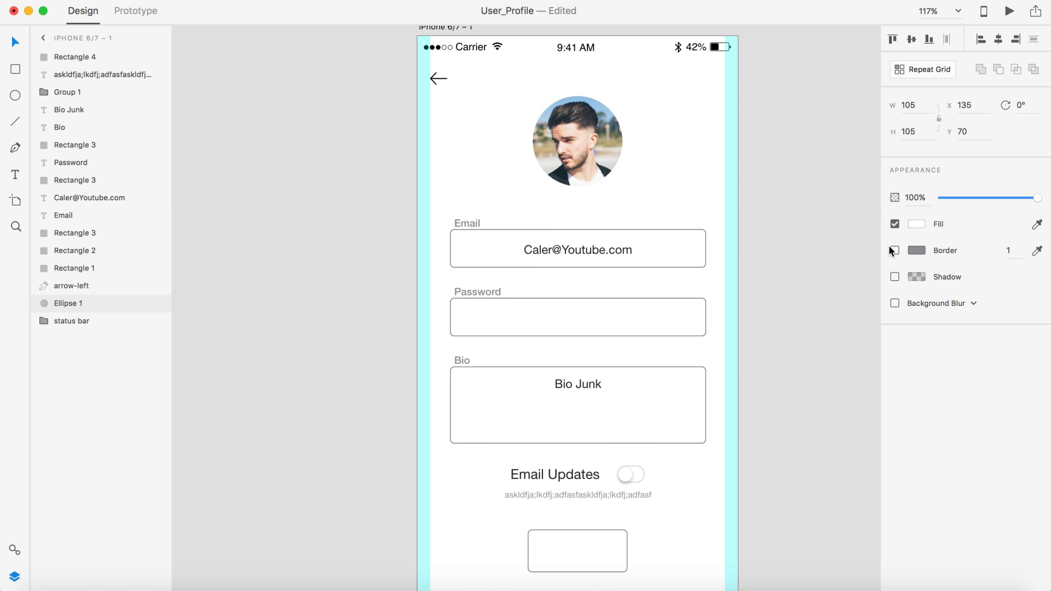
{"action": "left_click", "coordinate": [895, 250]}
{"action": "left_click", "coordinate": [925, 252]}
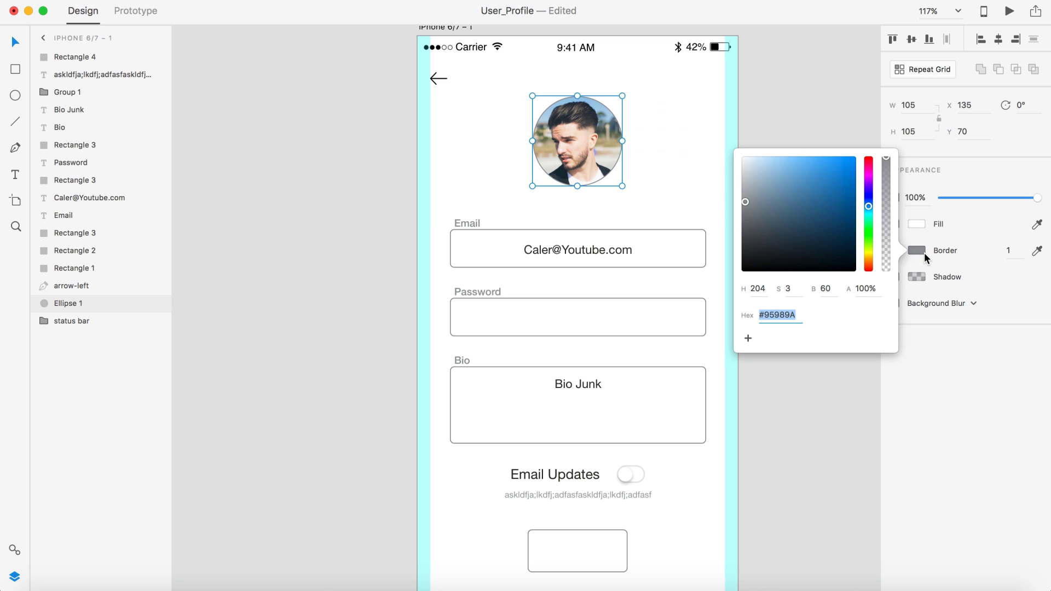
{"action": "type", "text": "2C2C29"}
{"action": "key", "text": "Return"}
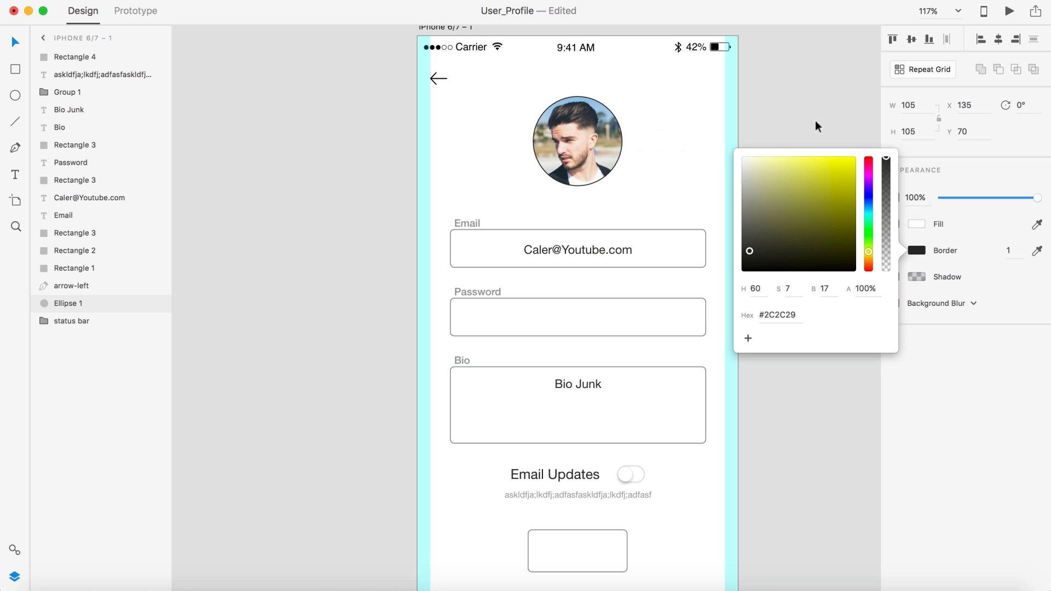
{"action": "left_click", "coordinate": [788, 119]}
{"action": "scroll", "coordinate": [653, 156], "scroll_direction": "up", "scroll_amount": 5}
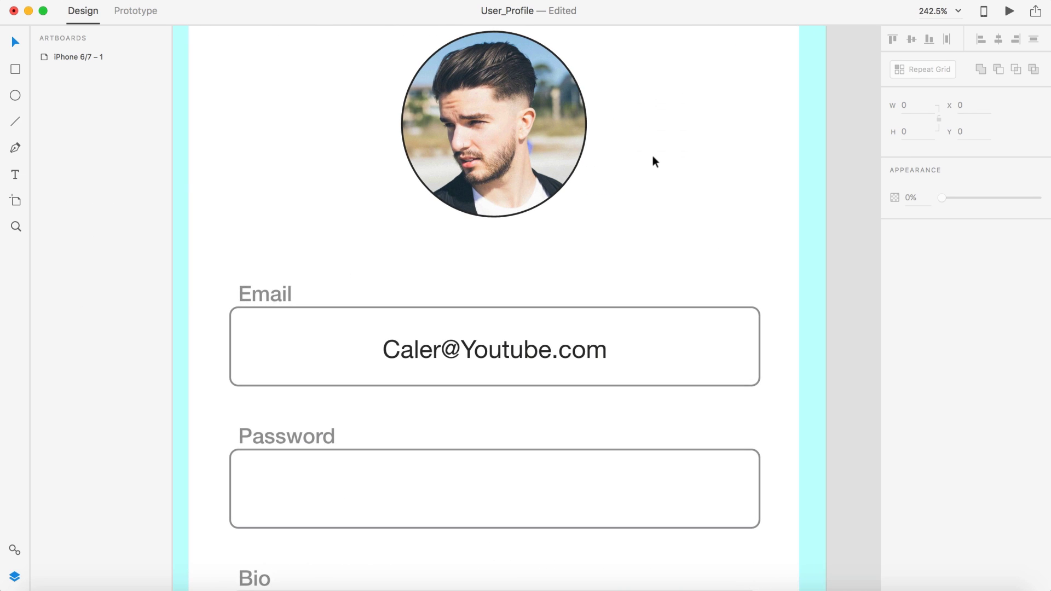
{"action": "scroll", "coordinate": [652, 155], "scroll_direction": "down", "scroll_amount": 3}
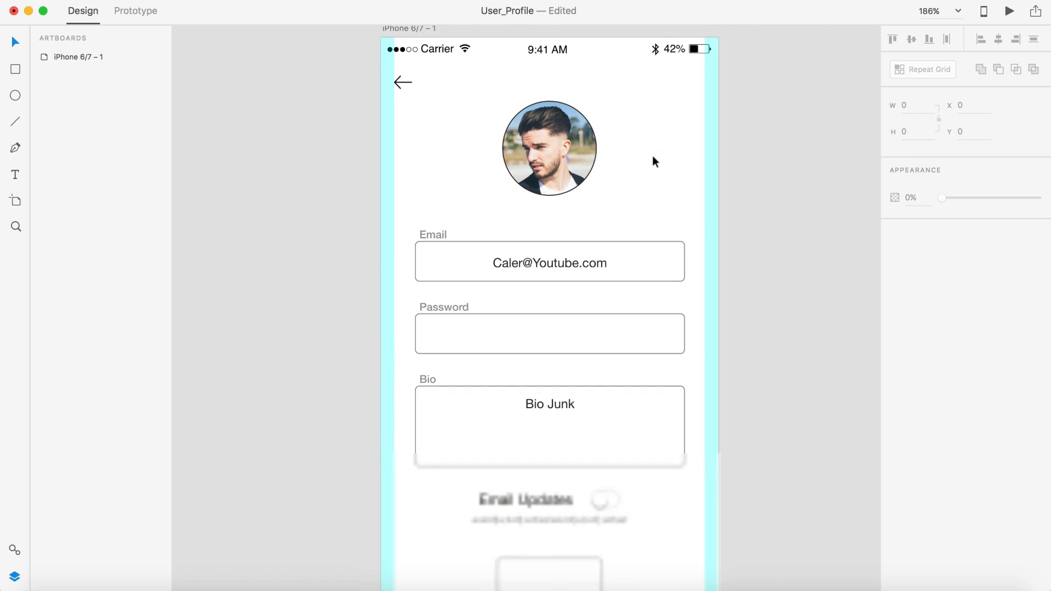
{"action": "scroll", "coordinate": [780, 270], "scroll_direction": "down", "scroll_amount": 3}
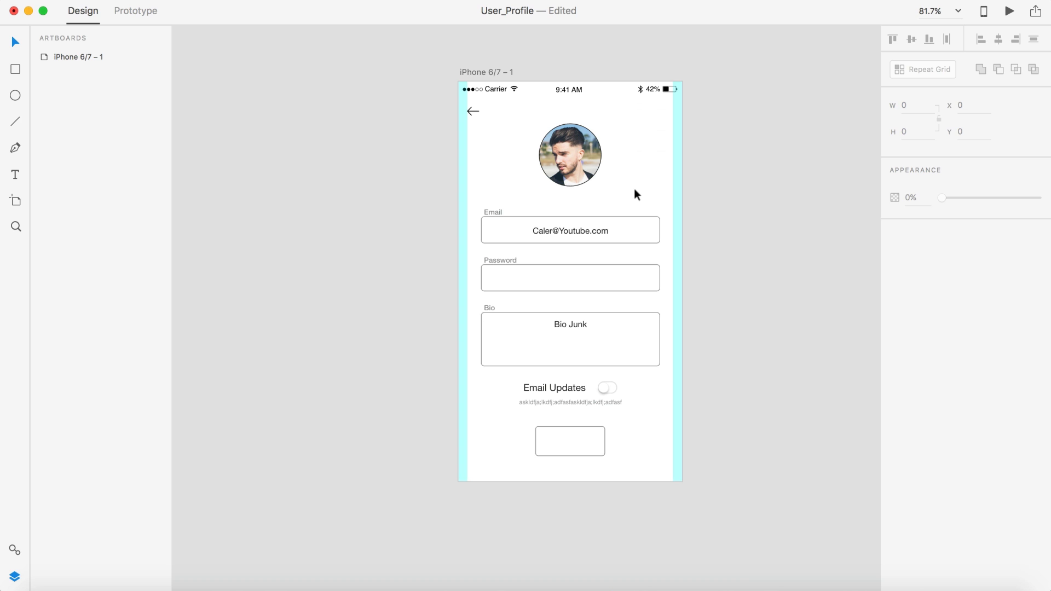
Step: Draw a rectangle across the top of the artboard and send it to the back
{"action": "left_click", "coordinate": [23, 68]}
{"action": "mouse_move", "coordinate": [458, 81]}
{"action": "left_mouse_down"}
{"action": "mouse_move", "coordinate": [508, 123]}
{"action": "mouse_move", "coordinate": [692, 209]}
{"action": "mouse_move", "coordinate": [681, 206]}
{"action": "left_mouse_up"}
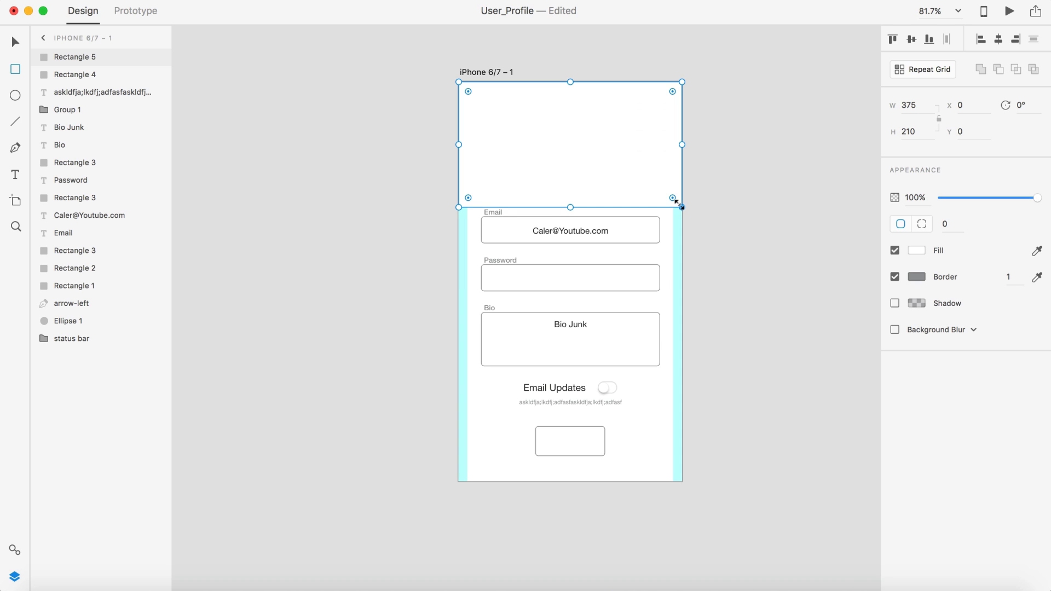
{"action": "right_click", "coordinate": [642, 174]}
{"action": "left_click", "coordinate": [708, 354]}
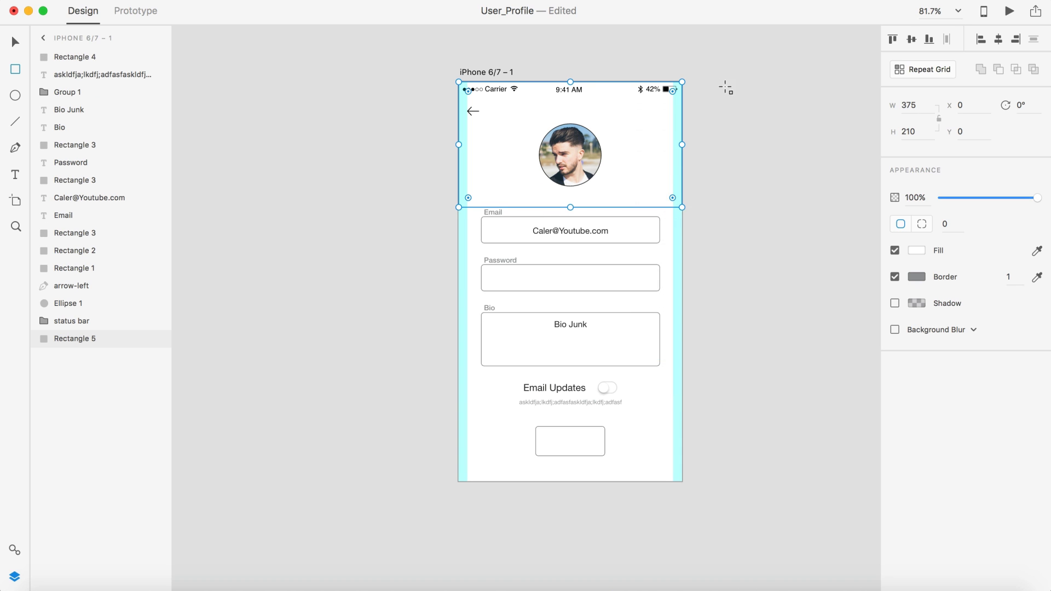
{"action": "key", "text": "v"}
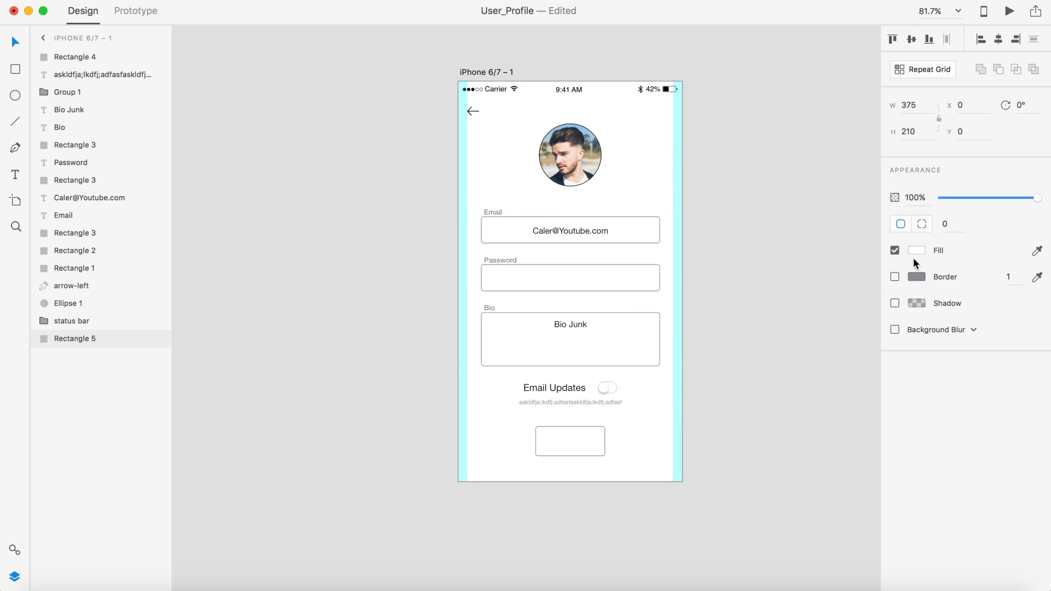
Step: Remove the header rectangle's border and fill it with blue #229BF4
{"action": "left_click", "coordinate": [916, 251]}
{"action": "left_click_drag", "start_coordinate": [867, 213], "coordinate": [816, 159]}
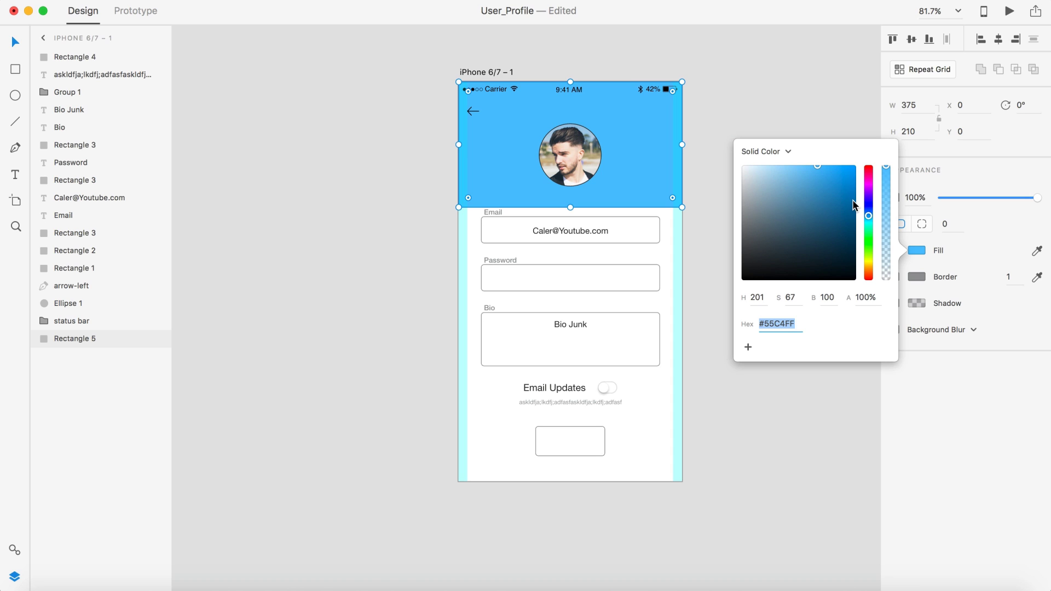
{"action": "left_click_drag", "start_coordinate": [825, 195], "coordinate": [815, 169]}
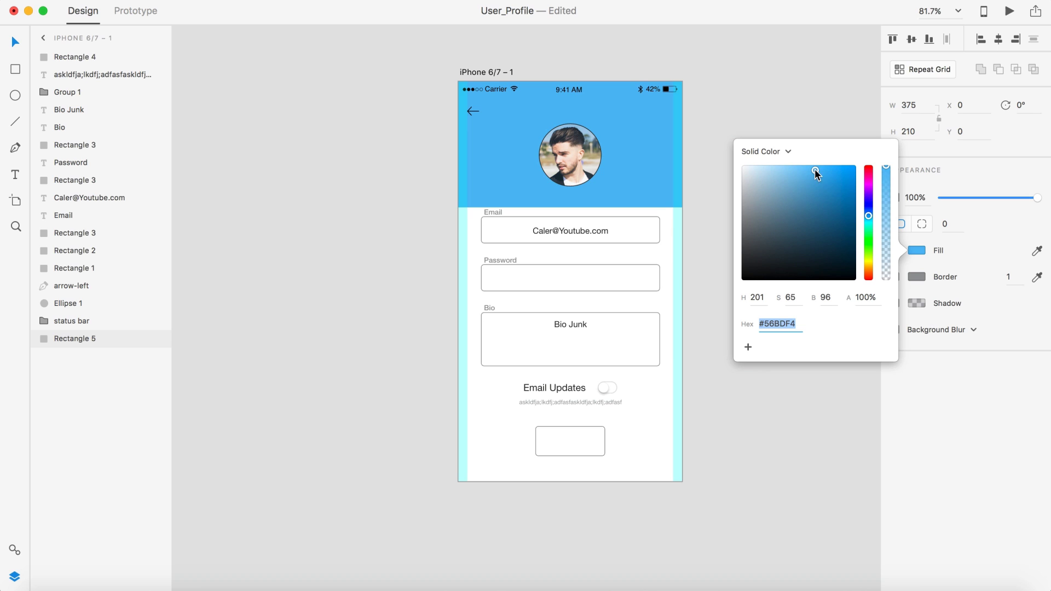
{"action": "left_click", "coordinate": [868, 218]}
{"action": "left_click_drag", "start_coordinate": [867, 216], "coordinate": [839, 171]}
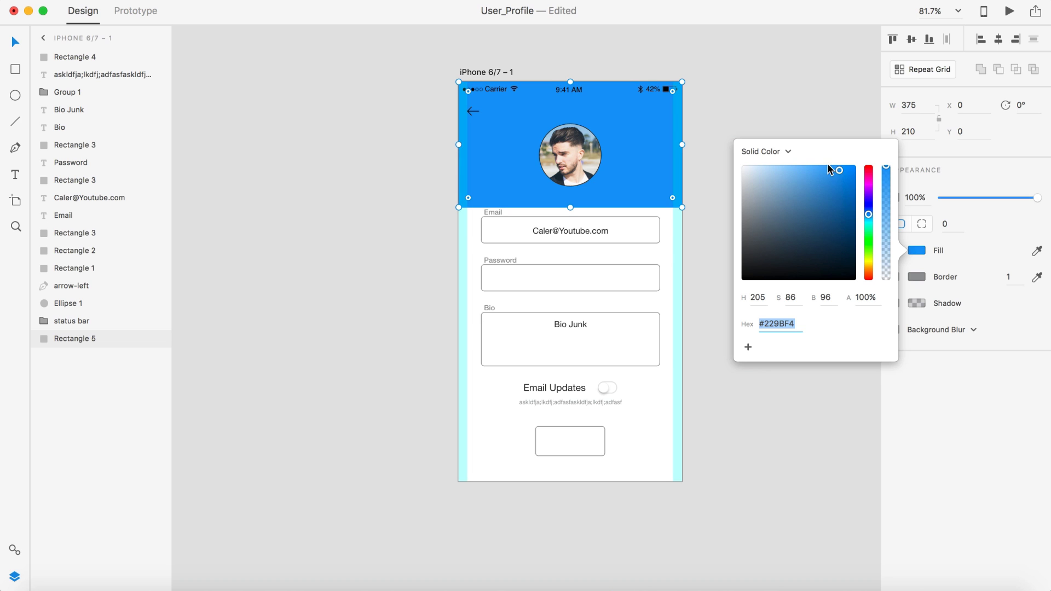
{"action": "left_click", "coordinate": [788, 97]}
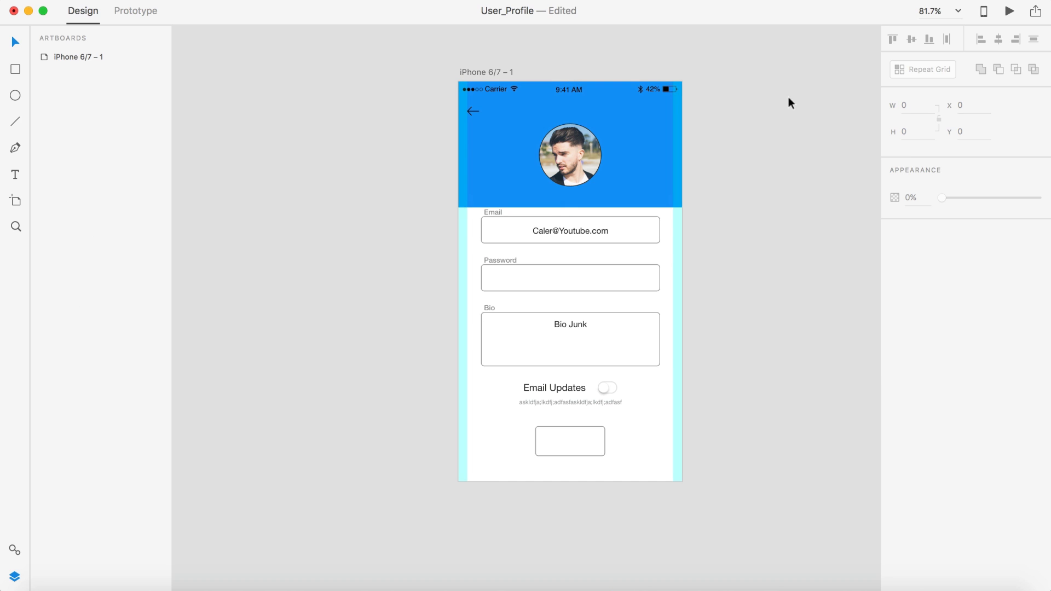
Step: Draw a 100×100 circle above the artboard and eyedrop the header blue into its fill
{"action": "left_click", "coordinate": [15, 95]}
{"action": "scroll", "coordinate": [526, 38], "scroll_direction": "up", "scroll_amount": 2}
{"action": "mouse_move", "coordinate": [537, 41]}
{"action": "left_mouse_down"}
{"action": "mouse_move", "coordinate": [608, 106]}
{"action": "mouse_move", "coordinate": [598, 102]}
{"action": "left_mouse_up"}
{"action": "left_click", "coordinate": [1037, 224]}
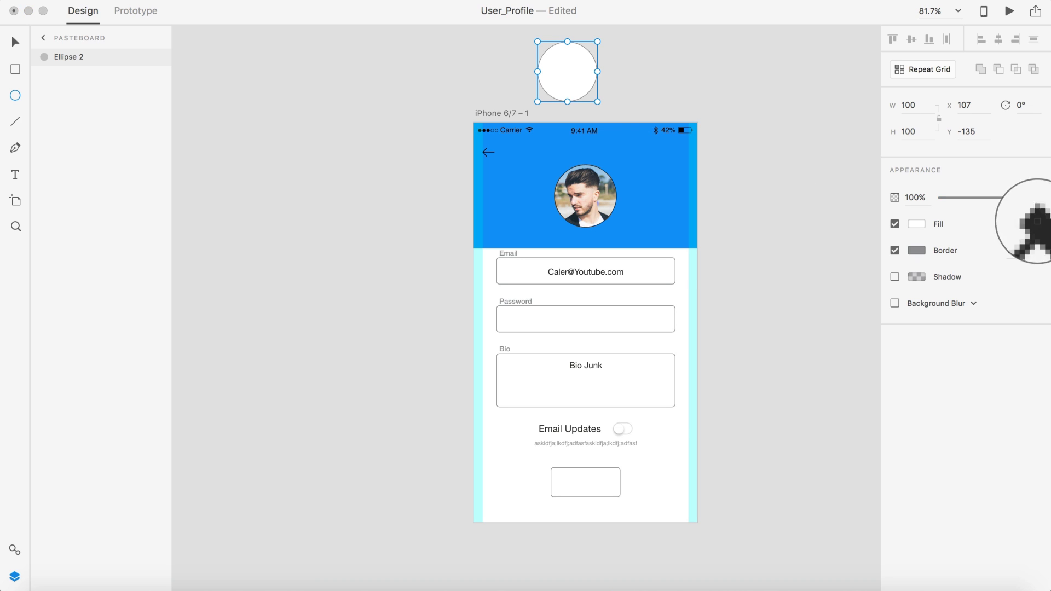
{"action": "left_click", "coordinate": [630, 176]}
{"action": "left_click", "coordinate": [767, 205]}
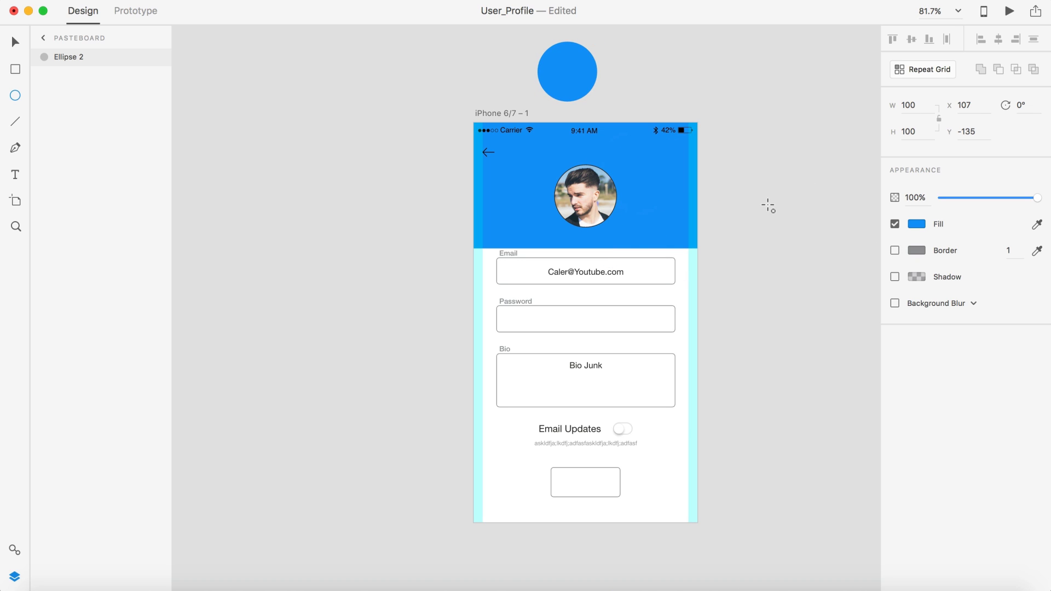
{"action": "scroll", "coordinate": [767, 206], "scroll_direction": "down", "scroll_amount": 3}
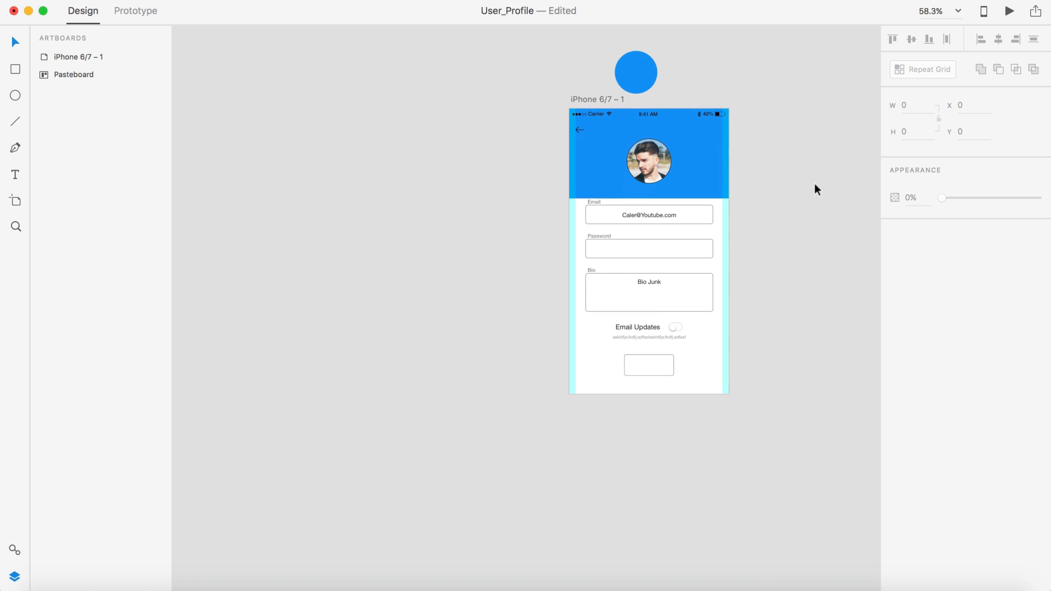
{"action": "left_click", "coordinate": [650, 162]}
{"action": "scroll", "coordinate": [650, 162], "scroll_direction": "up", "scroll_amount": 4}
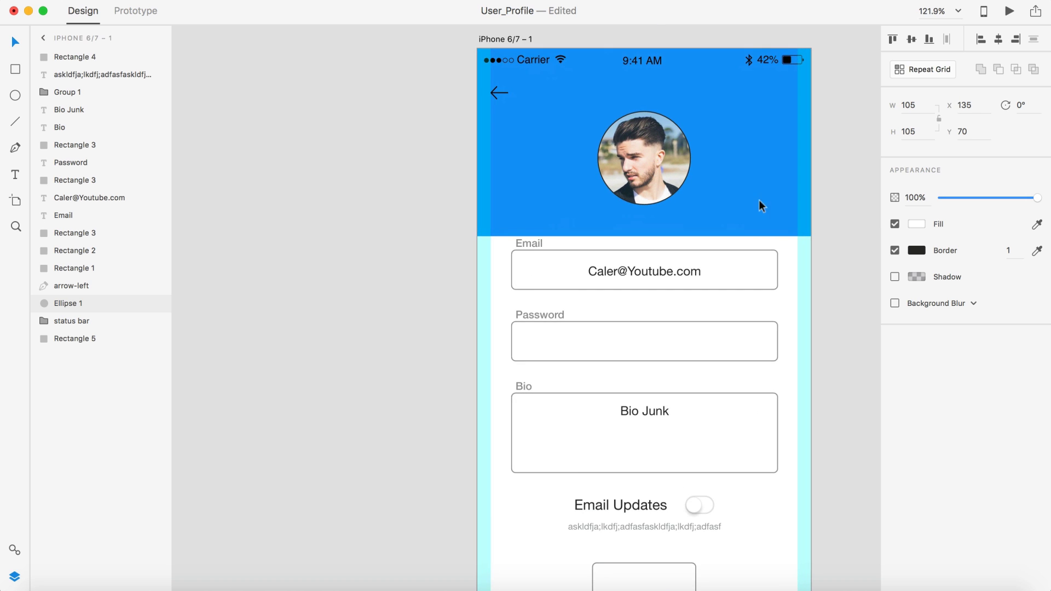
Step: Give the profile photo a white 2 px border
{"action": "left_click", "coordinate": [917, 250]}
{"action": "left_click_drag", "start_coordinate": [789, 212], "coordinate": [698, 108]}
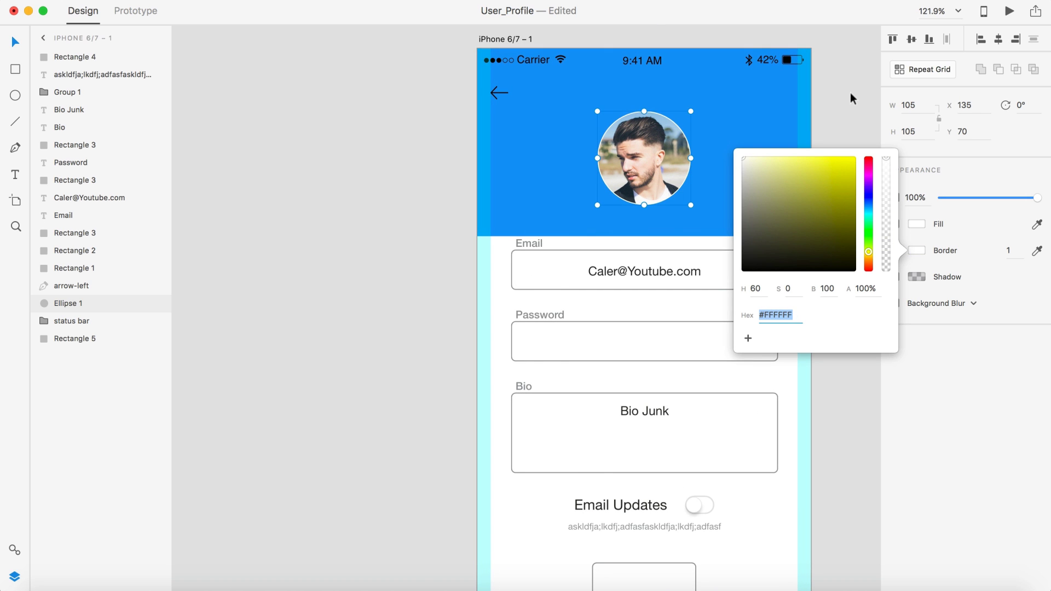
{"action": "left_click_drag", "start_coordinate": [1012, 251], "coordinate": [966, 252]}
{"action": "type", "text": "2"}
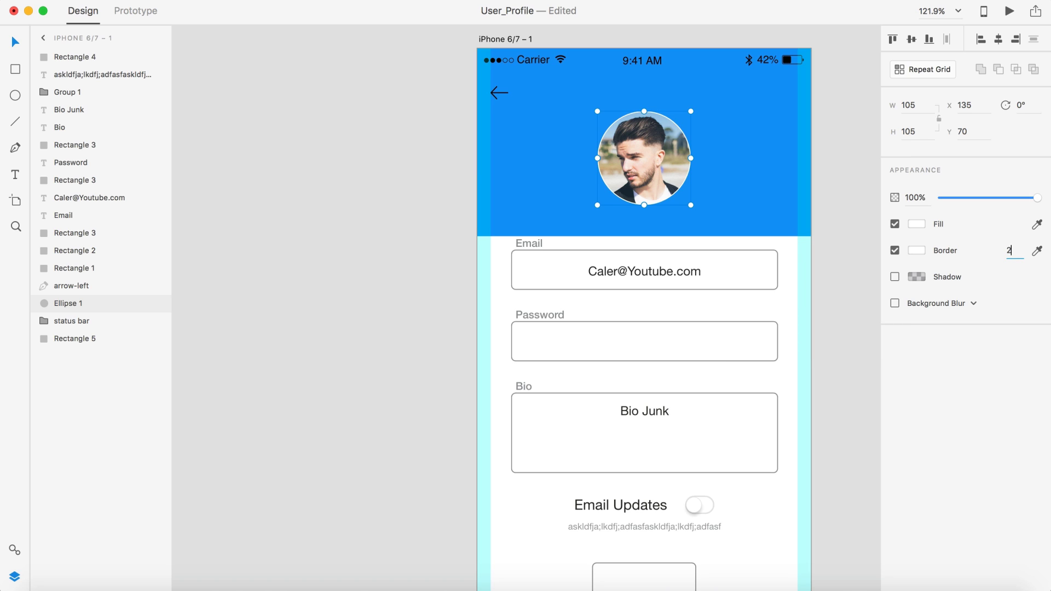
{"action": "key", "text": "Return"}
Step: Add a drop shadow to the photo with X 3, Y 3 and blur 10
{"action": "left_click", "coordinate": [895, 277]}
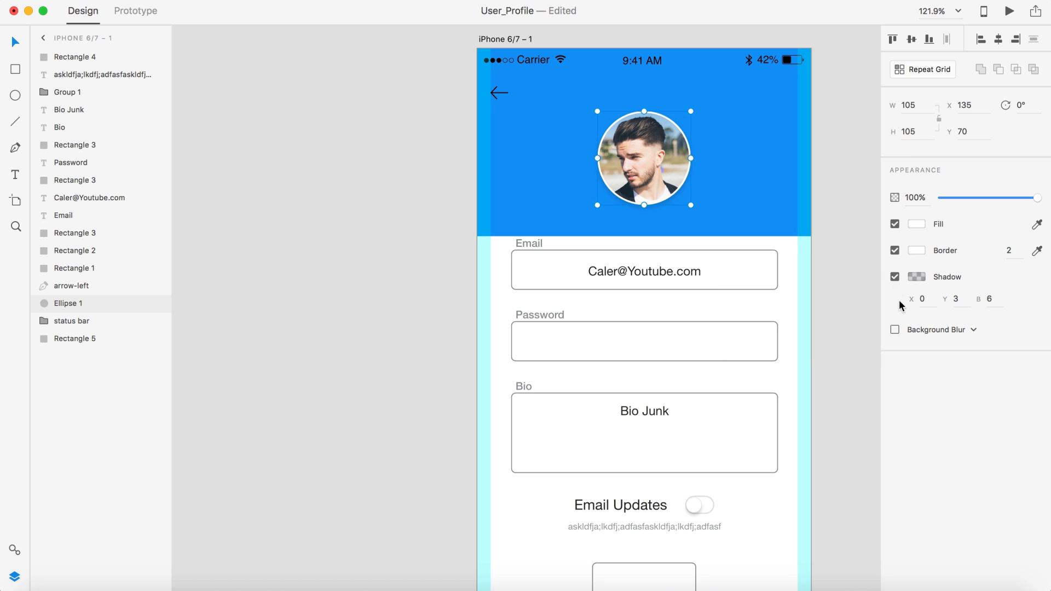
{"action": "left_click", "coordinate": [928, 299]}
{"action": "type", "text": "3"}
{"action": "key", "text": "Tab"}
{"action": "key", "text": "Tab"}
{"action": "type", "text": "15"}
{"action": "key", "text": "Return"}
{"action": "left_click_drag", "start_coordinate": [997, 303], "coordinate": [962, 296]}
{"action": "type", "text": "10"}
{"action": "key", "text": "Return"}
{"action": "left_click", "coordinate": [841, 138]}
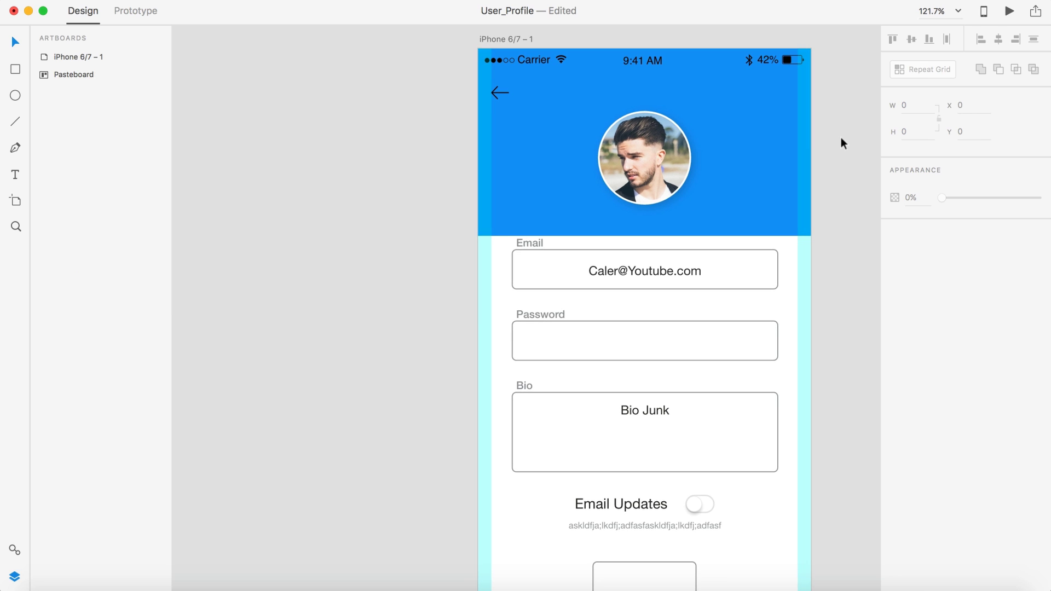
Step: Move the profile photo higher within the blue header
{"action": "left_click_drag", "start_coordinate": [650, 163], "coordinate": [652, 142]}
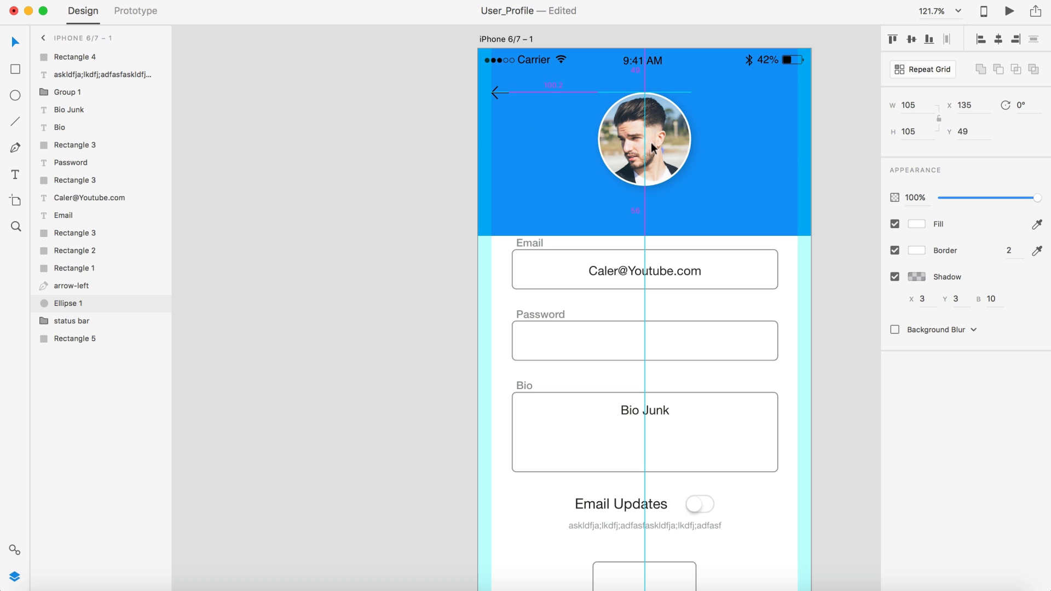
{"action": "left_click", "coordinate": [698, 149]}
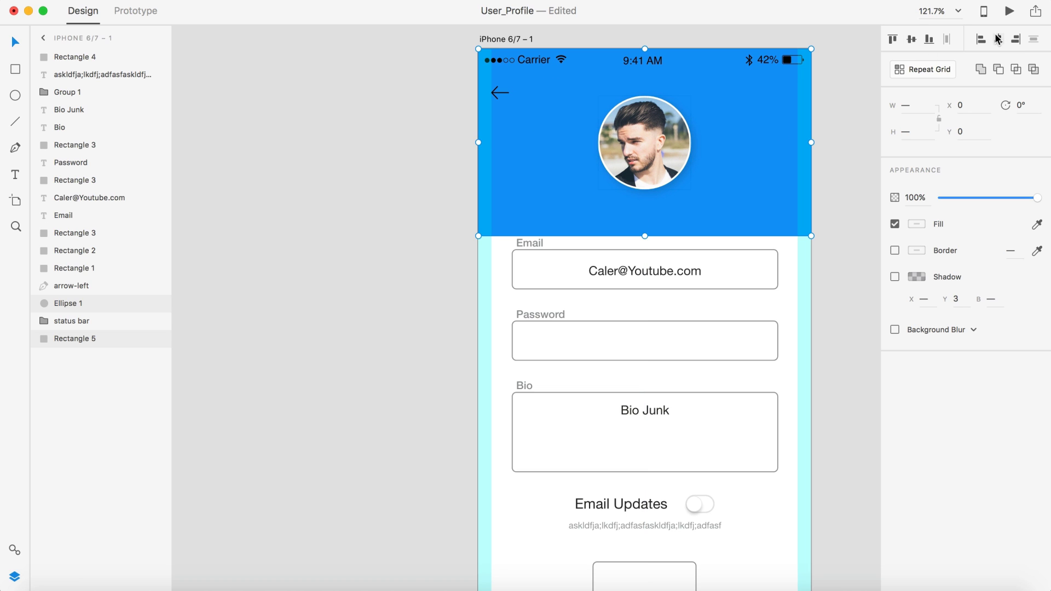
{"action": "left_click", "coordinate": [822, 129]}
{"action": "scroll", "coordinate": [822, 144], "scroll_direction": "down", "scroll_amount": 5}
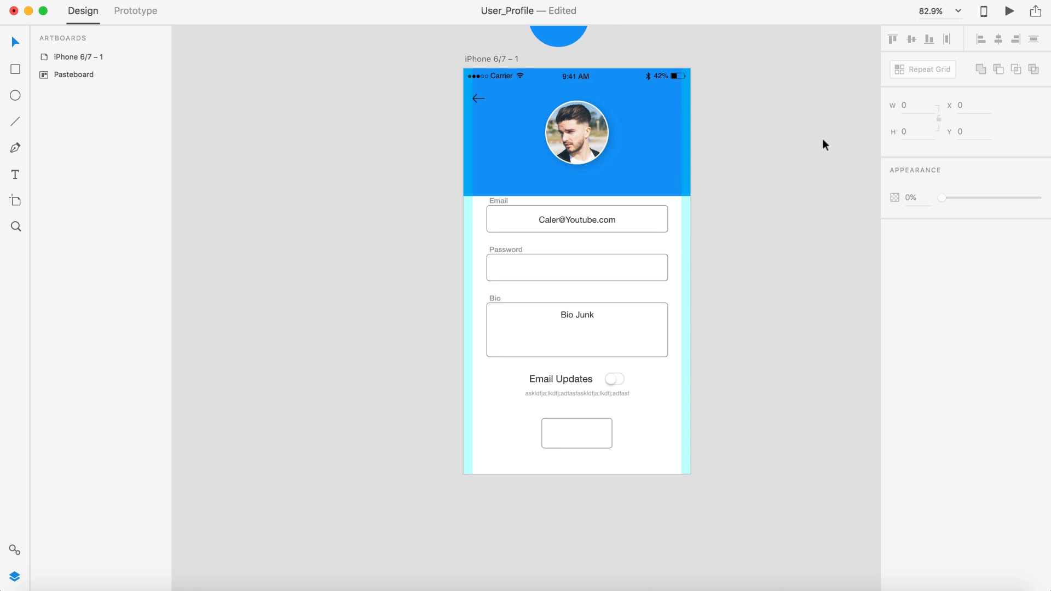
Step: Shorten the blue header rectangle (Rectangle 5) to a height of 196
{"action": "left_click", "coordinate": [593, 176]}
{"action": "left_click_drag", "start_coordinate": [576, 196], "coordinate": [574, 178]}
{"action": "left_click", "coordinate": [751, 201]}
{"action": "scroll", "coordinate": [752, 200], "scroll_direction": "up", "scroll_amount": 3}
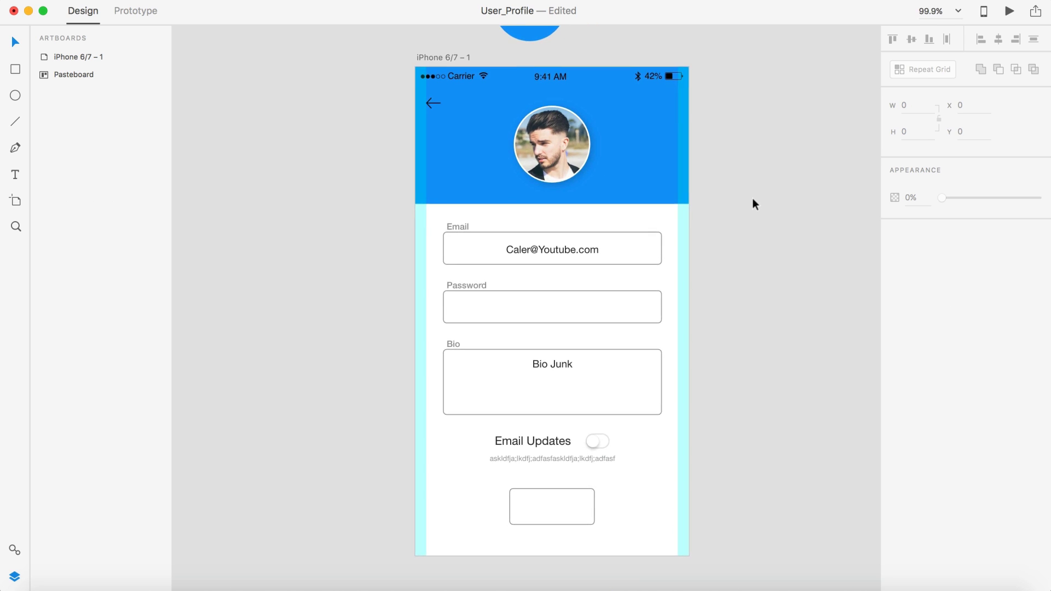
{"action": "scroll", "coordinate": [752, 197], "scroll_direction": "up", "scroll_amount": 5}
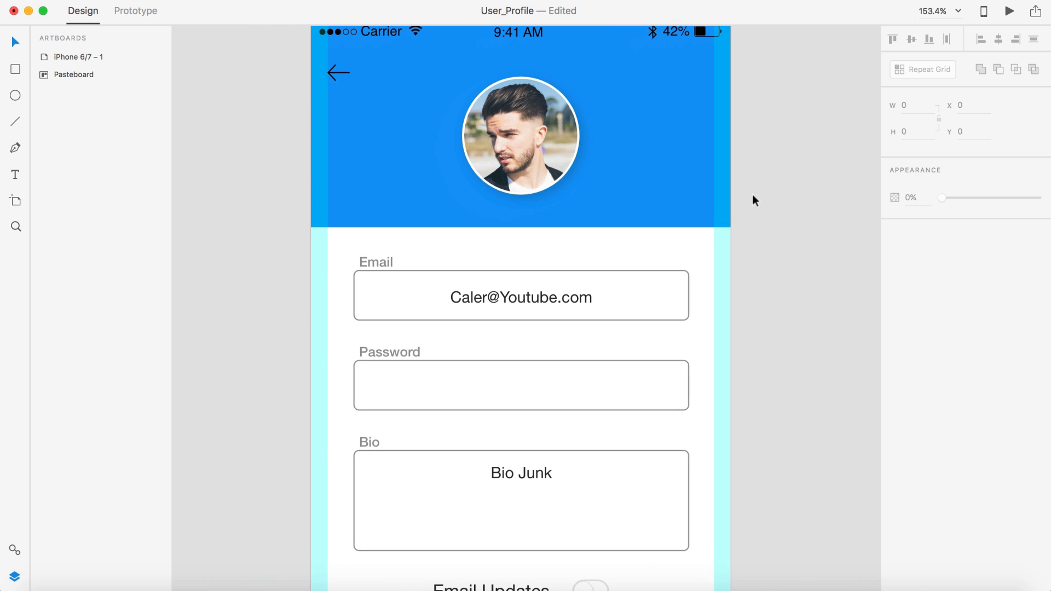
{"action": "scroll", "coordinate": [821, 219], "scroll_direction": "up", "scroll_amount": 1}
{"action": "scroll", "coordinate": [821, 219], "scroll_direction": "left", "scroll_amount": 1}
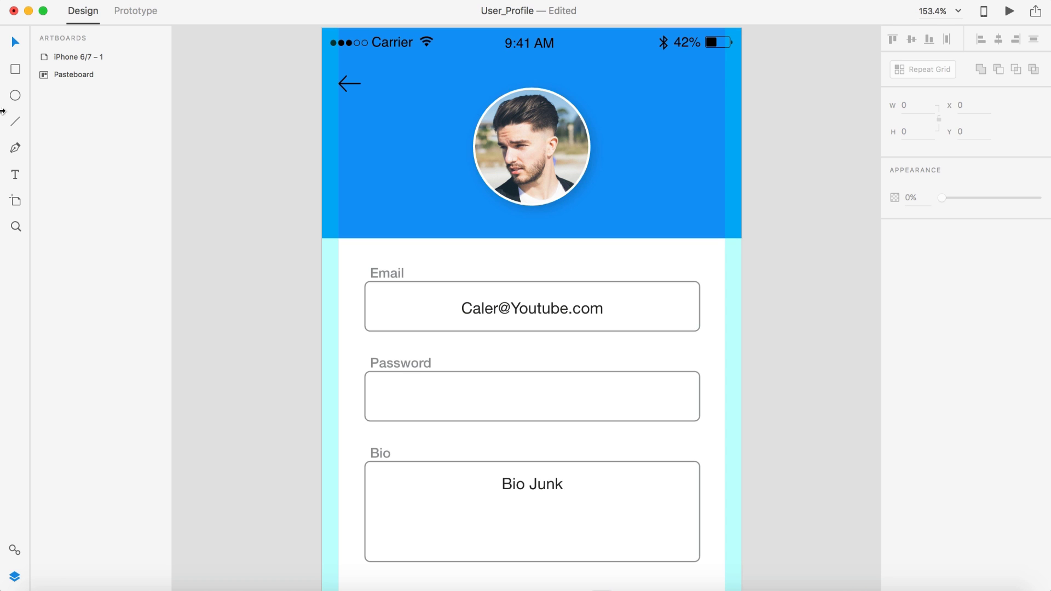
Step: Draw a small circle under the avatar, duplicate it, and scale both down side by side
{"action": "left_click", "coordinate": [15, 96]}
{"action": "scroll", "coordinate": [502, 216], "scroll_direction": "up", "scroll_amount": 5}
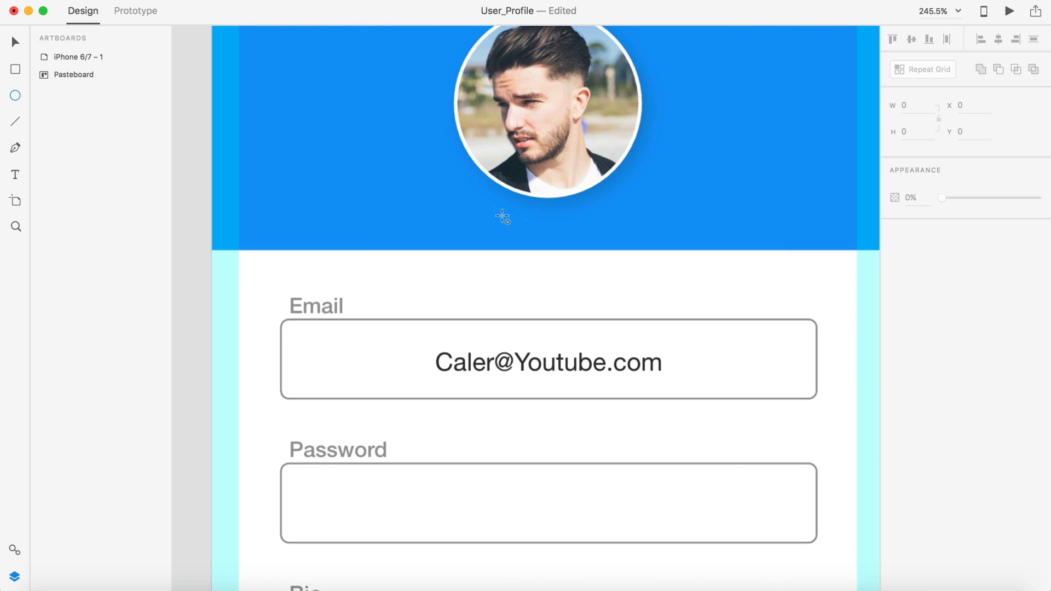
{"action": "mouse_move", "coordinate": [533, 224]}
{"action": "left_mouse_down"}
{"action": "mouse_move", "coordinate": [556, 240]}
{"action": "mouse_move", "coordinate": [525, 229]}
{"action": "mouse_move", "coordinate": [560, 232]}
{"action": "mouse_move", "coordinate": [568, 202]}
{"action": "mouse_move", "coordinate": [554, 208]}
{"action": "left_mouse_up"}
{"action": "key", "text": "v"}
{"action": "scroll", "coordinate": [561, 228], "scroll_direction": "up", "scroll_amount": 5}
{"action": "left_click", "coordinate": [496, 224], "text": "shift"}
{"action": "left_click", "coordinate": [550, 307]}
Step: Move both small circles together until the centre guide shows them aligned under the avatar
{"action": "left_click", "coordinate": [544, 229]}
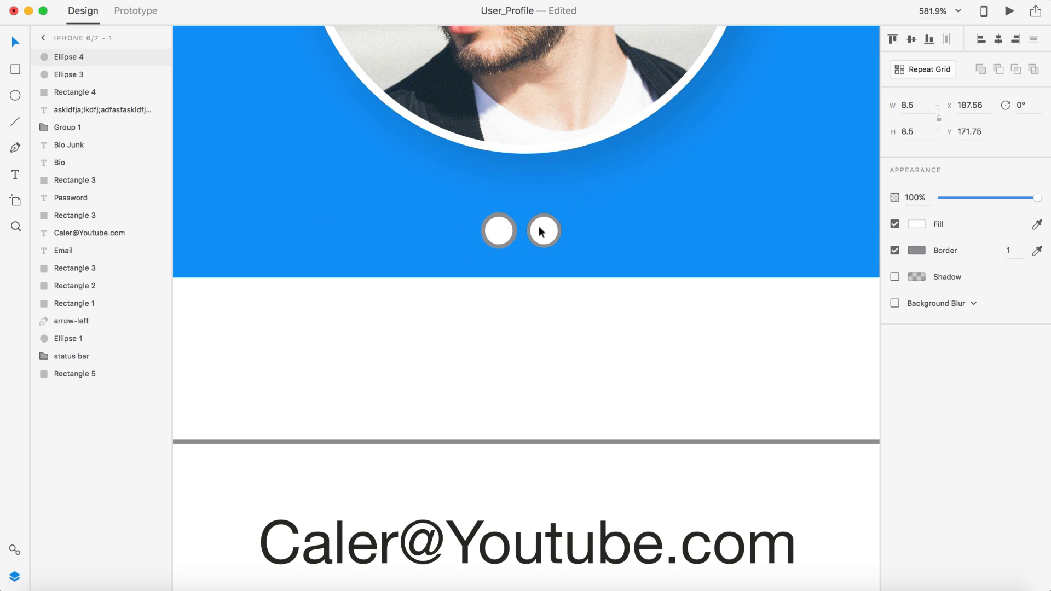
{"action": "left_click", "coordinate": [498, 230], "text": "shift"}
{"action": "left_click_drag", "start_coordinate": [499, 227], "coordinate": [504, 232]}
{"action": "scroll", "coordinate": [502, 233], "scroll_direction": "down", "scroll_amount": 8}
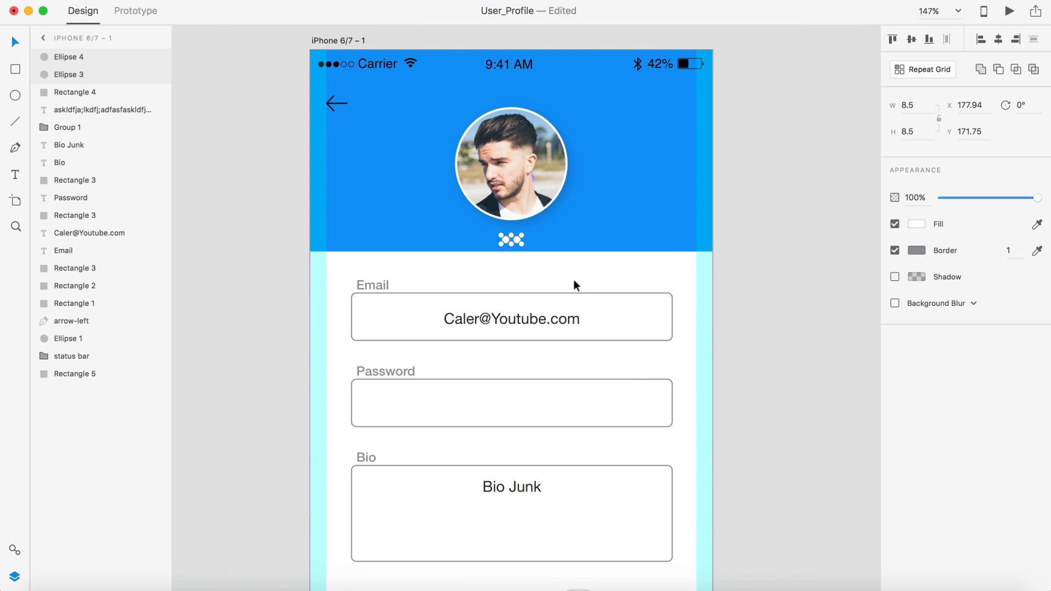
{"action": "scroll", "coordinate": [556, 270], "scroll_direction": "up", "scroll_amount": 3}
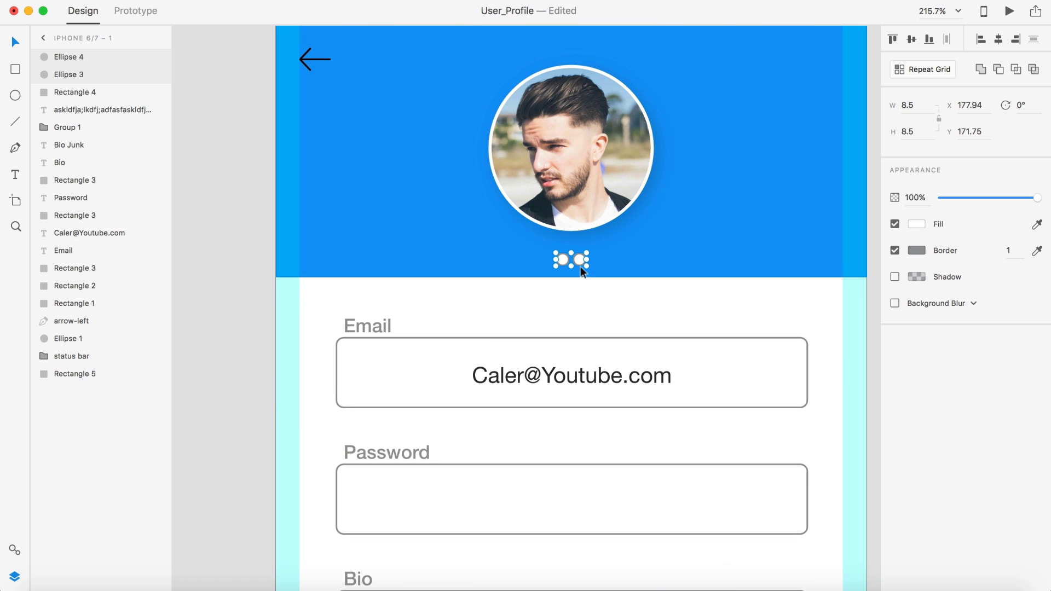
{"action": "left_click_drag", "start_coordinate": [581, 256], "coordinate": [579, 261]}
{"action": "left_click_drag", "start_coordinate": [579, 256], "coordinate": [579, 255]}
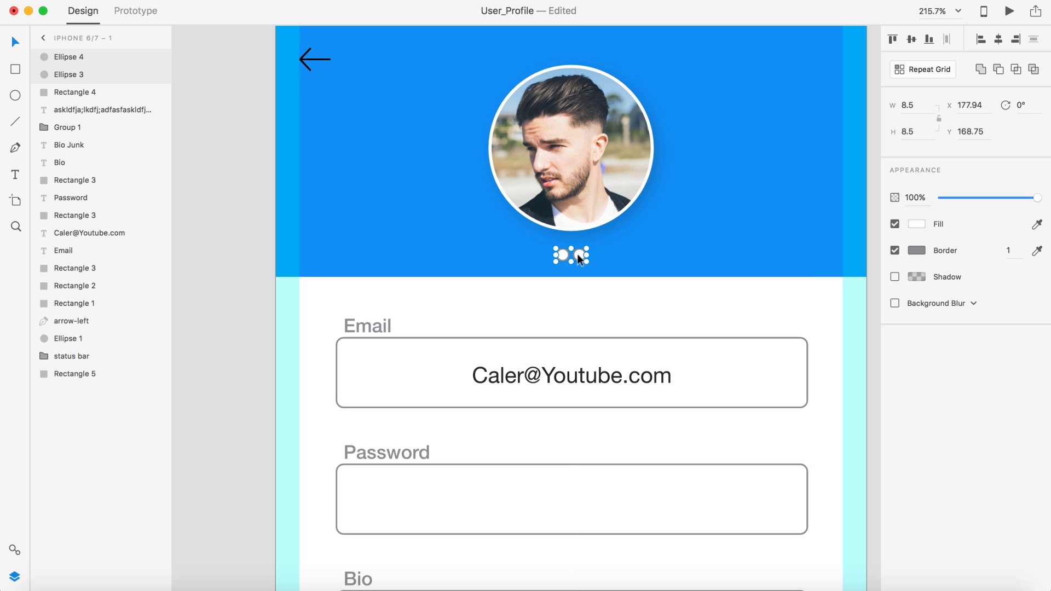
{"action": "left_click", "coordinate": [596, 304]}
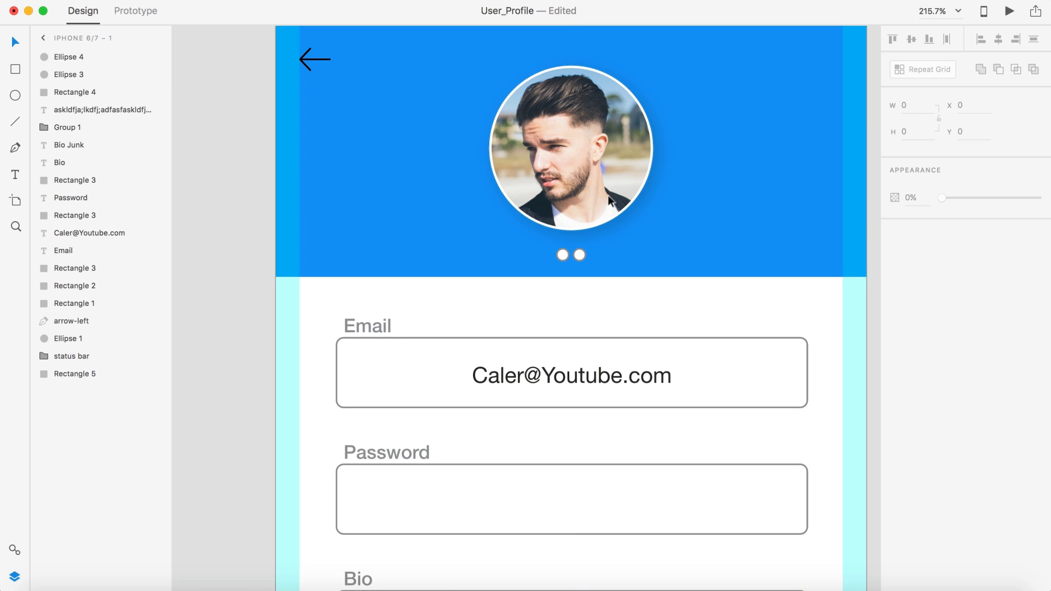
{"action": "scroll", "coordinate": [609, 182], "scroll_direction": "up", "scroll_amount": 3}
{"action": "scroll", "coordinate": [697, 421], "scroll_direction": "up", "scroll_amount": 2}
{"action": "scroll", "coordinate": [697, 422], "scroll_direction": "down", "scroll_amount": 3}
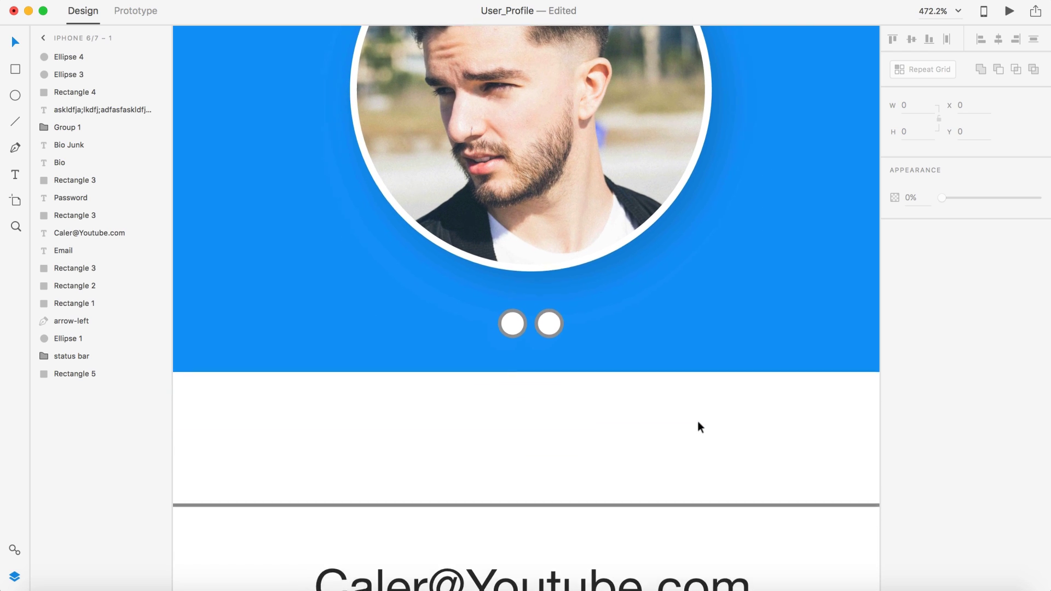
{"action": "scroll", "coordinate": [697, 422], "scroll_direction": "right", "scroll_amount": 2}
{"action": "scroll", "coordinate": [697, 422], "scroll_direction": "down", "scroll_amount": 2}
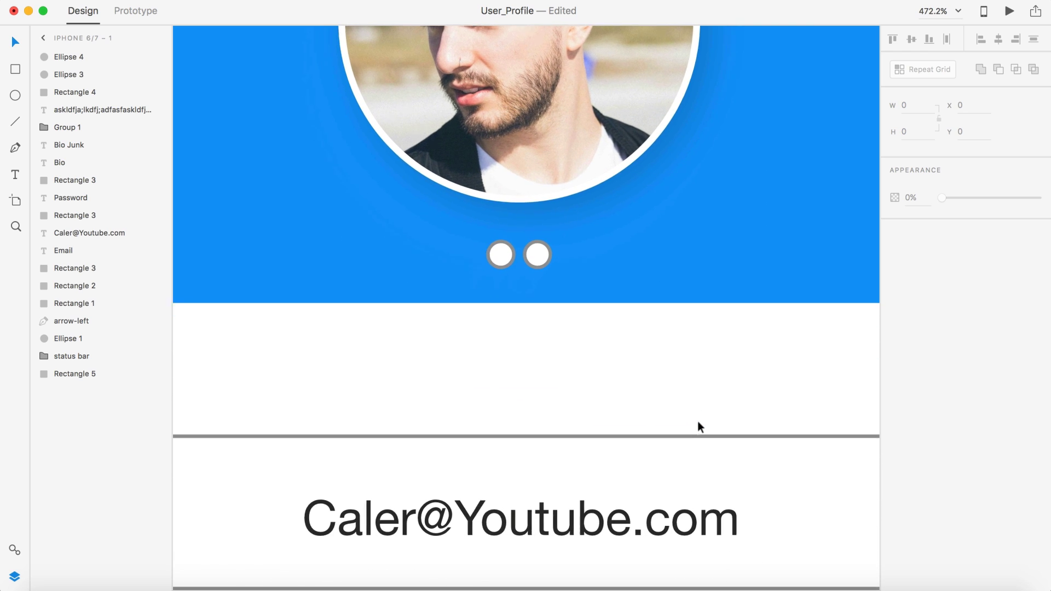
Step: Remove the right circle's fill to leave a ring, and recolour the left circle's fill
{"action": "left_click", "coordinate": [538, 253]}
{"action": "left_click", "coordinate": [894, 224]}
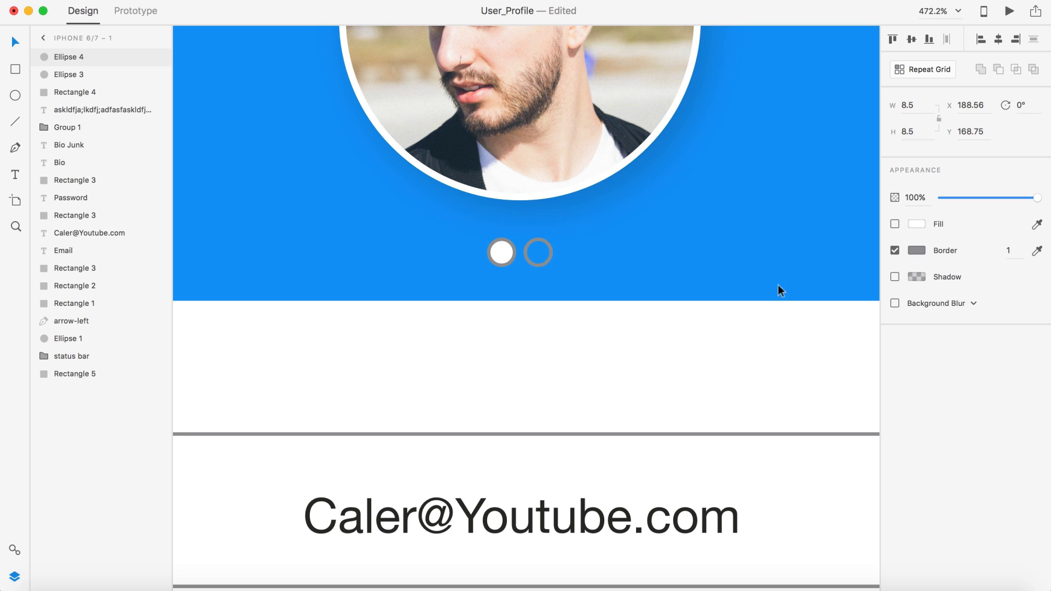
{"action": "left_click", "coordinate": [501, 253]}
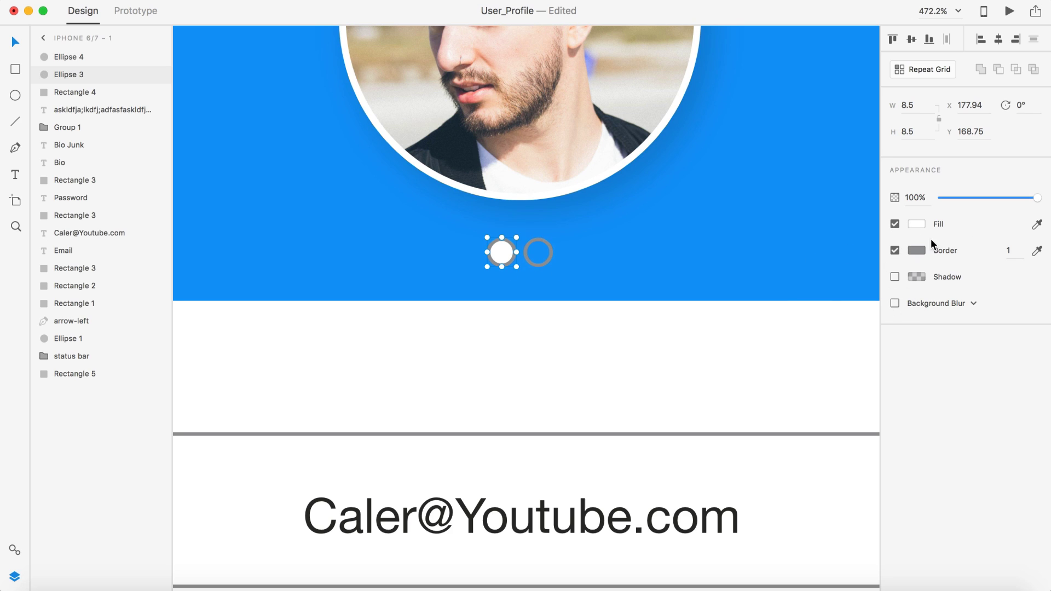
{"action": "left_click", "coordinate": [921, 251]}
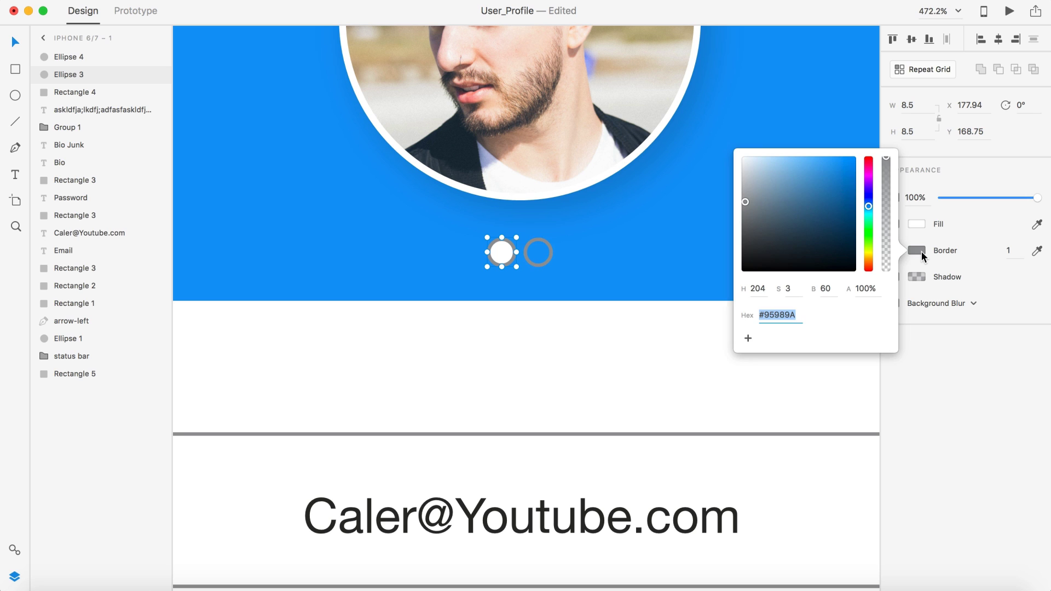
{"action": "left_click", "coordinate": [920, 224]}
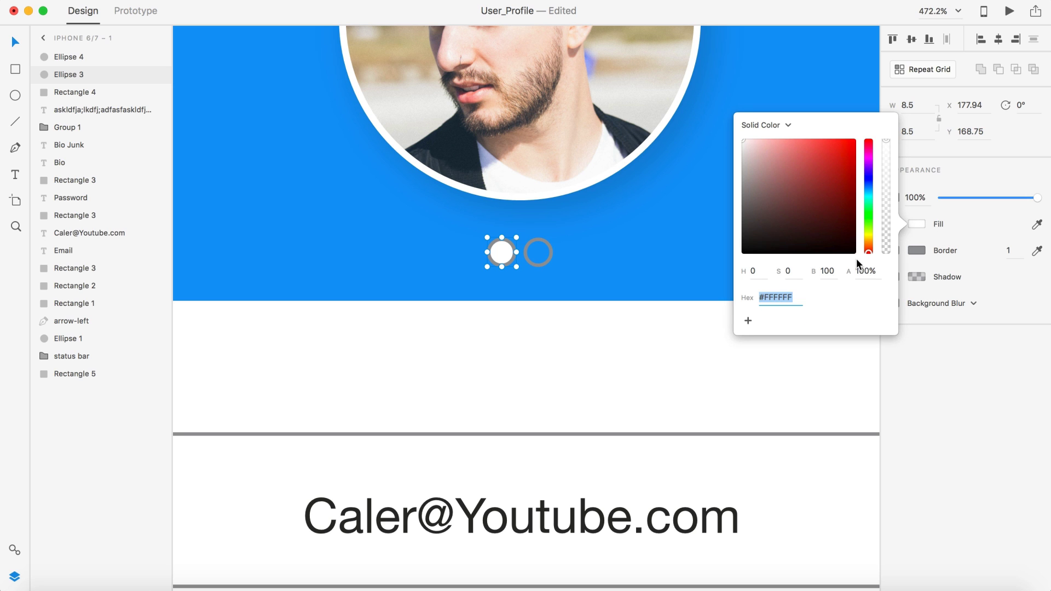
{"action": "type", "text": "#95989A"}
{"action": "key", "text": "Return"}
{"action": "left_click", "coordinate": [570, 398]}
Step: Set both circles' borders to white #FFFFFF and make the left circle's fill solid white
{"action": "scroll", "coordinate": [570, 398], "scroll_direction": "down", "scroll_amount": 5}
{"action": "scroll", "coordinate": [571, 398], "scroll_direction": "up", "scroll_amount": 5}
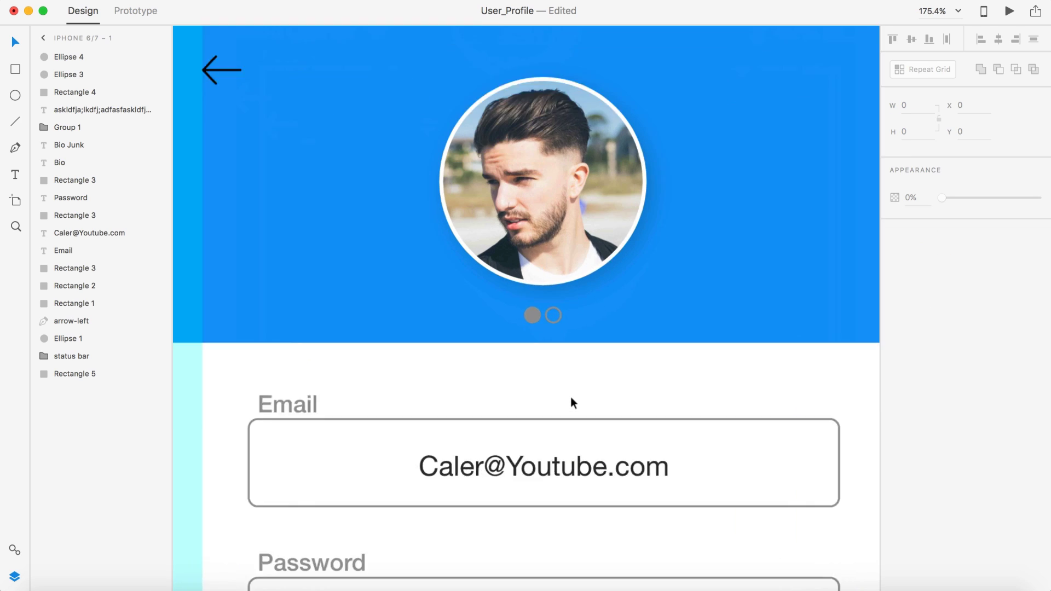
{"action": "left_click", "coordinate": [516, 289]}
{"action": "left_click", "coordinate": [545, 285], "text": "shift"}
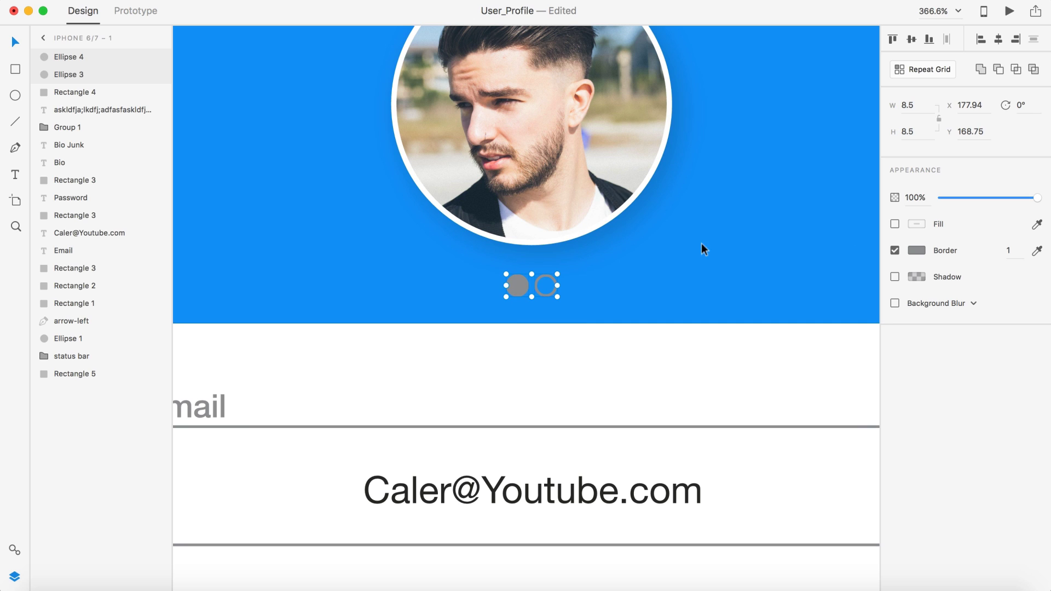
{"action": "left_click", "coordinate": [917, 250]}
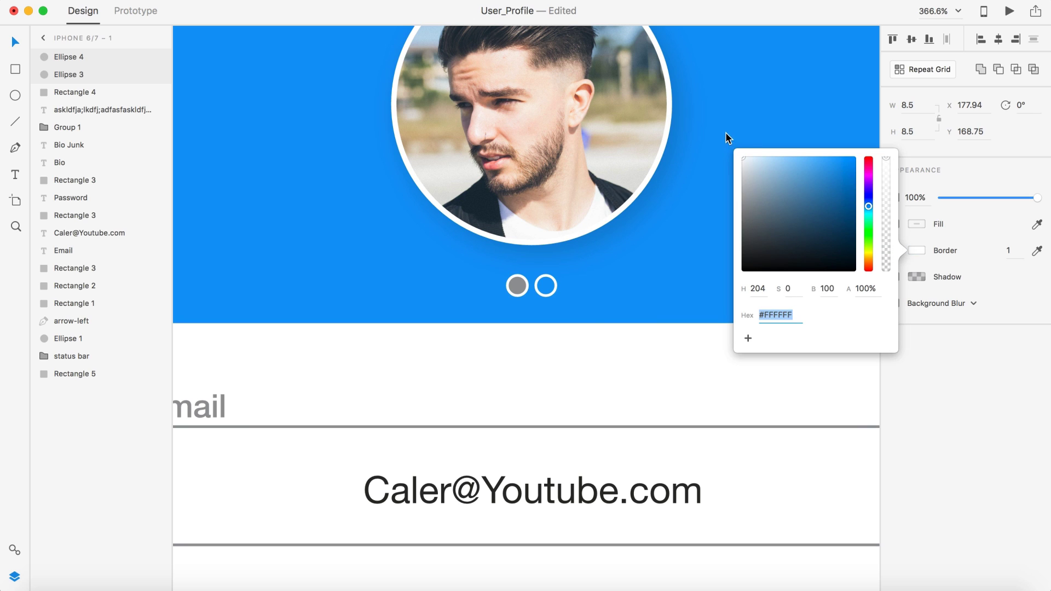
{"action": "left_click", "coordinate": [555, 354]}
{"action": "left_click", "coordinate": [518, 285]}
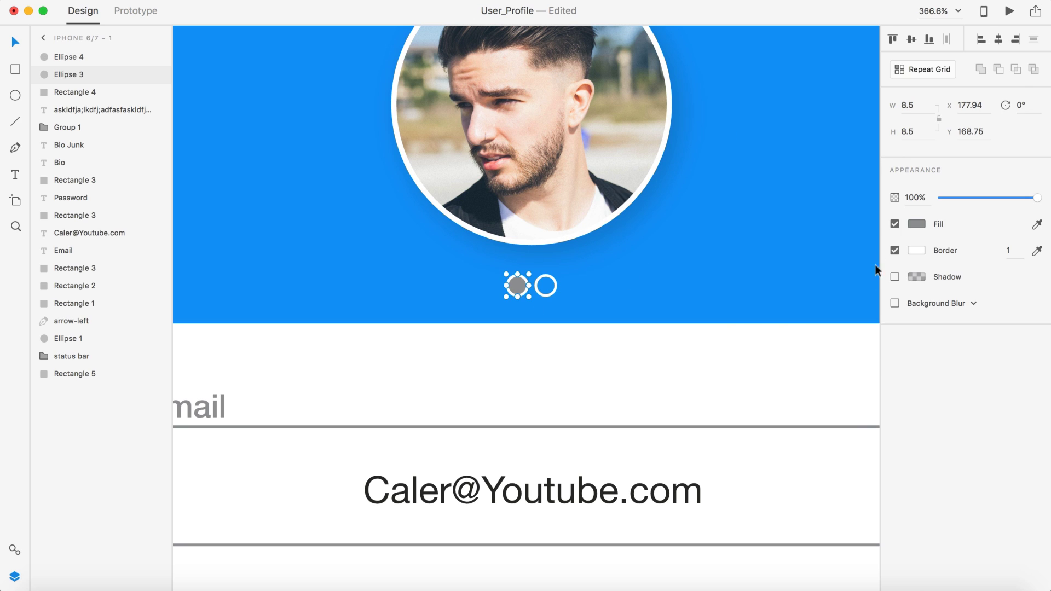
{"action": "left_click", "coordinate": [917, 223]}
{"action": "left_click", "coordinate": [544, 305]}
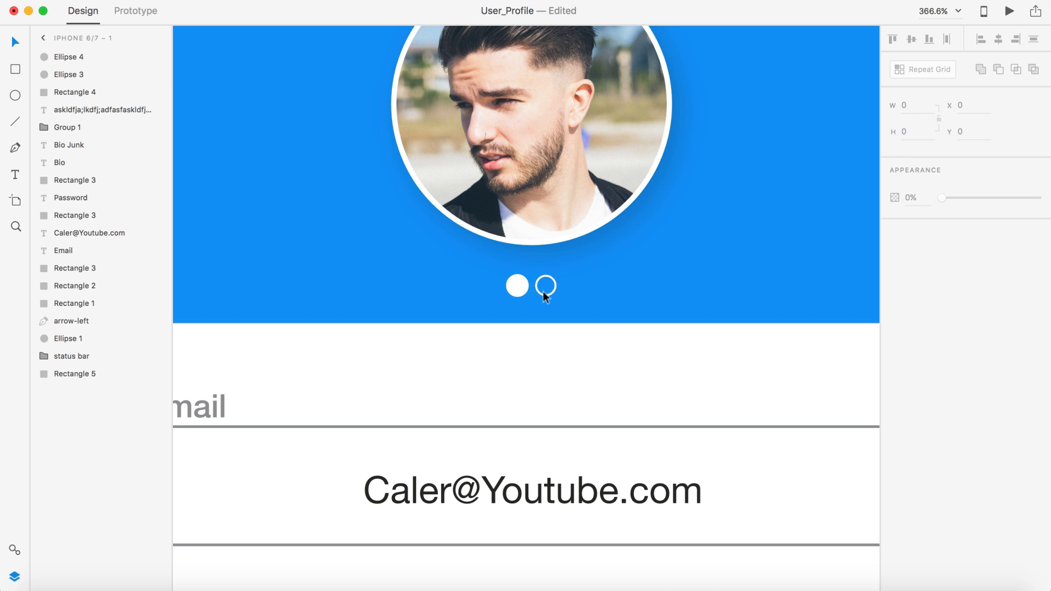
Step: Shrink both dots around their centre into small page indicators
{"action": "left_click", "coordinate": [544, 292]}
{"action": "left_click", "coordinate": [514, 285], "text": "shift"}
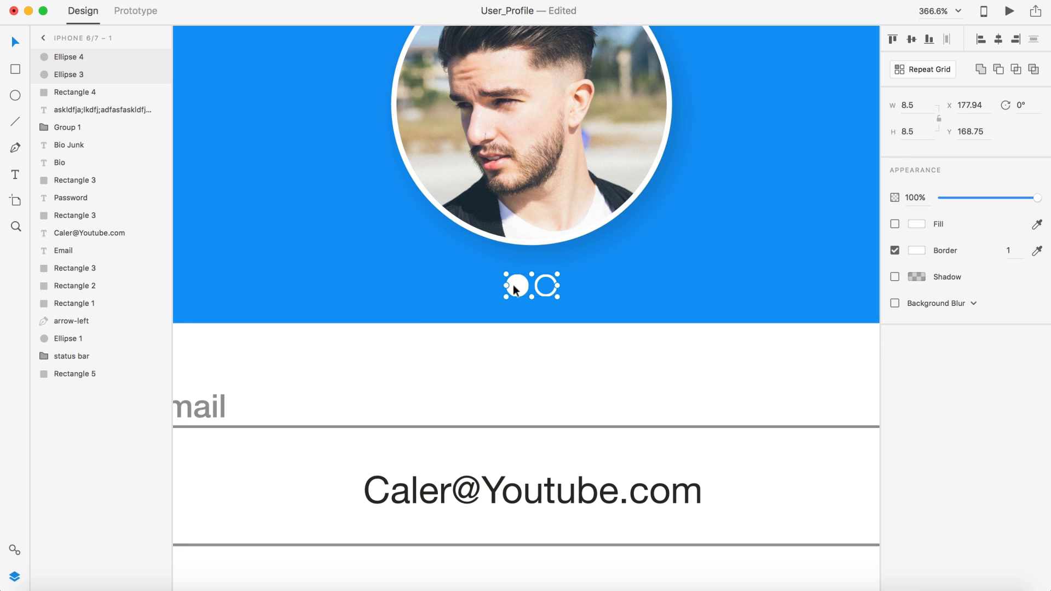
{"action": "left_click_drag", "start_coordinate": [557, 273], "coordinate": [548, 273]}
{"action": "left_click", "coordinate": [545, 372]}
{"action": "scroll", "coordinate": [545, 363], "scroll_direction": "up", "scroll_amount": 5}
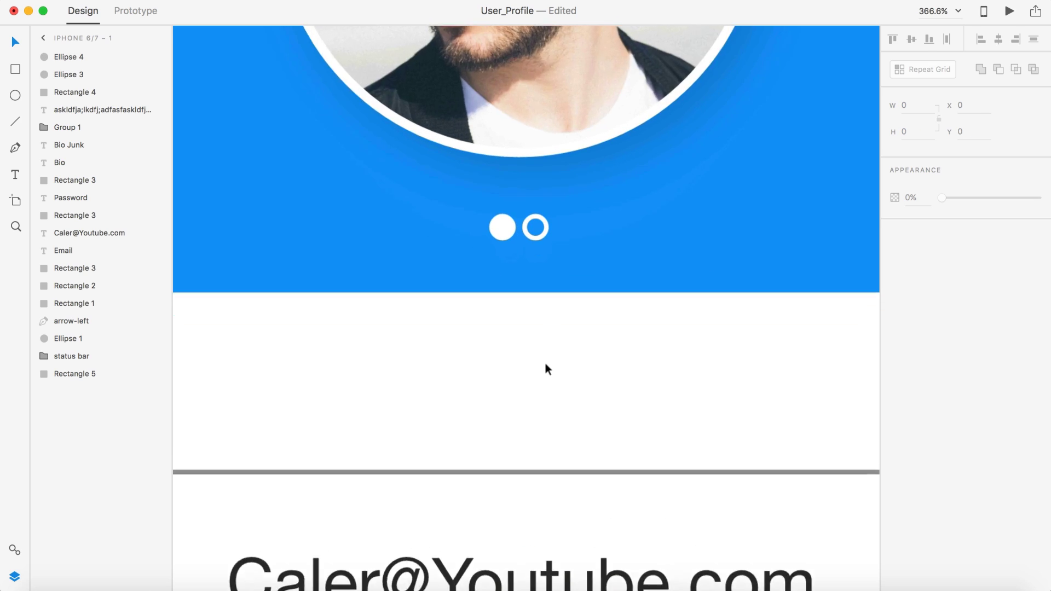
{"action": "scroll", "coordinate": [518, 186], "scroll_direction": "up", "scroll_amount": 5}
{"action": "left_click", "coordinate": [516, 175]}
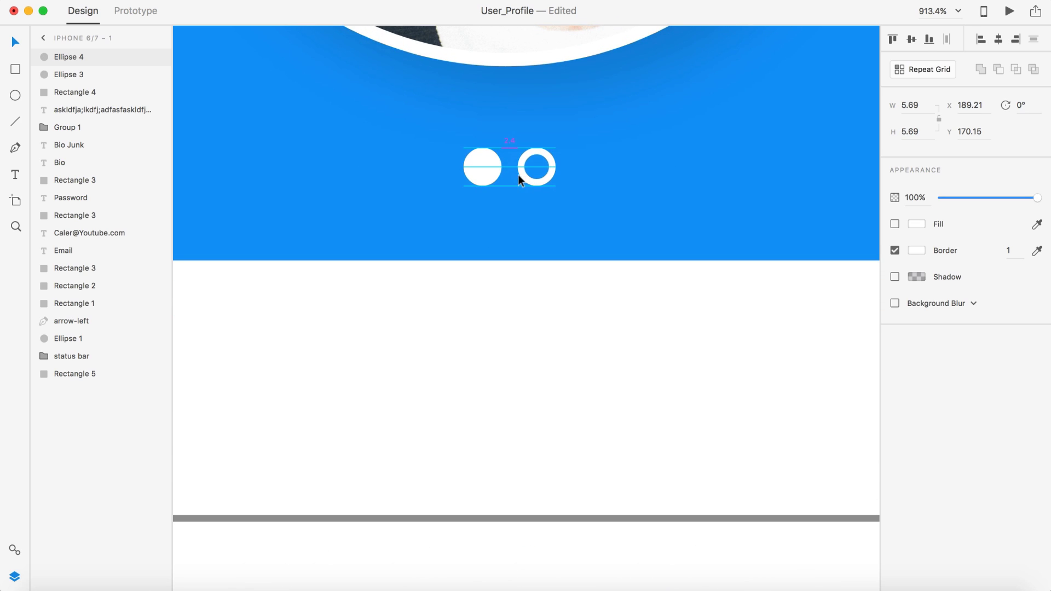
{"action": "key", "text": "Escape"}
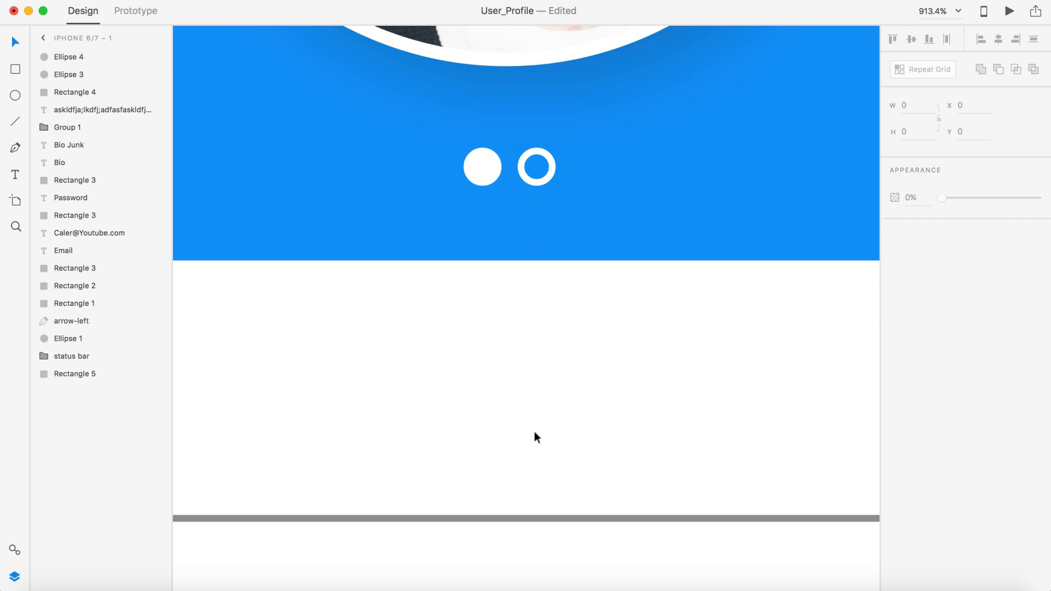
{"action": "scroll", "coordinate": [534, 431], "scroll_direction": "down", "scroll_amount": 8}
{"action": "scroll", "coordinate": [534, 437], "scroll_direction": "up", "scroll_amount": 4}
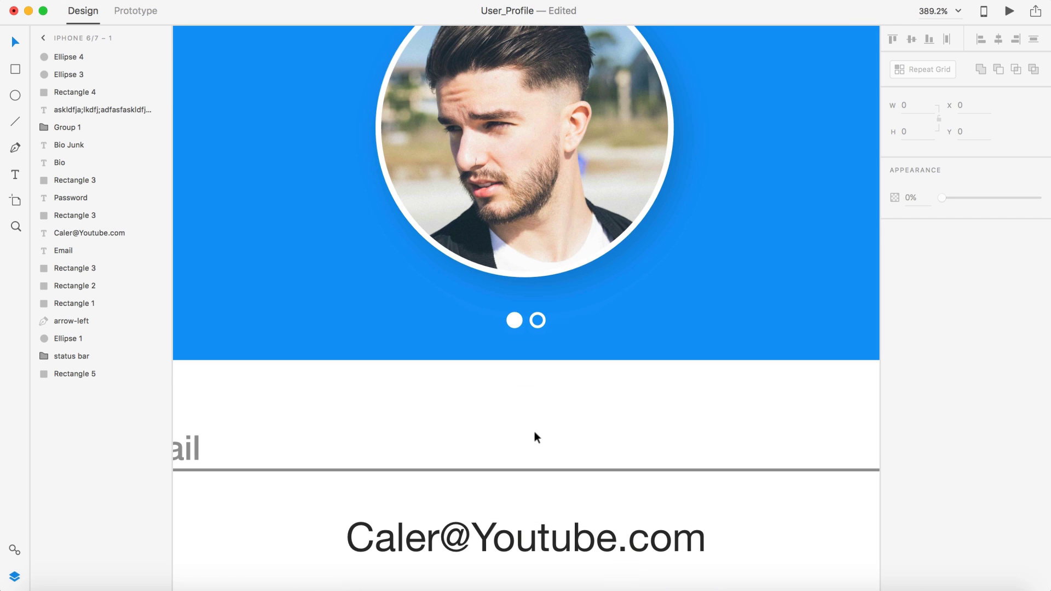
Step: Nudge both dots up one unit, keeping them centred under the avatar at Y 172.15
{"action": "left_click", "coordinate": [514, 320]}
{"action": "key", "text": "Escape"}
{"action": "left_click", "coordinate": [529, 324]}
{"action": "left_click", "coordinate": [510, 316], "text": "shift"}
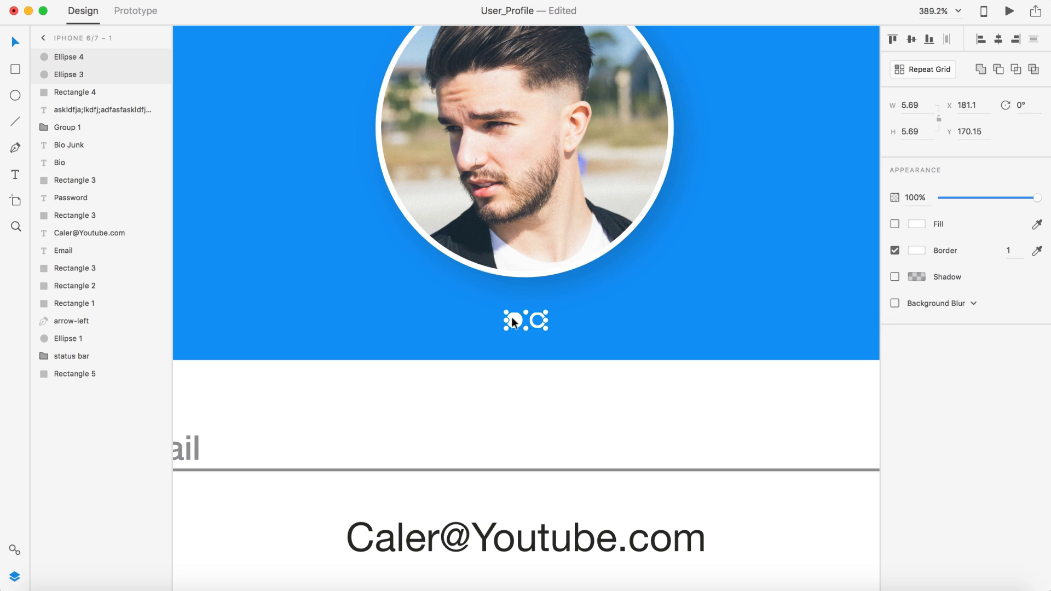
{"action": "left_click_drag", "start_coordinate": [510, 317], "coordinate": [511, 322]}
{"action": "key", "text": "Up"}
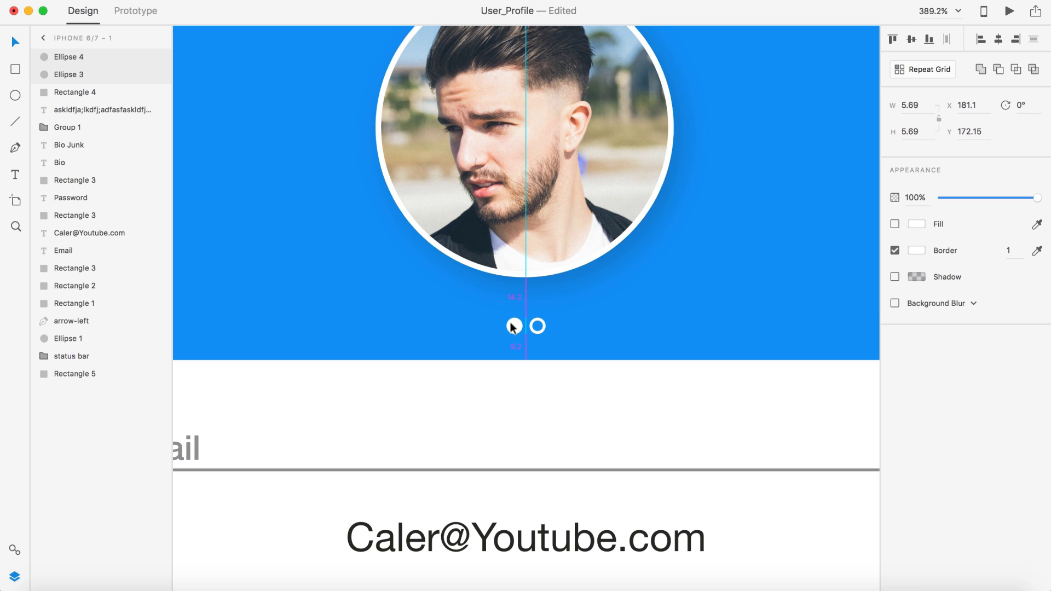
{"action": "left_click_drag", "start_coordinate": [511, 322], "coordinate": [510, 322]}
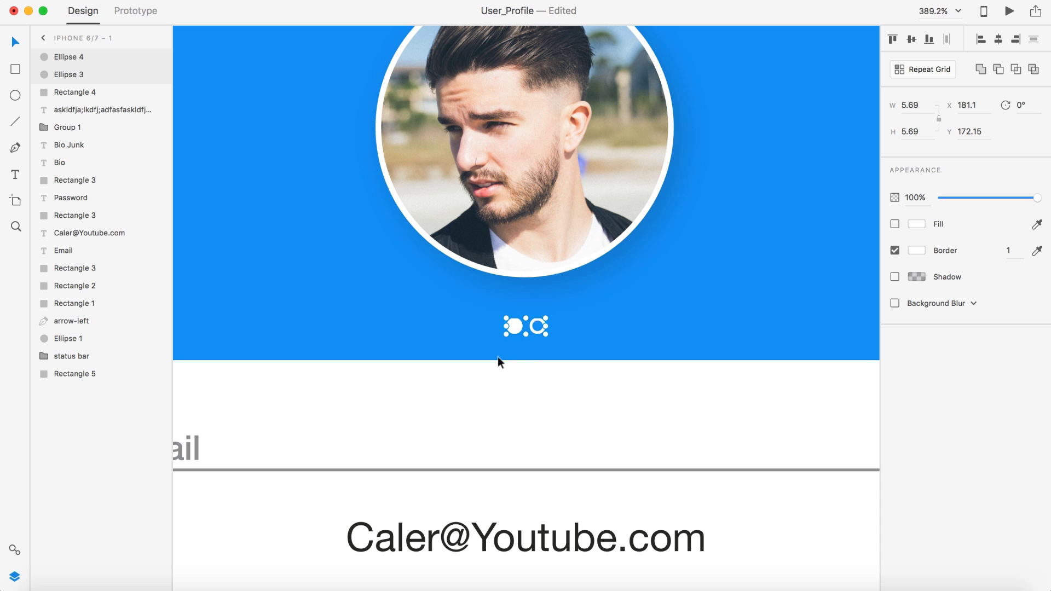
{"action": "left_click", "coordinate": [521, 373]}
{"action": "scroll", "coordinate": [540, 485], "scroll_direction": "down", "scroll_amount": 8}
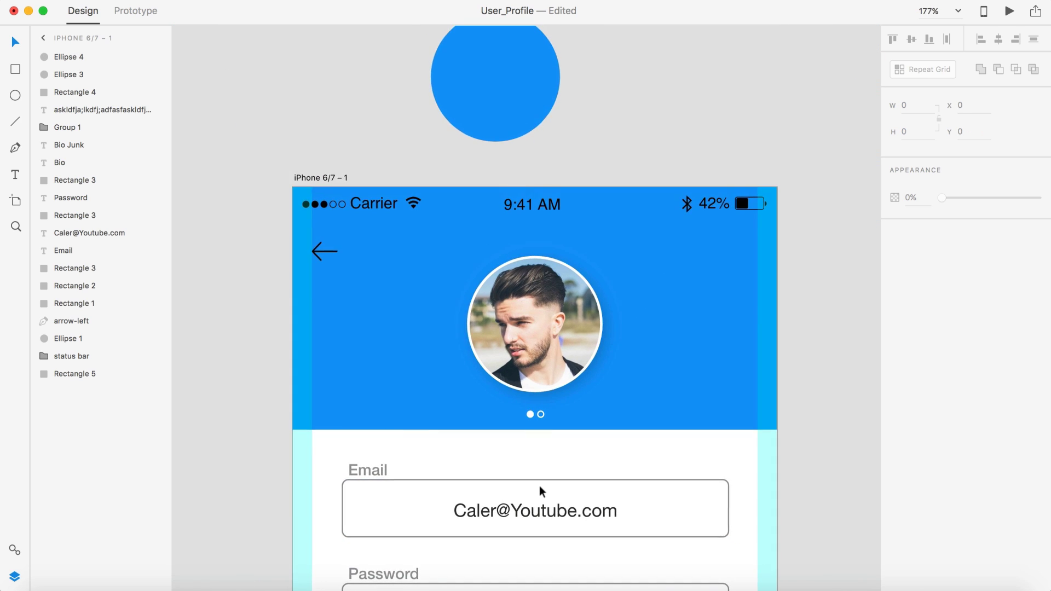
{"action": "scroll", "coordinate": [540, 485], "scroll_direction": "up", "scroll_amount": 6}
Step: Try 40%, 60% and then 80% opacity on both page dots
{"action": "left_click", "coordinate": [522, 358]}
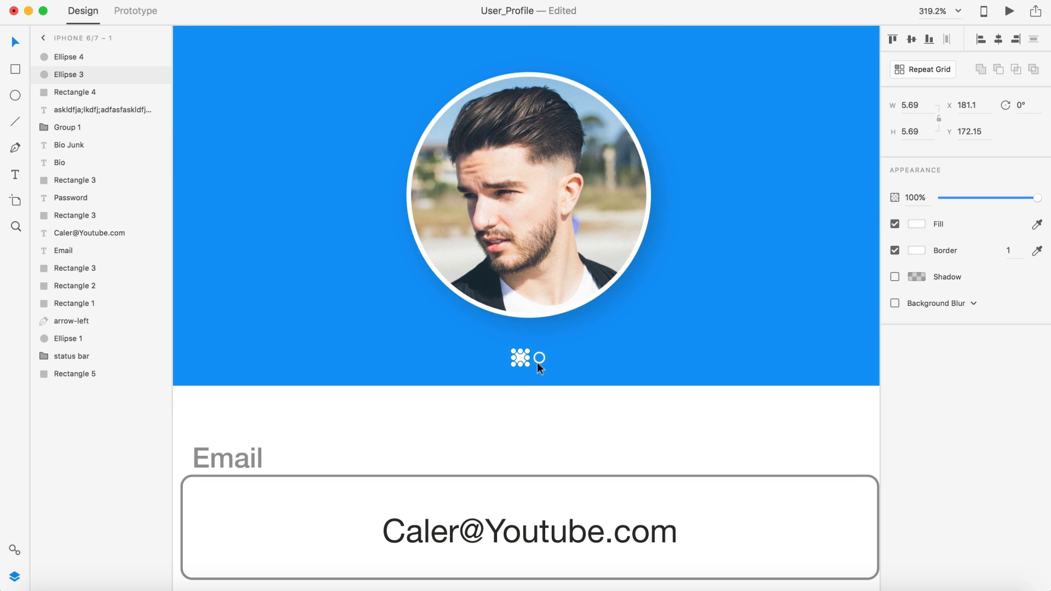
{"action": "left_click", "coordinate": [537, 363], "text": "shift"}
{"action": "left_click", "coordinate": [909, 196]}
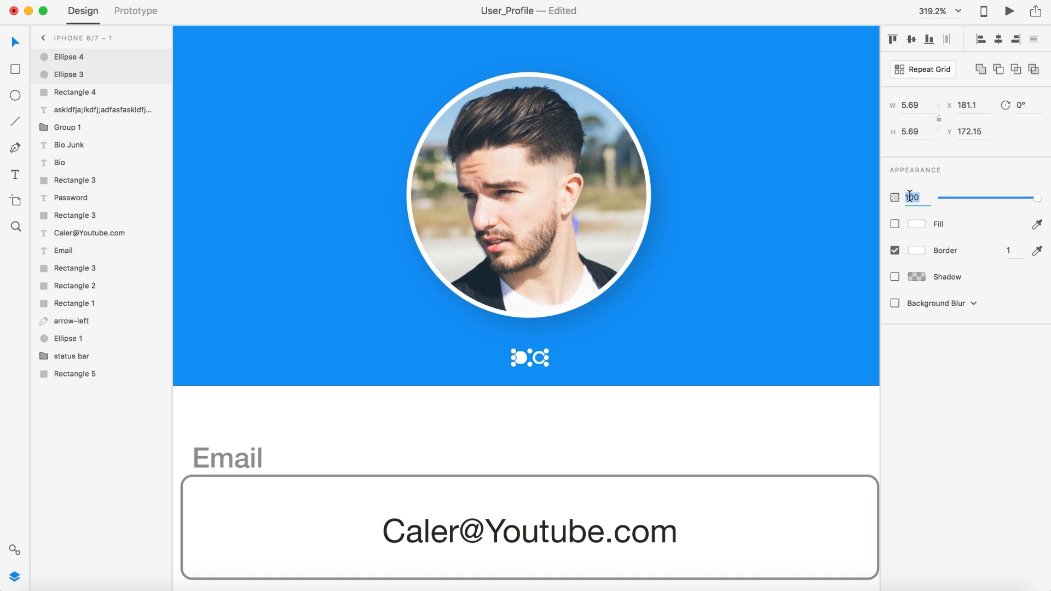
{"action": "type", "text": "40"}
{"action": "key", "text": "Return"}
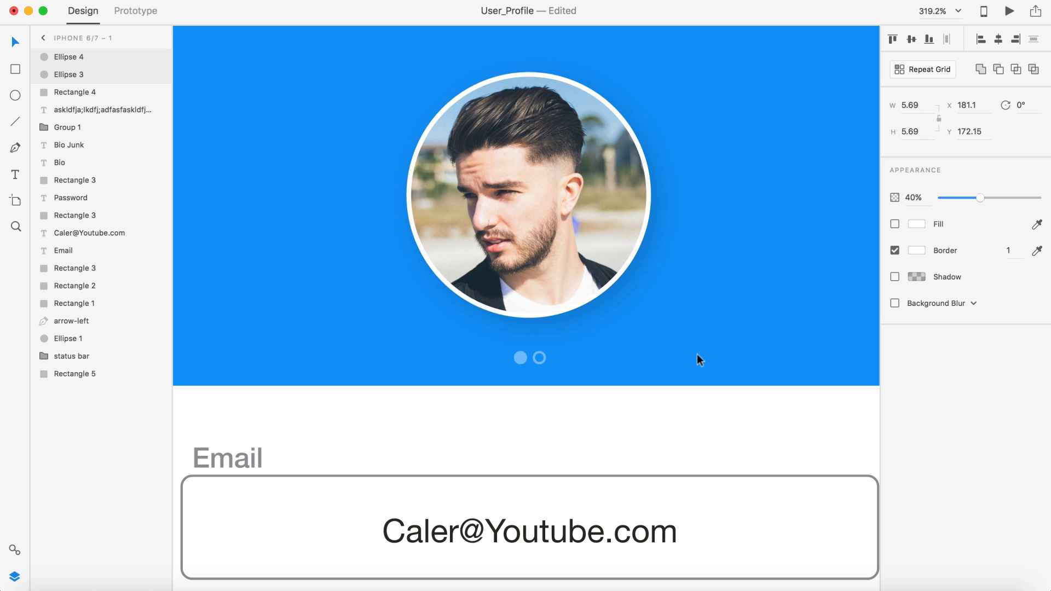
{"action": "scroll", "coordinate": [691, 364], "scroll_direction": "down", "scroll_amount": 3}
{"action": "left_click", "coordinate": [917, 196]}
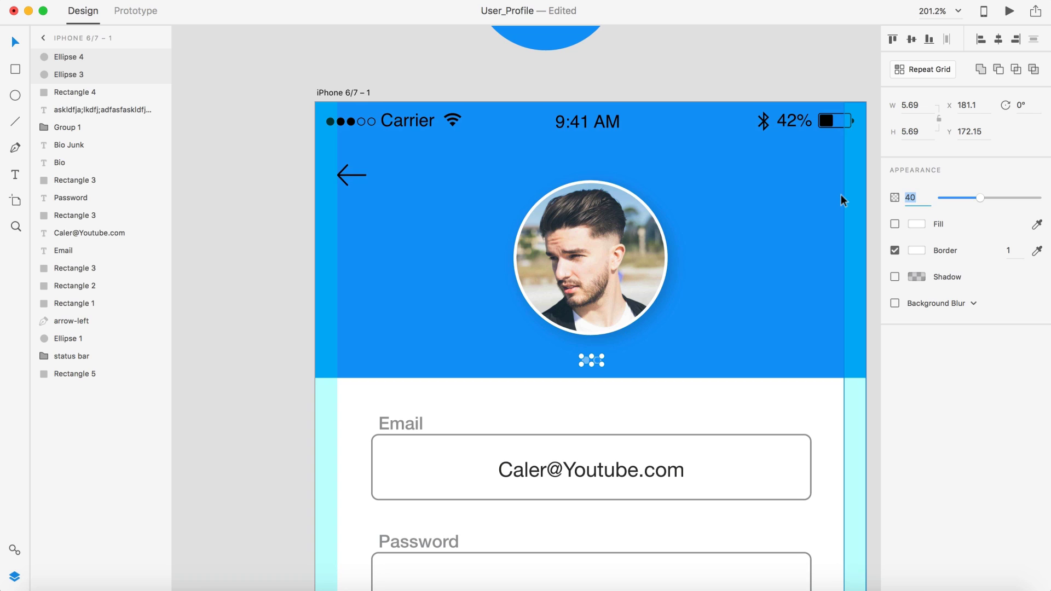
{"action": "type", "text": "60"}
{"action": "key", "text": "Return"}
{"action": "key", "text": "8"}
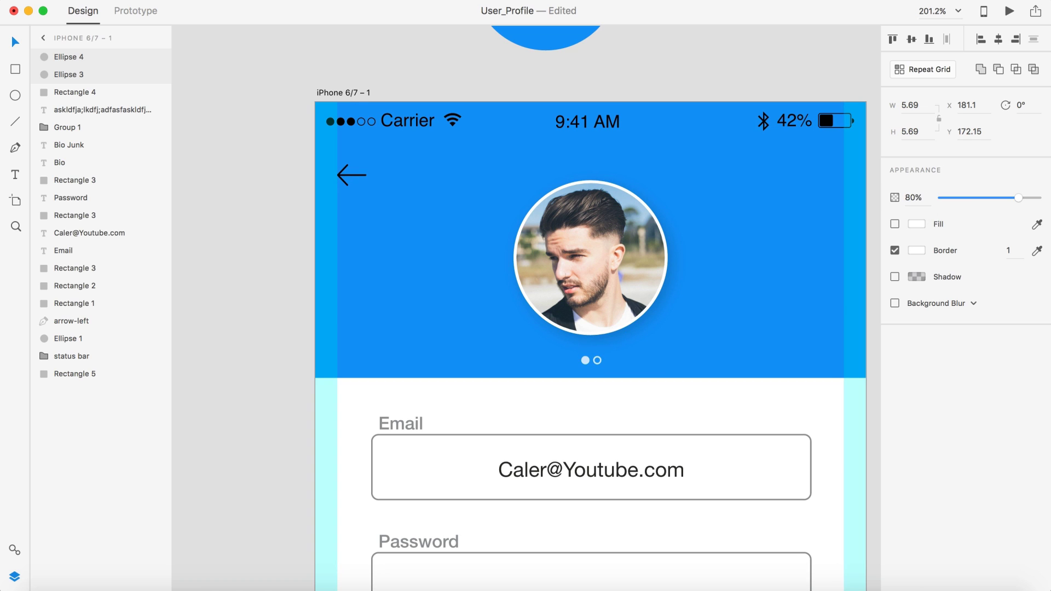
Step: Raise both page dots' opacity to 90% and finally to 100%
{"action": "left_click", "coordinate": [924, 195]}
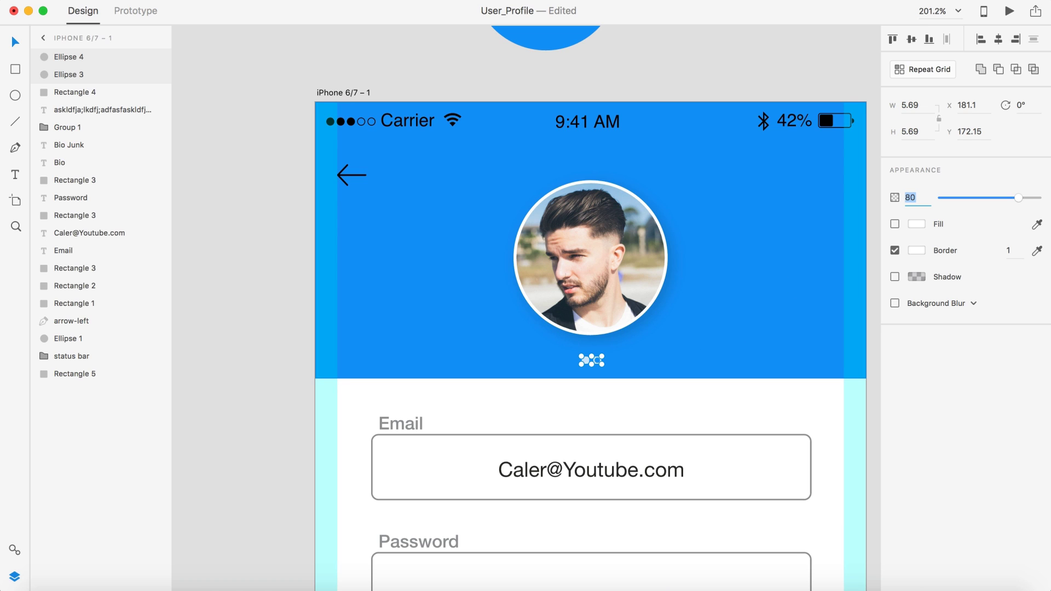
{"action": "type", "text": "90"}
{"action": "key", "text": "Return"}
{"action": "key", "text": "Escape"}
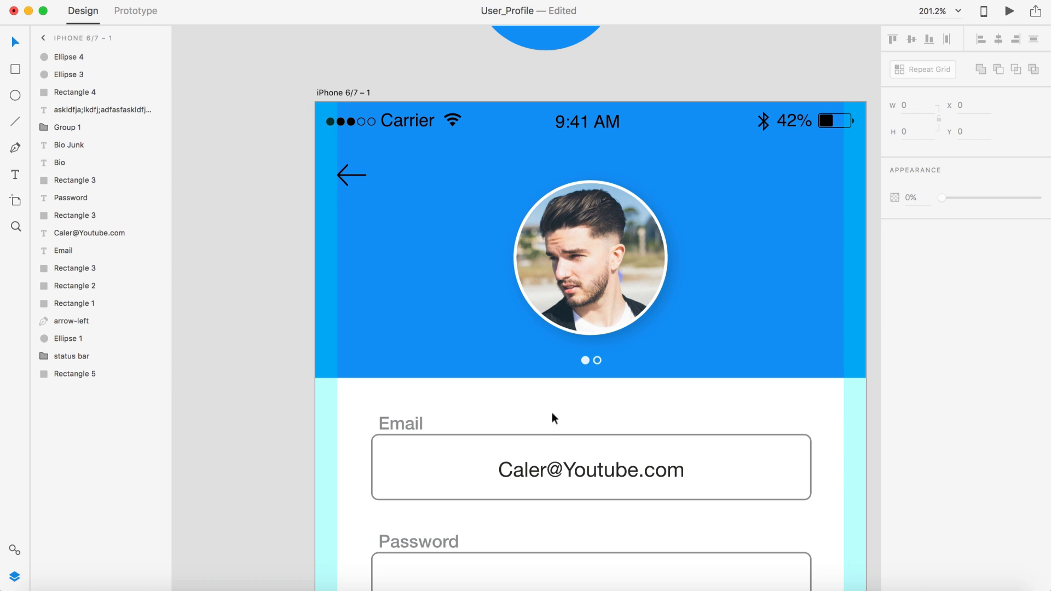
{"action": "left_click", "coordinate": [586, 357]}
{"action": "left_click", "coordinate": [597, 360], "text": "shift"}
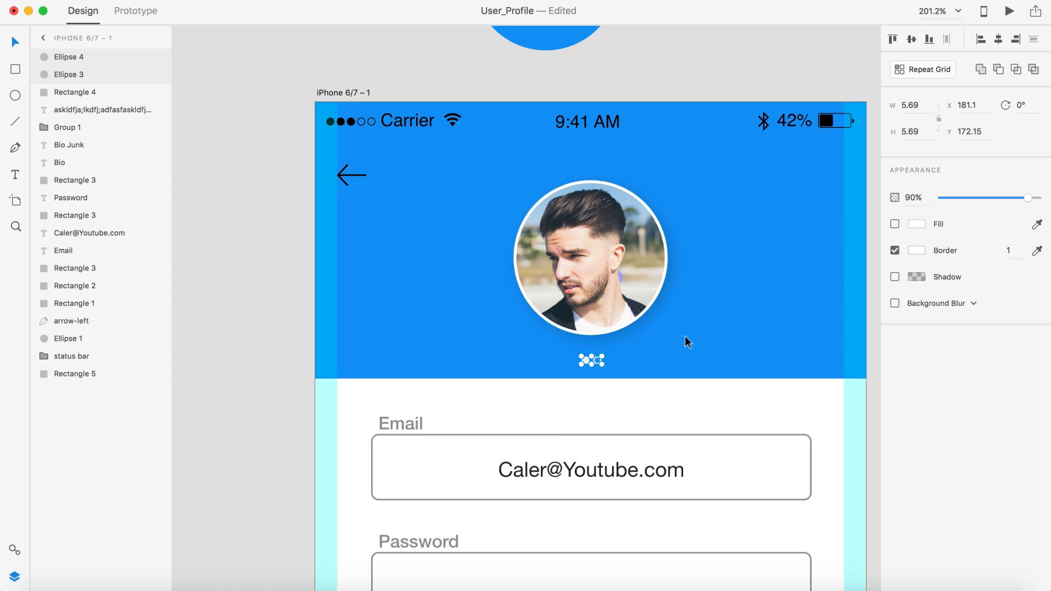
{"action": "left_click", "coordinate": [912, 197]}
{"action": "type", "text": "100"}
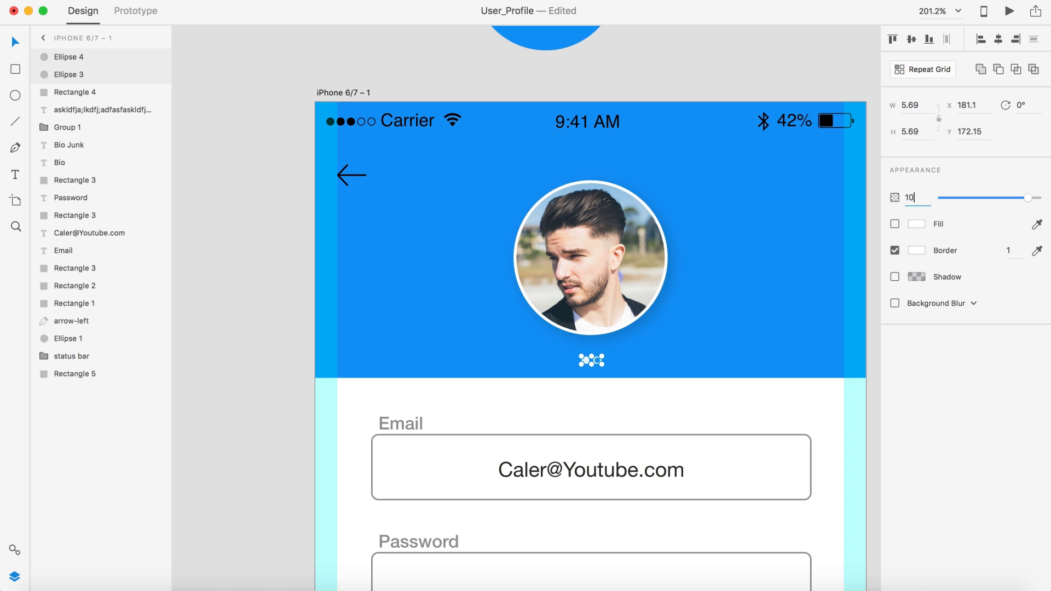
{"action": "key", "text": "Return"}
{"action": "scroll", "coordinate": [514, 414], "scroll_direction": "down", "scroll_amount": 5}
{"action": "scroll", "coordinate": [513, 415], "scroll_direction": "down", "scroll_amount": 3}
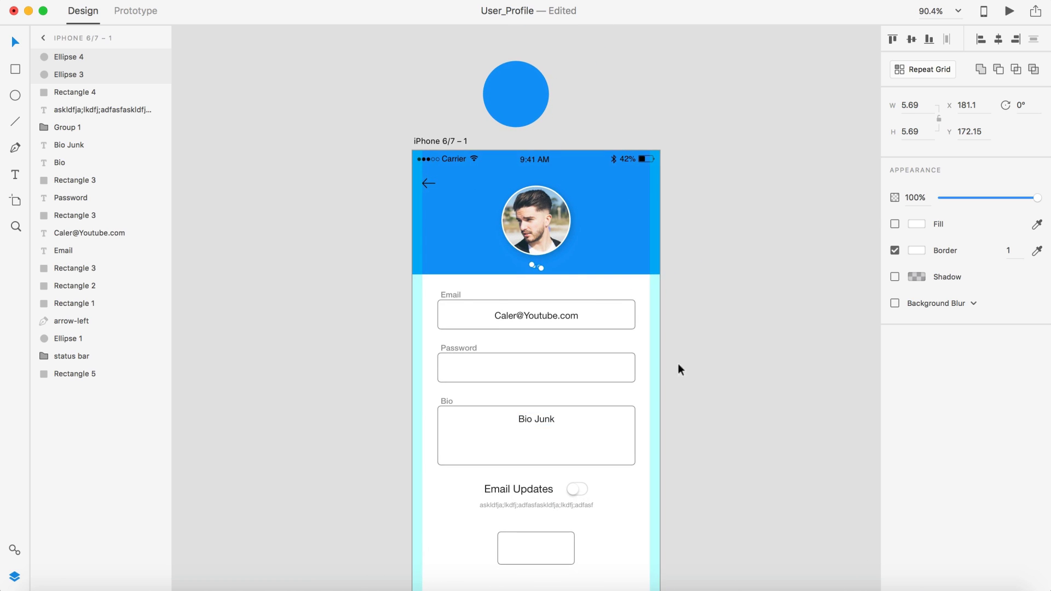
Step: Group the two cyan side stripes and name the group 'Guides'
{"action": "left_click", "coordinate": [748, 333]}
{"action": "scroll", "coordinate": [747, 334], "scroll_direction": "down", "scroll_amount": 2}
{"action": "scroll", "coordinate": [732, 258], "scroll_direction": "up", "scroll_amount": 2}
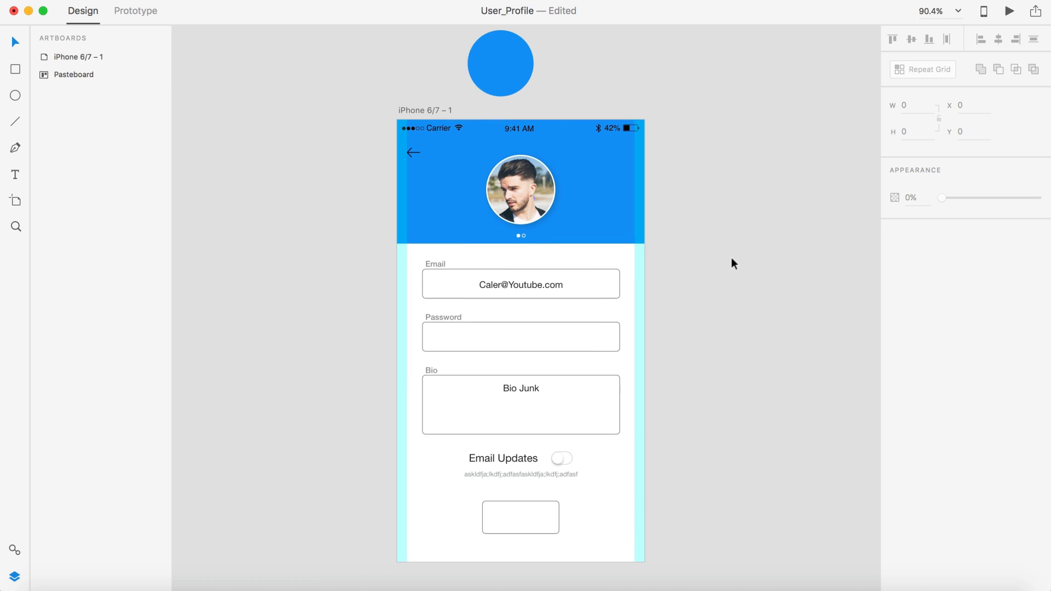
{"action": "left_click", "coordinate": [639, 277]}
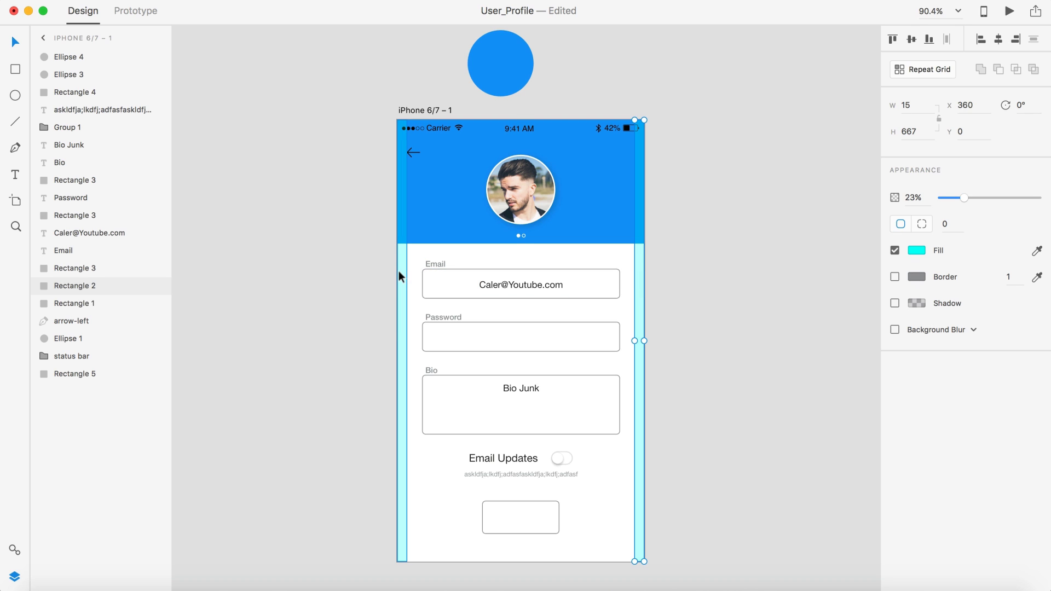
{"action": "left_click", "coordinate": [400, 270], "text": "shift"}
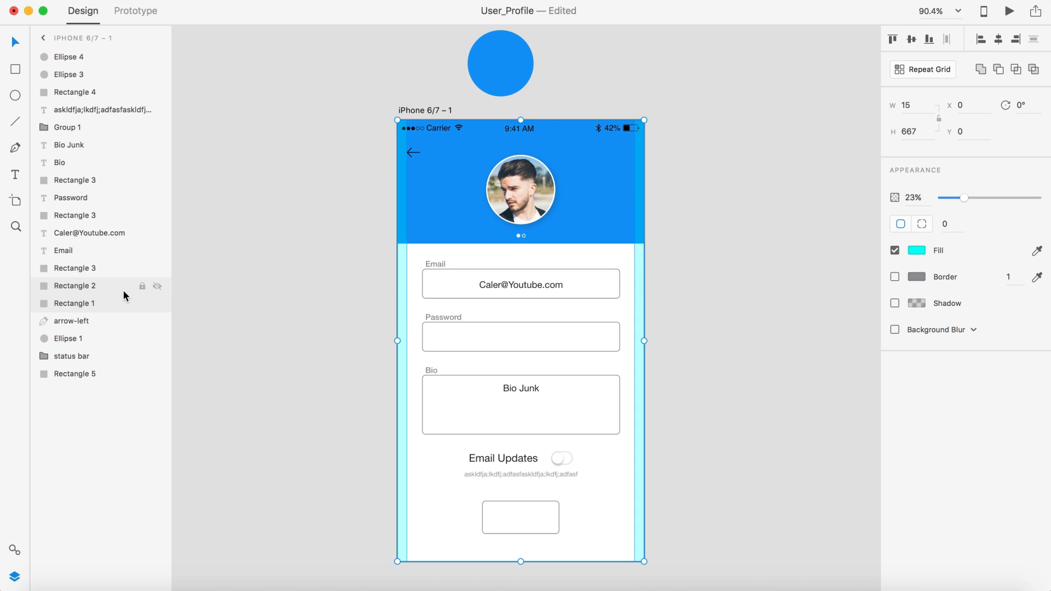
{"action": "key", "text": "super+g"}
{"action": "double_click", "coordinate": [72, 289]}
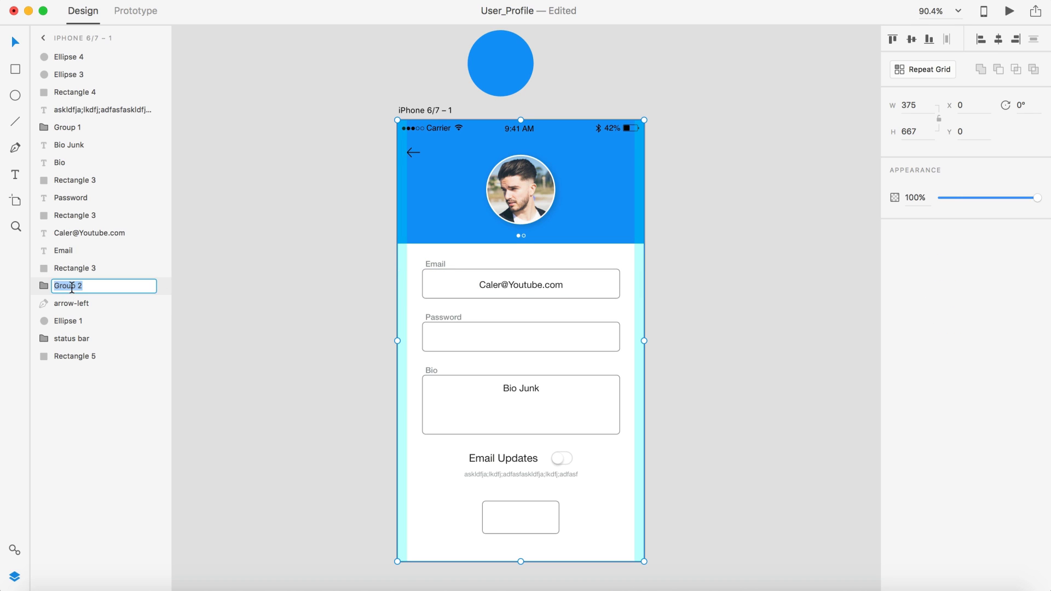
{"action": "type", "text": "Guides"}
{"action": "key", "text": "Return"}
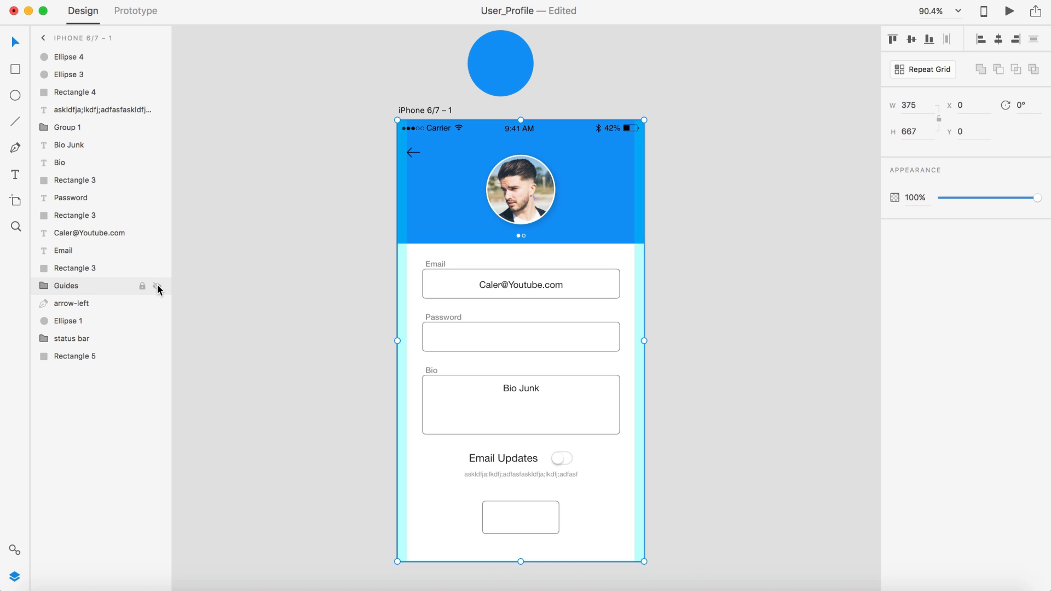
Step: Hide the Guides group so the cyan stripes no longer show
{"action": "left_click", "coordinate": [157, 286]}
{"action": "left_click", "coordinate": [273, 280]}
{"action": "scroll", "coordinate": [847, 313], "scroll_direction": "up", "scroll_amount": 3}
{"action": "scroll", "coordinate": [845, 311], "scroll_direction": "down", "scroll_amount": 3}
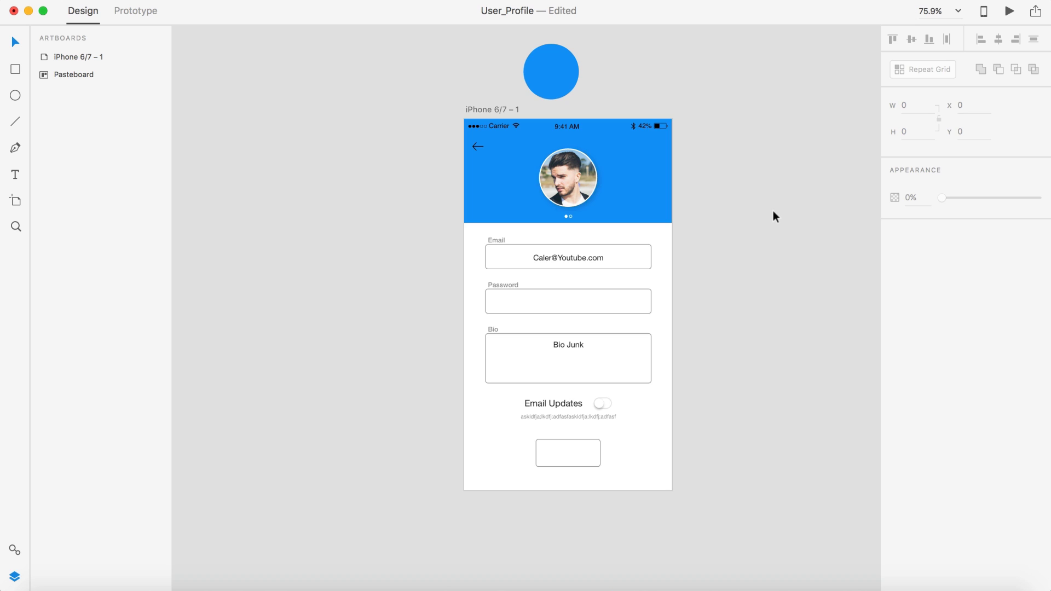
{"action": "scroll", "coordinate": [773, 213], "scroll_direction": "up", "scroll_amount": 3}
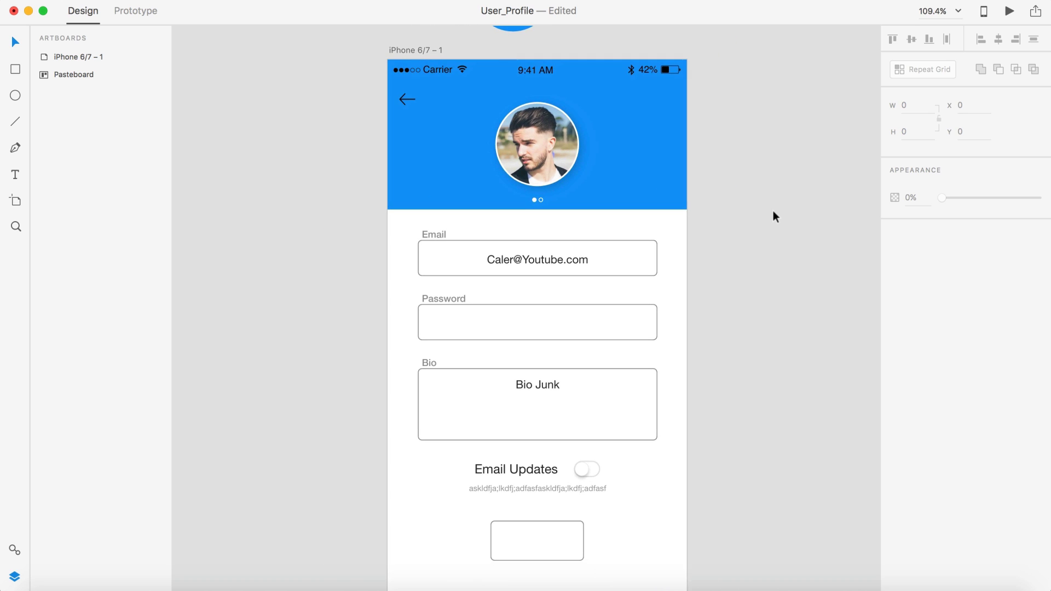
{"action": "scroll", "coordinate": [773, 212], "scroll_direction": "right", "scroll_amount": 3}
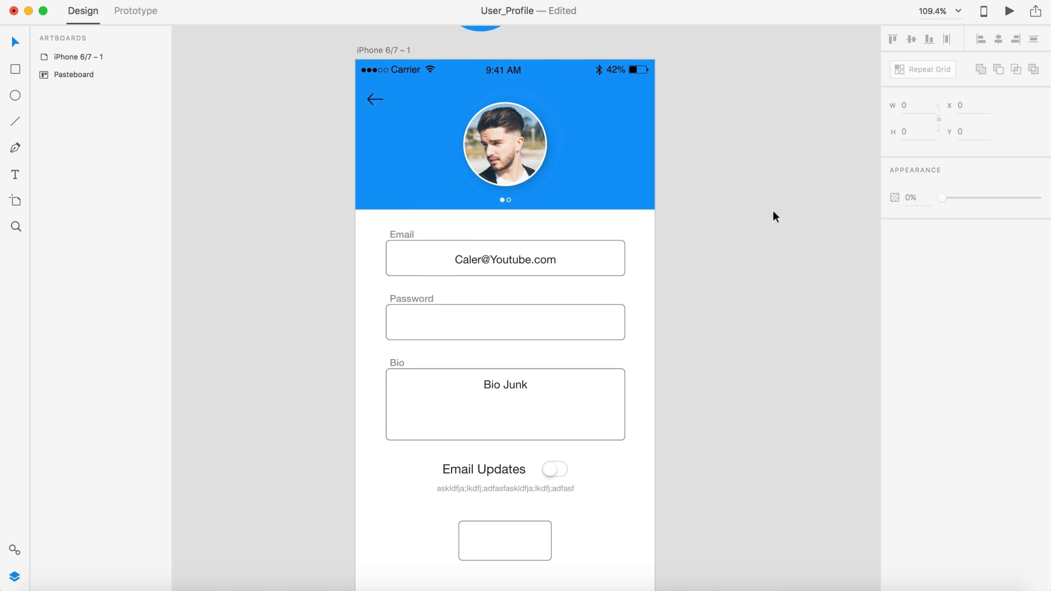
{"action": "scroll", "coordinate": [773, 210], "scroll_direction": "down", "scroll_amount": 1}
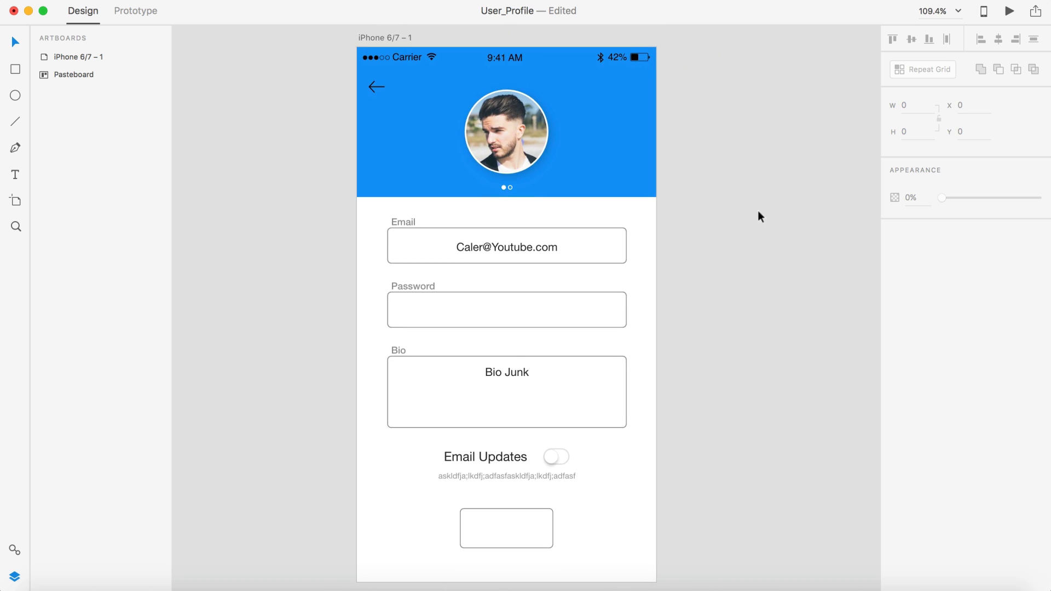
{"action": "left_click", "coordinate": [616, 241]}
{"action": "left_click", "coordinate": [606, 309], "text": "shift"}
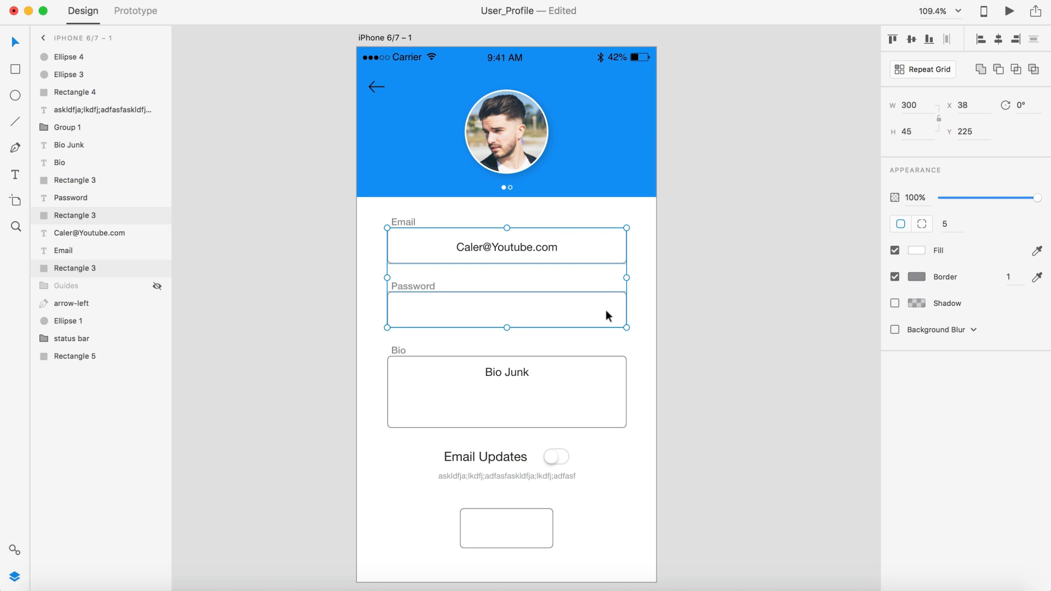
{"action": "left_click", "coordinate": [609, 361], "text": "shift"}
{"action": "left_click", "coordinate": [953, 224]}
{"action": "type", "text": "0"}
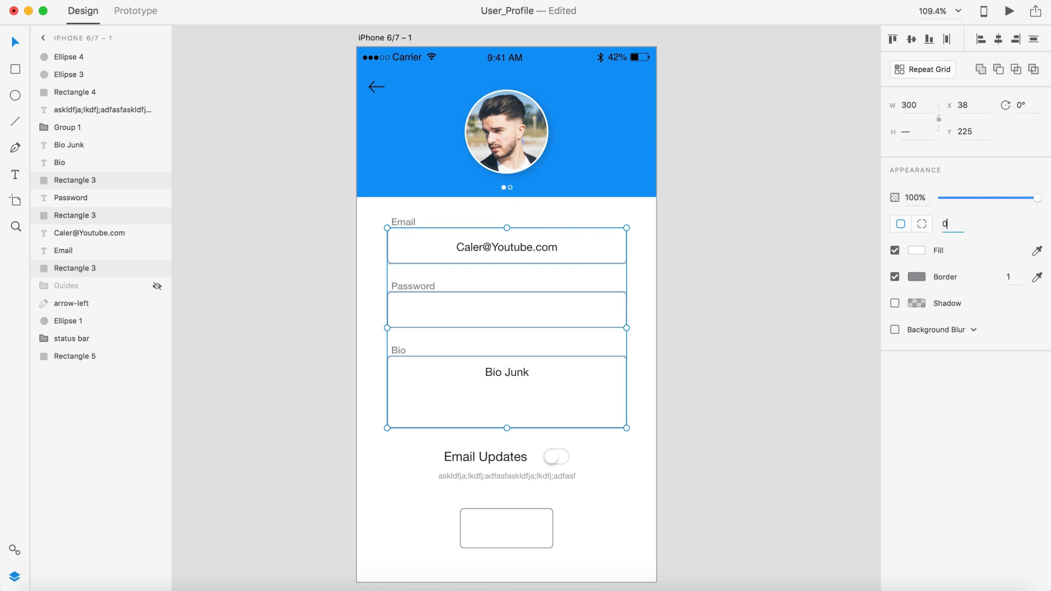
{"action": "key", "text": "Return"}
{"action": "left_click", "coordinate": [737, 240]}
{"action": "scroll", "coordinate": [737, 257], "scroll_direction": "down", "scroll_amount": 5}
{"action": "scroll", "coordinate": [737, 258], "scroll_direction": "down", "scroll_amount": 5}
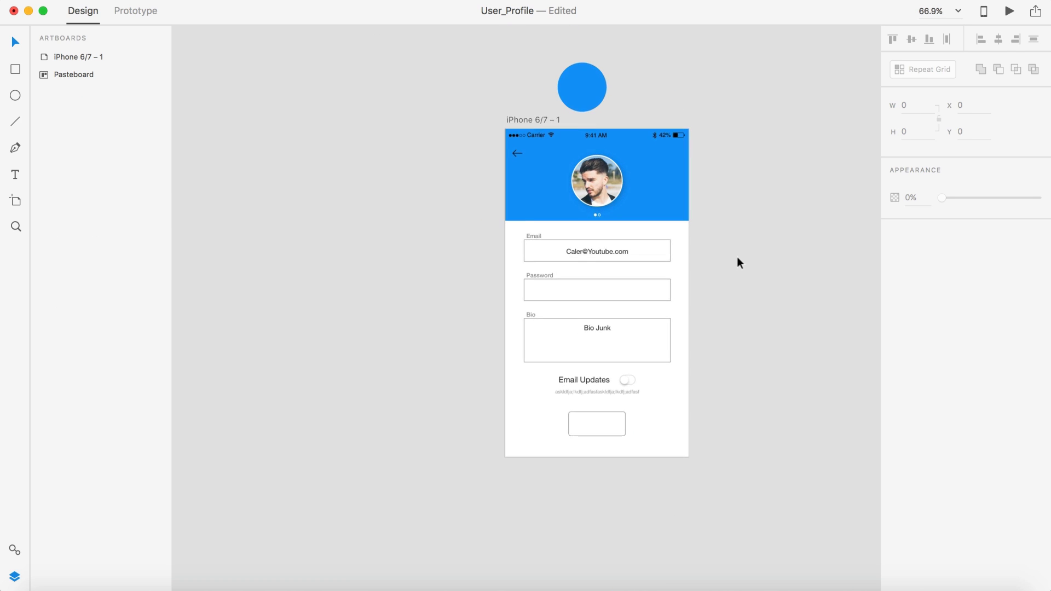
{"action": "scroll", "coordinate": [737, 258], "scroll_direction": "up", "scroll_amount": 1}
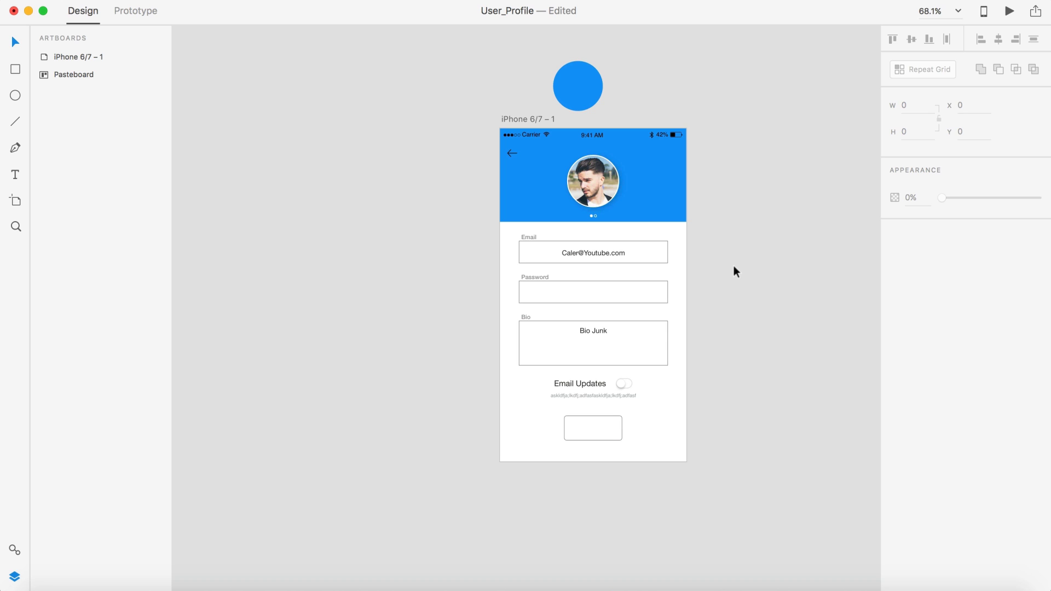
{"action": "scroll", "coordinate": [734, 267], "scroll_direction": "down", "scroll_amount": 2}
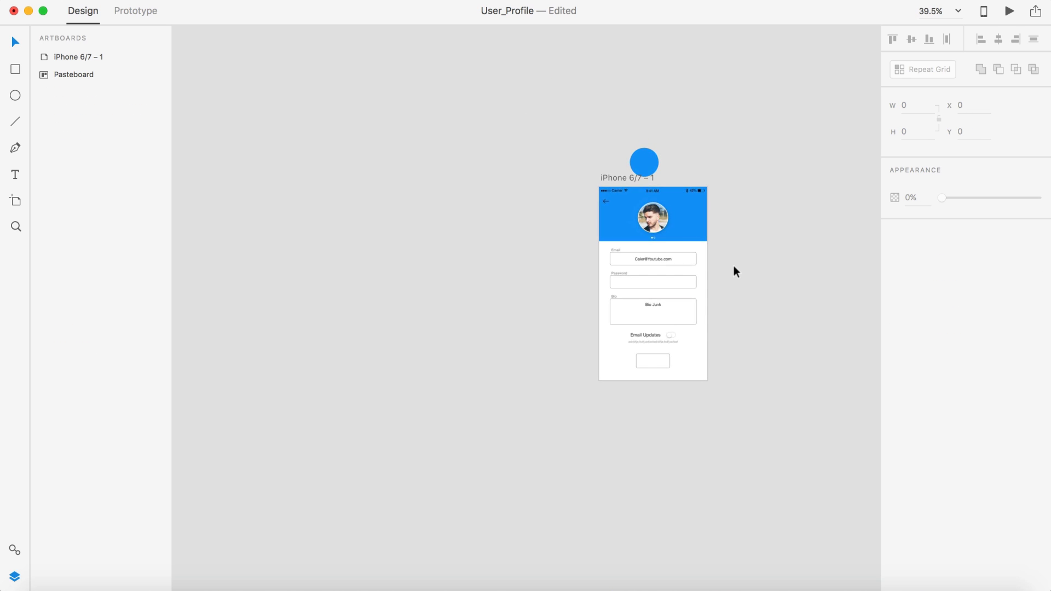
{"action": "scroll", "coordinate": [734, 266], "scroll_direction": "up", "scroll_amount": 4}
{"action": "scroll", "coordinate": [733, 267], "scroll_direction": "up", "scroll_amount": 3}
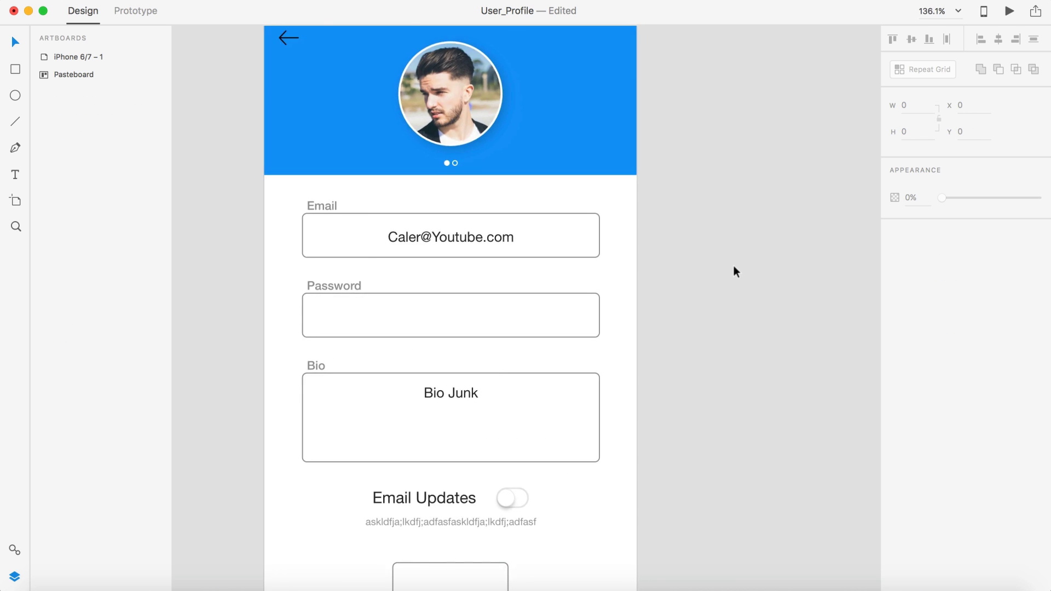
{"action": "scroll", "coordinate": [734, 266], "scroll_direction": "down", "scroll_amount": 2}
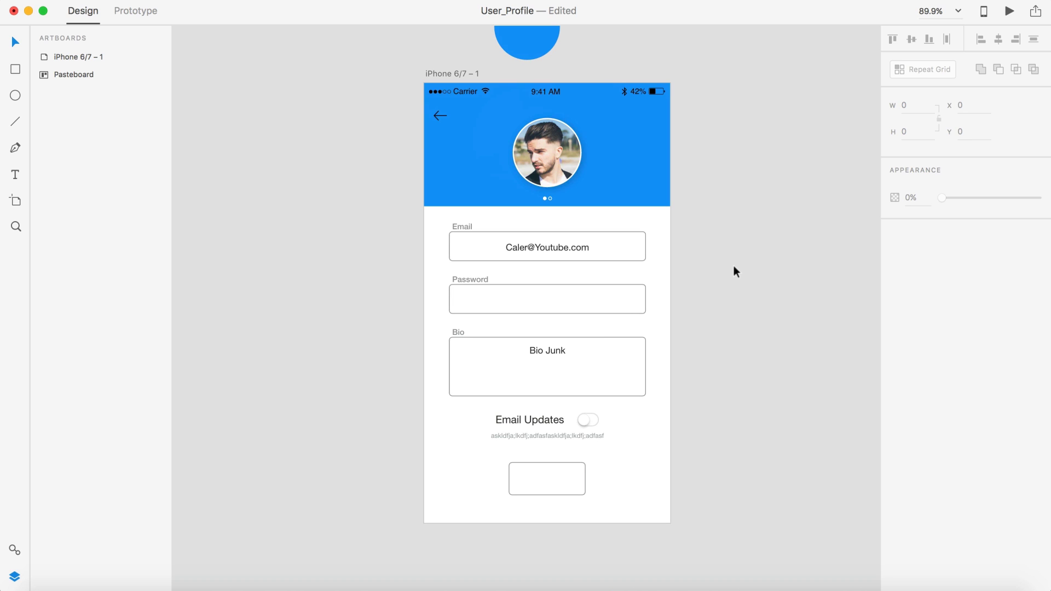
{"action": "left_click", "coordinate": [628, 250]}
{"action": "scroll", "coordinate": [815, 223], "scroll_direction": "up", "scroll_amount": 3}
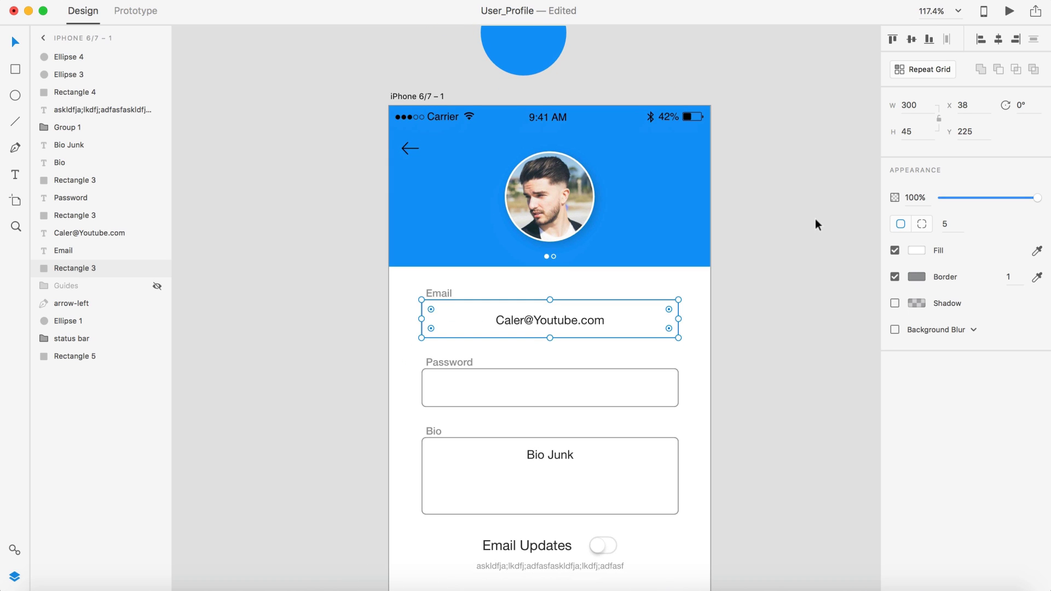
Step: Set the Email box's border colour to dark #2C2C29
{"action": "left_click", "coordinate": [915, 277]}
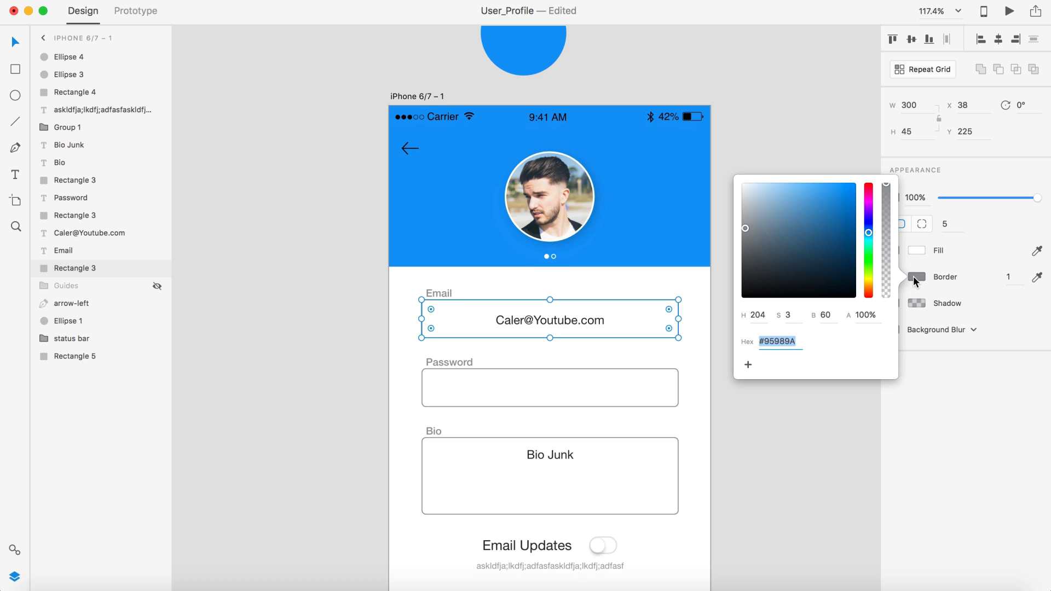
{"action": "type", "text": "2c2c29"}
{"action": "key", "text": "Return"}
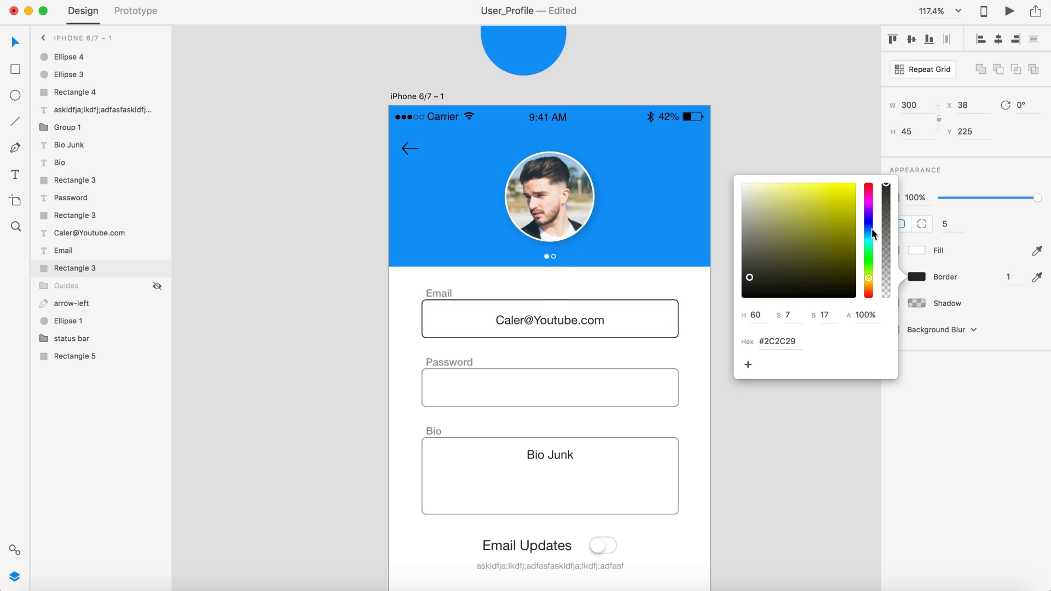
{"action": "left_click", "coordinate": [797, 120]}
{"action": "scroll", "coordinate": [796, 165], "scroll_direction": "down", "scroll_amount": 1}
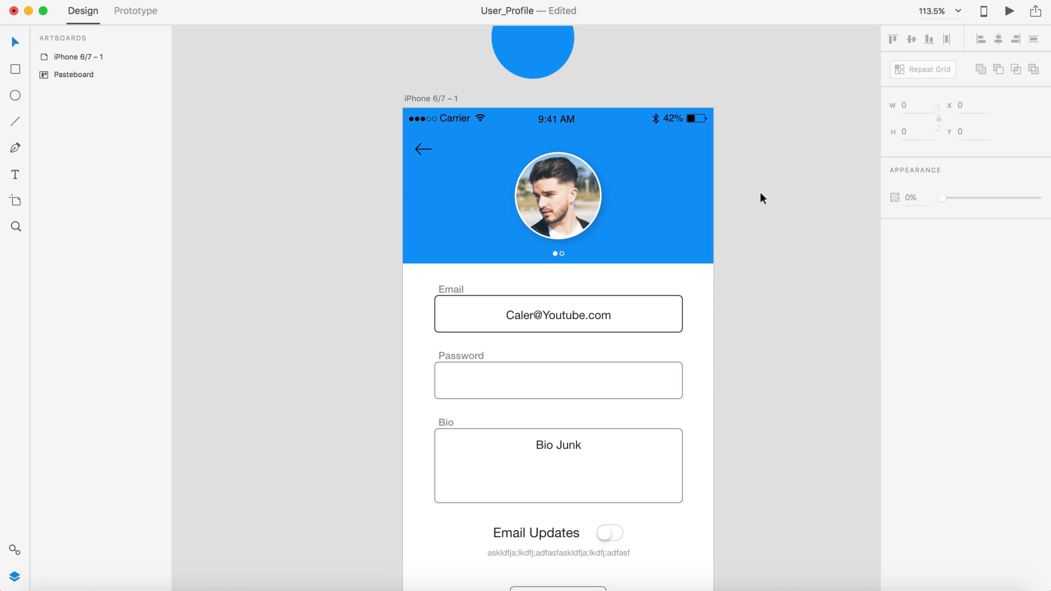
Step: Give the Email box's border the blue circle's colour with the eyedropper
{"action": "left_click", "coordinate": [628, 315]}
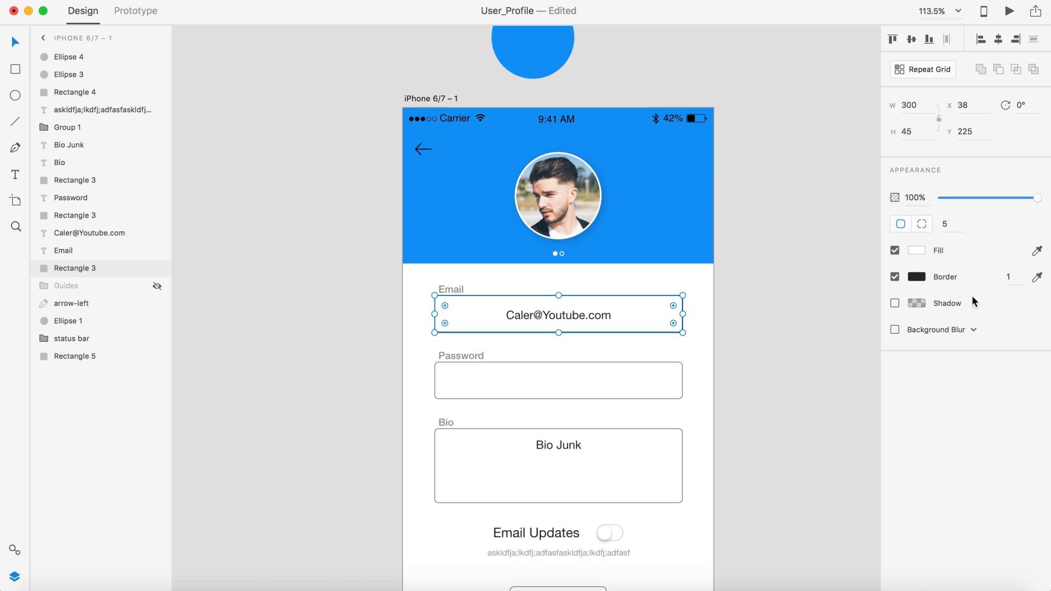
{"action": "left_click", "coordinate": [1036, 277]}
{"action": "left_click", "coordinate": [545, 55]}
{"action": "left_click", "coordinate": [797, 196]}
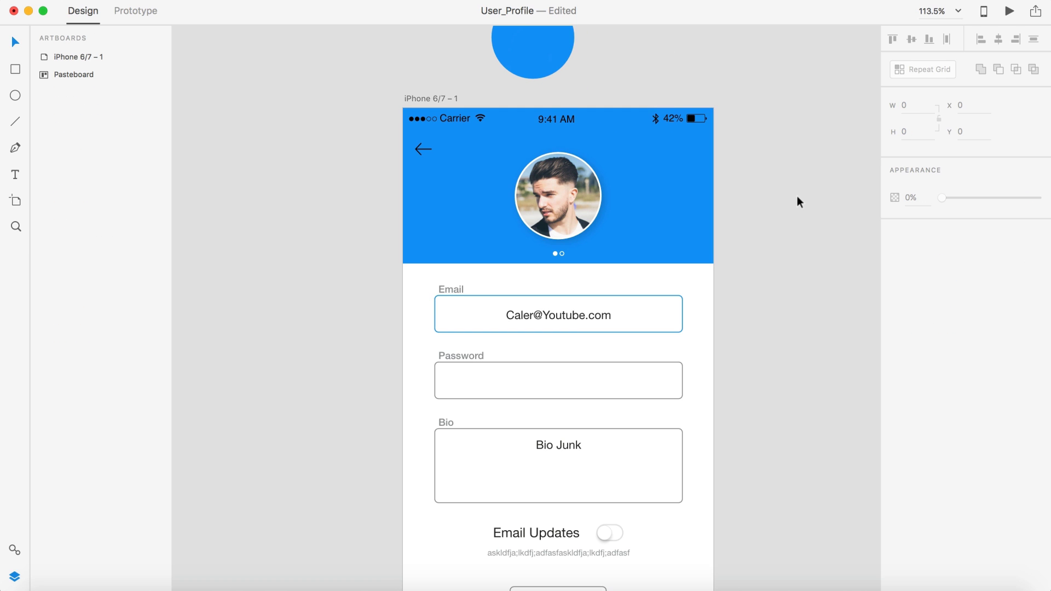
{"action": "scroll", "coordinate": [797, 196], "scroll_direction": "down", "scroll_amount": 3}
{"action": "scroll", "coordinate": [797, 196], "scroll_direction": "up", "scroll_amount": 3}
{"action": "scroll", "coordinate": [797, 196], "scroll_direction": "down", "scroll_amount": 2}
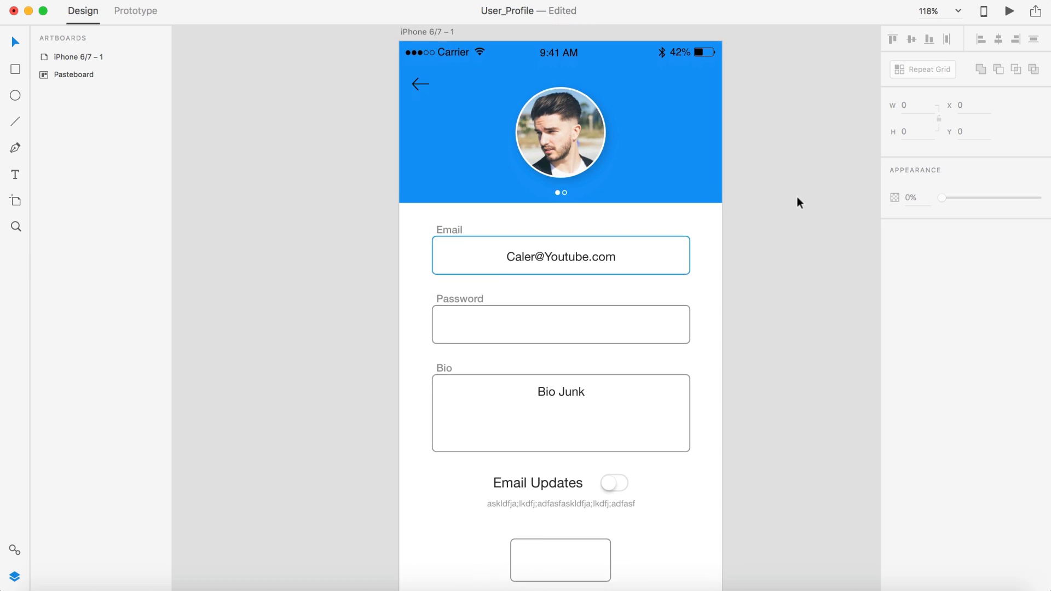
Step: Colour the email address text blue to match the circle
{"action": "left_click", "coordinate": [566, 255]}
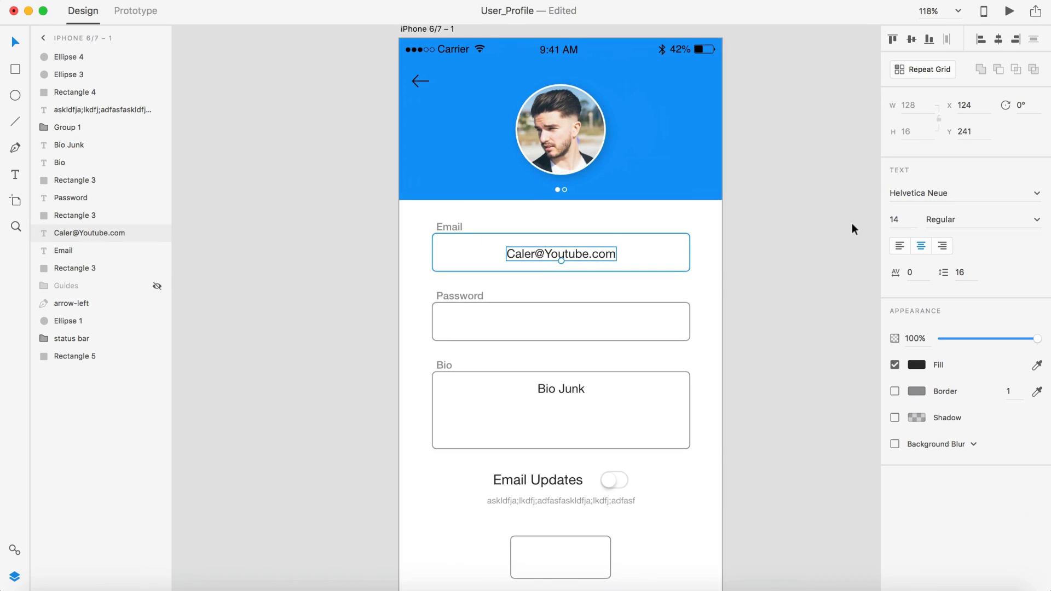
{"action": "left_click", "coordinate": [597, 67]}
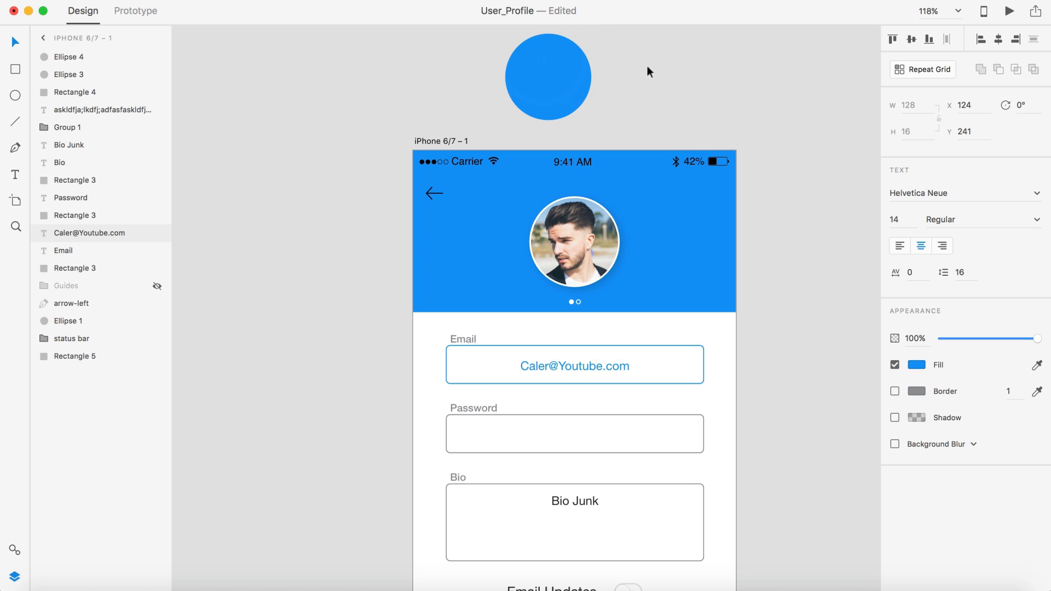
{"action": "scroll", "coordinate": [747, 71], "scroll_direction": "down", "scroll_amount": 3}
{"action": "scroll", "coordinate": [746, 83], "scroll_direction": "down", "scroll_amount": 5}
{"action": "scroll", "coordinate": [746, 83], "scroll_direction": "up", "scroll_amount": 4}
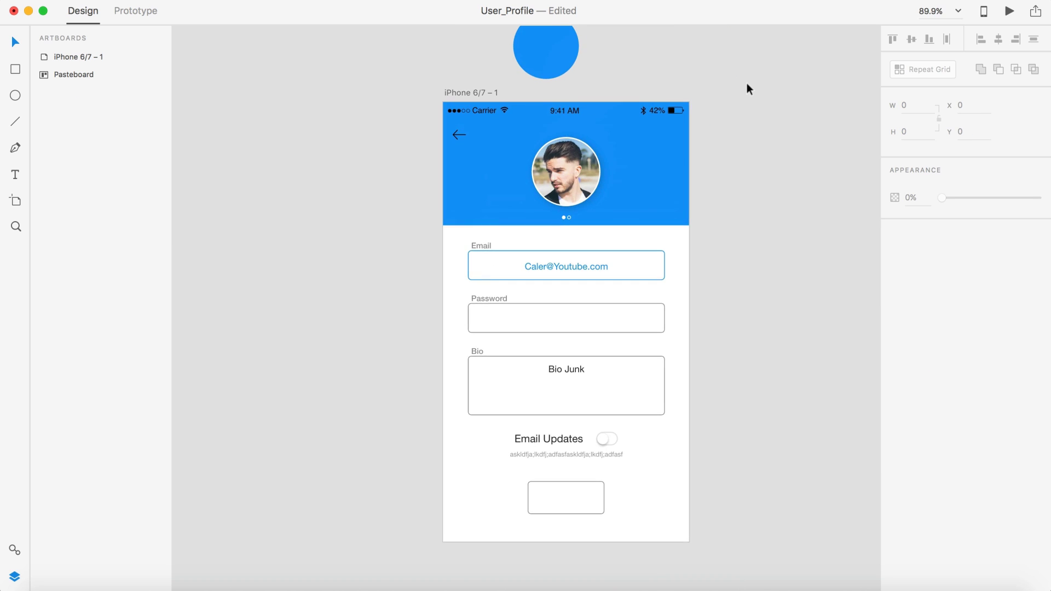
Step: Change the email address text's fill to dark charcoal #2C2C29
{"action": "left_click", "coordinate": [580, 265]}
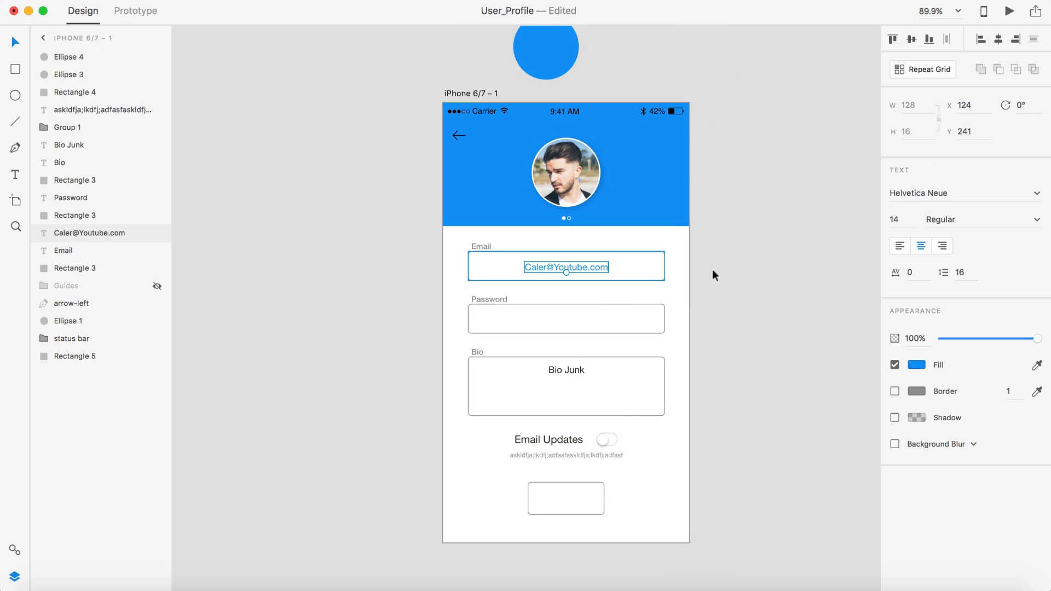
{"action": "left_click", "coordinate": [915, 364]}
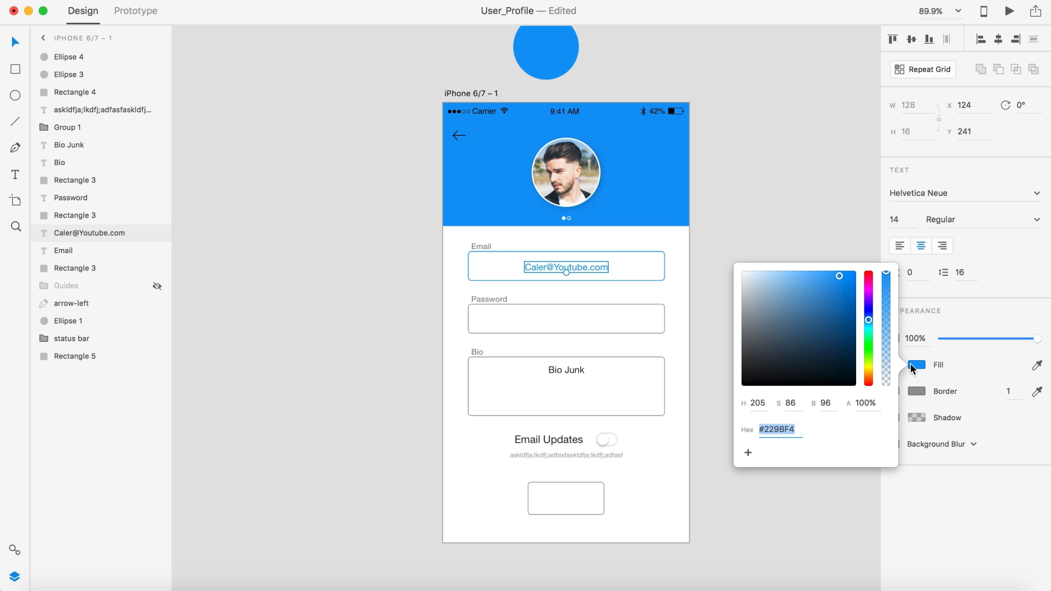
{"action": "type", "text": "2c2c29"}
{"action": "key", "text": "Return"}
{"action": "left_click", "coordinate": [702, 51]}
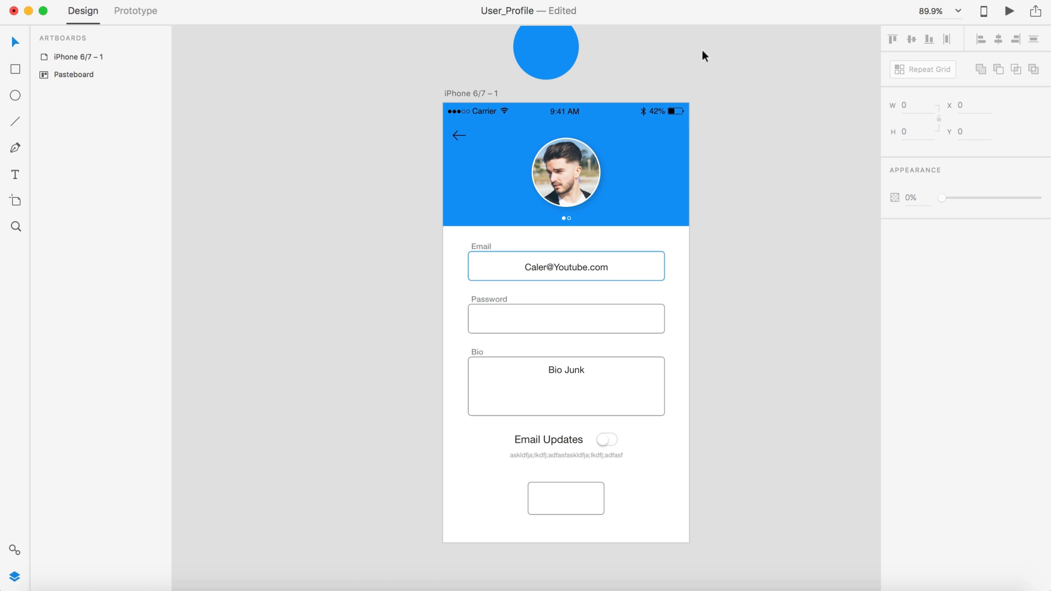
Step: Duplicate the blue circle beside it and fill the copy with #2C2C29
{"action": "left_click_drag", "start_coordinate": [531, 51], "coordinate": [628, 53]}
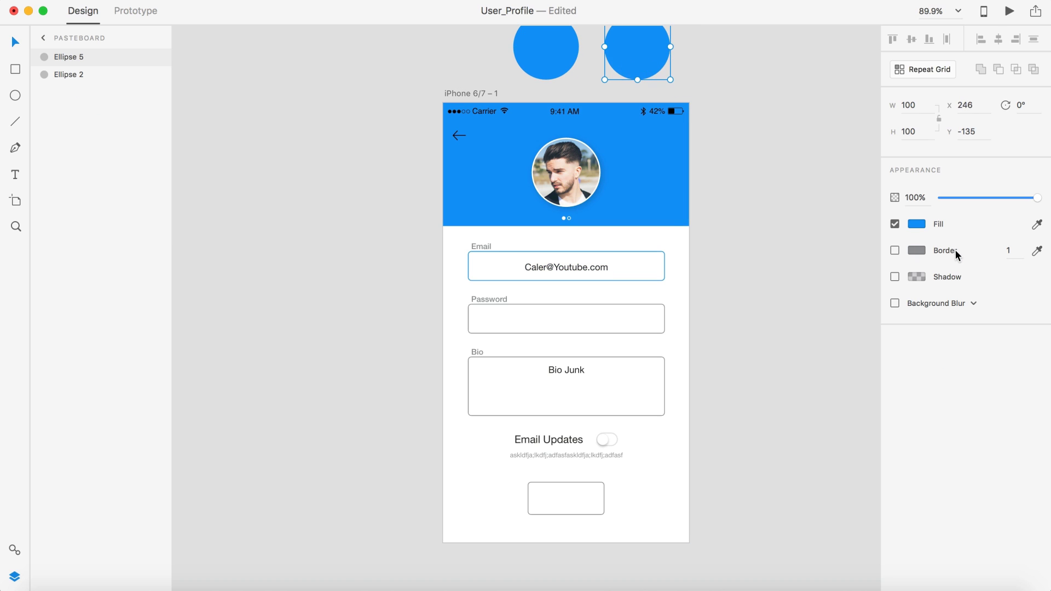
{"action": "left_click", "coordinate": [913, 224]}
{"action": "type", "text": "2c2c29"}
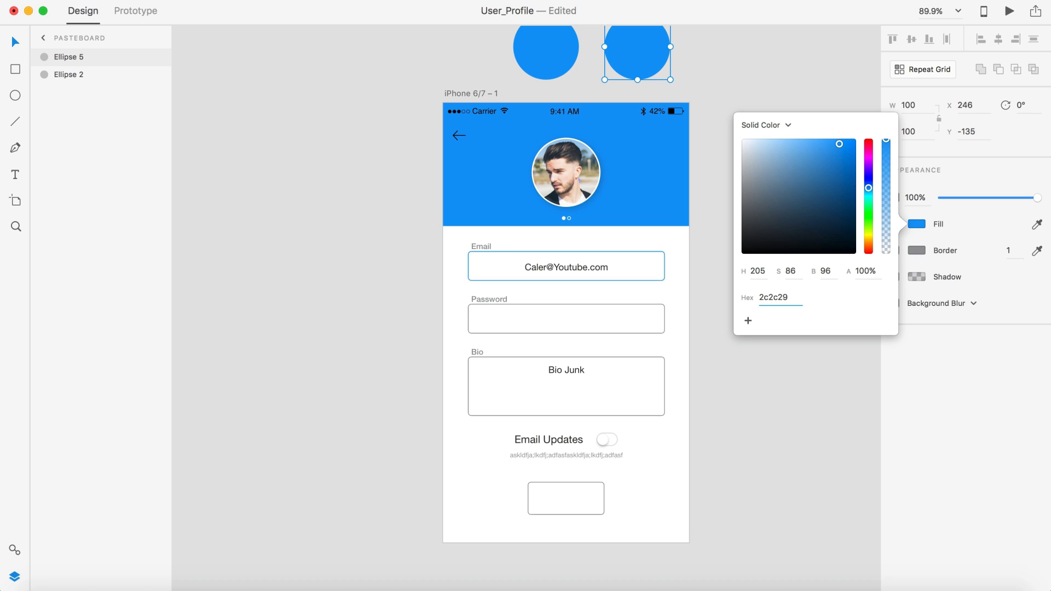
{"action": "key", "text": "Return"}
{"action": "left_click", "coordinate": [774, 70]}
{"action": "left_click_drag", "start_coordinate": [643, 53], "coordinate": [635, 53]}
{"action": "left_click", "coordinate": [692, 168]}
Step: Move the Email label off the artboard onto the pasteboard
{"action": "scroll", "coordinate": [669, 265], "scroll_direction": "up", "scroll_amount": 3}
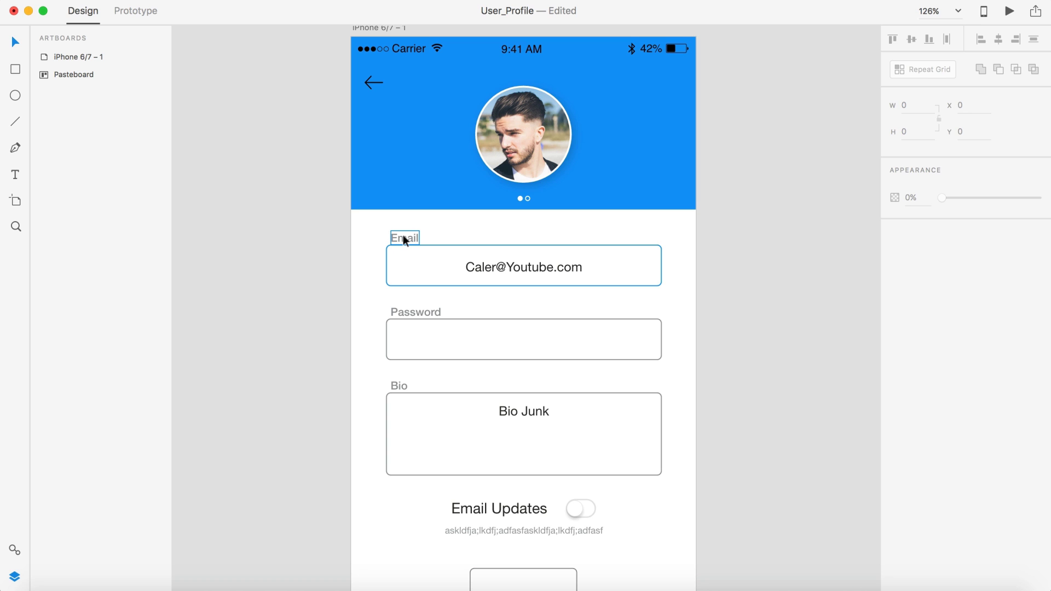
{"action": "left_click_drag", "start_coordinate": [403, 234], "coordinate": [773, 53]}
{"action": "left_click", "coordinate": [764, 120]}
{"action": "scroll", "coordinate": [764, 120], "scroll_direction": "down", "scroll_amount": 1}
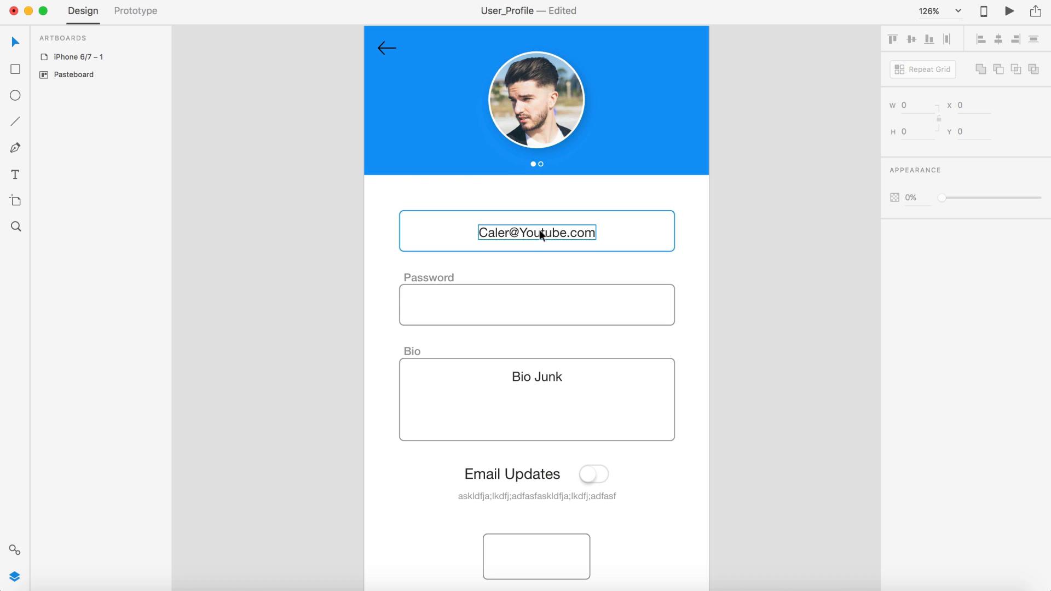
{"action": "scroll", "coordinate": [811, 275], "scroll_direction": "up", "scroll_amount": 1}
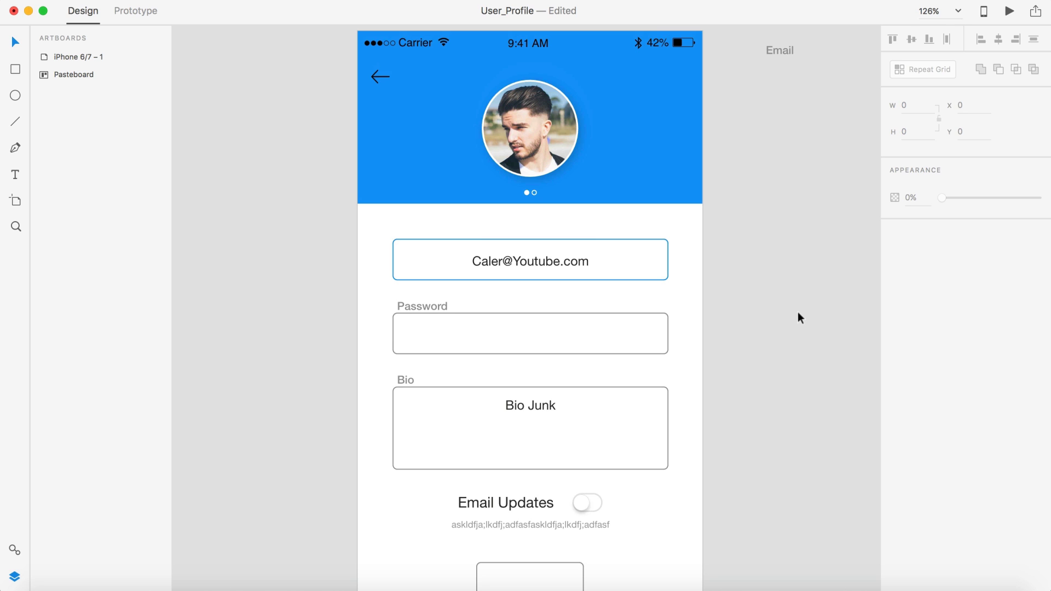
{"action": "scroll", "coordinate": [798, 318], "scroll_direction": "down", "scroll_amount": 3}
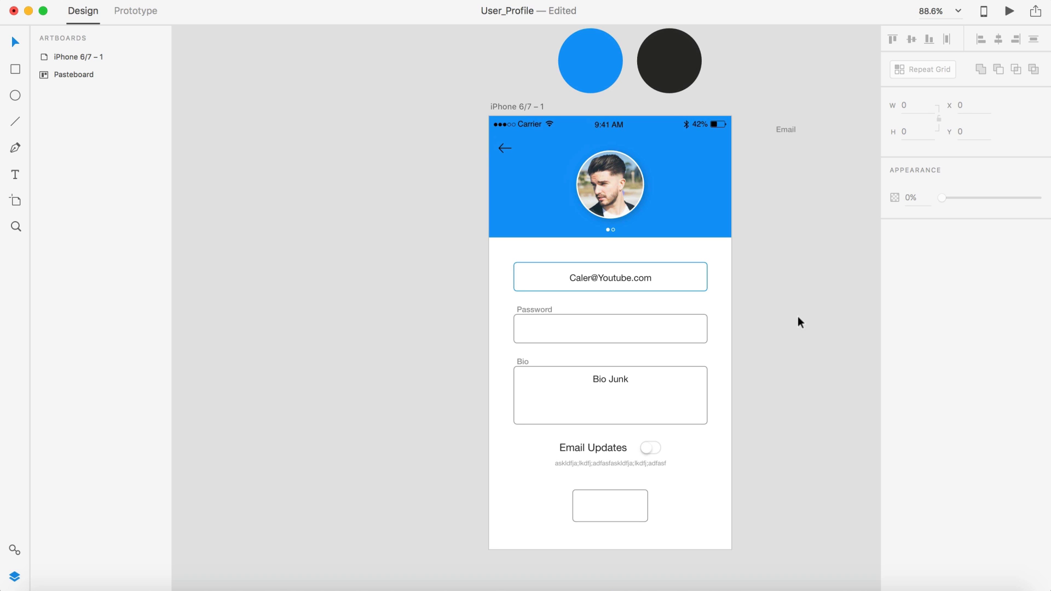
{"action": "scroll", "coordinate": [797, 316], "scroll_direction": "up", "scroll_amount": 5}
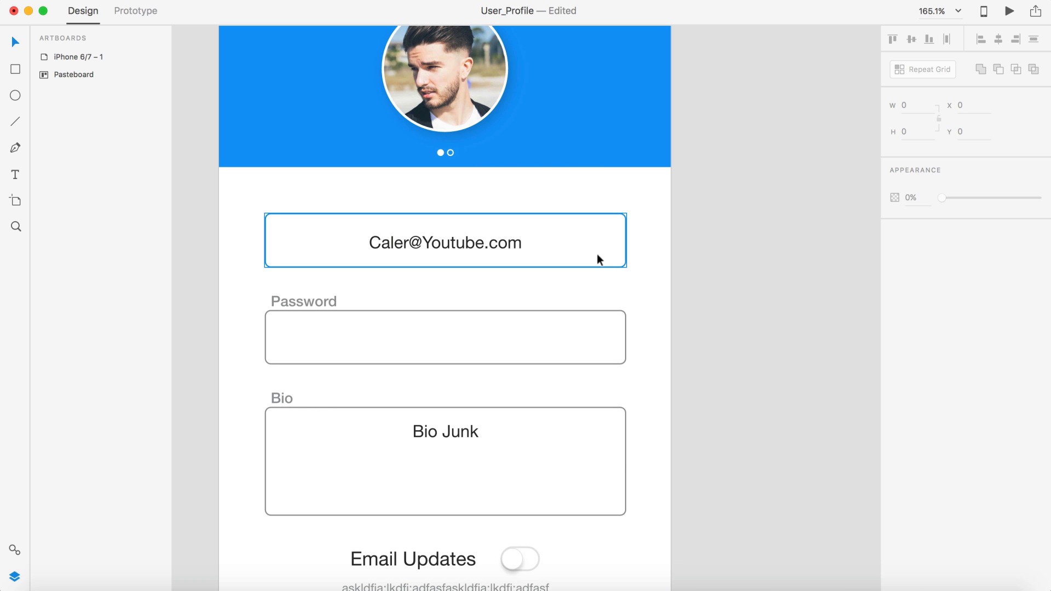
{"action": "scroll", "coordinate": [788, 281], "scroll_direction": "down", "scroll_amount": 3}
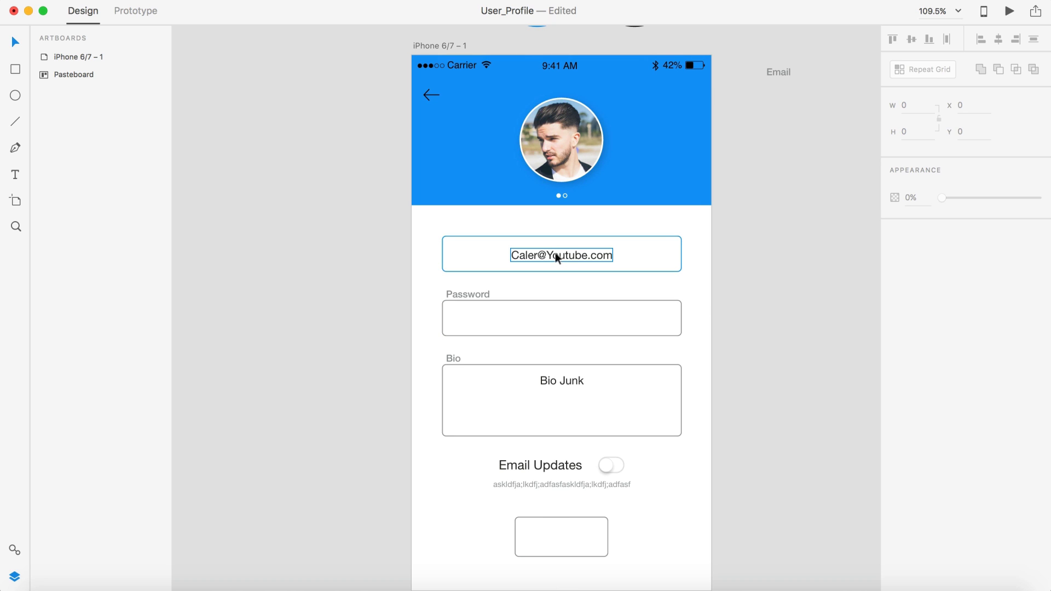
{"action": "scroll", "coordinate": [556, 258], "scroll_direction": "up", "scroll_amount": 3}
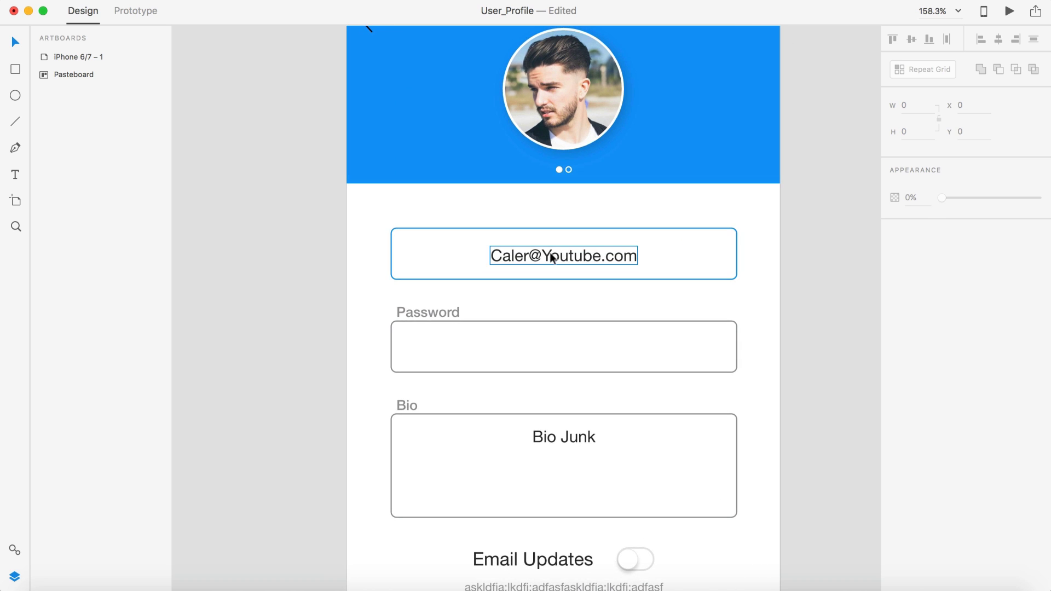
Step: Shift the email address text right within its field to X 195, Y 240
{"action": "left_click_drag", "start_coordinate": [557, 258], "coordinate": [631, 255]}
{"action": "scroll", "coordinate": [718, 254], "scroll_direction": "up", "scroll_amount": 5}
{"action": "left_click_drag", "start_coordinate": [700, 264], "coordinate": [702, 264]}
{"action": "scroll", "coordinate": [701, 263], "scroll_direction": "down", "scroll_amount": 5}
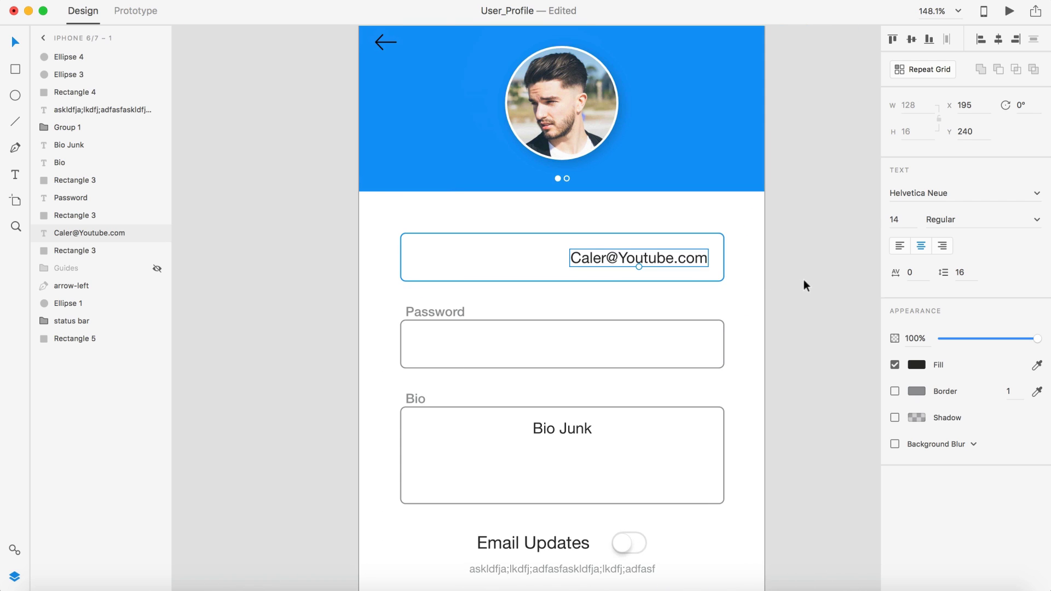
Step: Place the grey Email label inside the left side of the Email field box
{"action": "left_click", "coordinate": [804, 279]}
{"action": "scroll", "coordinate": [803, 281], "scroll_direction": "down", "scroll_amount": 3}
{"action": "scroll", "coordinate": [803, 282], "scroll_direction": "right", "scroll_amount": 1}
{"action": "left_click_drag", "start_coordinate": [821, 111], "coordinate": [554, 270]}
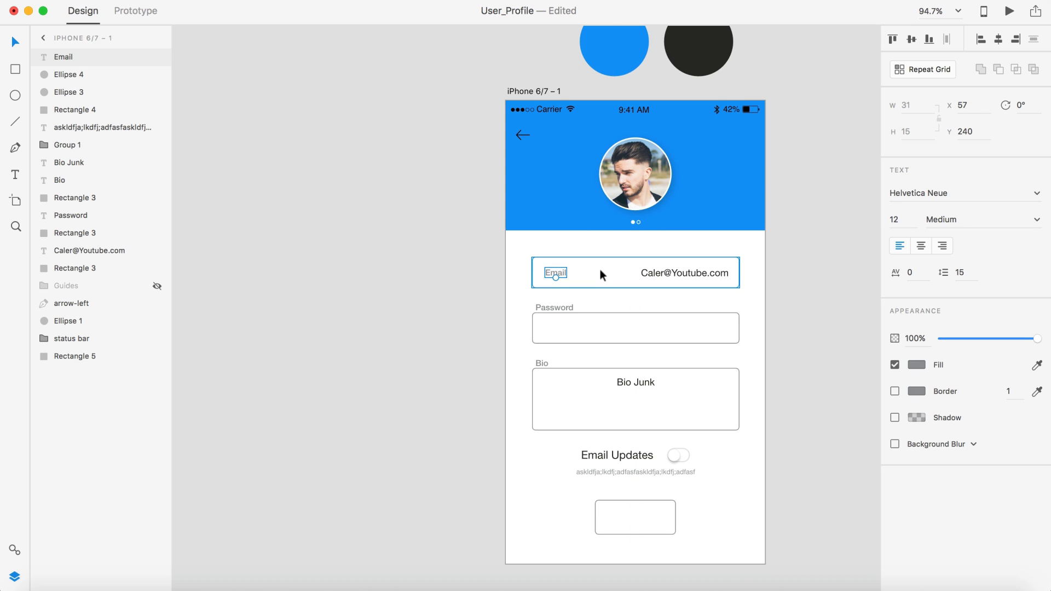
{"action": "left_click", "coordinate": [681, 268]}
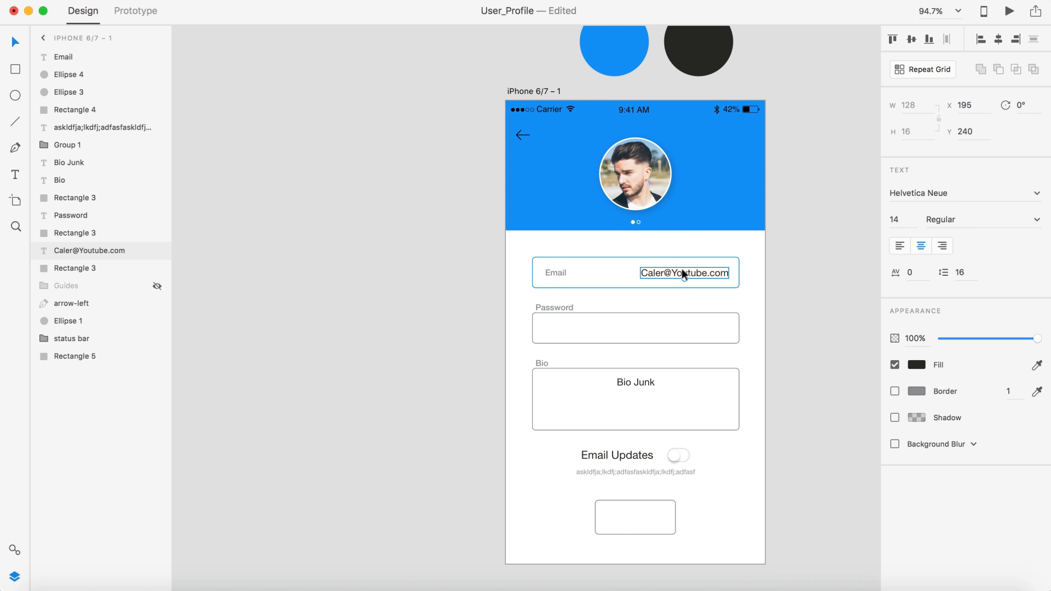
{"action": "left_click", "coordinate": [555, 273]}
{"action": "scroll", "coordinate": [555, 275], "scroll_direction": "up", "scroll_amount": 5}
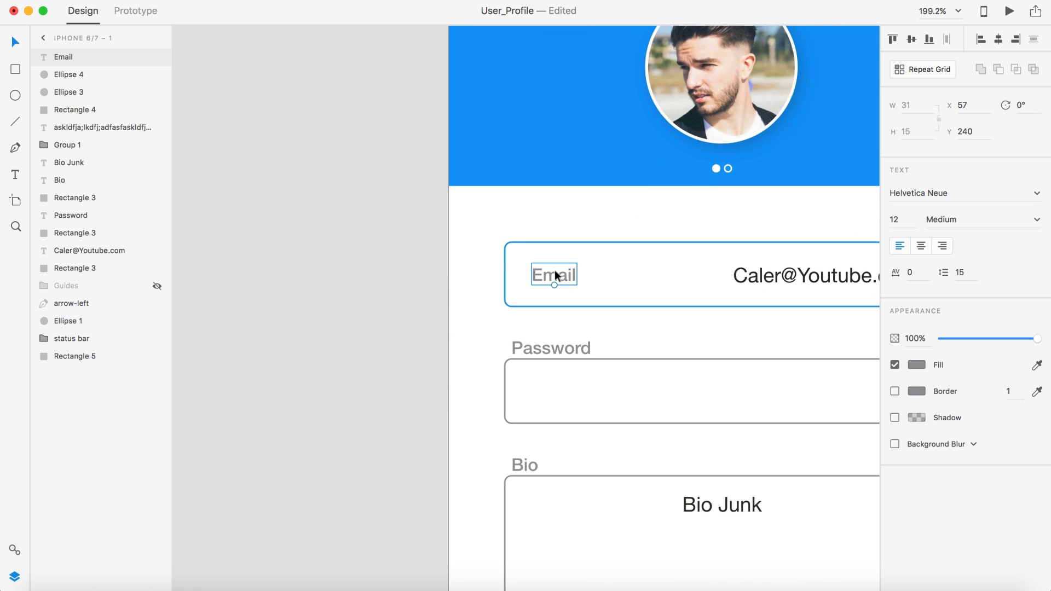
{"action": "scroll", "coordinate": [555, 275], "scroll_direction": "up", "scroll_amount": 5}
{"action": "mouse_move", "coordinate": [555, 275]}
{"action": "left_mouse_down"}
{"action": "mouse_move", "coordinate": [478, 277]}
{"action": "mouse_move", "coordinate": [543, 277]}
{"action": "left_mouse_up"}
{"action": "left_click", "coordinate": [349, 276]}
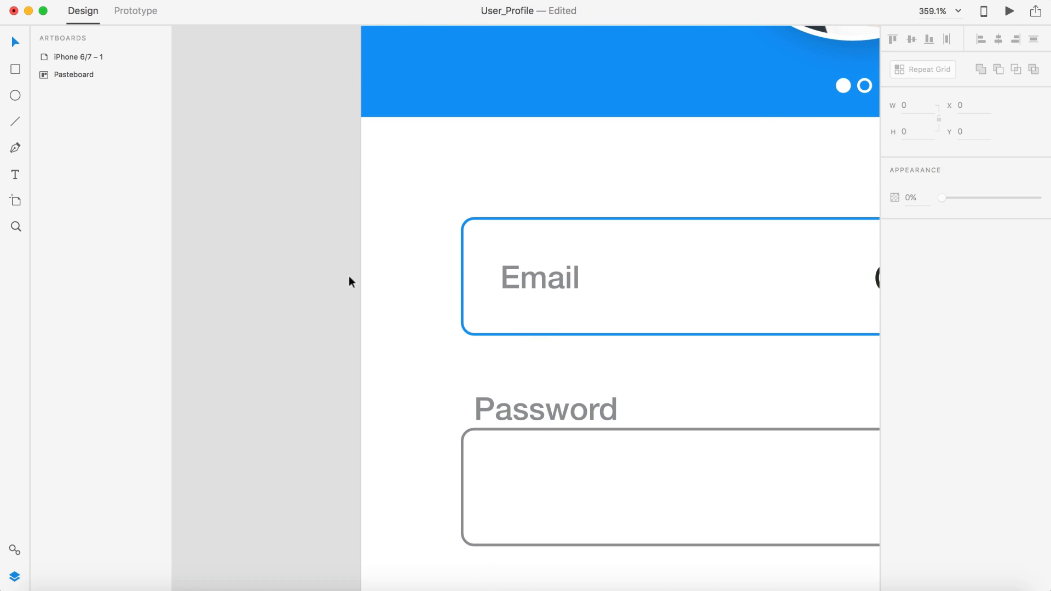
Step: Narrow the field box, shift the email address about 41 px left and the label slightly right
{"action": "scroll", "coordinate": [349, 276], "scroll_direction": "down", "scroll_amount": 5}
{"action": "scroll", "coordinate": [349, 280], "scroll_direction": "down", "scroll_amount": 3}
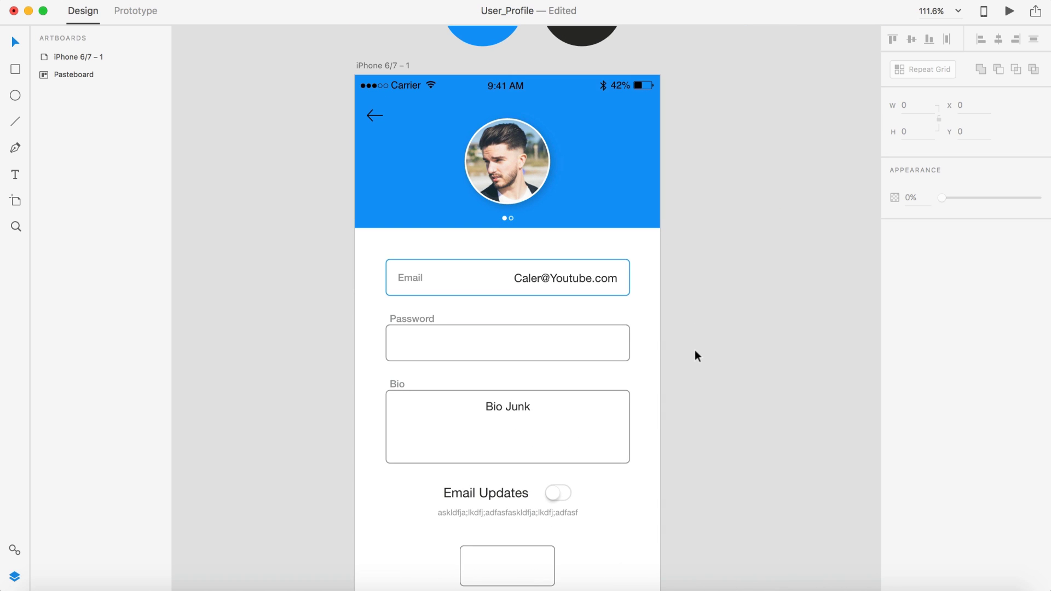
{"action": "scroll", "coordinate": [696, 356], "scroll_direction": "down", "scroll_amount": 2}
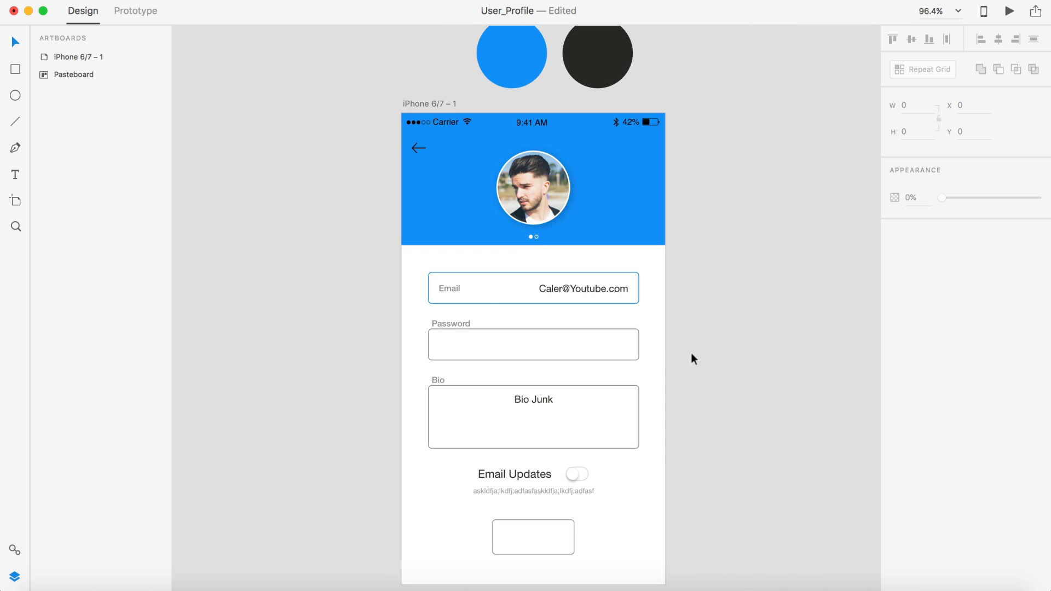
{"action": "left_click", "coordinate": [449, 289]}
{"action": "left_click", "coordinate": [507, 286]}
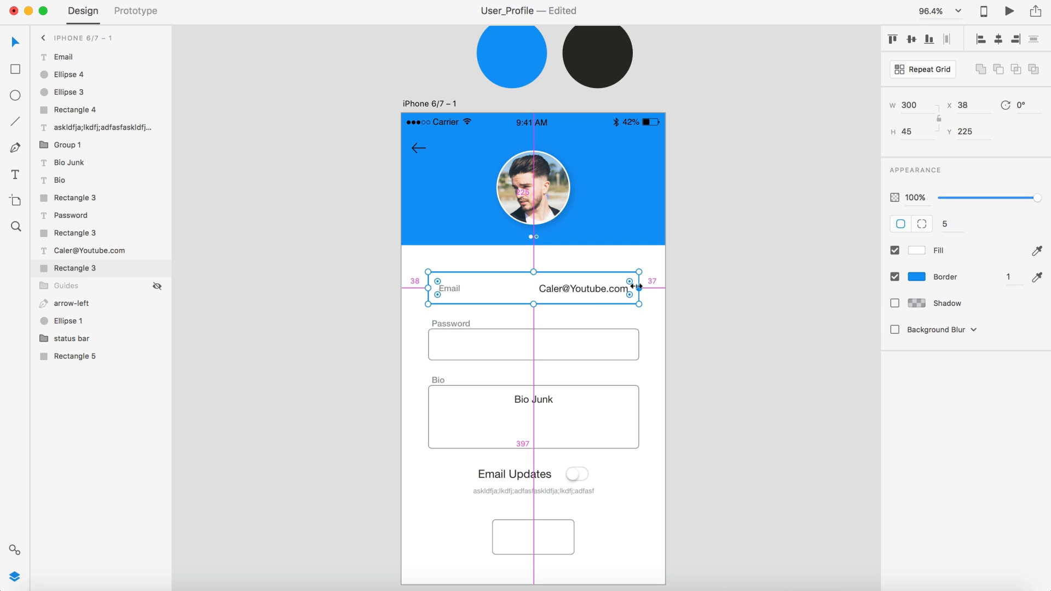
{"action": "left_click_drag", "start_coordinate": [636, 286], "coordinate": [627, 287]}
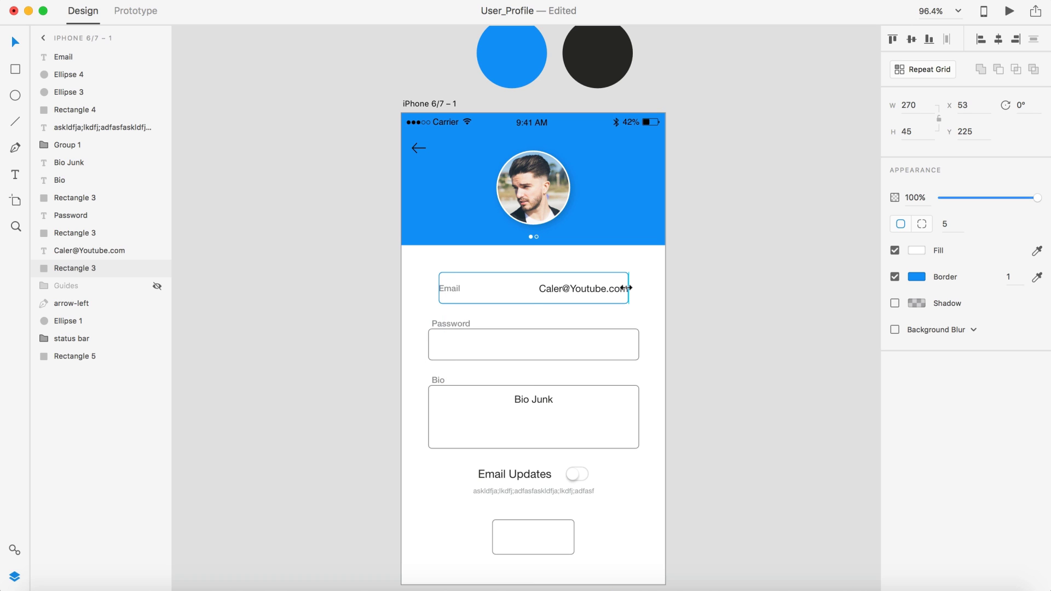
{"action": "scroll", "coordinate": [580, 290], "scroll_direction": "up", "scroll_amount": 5}
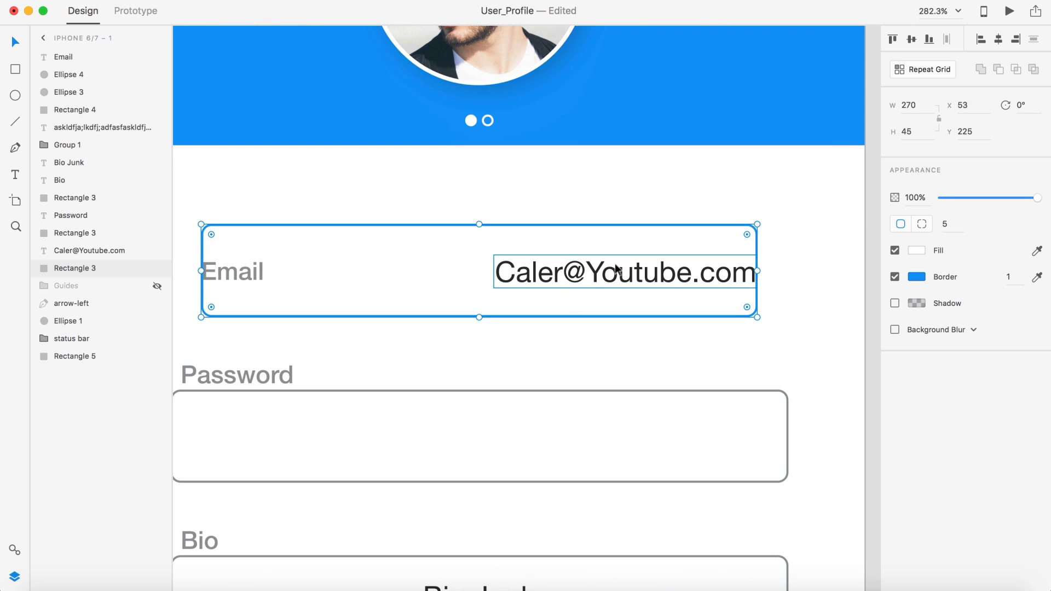
{"action": "left_click", "coordinate": [580, 288]}
{"action": "left_click_drag", "start_coordinate": [617, 274], "coordinate": [595, 274]}
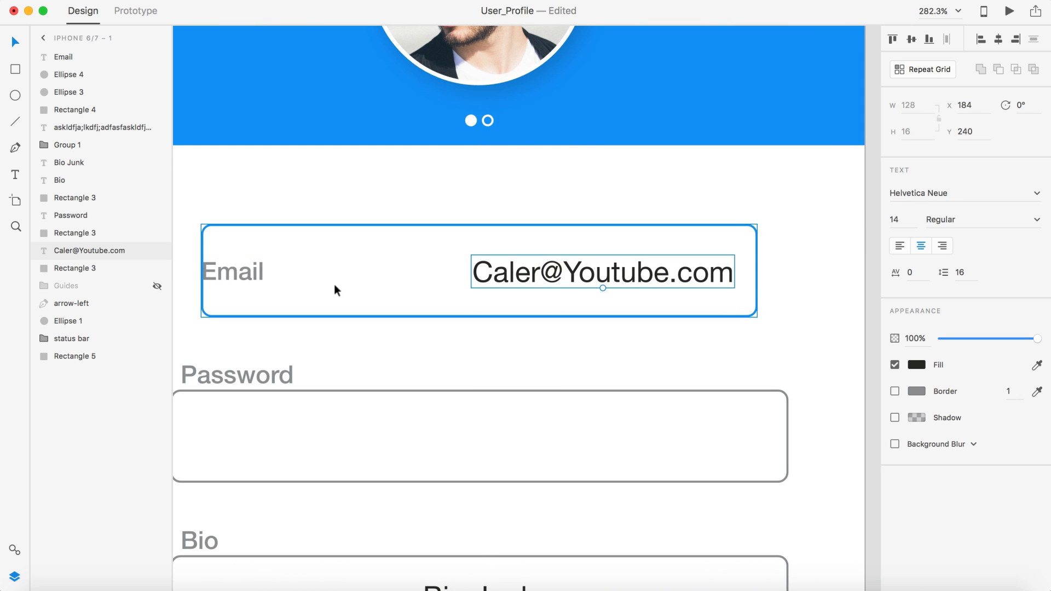
{"action": "left_click", "coordinate": [260, 272]}
{"action": "left_click_drag", "start_coordinate": [258, 268], "coordinate": [269, 268]}
{"action": "scroll", "coordinate": [520, 281], "scroll_direction": "down", "scroll_amount": 5}
{"action": "left_click", "coordinate": [754, 304]}
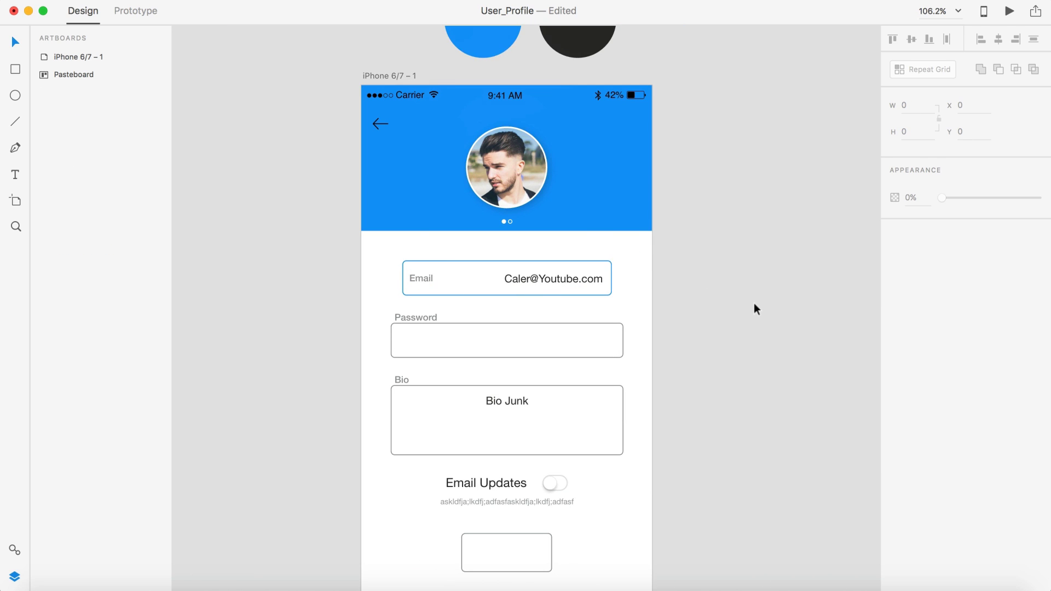
Step: Set the Email field box width to 280
{"action": "scroll", "coordinate": [753, 303], "scroll_direction": "down", "scroll_amount": 3}
{"action": "scroll", "coordinate": [754, 303], "scroll_direction": "up", "scroll_amount": 4}
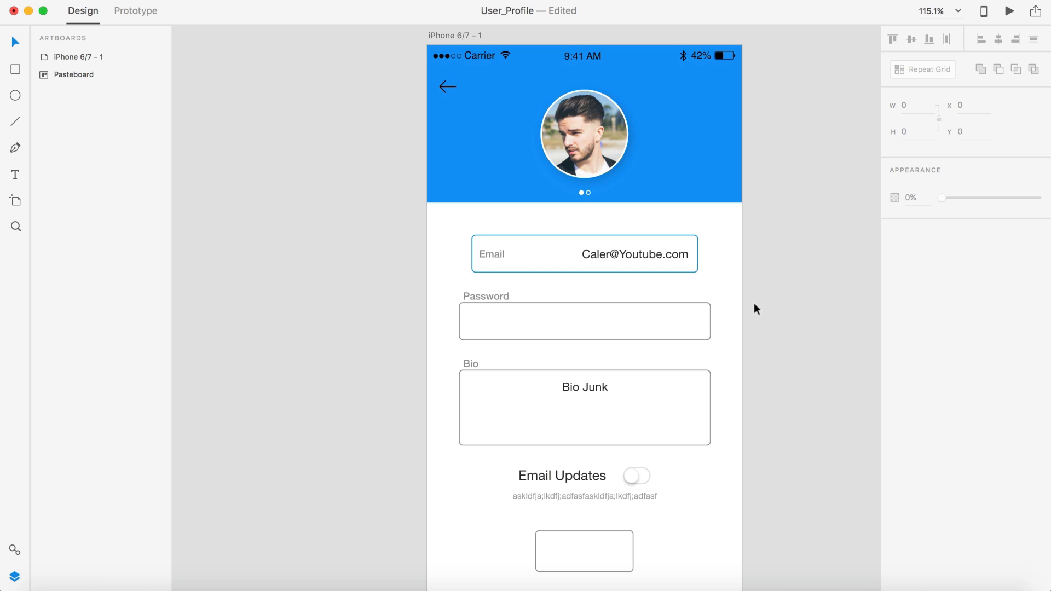
{"action": "left_click", "coordinate": [586, 235]}
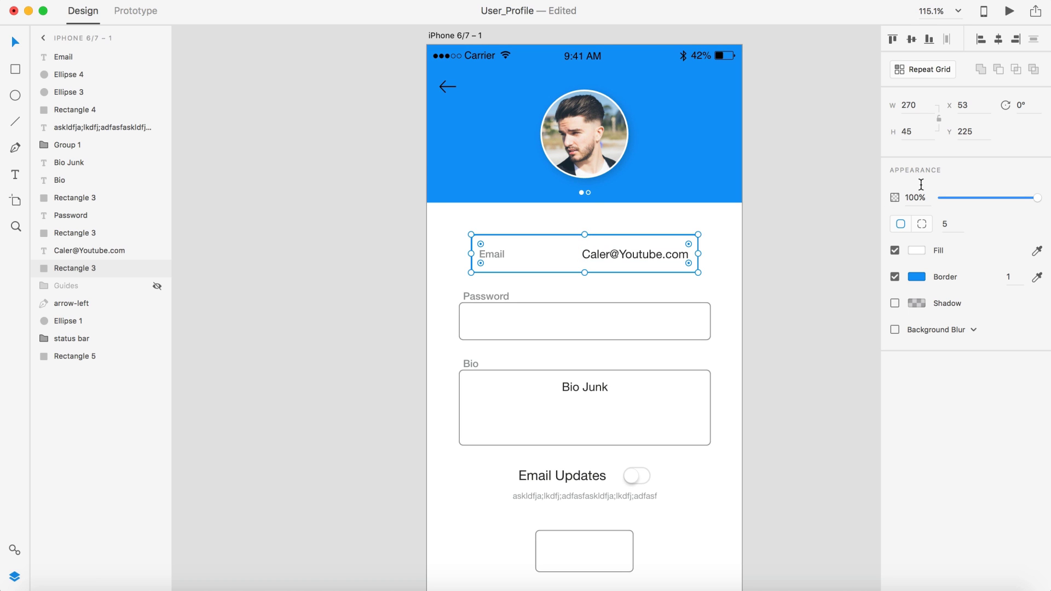
{"action": "left_click_drag", "start_coordinate": [923, 106], "coordinate": [891, 102]}
{"action": "key", "text": "Return"}
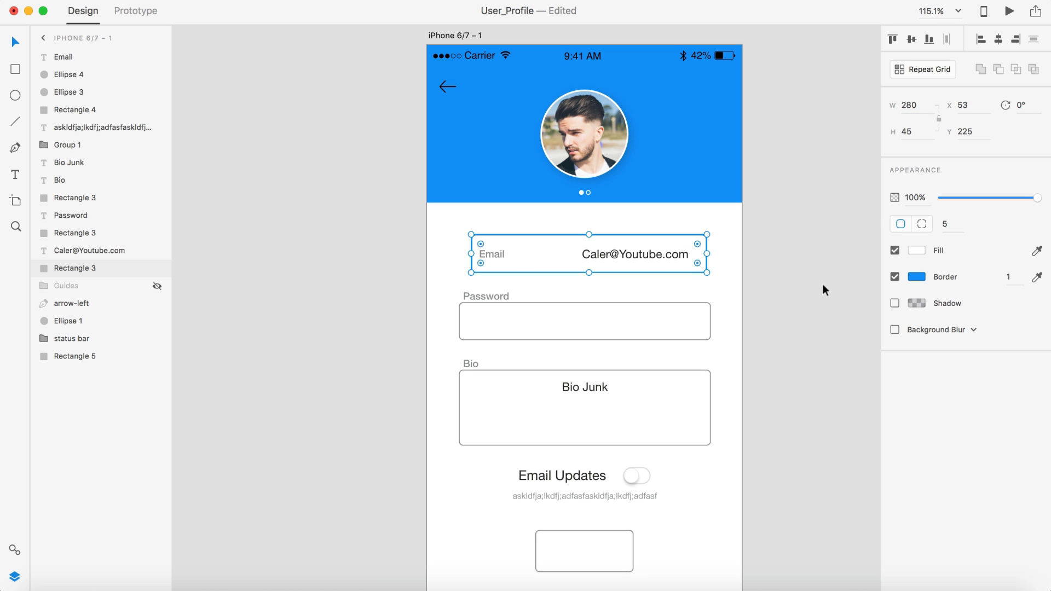
{"action": "left_click", "coordinate": [819, 271]}
Step: Select the Email label, address and box together to check their alignment, then deselect
{"action": "scroll", "coordinate": [596, 281], "scroll_direction": "up", "scroll_amount": 3}
{"action": "scroll", "coordinate": [596, 281], "scroll_direction": "up", "scroll_amount": 3}
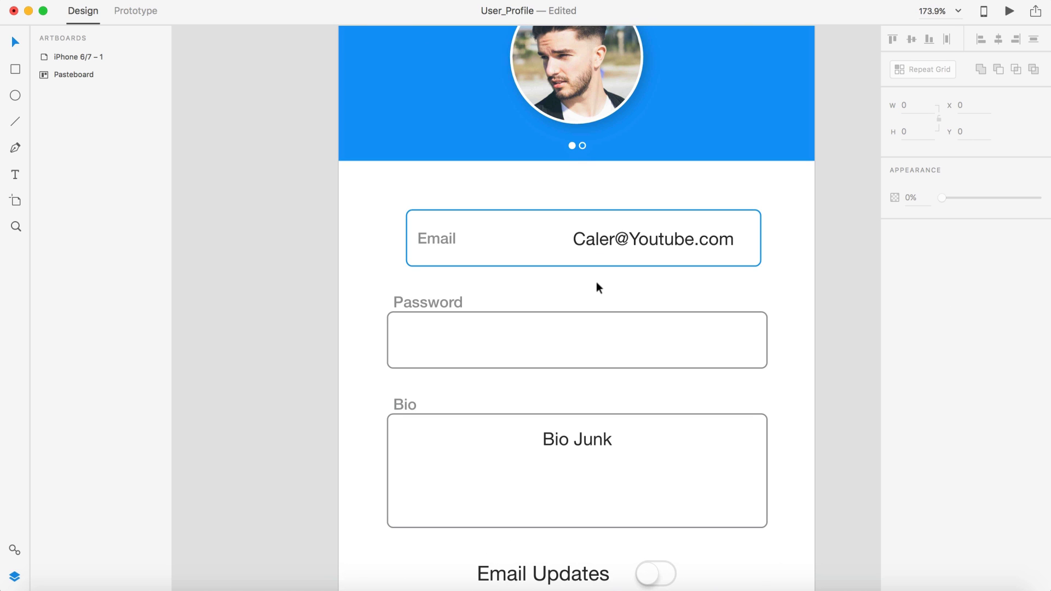
{"action": "scroll", "coordinate": [596, 281], "scroll_direction": "down", "scroll_amount": 3}
{"action": "scroll", "coordinate": [596, 281], "scroll_direction": "up", "scroll_amount": 5}
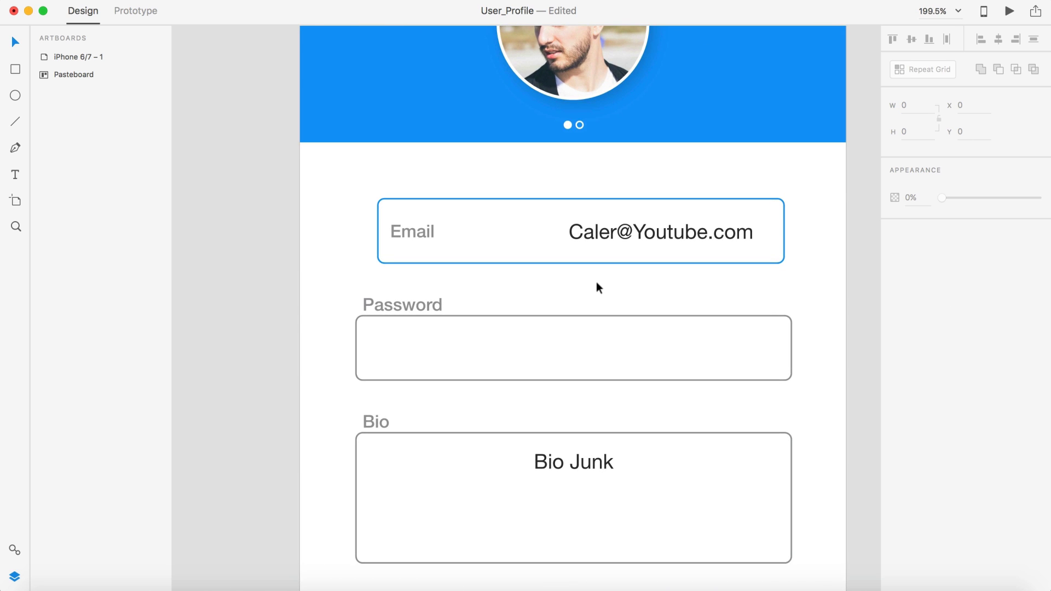
{"action": "left_click", "coordinate": [640, 236]}
{"action": "left_click", "coordinate": [407, 230], "text": "shift"}
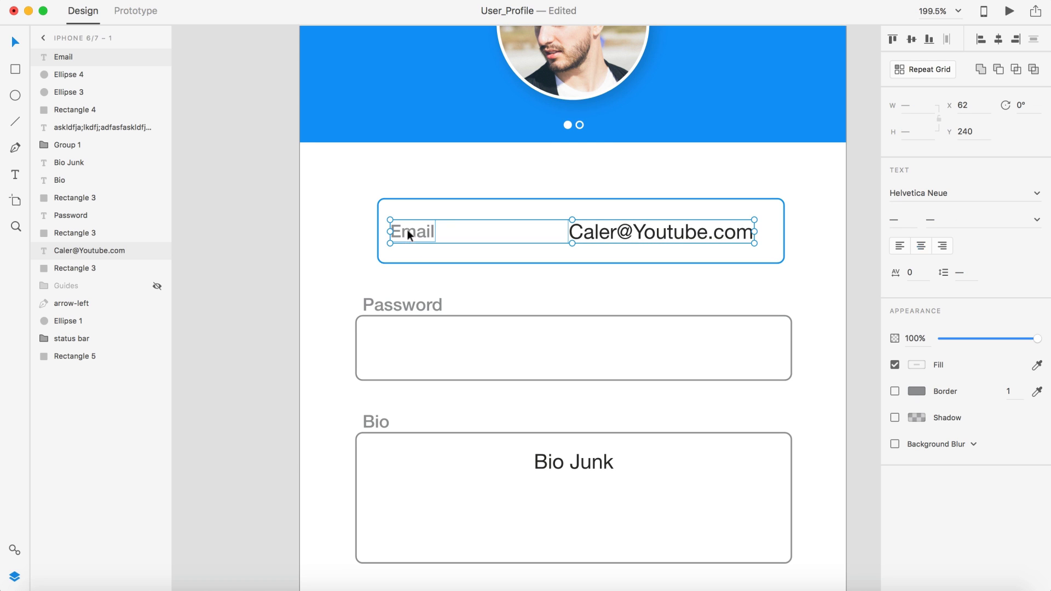
{"action": "left_click", "coordinate": [475, 197], "text": "shift"}
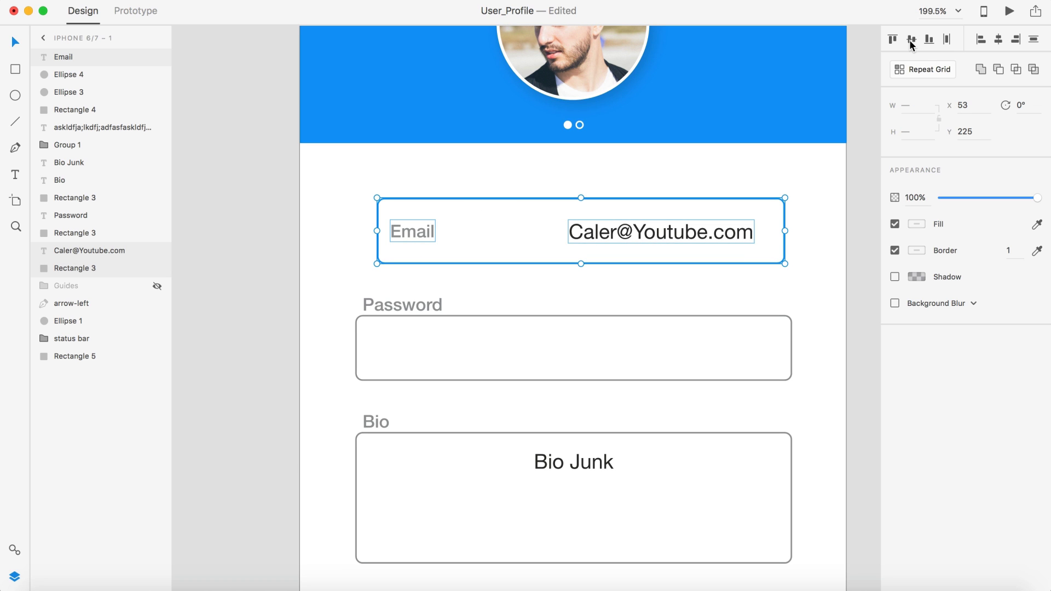
{"action": "left_click", "coordinate": [866, 156]}
{"action": "scroll", "coordinate": [866, 156], "scroll_direction": "down", "scroll_amount": 3}
{"action": "scroll", "coordinate": [695, 224], "scroll_direction": "right", "scroll_amount": 2}
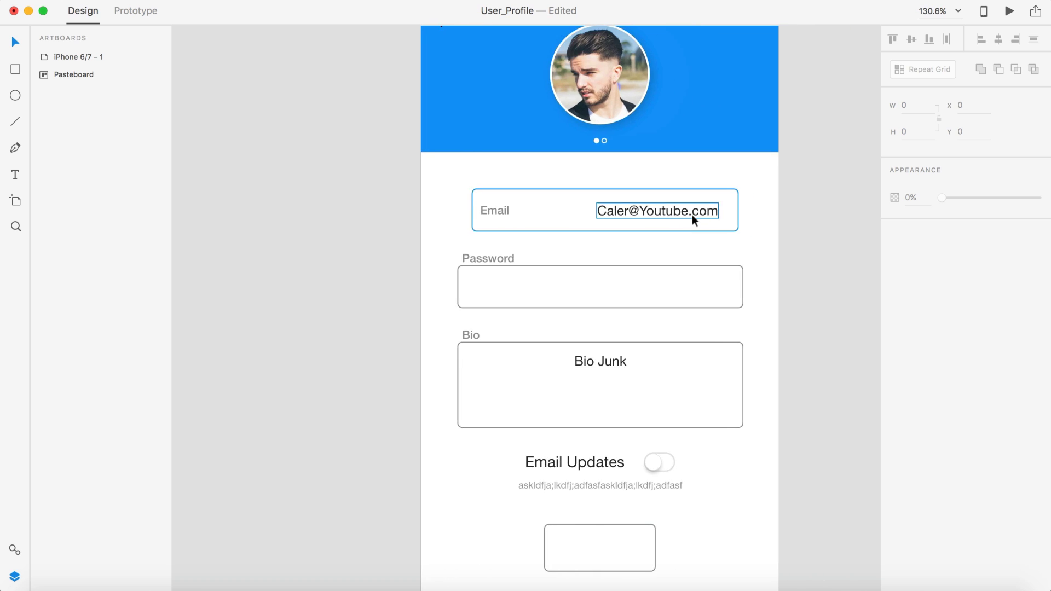
{"action": "scroll", "coordinate": [692, 215], "scroll_direction": "up", "scroll_amount": 5}
Step: Draw a 20×20 square with no border and a red fill at the email field's right end
{"action": "left_click", "coordinate": [598, 218]}
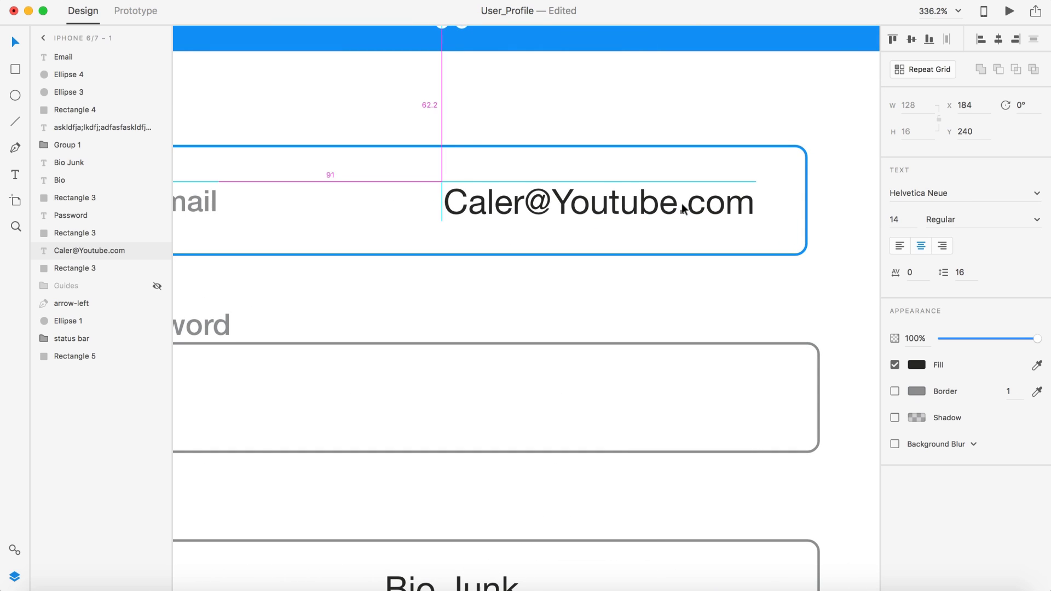
{"action": "left_click", "coordinate": [15, 70]}
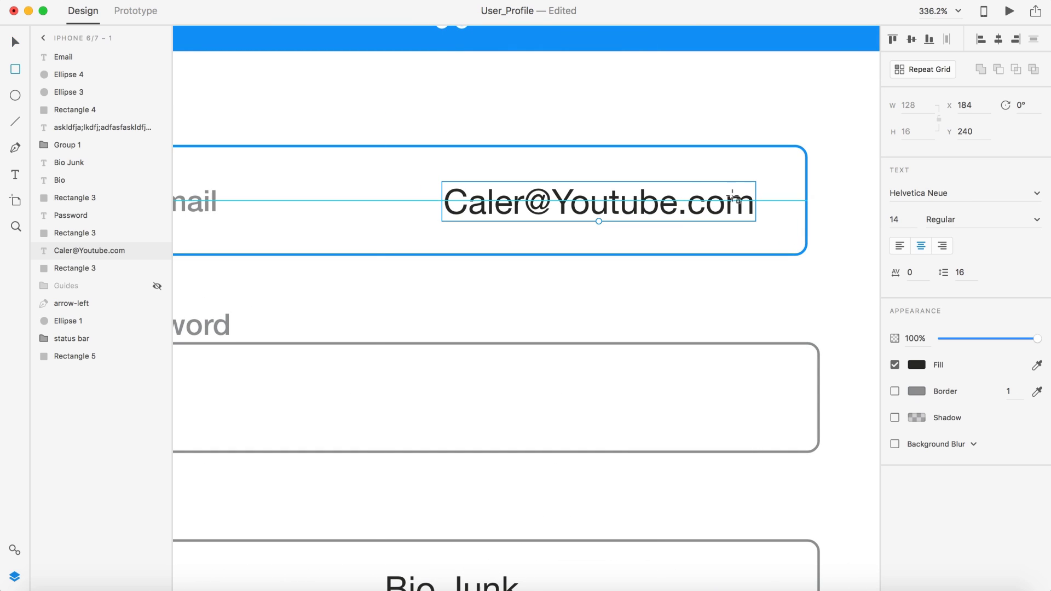
{"action": "left_click_drag", "start_coordinate": [806, 207], "coordinate": [758, 157]}
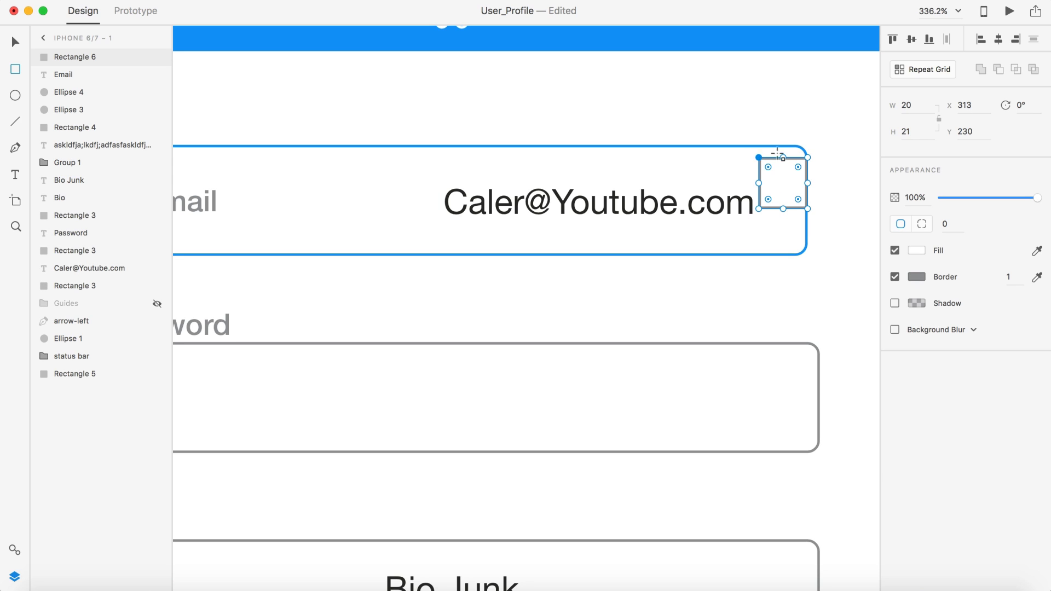
{"action": "left_click", "coordinate": [911, 133]}
{"action": "key", "text": "Return"}
{"action": "left_click", "coordinate": [893, 280]}
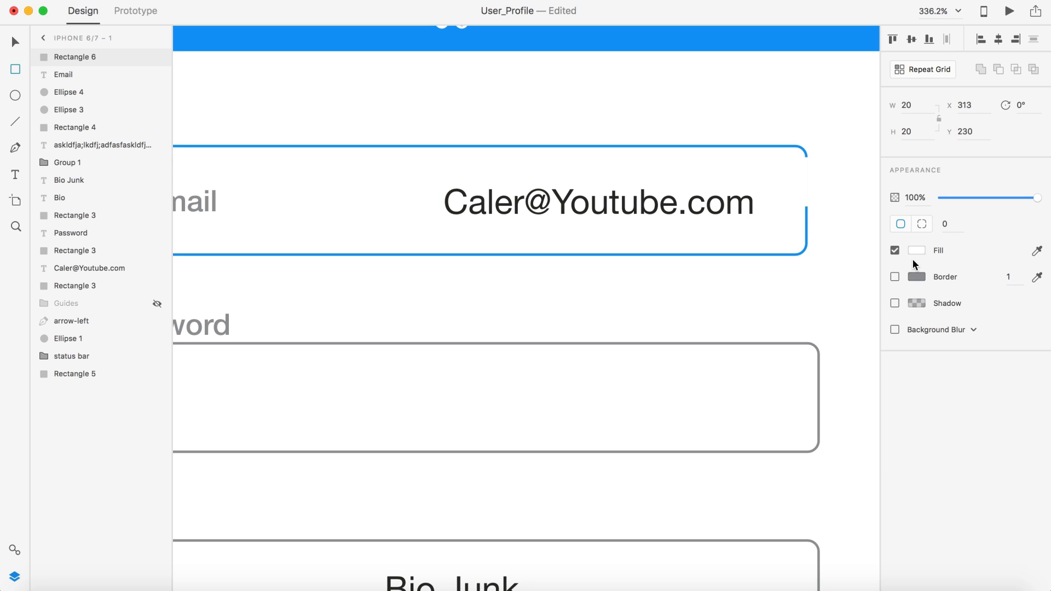
{"action": "left_click", "coordinate": [917, 250]}
{"action": "left_click_drag", "start_coordinate": [848, 211], "coordinate": [867, 153]}
{"action": "left_click", "coordinate": [781, 103]}
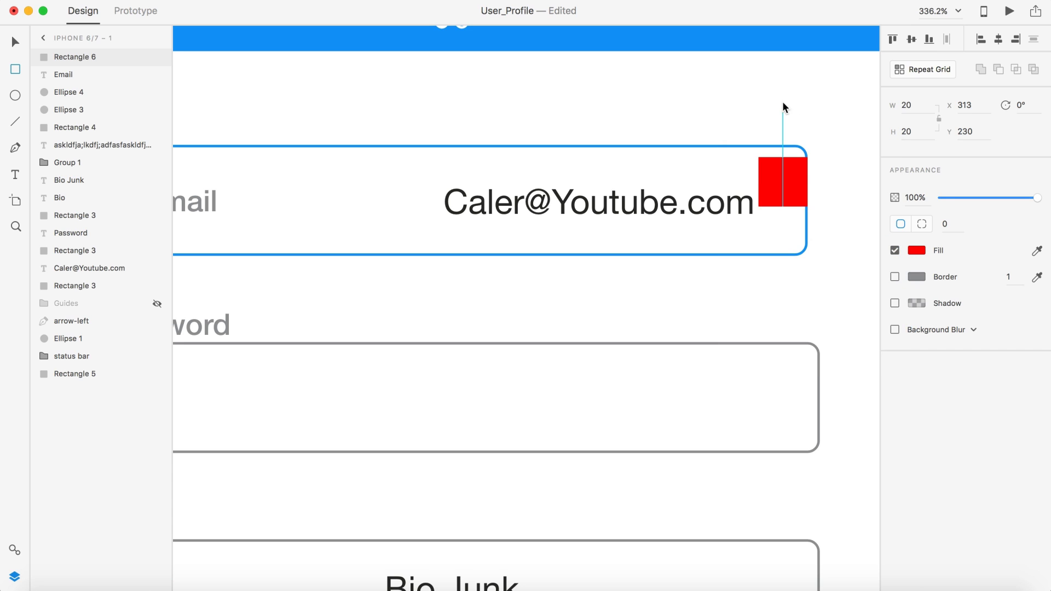
Step: Use the red square as a spacer to inset the email address and Email label from the field edges
{"action": "left_click", "coordinate": [781, 103]}
{"action": "left_click_drag", "start_coordinate": [786, 183], "coordinate": [780, 191]}
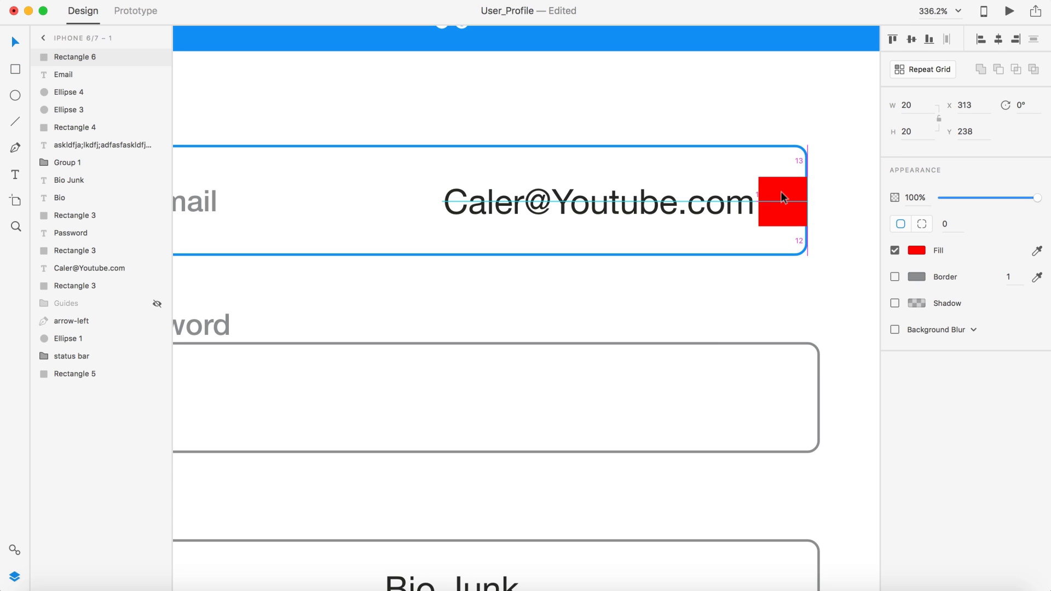
{"action": "left_click", "coordinate": [693, 212]}
{"action": "left_click_drag", "start_coordinate": [692, 212], "coordinate": [695, 213]}
{"action": "scroll", "coordinate": [746, 225], "scroll_direction": "down", "scroll_amount": 3}
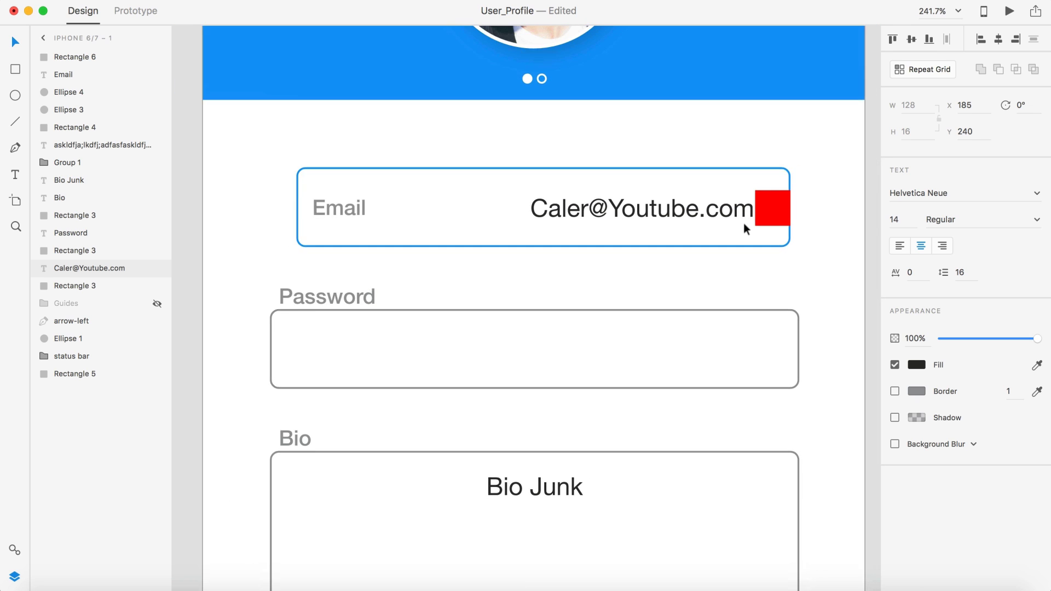
{"action": "left_click_drag", "start_coordinate": [364, 209], "coordinate": [412, 214]}
{"action": "left_click", "coordinate": [810, 214]}
{"action": "left_click_drag", "start_coordinate": [810, 214], "coordinate": [392, 209]}
Step: Move the red spacer square off the artboard onto the pasteboard
{"action": "scroll", "coordinate": [264, 215], "scroll_direction": "up", "scroll_amount": 2}
{"action": "scroll", "coordinate": [268, 223], "scroll_direction": "up", "scroll_amount": 2}
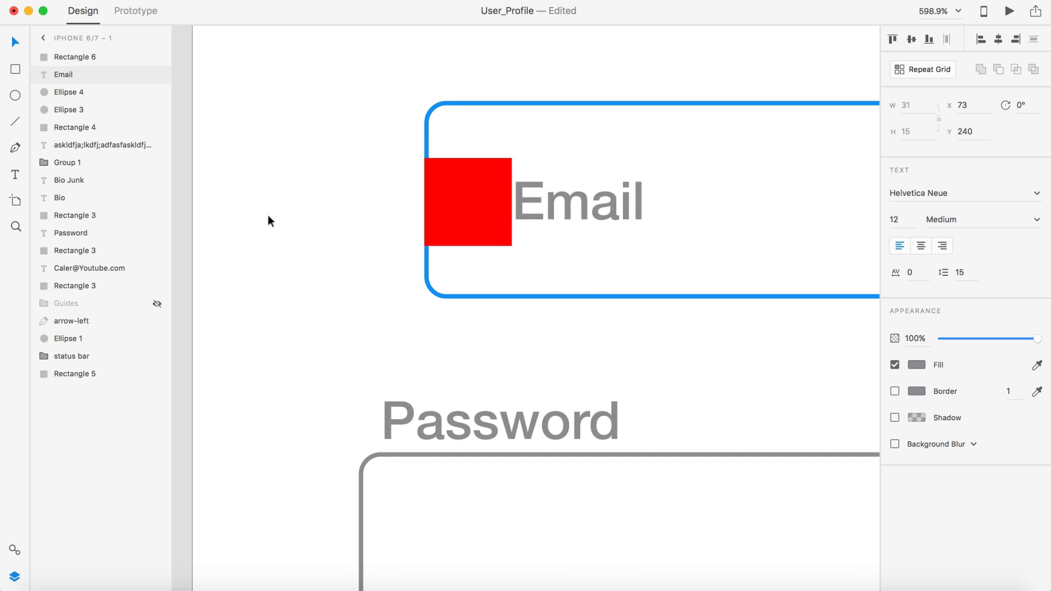
{"action": "scroll", "coordinate": [638, 279], "scroll_direction": "down", "scroll_amount": 6}
{"action": "scroll", "coordinate": [630, 277], "scroll_direction": "right", "scroll_amount": 3}
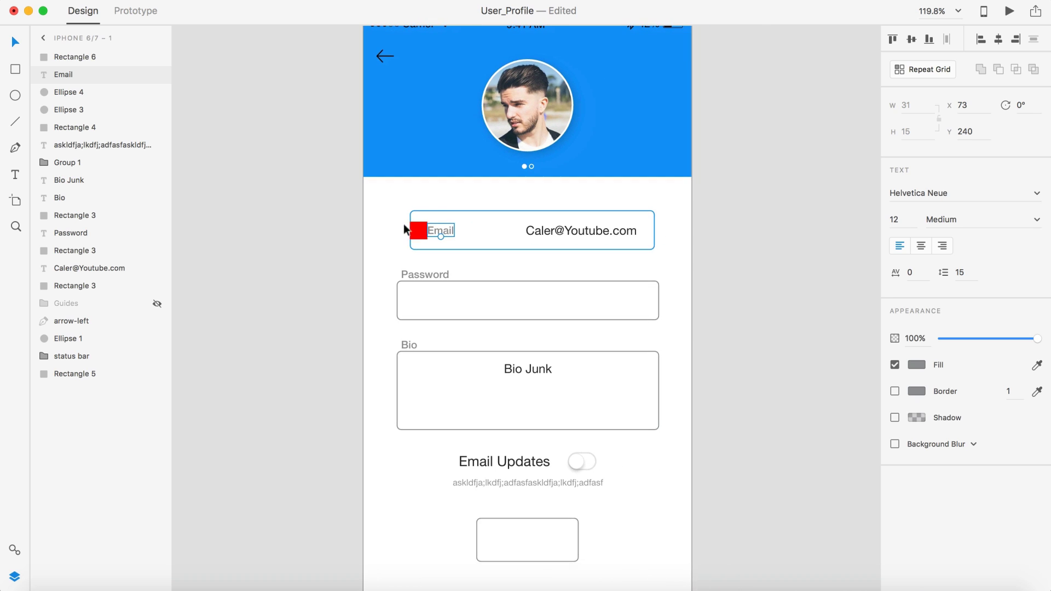
{"action": "left_click_drag", "start_coordinate": [419, 230], "coordinate": [763, 136]}
Step: Delete the Password label and its input box
{"action": "left_click", "coordinate": [736, 234]}
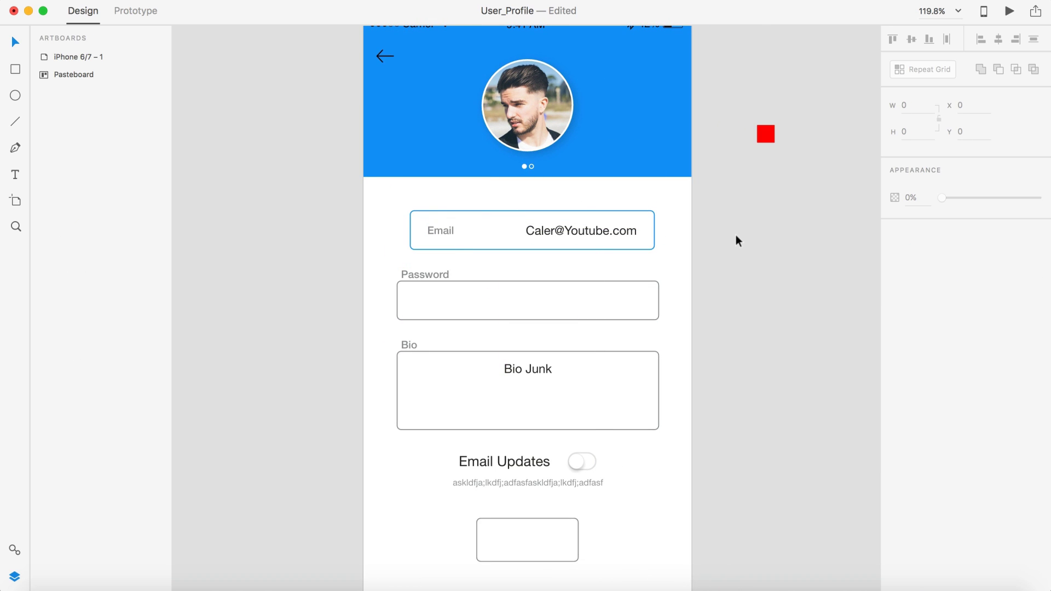
{"action": "scroll", "coordinate": [737, 255], "scroll_direction": "up", "scroll_amount": 2}
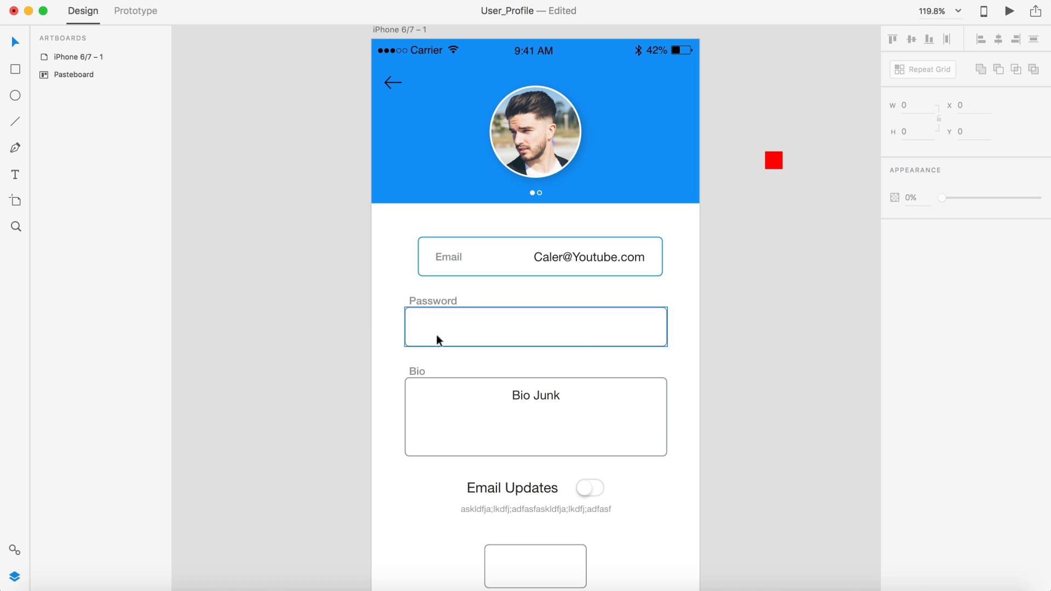
{"action": "left_click", "coordinate": [433, 301]}
{"action": "key", "text": "Delete"}
{"action": "left_click", "coordinate": [447, 305]}
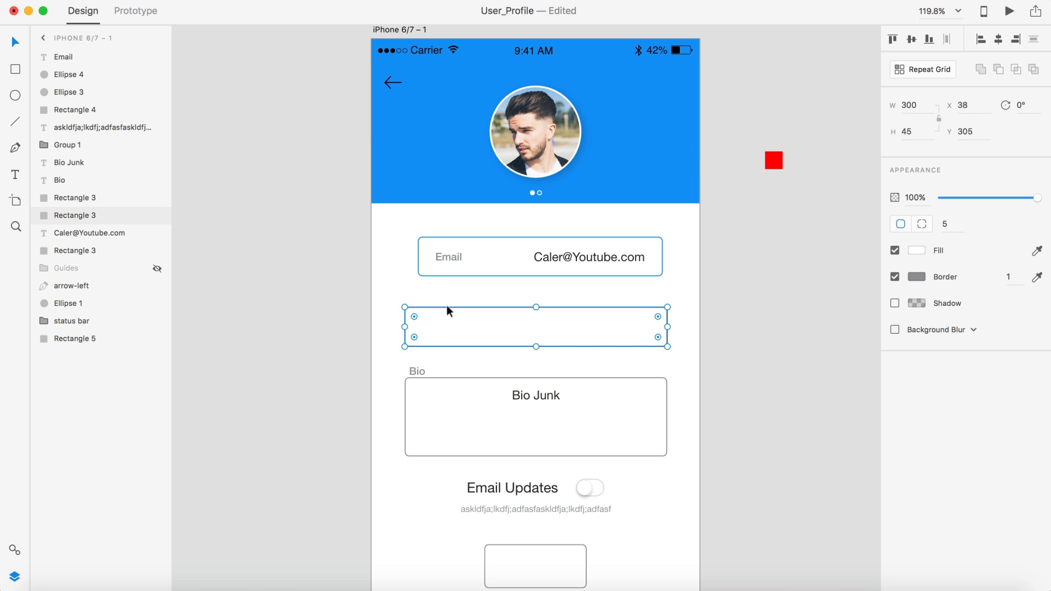
{"action": "key", "text": "Delete"}
Step: Group the Email label, address and box with Cmd+G and place a copy below the original
{"action": "left_click", "coordinate": [450, 256]}
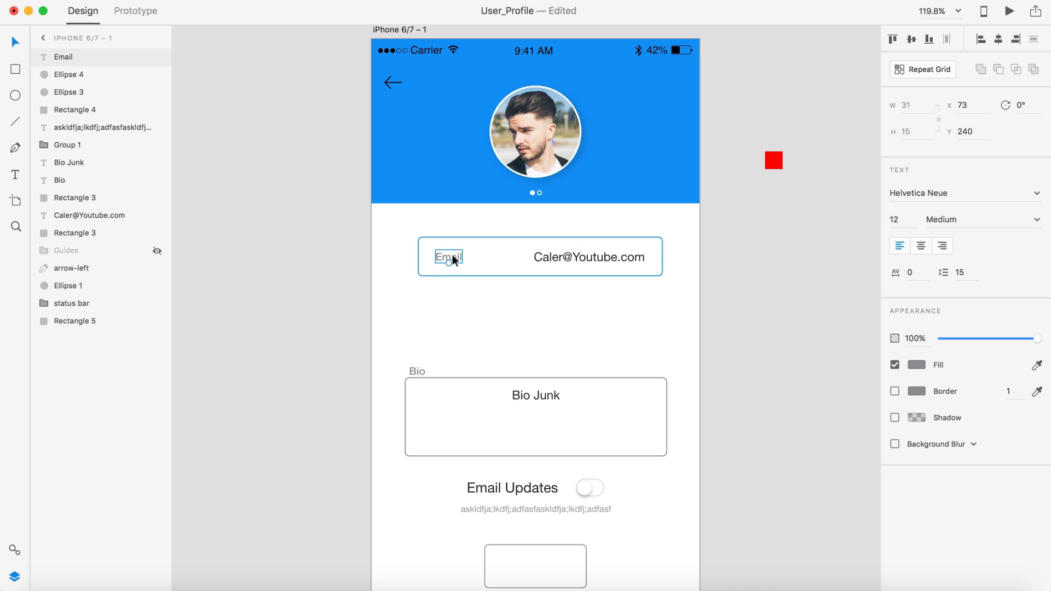
{"action": "left_click", "coordinate": [564, 256], "text": "shift"}
{"action": "left_click", "coordinate": [530, 244], "text": "shift"}
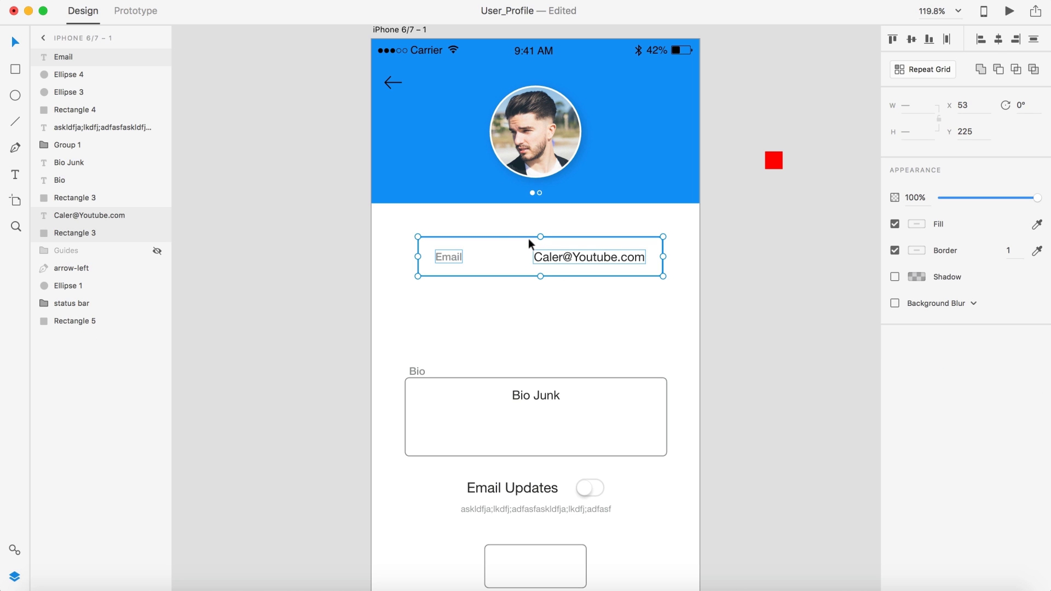
{"action": "key", "text": "super+g"}
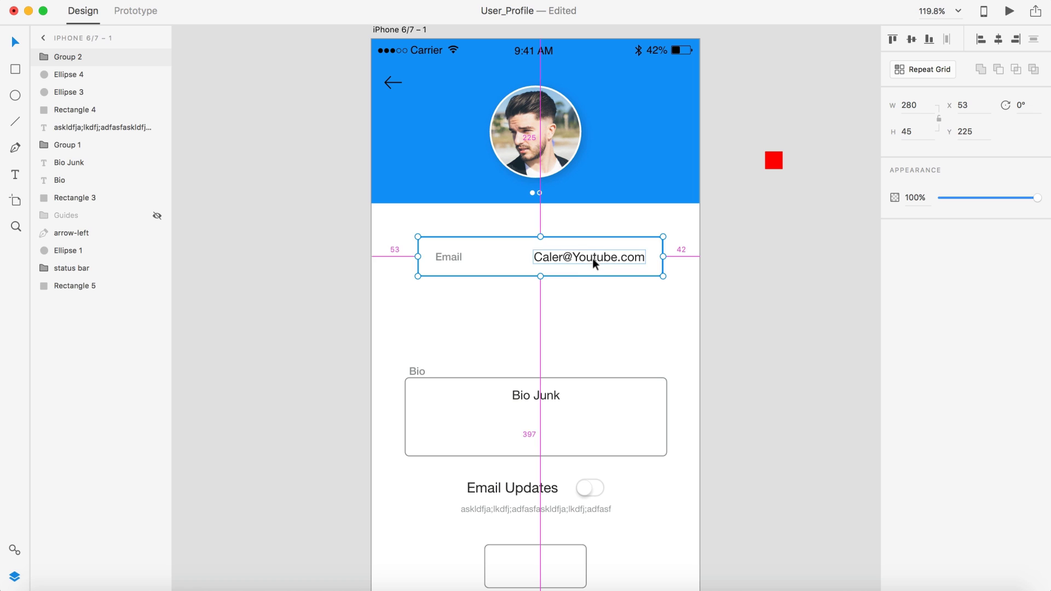
{"action": "left_click_drag", "start_coordinate": [592, 258], "coordinate": [536, 316]}
Step: Fit the red square into the gap between the two Email fields to set their spacing
{"action": "scroll", "coordinate": [593, 309], "scroll_direction": "up", "scroll_amount": 5}
{"action": "scroll", "coordinate": [581, 288], "scroll_direction": "down", "scroll_amount": 5}
{"action": "left_click", "coordinate": [792, 138]}
{"action": "left_click_drag", "start_coordinate": [791, 136], "coordinate": [570, 268]}
{"action": "scroll", "coordinate": [569, 271], "scroll_direction": "up", "scroll_amount": 5}
{"action": "left_click_drag", "start_coordinate": [534, 308], "coordinate": [533, 298]}
Step: Move the red square back off the artboard and check both Email field groups together
{"action": "left_click", "coordinate": [599, 320]}
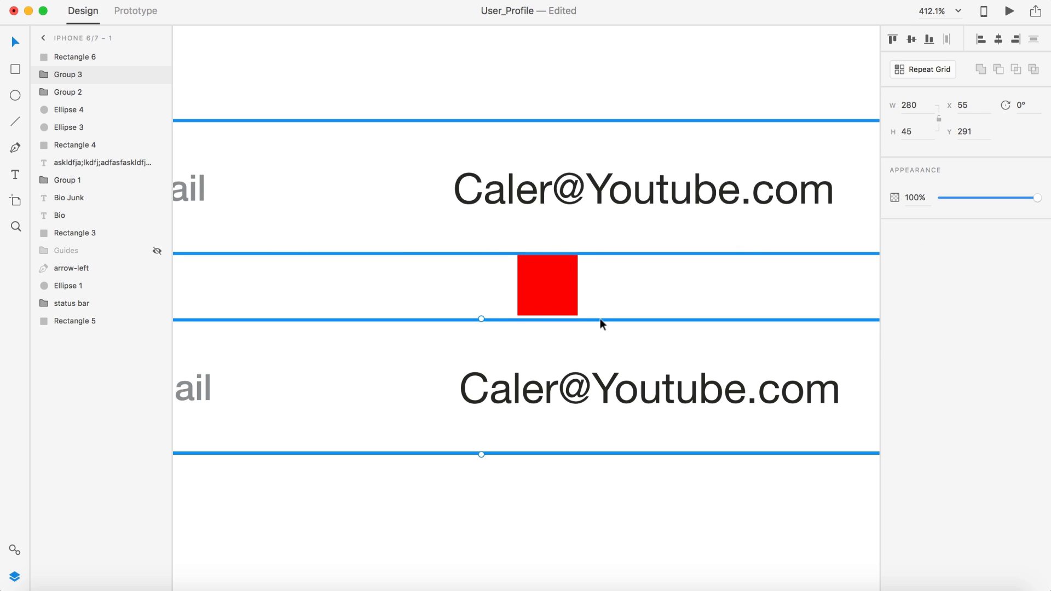
{"action": "scroll", "coordinate": [601, 350], "scroll_direction": "down", "scroll_amount": 2}
{"action": "scroll", "coordinate": [601, 353], "scroll_direction": "down", "scroll_amount": 3}
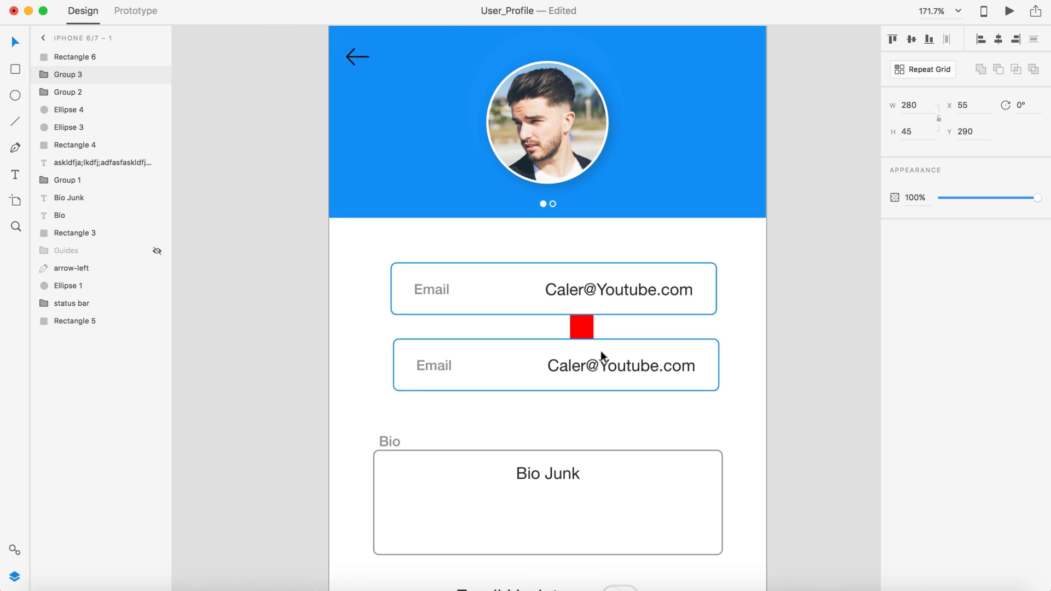
{"action": "left_click", "coordinate": [583, 331]}
{"action": "left_click_drag", "start_coordinate": [583, 331], "coordinate": [800, 186]}
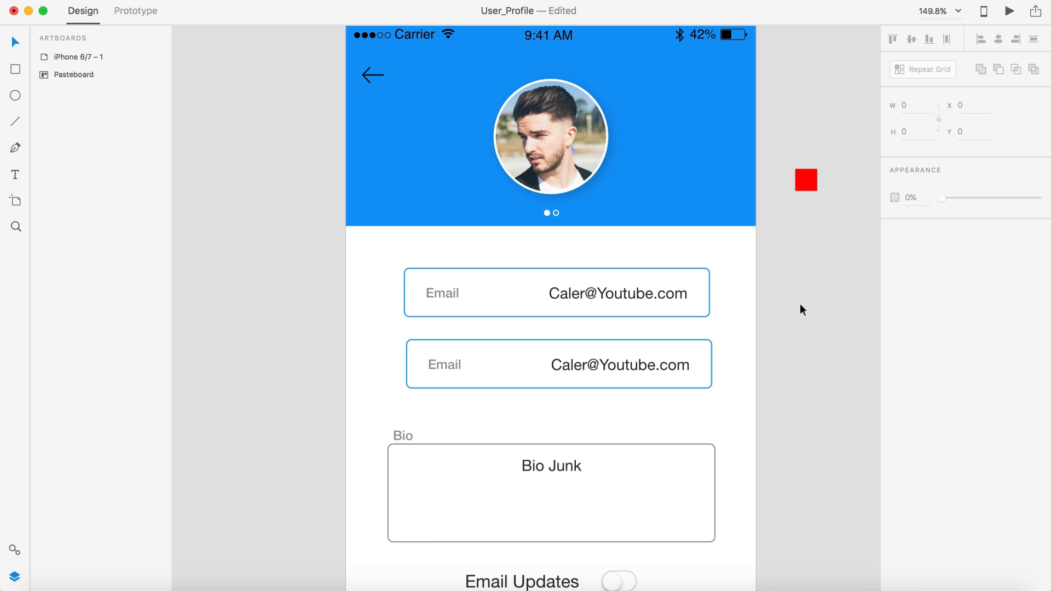
{"action": "left_click_drag", "start_coordinate": [792, 399], "coordinate": [370, 278]}
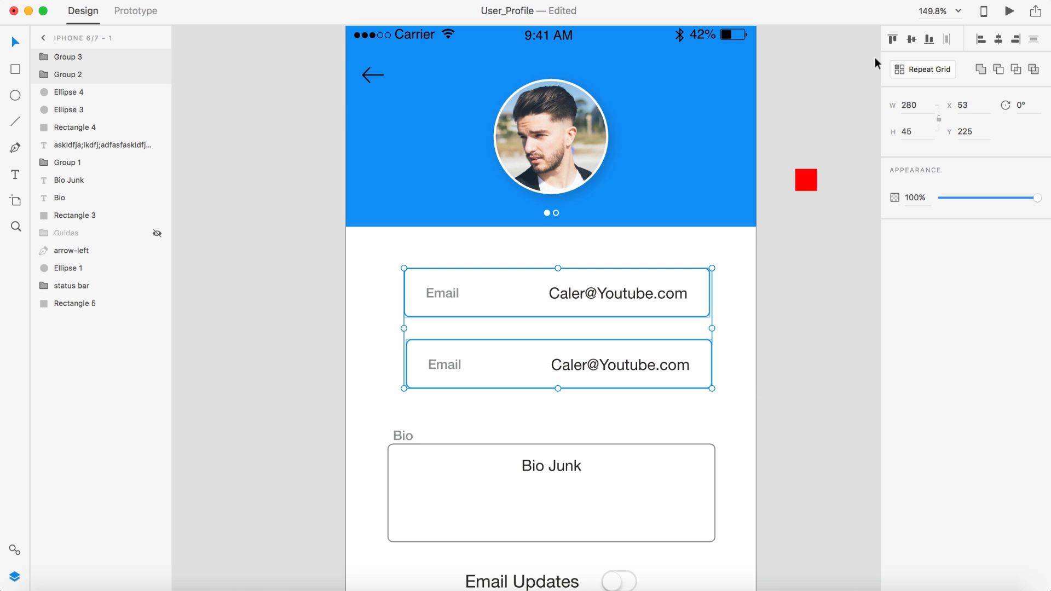
{"action": "left_click", "coordinate": [771, 297]}
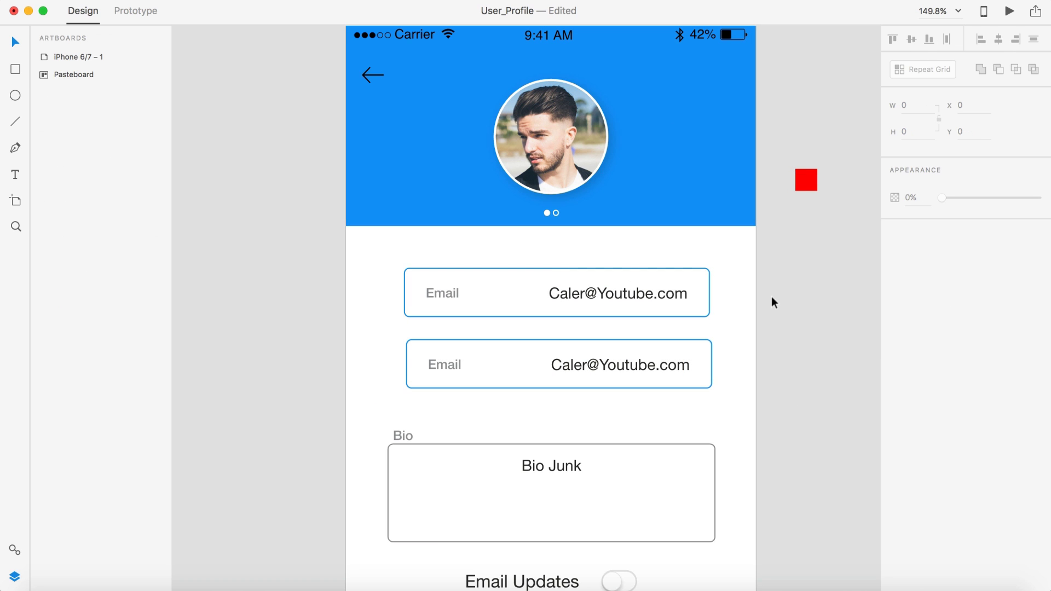
Step: Rename the copied field's label to Password
{"action": "scroll", "coordinate": [771, 297], "scroll_direction": "down", "scroll_amount": 2}
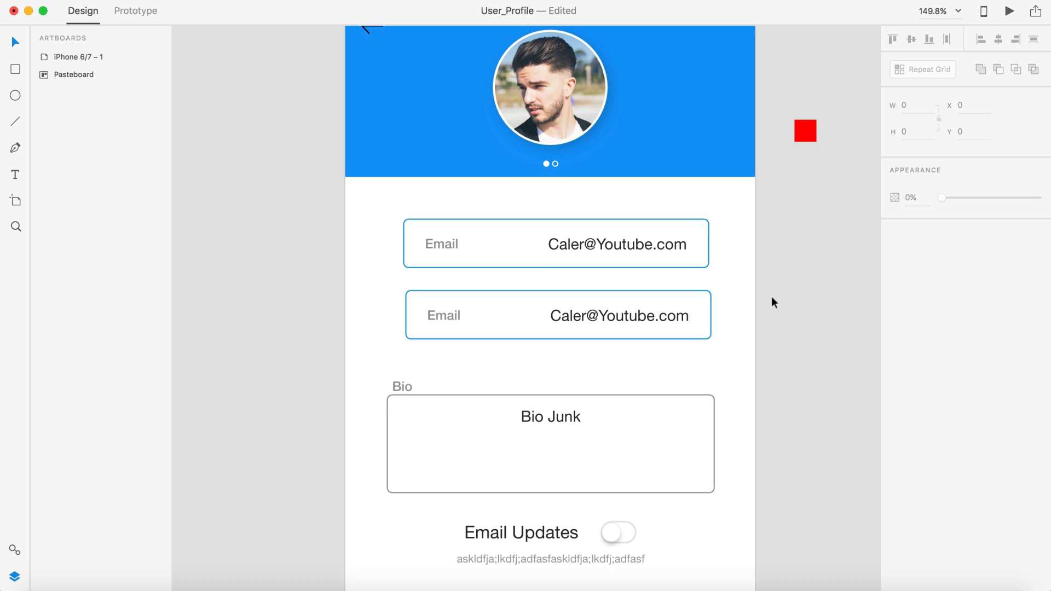
{"action": "double_click", "coordinate": [439, 314]}
{"action": "double_click", "coordinate": [440, 314]}
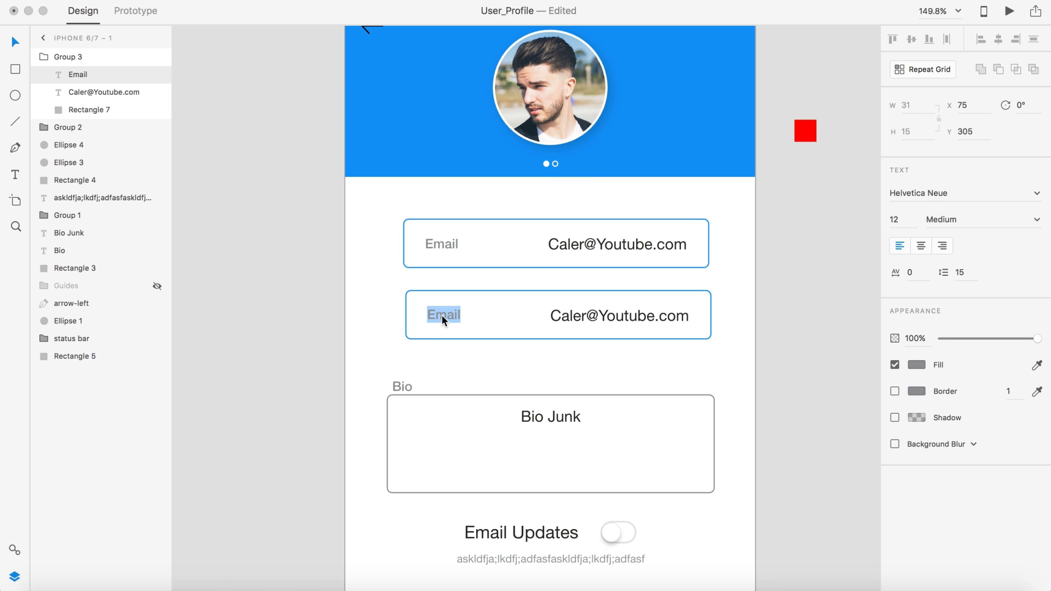
{"action": "type", "text": "Password"}
{"action": "left_click", "coordinate": [622, 319]}
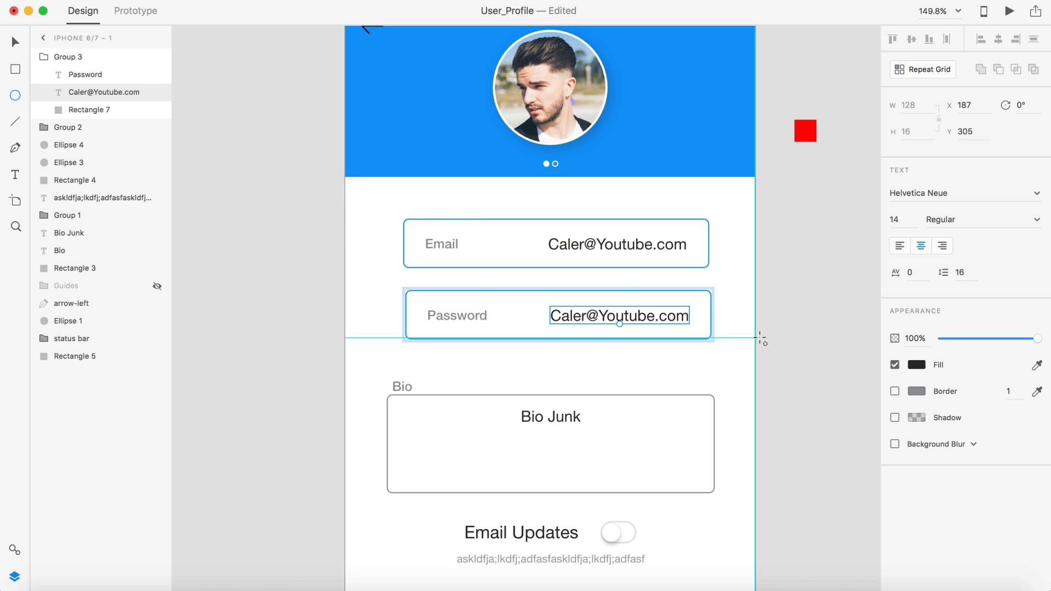
Step: Draw a small borderless dot in the Password field, filled with the dark circle's colour
{"action": "scroll", "coordinate": [759, 339], "scroll_direction": "up", "scroll_amount": 5}
{"action": "left_click_drag", "start_coordinate": [491, 275], "coordinate": [506, 291]}
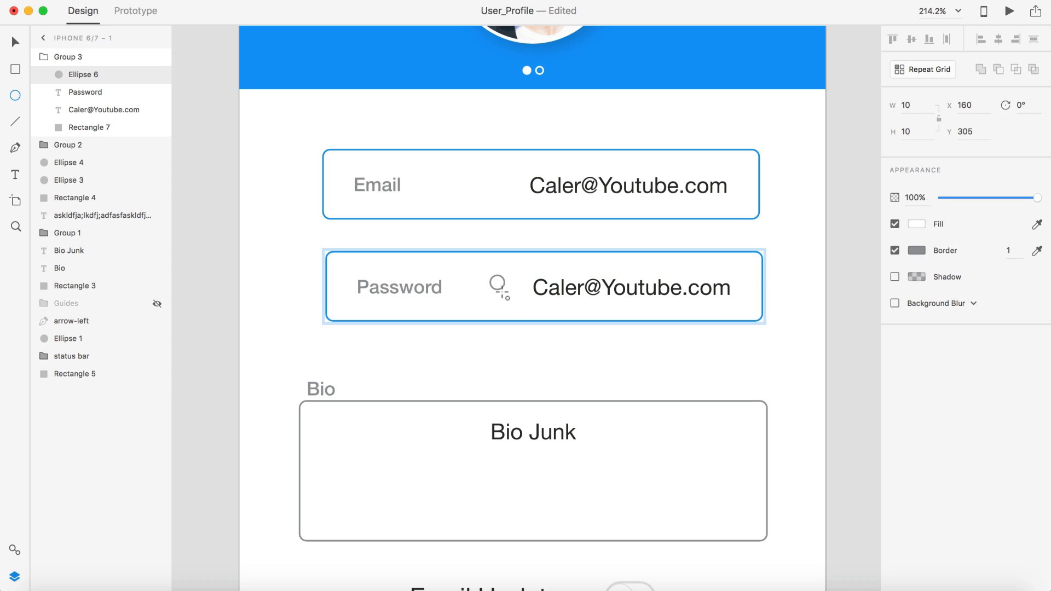
{"action": "key", "text": "v"}
{"action": "left_click", "coordinate": [894, 251]}
{"action": "scroll", "coordinate": [871, 223], "scroll_direction": "up", "scroll_amount": 10}
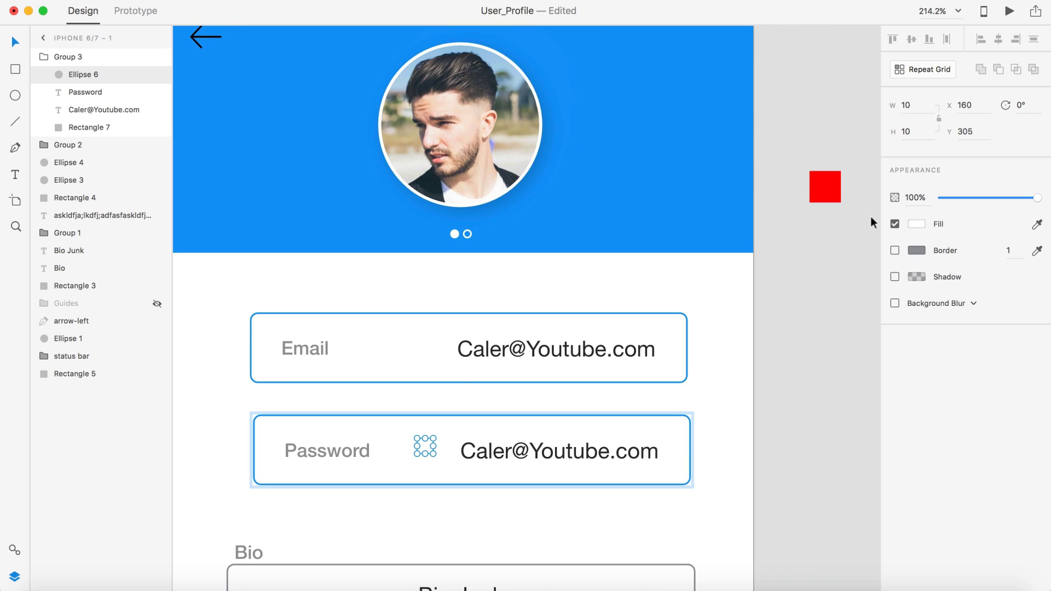
{"action": "left_click", "coordinate": [1037, 224]}
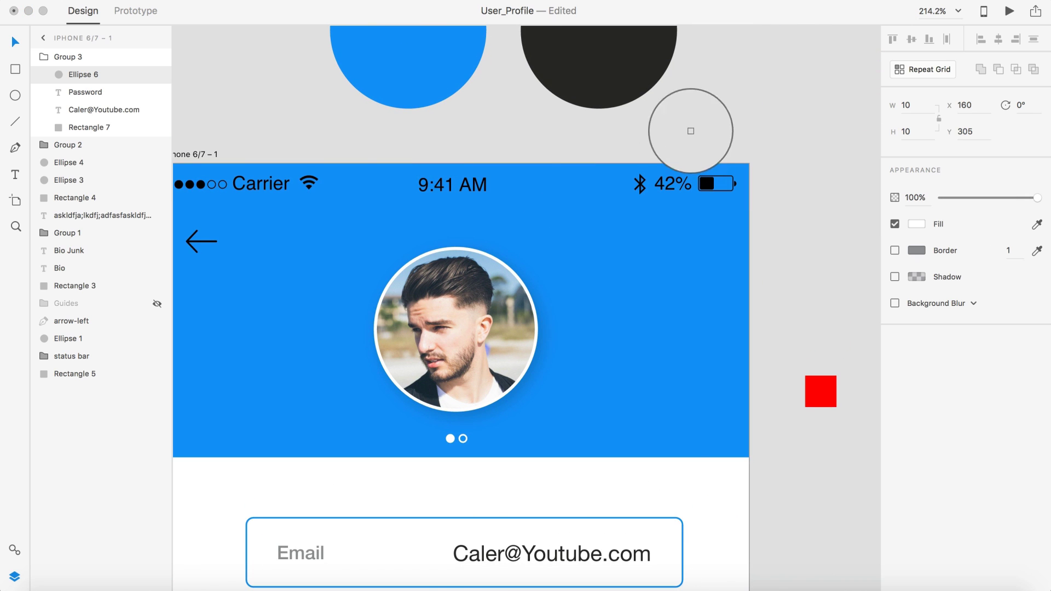
{"action": "left_click", "coordinate": [664, 65]}
{"action": "left_click", "coordinate": [711, 113]}
Step: Resize the dot inside the Password field to 8 px tall
{"action": "scroll", "coordinate": [709, 123], "scroll_direction": "down", "scroll_amount": 3}
{"action": "scroll", "coordinate": [710, 123], "scroll_direction": "down", "scroll_amount": 3}
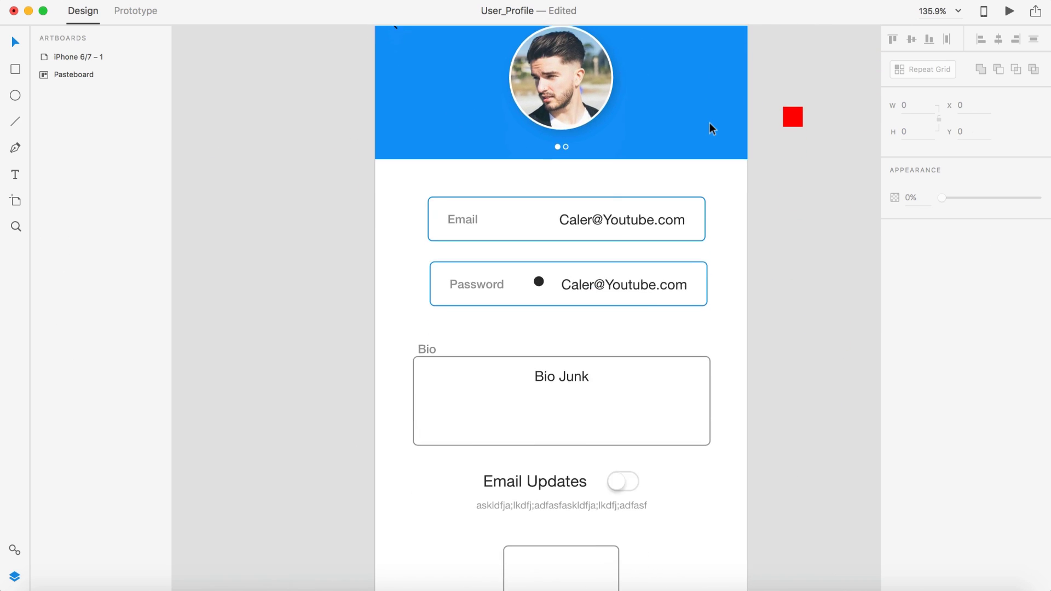
{"action": "scroll", "coordinate": [626, 295], "scroll_direction": "up", "scroll_amount": 5}
{"action": "left_click", "coordinate": [461, 274]}
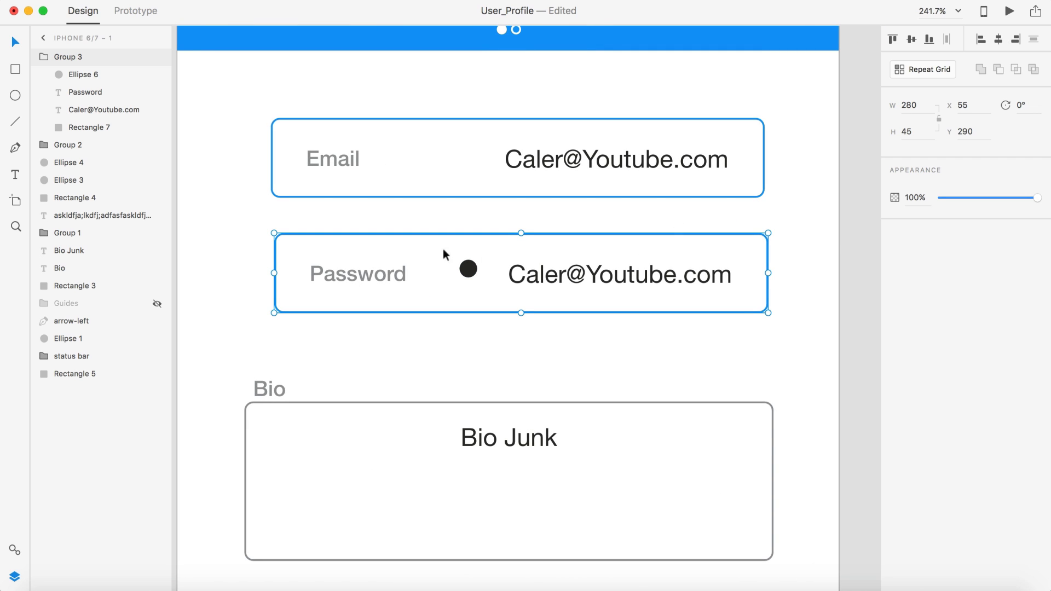
{"action": "double_click", "coordinate": [462, 271]}
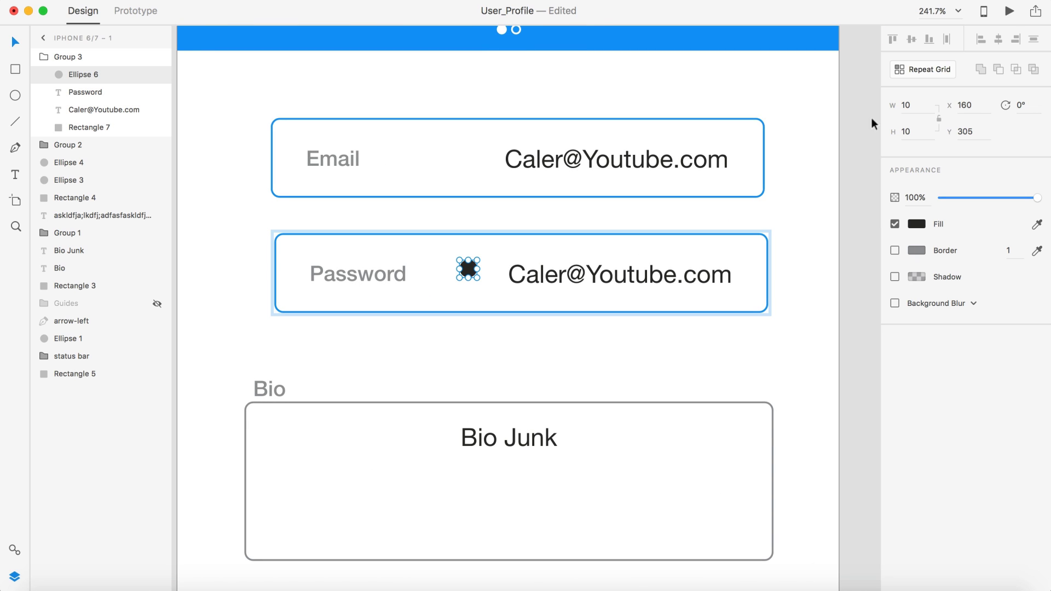
{"action": "left_click", "coordinate": [918, 132]}
{"action": "type", "text": "8"}
{"action": "left_click", "coordinate": [809, 287]}
Step: Ungroup the Password field, move the dot to its right end and delete the email text
{"action": "left_click", "coordinate": [691, 270]}
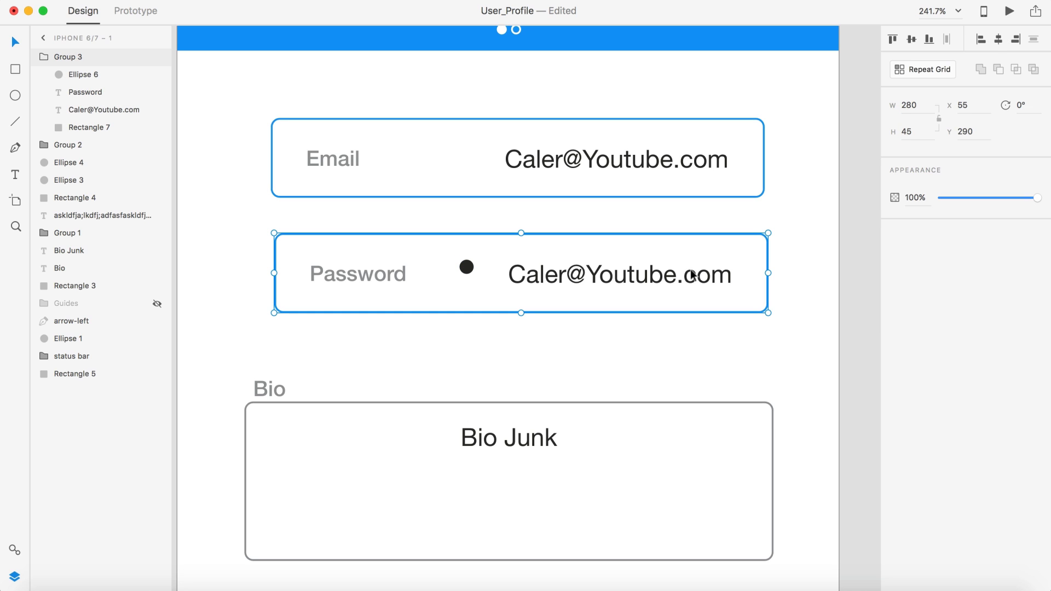
{"action": "key", "text": "shift+super+g"}
{"action": "left_click", "coordinate": [814, 275]}
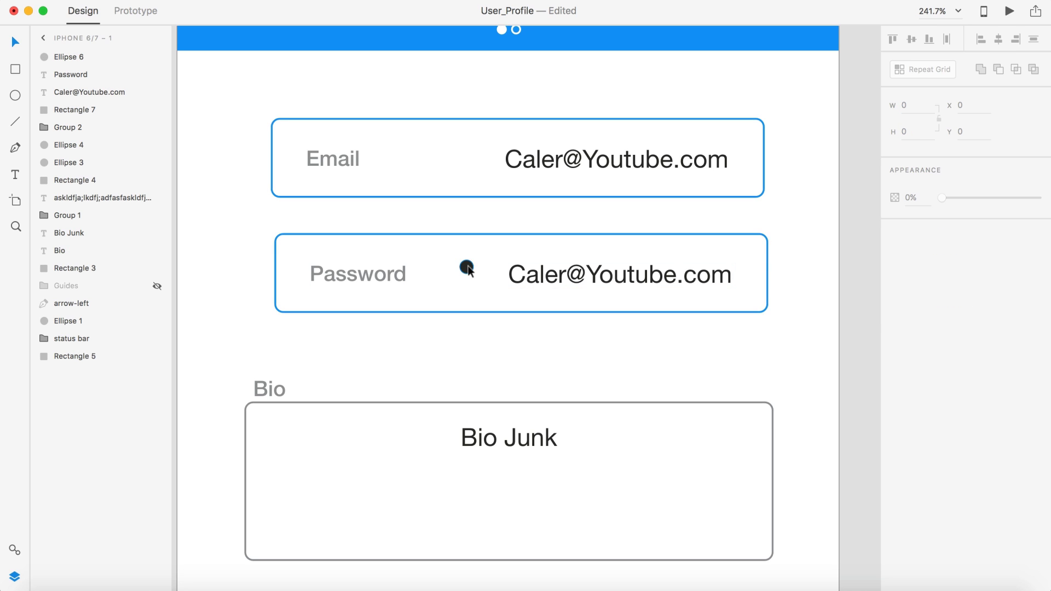
{"action": "left_click_drag", "start_coordinate": [468, 269], "coordinate": [728, 279]}
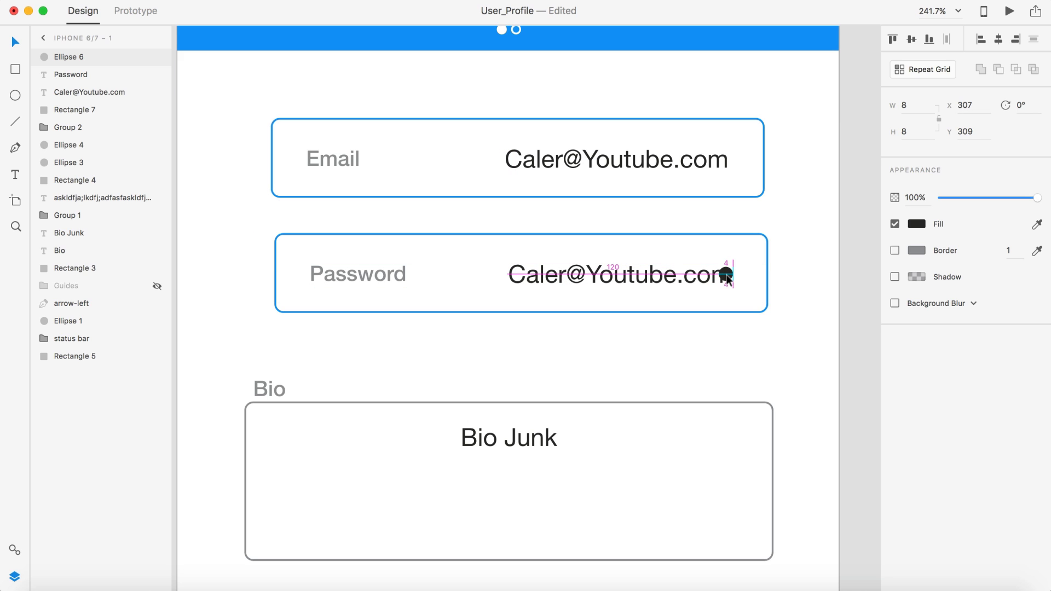
{"action": "left_click", "coordinate": [728, 274]}
{"action": "key", "text": "Delete"}
Step: Duplicate the dot leftward to start a row of black password dots
{"action": "left_click", "coordinate": [725, 273]}
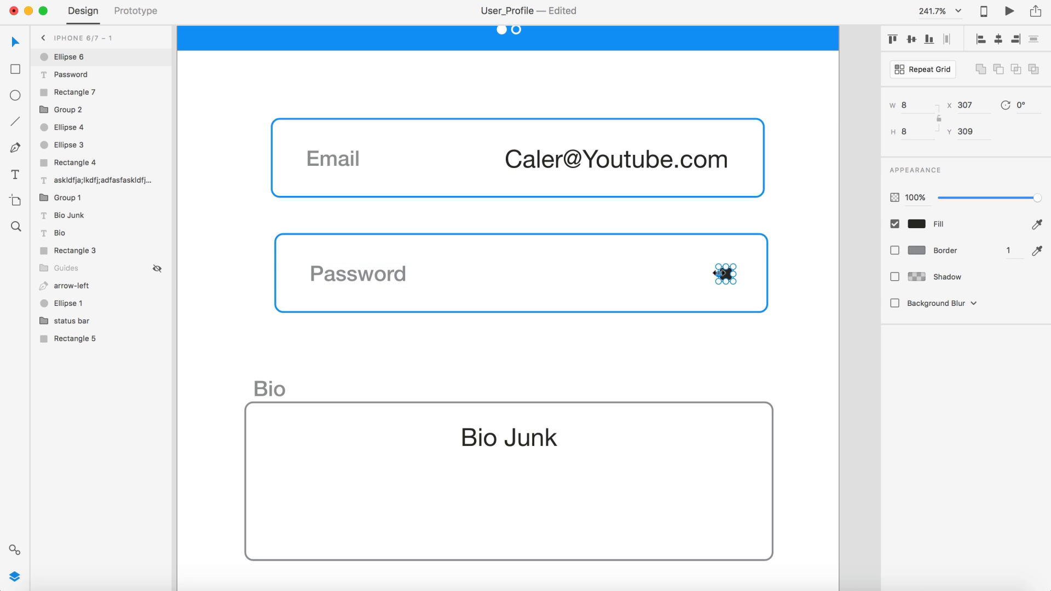
{"action": "left_click_drag", "start_coordinate": [725, 276], "coordinate": [635, 277]}
{"action": "left_click", "coordinate": [672, 276], "text": "shift"}
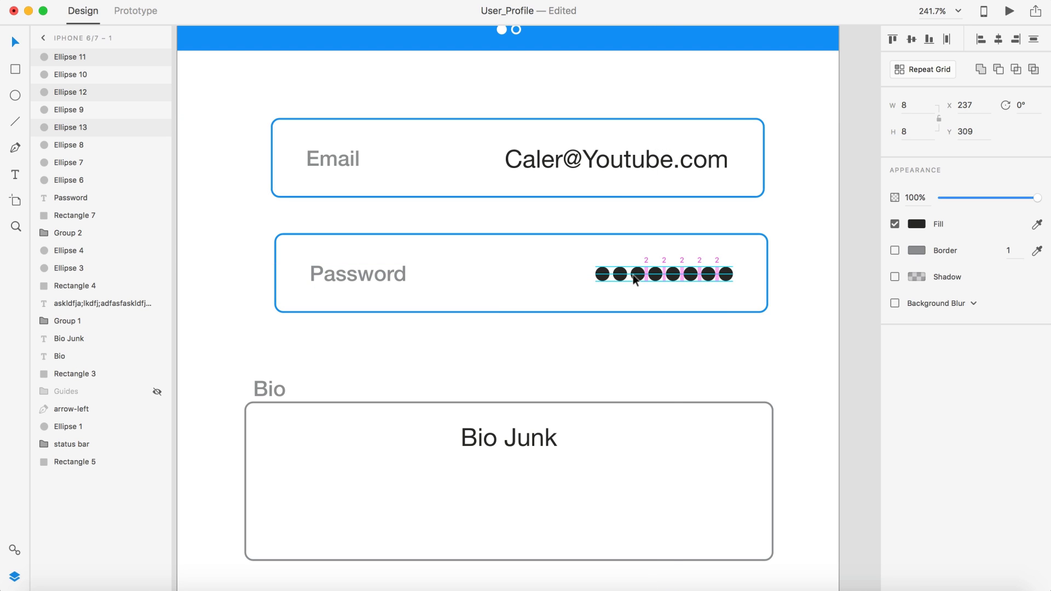
{"action": "left_click", "coordinate": [793, 218]}
{"action": "scroll", "coordinate": [803, 214], "scroll_direction": "down", "scroll_amount": 5}
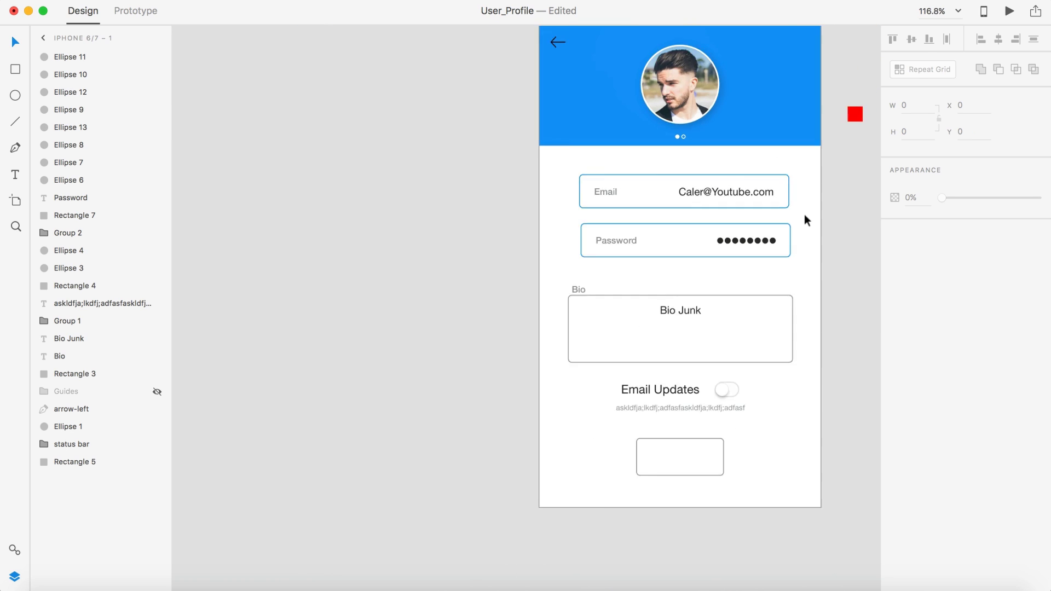
{"action": "scroll", "coordinate": [804, 216], "scroll_direction": "down", "scroll_amount": 1}
{"action": "scroll", "coordinate": [804, 218], "scroll_direction": "up", "scroll_amount": 5}
{"action": "left_click_drag", "start_coordinate": [801, 277], "coordinate": [563, 245]}
{"action": "left_click", "coordinate": [731, 229], "text": "shift"}
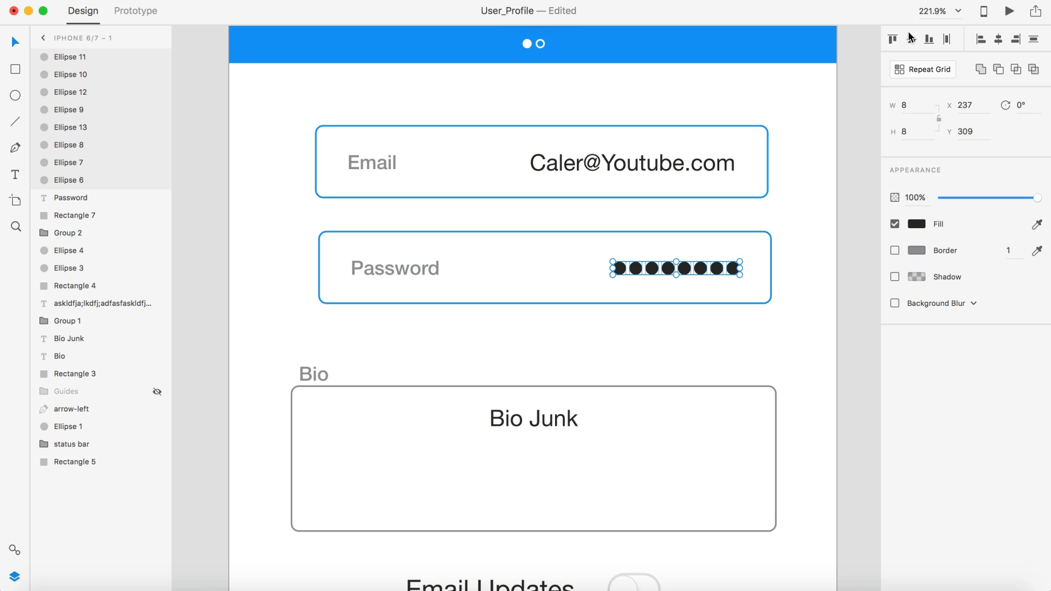
{"action": "left_click", "coordinate": [810, 283]}
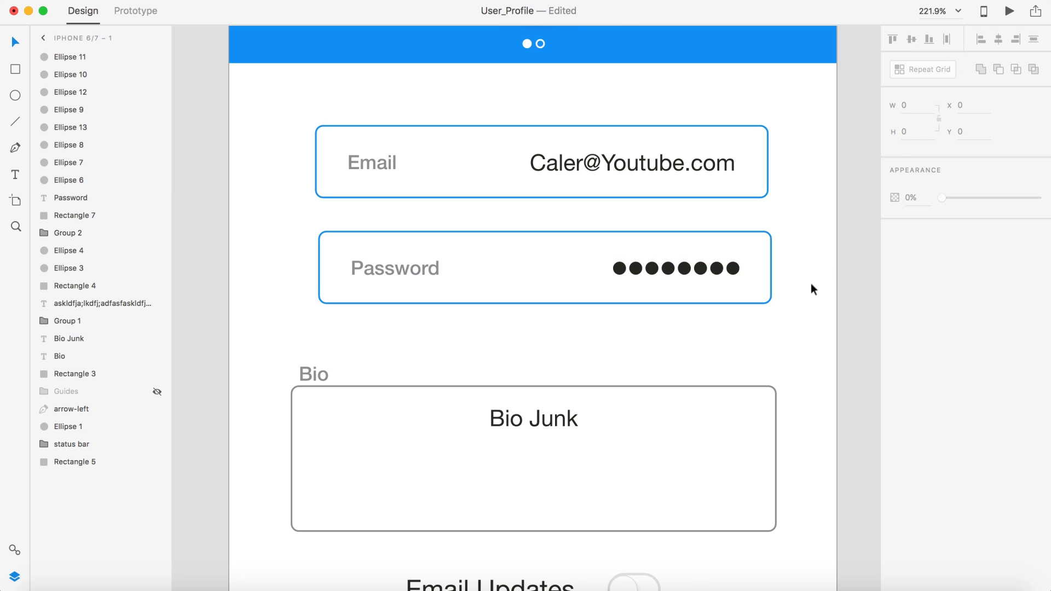
Step: Select the eight dots and duplicate them leftward to make a row of sixteen
{"action": "scroll", "coordinate": [810, 287], "scroll_direction": "down", "scroll_amount": 6}
{"action": "scroll", "coordinate": [813, 293], "scroll_direction": "right", "scroll_amount": 5}
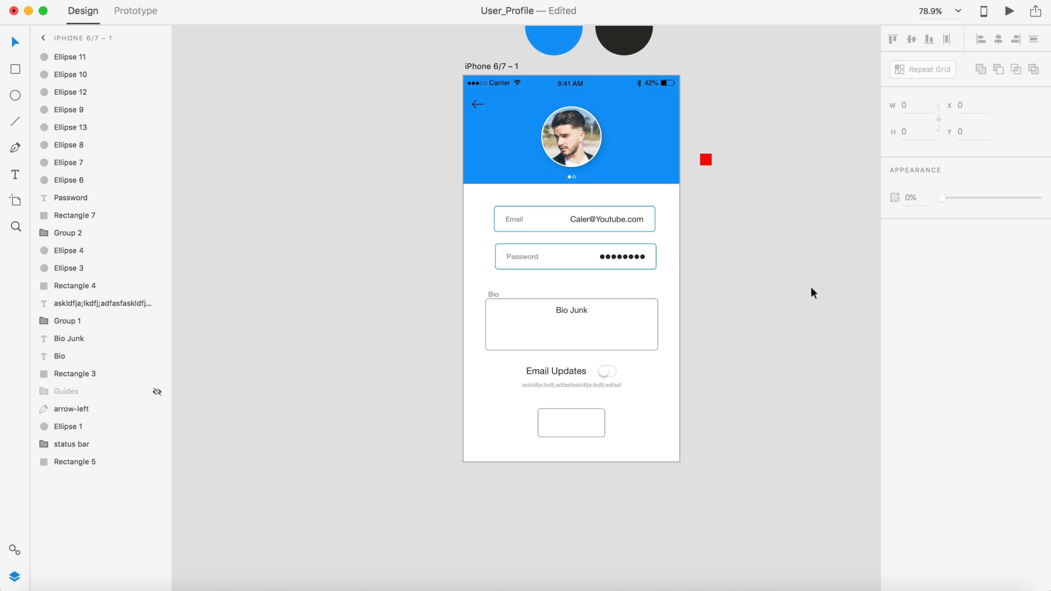
{"action": "scroll", "coordinate": [662, 251], "scroll_direction": "up", "scroll_amount": 6}
{"action": "scroll", "coordinate": [662, 251], "scroll_direction": "left", "scroll_amount": 5}
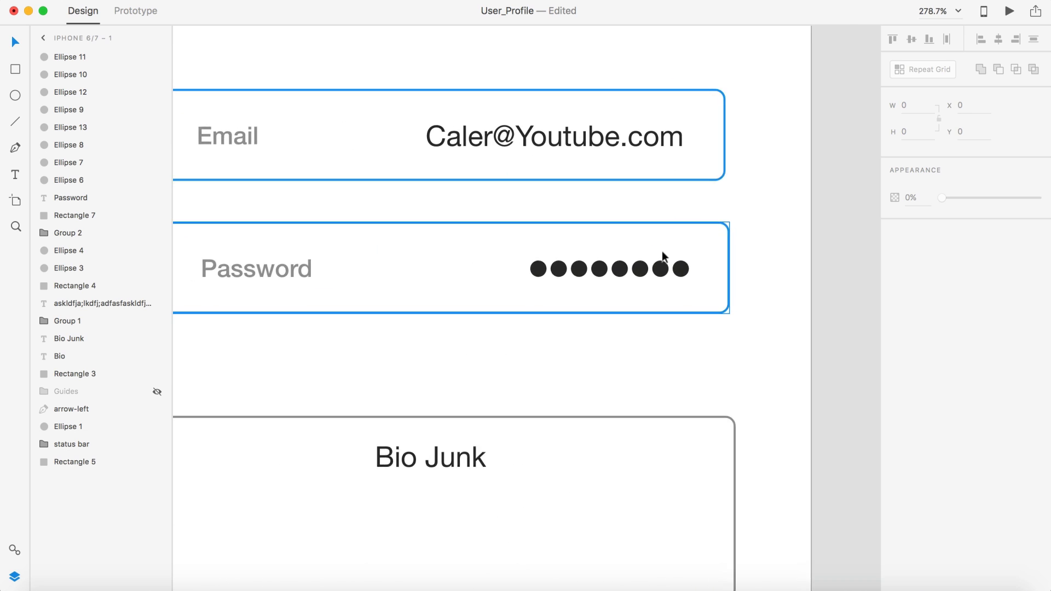
{"action": "scroll", "coordinate": [809, 311], "scroll_direction": "up", "scroll_amount": 1}
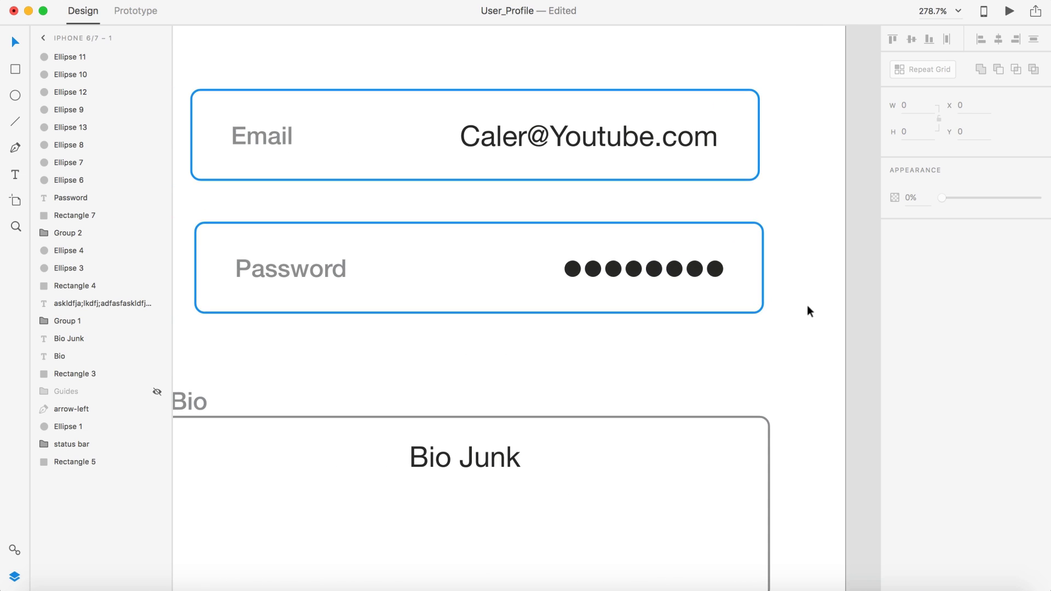
{"action": "left_click", "coordinate": [714, 269]}
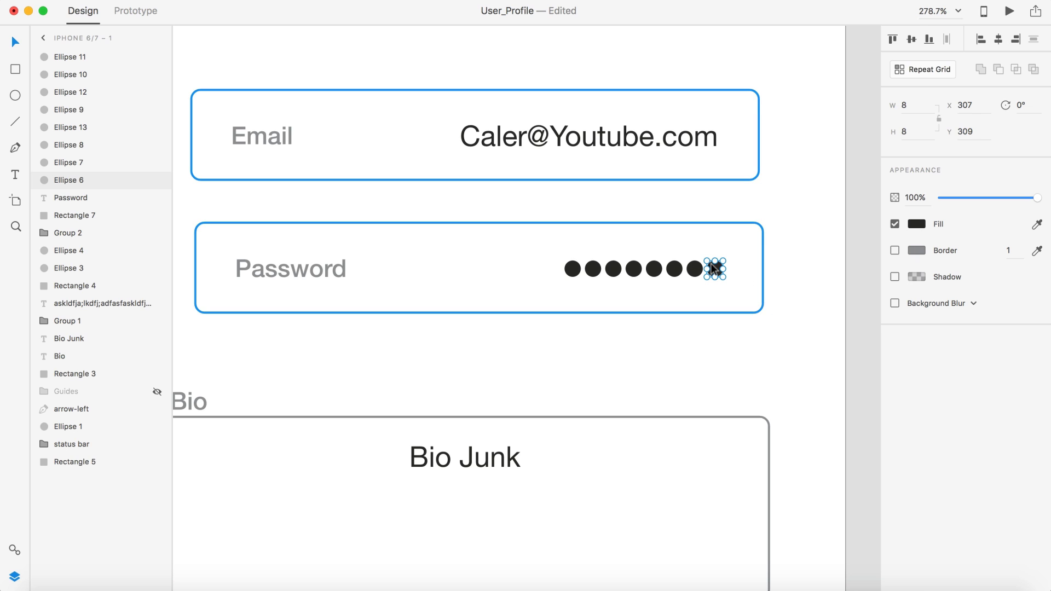
{"action": "left_click", "coordinate": [691, 272], "text": "shift"}
{"action": "left_click", "coordinate": [674, 269], "text": "shift"}
{"action": "left_click", "coordinate": [654, 269], "text": "shift"}
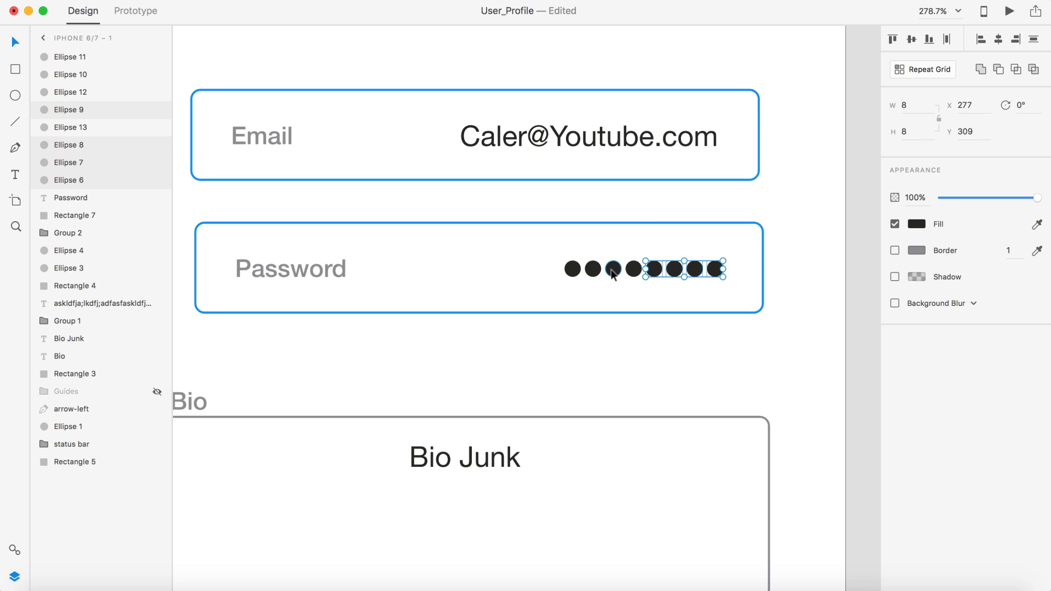
{"action": "left_click", "coordinate": [632, 270], "text": "shift"}
{"action": "left_click", "coordinate": [612, 269], "text": "shift"}
{"action": "left_click", "coordinate": [572, 269], "text": "shift"}
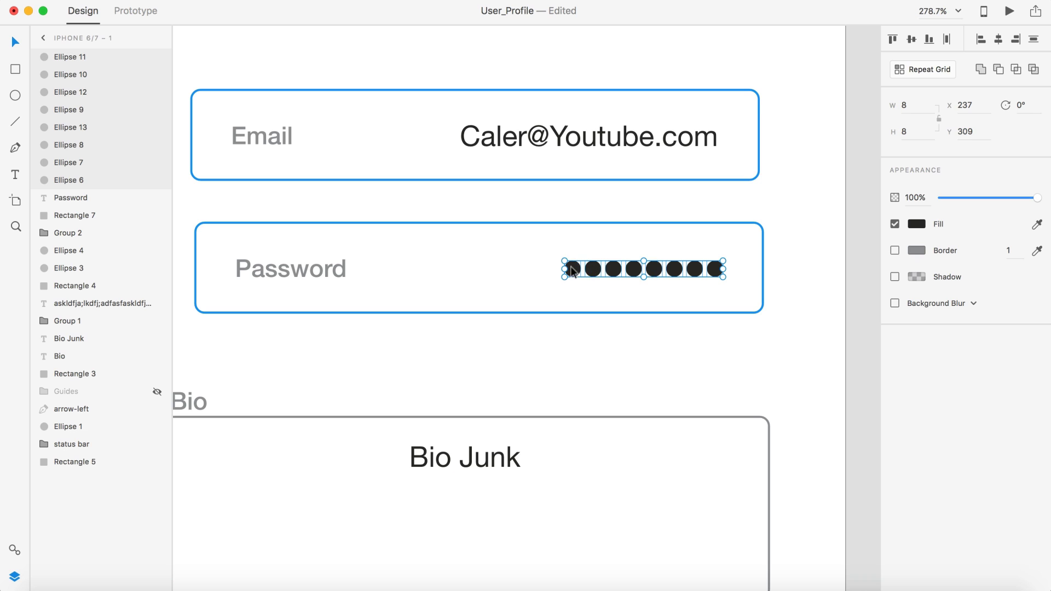
{"action": "left_click_drag", "start_coordinate": [706, 272], "coordinate": [545, 270]}
{"action": "left_click", "coordinate": [811, 268]}
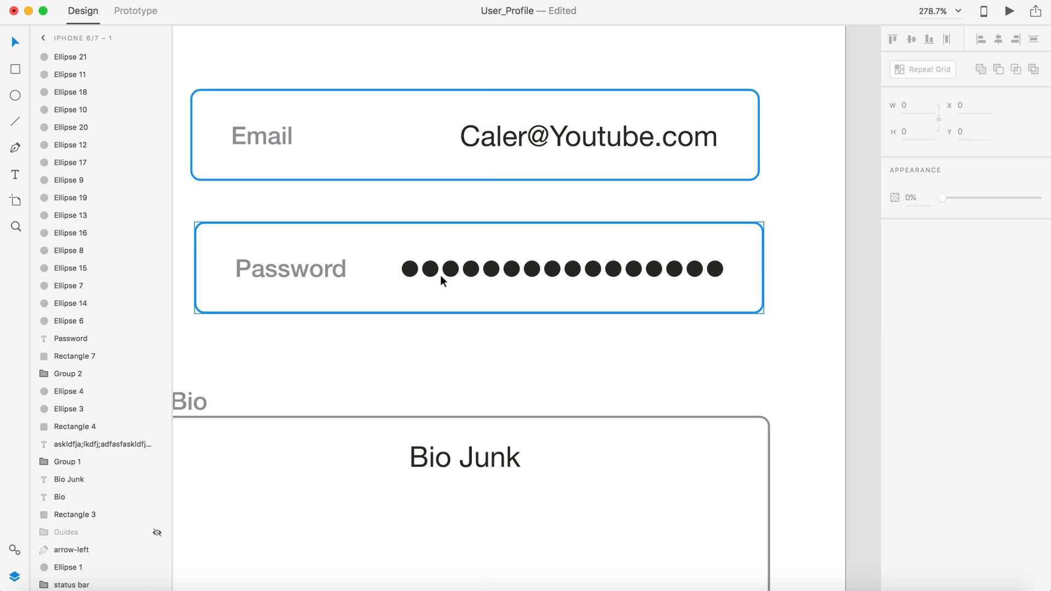
Step: Select the Email field group, nudge it slightly right, and ungroup it with Cmd+Shift+G
{"action": "scroll", "coordinate": [570, 305], "scroll_direction": "down", "scroll_amount": 5}
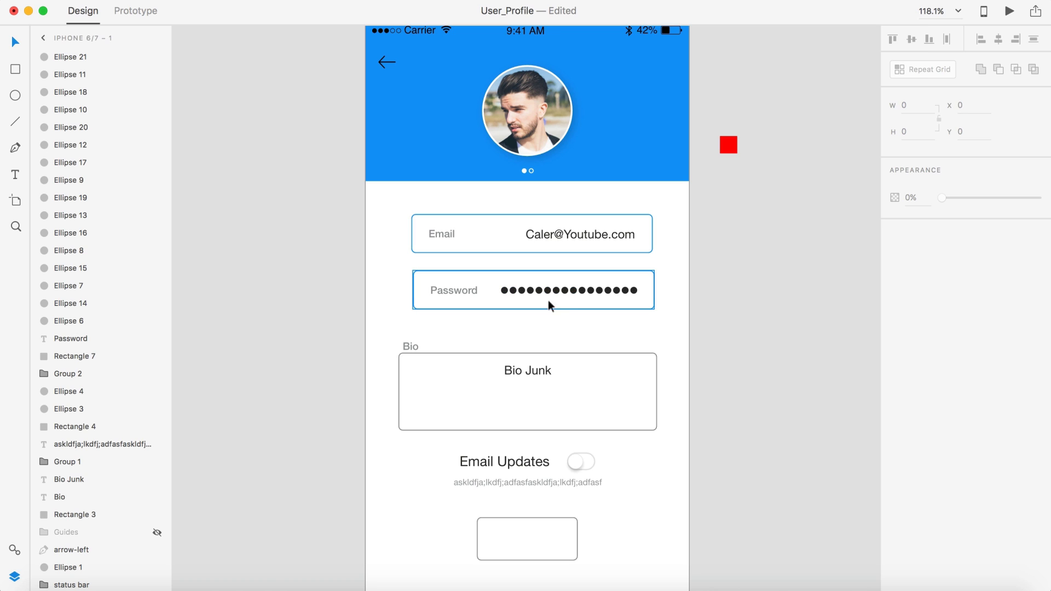
{"action": "scroll", "coordinate": [778, 310], "scroll_direction": "down", "scroll_amount": 2}
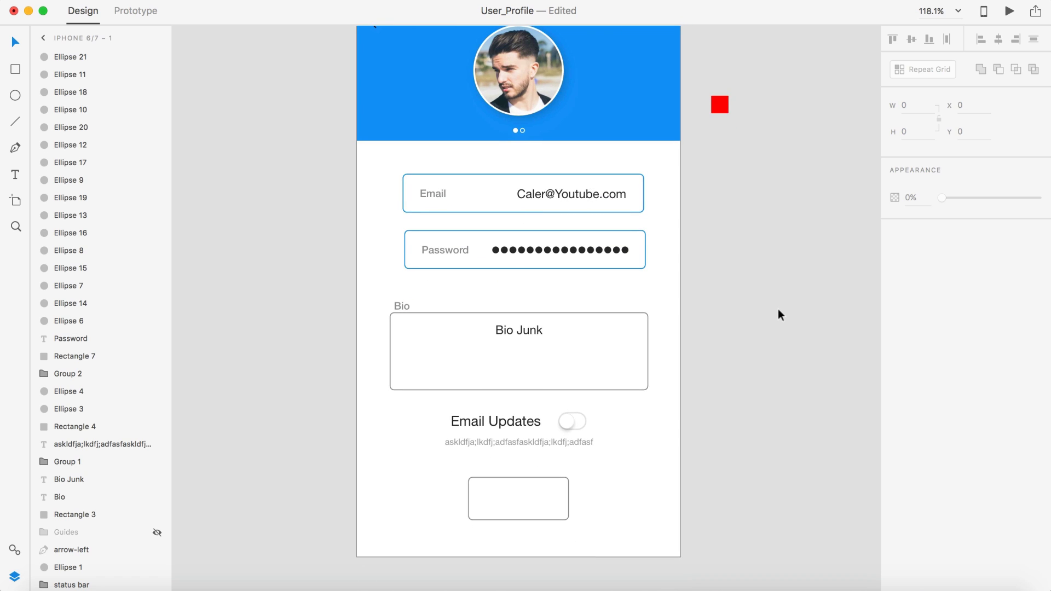
{"action": "left_click", "coordinate": [778, 311]}
{"action": "scroll", "coordinate": [778, 314], "scroll_direction": "down", "scroll_amount": 1}
{"action": "scroll", "coordinate": [778, 314], "scroll_direction": "down", "scroll_amount": 2}
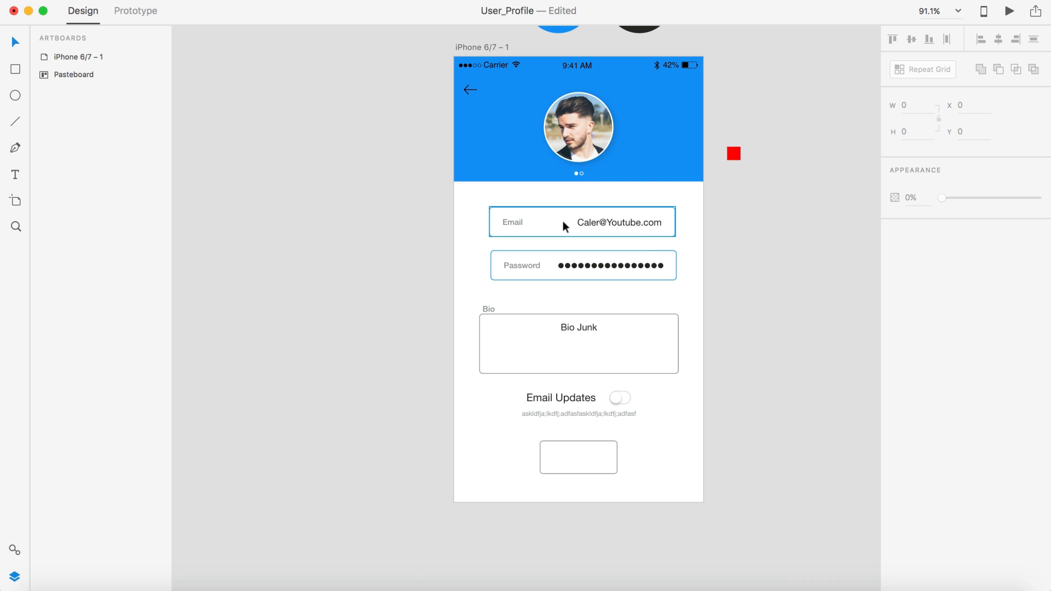
{"action": "scroll", "coordinate": [563, 221], "scroll_direction": "up", "scroll_amount": 5}
{"action": "left_click", "coordinate": [384, 221]}
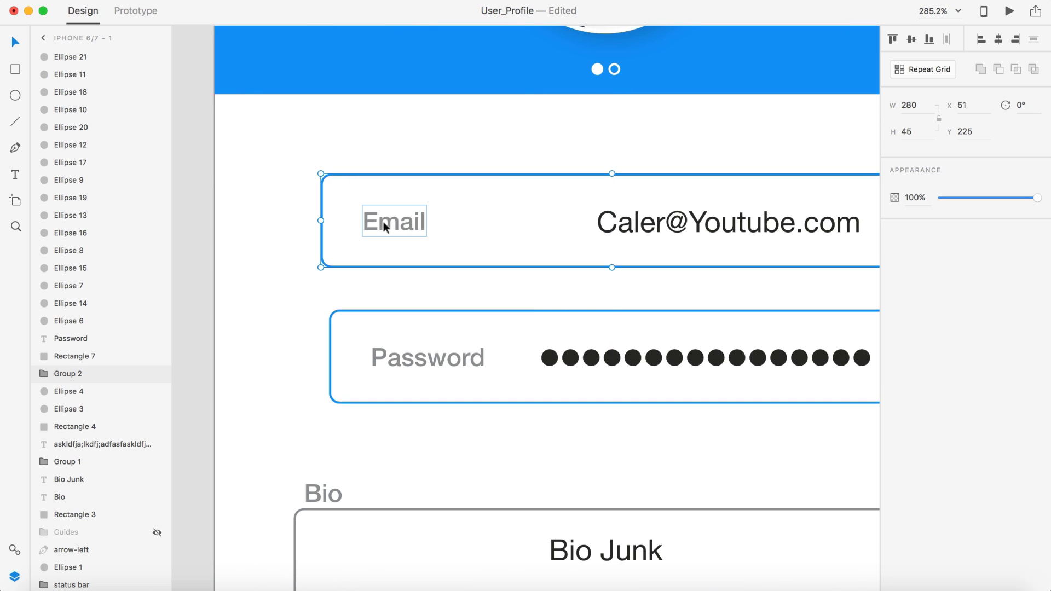
{"action": "key", "text": "Right"}
{"action": "key", "text": "Right"}
{"action": "key", "text": "Right"}
{"action": "key", "text": "super+shift+g"}
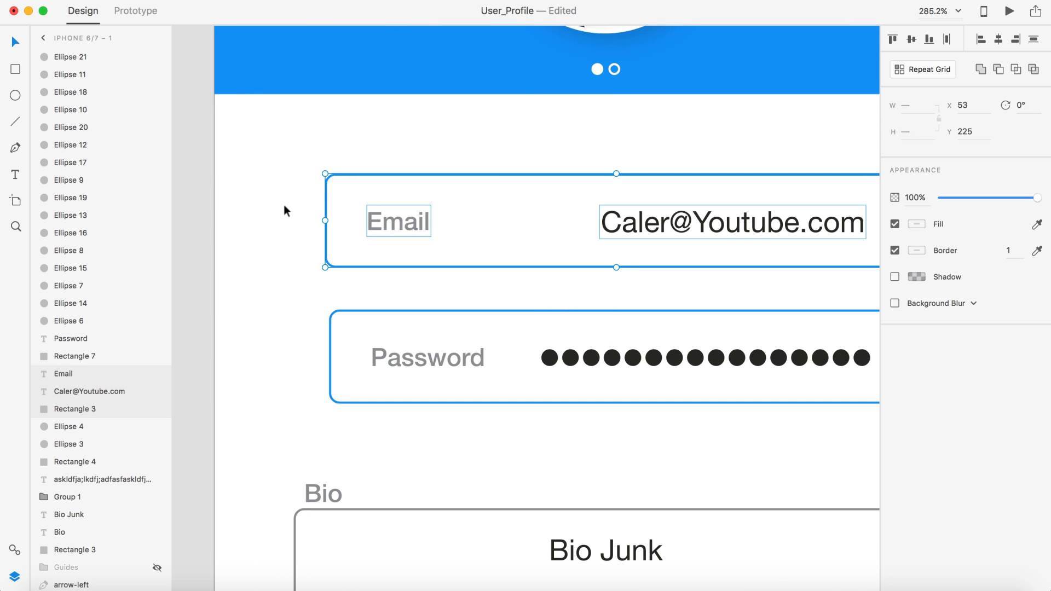
Step: Shift the Email label slightly left and the address text slightly right within the box
{"action": "left_click", "coordinate": [284, 205]}
{"action": "left_click_drag", "start_coordinate": [394, 229], "coordinate": [385, 222]}
{"action": "scroll", "coordinate": [385, 222], "scroll_direction": "right", "scroll_amount": 5}
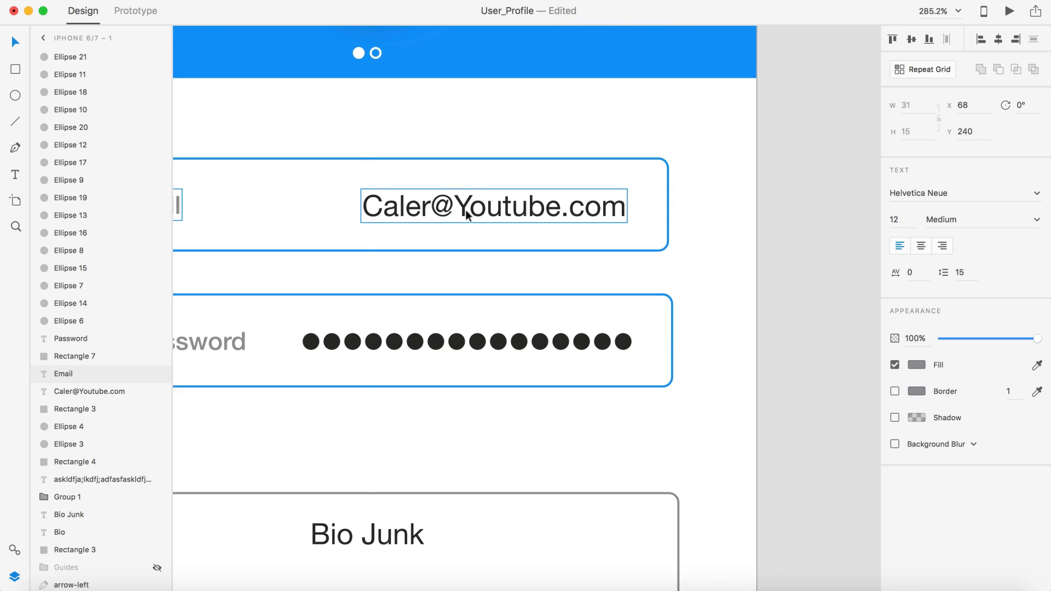
{"action": "left_click_drag", "start_coordinate": [465, 209], "coordinate": [477, 211]}
{"action": "scroll", "coordinate": [476, 212], "scroll_direction": "down", "scroll_amount": 5}
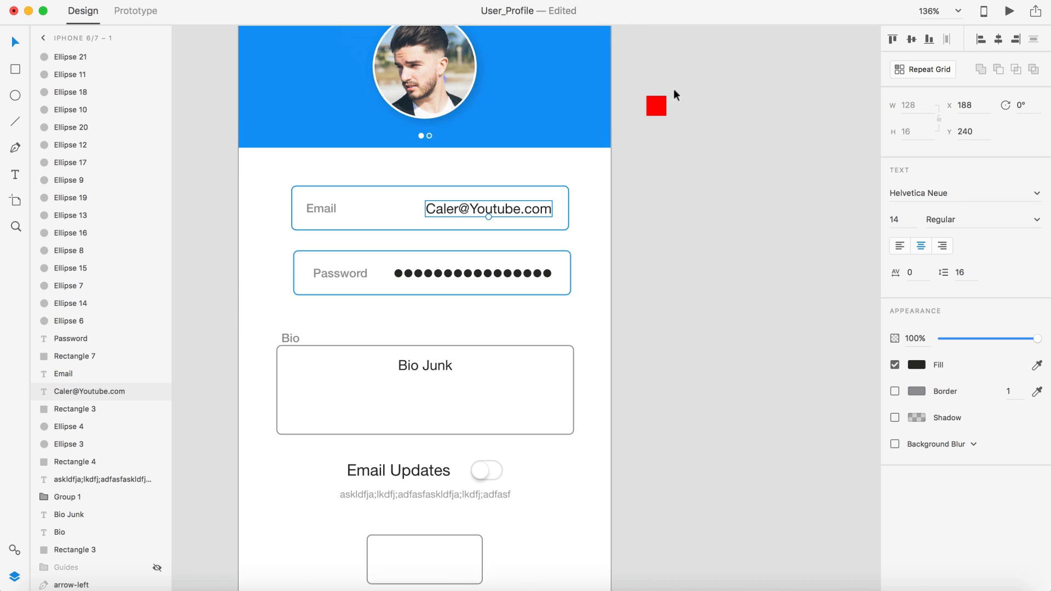
{"action": "left_click", "coordinate": [656, 106]}
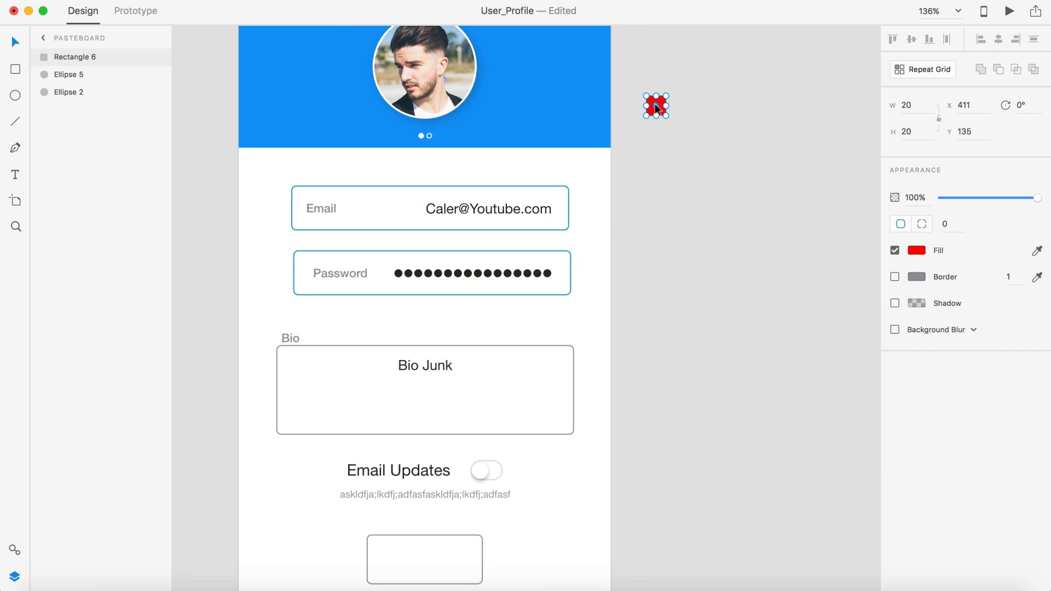
Step: Set the red square's width to 15 and place it beside the Password field
{"action": "left_click", "coordinate": [918, 109]}
{"action": "type", "text": "15"}
{"action": "key", "text": "Return"}
{"action": "left_click_drag", "start_coordinate": [644, 104], "coordinate": [576, 154]}
{"action": "left_click_drag", "start_coordinate": [557, 202], "coordinate": [696, 215]}
Step: Group the password dots without the field box and snap the row against the red spacer
{"action": "scroll", "coordinate": [560, 209], "scroll_direction": "up", "scroll_amount": 5}
{"action": "left_click", "coordinate": [522, 220]}
{"action": "scroll", "coordinate": [561, 216], "scroll_direction": "down", "scroll_amount": 5}
{"action": "scroll", "coordinate": [696, 215], "scroll_direction": "left", "scroll_amount": 3}
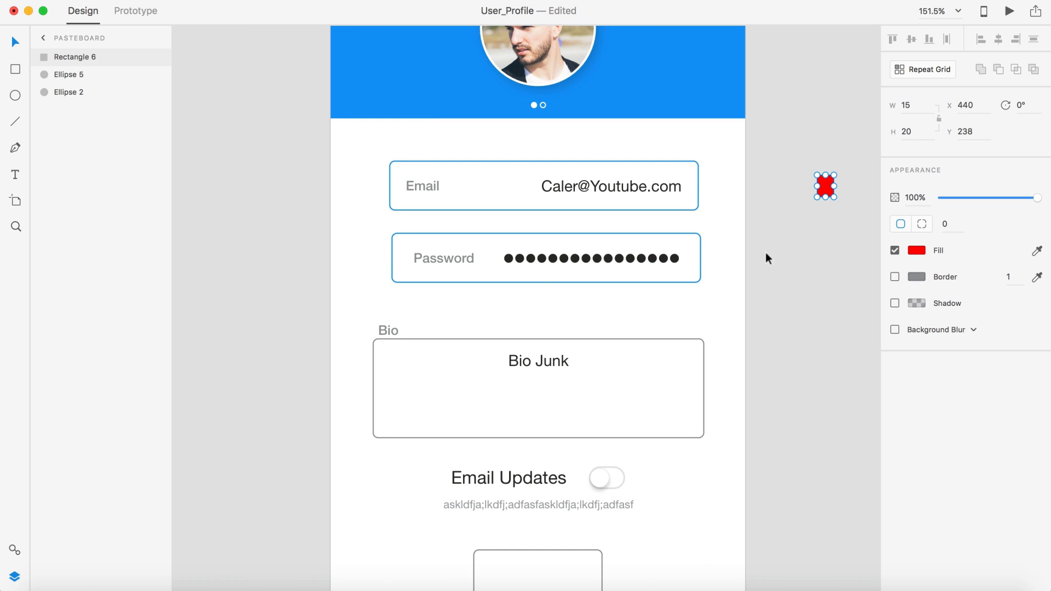
{"action": "left_click_drag", "start_coordinate": [761, 249], "coordinate": [506, 253]}
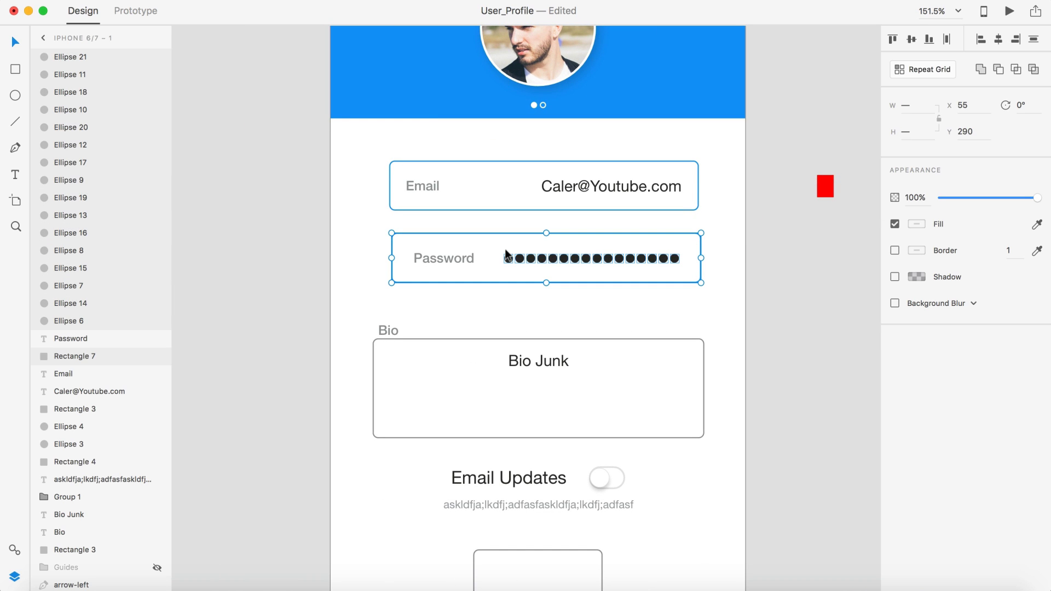
{"action": "left_click", "coordinate": [680, 237], "text": "shift"}
{"action": "key", "text": "super+g"}
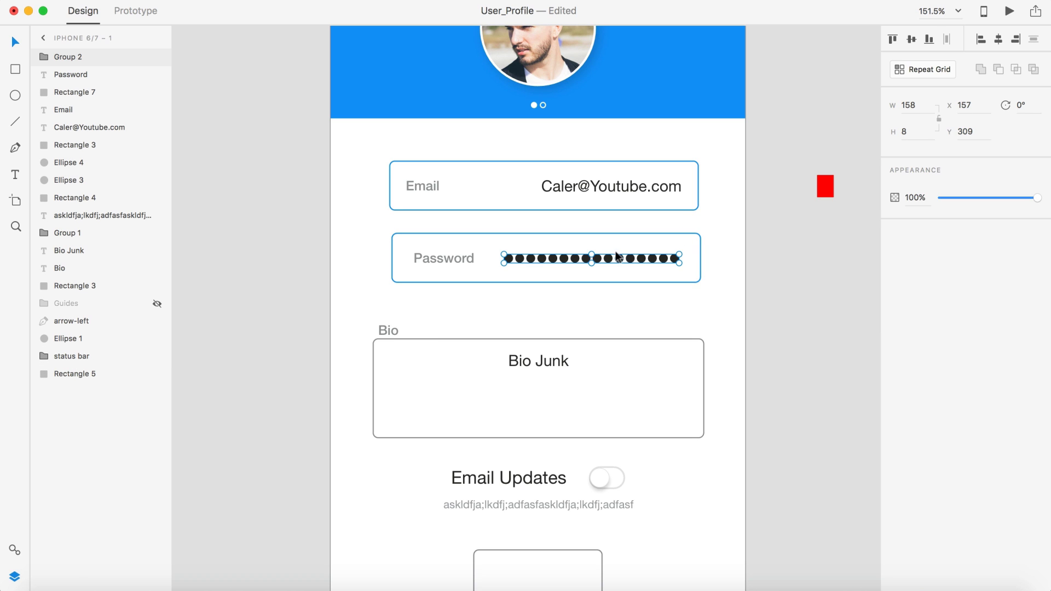
{"action": "left_click_drag", "start_coordinate": [822, 192], "coordinate": [636, 257]}
Step: Line up the Password and Email labels at X 70 using the red spacer
{"action": "scroll", "coordinate": [688, 253], "scroll_direction": "up", "scroll_amount": 5}
{"action": "scroll", "coordinate": [634, 257], "scroll_direction": "down", "scroll_amount": 5}
{"action": "scroll", "coordinate": [634, 257], "scroll_direction": "left", "scroll_amount": 2}
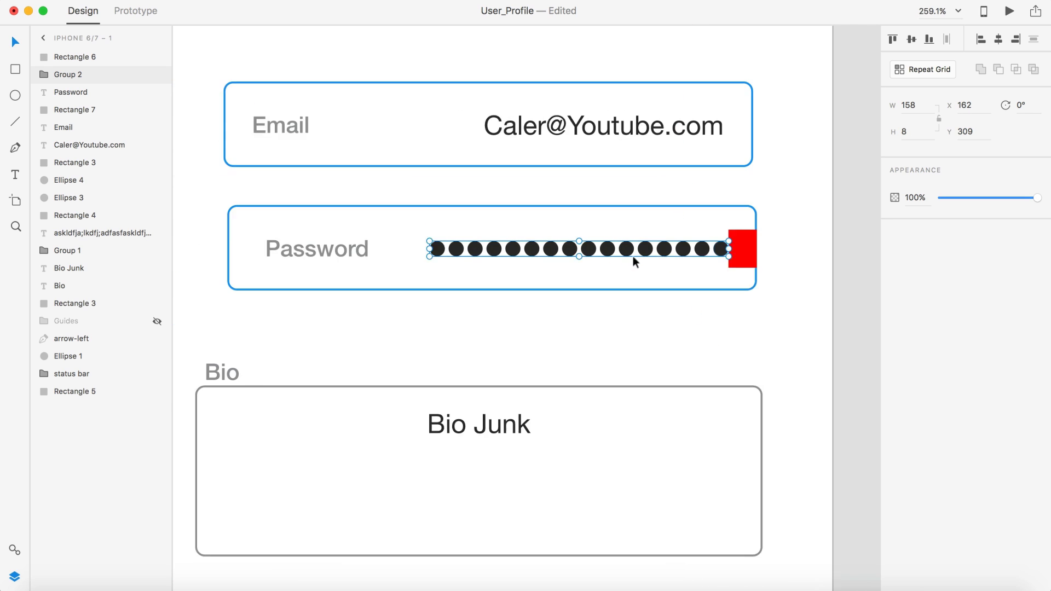
{"action": "left_click_drag", "start_coordinate": [322, 254], "coordinate": [311, 256]}
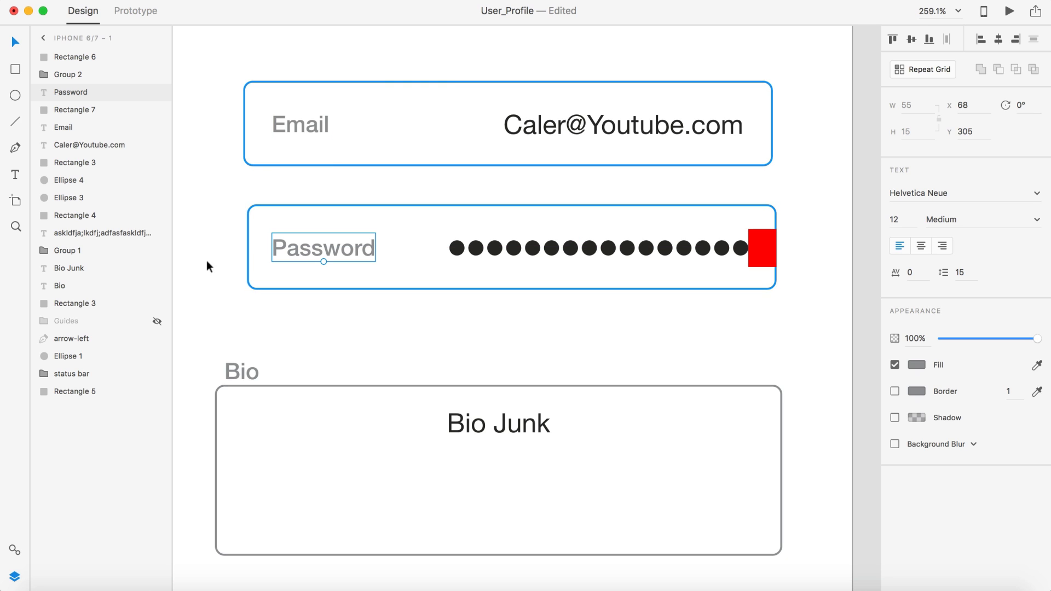
{"action": "scroll", "coordinate": [265, 237], "scroll_direction": "up", "scroll_amount": 2}
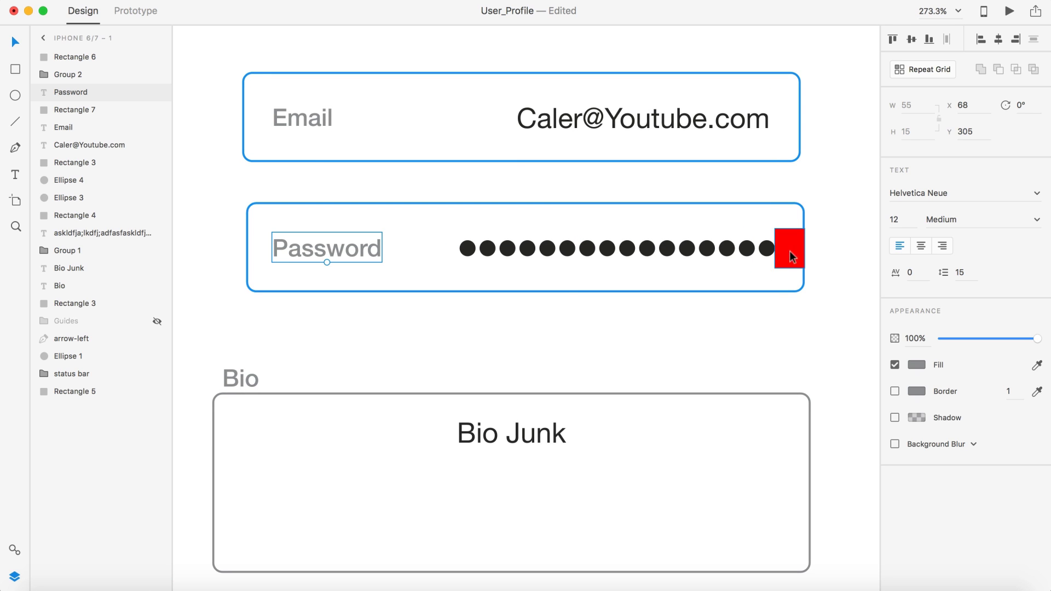
{"action": "left_click_drag", "start_coordinate": [789, 253], "coordinate": [312, 255]}
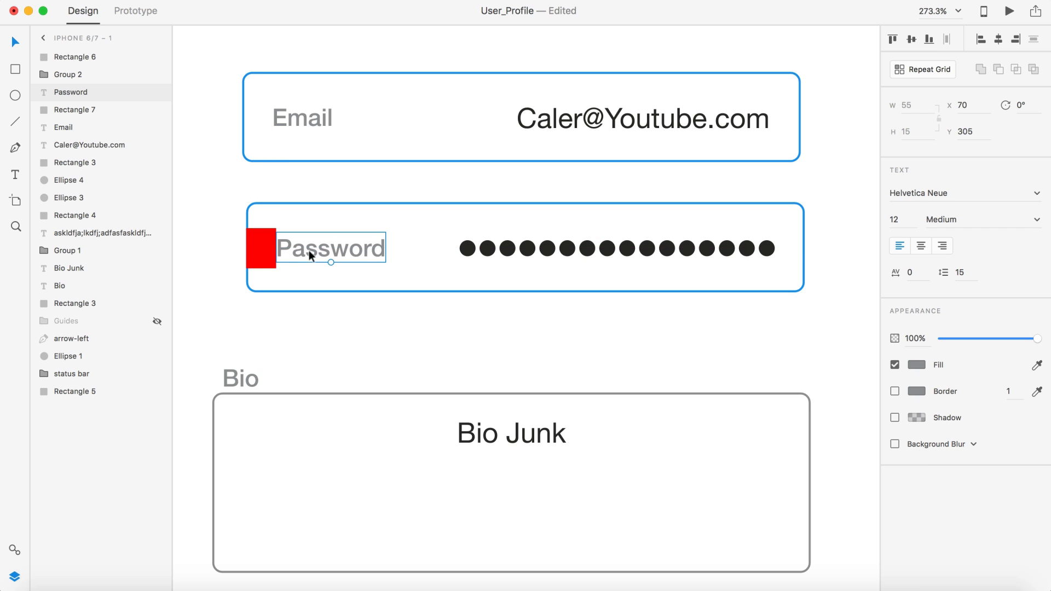
{"action": "left_click_drag", "start_coordinate": [297, 125], "coordinate": [304, 127]}
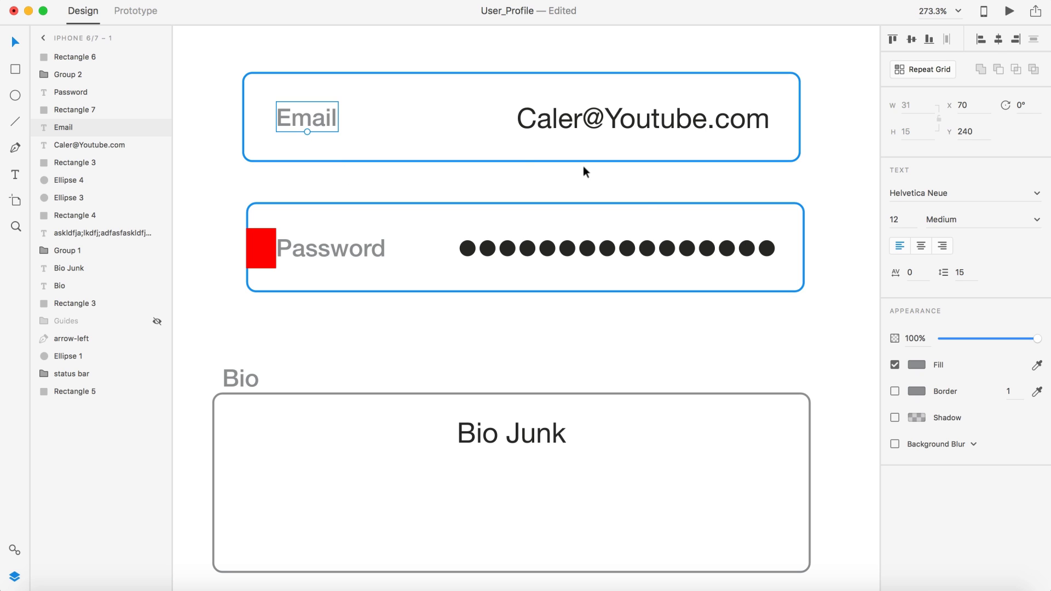
Step: Move the red square back onto the pasteboard and marquee-select the Password field
{"action": "scroll", "coordinate": [620, 188], "scroll_direction": "down", "scroll_amount": 5}
{"action": "scroll", "coordinate": [620, 152], "scroll_direction": "up", "scroll_amount": 5}
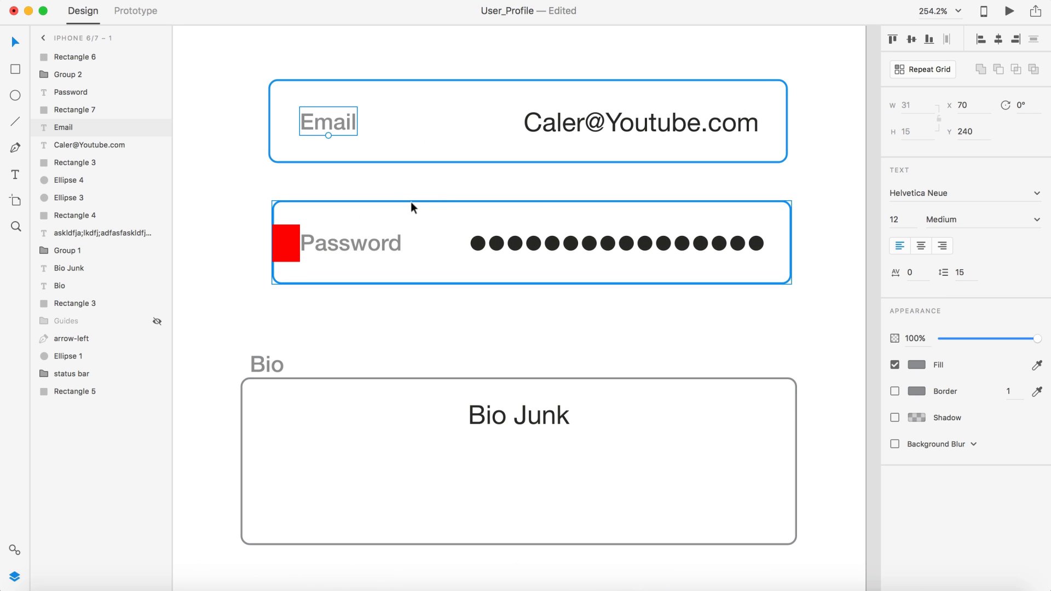
{"action": "left_click", "coordinate": [431, 197]}
{"action": "left_click_drag", "start_coordinate": [293, 252], "coordinate": [680, 219]}
{"action": "scroll", "coordinate": [509, 252], "scroll_direction": "down", "scroll_amount": 5}
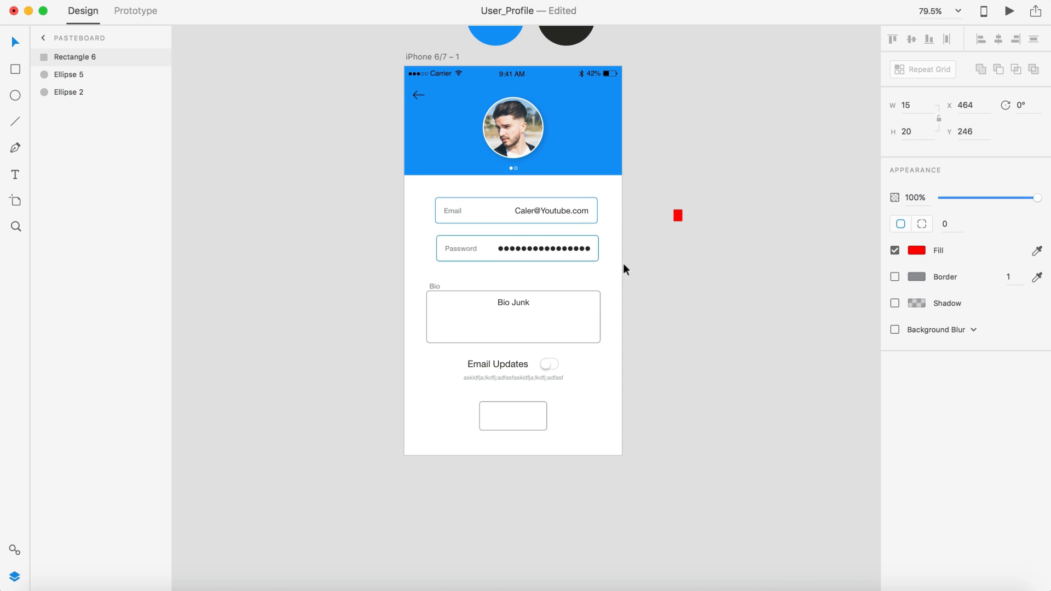
{"action": "left_click_drag", "start_coordinate": [625, 269], "coordinate": [401, 241]}
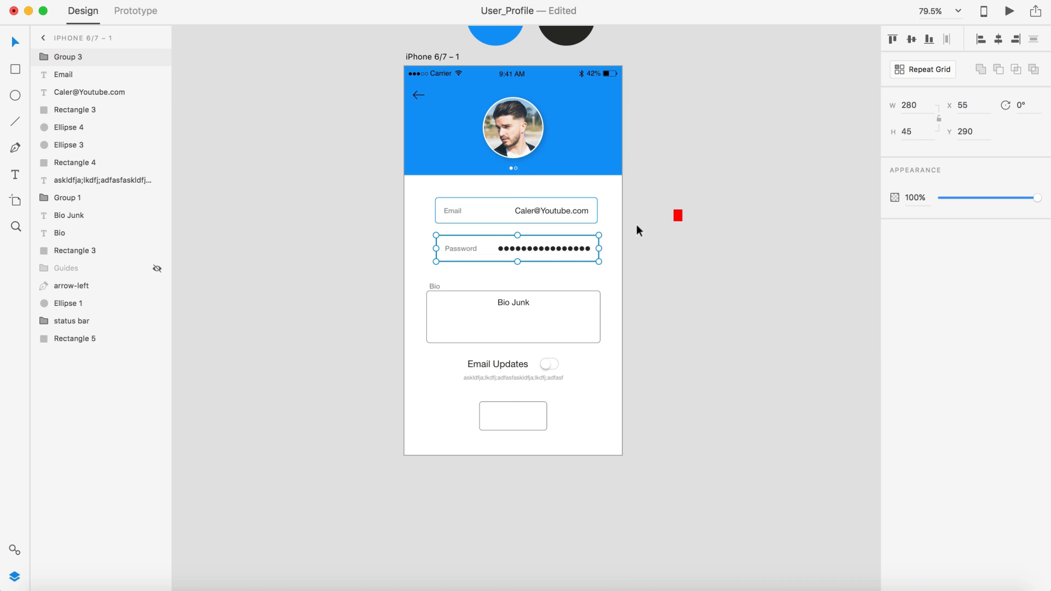
Step: Group the Email field and centre-align it horizontally with the Password field
{"action": "left_click_drag", "start_coordinate": [638, 229], "coordinate": [398, 198]}
{"action": "key", "text": "super+g"}
{"action": "left_click", "coordinate": [559, 244], "text": "shift"}
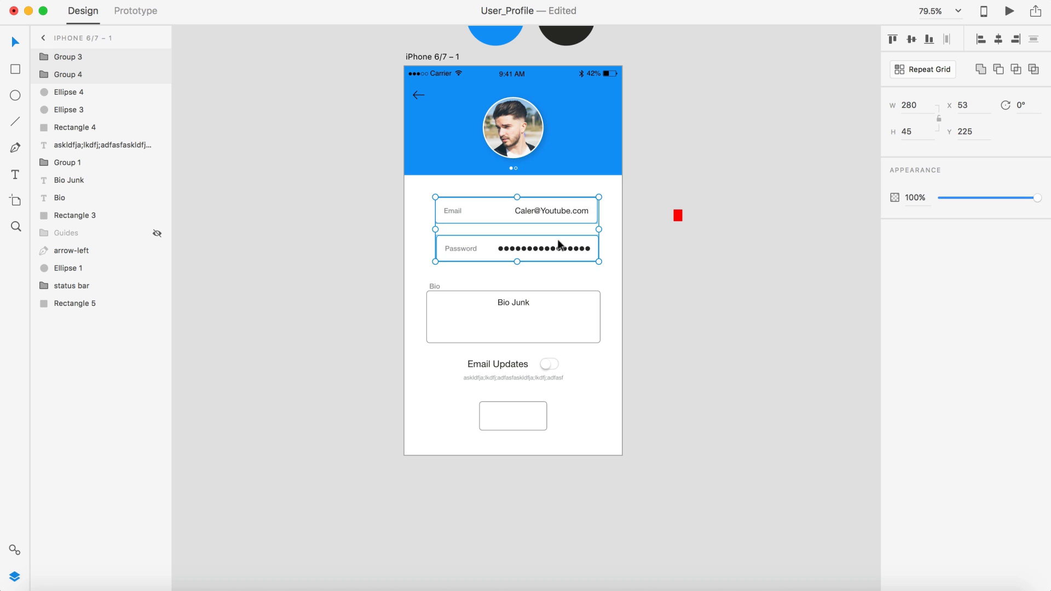
{"action": "left_click", "coordinate": [999, 44]}
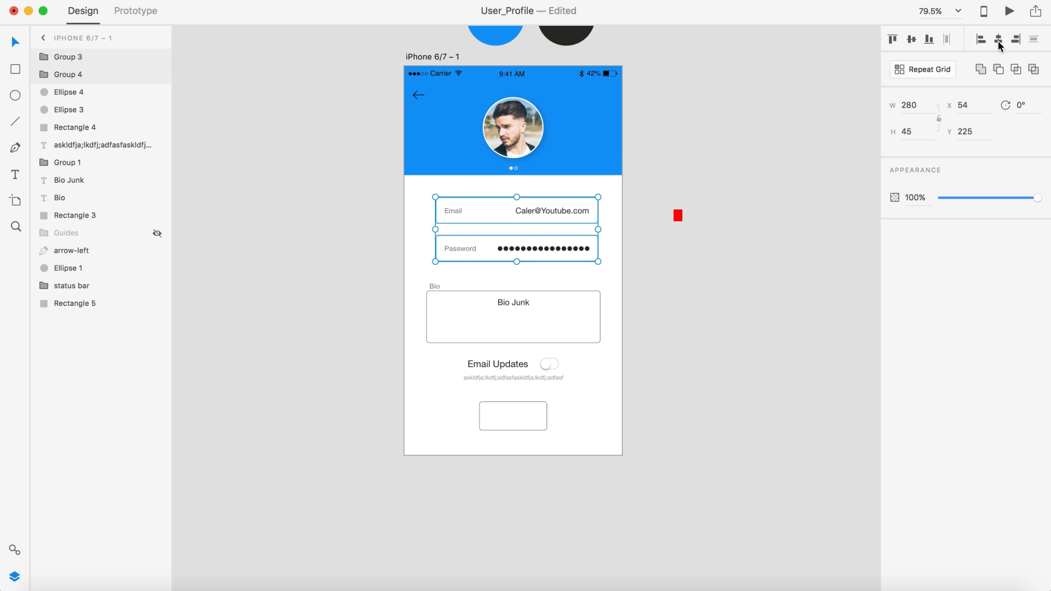
{"action": "scroll", "coordinate": [462, 283], "scroll_direction": "up", "scroll_amount": 5}
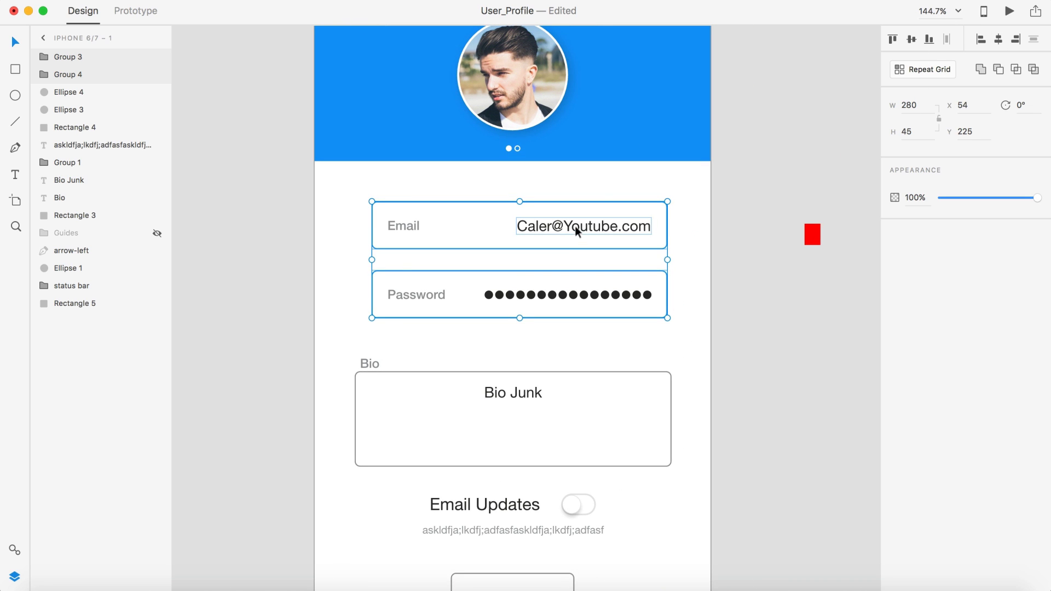
{"action": "left_click_drag", "start_coordinate": [575, 226], "coordinate": [569, 226]}
{"action": "left_click", "coordinate": [810, 302]}
Step: Move the Email and Password fields down together to Y 247, just above the Bio label
{"action": "key", "text": "super+0"}
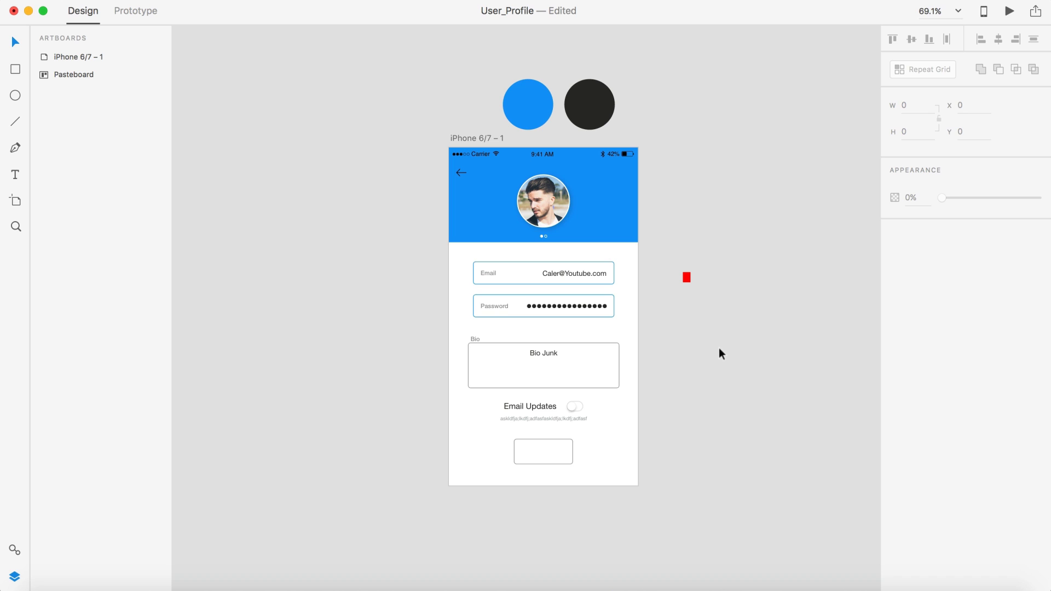
{"action": "scroll", "coordinate": [719, 347], "scroll_direction": "up", "scroll_amount": 5}
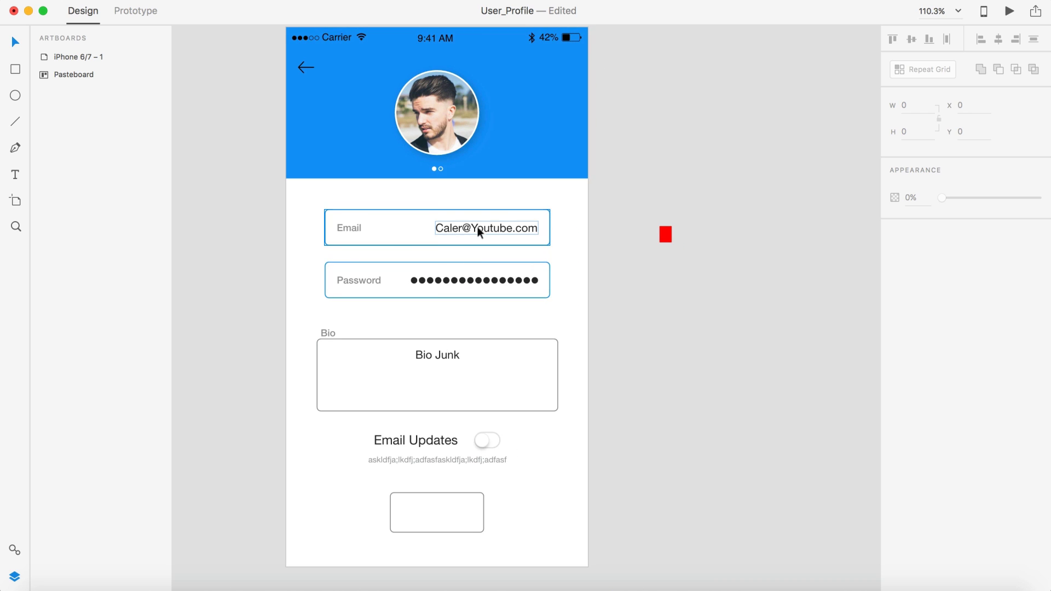
{"action": "left_click_drag", "start_coordinate": [478, 227], "coordinate": [507, 252]}
{"action": "key", "text": "cmd+z"}
{"action": "left_click", "coordinate": [510, 280], "text": "shift"}
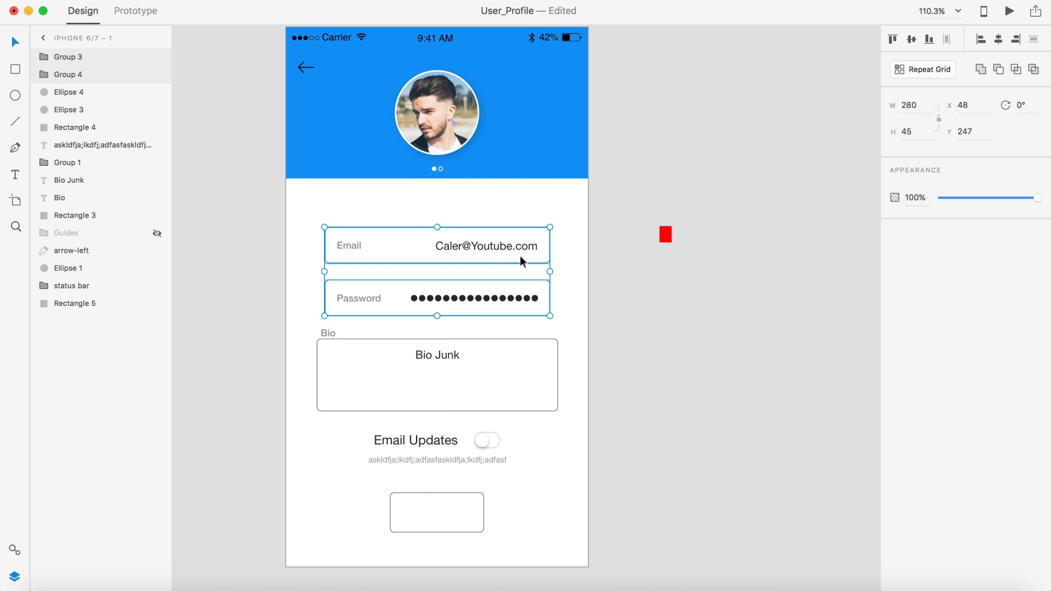
{"action": "left_click", "coordinate": [672, 297]}
{"action": "scroll", "coordinate": [672, 297], "scroll_direction": "down", "scroll_amount": 3}
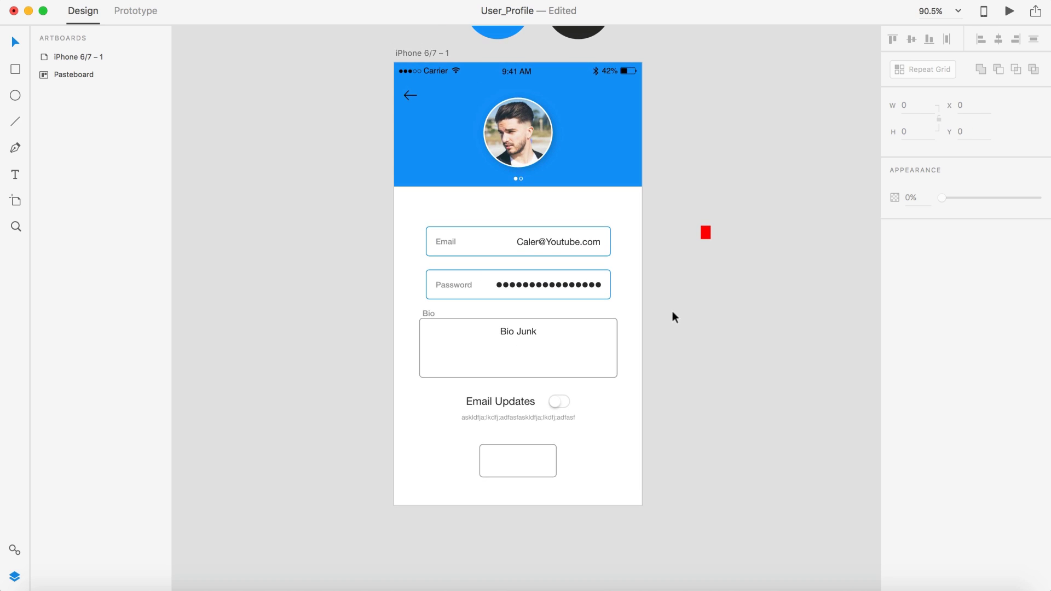
{"action": "scroll", "coordinate": [668, 271], "scroll_direction": "up", "scroll_amount": 4}
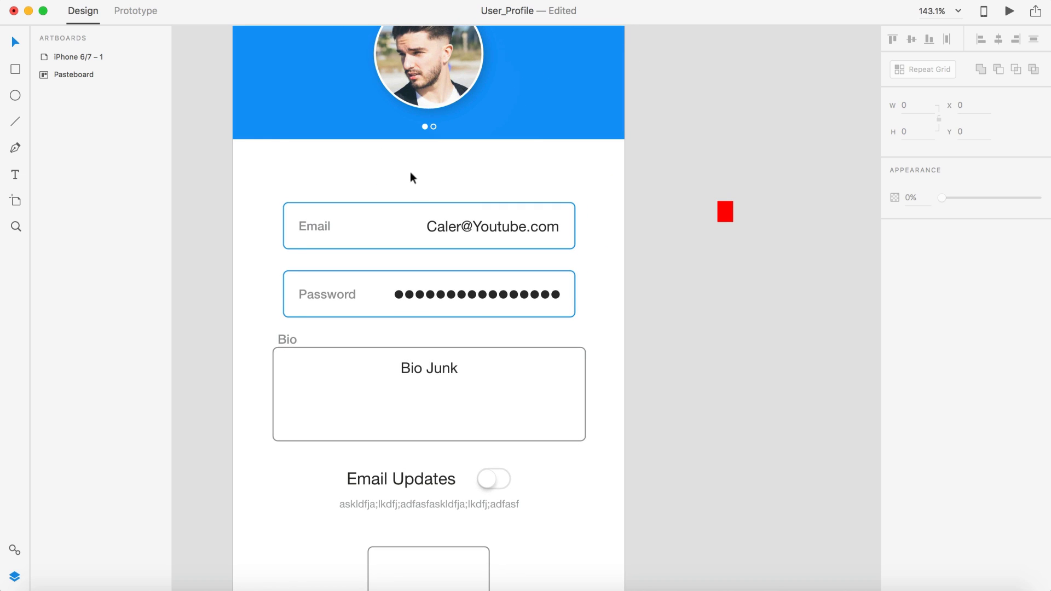
Step: Add a 'Profile Settings' text object above the Email field
{"action": "key", "text": "t"}
{"action": "left_click", "coordinate": [405, 167]}
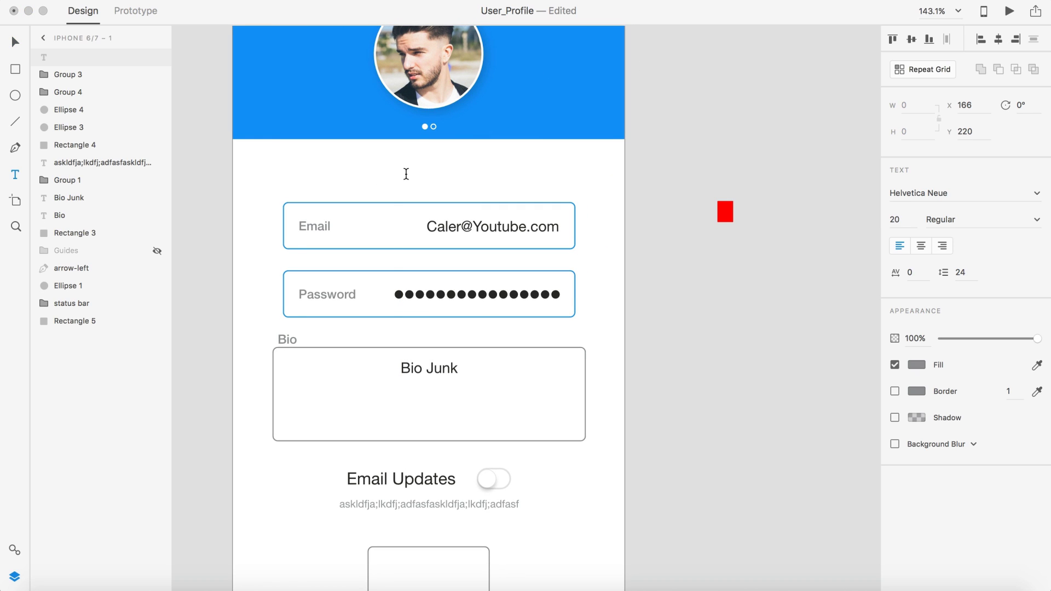
{"action": "type", "text": "Profile Settings"}
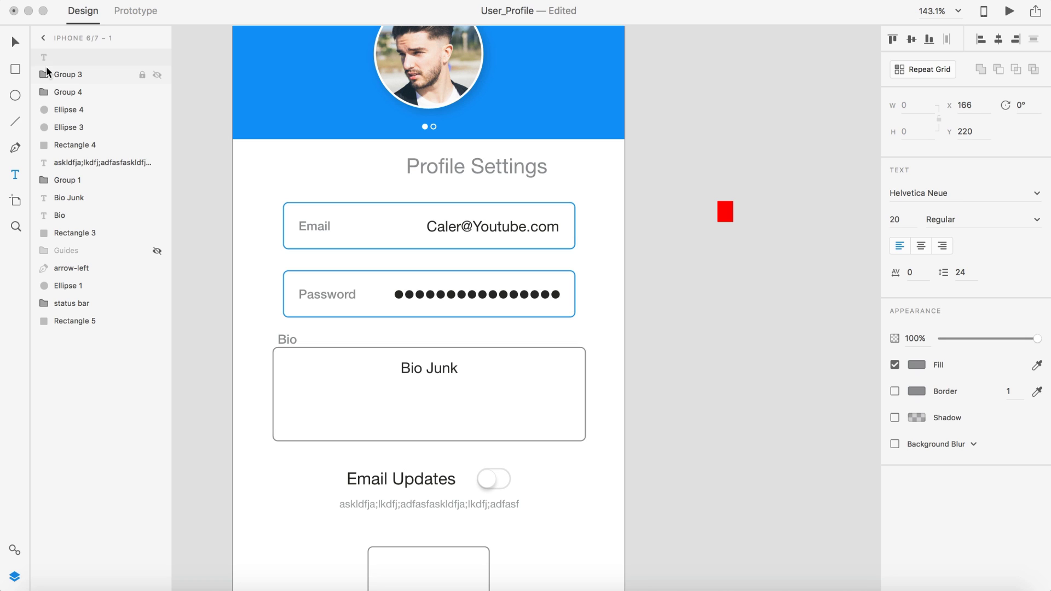
{"action": "left_click", "coordinate": [17, 42]}
Step: Make the title Light weight at size 16 and centre it on the artboard
{"action": "left_click", "coordinate": [1037, 219]}
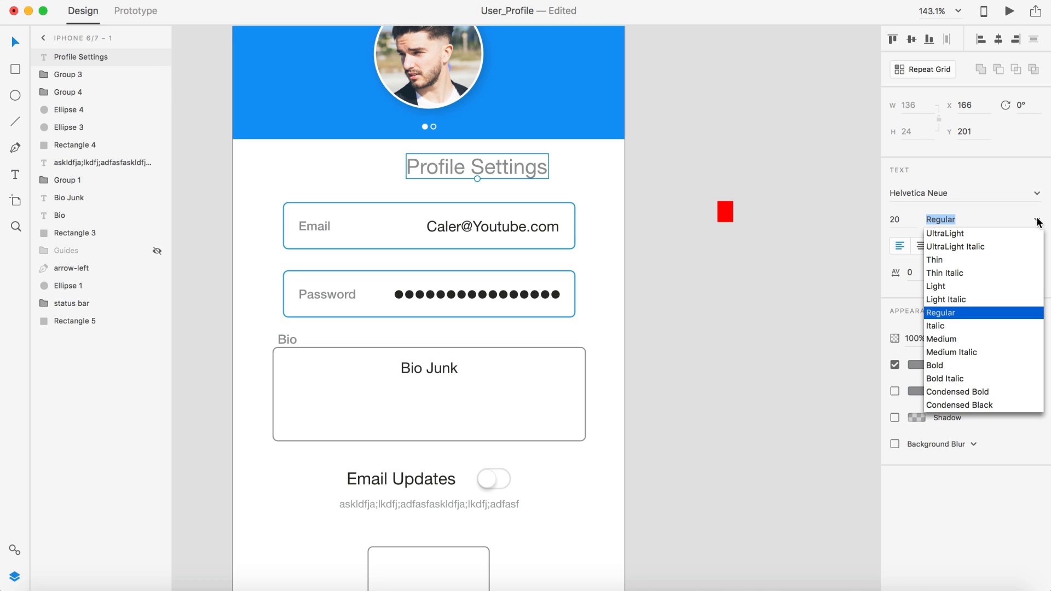
{"action": "left_click", "coordinate": [932, 286]}
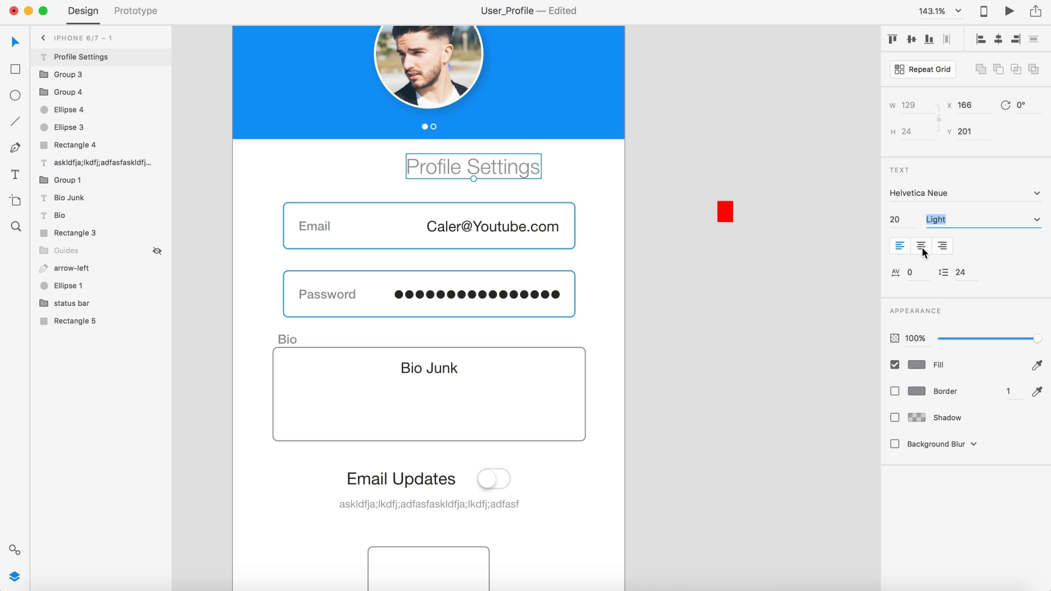
{"action": "key", "text": "shift+Tab"}
{"action": "type", "text": "16"}
{"action": "key", "text": "Return"}
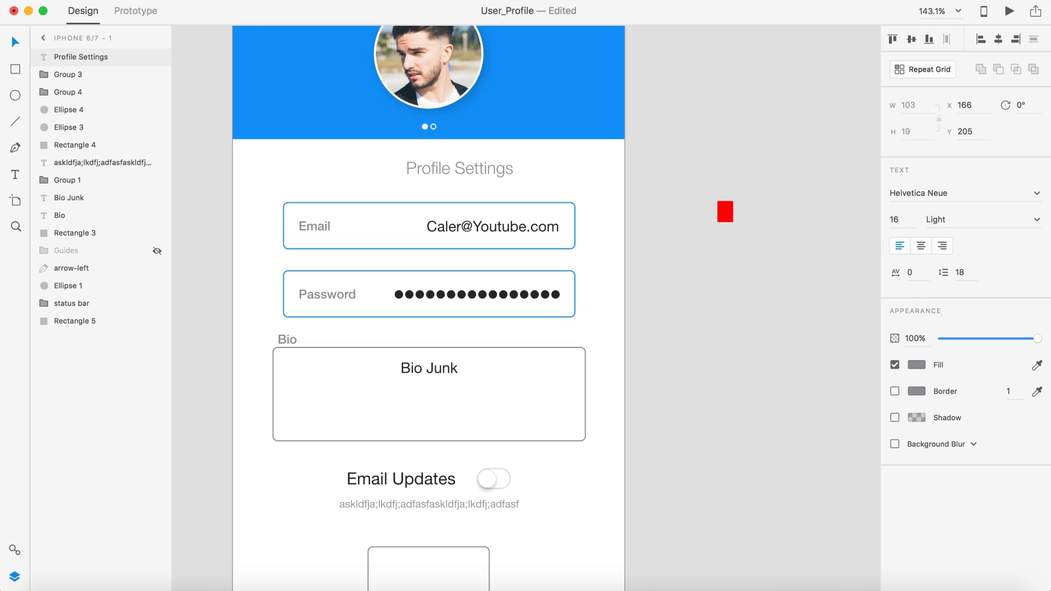
{"action": "left_click_drag", "start_coordinate": [475, 168], "coordinate": [451, 168]}
Step: Bring the red square onto the artboard and shift the Profile Settings title slightly down
{"action": "left_click", "coordinate": [723, 212]}
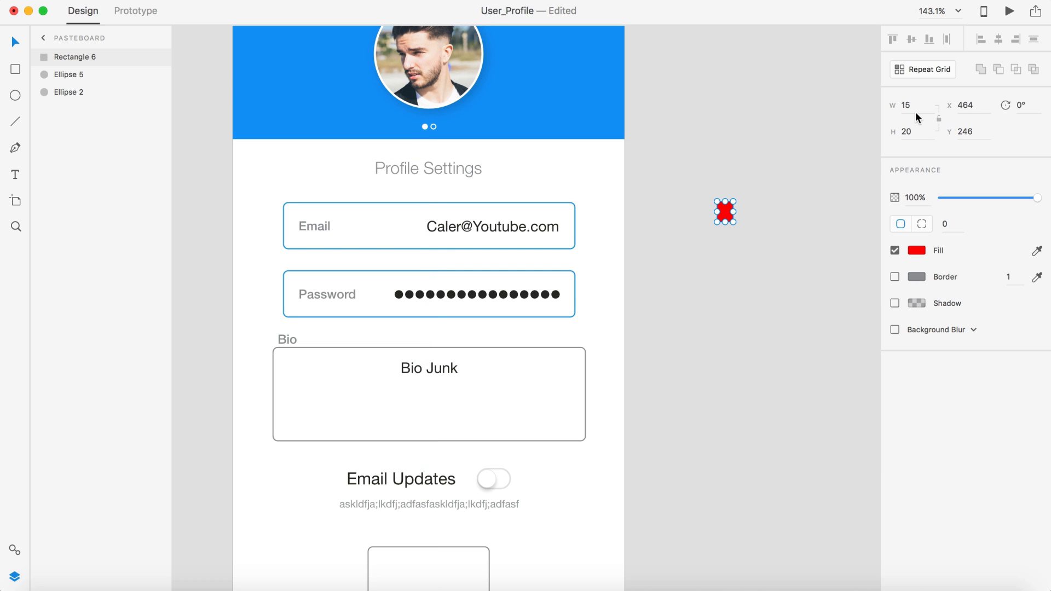
{"action": "left_click", "coordinate": [694, 169]}
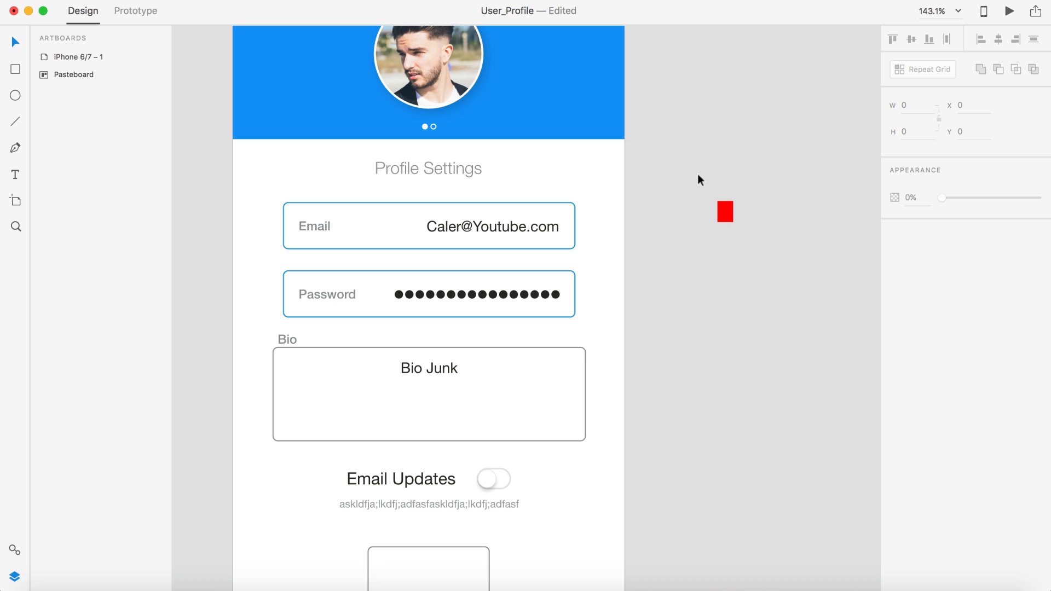
{"action": "left_click", "coordinate": [724, 212]}
{"action": "left_click_drag", "start_coordinate": [412, 139], "coordinate": [430, 141]}
{"action": "scroll", "coordinate": [429, 143], "scroll_direction": "up", "scroll_amount": 5}
{"action": "mouse_move", "coordinate": [427, 206]}
{"action": "left_mouse_down"}
{"action": "mouse_move", "coordinate": [428, 222]}
{"action": "mouse_move", "coordinate": [428, 202]}
{"action": "left_mouse_up"}
{"action": "scroll", "coordinate": [426, 272], "scroll_direction": "down", "scroll_amount": 5}
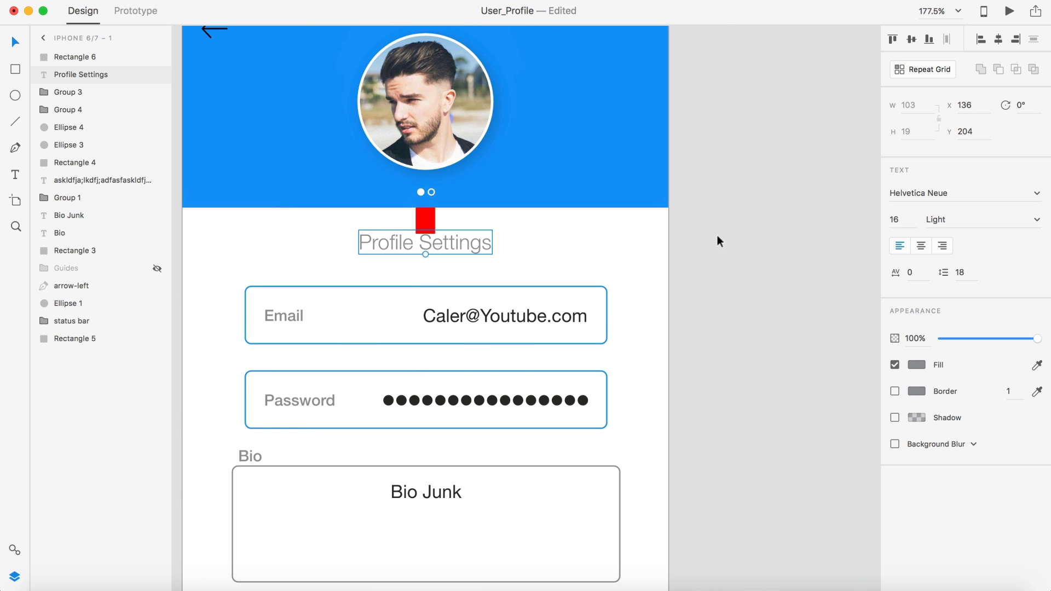
{"action": "left_click", "coordinate": [767, 239]}
{"action": "scroll", "coordinate": [766, 239], "scroll_direction": "down", "scroll_amount": 3}
{"action": "scroll", "coordinate": [766, 238], "scroll_direction": "down", "scroll_amount": 3}
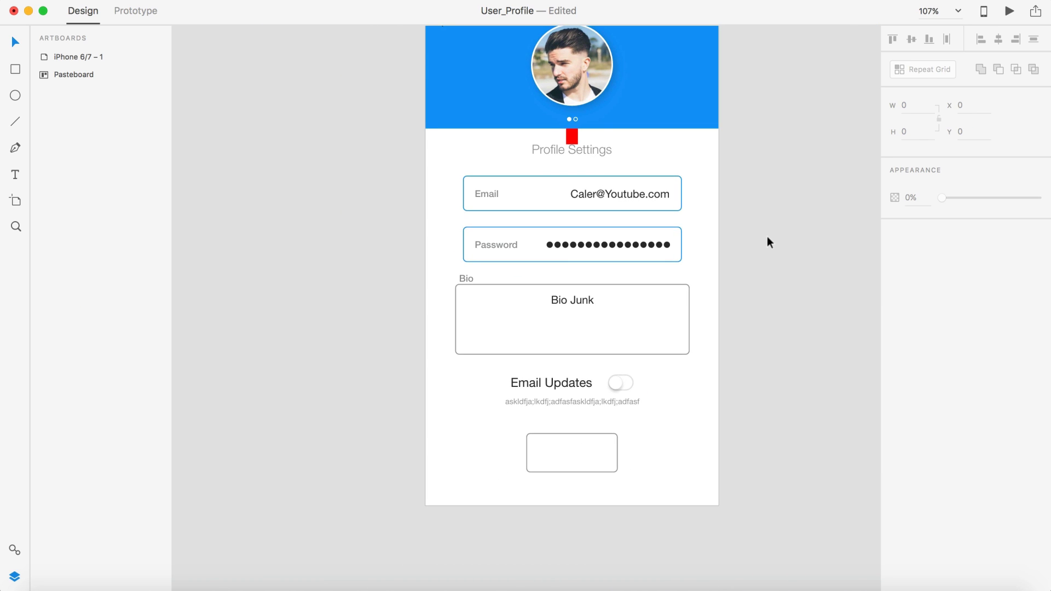
Step: Resize the red square to 15 px high and place it right below the title
{"action": "left_click_drag", "start_coordinate": [701, 265], "coordinate": [584, 198]}
{"action": "scroll", "coordinate": [607, 189], "scroll_direction": "up", "scroll_amount": 5}
{"action": "scroll", "coordinate": [582, 197], "scroll_direction": "down", "scroll_amount": 5}
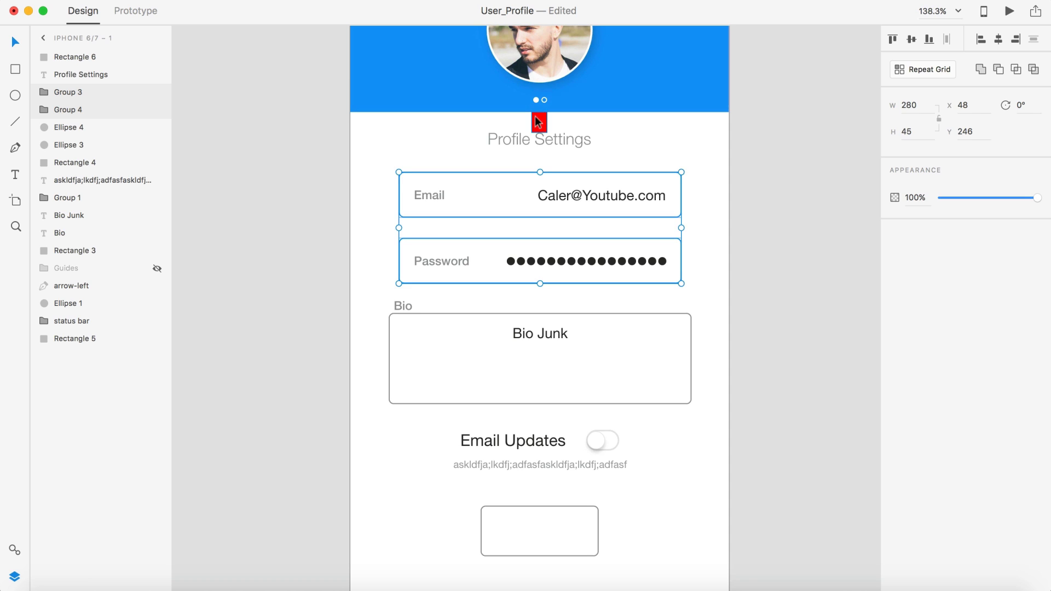
{"action": "left_click_drag", "start_coordinate": [537, 117], "coordinate": [536, 150]}
{"action": "left_click", "coordinate": [924, 137]}
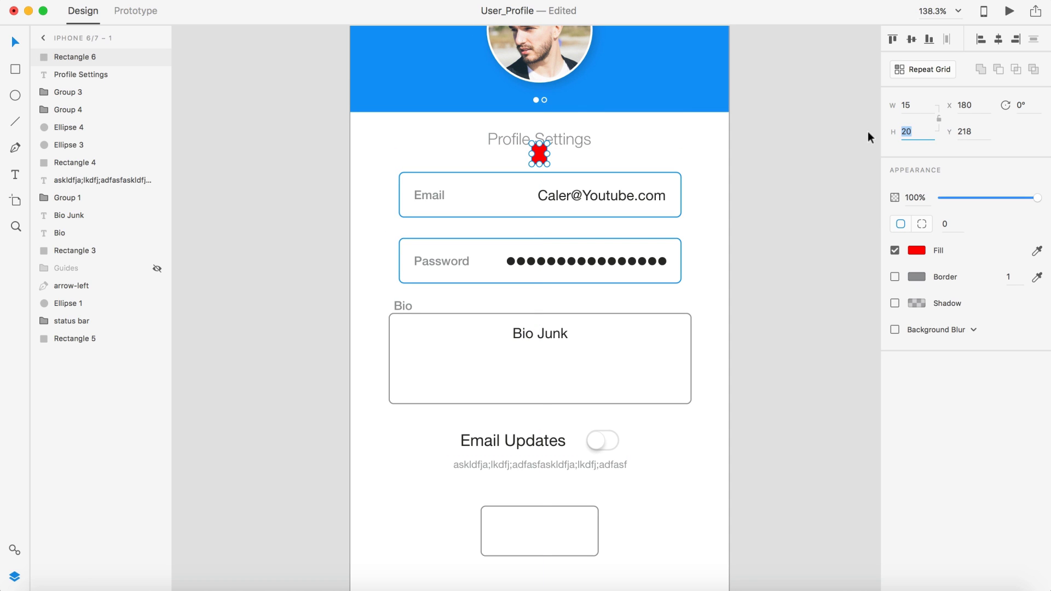
{"action": "type", "text": "15"}
{"action": "key", "text": "Return"}
{"action": "scroll", "coordinate": [535, 159], "scroll_direction": "up", "scroll_amount": 5}
{"action": "left_click_drag", "start_coordinate": [535, 160], "coordinate": [558, 163]}
Step: Move the Email and Password fields up against the 15 px spacer, undoing an accidental rotation
{"action": "left_click", "coordinate": [554, 212]}
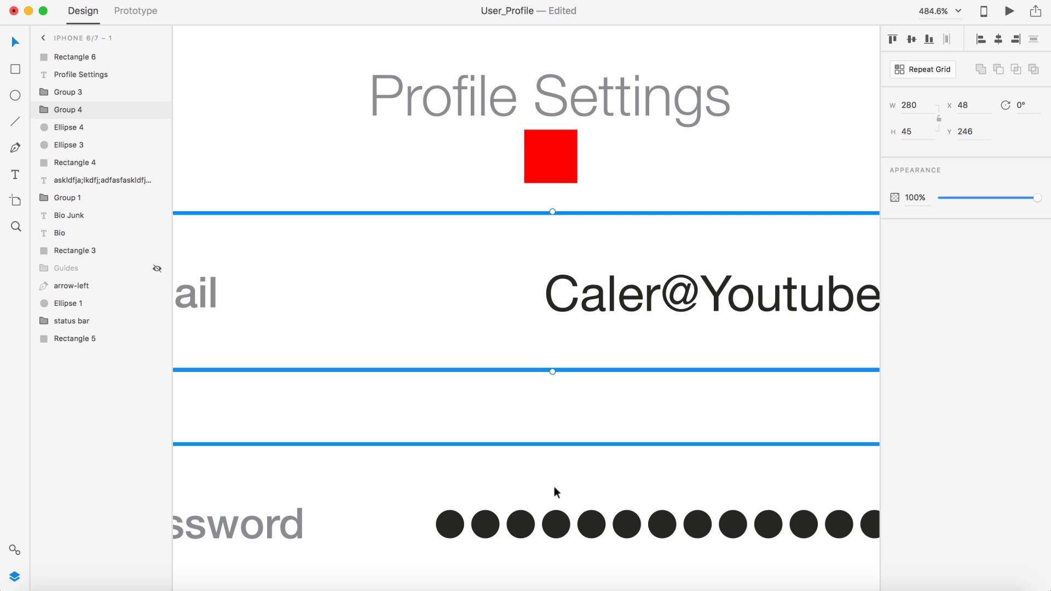
{"action": "left_click_drag", "start_coordinate": [553, 528], "coordinate": [555, 498]}
{"action": "scroll", "coordinate": [555, 498], "scroll_direction": "down", "scroll_amount": 5}
{"action": "scroll", "coordinate": [555, 504], "scroll_direction": "down", "scroll_amount": 4}
{"action": "scroll", "coordinate": [669, 395], "scroll_direction": "down", "scroll_amount": 3}
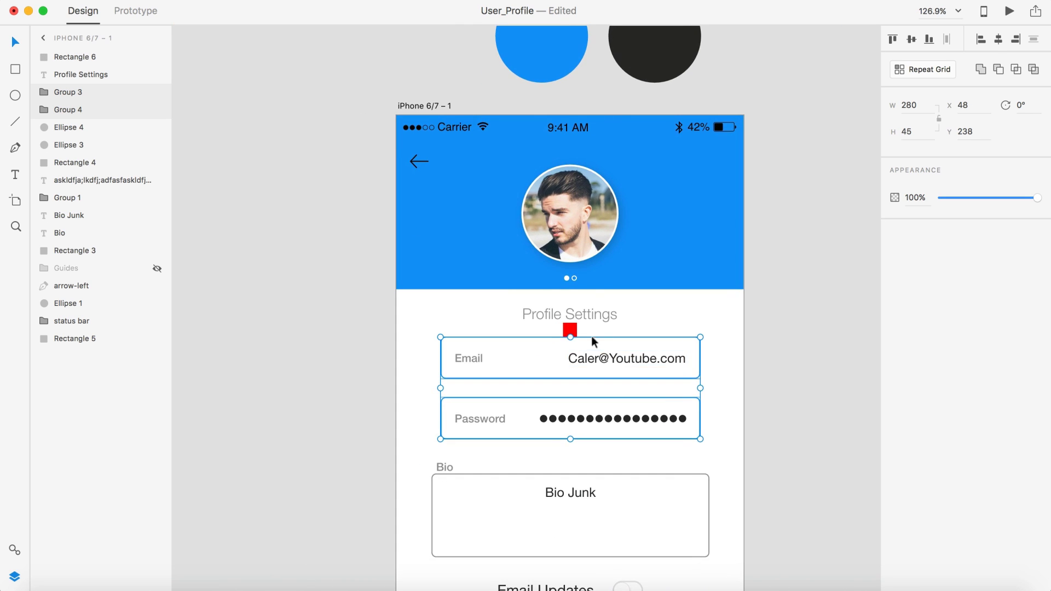
{"action": "left_click_drag", "start_coordinate": [568, 328], "coordinate": [827, 138]}
{"action": "key", "text": "super+z"}
Step: Preview the User_Profile screen in a Preview window
{"action": "left_click", "coordinate": [813, 179]}
{"action": "scroll", "coordinate": [785, 367], "scroll_direction": "down", "scroll_amount": 5}
{"action": "scroll", "coordinate": [784, 366], "scroll_direction": "down", "scroll_amount": 5}
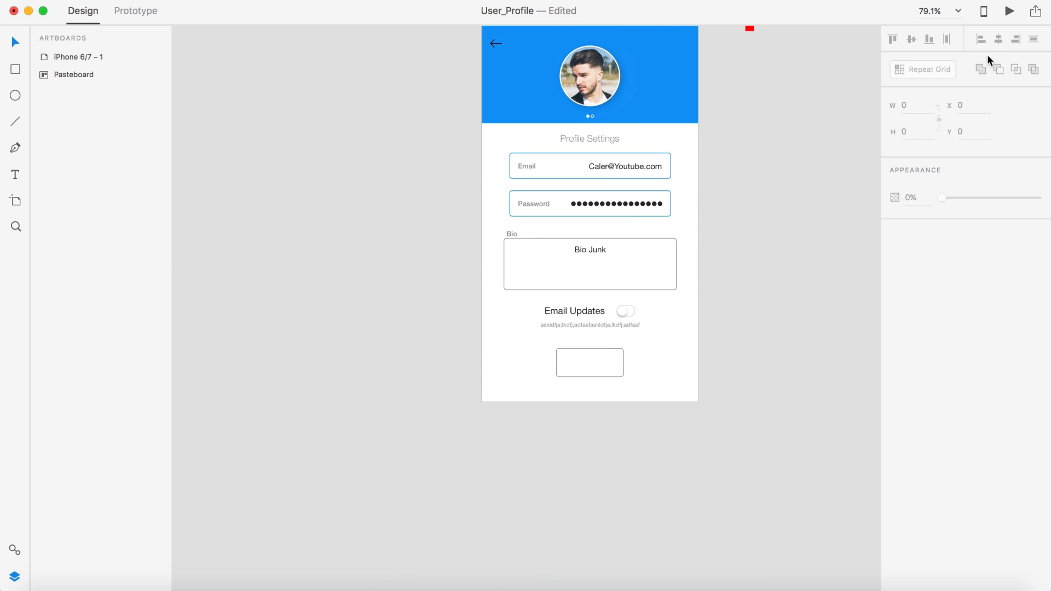
{"action": "left_click", "coordinate": [1010, 10]}
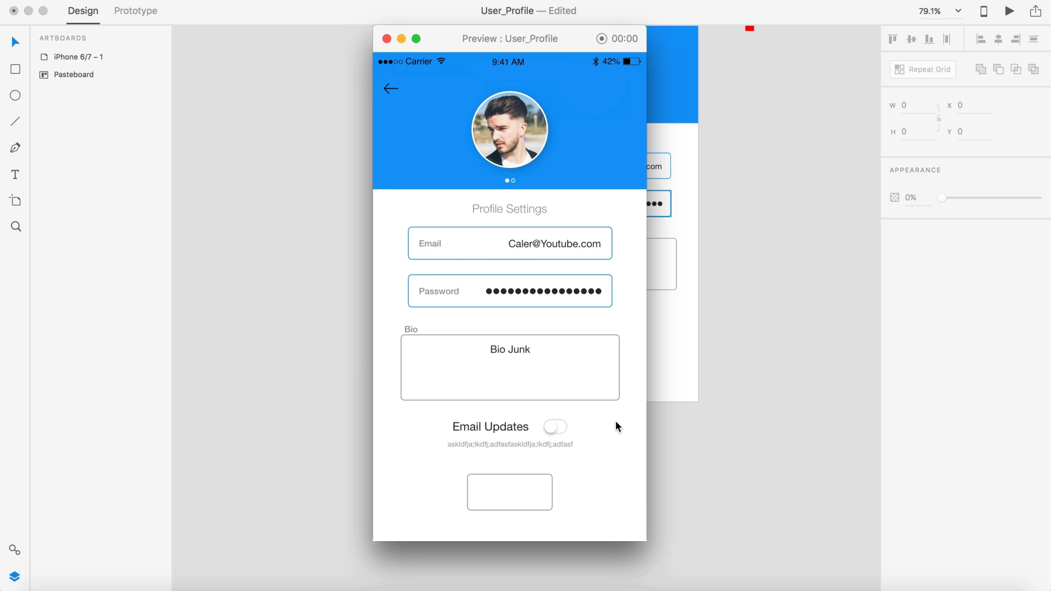
Step: Close the preview, return the red spacer to the pasteboard, and nudge the title down
{"action": "left_click", "coordinate": [783, 201]}
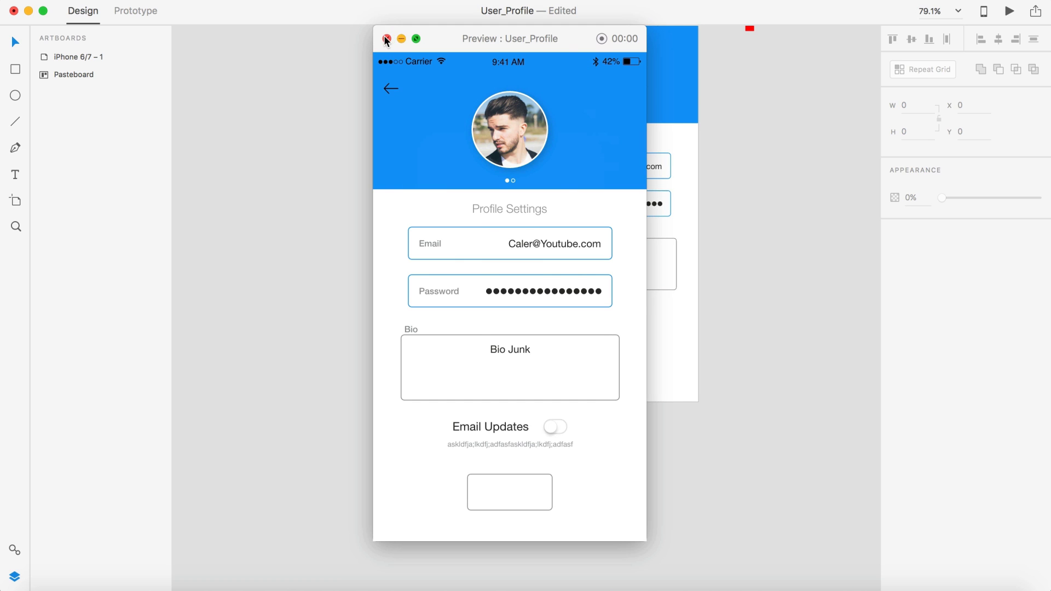
{"action": "left_click", "coordinate": [387, 39]}
{"action": "scroll", "coordinate": [656, 171], "scroll_direction": "up", "scroll_amount": 5}
{"action": "left_click", "coordinate": [652, 200]}
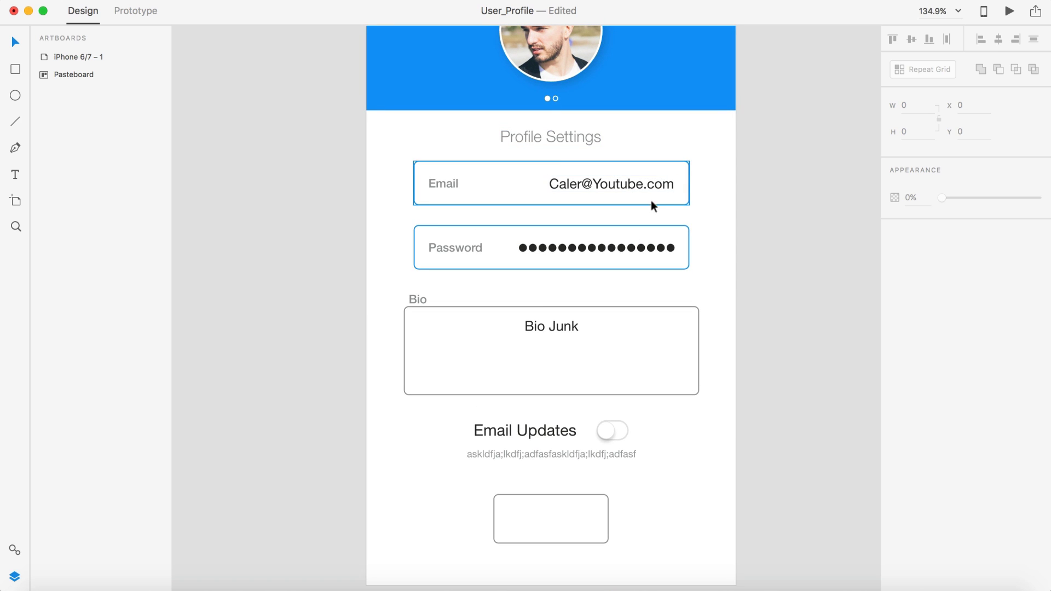
{"action": "key", "text": "super+z"}
{"action": "key", "text": "super+z"}
{"action": "left_click", "coordinate": [762, 199]}
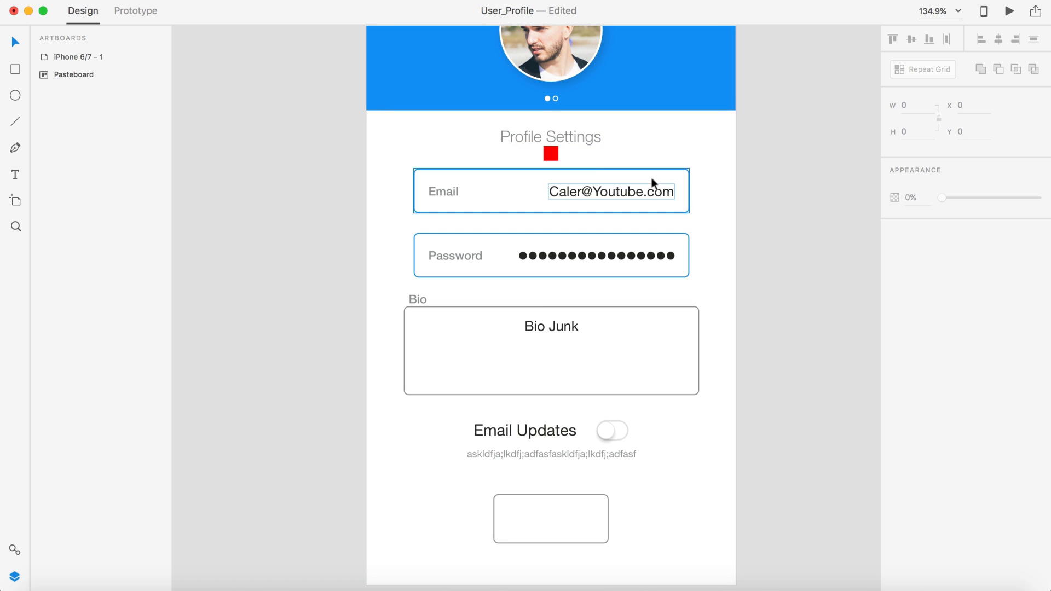
{"action": "left_click_drag", "start_coordinate": [551, 153], "coordinate": [805, 105]}
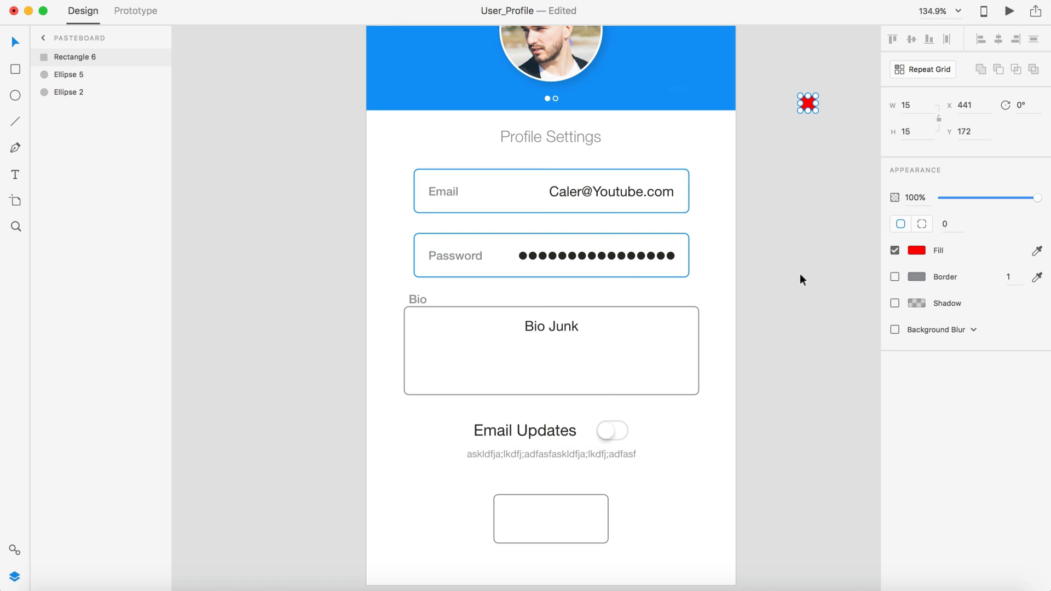
{"action": "left_click_drag", "start_coordinate": [579, 133], "coordinate": [580, 138]}
{"action": "left_click", "coordinate": [801, 225]}
Step: Nudge the Email and Password fields up to Y 240 and Y 305, then select the Password group
{"action": "scroll", "coordinate": [800, 231], "scroll_direction": "down", "scroll_amount": 5}
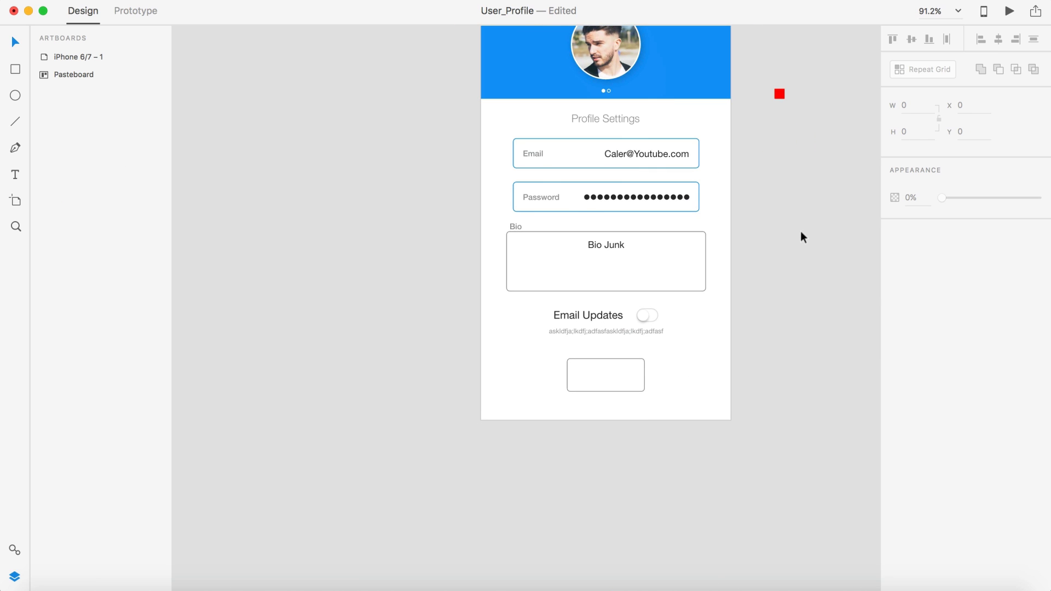
{"action": "left_click_drag", "start_coordinate": [741, 215], "coordinate": [648, 146]}
{"action": "left_click", "coordinate": [778, 205]}
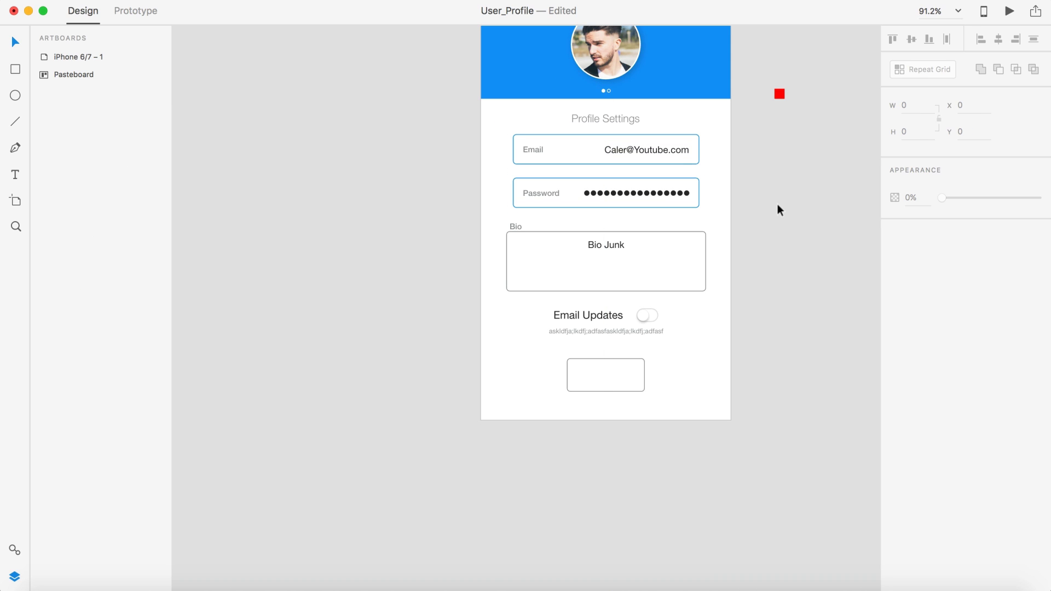
{"action": "scroll", "coordinate": [777, 203], "scroll_direction": "right", "scroll_amount": 3}
{"action": "scroll", "coordinate": [777, 204], "scroll_direction": "up", "scroll_amount": 1}
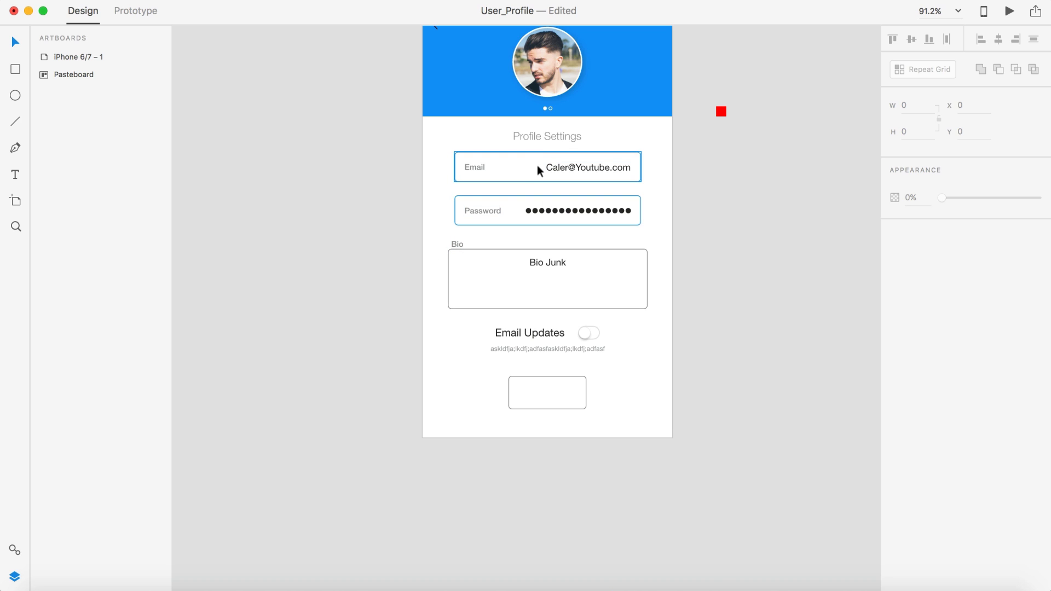
{"action": "left_click", "coordinate": [627, 200]}
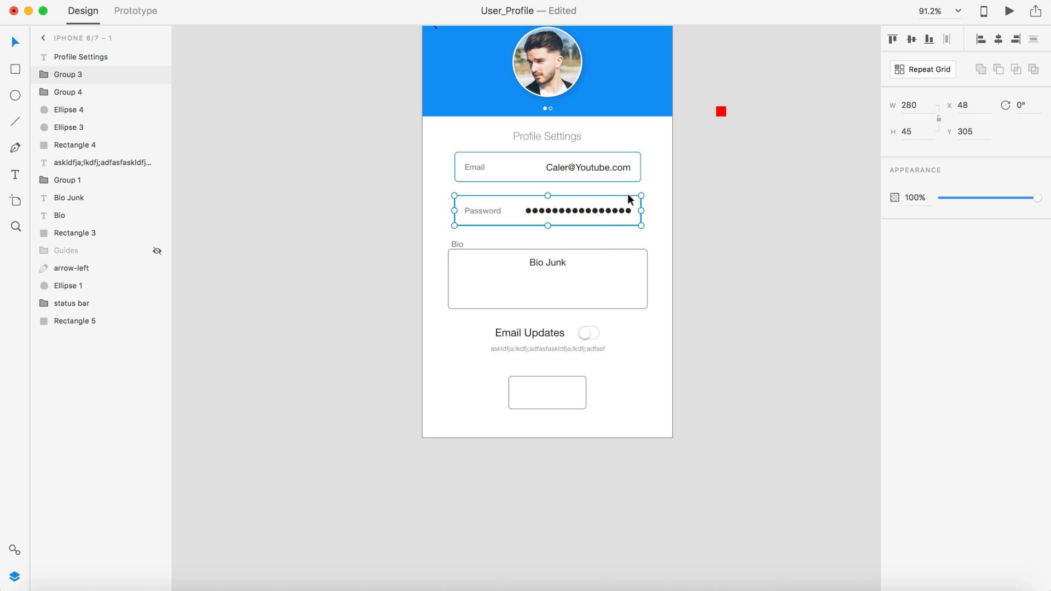
Step: Give the Bio box a 280 width and an eyedropped blue border, centred under the fields
{"action": "left_click", "coordinate": [611, 255]}
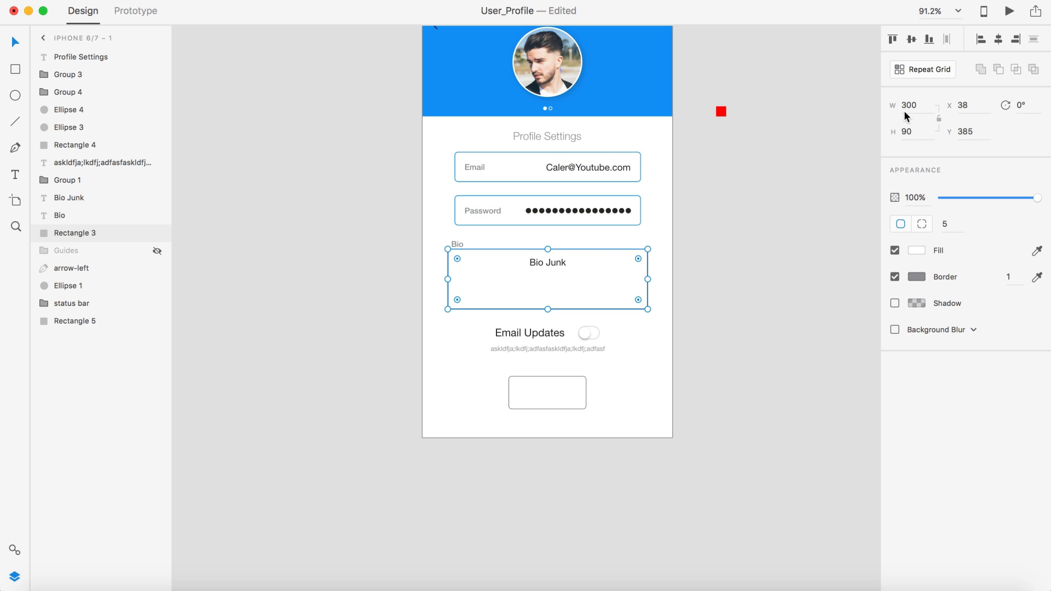
{"action": "left_click", "coordinate": [922, 112]}
{"action": "type", "text": "280"}
{"action": "key", "text": "Return"}
{"action": "scroll", "coordinate": [645, 237], "scroll_direction": "down", "scroll_amount": 5}
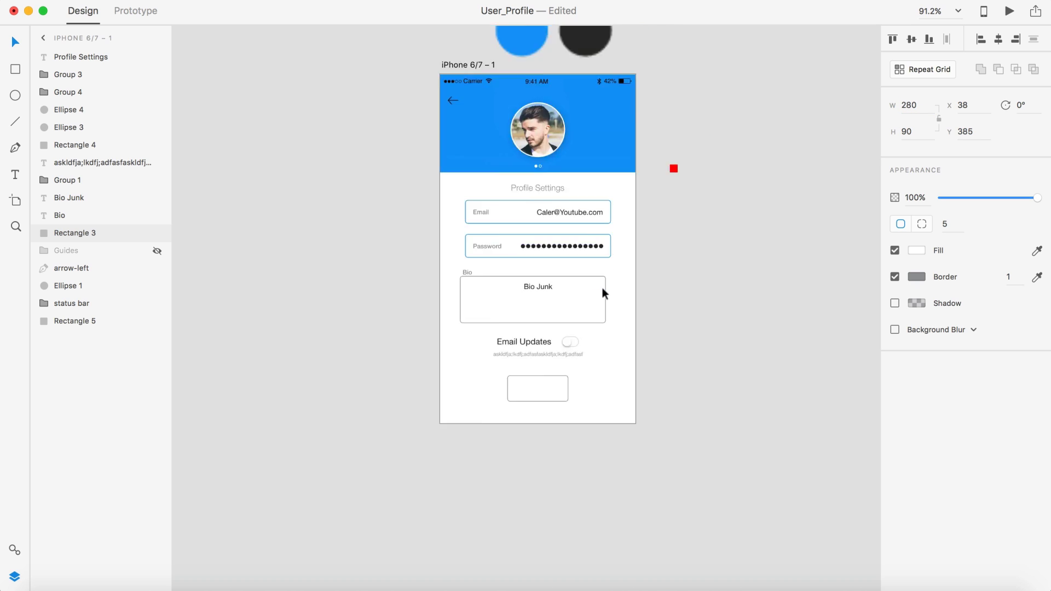
{"action": "left_click", "coordinate": [1037, 278]}
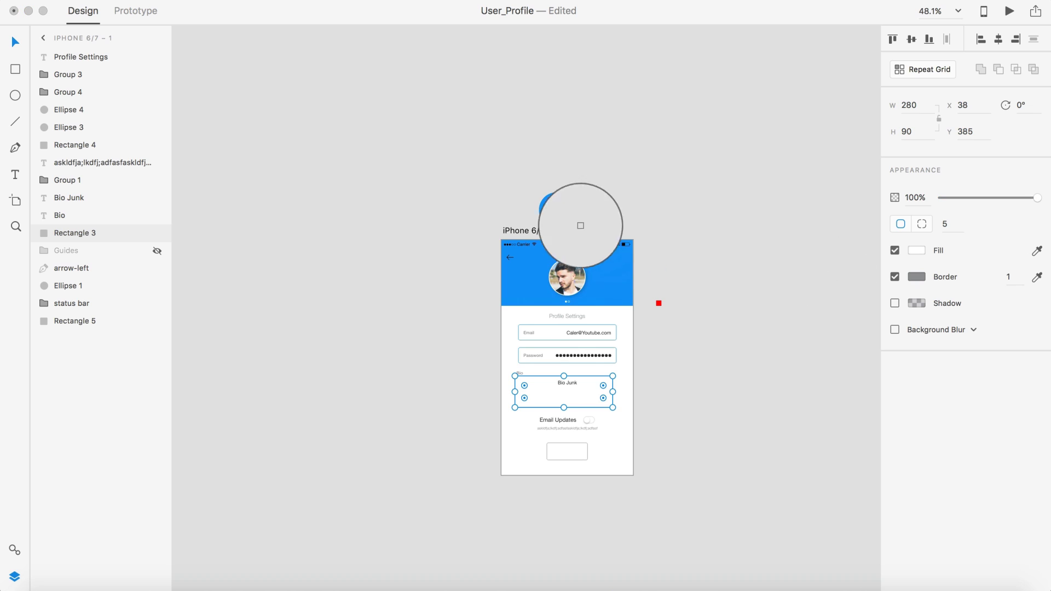
{"action": "left_click", "coordinate": [580, 225]}
{"action": "scroll", "coordinate": [697, 352], "scroll_direction": "up", "scroll_amount": 5}
{"action": "scroll", "coordinate": [697, 353], "scroll_direction": "left", "scroll_amount": 2}
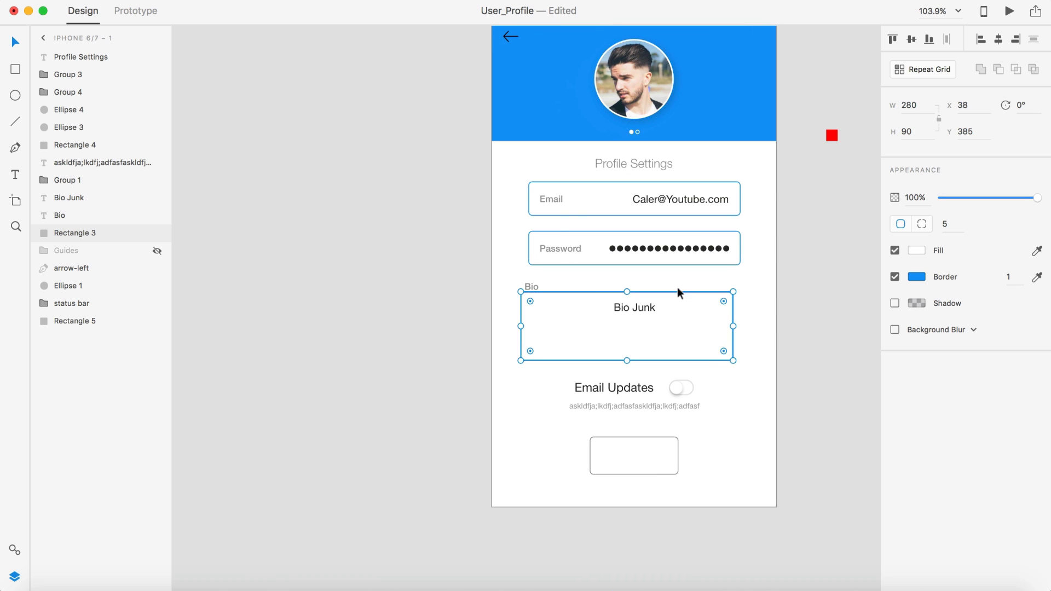
{"action": "left_click_drag", "start_coordinate": [677, 292], "coordinate": [682, 291]}
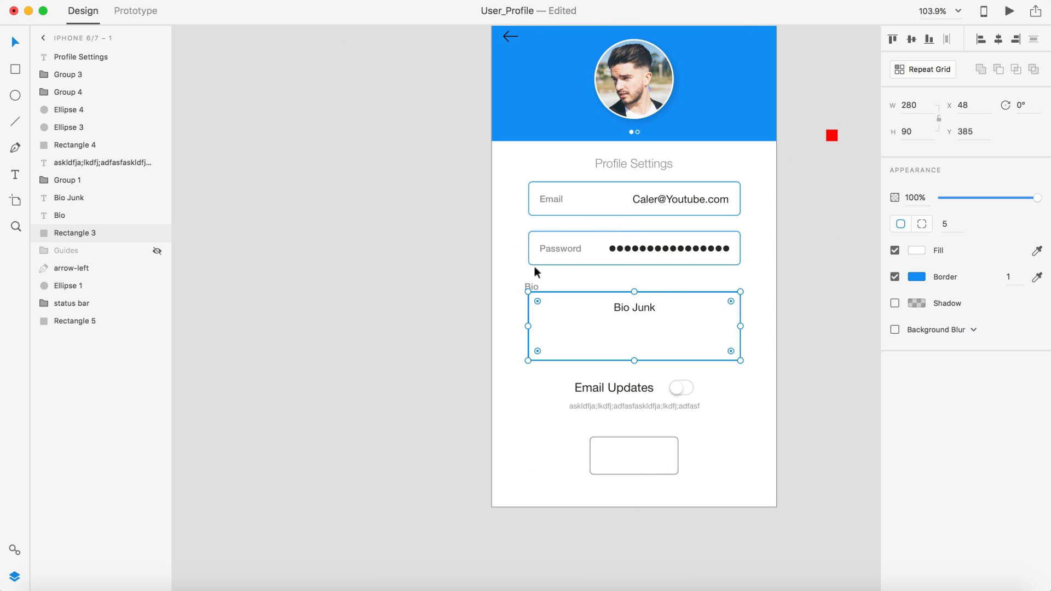
Step: Move the Bio box up under Password, push the Bio Junk text aside, and put the Bio label inside
{"action": "left_click", "coordinate": [528, 285]}
{"action": "left_click_drag", "start_coordinate": [528, 286], "coordinate": [449, 258]}
{"action": "left_click", "coordinate": [571, 284]}
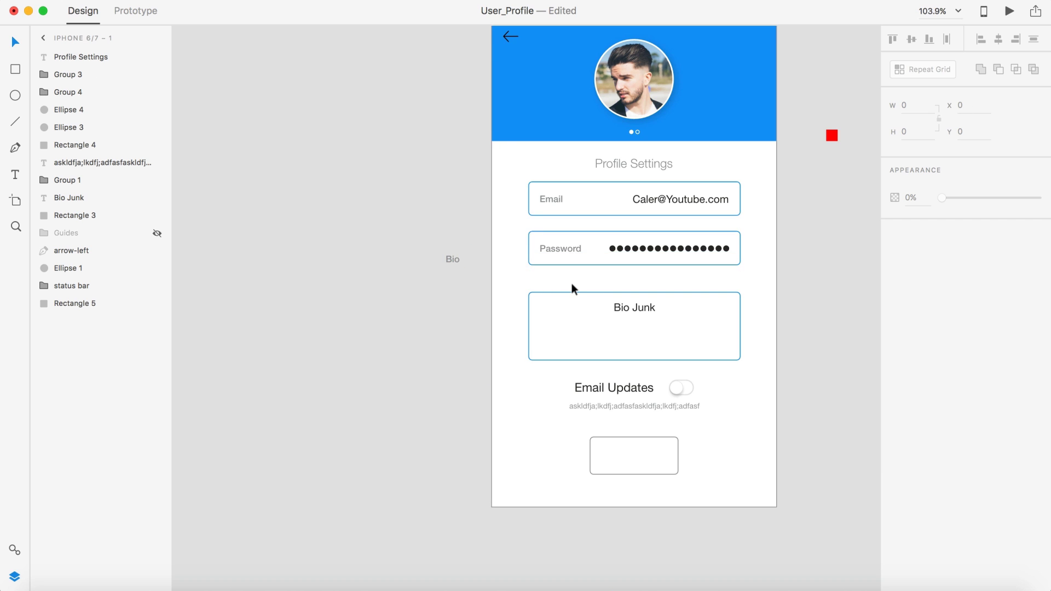
{"action": "scroll", "coordinate": [571, 283], "scroll_direction": "up", "scroll_amount": 5}
{"action": "scroll", "coordinate": [572, 283], "scroll_direction": "down", "scroll_amount": 5}
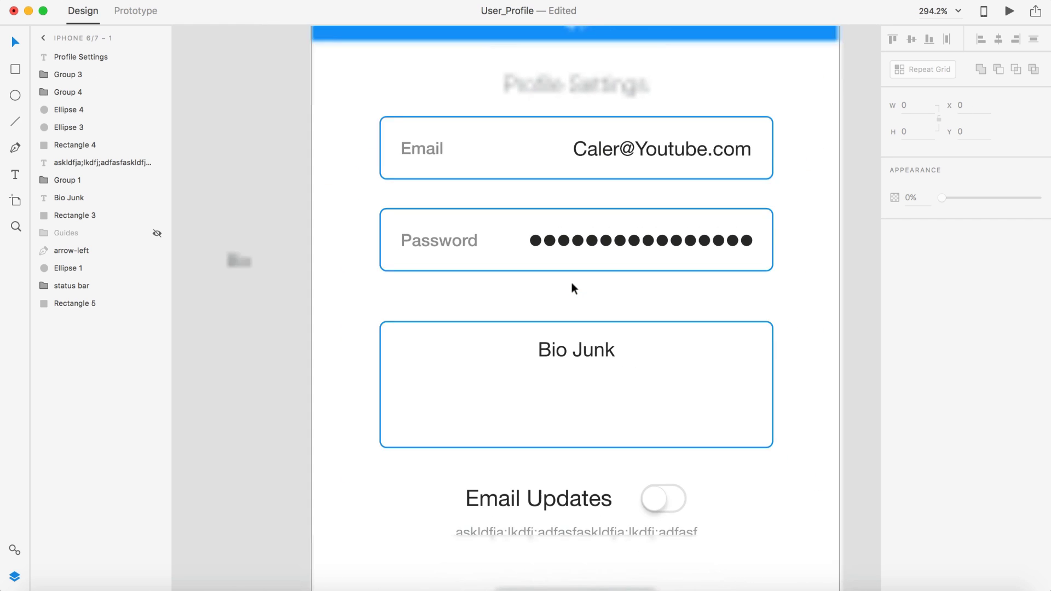
{"action": "left_click_drag", "start_coordinate": [570, 324], "coordinate": [570, 301]}
{"action": "left_click_drag", "start_coordinate": [574, 347], "coordinate": [601, 338]}
{"action": "left_click_drag", "start_coordinate": [669, 308], "coordinate": [840, 235]}
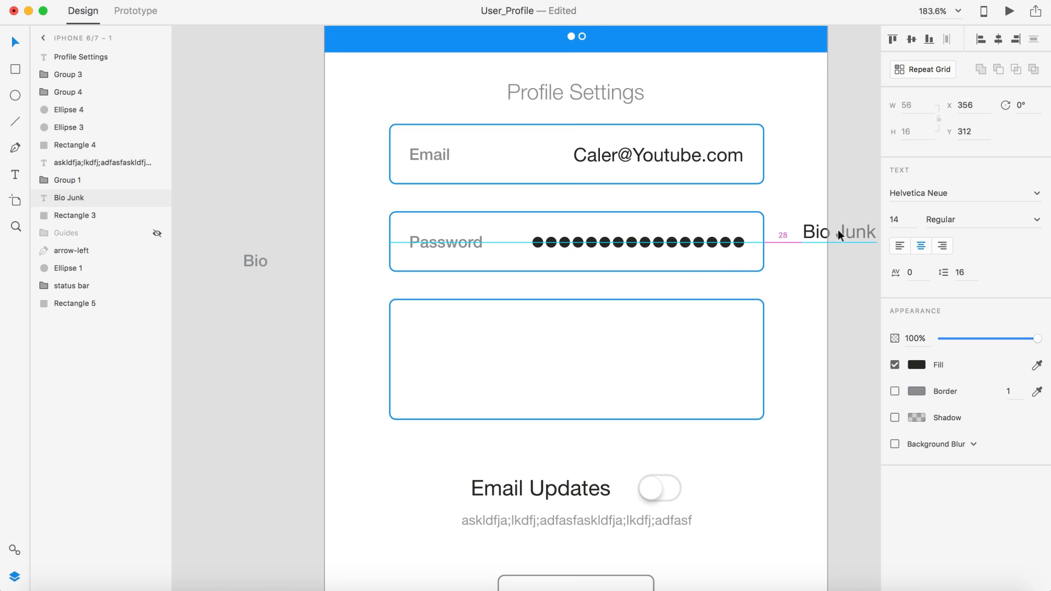
{"action": "left_click_drag", "start_coordinate": [257, 258], "coordinate": [424, 319]}
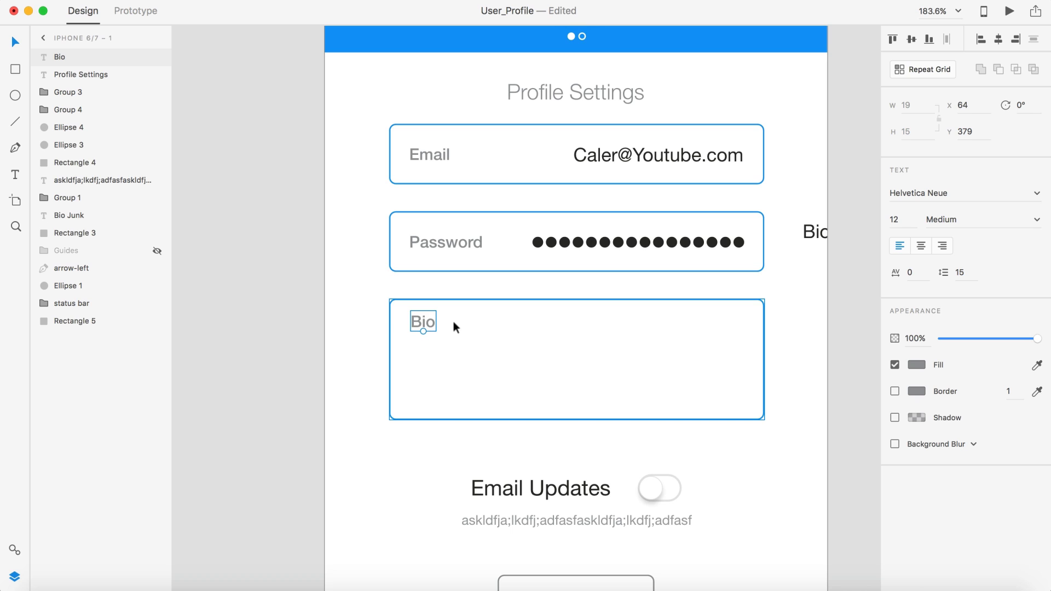
Step: Duplicate the Password field's outline rectangle, regroup the Password field, and place the copy at the Bio box top
{"action": "left_click", "coordinate": [512, 213]}
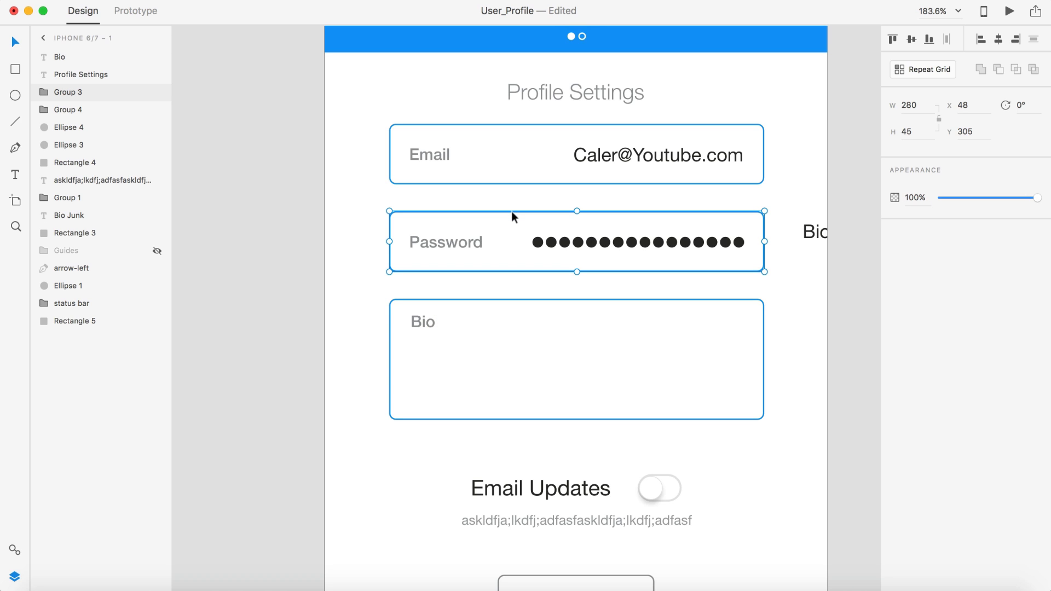
{"action": "double_click", "coordinate": [511, 211]}
{"action": "left_click", "coordinate": [445, 212]}
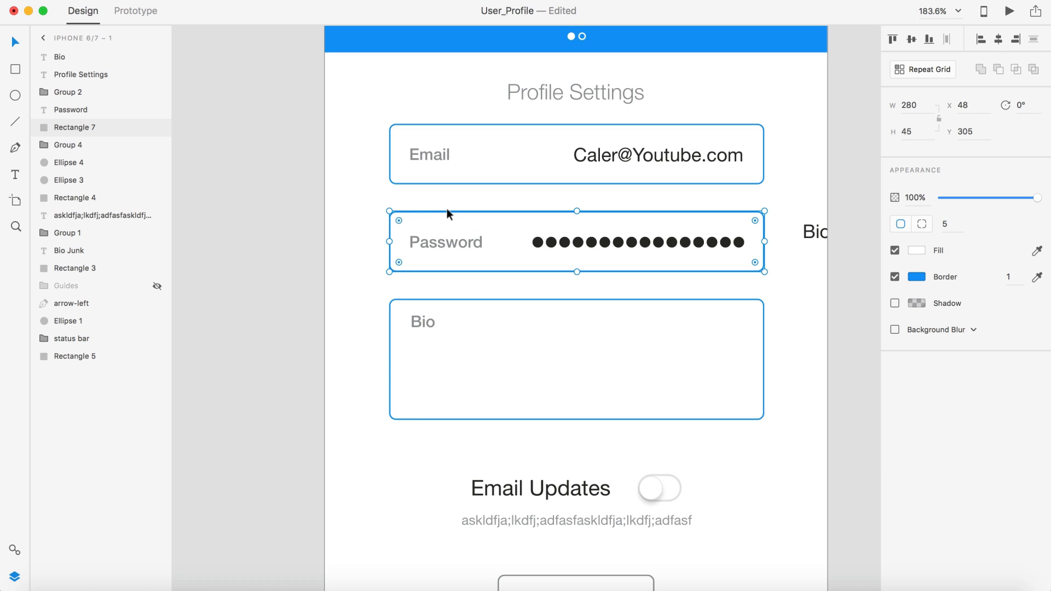
{"action": "key", "text": "super+d"}
{"action": "left_click_drag", "start_coordinate": [476, 214], "coordinate": [336, 388]}
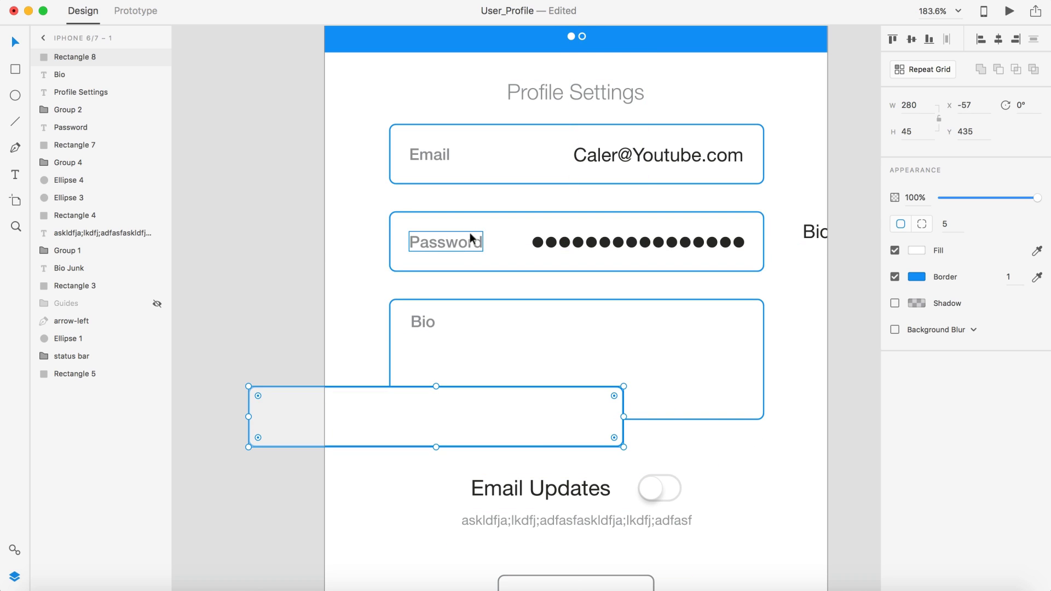
{"action": "left_click", "coordinate": [471, 239]}
{"action": "left_click", "coordinate": [580, 242], "text": "shift"}
{"action": "left_click", "coordinate": [567, 211], "text": "shift"}
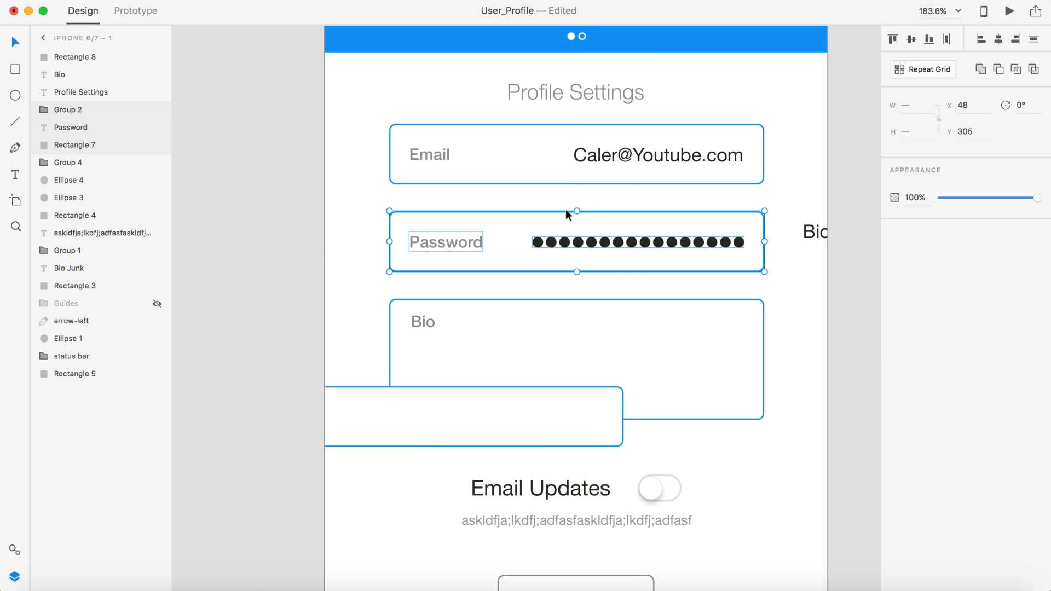
{"action": "key", "text": "super+g"}
{"action": "left_click", "coordinate": [319, 214]}
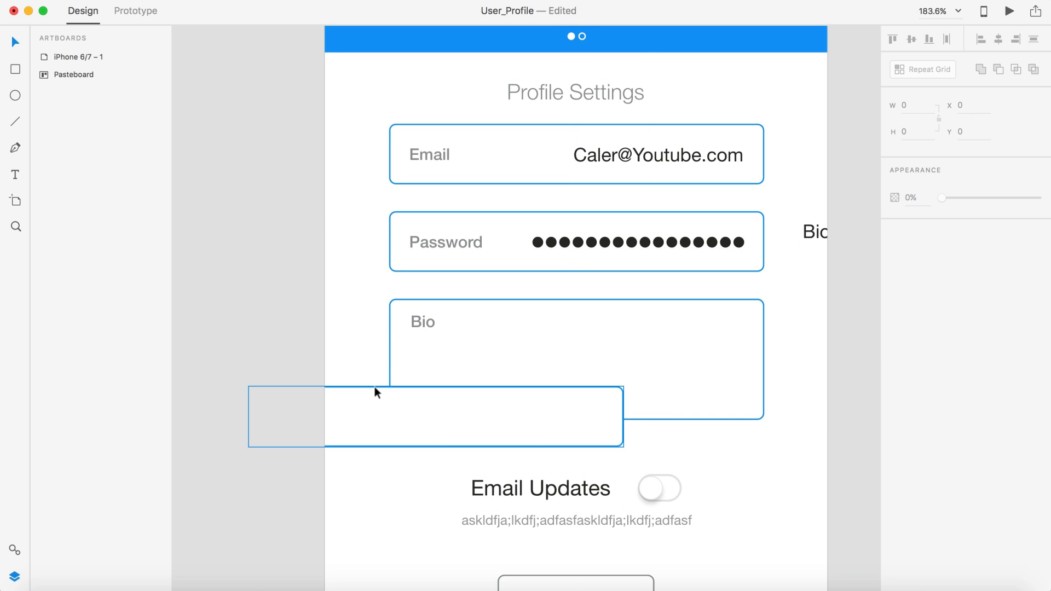
{"action": "left_click_drag", "start_coordinate": [375, 386], "coordinate": [528, 296]}
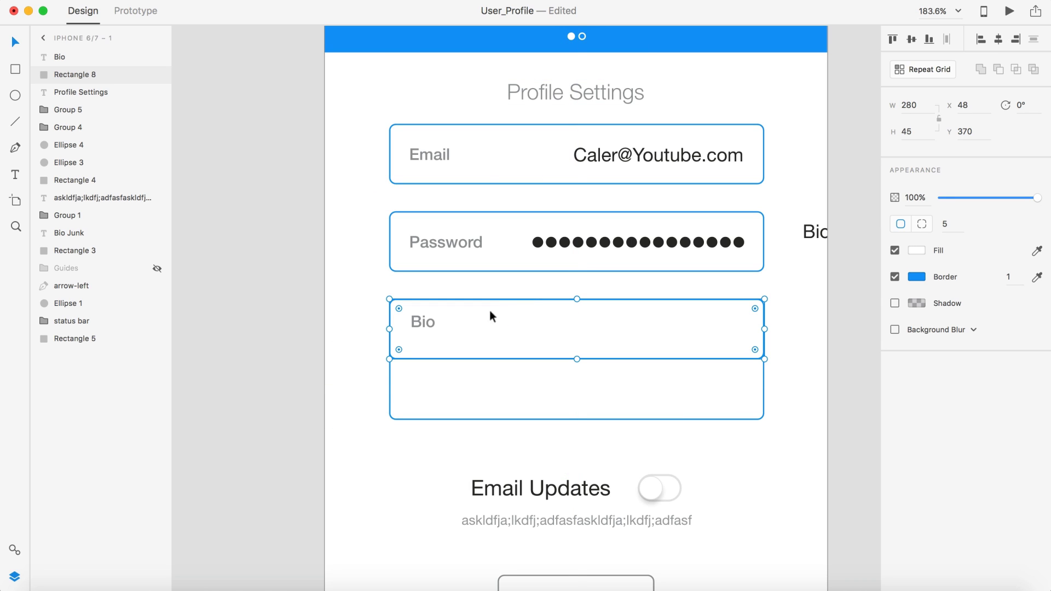
Step: Nudge the Bio label down slightly and delete the extra rectangle copy
{"action": "left_click_drag", "start_coordinate": [417, 323], "coordinate": [415, 328]}
{"action": "scroll", "coordinate": [417, 328], "scroll_direction": "up", "scroll_amount": 3}
{"action": "scroll", "coordinate": [411, 373], "scroll_direction": "down", "scroll_amount": 5}
{"action": "left_click", "coordinate": [502, 372]}
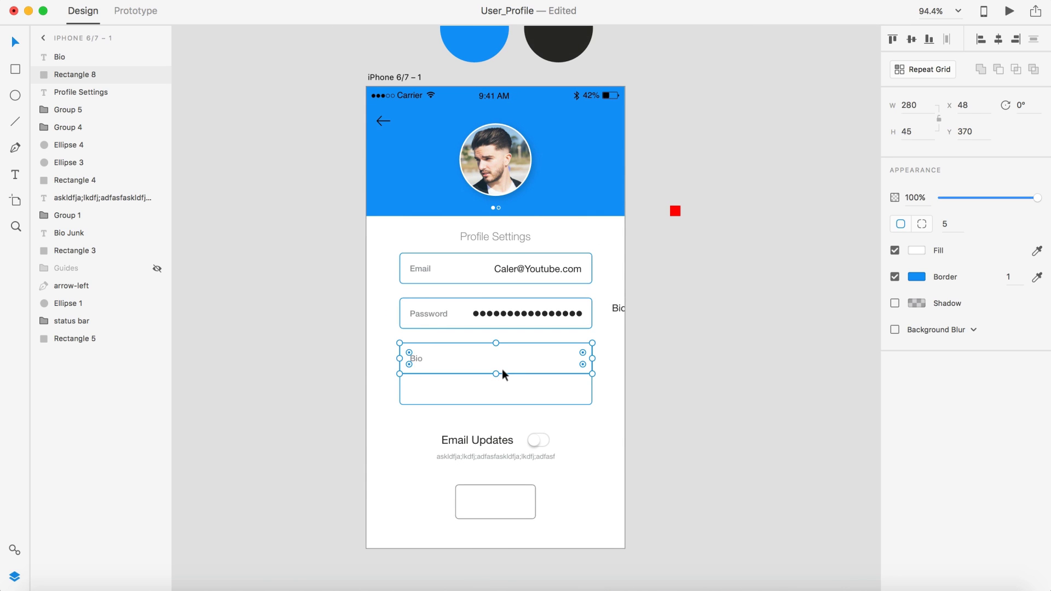
{"action": "key", "text": "Delete"}
{"action": "left_click", "coordinate": [821, 349]}
Step: Delete the stray Bio placeholder text and save the document with Cmd+S
{"action": "scroll", "coordinate": [726, 370], "scroll_direction": "down", "scroll_amount": 3}
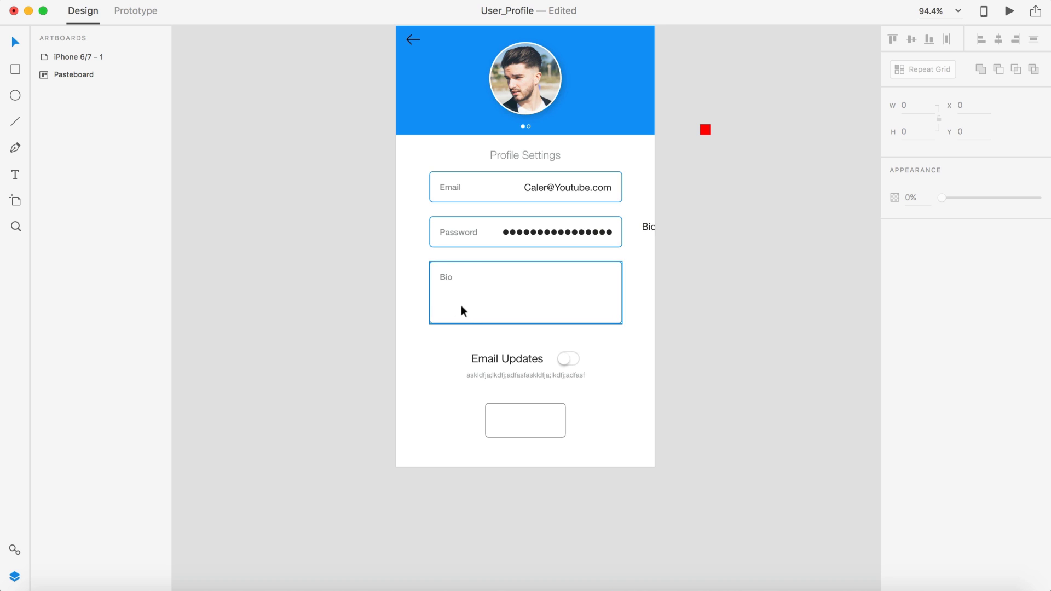
{"action": "scroll", "coordinate": [841, 270], "scroll_direction": "up", "scroll_amount": 2}
{"action": "left_click_drag", "start_coordinate": [648, 262], "coordinate": [725, 106]}
{"action": "key", "text": "Delete"}
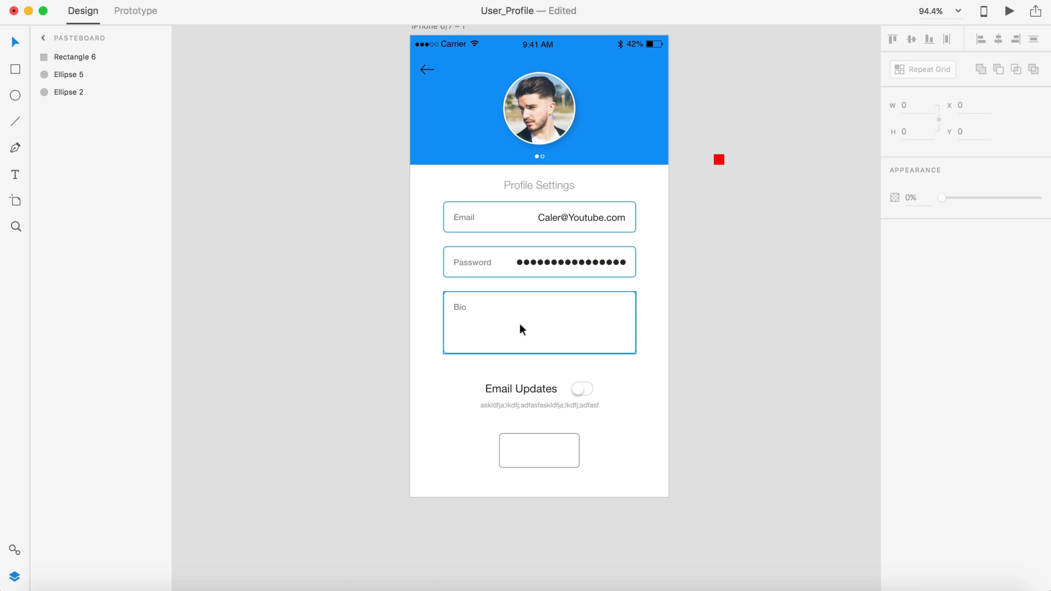
{"action": "scroll", "coordinate": [747, 290], "scroll_direction": "down", "scroll_amount": 2}
{"action": "key", "text": "super+s"}
{"action": "scroll", "coordinate": [667, 270], "scroll_direction": "down", "scroll_amount": 3}
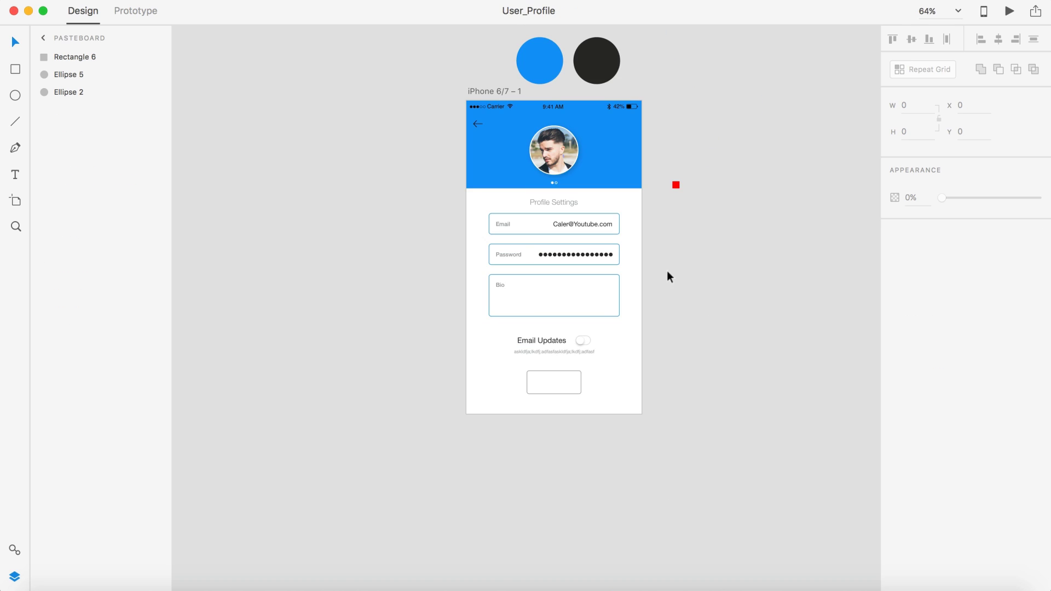
{"action": "scroll", "coordinate": [693, 275], "scroll_direction": "right", "scroll_amount": 2}
{"action": "scroll", "coordinate": [542, 143], "scroll_direction": "up", "scroll_amount": 3}
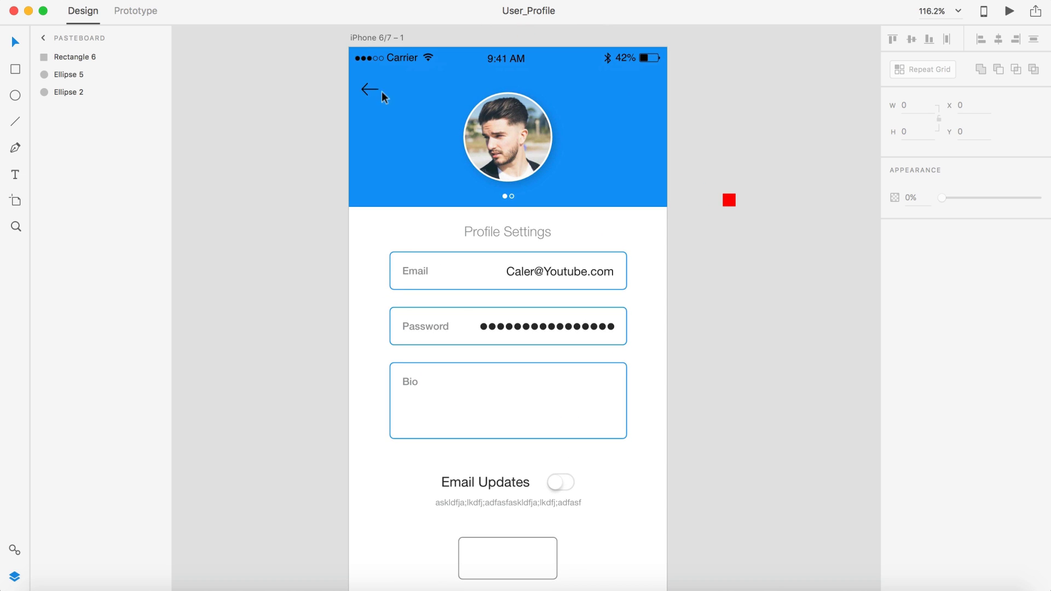
{"action": "left_click", "coordinate": [383, 91]}
{"action": "scroll", "coordinate": [366, 93], "scroll_direction": "up", "scroll_amount": 5}
{"action": "left_click", "coordinate": [272, 113]}
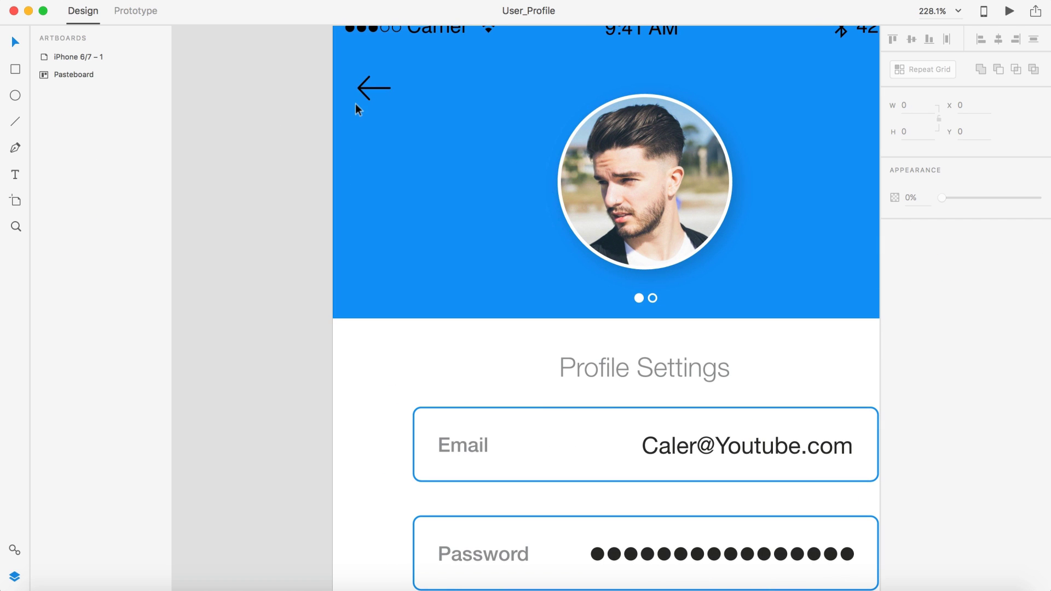
{"action": "left_click", "coordinate": [359, 87]}
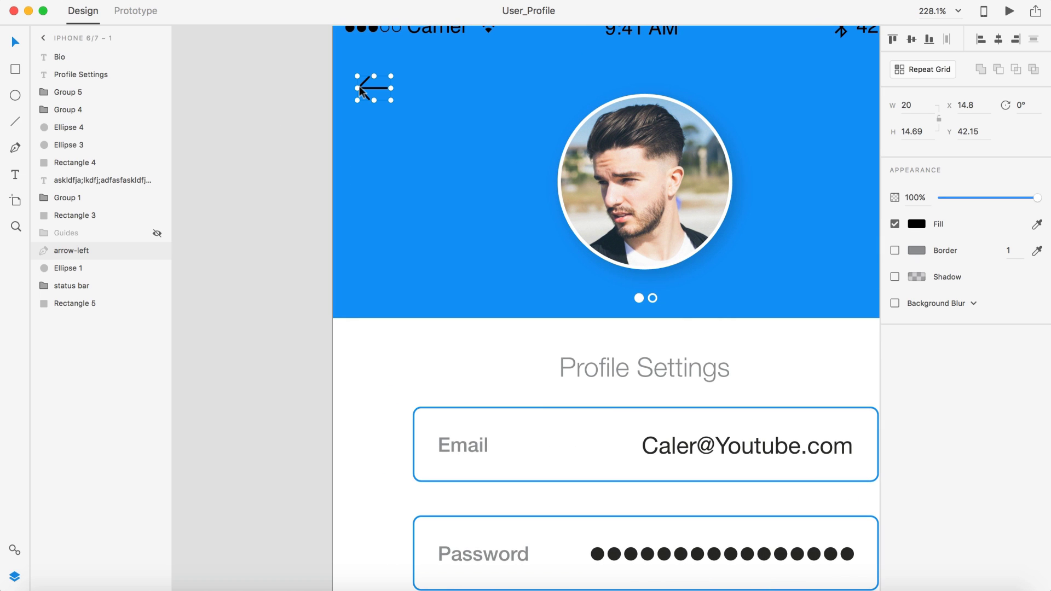
{"action": "left_click", "coordinate": [917, 224]}
{"action": "left_click", "coordinate": [721, 133]}
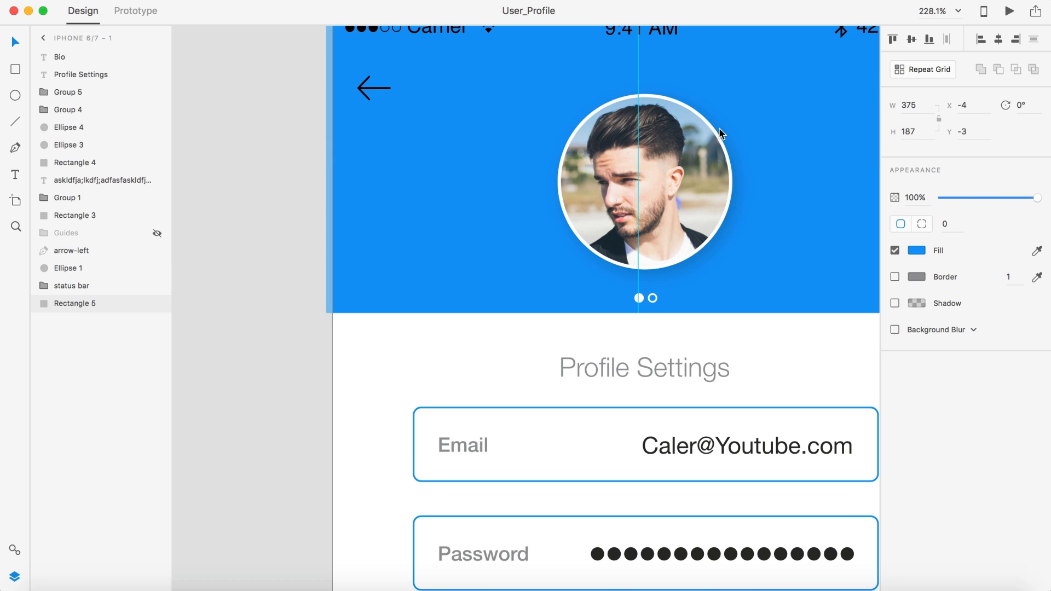
{"action": "left_click_drag", "start_coordinate": [719, 129], "coordinate": [718, 129]}
{"action": "key", "text": "super+z"}
{"action": "left_click", "coordinate": [916, 250]}
{"action": "left_click_drag", "start_coordinate": [818, 198], "coordinate": [706, 153]}
{"action": "left_click", "coordinate": [273, 169]}
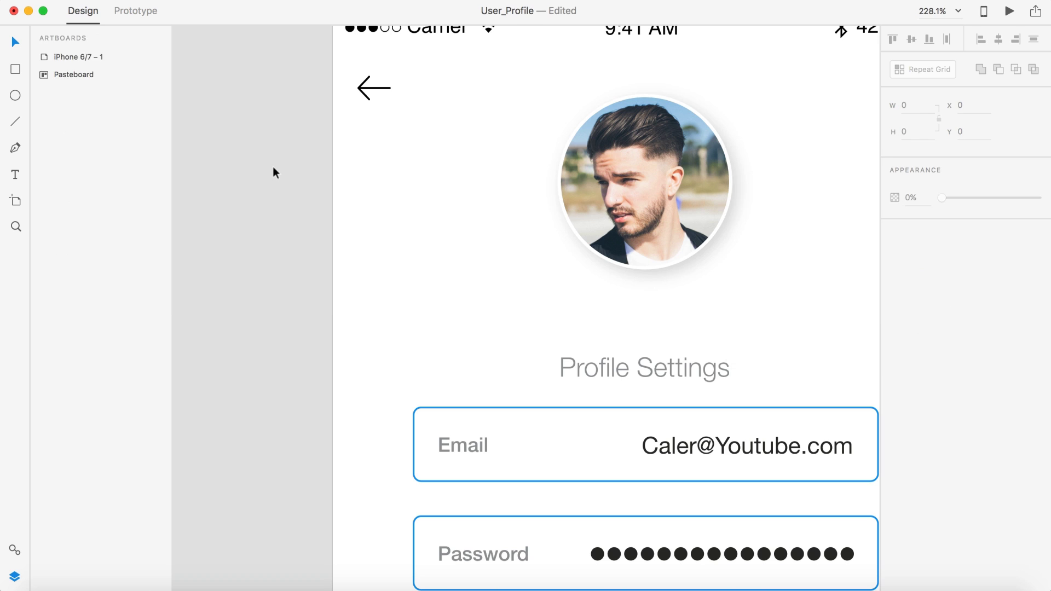
{"action": "key", "text": "super+z"}
{"action": "left_click", "coordinate": [362, 89]}
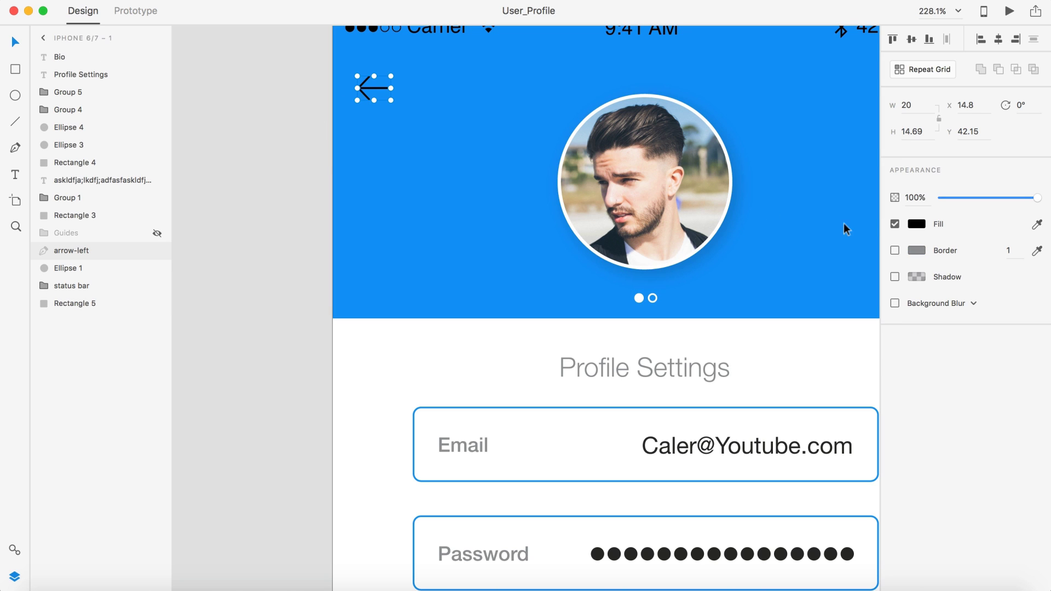
{"action": "left_click", "coordinate": [917, 224]}
{"action": "left_click_drag", "start_coordinate": [854, 224], "coordinate": [709, 124]}
{"action": "left_click", "coordinate": [297, 109]}
{"action": "scroll", "coordinate": [295, 172], "scroll_direction": "down", "scroll_amount": 3}
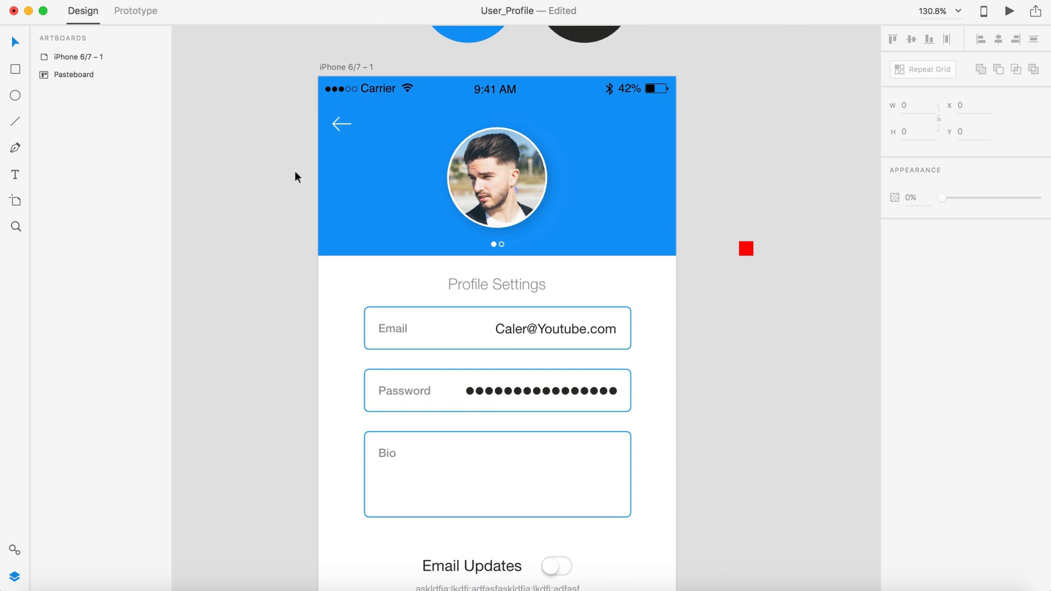
{"action": "scroll", "coordinate": [294, 171], "scroll_direction": "down", "scroll_amount": 2}
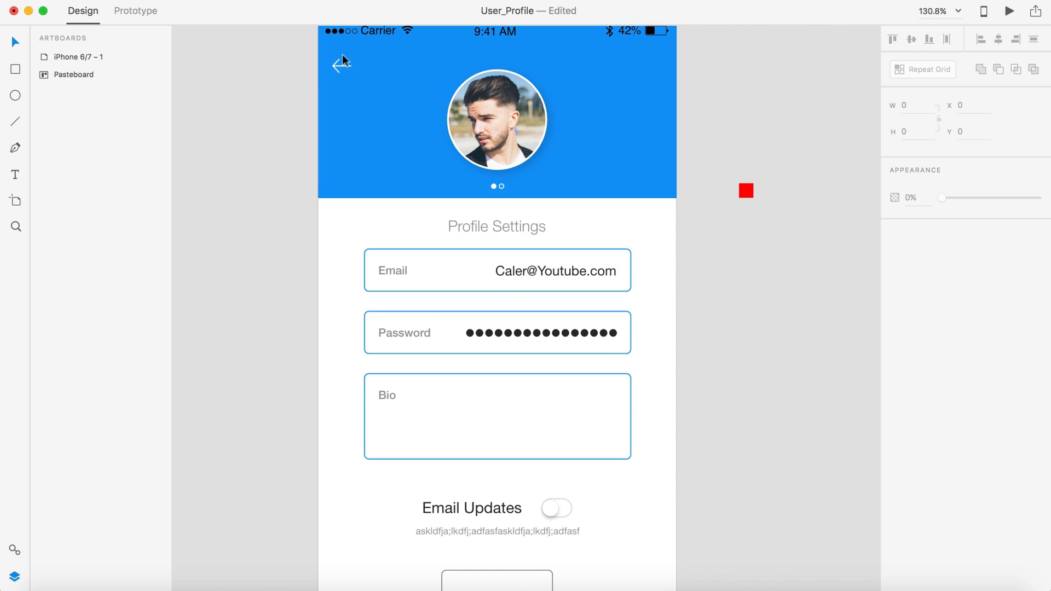
{"action": "scroll", "coordinate": [333, 61], "scroll_direction": "up", "scroll_amount": 3}
{"action": "scroll", "coordinate": [351, 76], "scroll_direction": "down", "scroll_amount": 1}
{"action": "scroll", "coordinate": [373, 89], "scroll_direction": "down", "scroll_amount": 3}
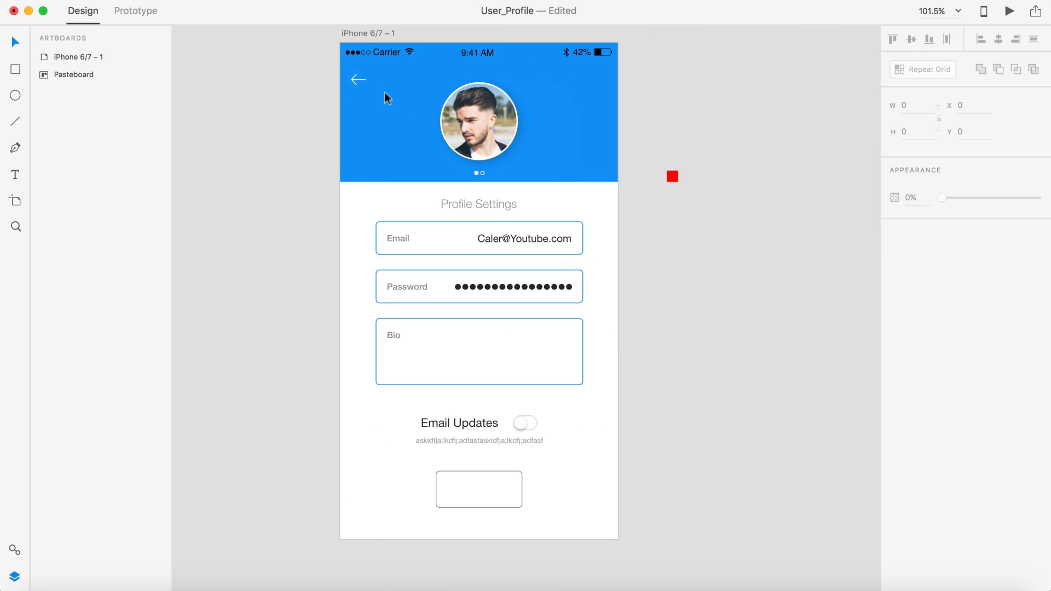
Step: Make a copy of the red square higher up and set its width to 20
{"action": "left_click", "coordinate": [669, 178]}
{"action": "left_click_drag", "start_coordinate": [669, 177], "coordinate": [669, 128]}
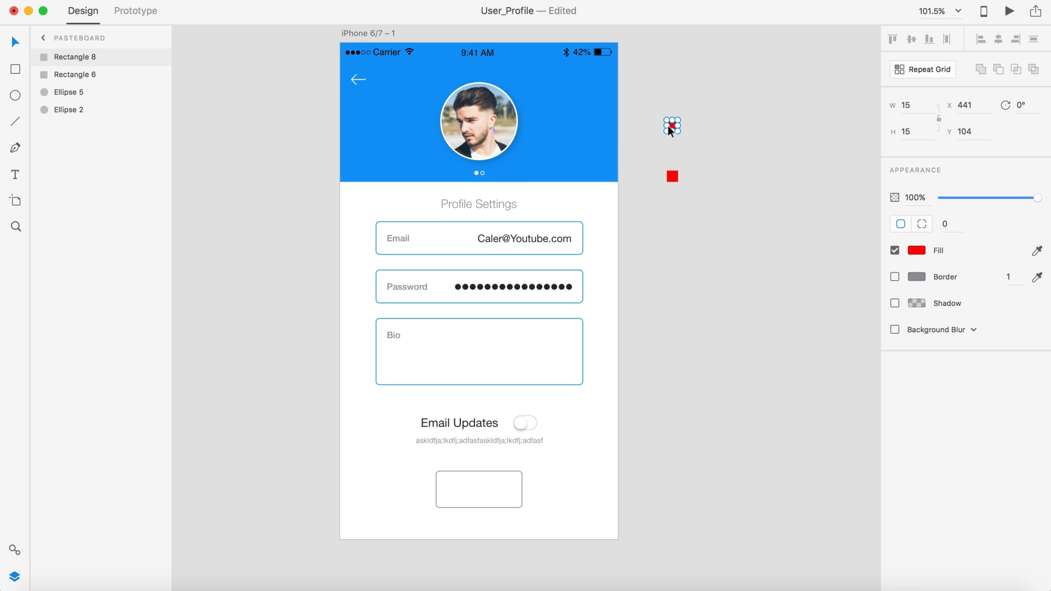
{"action": "type", "text": "20"}
{"action": "key", "text": "Return"}
{"action": "scroll", "coordinate": [691, 126], "scroll_direction": "up", "scroll_amount": 4}
{"action": "scroll", "coordinate": [691, 126], "scroll_direction": "left", "scroll_amount": 5}
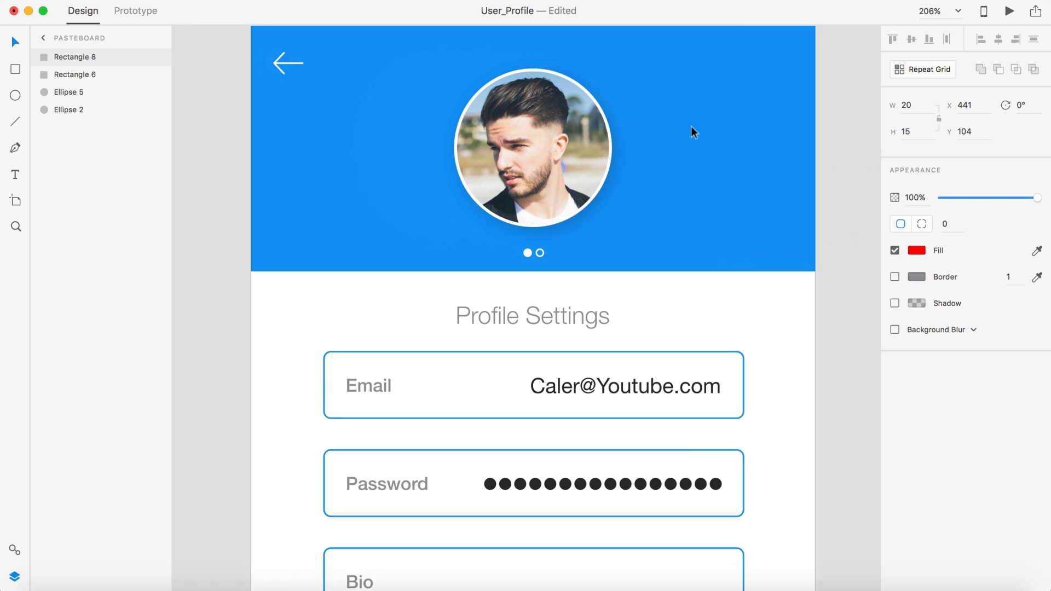
{"action": "scroll", "coordinate": [432, 152], "scroll_direction": "right", "scroll_amount": 6}
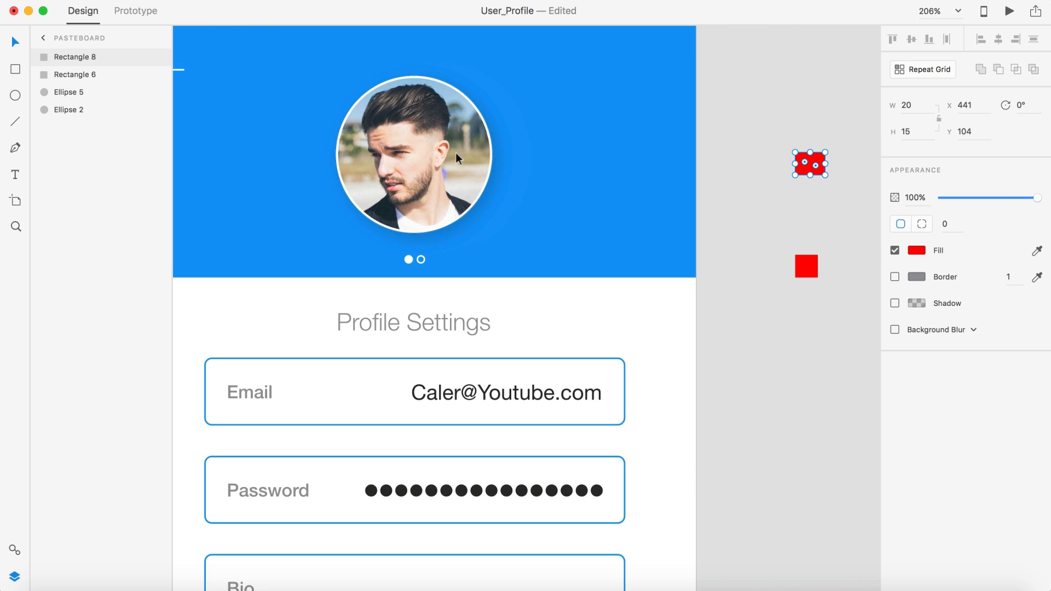
Step: Use the 20-wide red rectangle to measure the back arrow's margin in the header, then delete it
{"action": "left_click_drag", "start_coordinate": [815, 158], "coordinate": [247, 73]}
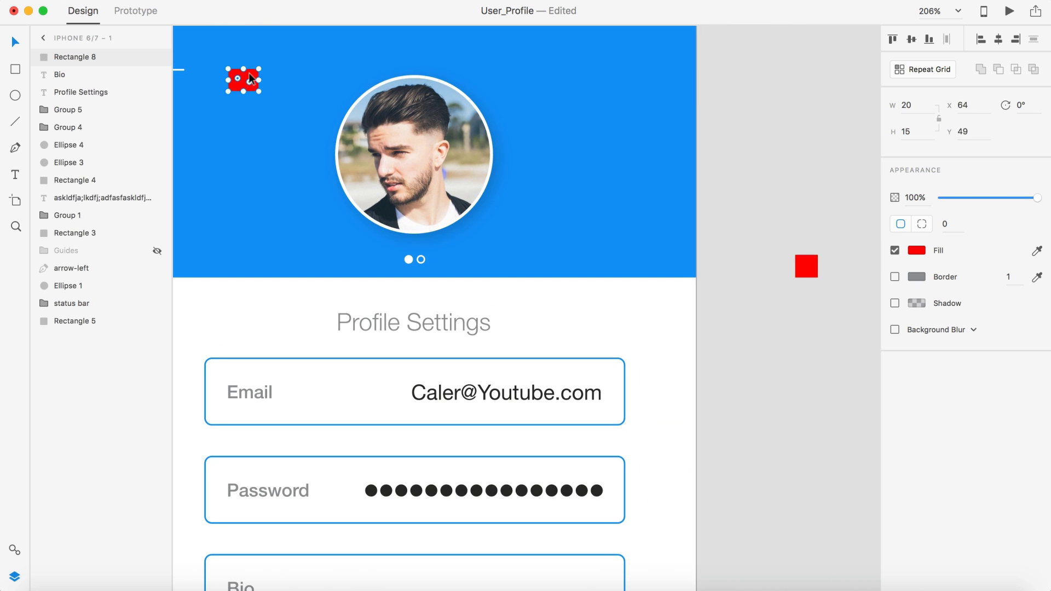
{"action": "scroll", "coordinate": [251, 77], "scroll_direction": "left", "scroll_amount": 6}
{"action": "left_click_drag", "start_coordinate": [386, 97], "coordinate": [296, 80]}
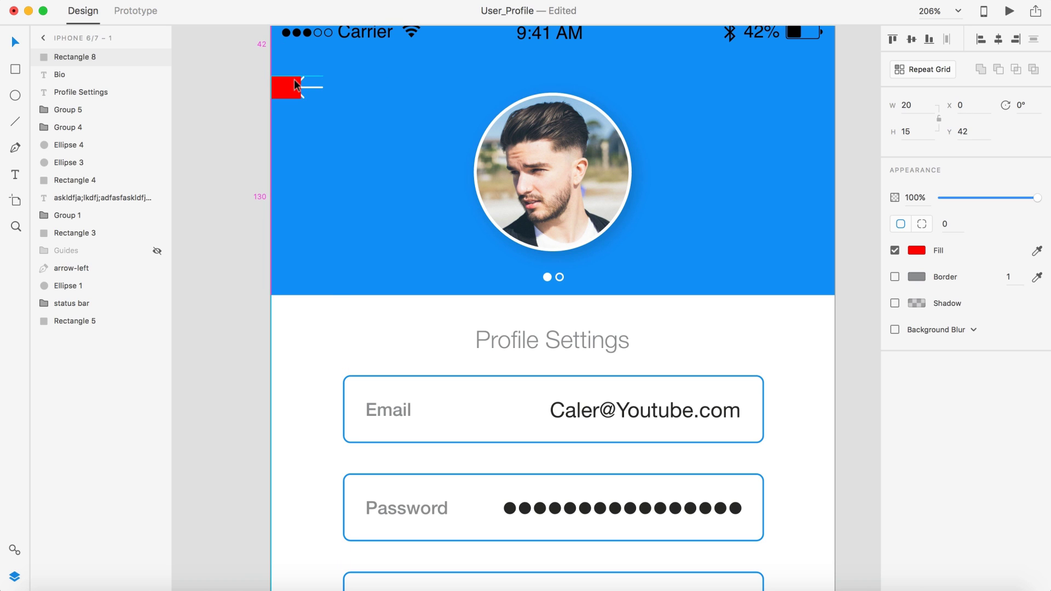
{"action": "left_click", "coordinate": [310, 84]}
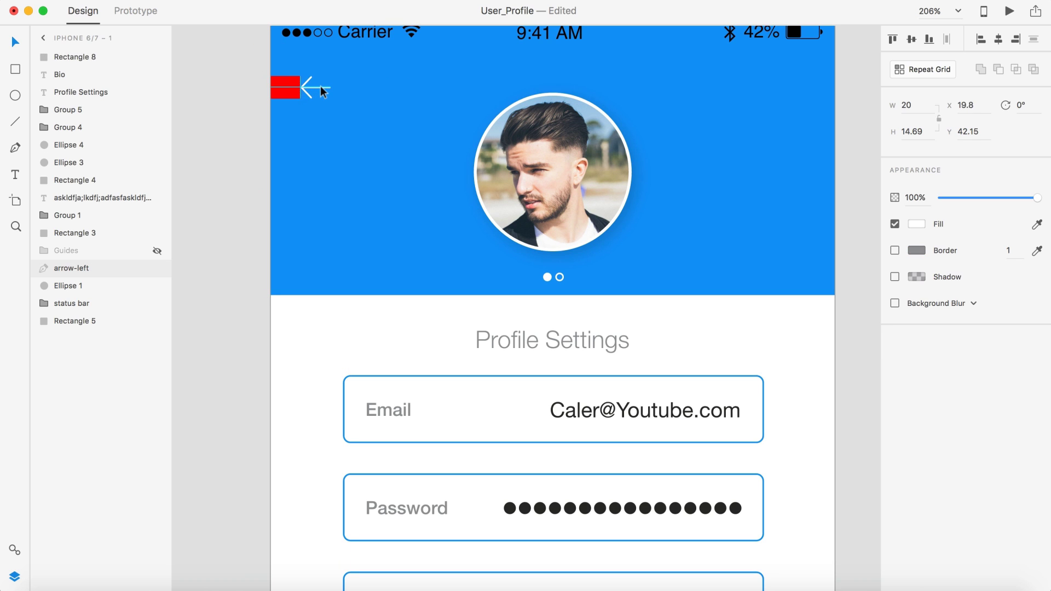
{"action": "left_click_drag", "start_coordinate": [278, 85], "coordinate": [229, 85]}
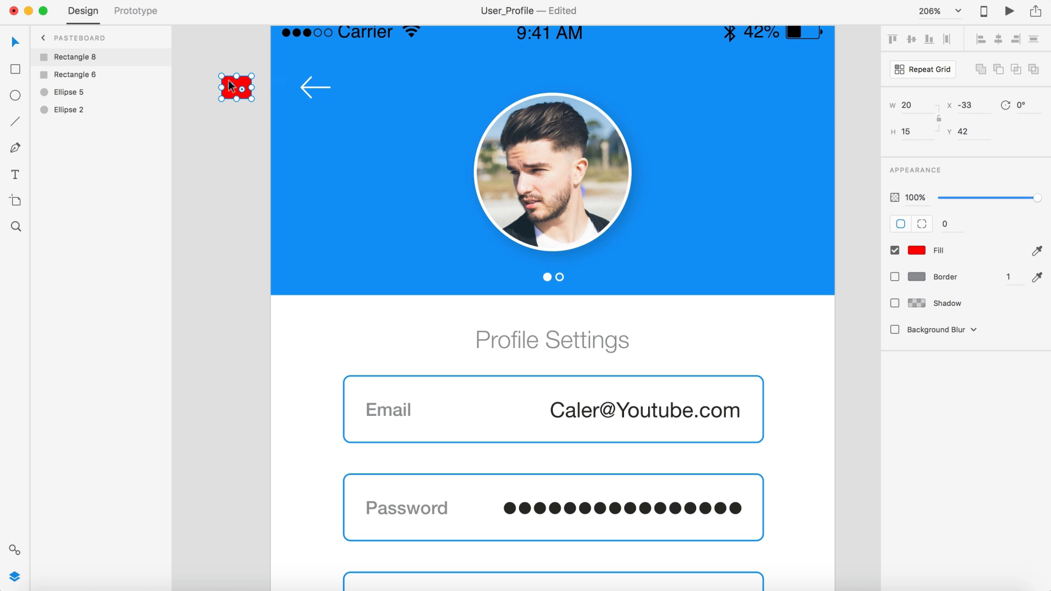
{"action": "key", "text": "Delete"}
Step: Nudge the white back arrow slightly higher within the blue header
{"action": "scroll", "coordinate": [229, 80], "scroll_direction": "down", "scroll_amount": 5}
{"action": "left_click", "coordinate": [640, 375]}
{"action": "scroll", "coordinate": [639, 375], "scroll_direction": "down", "scroll_amount": 3}
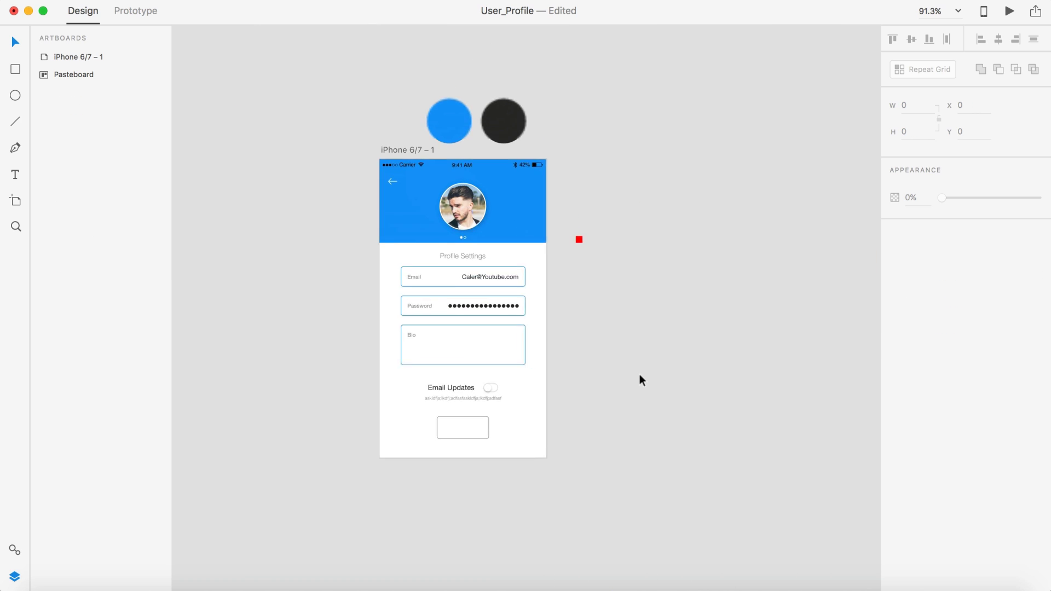
{"action": "scroll", "coordinate": [639, 374], "scroll_direction": "down", "scroll_amount": 3}
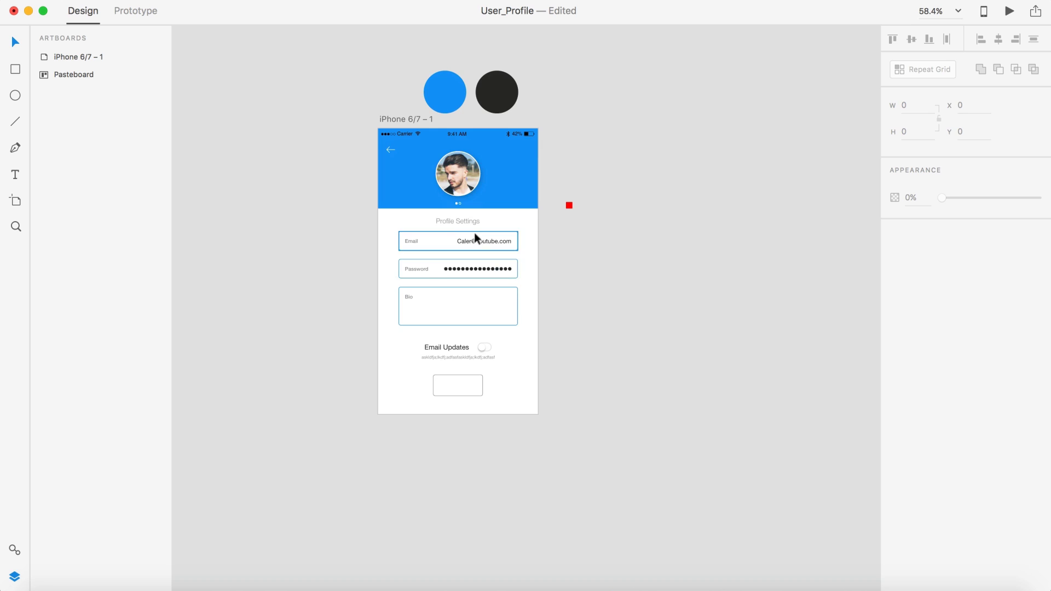
{"action": "scroll", "coordinate": [473, 186], "scroll_direction": "up", "scroll_amount": 5}
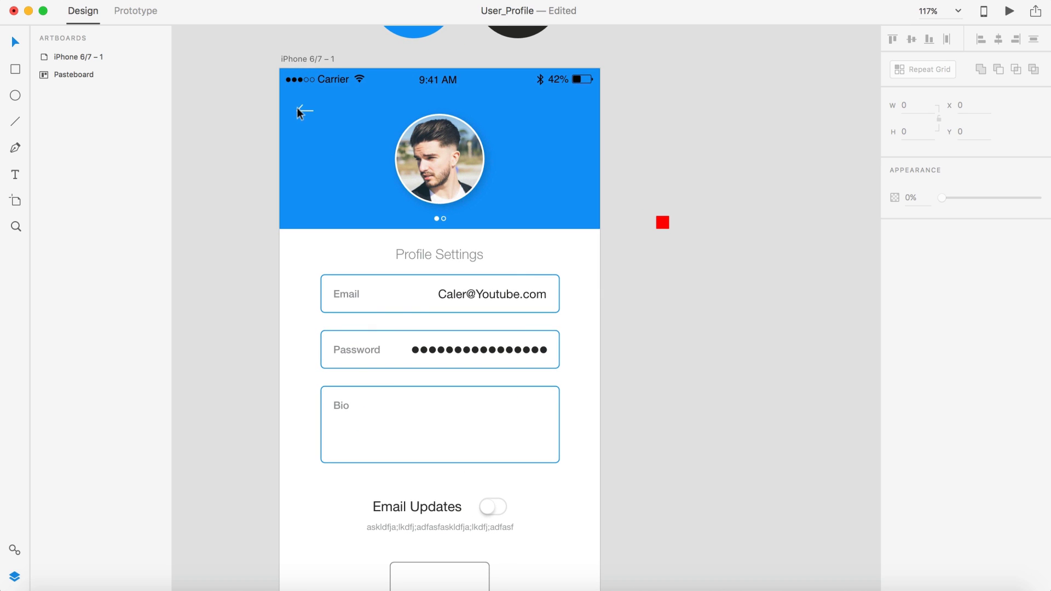
{"action": "left_click", "coordinate": [295, 108]}
{"action": "scroll", "coordinate": [295, 109], "scroll_direction": "up", "scroll_amount": 5}
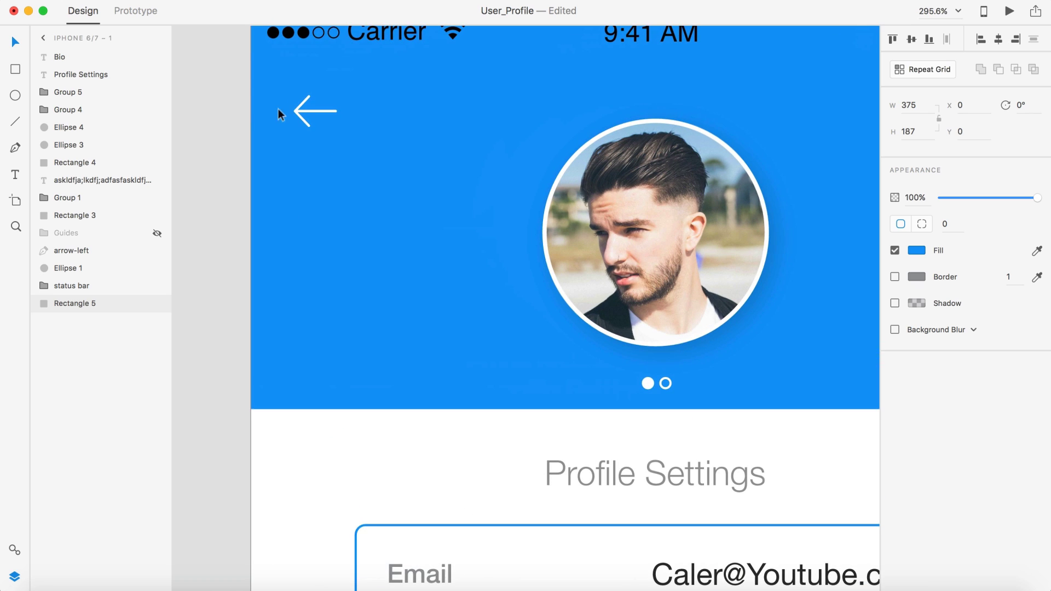
{"action": "left_click", "coordinate": [238, 116]}
{"action": "scroll", "coordinate": [303, 116], "scroll_direction": "left", "scroll_amount": 2}
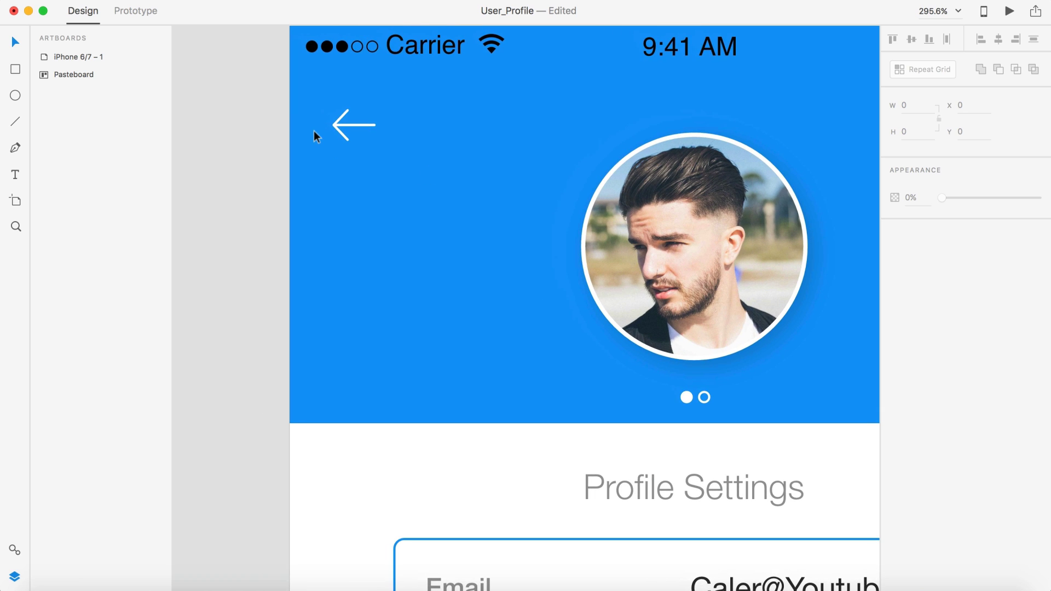
{"action": "scroll", "coordinate": [313, 130], "scroll_direction": "up", "scroll_amount": 1}
{"action": "scroll", "coordinate": [320, 134], "scroll_direction": "up", "scroll_amount": 2}
{"action": "left_click_drag", "start_coordinate": [360, 157], "coordinate": [361, 153]}
{"action": "scroll", "coordinate": [362, 152], "scroll_direction": "down", "scroll_amount": 5}
{"action": "left_click", "coordinate": [294, 227]}
{"action": "scroll", "coordinate": [294, 228], "scroll_direction": "down", "scroll_amount": 2}
{"action": "scroll", "coordinate": [294, 228], "scroll_direction": "right", "scroll_amount": 2}
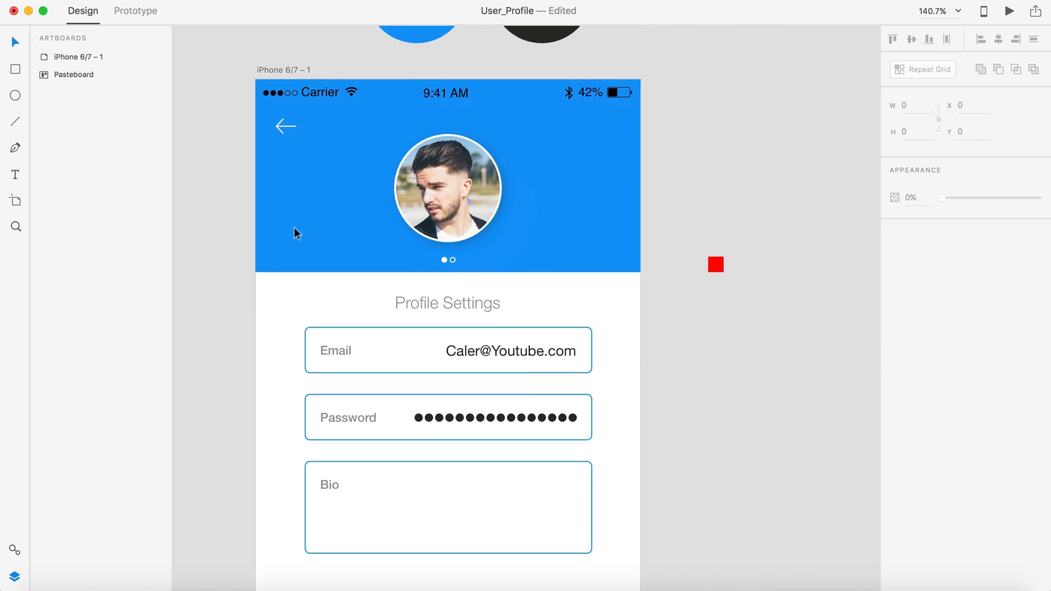
Step: Preview the profile screen, then close the preview window
{"action": "left_click", "coordinate": [1009, 11]}
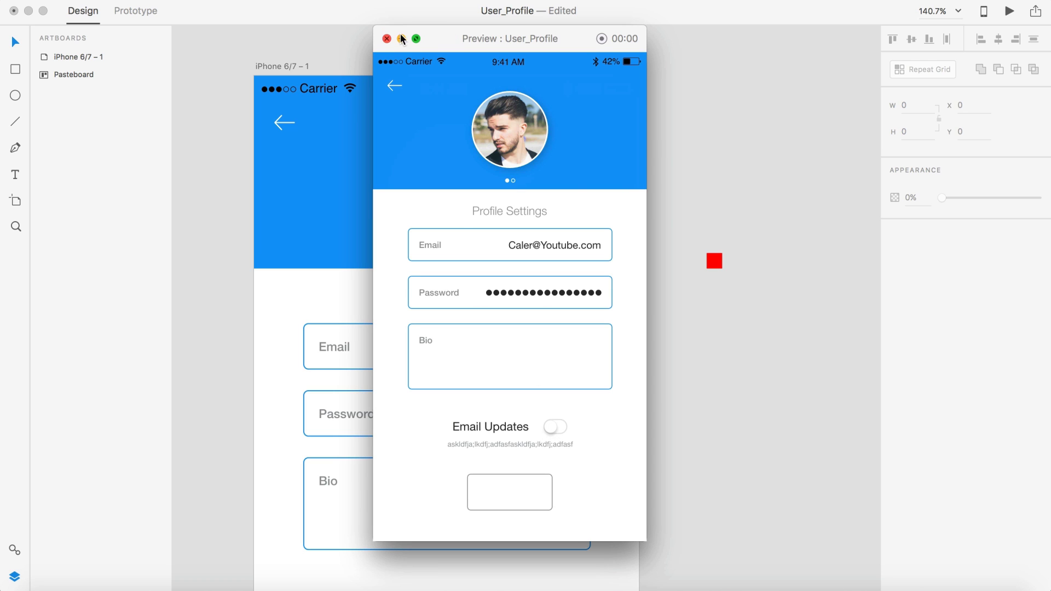
{"action": "left_click", "coordinate": [387, 38]}
{"action": "scroll", "coordinate": [772, 230], "scroll_direction": "down", "scroll_amount": 10}
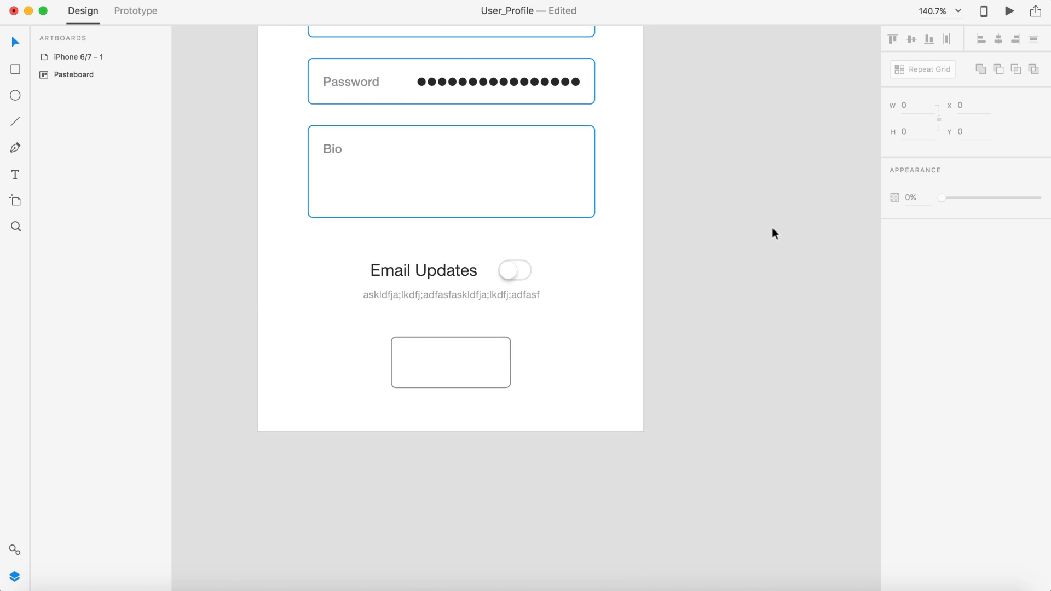
Step: Ungroup the Email Updates group and the toggle into its separate circle and oval
{"action": "scroll", "coordinate": [771, 230], "scroll_direction": "left", "scroll_amount": 2}
{"action": "scroll", "coordinate": [772, 233], "scroll_direction": "up", "scroll_amount": 1}
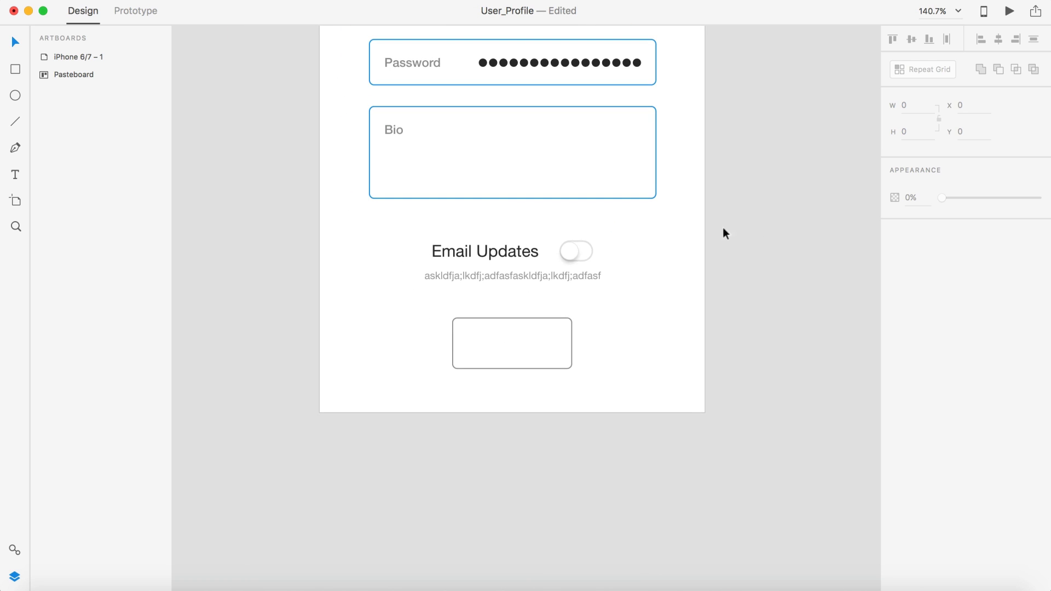
{"action": "left_click", "coordinate": [578, 252]}
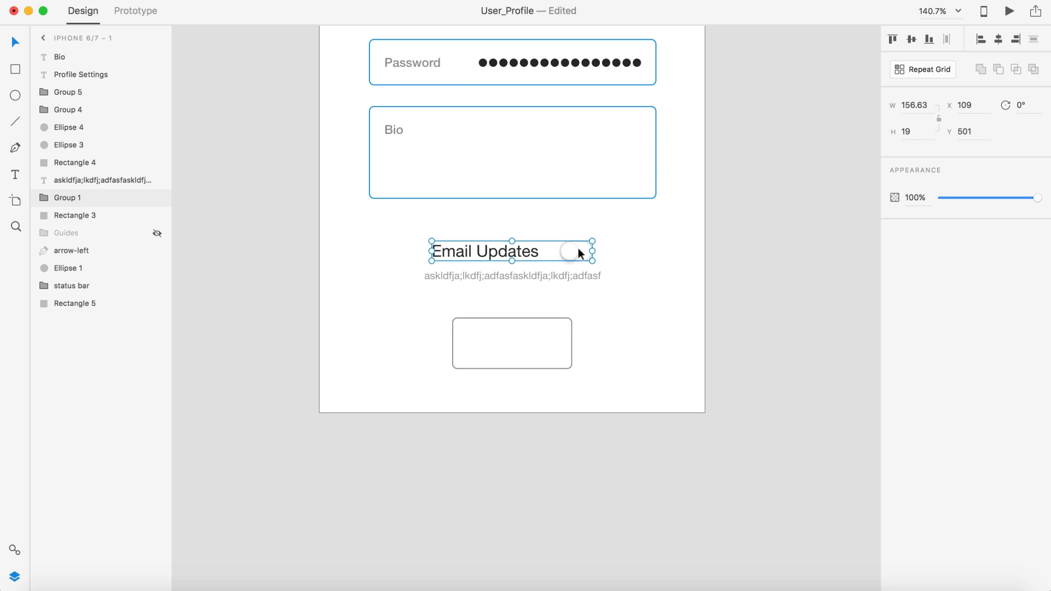
{"action": "key", "text": "super+shift+g"}
{"action": "left_click", "coordinate": [643, 256]}
{"action": "left_click", "coordinate": [566, 252]}
{"action": "scroll", "coordinate": [566, 250], "scroll_direction": "up", "scroll_amount": 5}
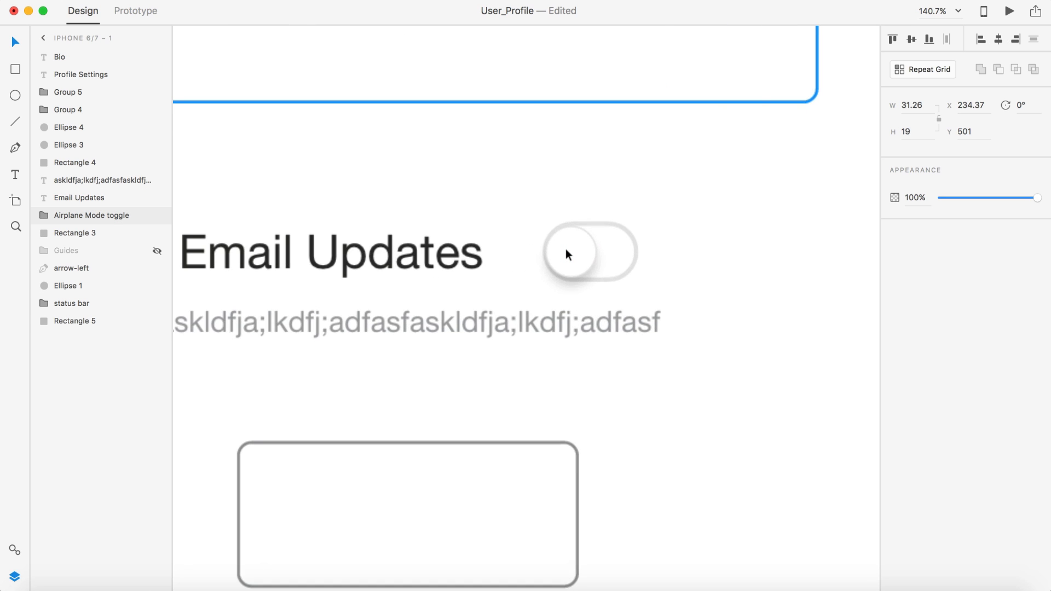
{"action": "key", "text": "super+shift+g"}
{"action": "left_click", "coordinate": [661, 255]}
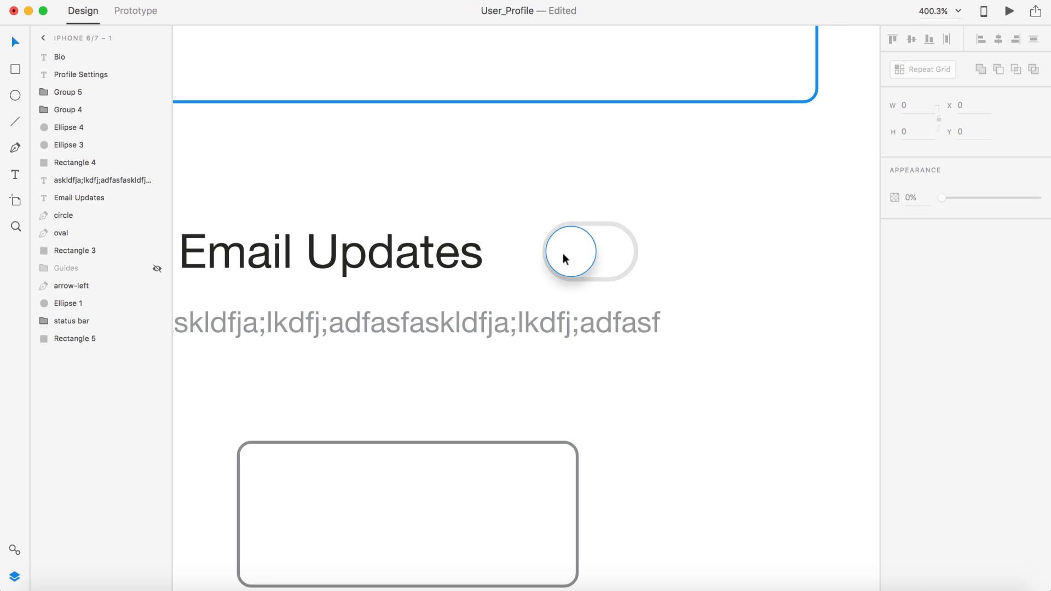
Step: Move the toggle knob to the right end of the oval track
{"action": "left_click_drag", "start_coordinate": [563, 253], "coordinate": [600, 253]}
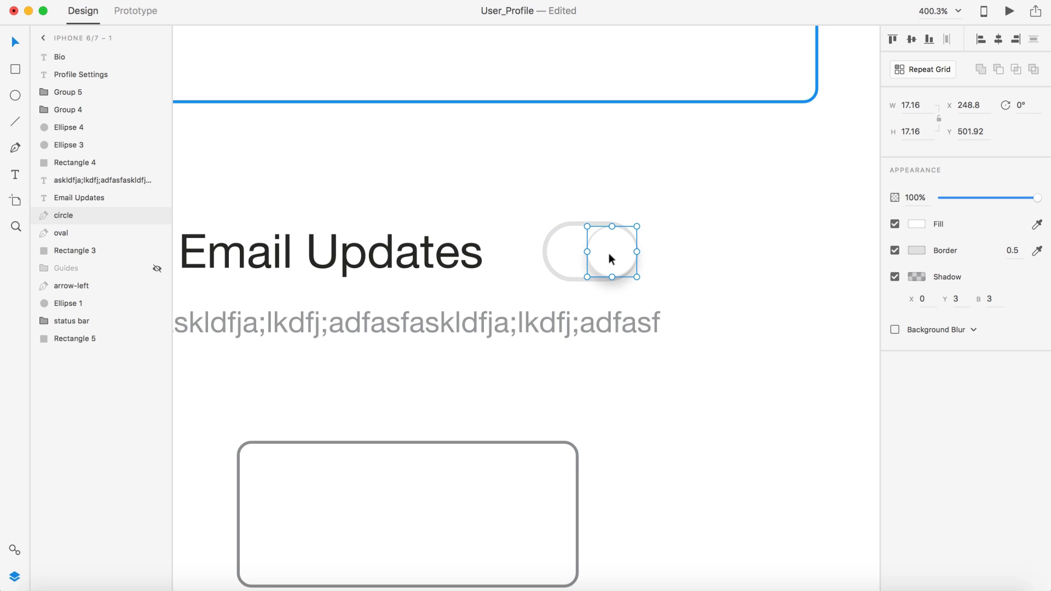
{"action": "key", "text": "super+z"}
{"action": "left_click", "coordinate": [683, 289]}
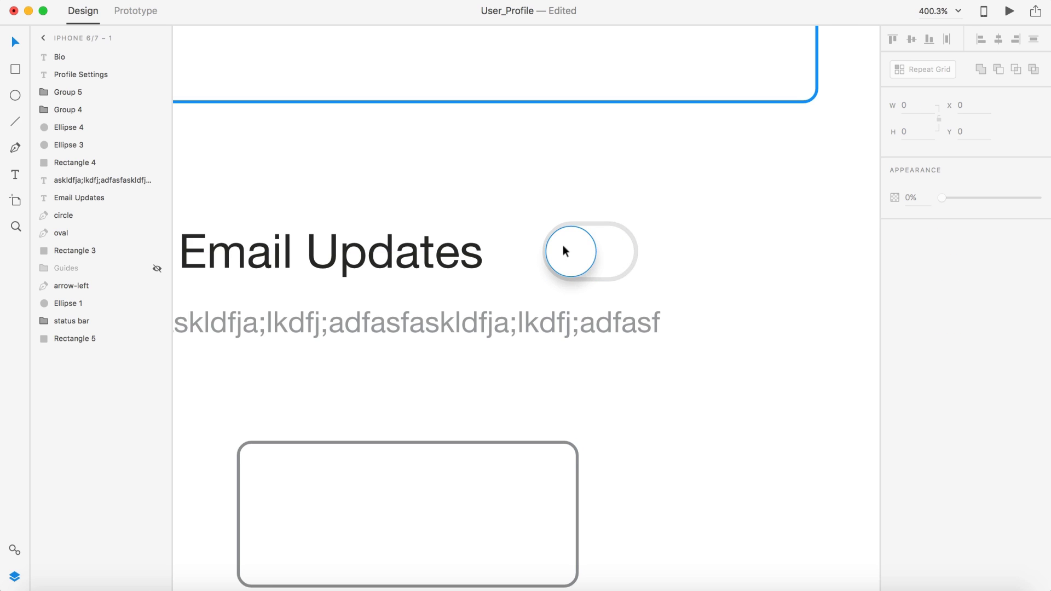
{"action": "scroll", "coordinate": [563, 246], "scroll_direction": "up", "scroll_amount": 5}
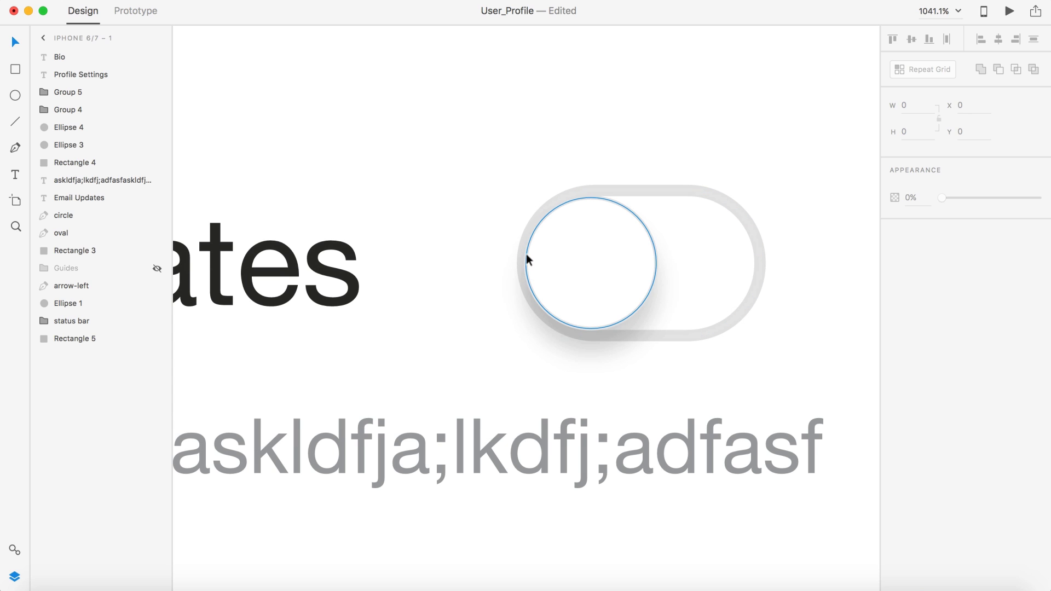
{"action": "left_click_drag", "start_coordinate": [570, 261], "coordinate": [669, 260]}
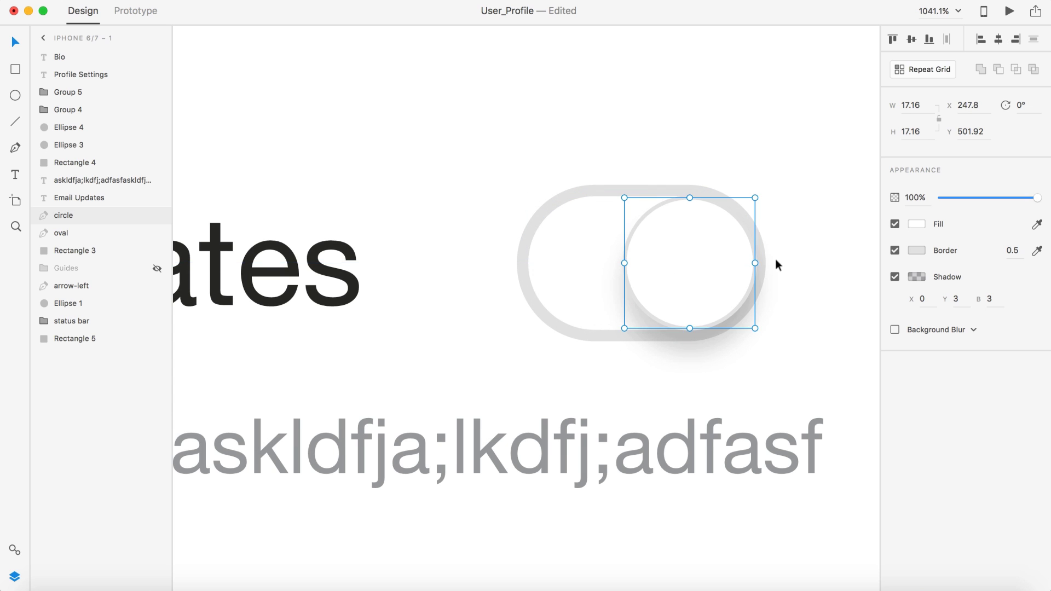
{"action": "left_click", "coordinate": [775, 258]}
{"action": "scroll", "coordinate": [777, 259], "scroll_direction": "down", "scroll_amount": 8}
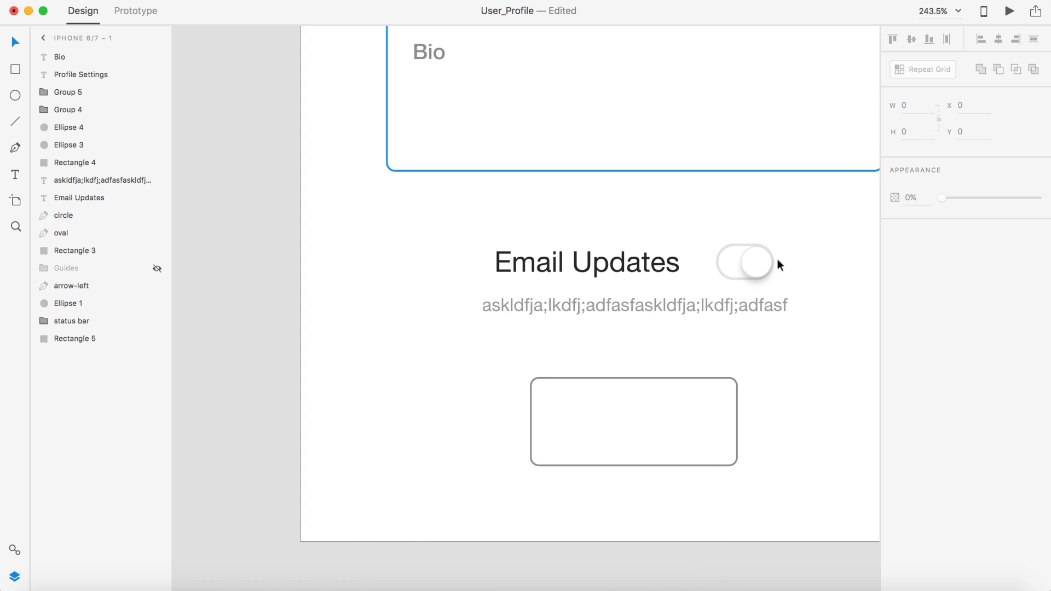
{"action": "scroll", "coordinate": [777, 258], "scroll_direction": "right", "scroll_amount": 3}
{"action": "scroll", "coordinate": [655, 285], "scroll_direction": "up", "scroll_amount": 3}
Step: Fill the toggle's oval track with the header's blue using the eyedropper
{"action": "left_click", "coordinate": [512, 270]}
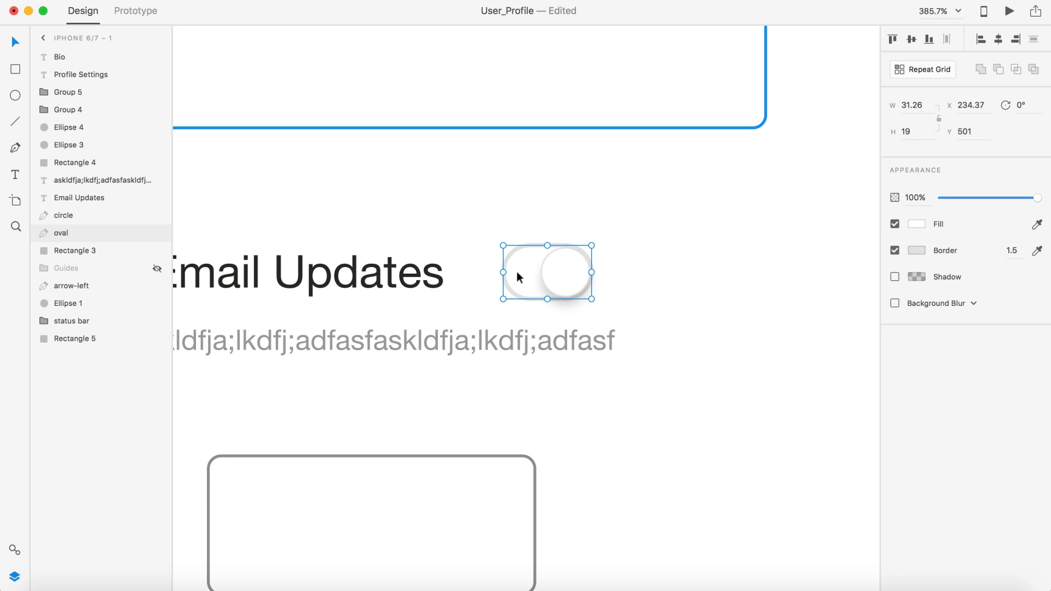
{"action": "scroll", "coordinate": [704, 234], "scroll_direction": "down", "scroll_amount": 5}
{"action": "scroll", "coordinate": [704, 234], "scroll_direction": "up", "scroll_amount": 5}
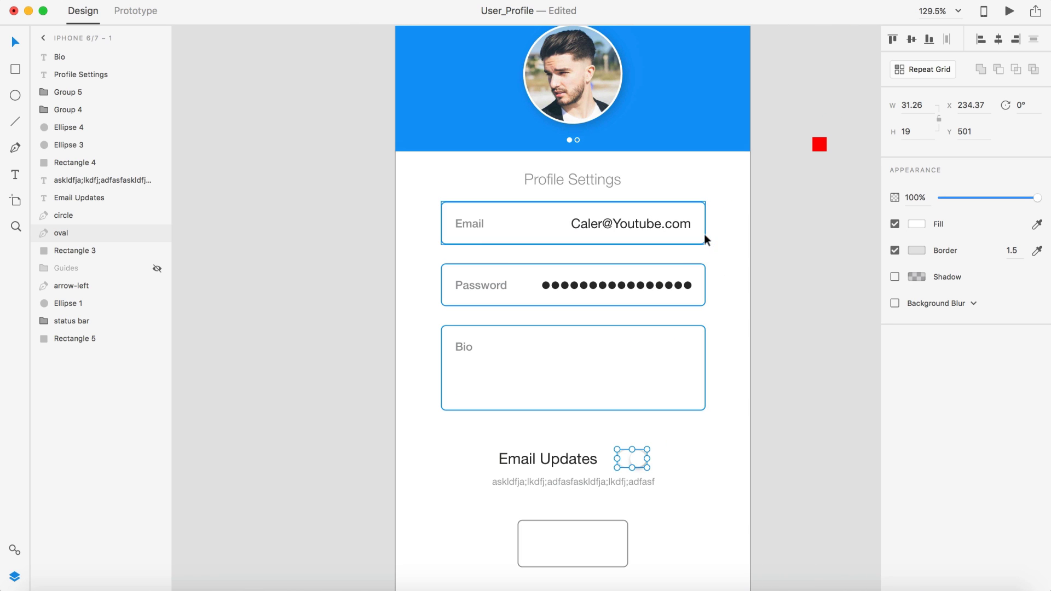
{"action": "left_click", "coordinate": [681, 102]}
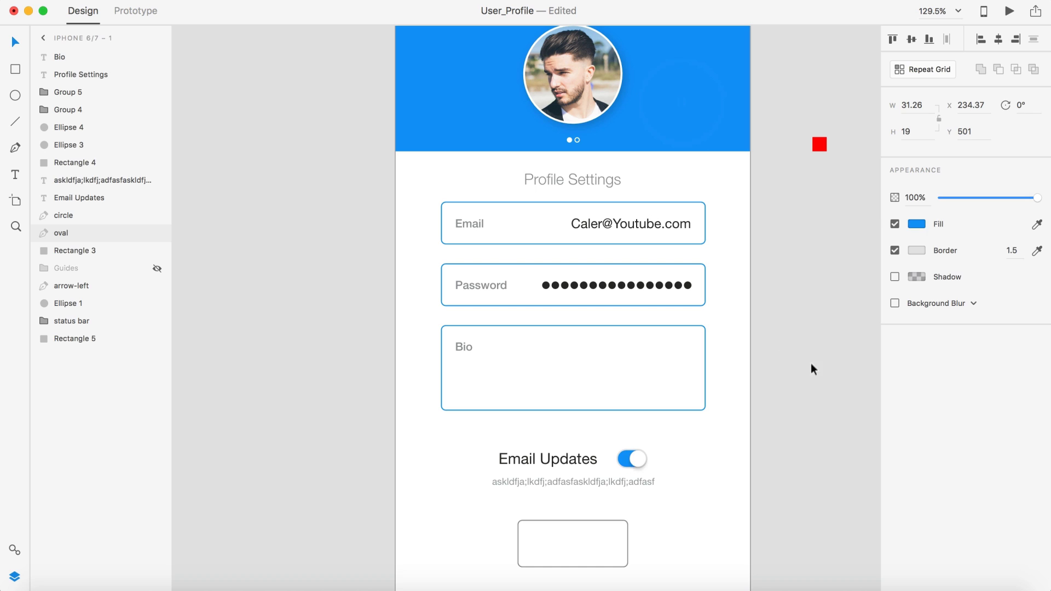
{"action": "left_click", "coordinate": [823, 372]}
{"action": "scroll", "coordinate": [824, 372], "scroll_direction": "down", "scroll_amount": 3}
{"action": "scroll", "coordinate": [661, 324], "scroll_direction": "up", "scroll_amount": 4}
{"action": "scroll", "coordinate": [661, 326], "scroll_direction": "down", "scroll_amount": 3}
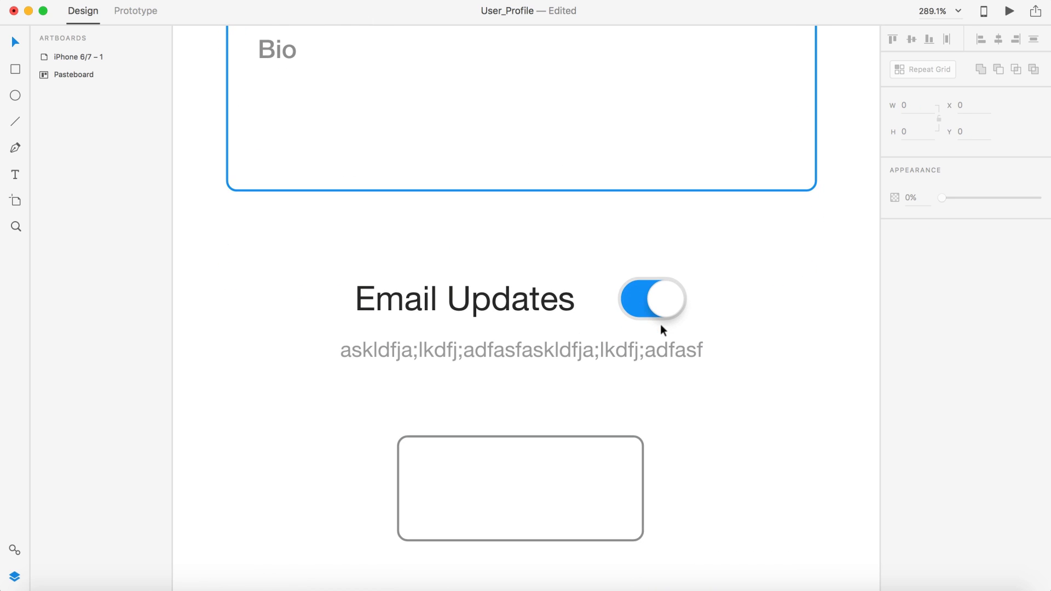
{"action": "scroll", "coordinate": [761, 360], "scroll_direction": "down", "scroll_amount": 4}
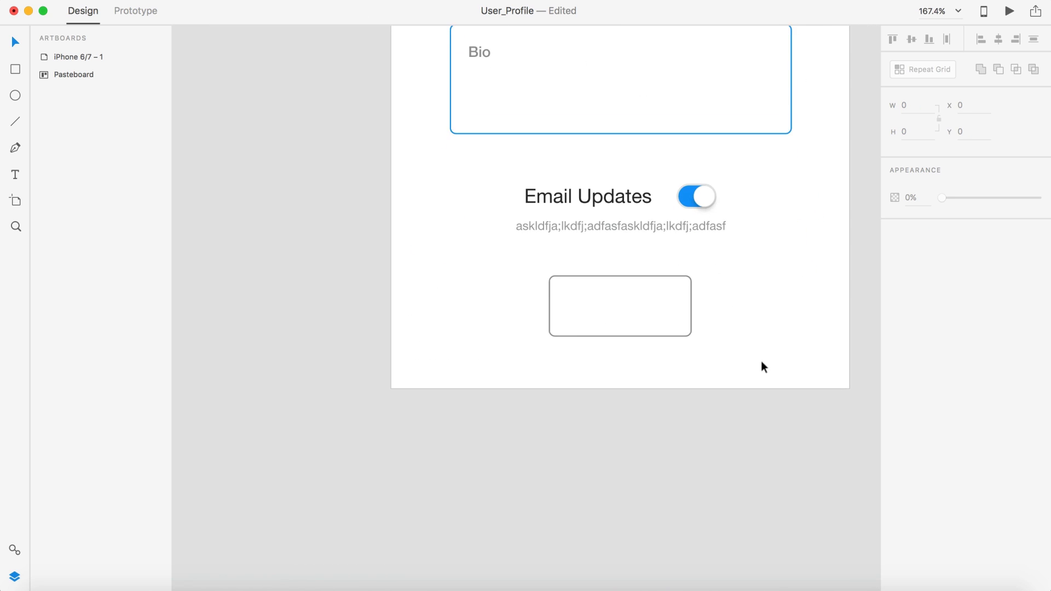
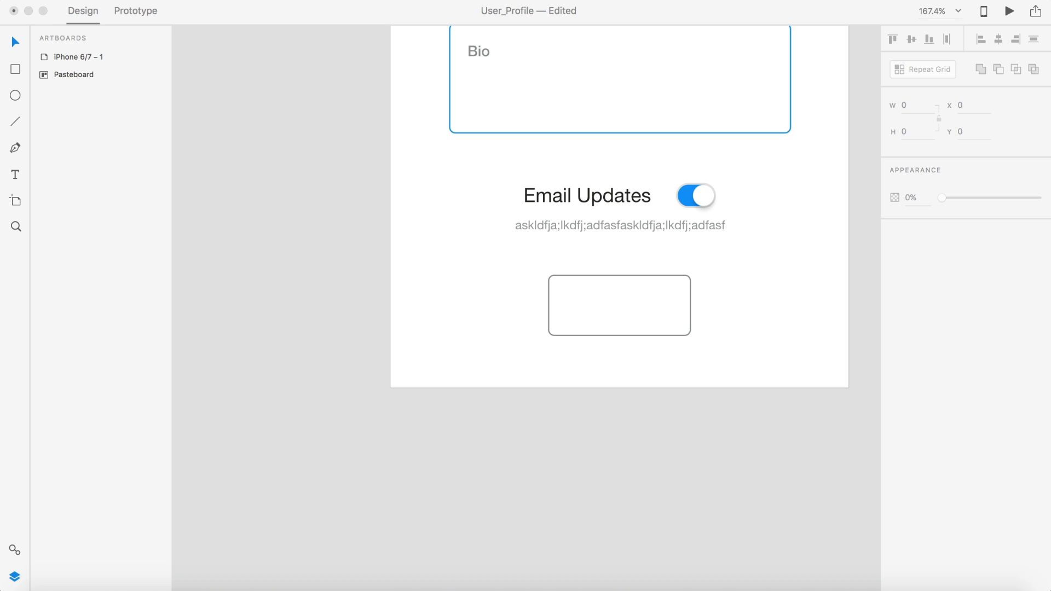
Step: Replace the gibberish caption with 'By turning email updates on you will only receive our weekly update emails.', breaking after 'receive'
{"action": "double_click", "coordinate": [650, 218]}
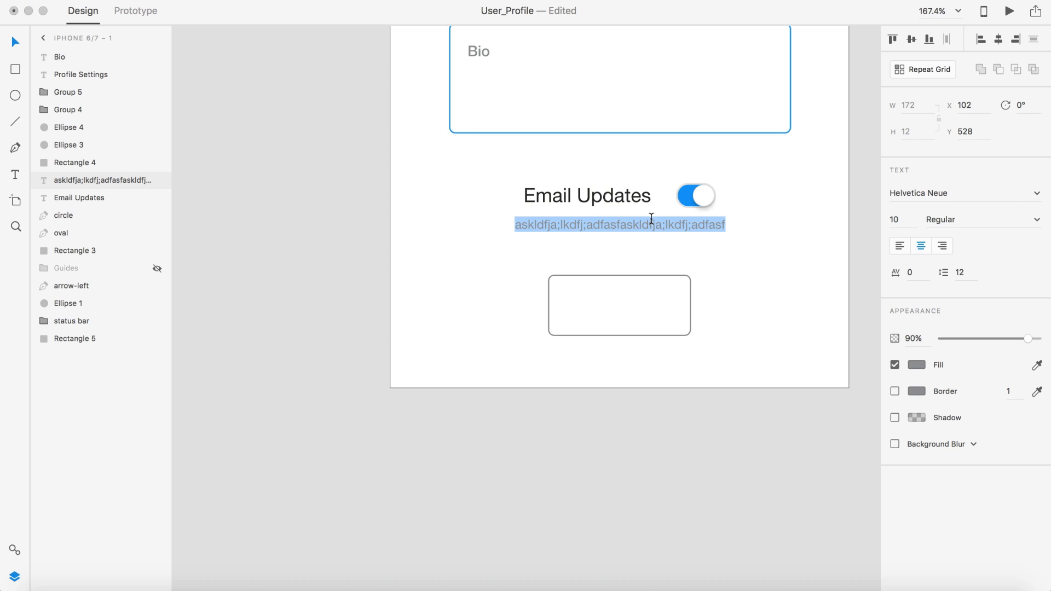
{"action": "type", "text": "By turning email updates on you will only receive our weekly update emails."}
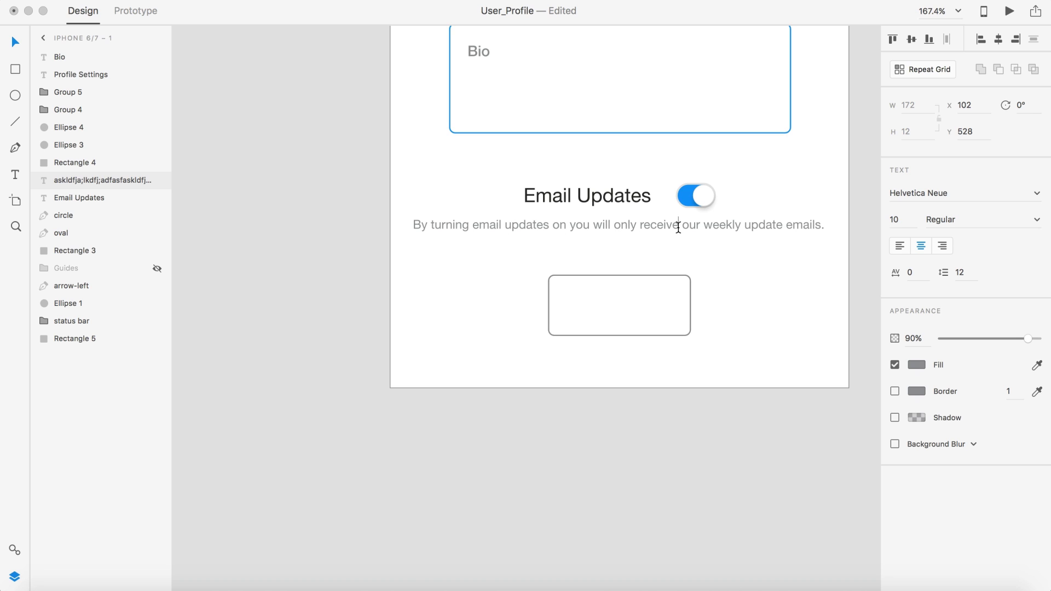
{"action": "key", "text": "Return"}
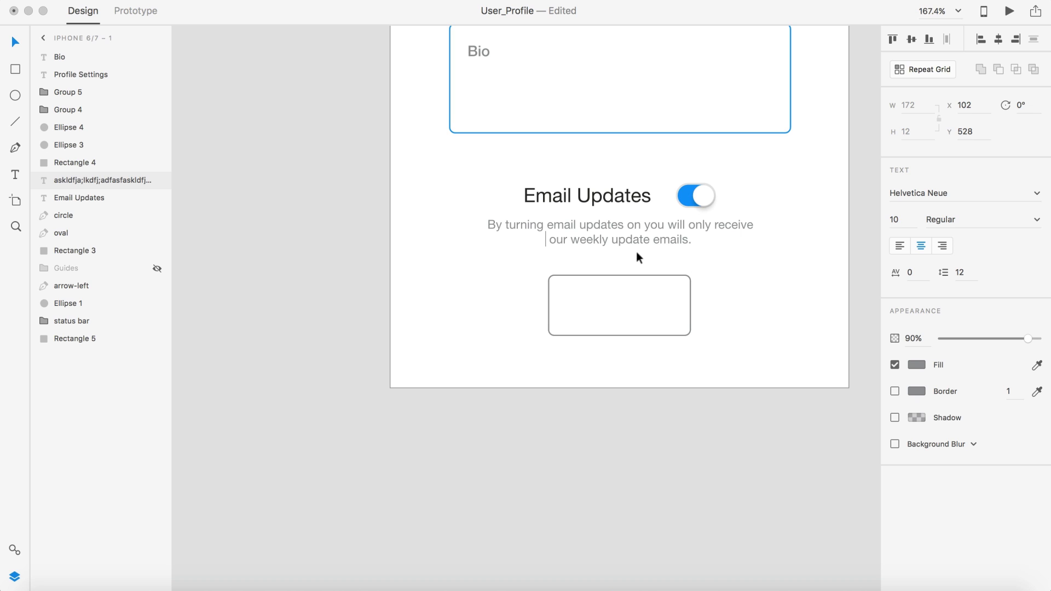
{"action": "left_click", "coordinate": [16, 42]}
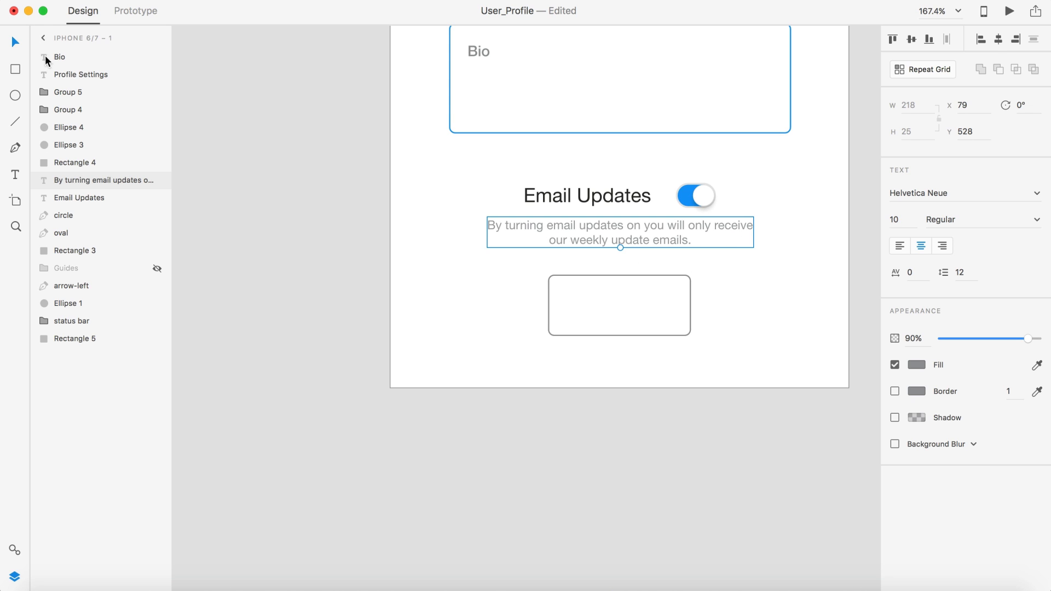
{"action": "scroll", "coordinate": [253, 204], "scroll_direction": "down", "scroll_amount": 3}
{"action": "scroll", "coordinate": [254, 204], "scroll_direction": "up", "scroll_amount": 3}
{"action": "scroll", "coordinate": [253, 209], "scroll_direction": "up", "scroll_amount": 1}
{"action": "left_click", "coordinate": [272, 239]}
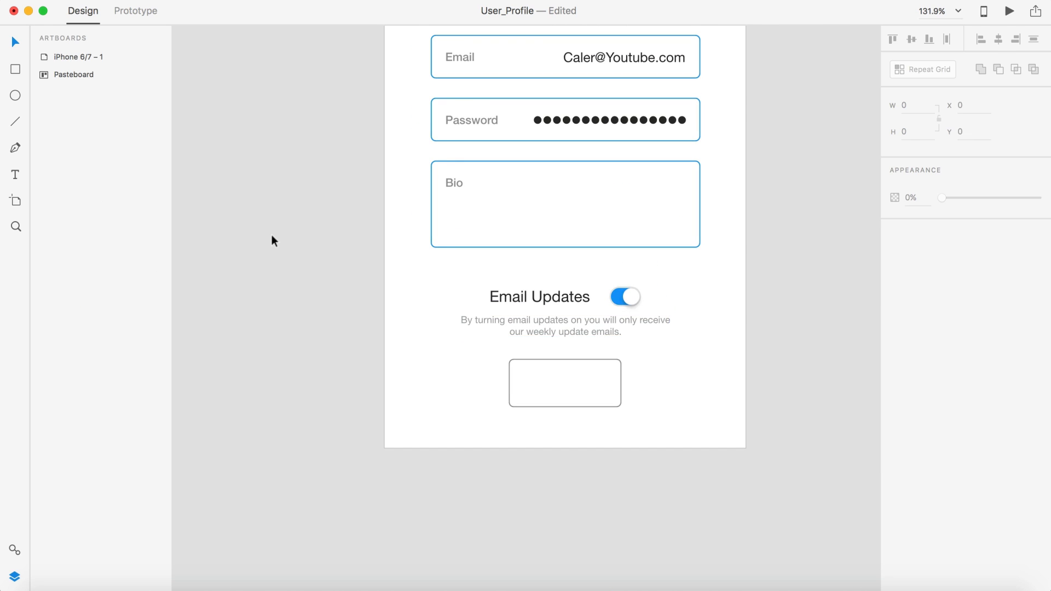
{"action": "scroll", "coordinate": [272, 240], "scroll_direction": "up", "scroll_amount": 3}
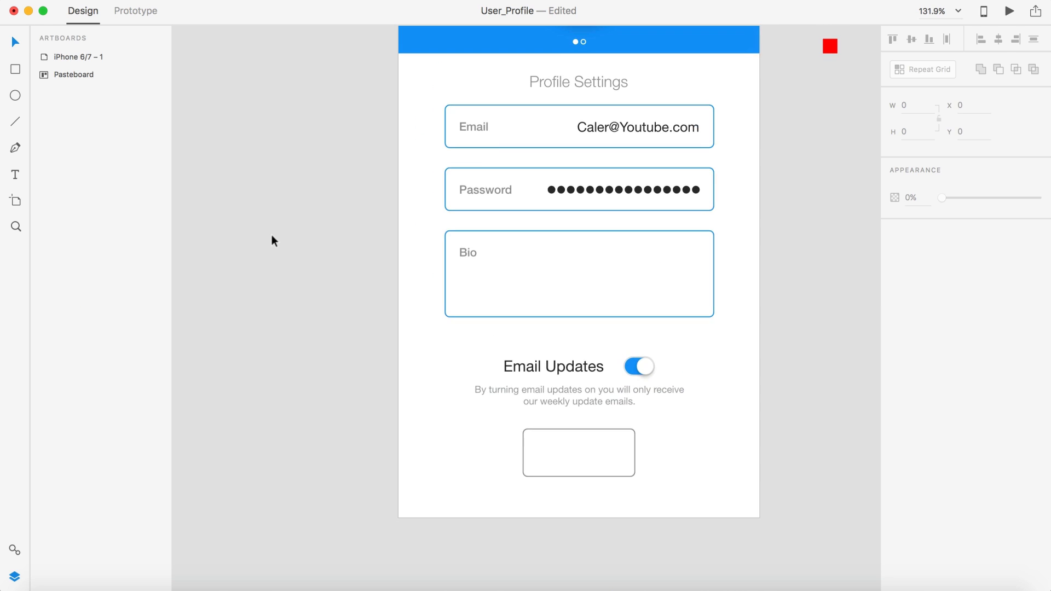
Step: Set the caption's font size to 8 and nudge it up toward its heading
{"action": "left_click", "coordinate": [623, 398]}
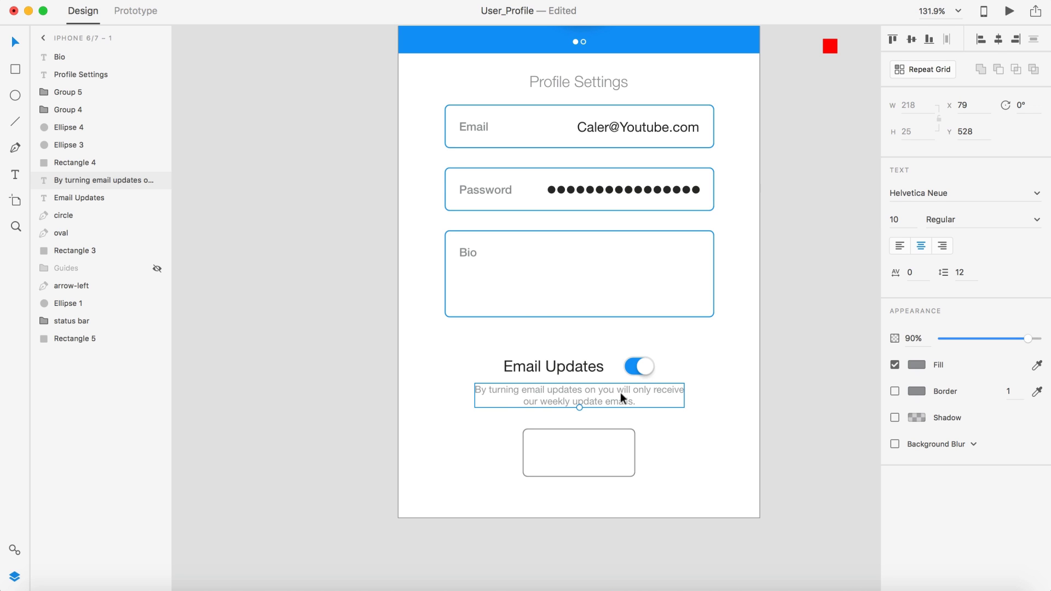
{"action": "left_click", "coordinate": [897, 219]}
{"action": "type", "text": "8"}
{"action": "key", "text": "Return"}
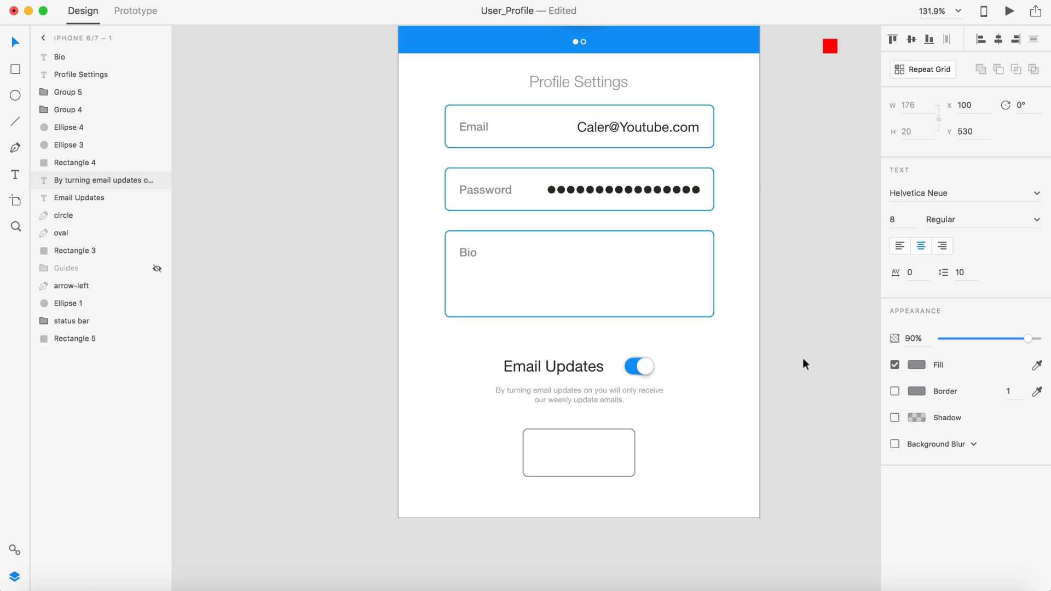
{"action": "left_click", "coordinate": [803, 364]}
{"action": "scroll", "coordinate": [566, 405], "scroll_direction": "up", "scroll_amount": 5}
{"action": "left_click_drag", "start_coordinate": [568, 399], "coordinate": [570, 387]}
{"action": "key", "text": "super+0"}
{"action": "left_click", "coordinate": [758, 331]}
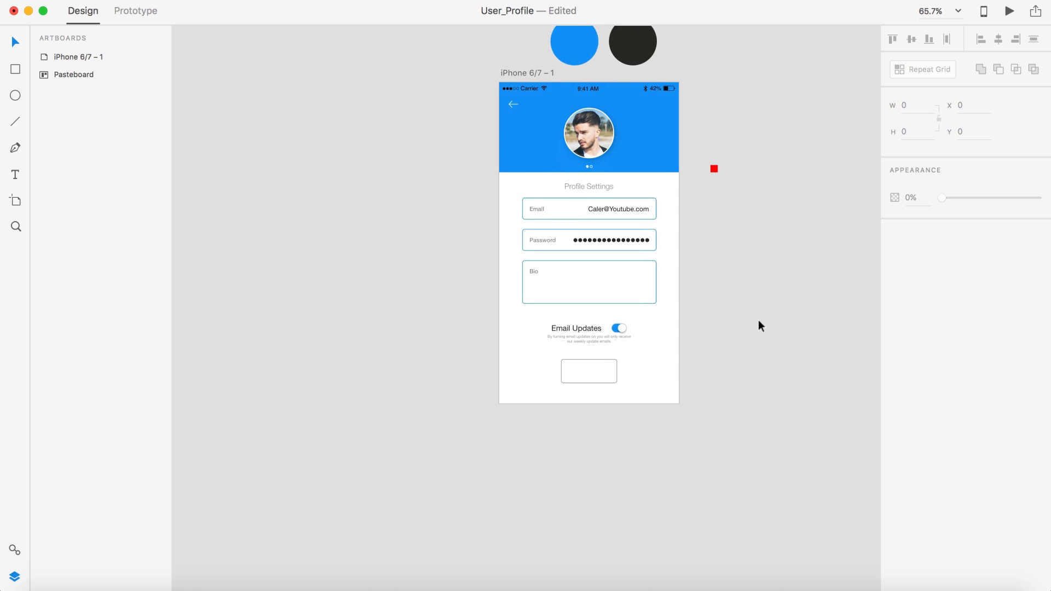
Step: Preview the profile screen to check the 8 pt caption
{"action": "scroll", "coordinate": [757, 323], "scroll_direction": "up", "scroll_amount": 3}
{"action": "left_click", "coordinate": [1009, 11]}
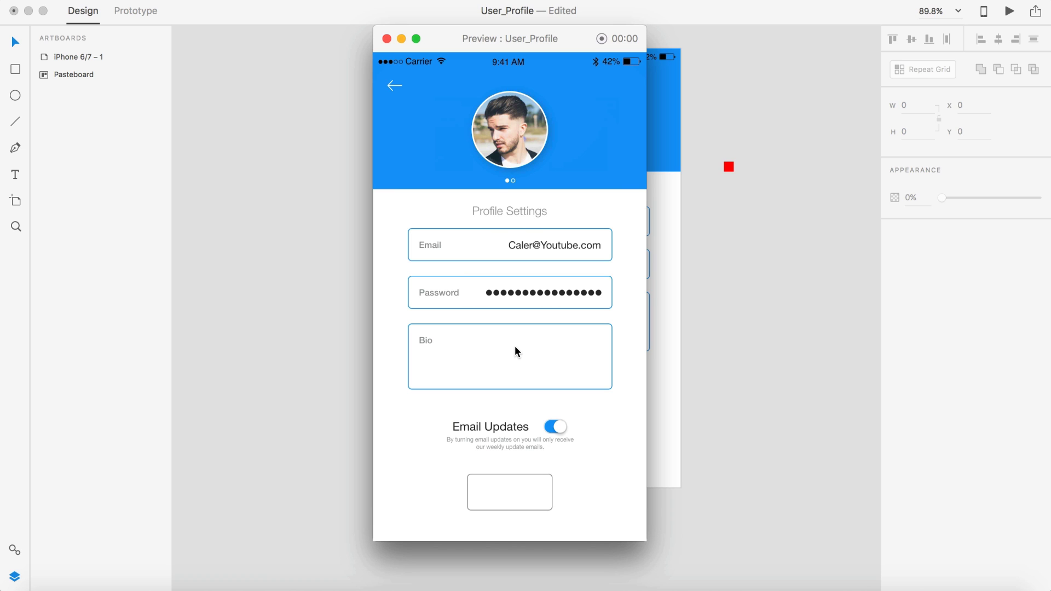
{"action": "left_click", "coordinate": [387, 38]}
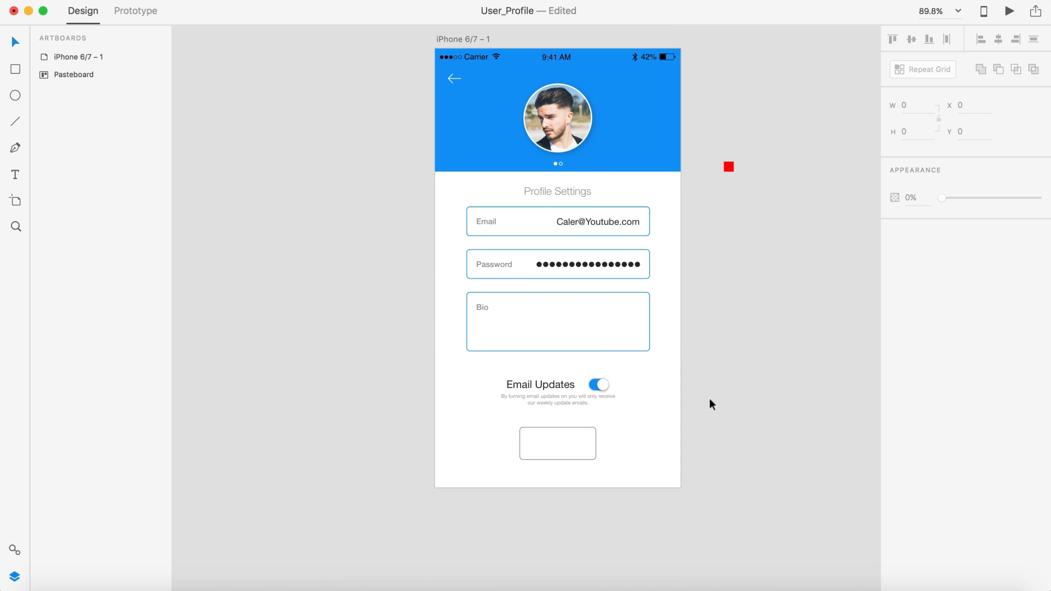
Step: Set the caption back to font size 10 and fine-tune its vertical position
{"action": "left_click", "coordinate": [567, 403]}
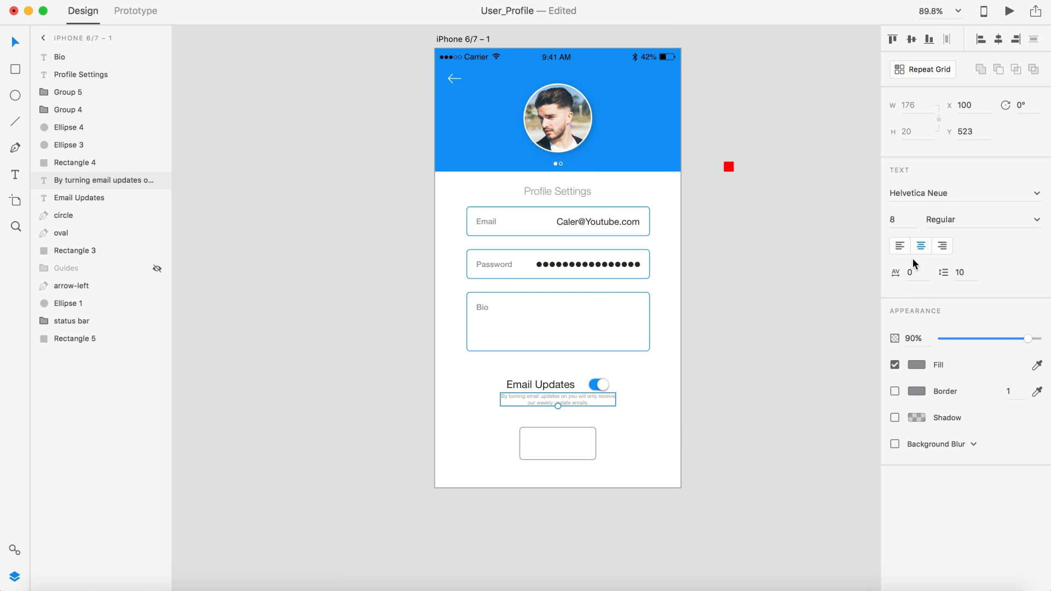
{"action": "left_click", "coordinate": [909, 220]}
{"action": "type", "text": "10"}
{"action": "key", "text": "Return"}
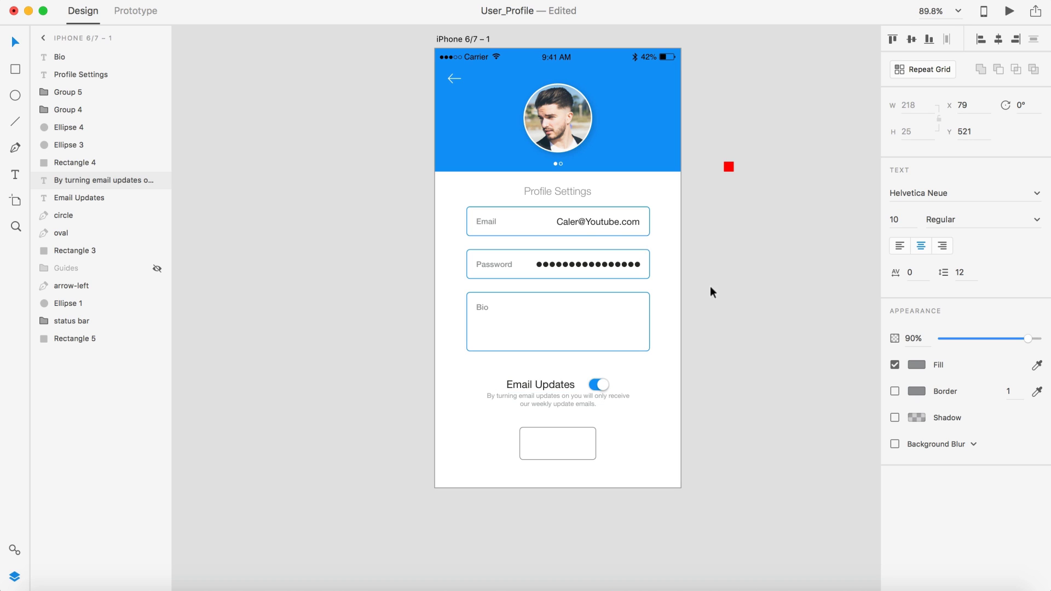
{"action": "scroll", "coordinate": [738, 304], "scroll_direction": "down", "scroll_amount": 3}
{"action": "scroll", "coordinate": [738, 304], "scroll_direction": "up", "scroll_amount": 2}
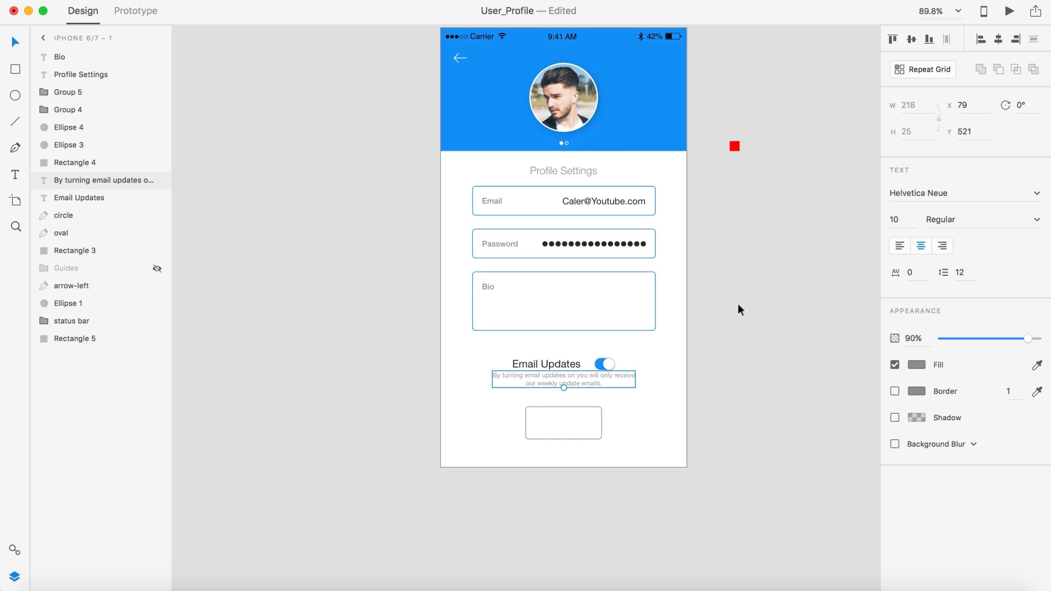
{"action": "scroll", "coordinate": [738, 310], "scroll_direction": "down", "scroll_amount": 2}
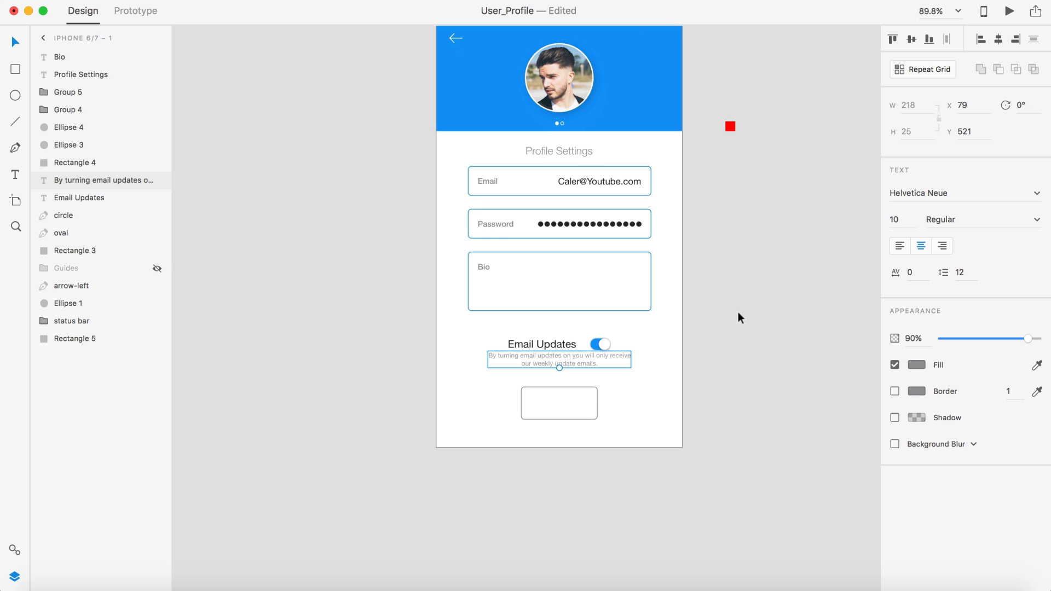
{"action": "scroll", "coordinate": [738, 308], "scroll_direction": "up", "scroll_amount": 5}
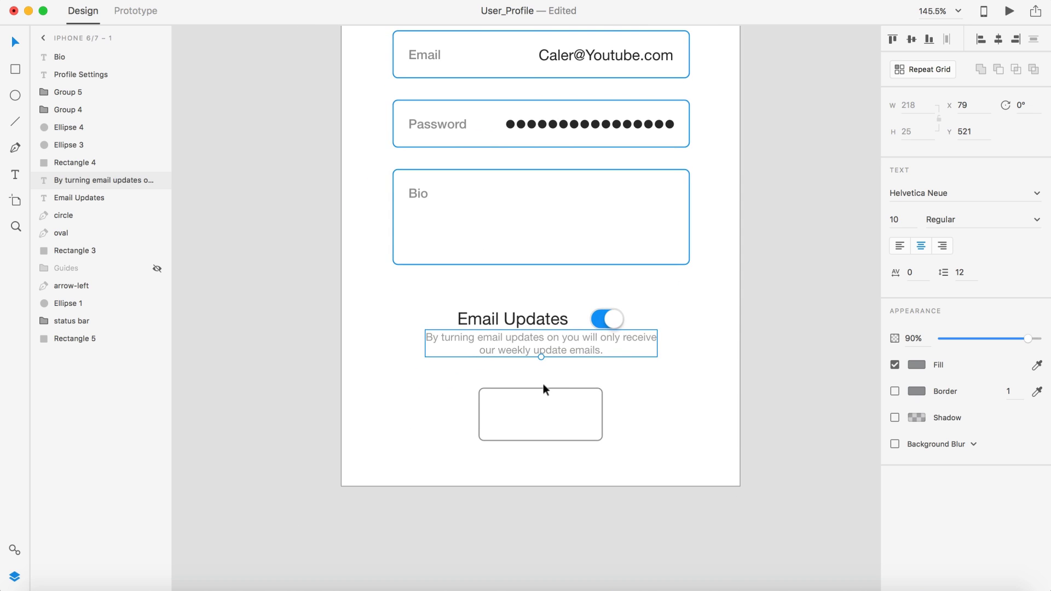
{"action": "scroll", "coordinate": [543, 383], "scroll_direction": "up", "scroll_amount": 4}
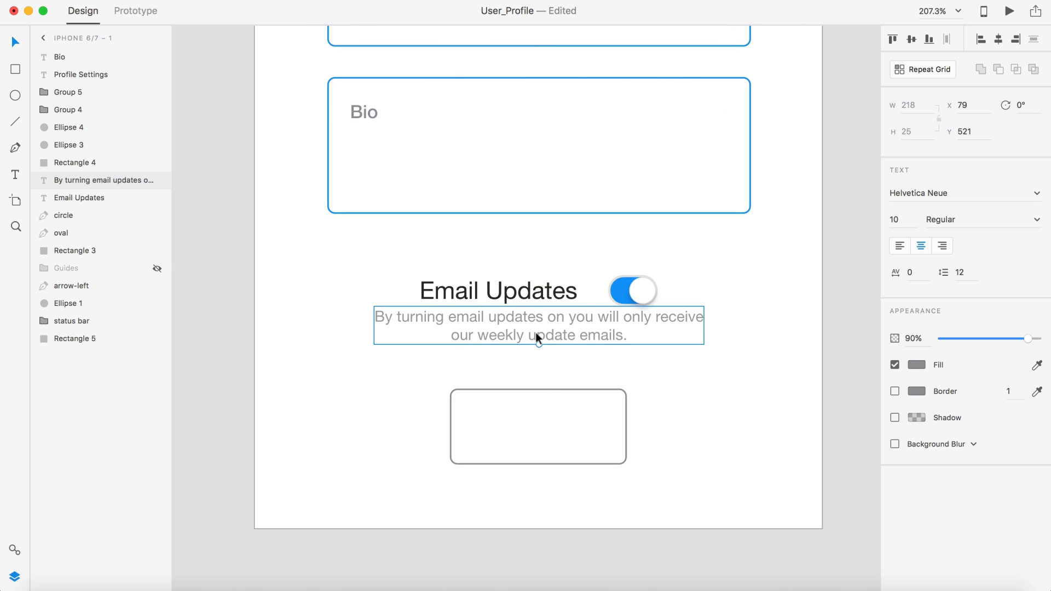
{"action": "left_click_drag", "start_coordinate": [535, 333], "coordinate": [535, 333]}
{"action": "scroll", "coordinate": [699, 303], "scroll_direction": "down", "scroll_amount": 5}
Step: Preview the profile screen again to check the 10 pt caption
{"action": "left_click", "coordinate": [1010, 11]}
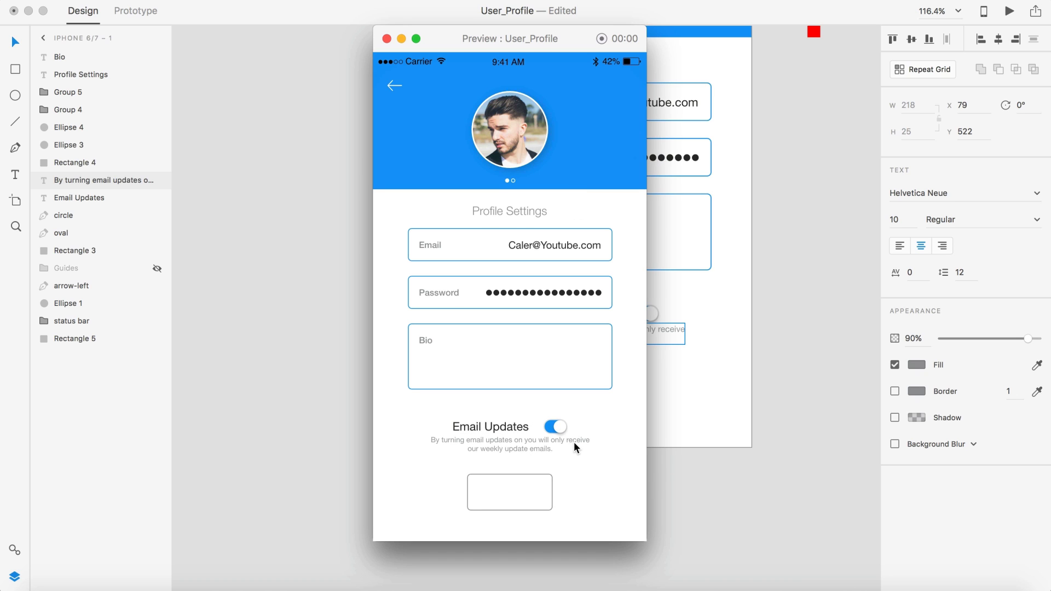
{"action": "left_click", "coordinate": [386, 38]}
{"action": "left_click", "coordinate": [769, 272]}
{"action": "scroll", "coordinate": [770, 271], "scroll_direction": "down", "scroll_amount": 3}
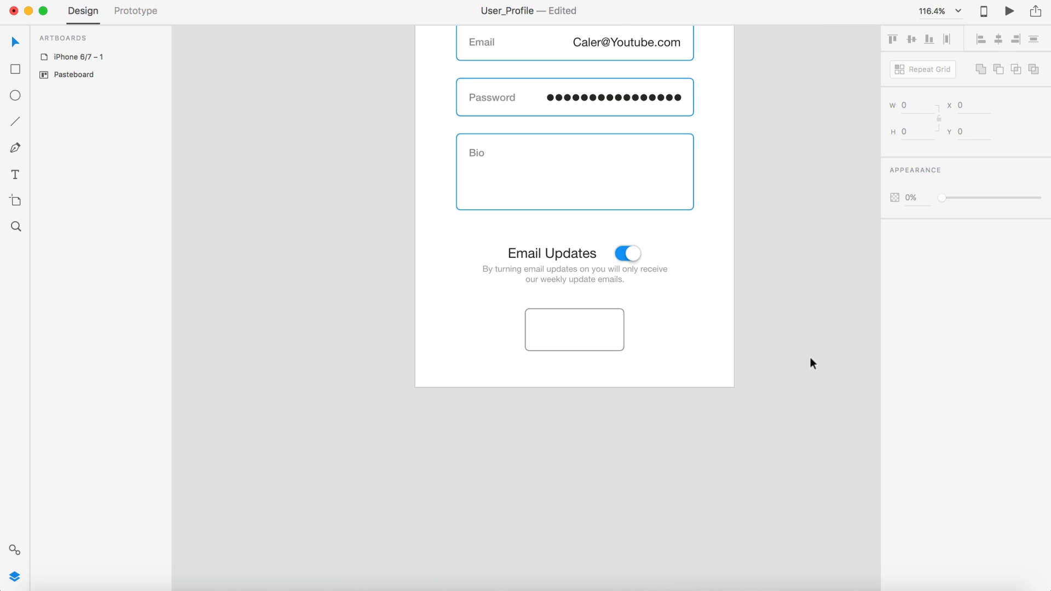
{"action": "scroll", "coordinate": [723, 290], "scroll_direction": "up", "scroll_amount": 5}
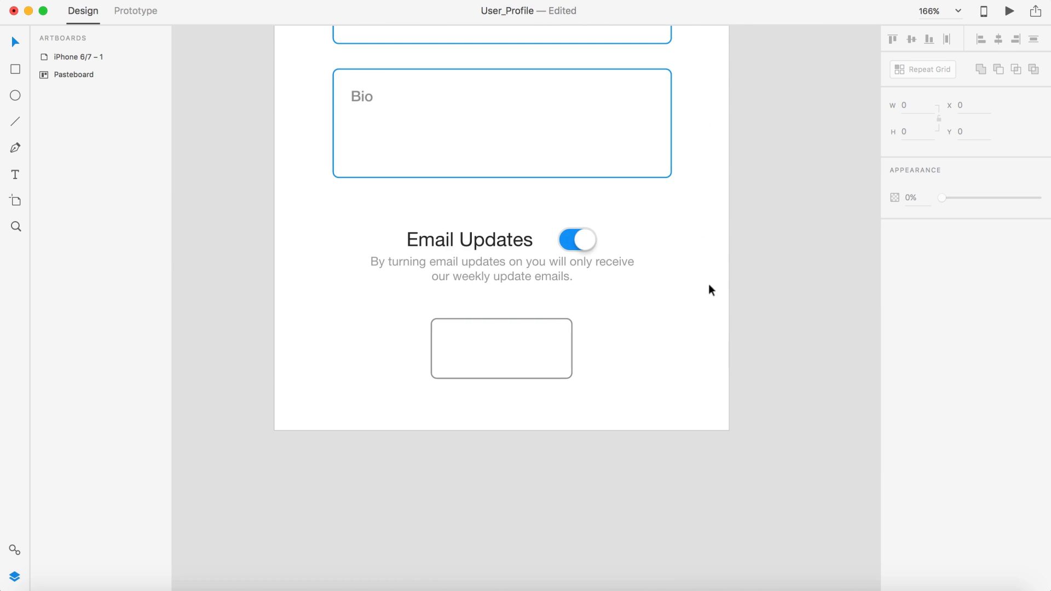
Step: Group the toggle's knob and oval and move it to the Bio box's right edge
{"action": "mouse_move", "coordinate": [584, 242]}
{"action": "left_mouse_down"}
{"action": "mouse_move", "coordinate": [629, 241]}
{"action": "mouse_move", "coordinate": [585, 241]}
{"action": "left_mouse_up"}
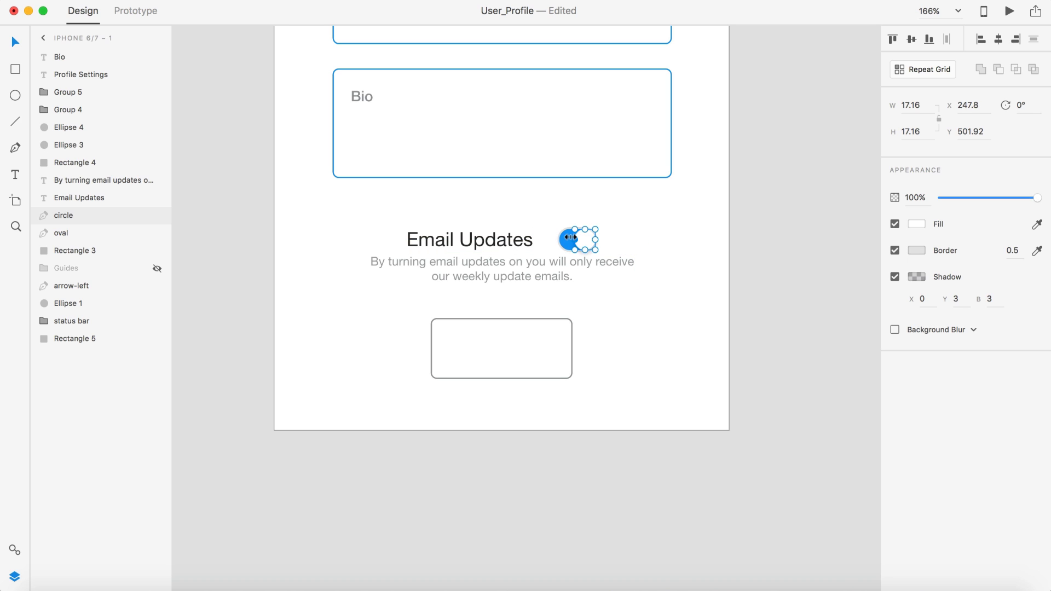
{"action": "left_click", "coordinate": [563, 237], "text": "shift"}
{"action": "key", "text": "super+g"}
{"action": "left_click", "coordinate": [683, 246]}
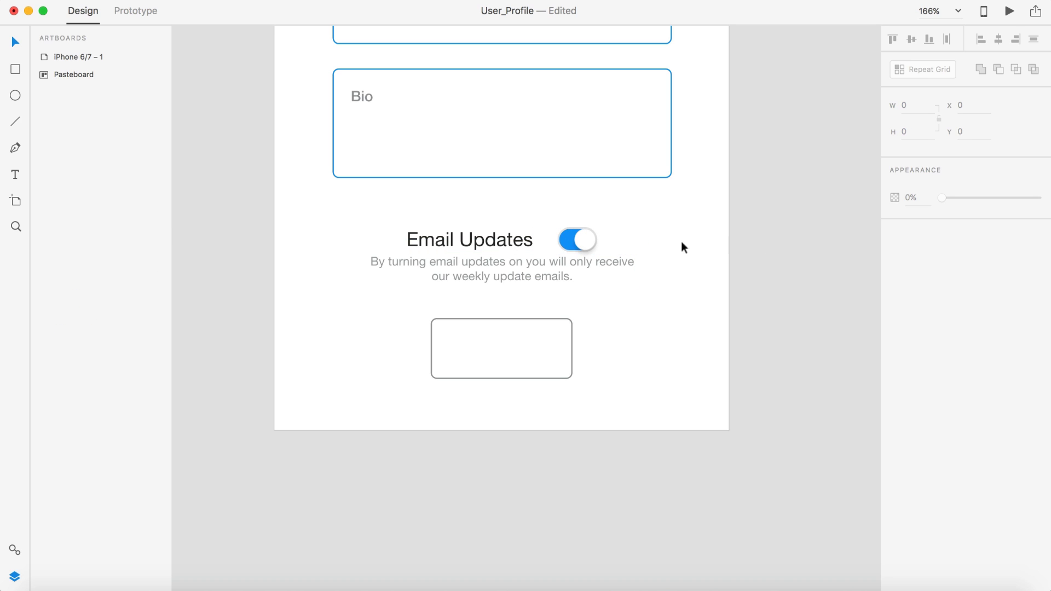
{"action": "left_click_drag", "start_coordinate": [587, 242], "coordinate": [659, 242]}
Step: Slide the Email Updates title left and left-align the caption beneath it
{"action": "left_click_drag", "start_coordinate": [472, 244], "coordinate": [402, 244]}
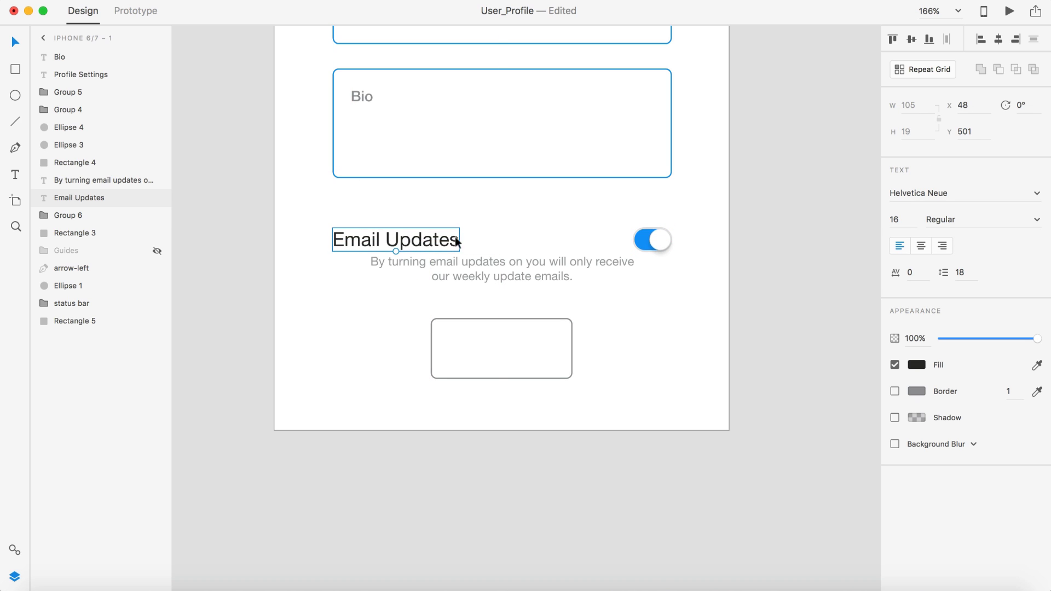
{"action": "left_click", "coordinate": [796, 212]}
{"action": "scroll", "coordinate": [796, 304], "scroll_direction": "down", "scroll_amount": 5}
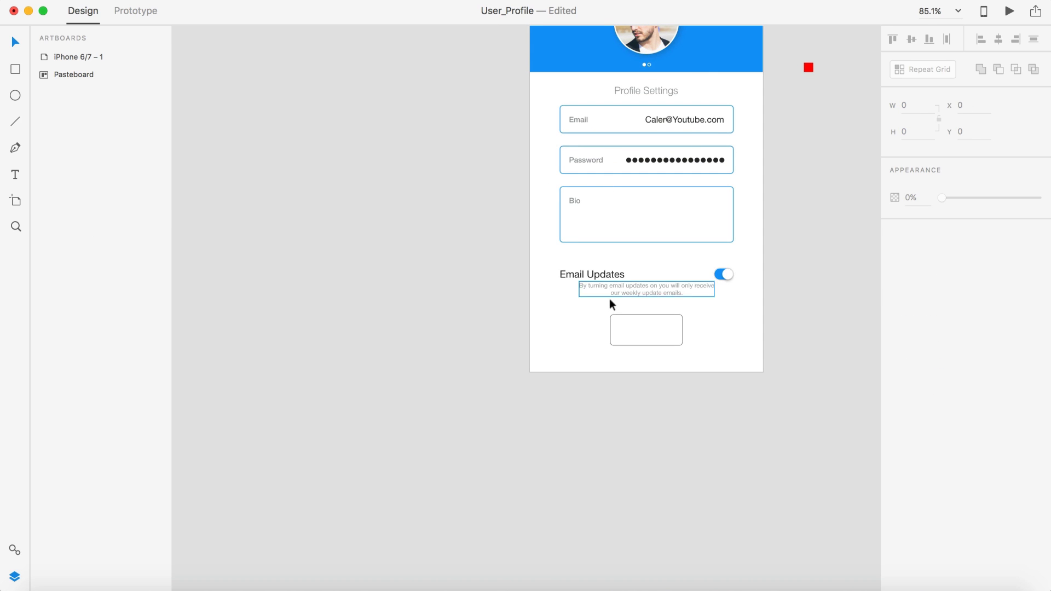
{"action": "scroll", "coordinate": [632, 315], "scroll_direction": "up", "scroll_amount": 2}
{"action": "left_click", "coordinate": [641, 286]}
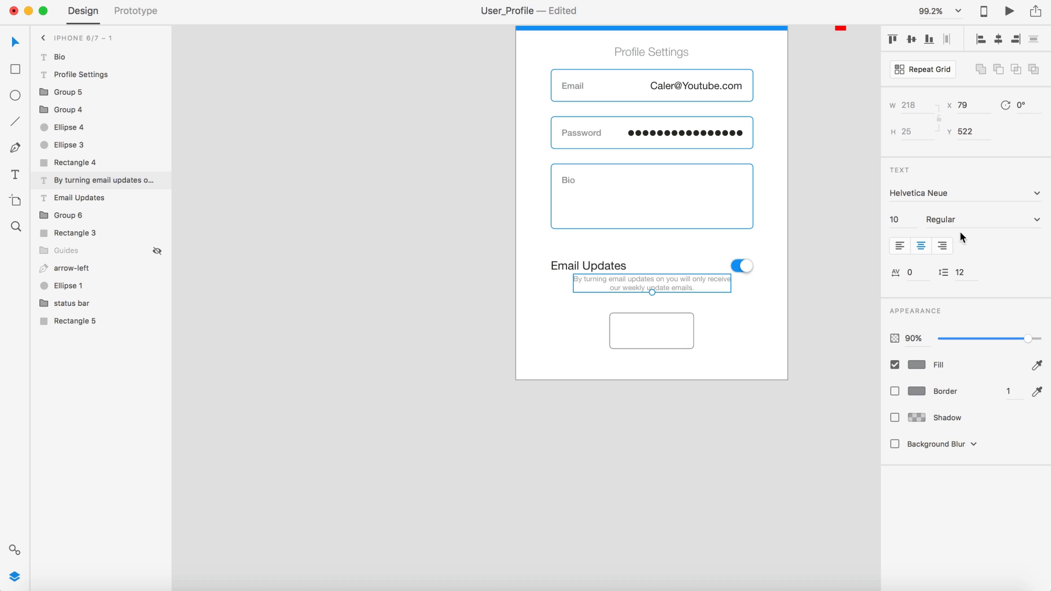
{"action": "left_click", "coordinate": [899, 247]}
{"action": "left_click_drag", "start_coordinate": [631, 281], "coordinate": [607, 281]}
{"action": "left_click", "coordinate": [491, 268]}
{"action": "scroll", "coordinate": [490, 282], "scroll_direction": "down", "scroll_amount": 2}
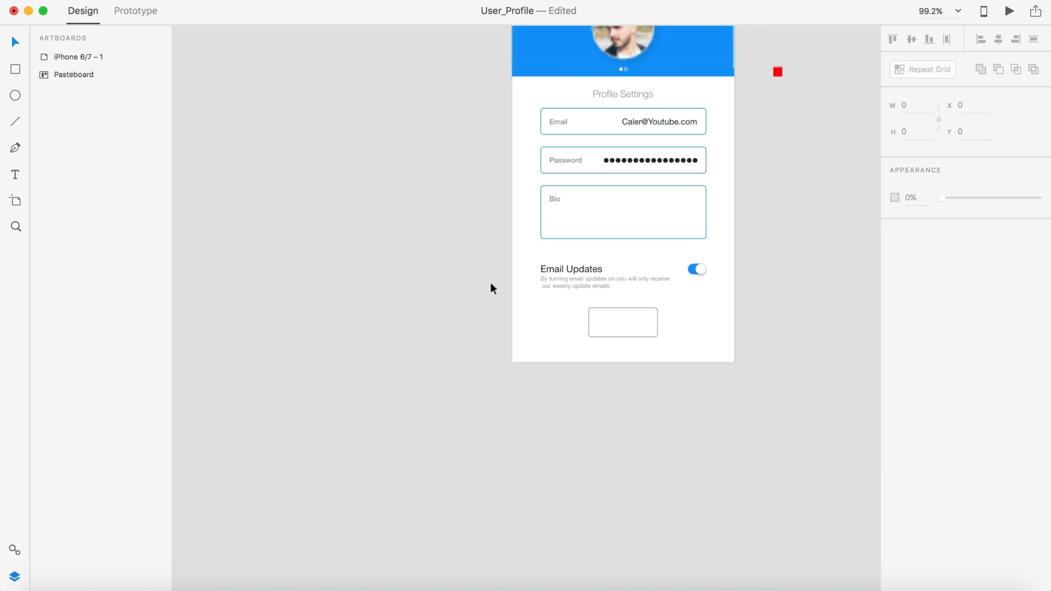
Step: Preview the profile screen to check the aligned Email Updates row
{"action": "left_click", "coordinate": [1009, 11]}
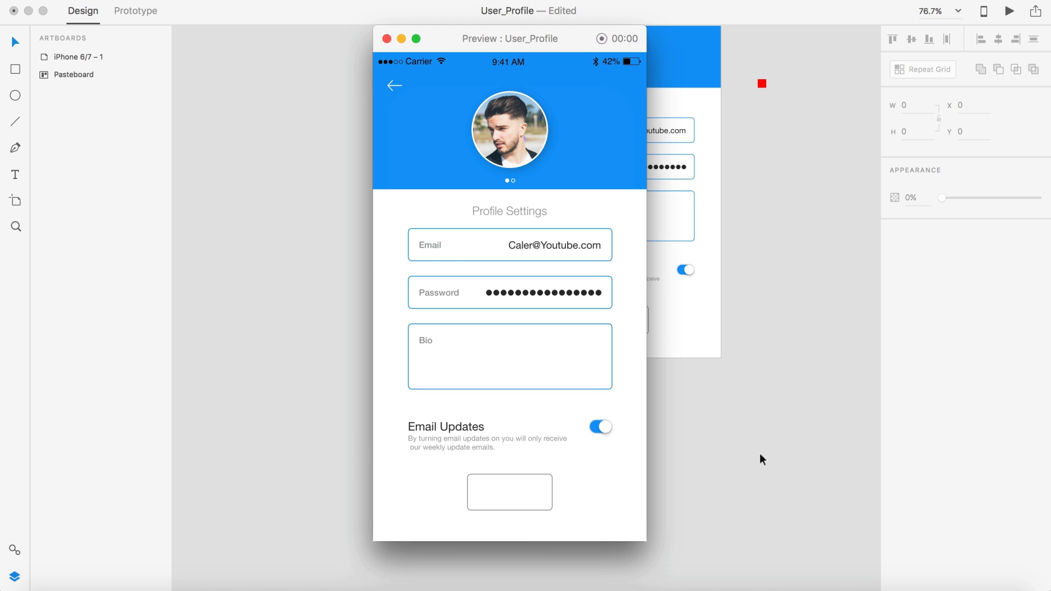
{"action": "left_click", "coordinate": [386, 38]}
{"action": "scroll", "coordinate": [675, 341], "scroll_direction": "up", "scroll_amount": 5}
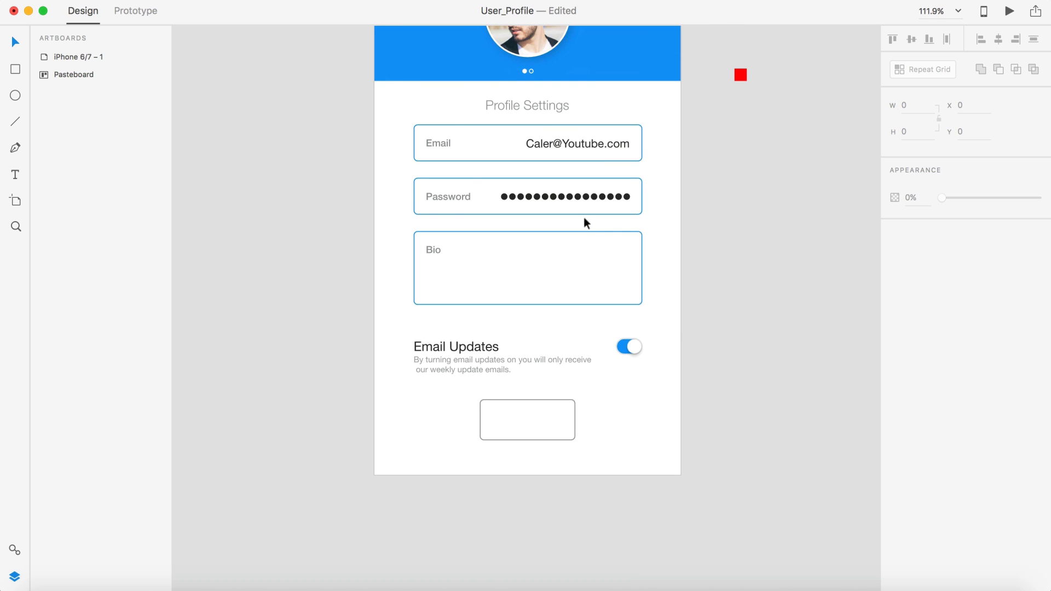
Step: Copy a red spacer square, size it 20×20, place it below the Bio box and duplicate it
{"action": "left_click_drag", "start_coordinate": [737, 74], "coordinate": [737, 187]}
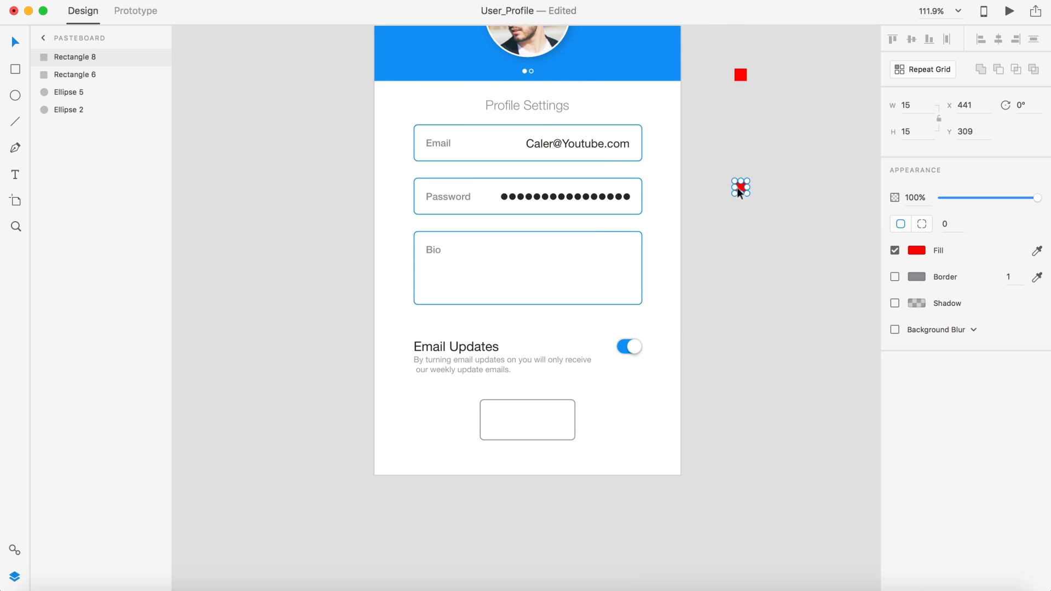
{"action": "type", "text": "20"}
{"action": "key", "text": "Tab"}
{"action": "type", "text": "20"}
{"action": "key", "text": "Return"}
{"action": "left_click", "coordinate": [740, 189]}
{"action": "left_click_drag", "start_coordinate": [740, 190], "coordinate": [539, 385]}
{"action": "scroll", "coordinate": [521, 307], "scroll_direction": "up", "scroll_amount": 10}
{"action": "key", "text": "super+d"}
{"action": "scroll", "coordinate": [539, 389], "scroll_direction": "down", "scroll_amount": 5}
Step: Move the Email Updates heading and toggle down to Y 500
{"action": "left_click", "coordinate": [436, 345]}
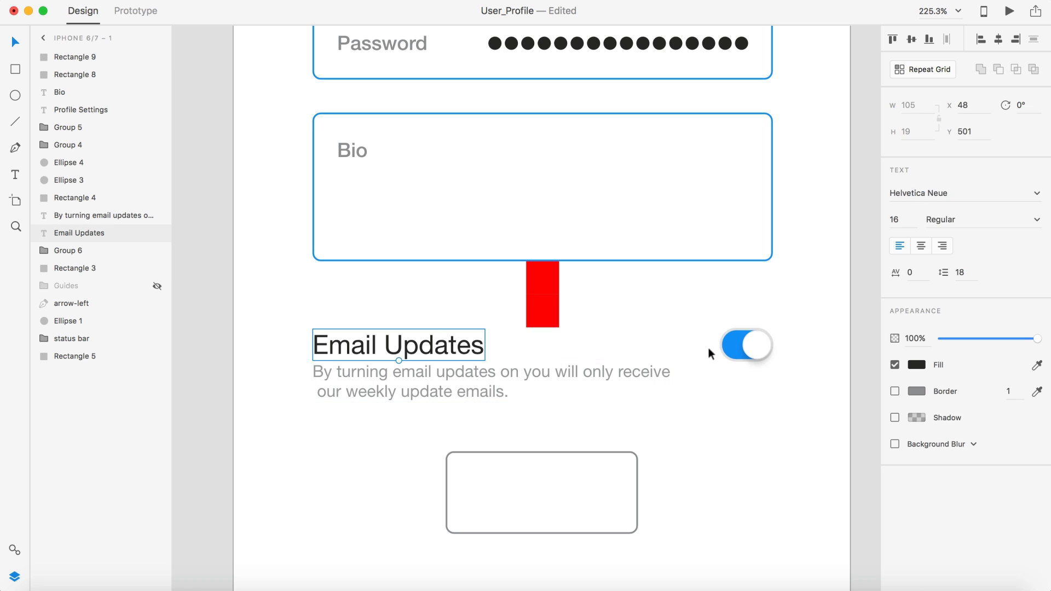
{"action": "left_click", "coordinate": [743, 344], "text": "shift"}
{"action": "left_click_drag", "start_coordinate": [742, 345], "coordinate": [741, 341]}
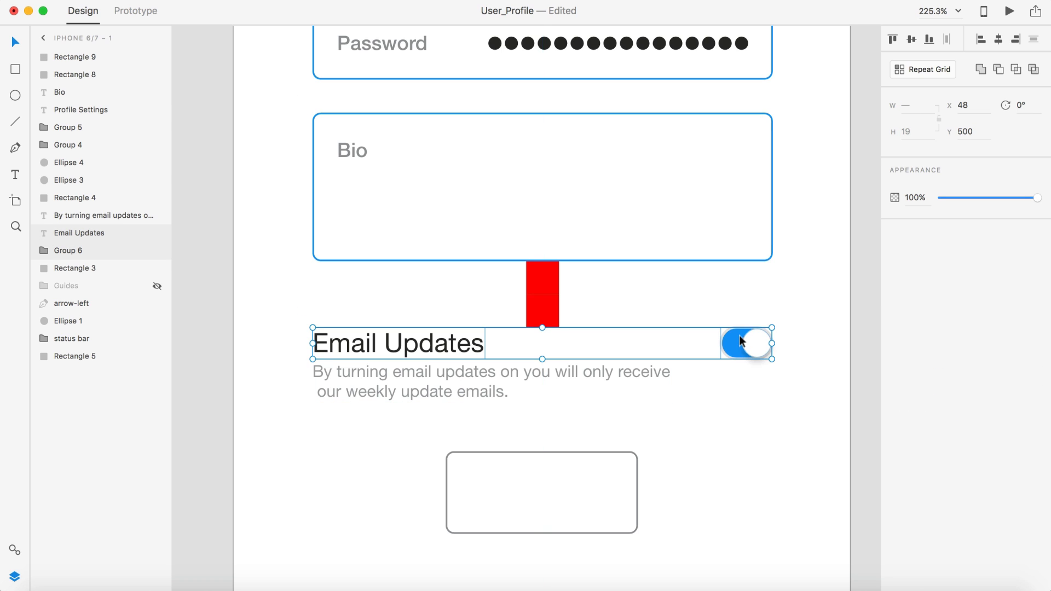
{"action": "scroll", "coordinate": [566, 290], "scroll_direction": "down", "scroll_amount": 5}
{"action": "left_click", "coordinate": [809, 301]}
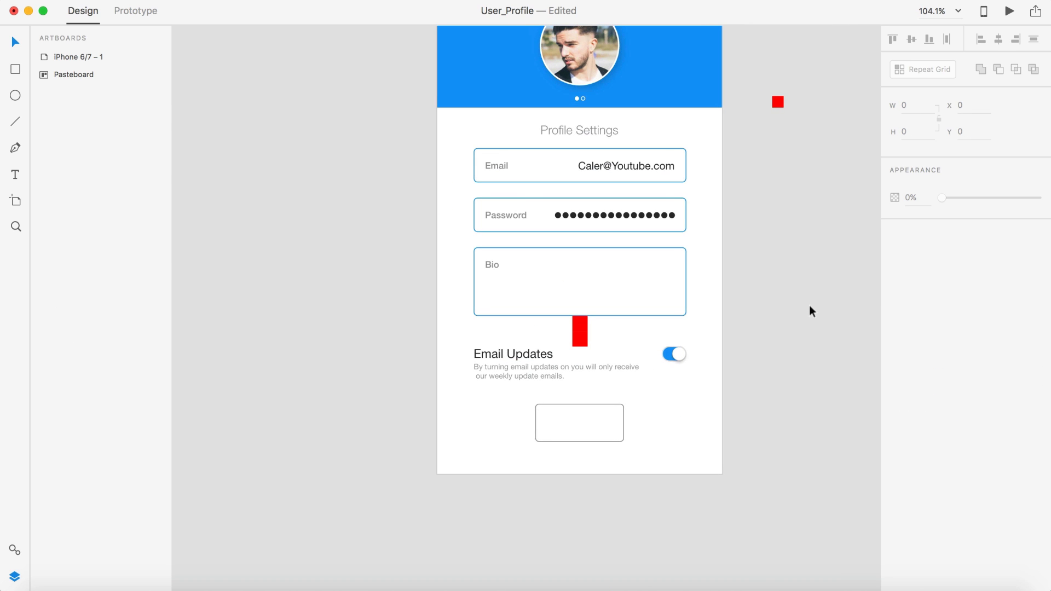
Step: Move the lower red spacer square off the artboard onto the pasteboard
{"action": "left_click", "coordinate": [579, 329]}
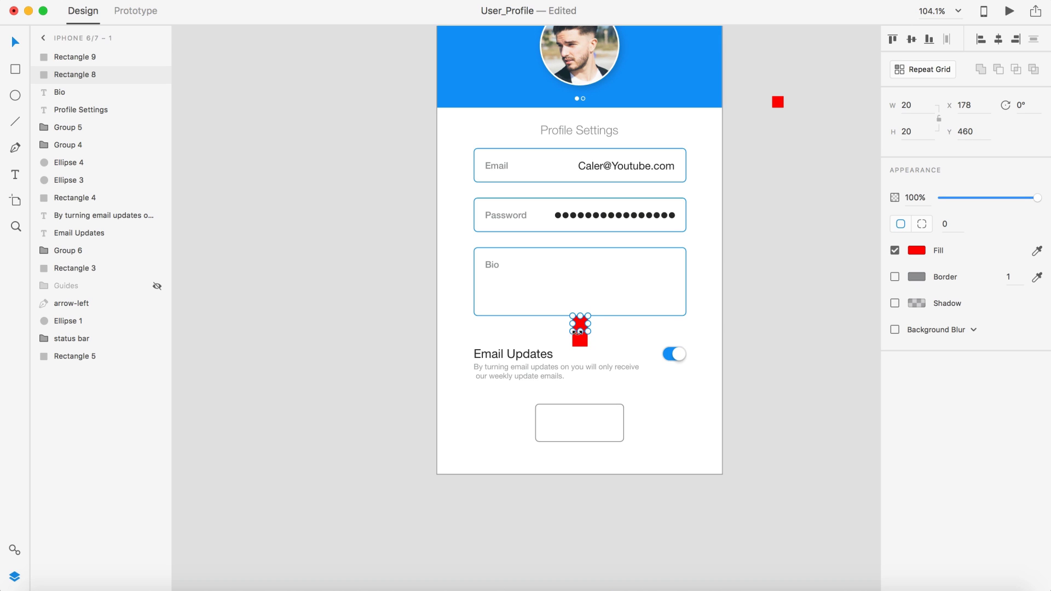
{"action": "left_click", "coordinate": [580, 340], "text": "shift"}
{"action": "left_click_drag", "start_coordinate": [579, 338], "coordinate": [809, 337]}
{"action": "left_click", "coordinate": [787, 402]}
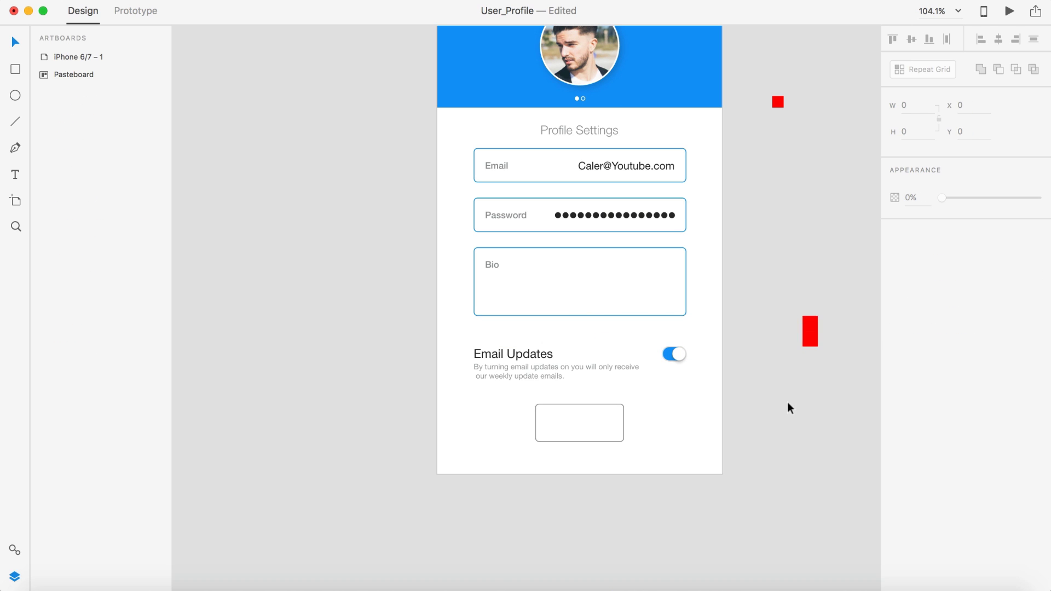
{"action": "scroll", "coordinate": [787, 402], "scroll_direction": "down", "scroll_amount": 2}
{"action": "key", "text": "super+z"}
{"action": "left_click", "coordinate": [784, 386]}
{"action": "scroll", "coordinate": [783, 380], "scroll_direction": "up", "scroll_amount": 5}
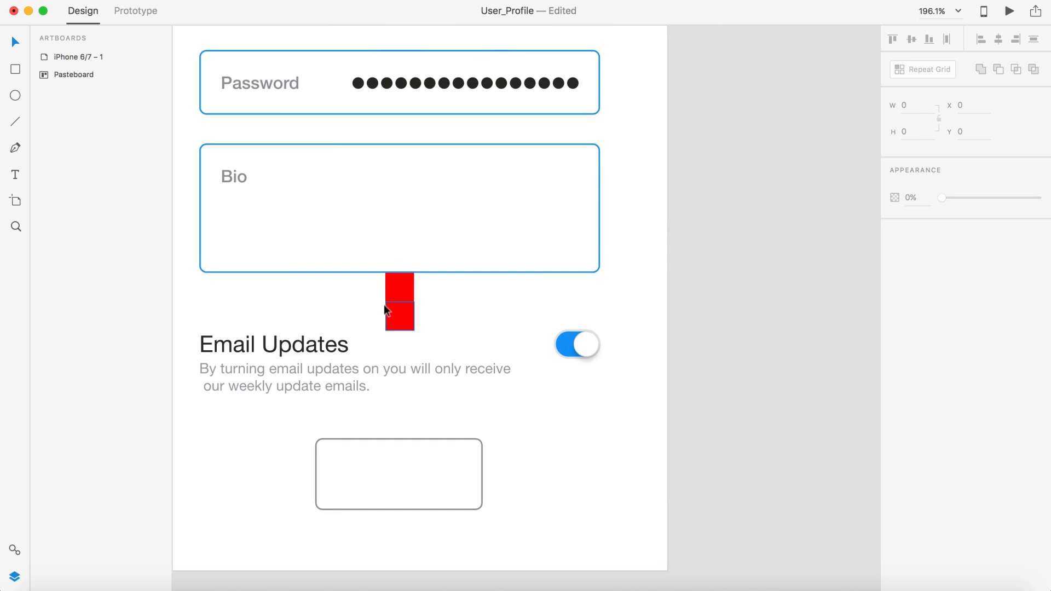
{"action": "left_click_drag", "start_coordinate": [387, 313], "coordinate": [696, 200]}
{"action": "scroll", "coordinate": [577, 233], "scroll_direction": "left", "scroll_amount": 5}
{"action": "scroll", "coordinate": [577, 233], "scroll_direction": "down", "scroll_amount": 1}
Step: Raise the heading and toggle to Y 480 and move the remaining red square to the pasteboard
{"action": "left_click", "coordinate": [481, 322]}
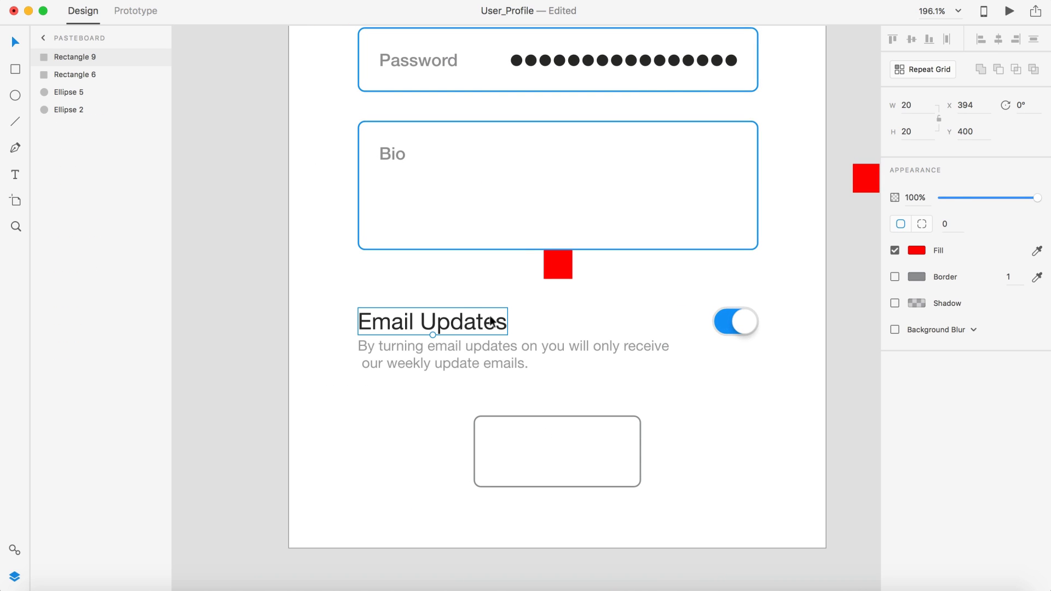
{"action": "left_click", "coordinate": [730, 321], "text": "shift"}
{"action": "left_click_drag", "start_coordinate": [730, 321], "coordinate": [689, 274]}
{"action": "left_click_drag", "start_coordinate": [550, 263], "coordinate": [854, 230]}
{"action": "scroll", "coordinate": [854, 238], "scroll_direction": "down", "scroll_amount": 5}
{"action": "scroll", "coordinate": [811, 350], "scroll_direction": "right", "scroll_amount": 5}
{"action": "scroll", "coordinate": [812, 350], "scroll_direction": "up", "scroll_amount": 1}
{"action": "left_click", "coordinate": [812, 349]}
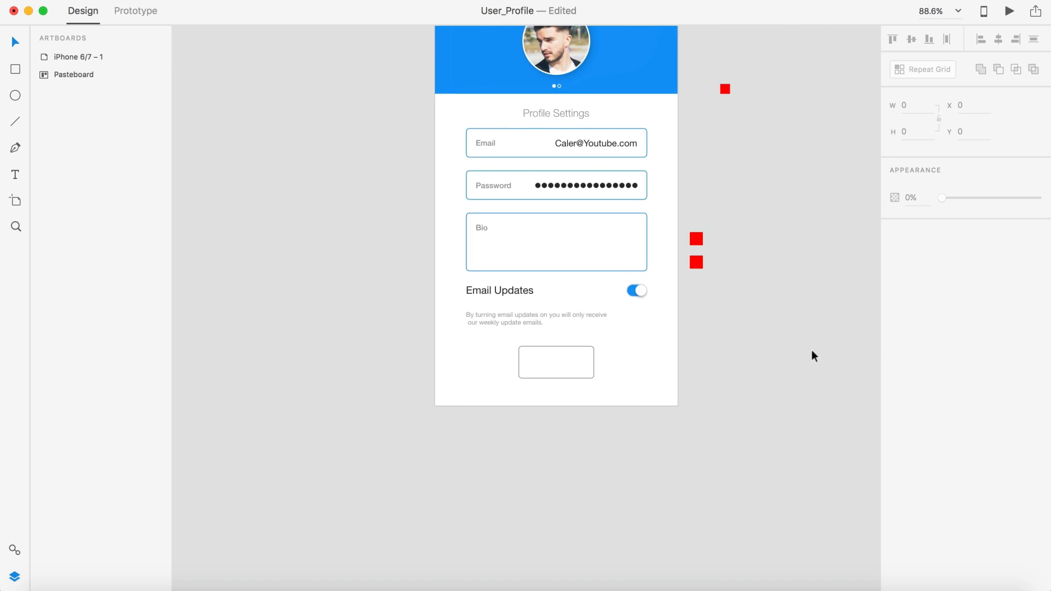
{"action": "scroll", "coordinate": [812, 350], "scroll_direction": "right", "scroll_amount": 3}
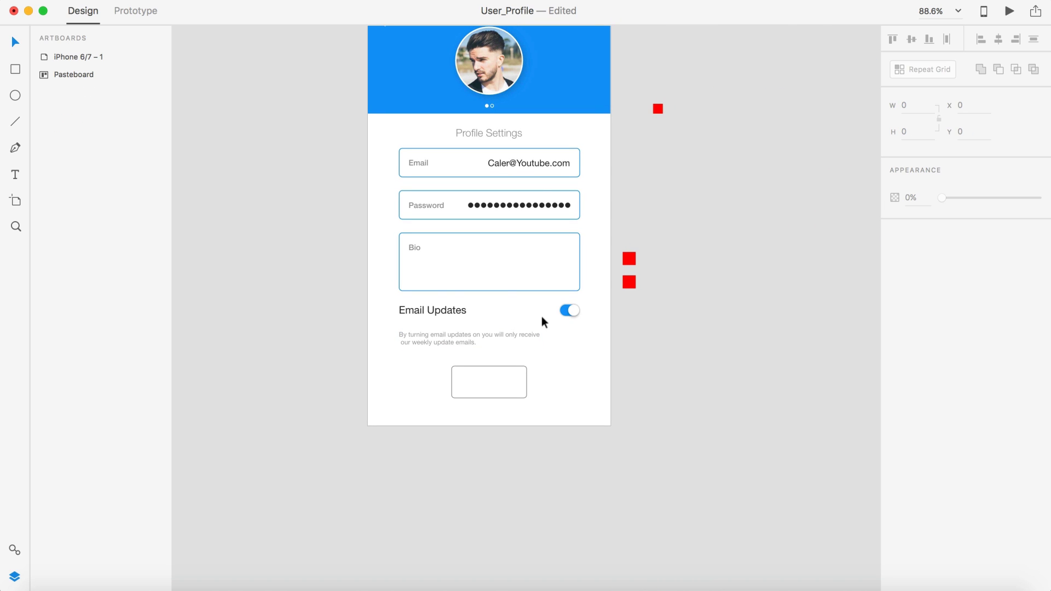
{"action": "scroll", "coordinate": [749, 344], "scroll_direction": "left", "scroll_amount": 3}
{"action": "scroll", "coordinate": [749, 344], "scroll_direction": "down", "scroll_amount": 1}
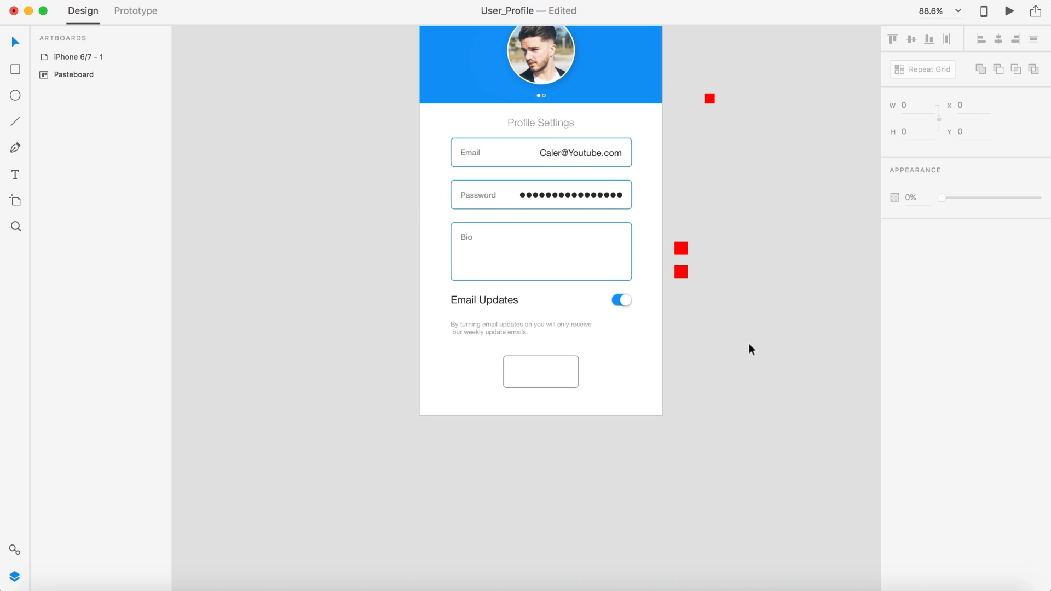
{"action": "scroll", "coordinate": [715, 354], "scroll_direction": "up", "scroll_amount": 4}
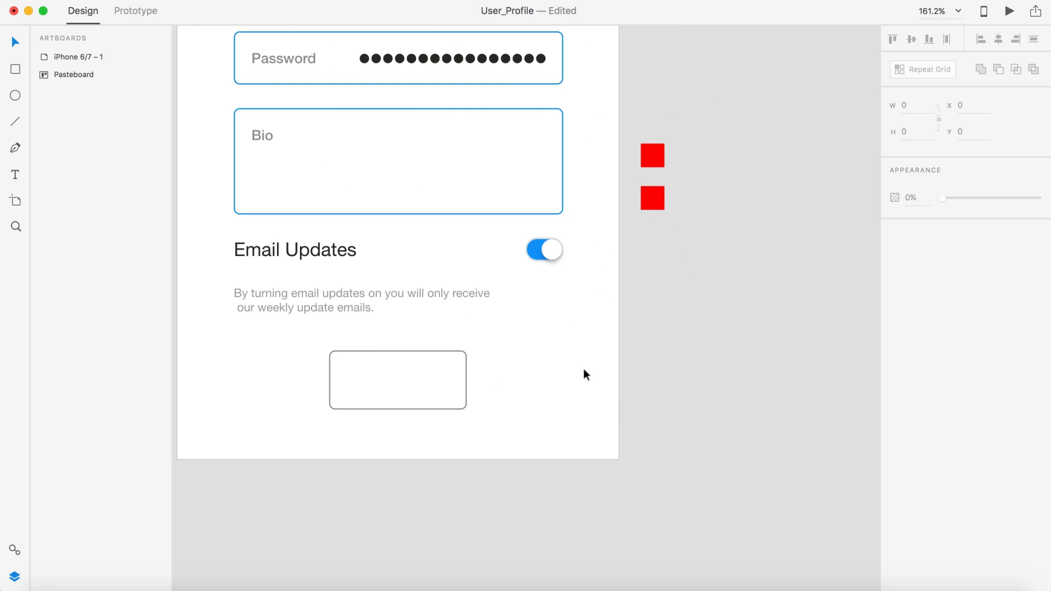
Step: Join the description into a single line and move it up under Email Updates
{"action": "left_click", "coordinate": [331, 296]}
{"action": "scroll", "coordinate": [285, 307], "scroll_direction": "left", "scroll_amount": 2}
{"action": "scroll", "coordinate": [285, 307], "scroll_direction": "down", "scroll_amount": 1}
{"action": "triple_click", "coordinate": [278, 297]}
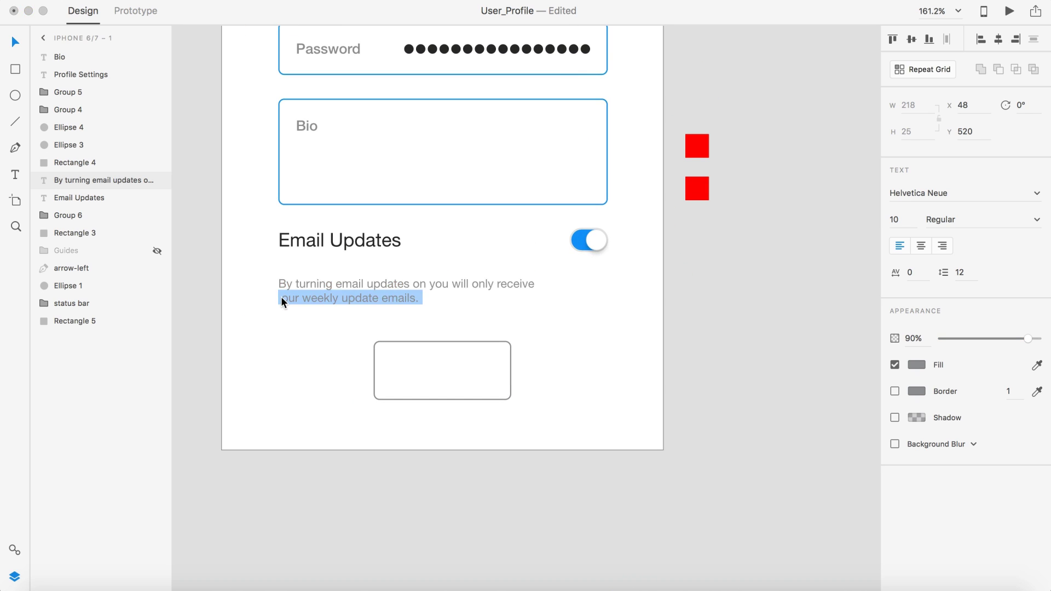
{"action": "key", "text": "Left"}
{"action": "key", "text": "BackSpace"}
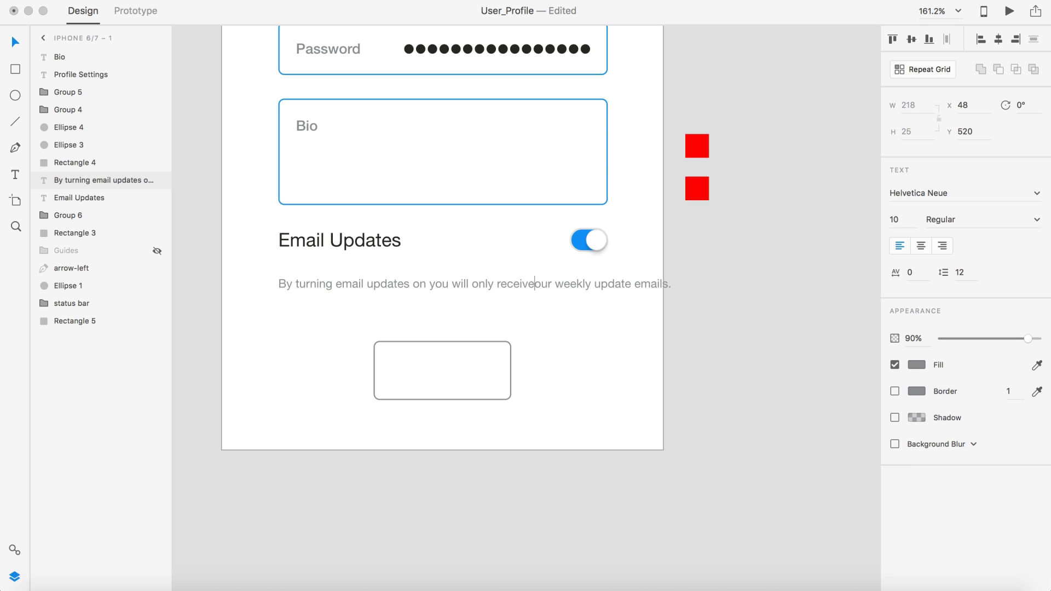
{"action": "key", "text": "Escape"}
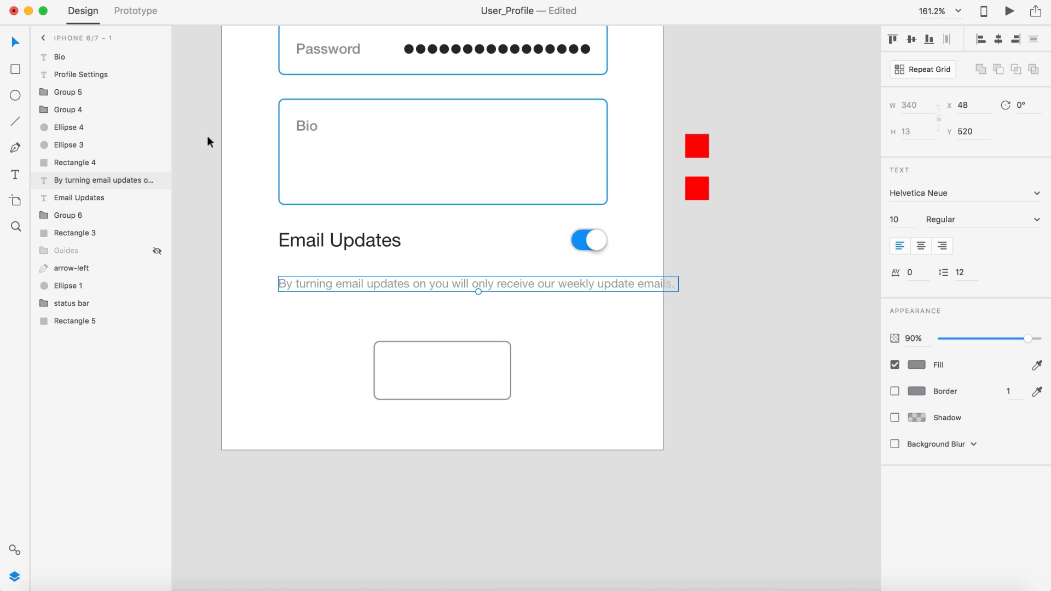
{"action": "left_click_drag", "start_coordinate": [314, 279], "coordinate": [314, 256]}
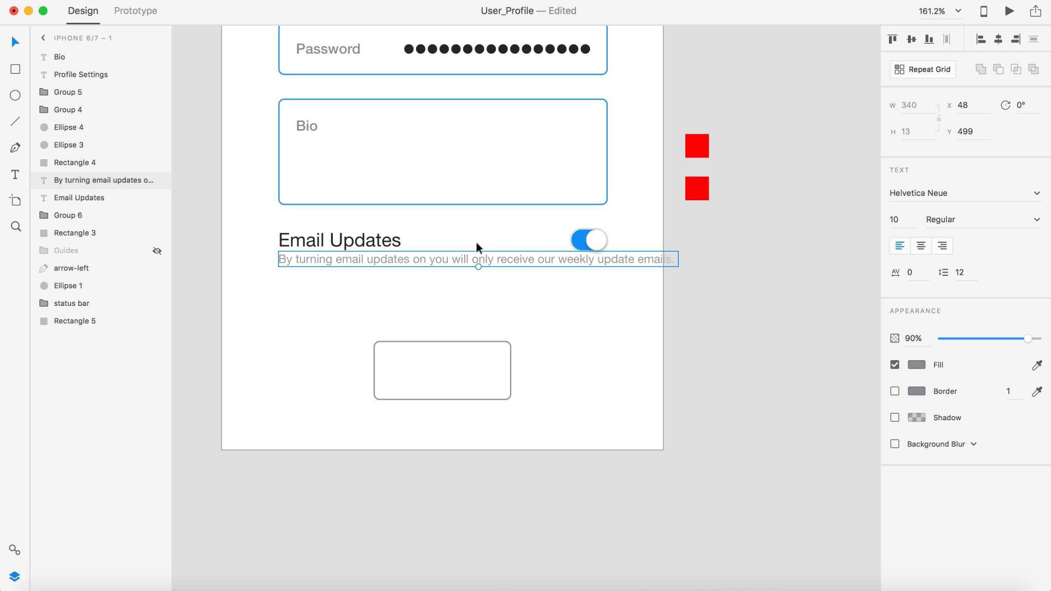
Step: Break the description onto two lines after 'receive'
{"action": "double_click", "coordinate": [531, 258]}
{"action": "left_click", "coordinate": [534, 259]}
{"action": "key", "text": "Return"}
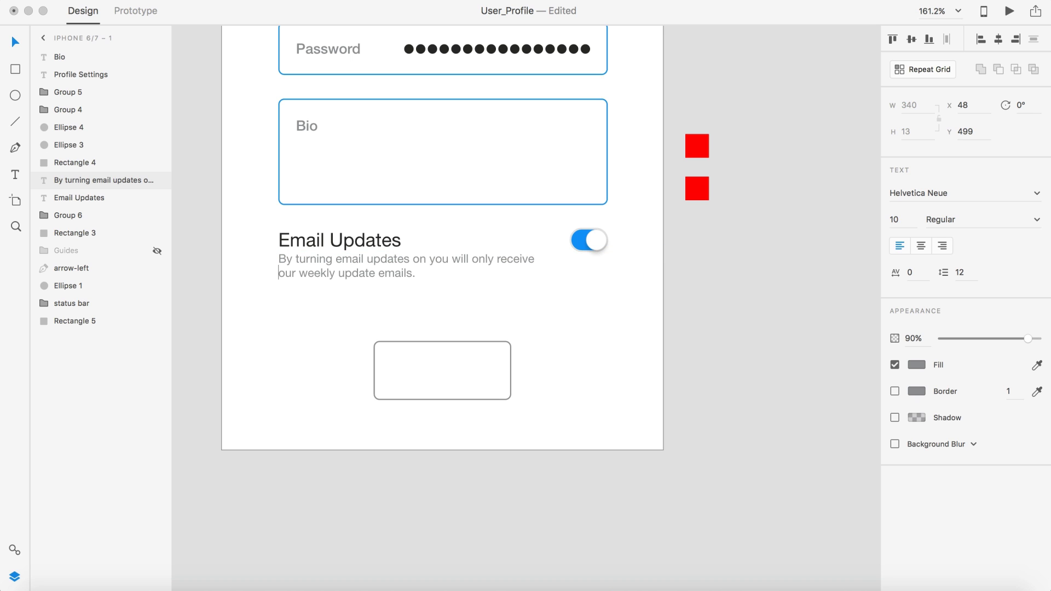
{"action": "key", "text": "Escape"}
{"action": "key", "text": "Escape"}
{"action": "scroll", "coordinate": [760, 300], "scroll_direction": "down", "scroll_amount": 5}
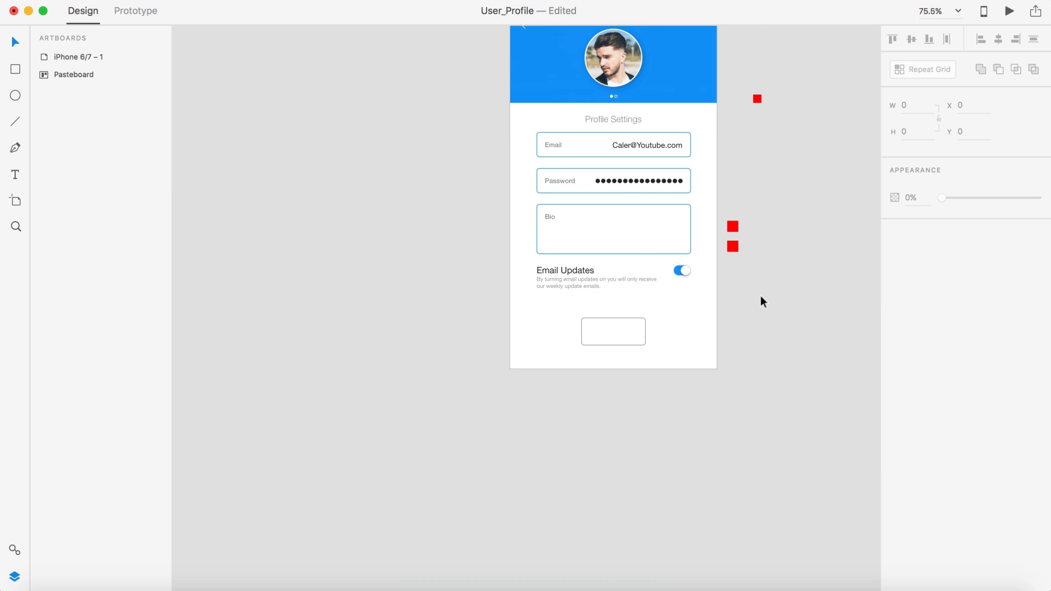
{"action": "scroll", "coordinate": [761, 299], "scroll_direction": "up", "scroll_amount": 4}
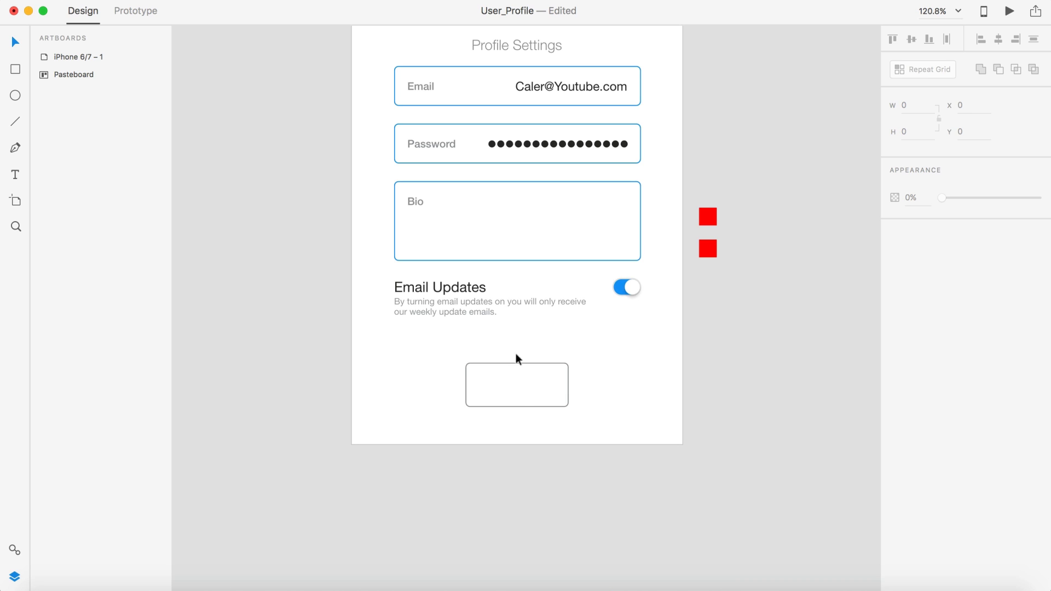
Step: Fill the button rectangle with the blue sampled from the circle and remove its border
{"action": "scroll", "coordinate": [672, 359], "scroll_direction": "down", "scroll_amount": 4}
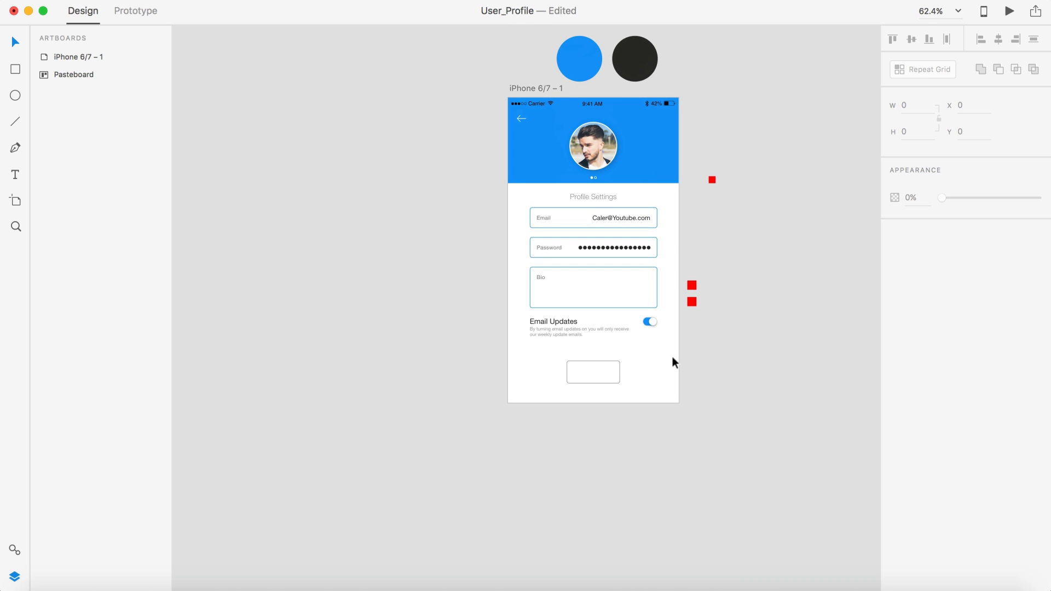
{"action": "left_click", "coordinate": [580, 366]}
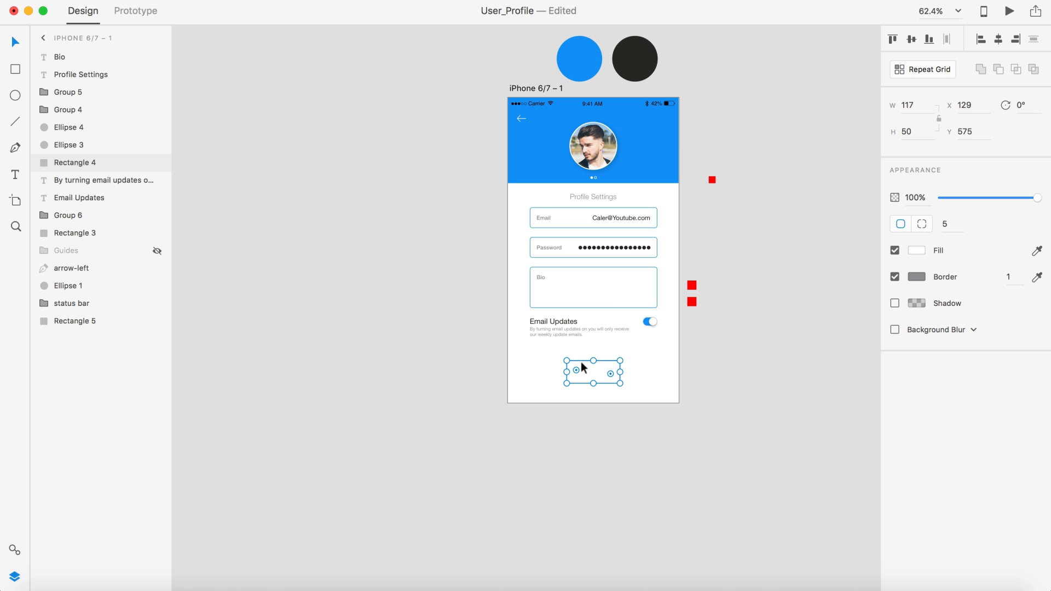
{"action": "left_click", "coordinate": [1036, 251]}
{"action": "left_click", "coordinate": [574, 54]}
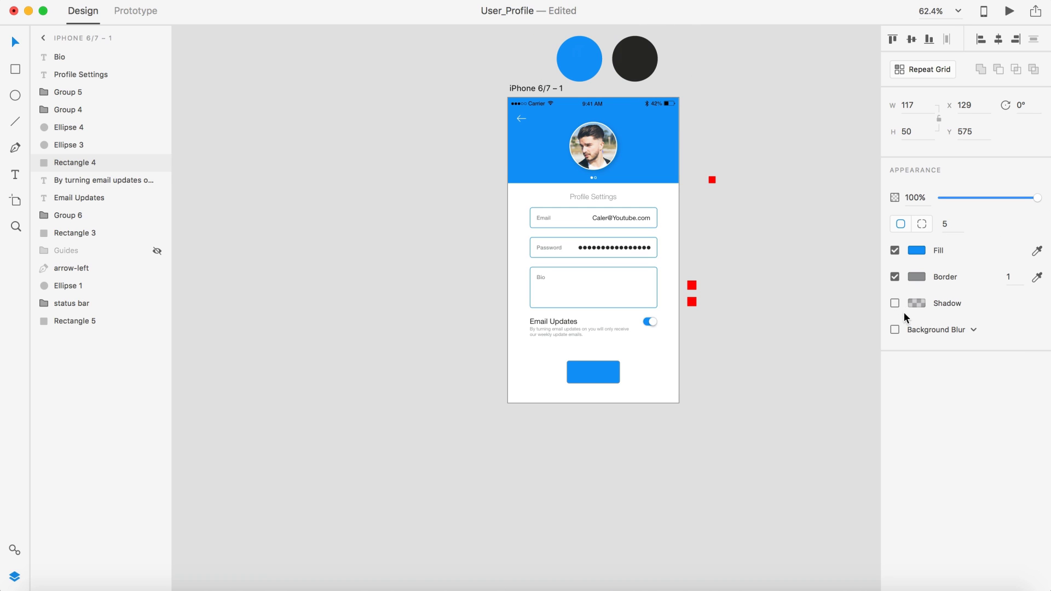
{"action": "left_click", "coordinate": [894, 278]}
Step: Shrink the button around its centre to 123×48
{"action": "scroll", "coordinate": [690, 394], "scroll_direction": "up", "scroll_amount": 5}
{"action": "left_click", "coordinate": [526, 367]}
{"action": "key", "text": "alt"}
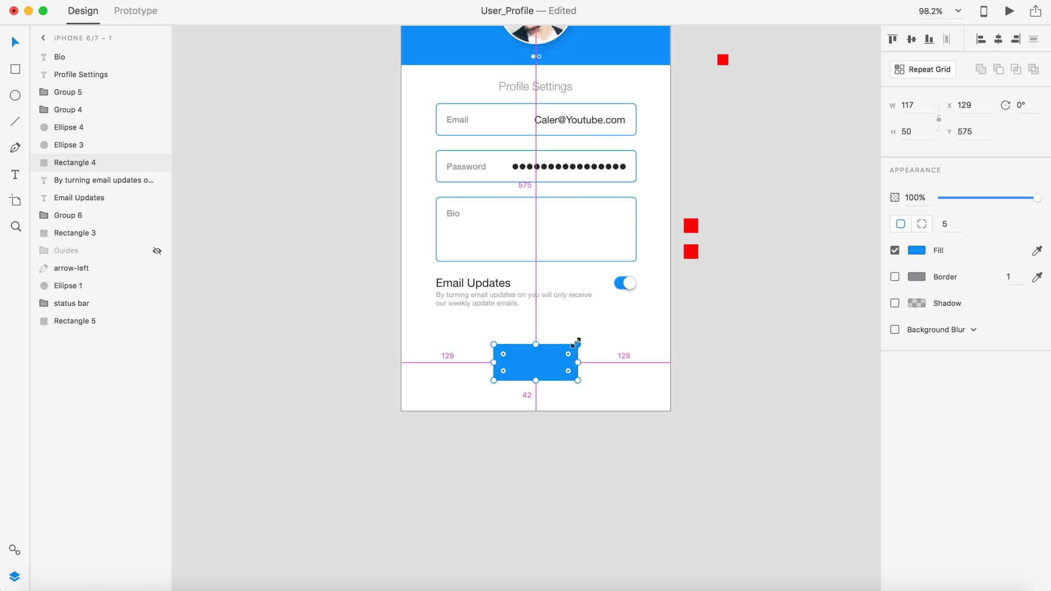
{"action": "left_click_drag", "start_coordinate": [576, 343], "coordinate": [547, 354]}
{"action": "left_click", "coordinate": [567, 452]}
Step: Place a red spacer square on the artboard below the description
{"action": "scroll", "coordinate": [567, 454], "scroll_direction": "down", "scroll_amount": 5}
{"action": "scroll", "coordinate": [567, 453], "scroll_direction": "up", "scroll_amount": 3}
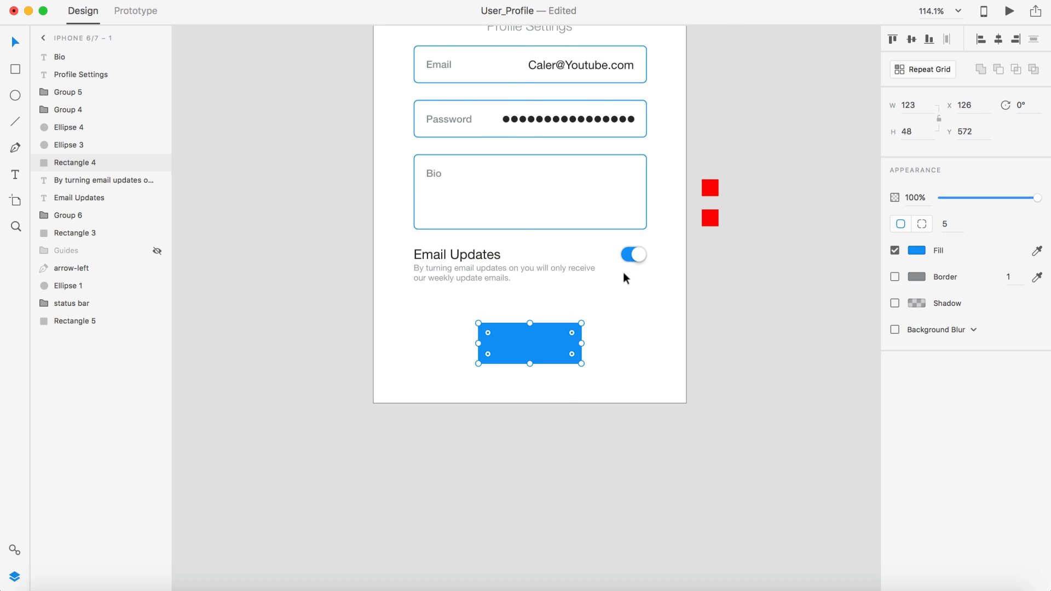
{"action": "left_click_drag", "start_coordinate": [710, 189], "coordinate": [502, 286]}
{"action": "scroll", "coordinate": [503, 297], "scroll_direction": "up", "scroll_amount": 5}
{"action": "scroll", "coordinate": [487, 457], "scroll_direction": "down", "scroll_amount": 4}
{"action": "left_click_drag", "start_coordinate": [498, 376], "coordinate": [500, 392]}
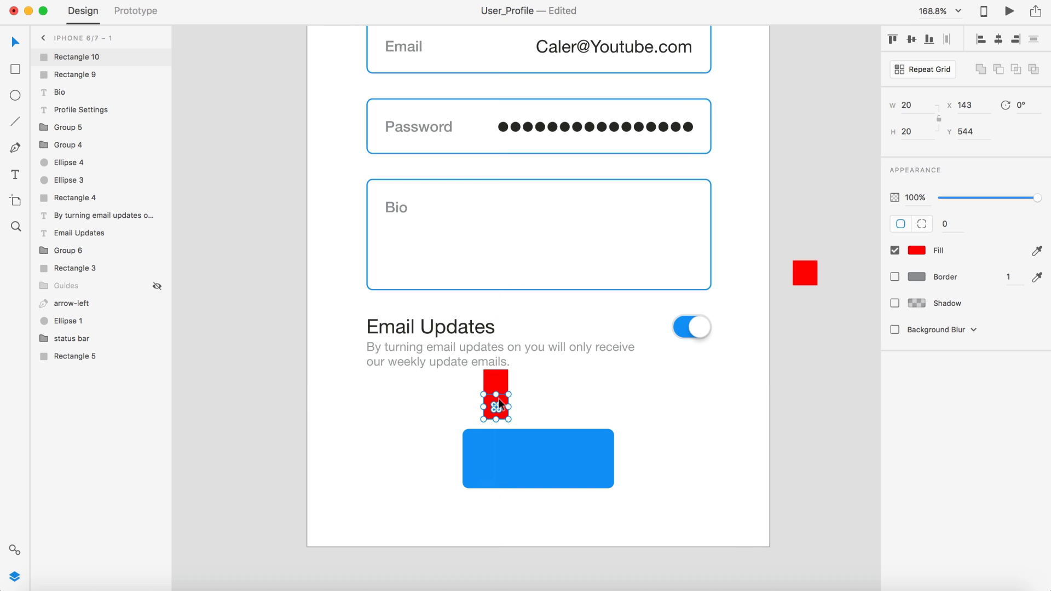
{"action": "scroll", "coordinate": [549, 431], "scroll_direction": "down", "scroll_amount": 2}
{"action": "scroll", "coordinate": [604, 395], "scroll_direction": "up", "scroll_amount": 5}
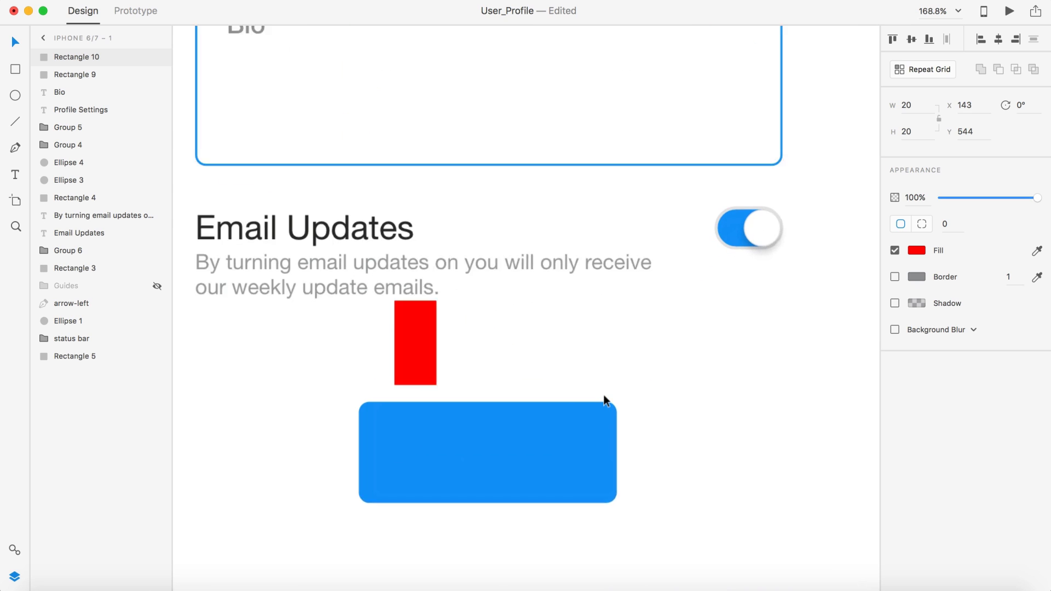
{"action": "left_click", "coordinate": [528, 430]}
{"action": "left_click_drag", "start_coordinate": [529, 425], "coordinate": [528, 416]}
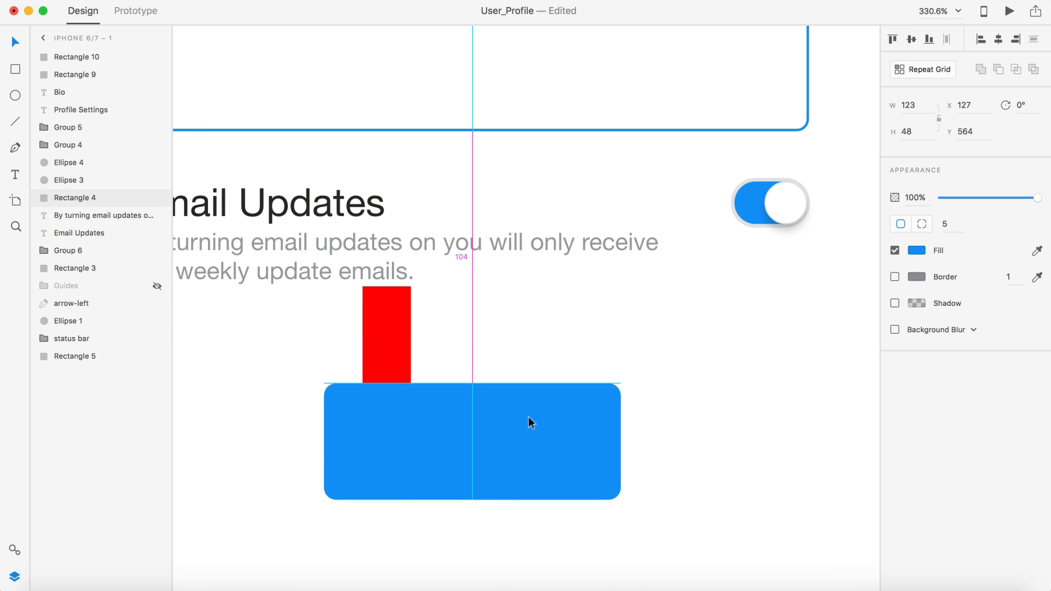
{"action": "scroll", "coordinate": [528, 421], "scroll_direction": "down", "scroll_amount": 5}
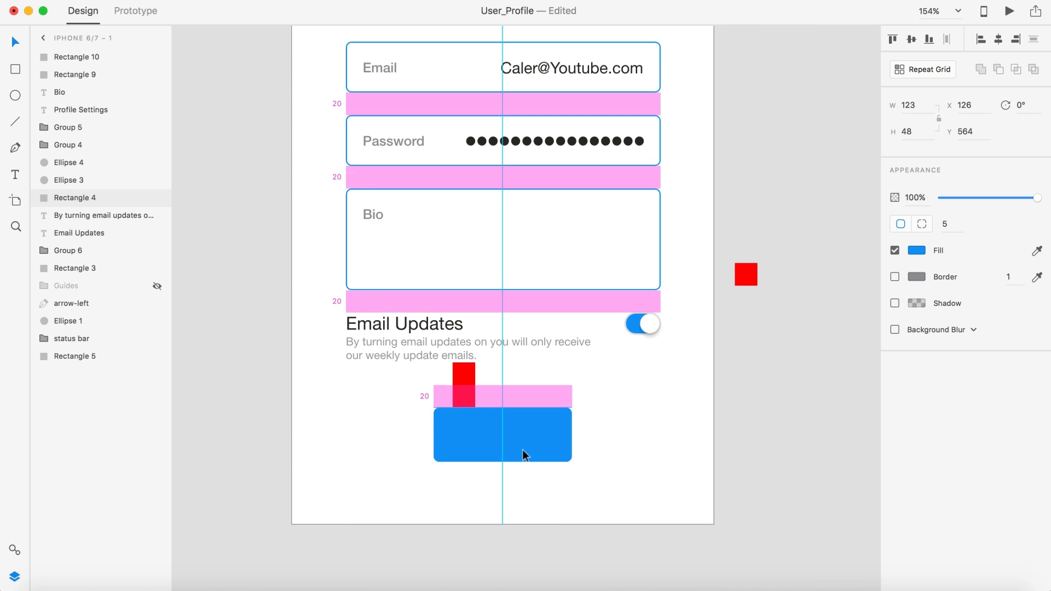
{"action": "left_click", "coordinate": [458, 397]}
{"action": "left_click", "coordinate": [460, 402], "text": "shift"}
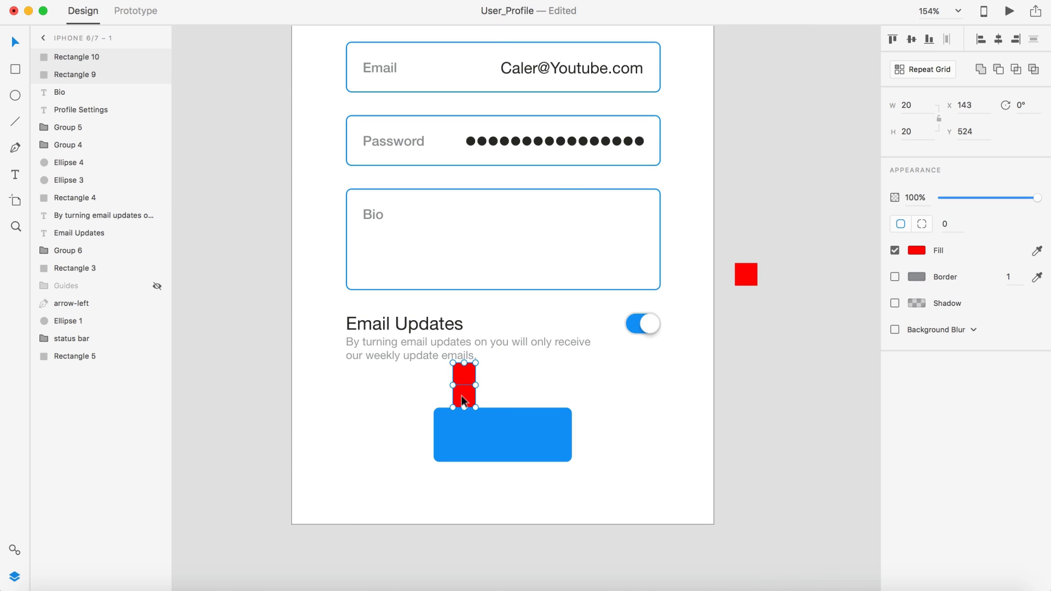
{"action": "left_click_drag", "start_coordinate": [463, 401], "coordinate": [765, 346]}
{"action": "left_click", "coordinate": [793, 276]}
{"action": "scroll", "coordinate": [793, 285], "scroll_direction": "down", "scroll_amount": 5}
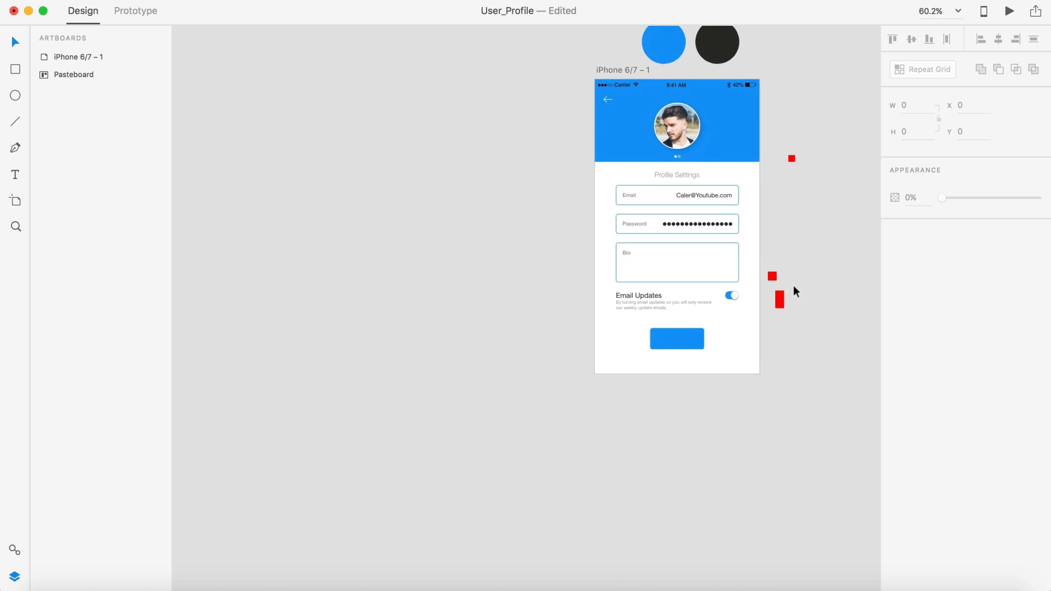
{"action": "scroll", "coordinate": [793, 284], "scroll_direction": "right", "scroll_amount": 5}
{"action": "scroll", "coordinate": [590, 333], "scroll_direction": "up", "scroll_amount": 5}
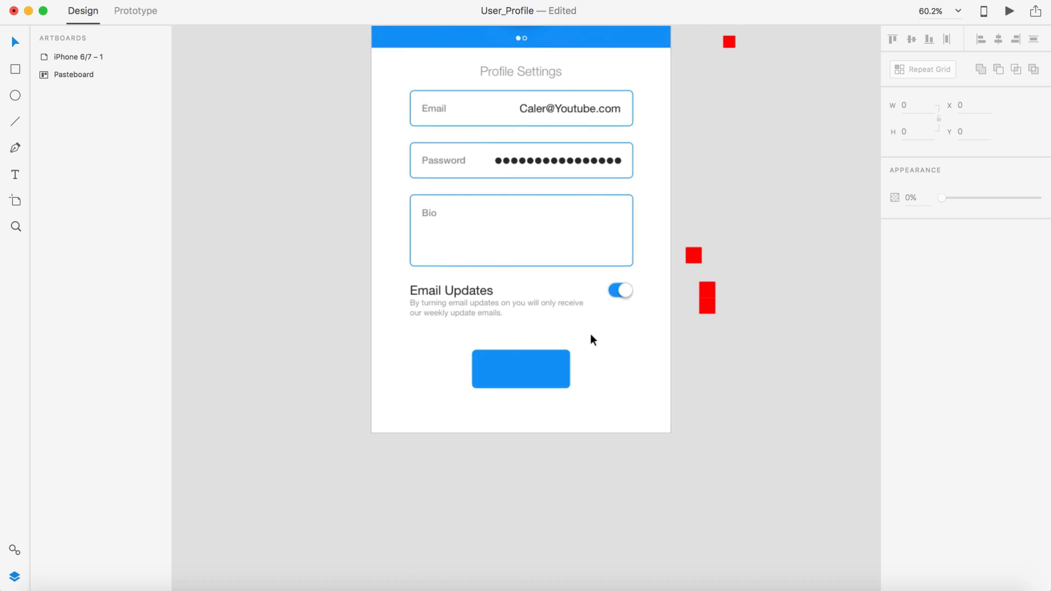
{"action": "scroll", "coordinate": [590, 333], "scroll_direction": "up", "scroll_amount": 3}
{"action": "scroll", "coordinate": [697, 435], "scroll_direction": "down", "scroll_amount": 3}
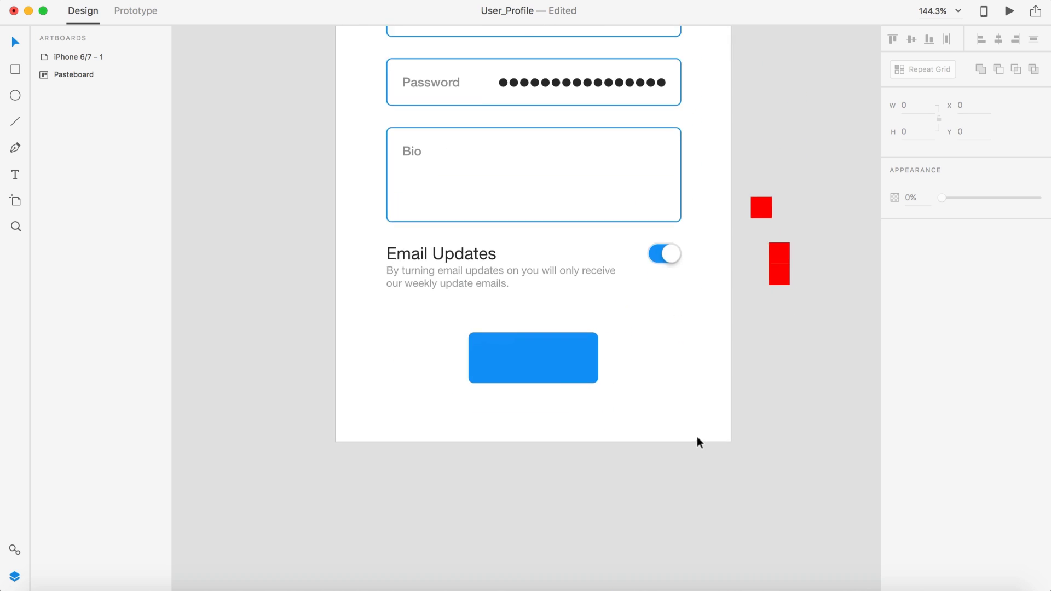
{"action": "scroll", "coordinate": [697, 435], "scroll_direction": "right", "scroll_amount": 2}
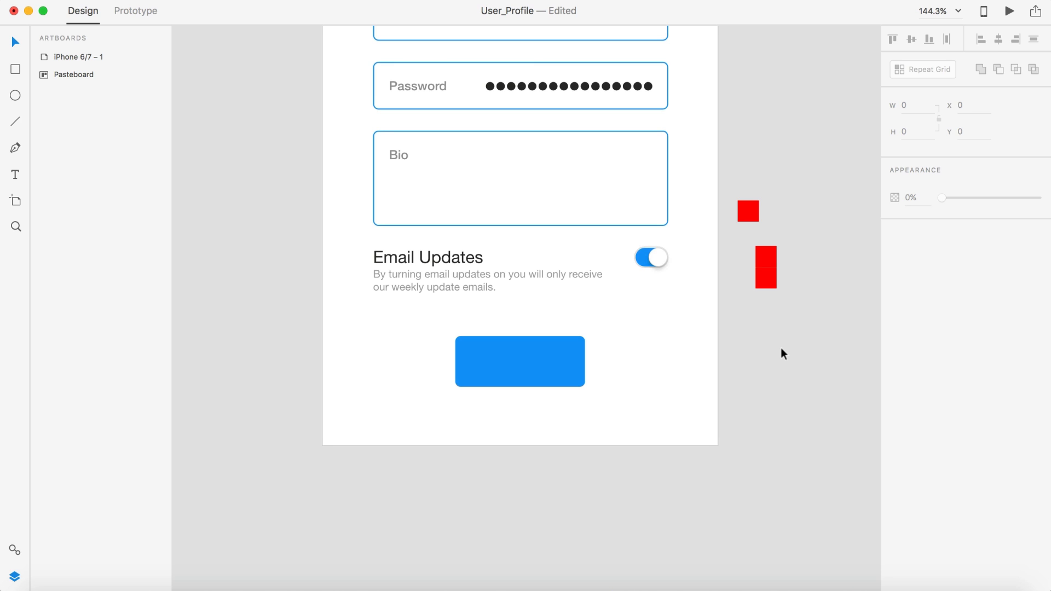
Step: Add a white 16-pt 'Save' label centred on the blue button
{"action": "key", "text": "t"}
{"action": "left_click", "coordinate": [507, 356]}
{"action": "type", "text": "Save"}
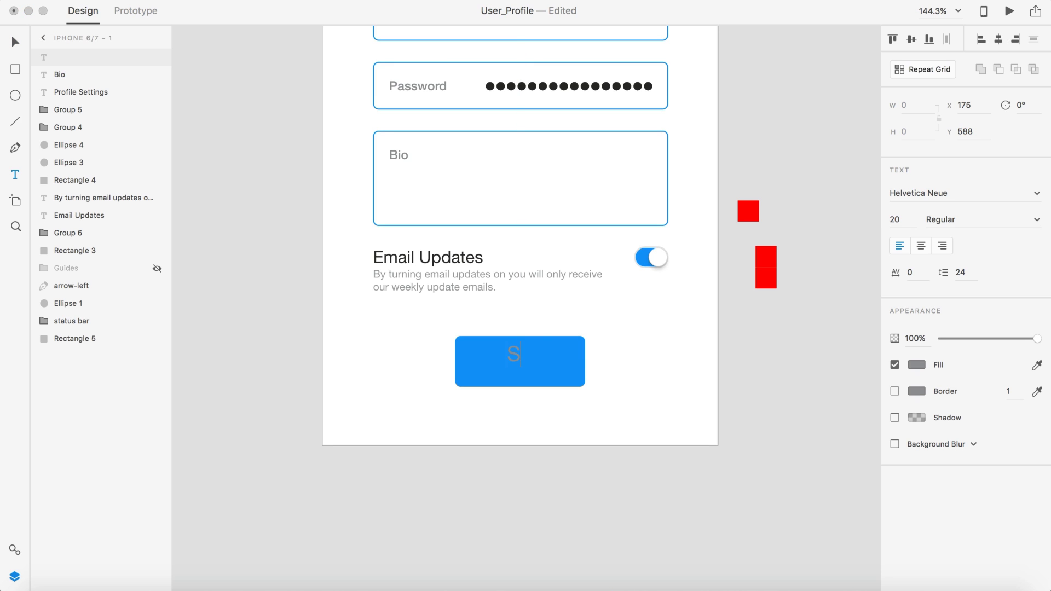
{"action": "left_click", "coordinate": [20, 47]}
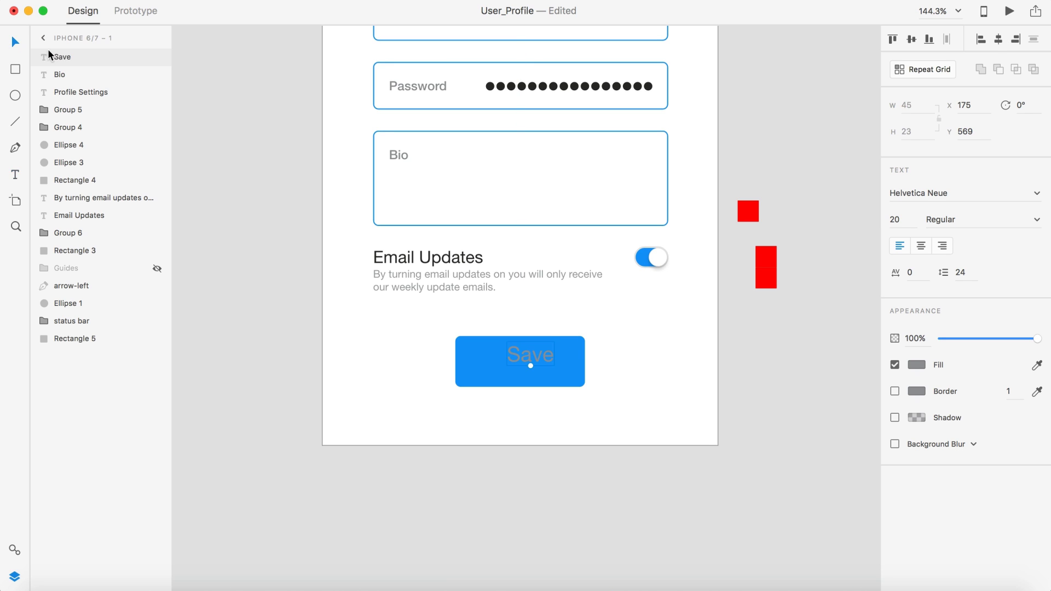
{"action": "left_click", "coordinate": [916, 364]}
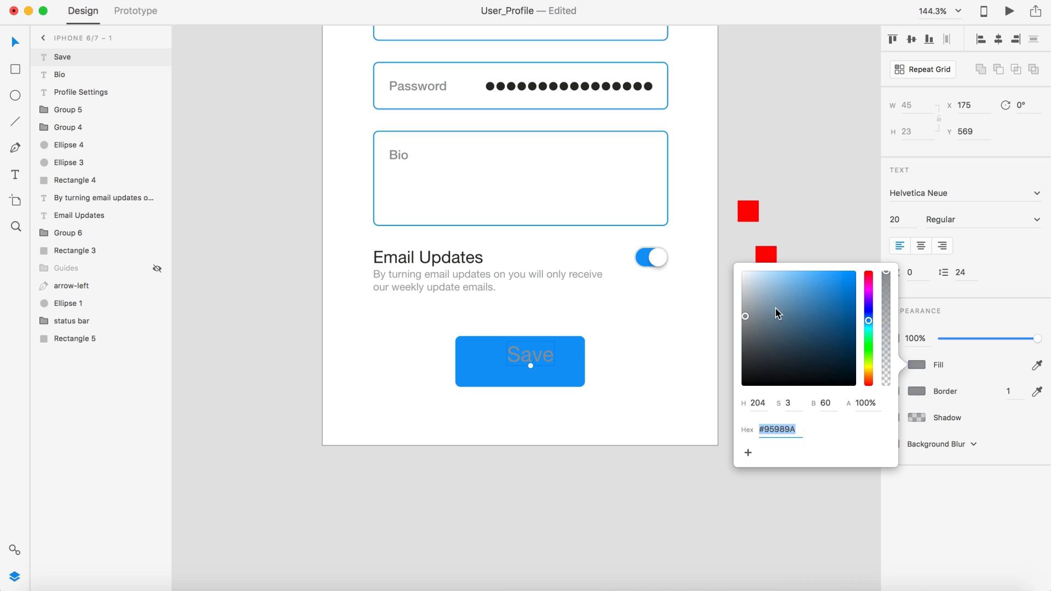
{"action": "left_click", "coordinate": [743, 272]}
{"action": "left_click", "coordinate": [894, 219]}
{"action": "type", "text": "16"}
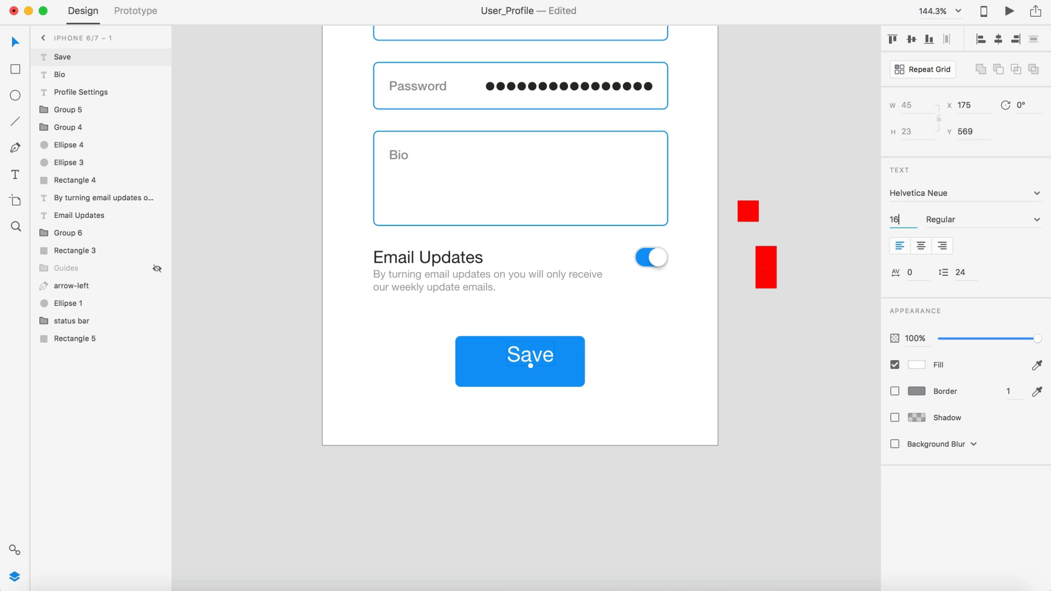
{"action": "key", "text": "Return"}
{"action": "left_click_drag", "start_coordinate": [528, 354], "coordinate": [522, 360]}
{"action": "left_click", "coordinate": [679, 408]}
Step: Try rewording the label to 'SAV', then undo back to 'Save'
{"action": "scroll", "coordinate": [678, 404], "scroll_direction": "down", "scroll_amount": 5}
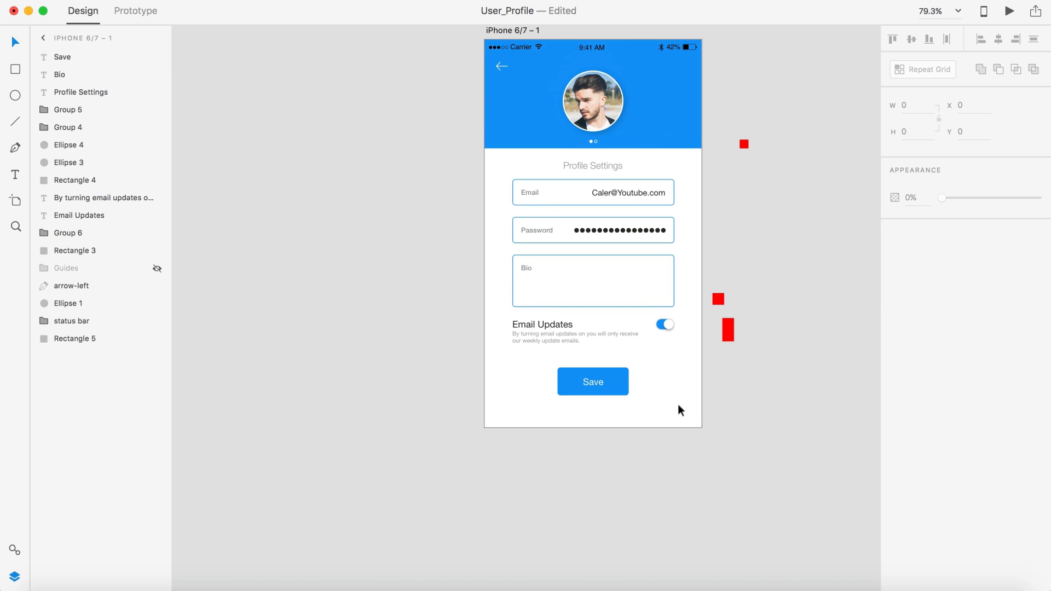
{"action": "left_click", "coordinate": [597, 386]}
{"action": "double_click", "coordinate": [591, 382]}
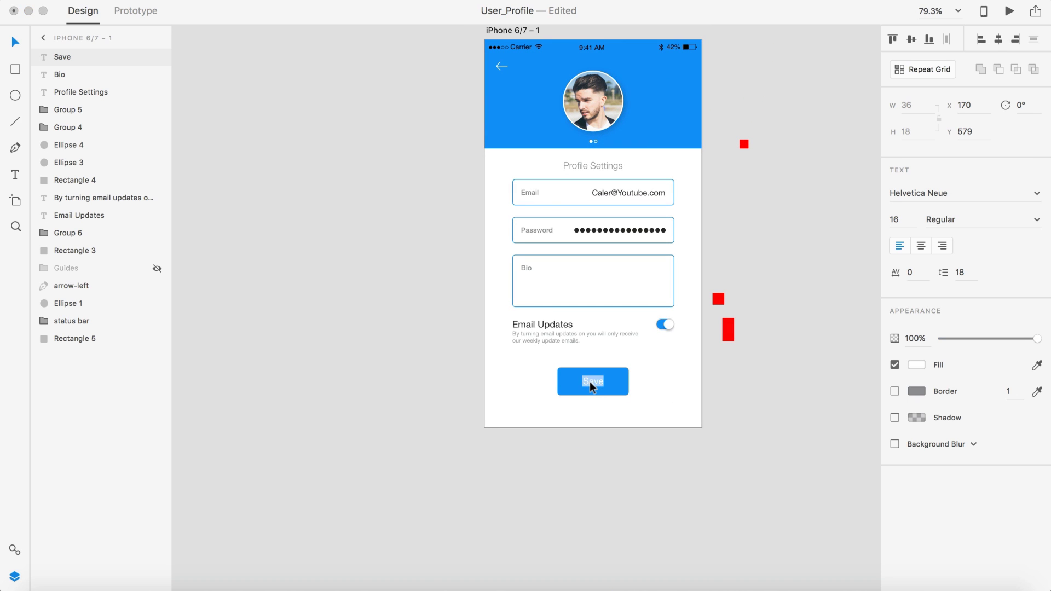
{"action": "type", "text": "SAVE"}
{"action": "left_click", "coordinate": [8, 44]}
{"action": "left_click", "coordinate": [252, 127]}
{"action": "key", "text": "super+z"}
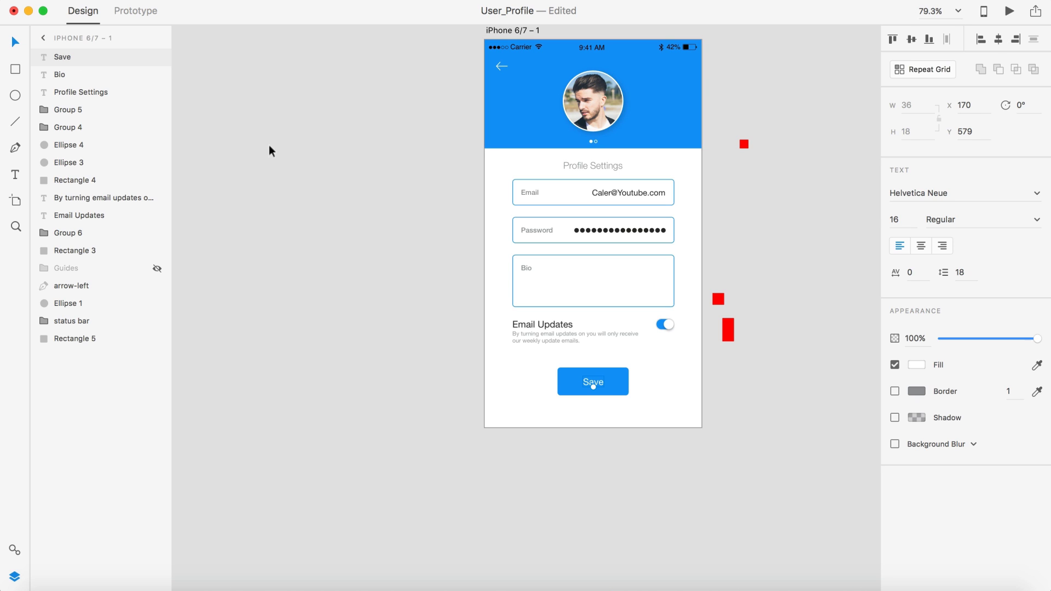
{"action": "left_click", "coordinate": [718, 420]}
Step: Group the Save text with the button rectangle and fit the artboard in view
{"action": "scroll", "coordinate": [620, 507], "scroll_direction": "up", "scroll_amount": 4}
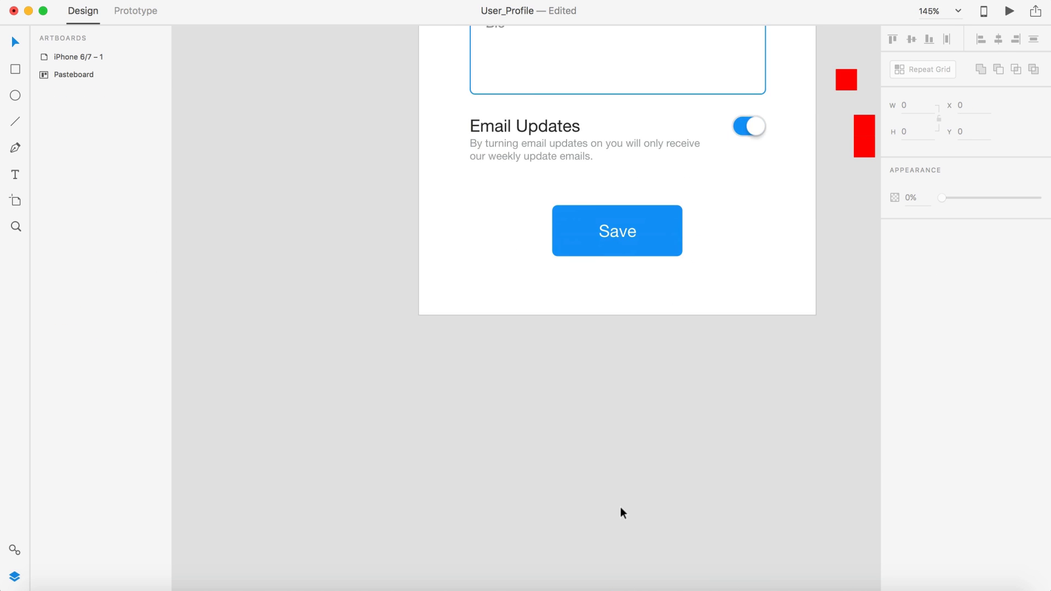
{"action": "left_click", "coordinate": [615, 228]}
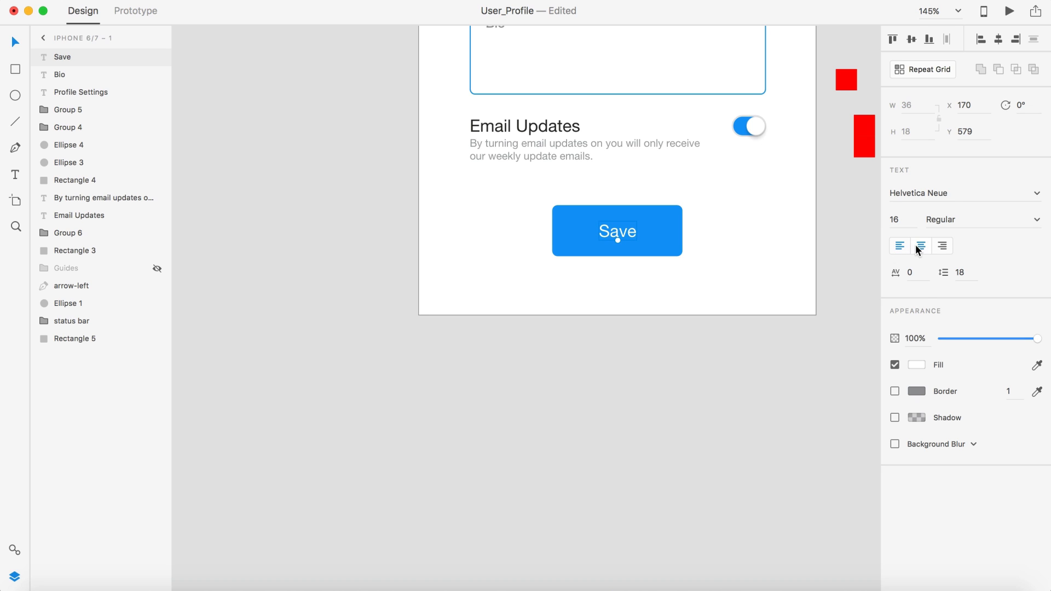
{"action": "left_click", "coordinate": [660, 230], "text": "shift"}
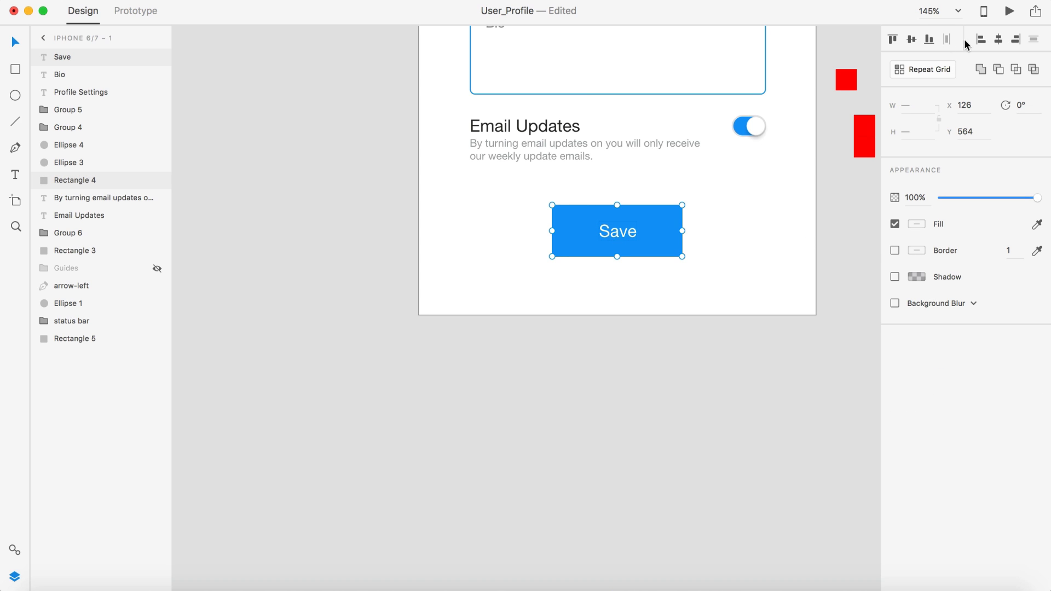
{"action": "key", "text": "super+g"}
{"action": "left_click", "coordinate": [771, 354]}
{"action": "key", "text": "super+0"}
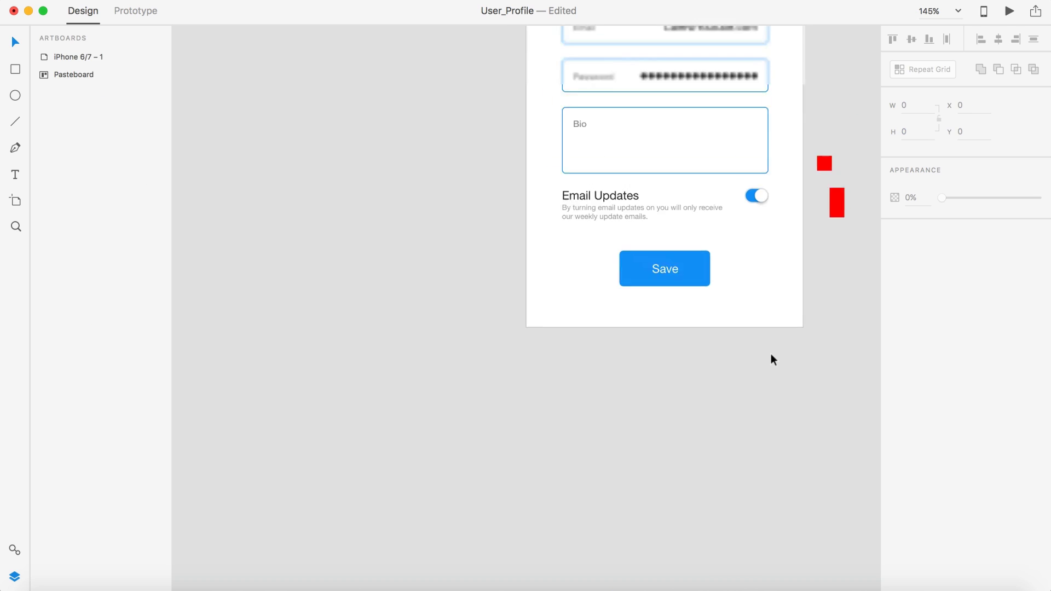
{"action": "scroll", "coordinate": [424, 383], "scroll_direction": "up", "scroll_amount": 3}
{"action": "scroll", "coordinate": [424, 383], "scroll_direction": "right", "scroll_amount": 3}
Step: Zoom in on the Bio field and pick the Rectangle tool
{"action": "scroll", "coordinate": [598, 389], "scroll_direction": "up", "scroll_amount": 3}
{"action": "scroll", "coordinate": [598, 390], "scroll_direction": "left", "scroll_amount": 1}
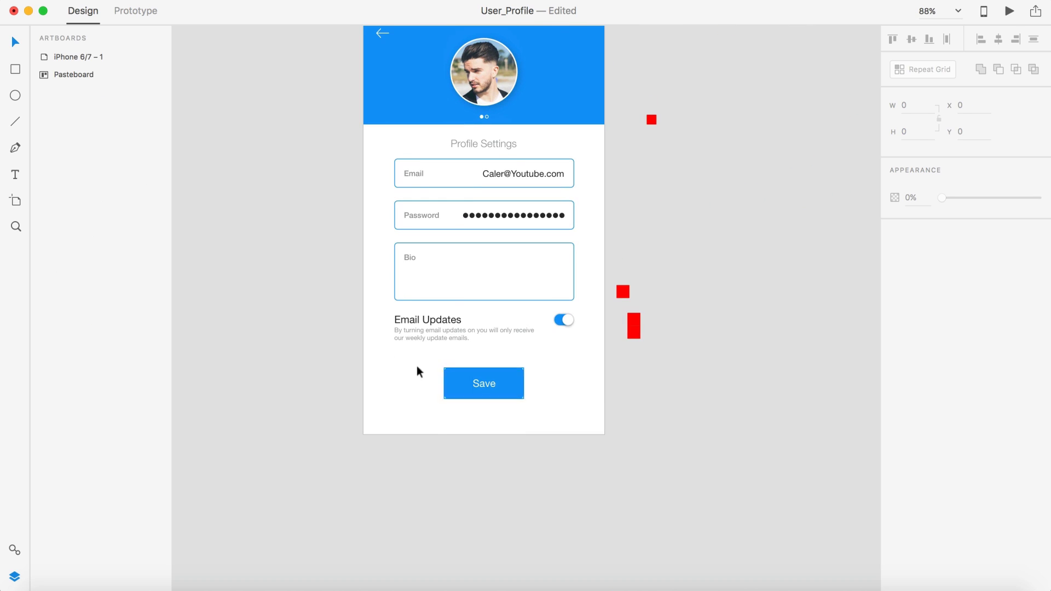
{"action": "scroll", "coordinate": [556, 253], "scroll_direction": "up", "scroll_amount": 2}
{"action": "scroll", "coordinate": [556, 254], "scroll_direction": "left", "scroll_amount": 1}
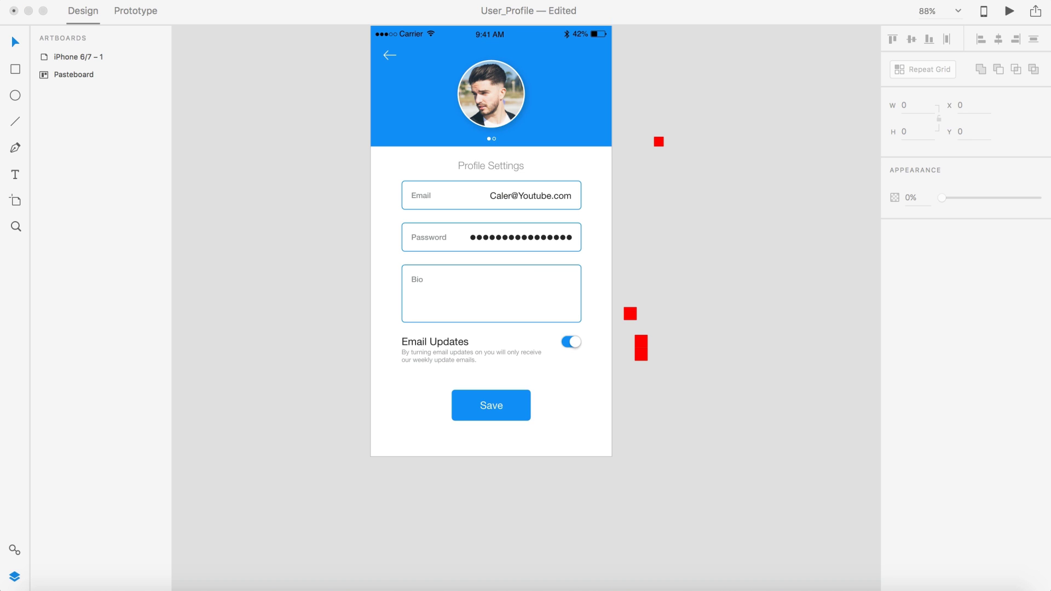
{"action": "left_click", "coordinate": [744, 283]}
{"action": "scroll", "coordinate": [744, 284], "scroll_direction": "down", "scroll_amount": 5}
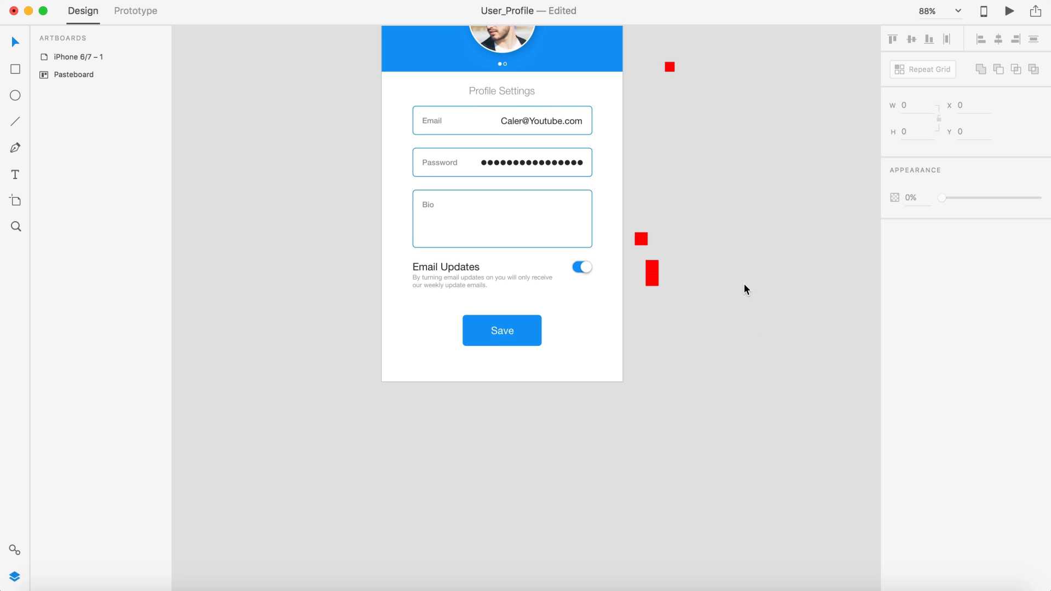
{"action": "scroll", "coordinate": [743, 281], "scroll_direction": "up", "scroll_amount": 3}
{"action": "scroll", "coordinate": [518, 286], "scroll_direction": "up", "scroll_amount": 5}
{"action": "scroll", "coordinate": [517, 284], "scroll_direction": "up", "scroll_amount": 5}
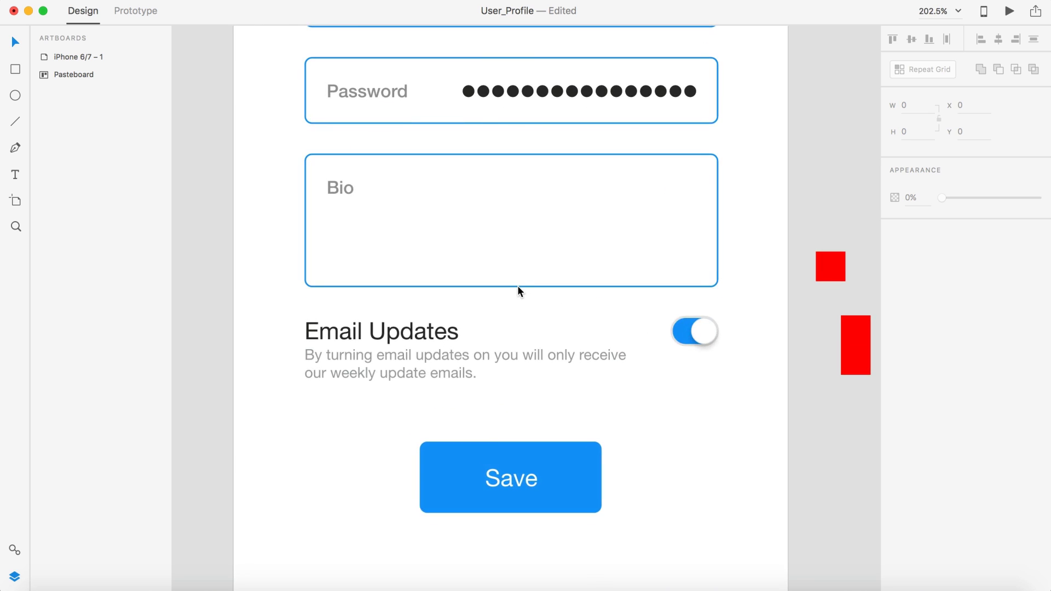
{"action": "scroll", "coordinate": [517, 284], "scroll_direction": "up", "scroll_amount": 2}
{"action": "left_click", "coordinate": [17, 73]}
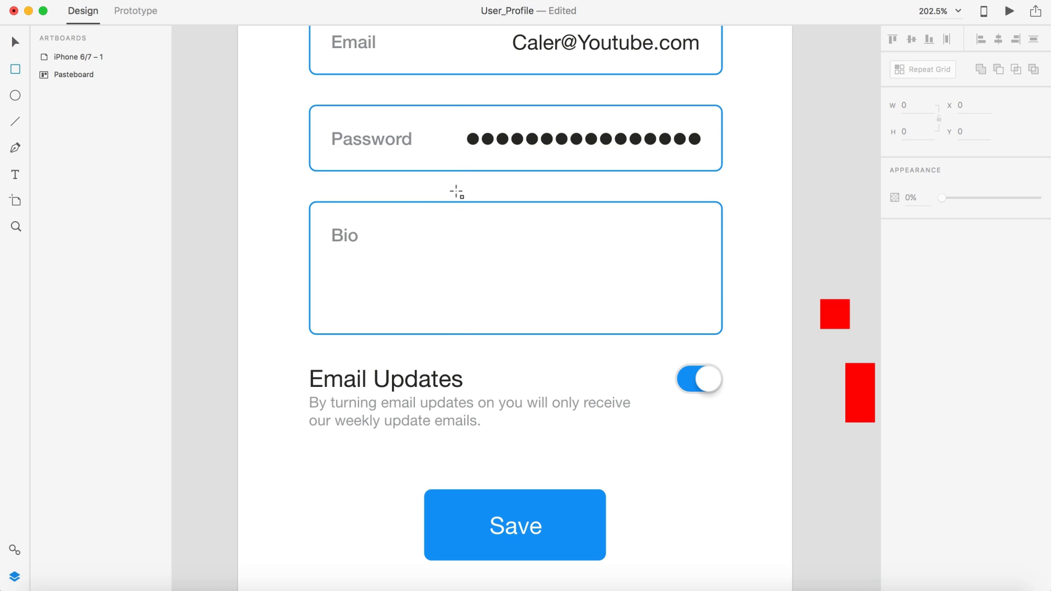
Step: Draw a rectangle over the Bio field's right half and paste the sample bio into a text area there
{"action": "mouse_move", "coordinate": [465, 202]}
{"action": "left_mouse_down"}
{"action": "mouse_move", "coordinate": [544, 298]}
{"action": "mouse_move", "coordinate": [629, 343]}
{"action": "mouse_move", "coordinate": [717, 334]}
{"action": "left_mouse_up"}
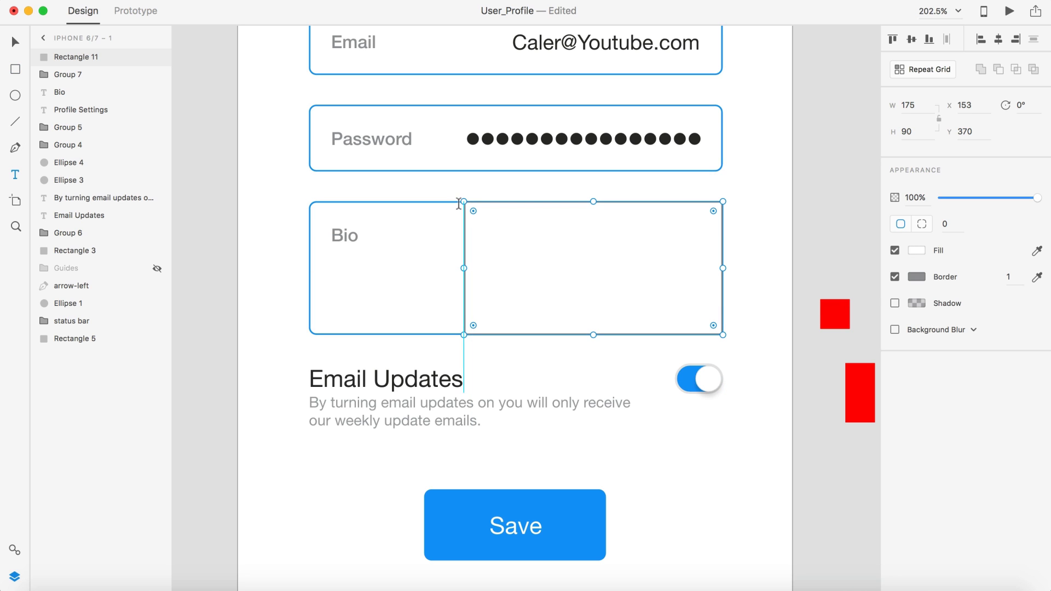
{"action": "left_click_drag", "start_coordinate": [464, 206], "coordinate": [716, 327]}
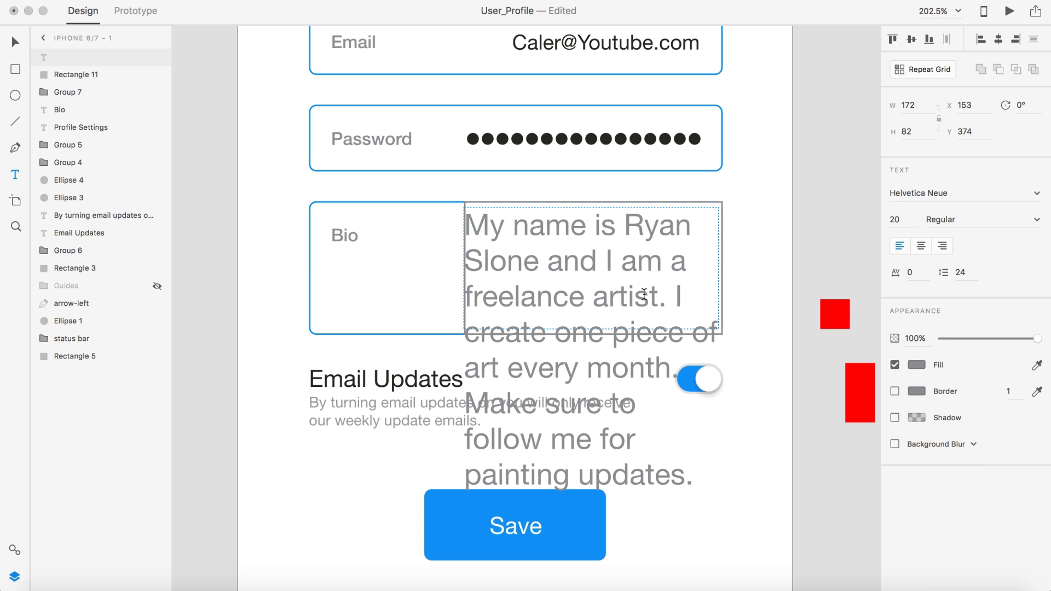
Step: Set the whole bio paragraph to 10 pt after briefly trying 16 pt
{"action": "key", "text": "super+a"}
{"action": "left_click", "coordinate": [901, 221]}
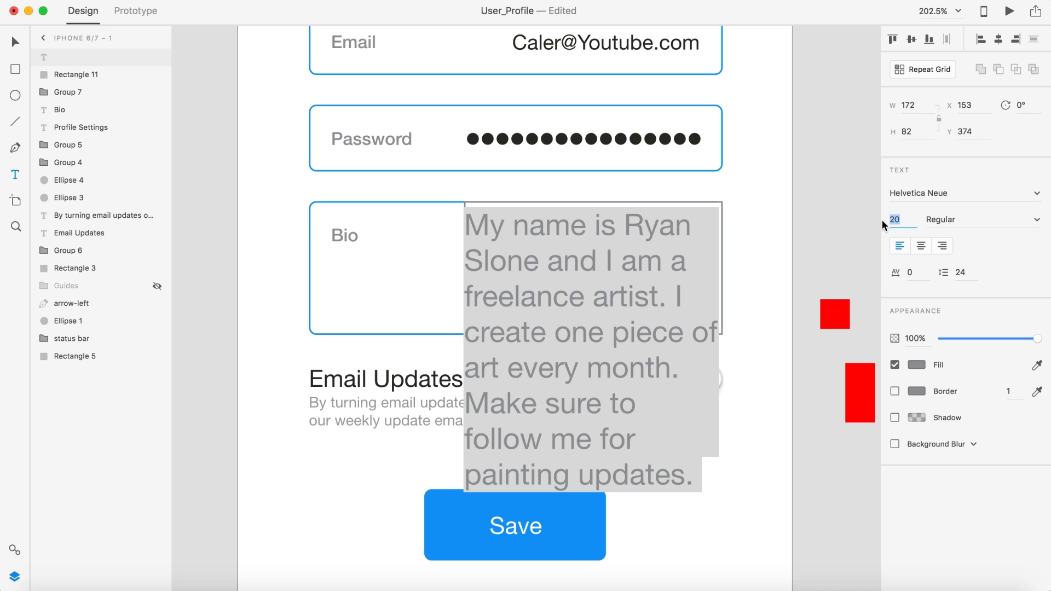
{"action": "type", "text": "16"}
{"action": "key", "text": "Return"}
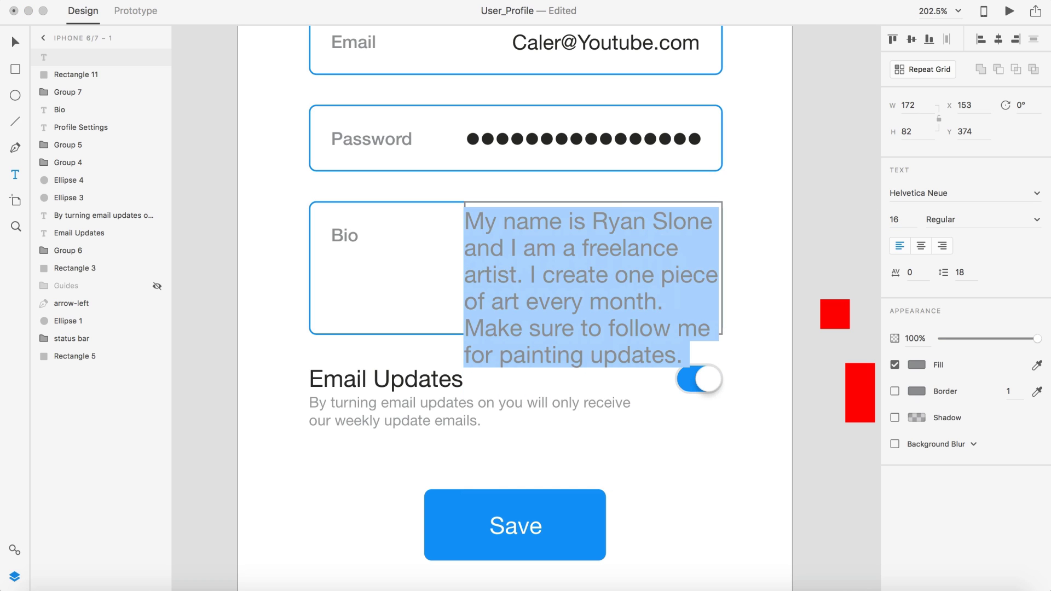
{"action": "left_click", "coordinate": [903, 220]}
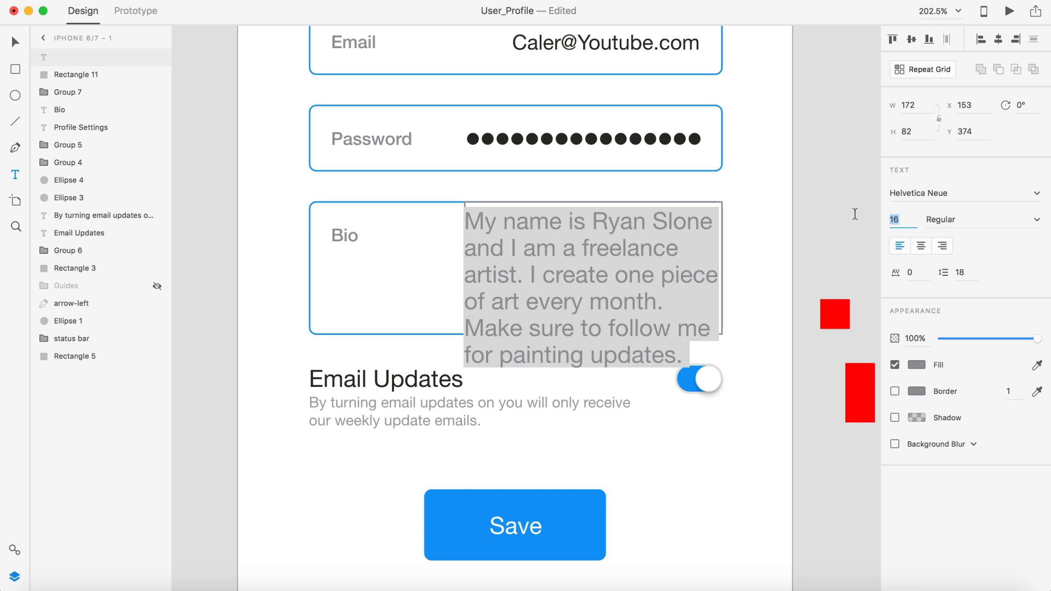
{"action": "type", "text": "10"}
{"action": "key", "text": "Return"}
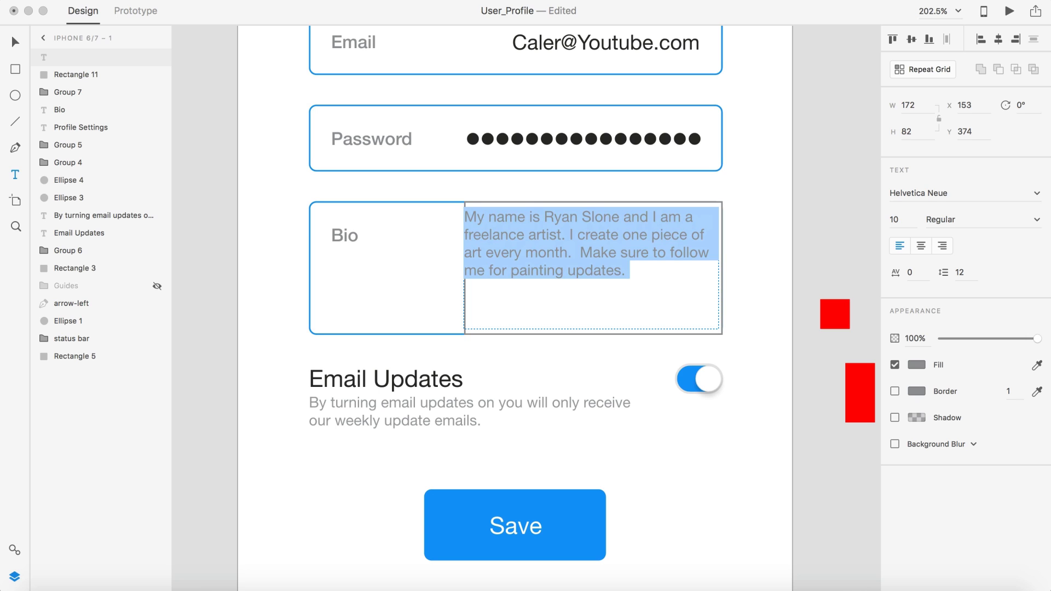
{"action": "left_click", "coordinate": [16, 42]}
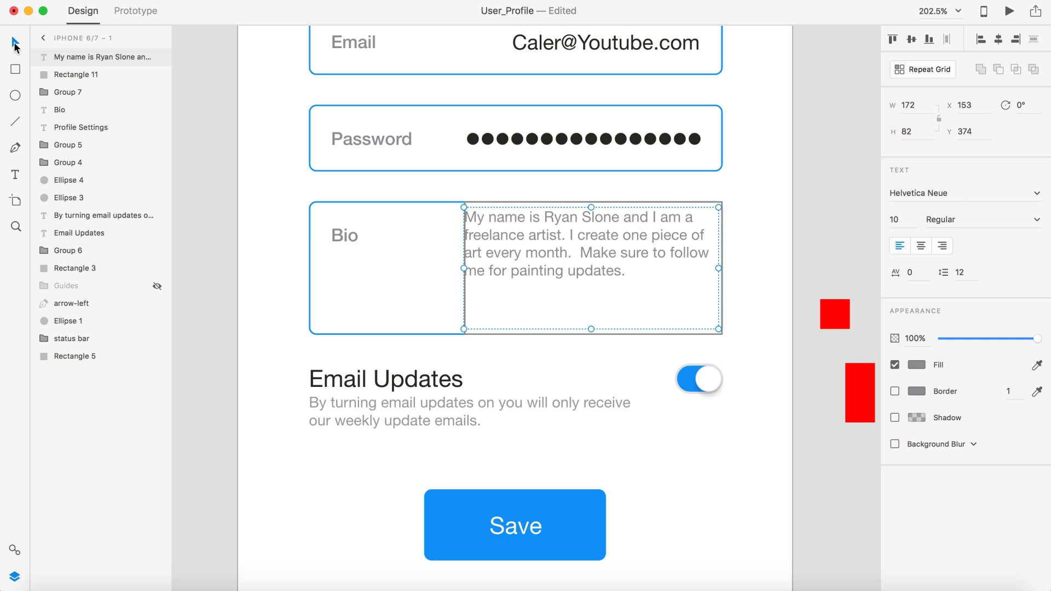
Step: Narrow the bio text box to 162 wide, nudge it right, and delete the helper rectangle
{"action": "left_click_drag", "start_coordinate": [718, 268], "coordinate": [701, 269]}
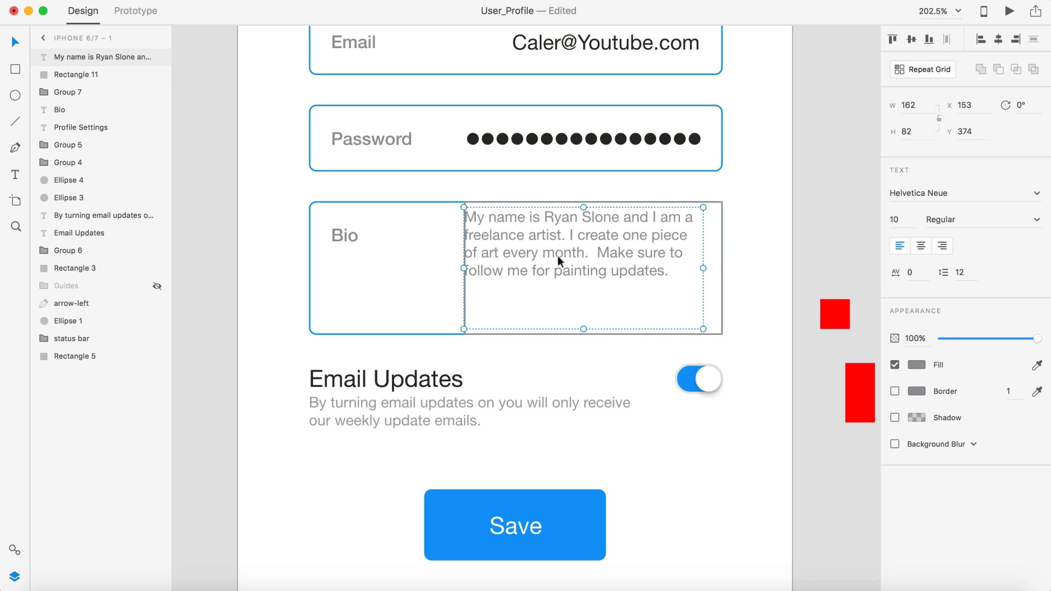
{"action": "left_click_drag", "start_coordinate": [533, 248], "coordinate": [536, 247]}
{"action": "left_click", "coordinate": [791, 205]}
{"action": "left_click", "coordinate": [692, 283]}
{"action": "left_click", "coordinate": [707, 284]}
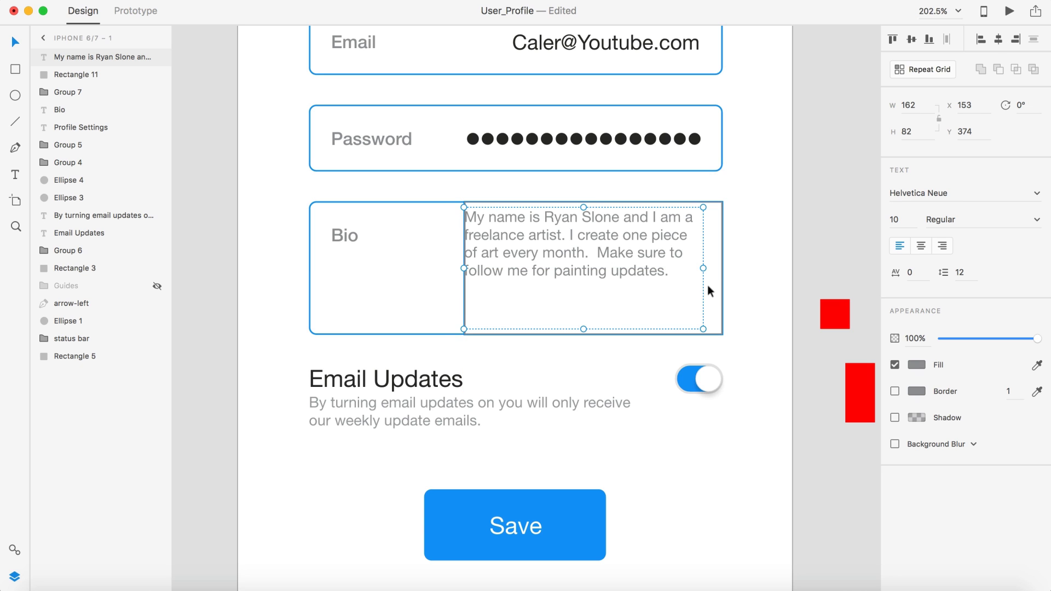
{"action": "key", "text": "Delete"}
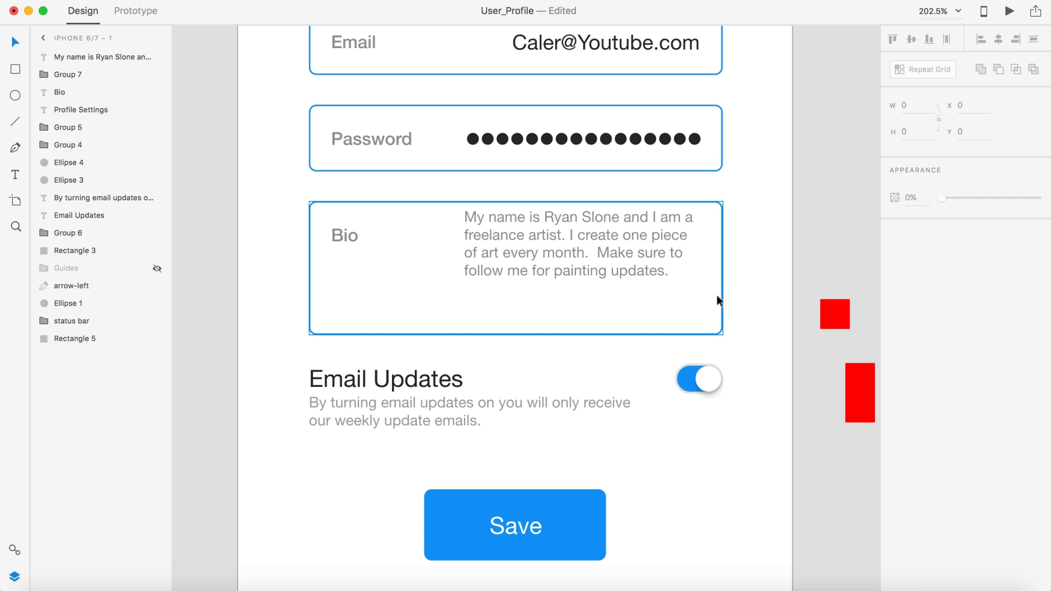
Step: Shorten the bio text box from the bottom
{"action": "scroll", "coordinate": [633, 225], "scroll_direction": "up", "scroll_amount": 3}
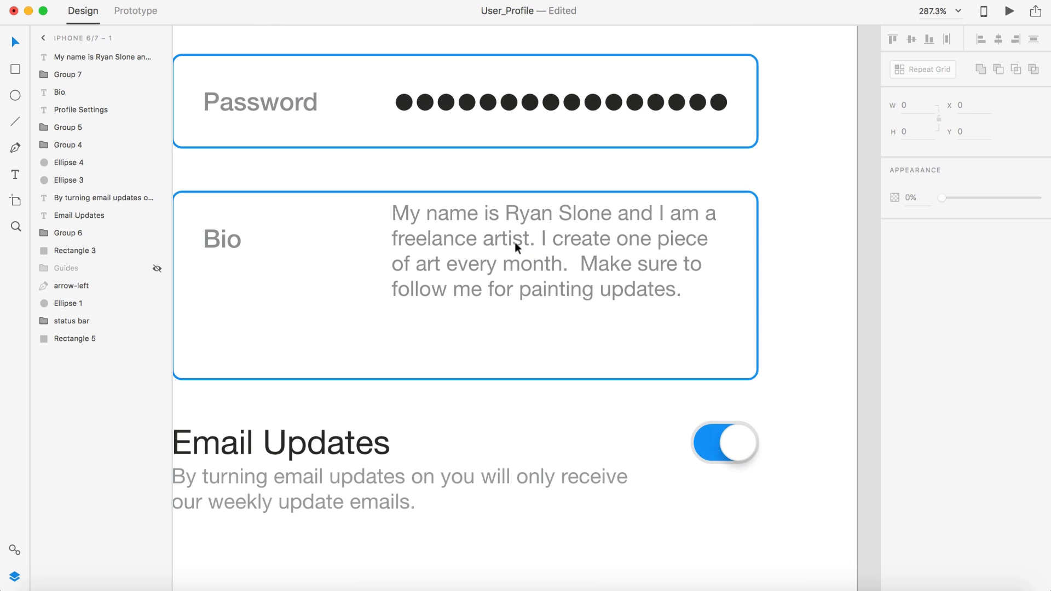
{"action": "left_click", "coordinate": [499, 260]}
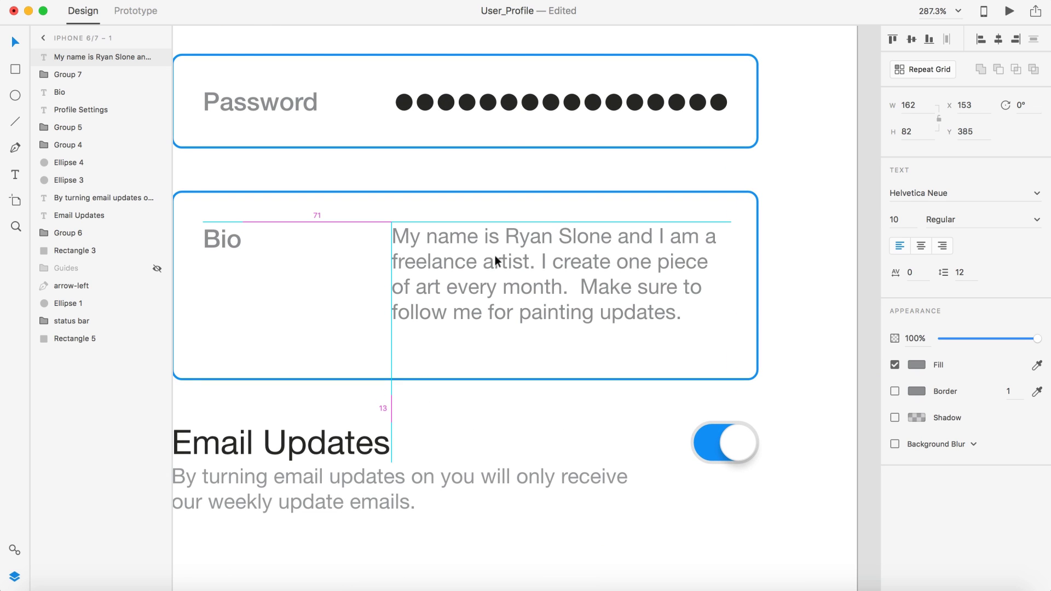
{"action": "scroll", "coordinate": [495, 261], "scroll_direction": "down", "scroll_amount": 5}
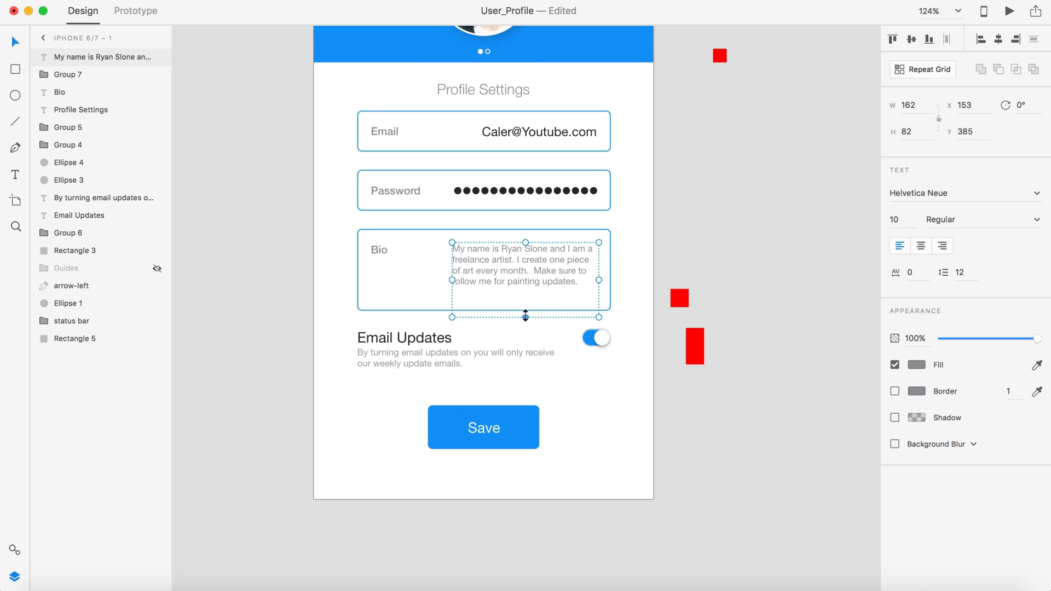
{"action": "left_click_drag", "start_coordinate": [525, 317], "coordinate": [526, 295]}
{"action": "left_click", "coordinate": [328, 245]}
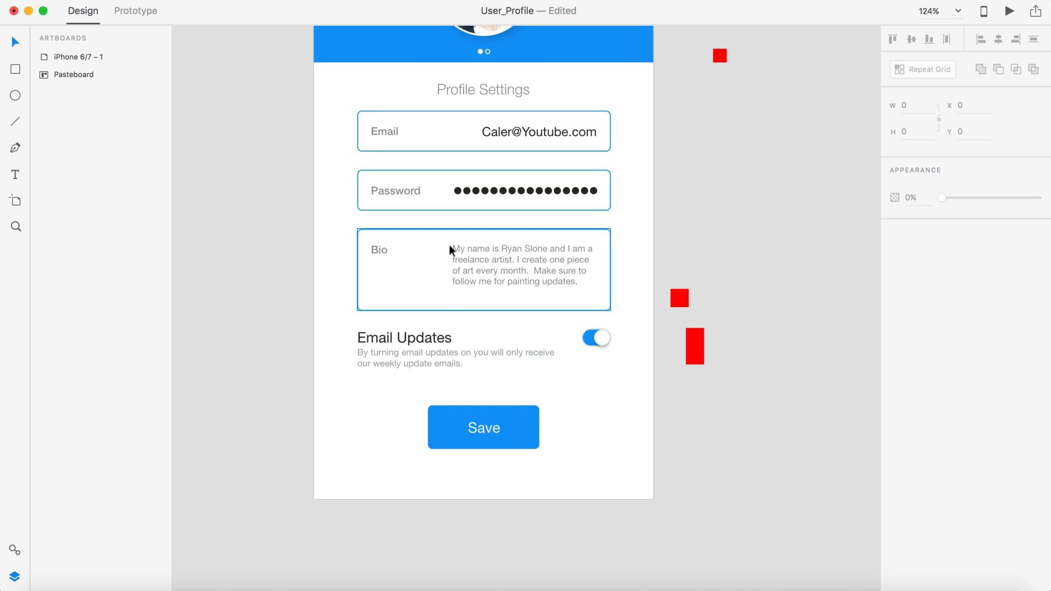
{"action": "scroll", "coordinate": [784, 211], "scroll_direction": "left", "scroll_amount": 3}
{"action": "scroll", "coordinate": [784, 211], "scroll_direction": "down", "scroll_amount": 2}
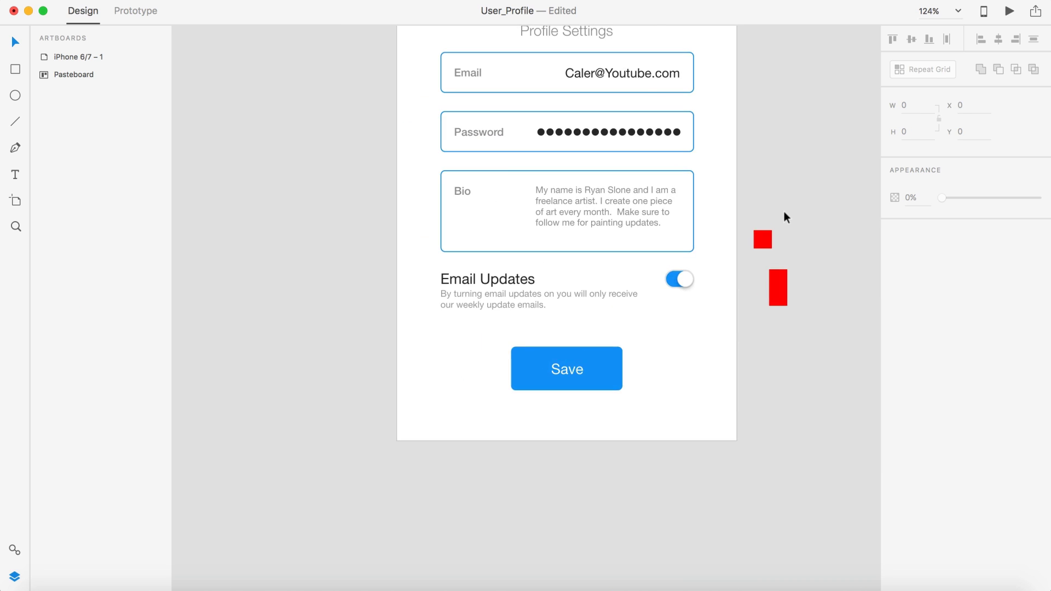
{"action": "scroll", "coordinate": [784, 213], "scroll_direction": "down", "scroll_amount": 3}
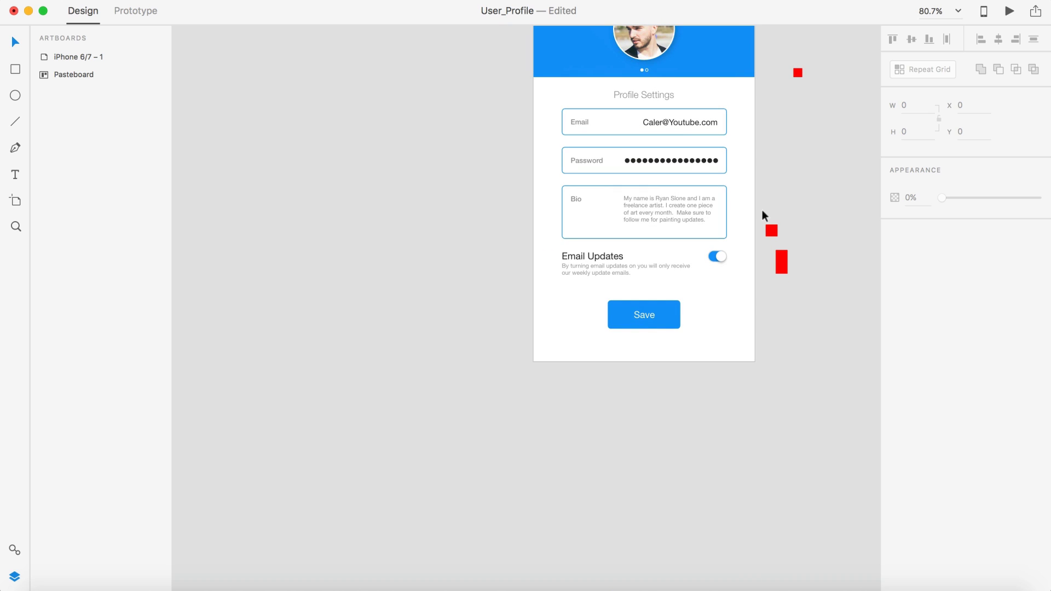
Step: Right-align the Bio paragraph, undo a trial widening, and preview the profile screen
{"action": "left_click", "coordinate": [652, 215]}
{"action": "left_click", "coordinate": [941, 245]}
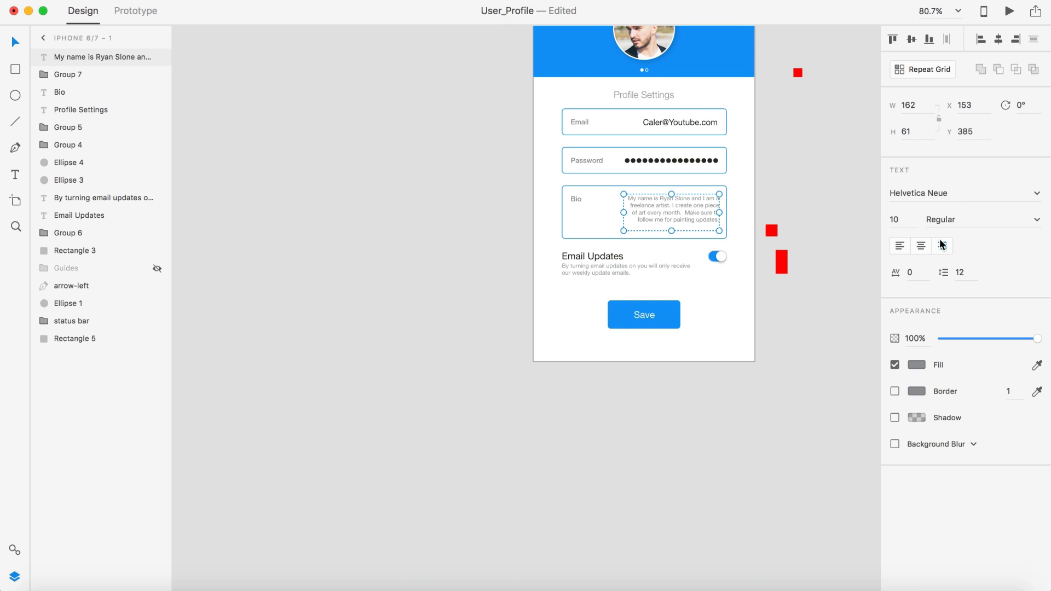
{"action": "scroll", "coordinate": [788, 156], "scroll_direction": "up", "scroll_amount": 5}
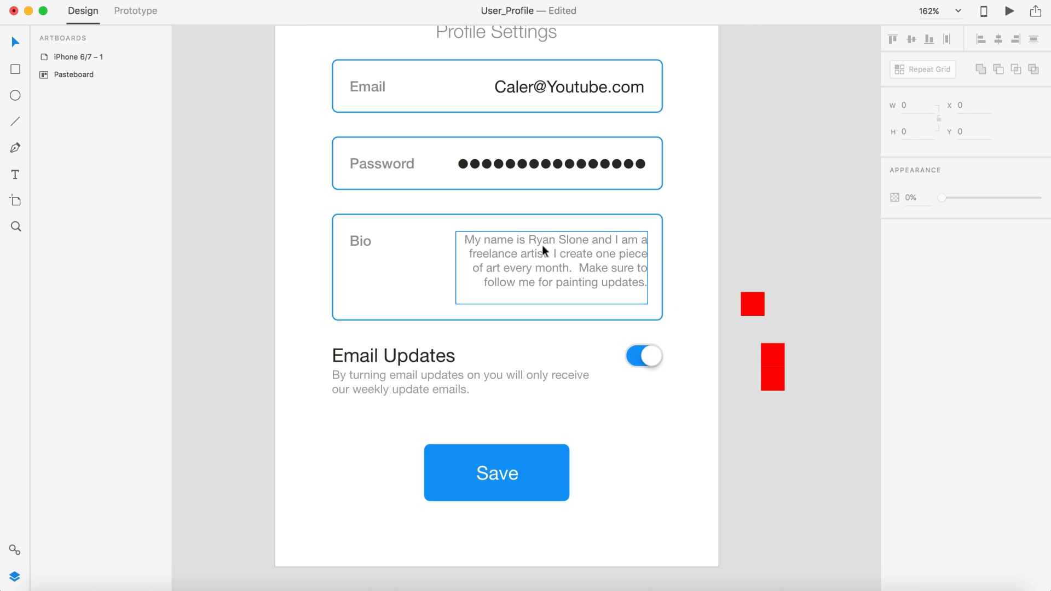
{"action": "left_click_drag", "start_coordinate": [455, 268], "coordinate": [421, 268]}
{"action": "left_click", "coordinate": [734, 179]}
{"action": "scroll", "coordinate": [734, 178], "scroll_direction": "down", "scroll_amount": 3}
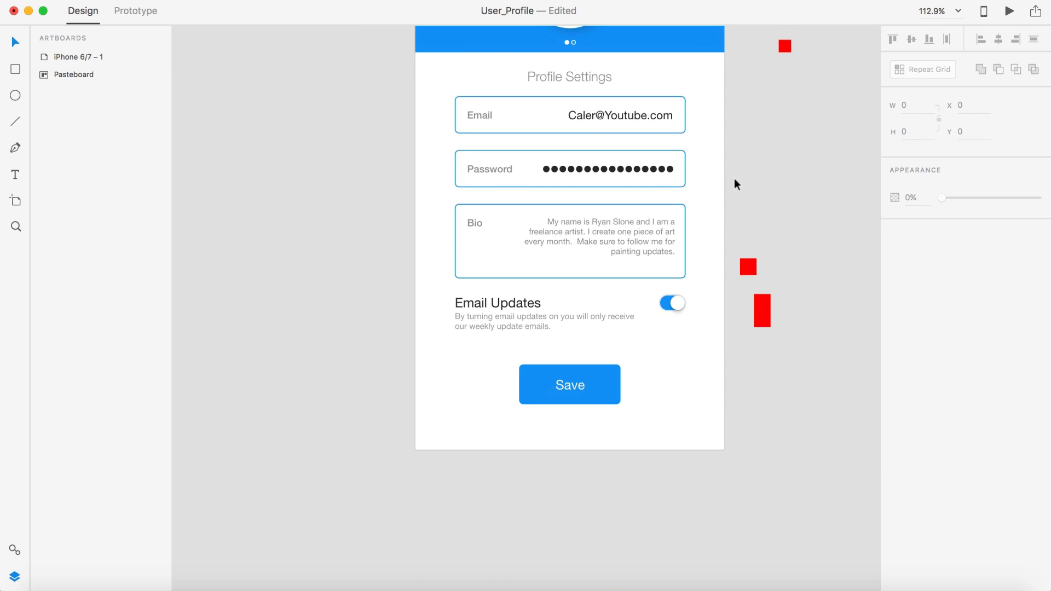
{"action": "left_click", "coordinate": [632, 209]}
{"action": "key", "text": "super+z"}
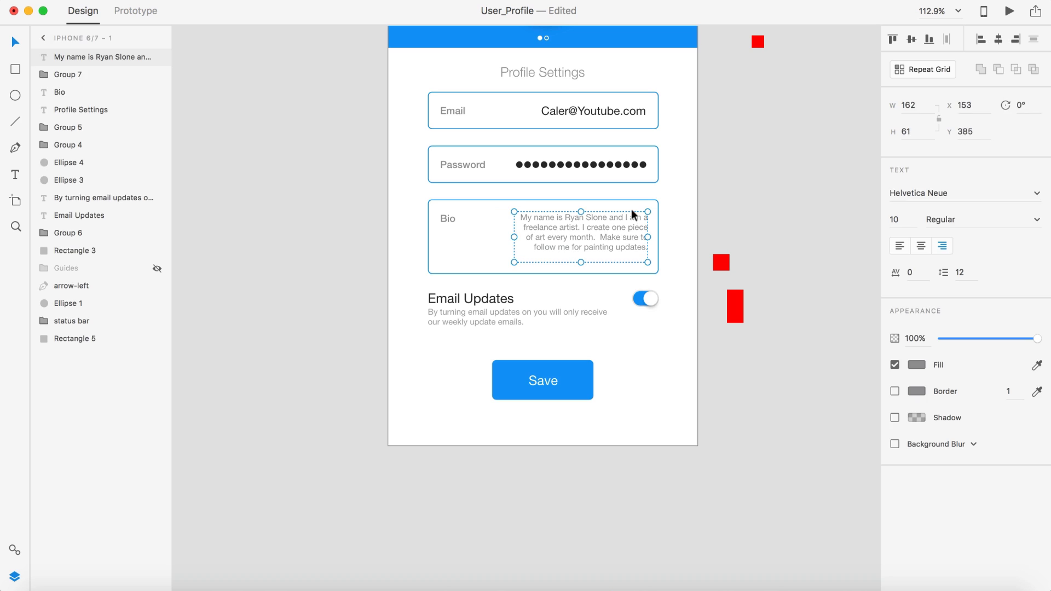
{"action": "left_click", "coordinate": [744, 198]}
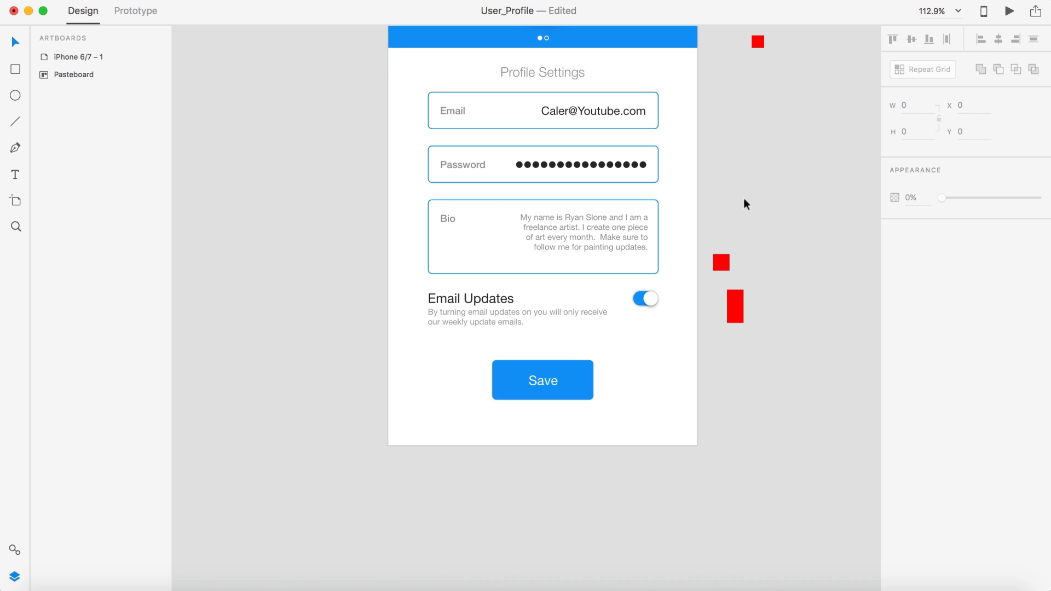
{"action": "left_click", "coordinate": [1009, 11]}
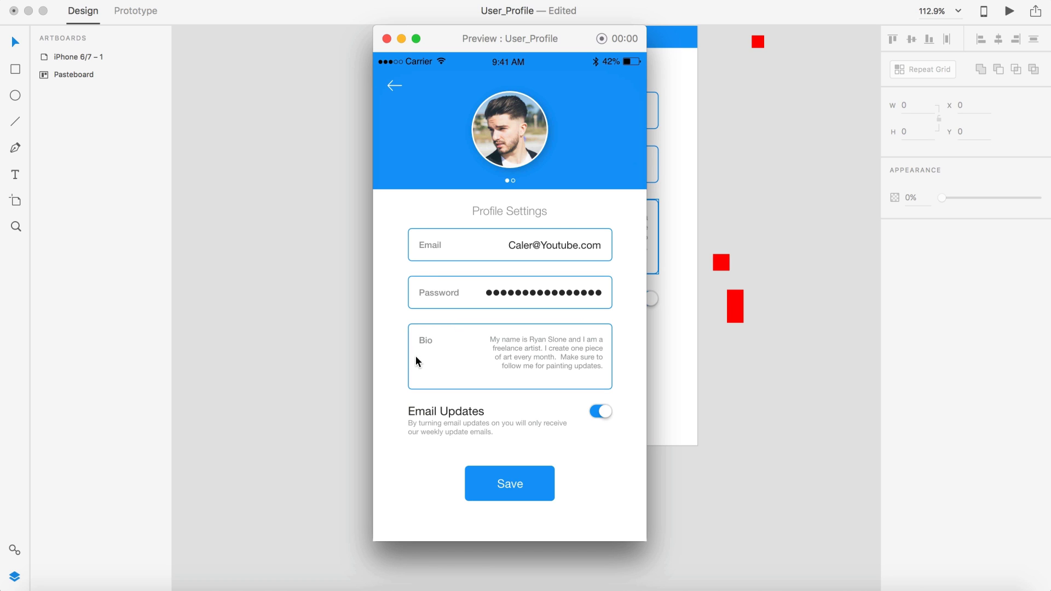
{"action": "left_click", "coordinate": [386, 39]}
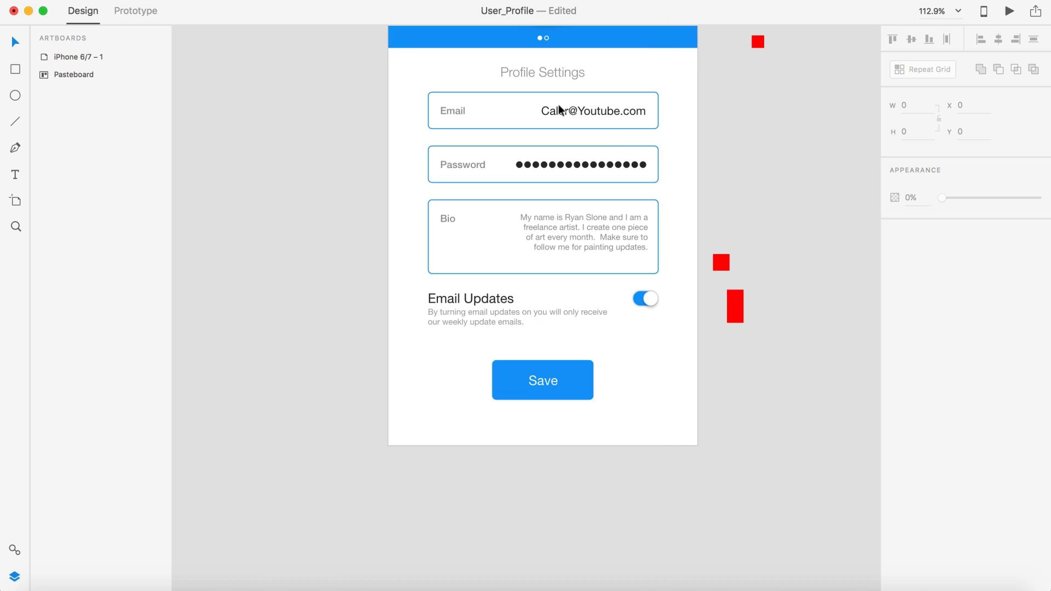
{"action": "left_click", "coordinate": [584, 239]}
Step: Set the Bio text to 12 pt and stretch its box leftward and upward
{"action": "left_click", "coordinate": [897, 219]}
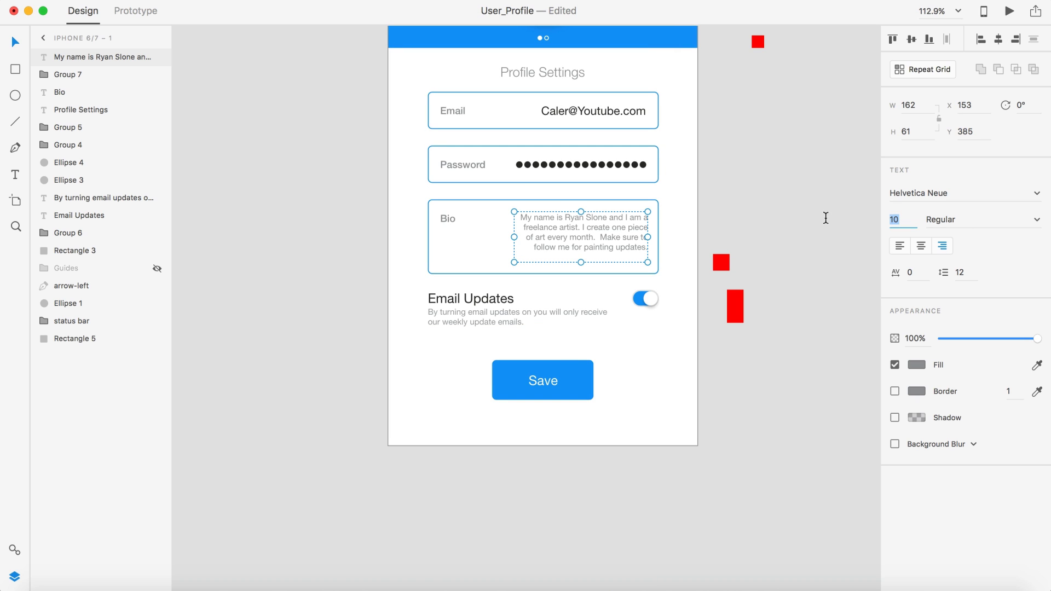
{"action": "type", "text": "12"}
{"action": "key", "text": "Return"}
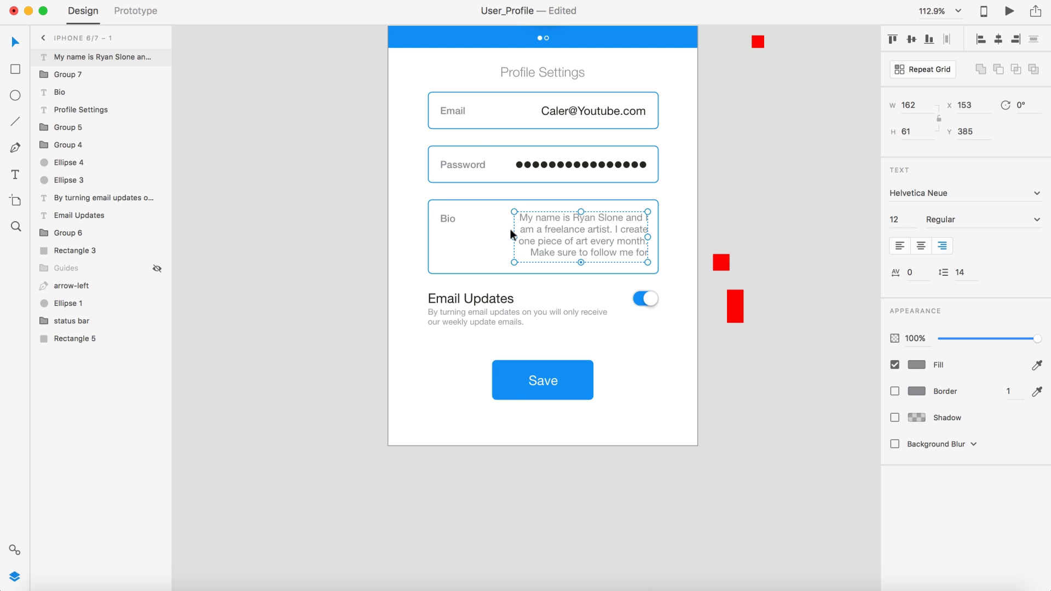
{"action": "left_click_drag", "start_coordinate": [514, 237], "coordinate": [501, 237]}
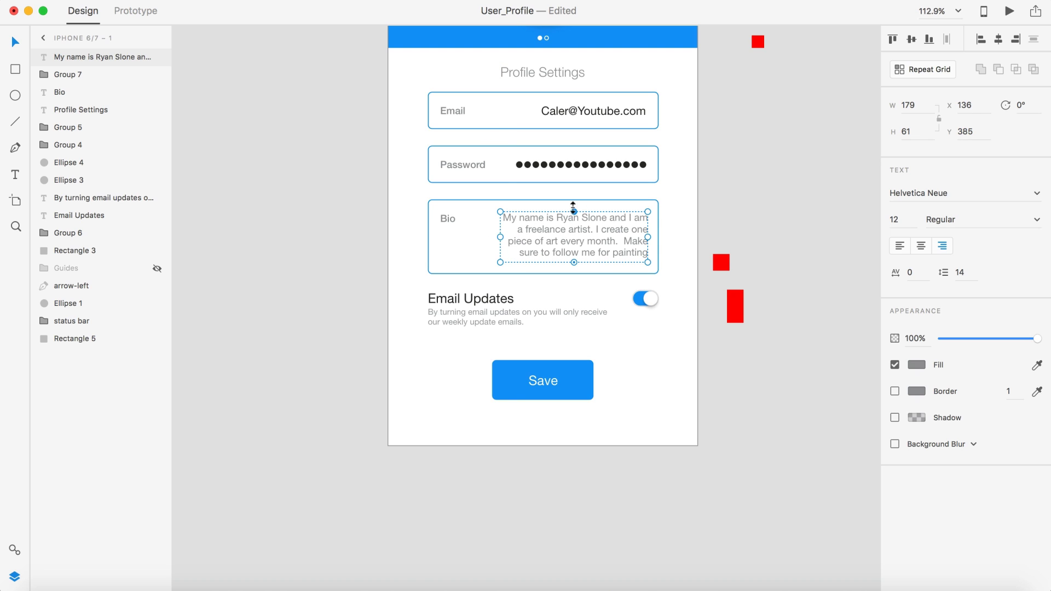
{"action": "left_click_drag", "start_coordinate": [573, 207], "coordinate": [573, 210]}
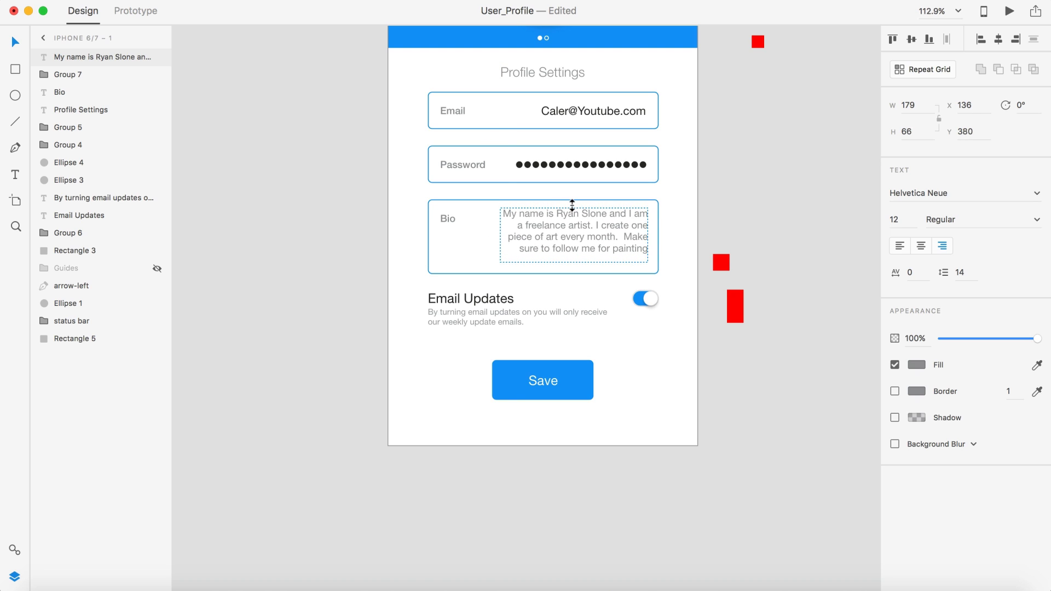
{"action": "left_click", "coordinate": [750, 215]}
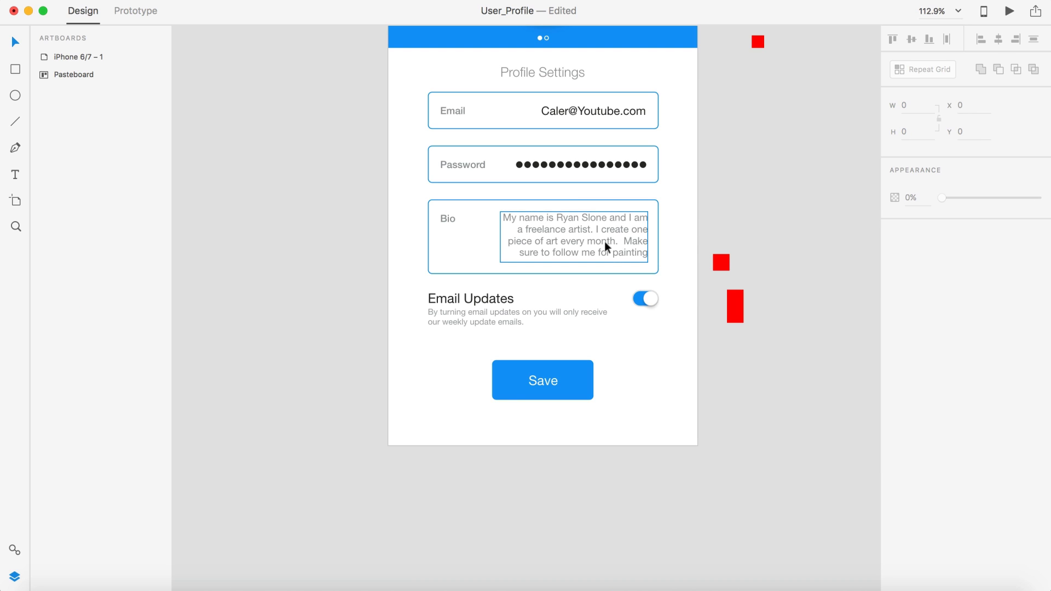
{"action": "left_click", "coordinate": [604, 242]}
{"action": "left_click", "coordinate": [744, 213]}
Step: Widen the Bio box further so all four lines fit, then preview the screen
{"action": "scroll", "coordinate": [755, 235], "scroll_direction": "down", "scroll_amount": 2}
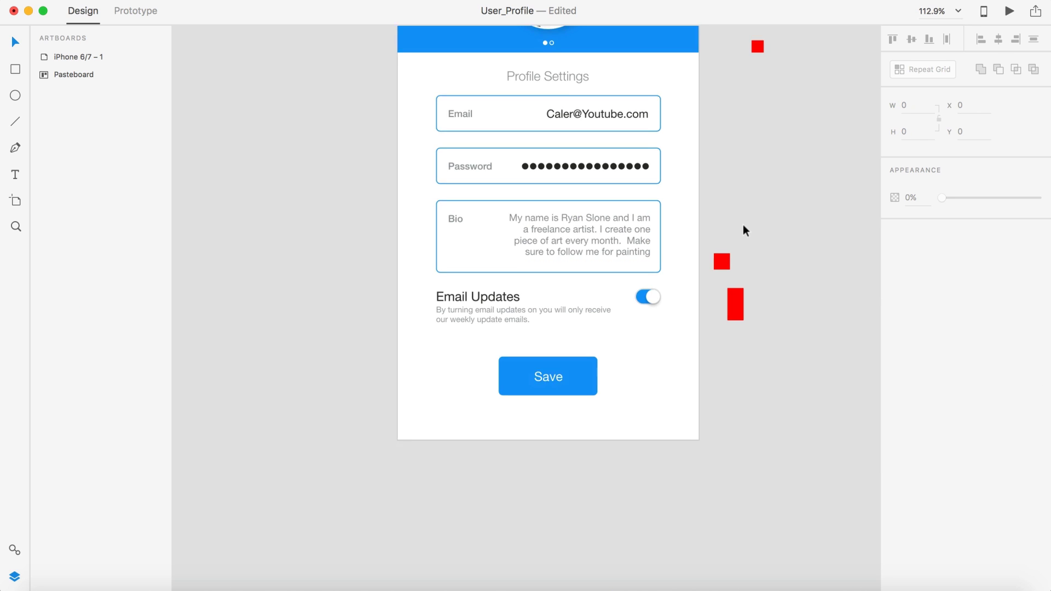
{"action": "scroll", "coordinate": [765, 251], "scroll_direction": "right", "scroll_amount": 3}
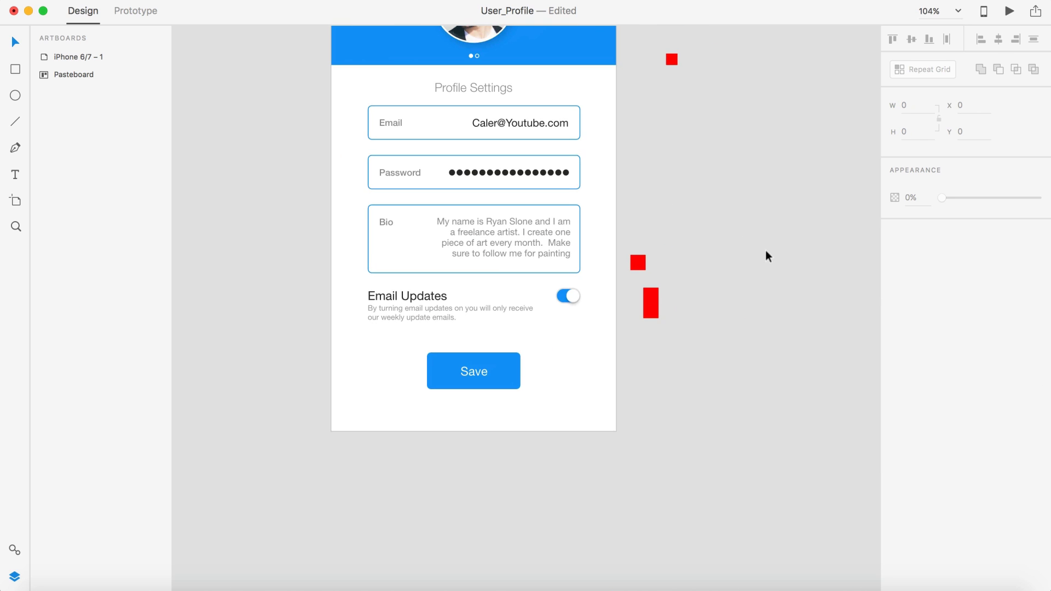
{"action": "left_click", "coordinate": [518, 226]}
{"action": "left_click_drag", "start_coordinate": [429, 238], "coordinate": [425, 237]}
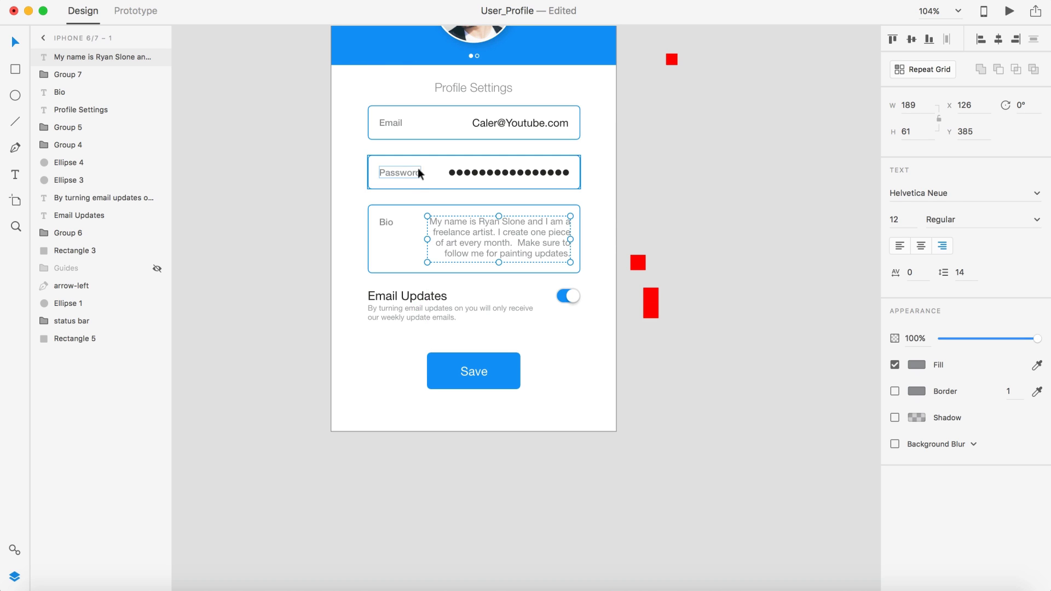
{"action": "left_click", "coordinate": [678, 177]}
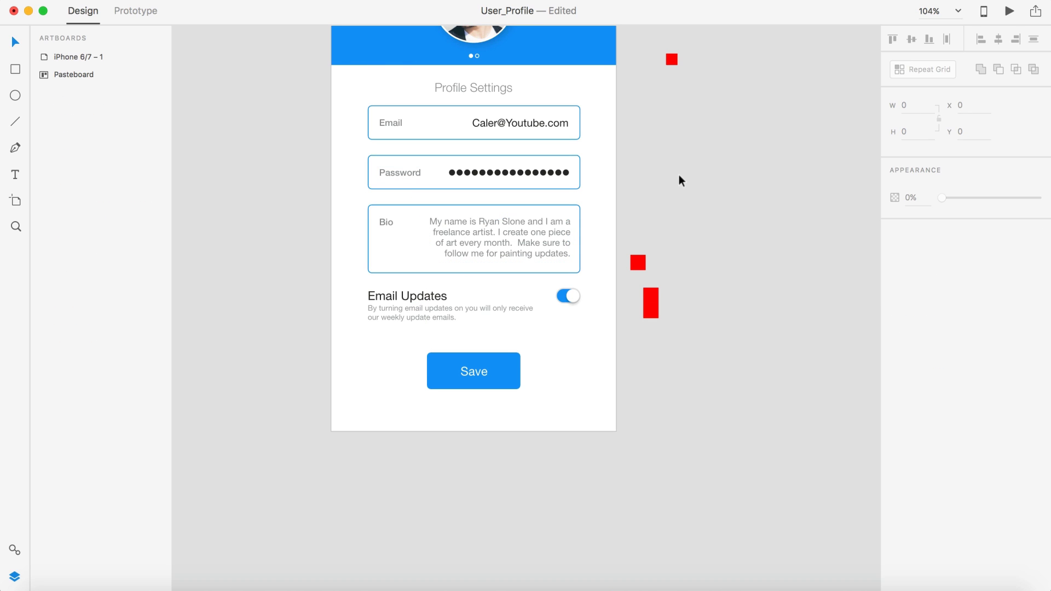
{"action": "scroll", "coordinate": [679, 176], "scroll_direction": "down", "scroll_amount": 3}
{"action": "scroll", "coordinate": [678, 178], "scroll_direction": "left", "scroll_amount": 3}
{"action": "scroll", "coordinate": [747, 202], "scroll_direction": "up", "scroll_amount": 1}
{"action": "scroll", "coordinate": [748, 202], "scroll_direction": "right", "scroll_amount": 1}
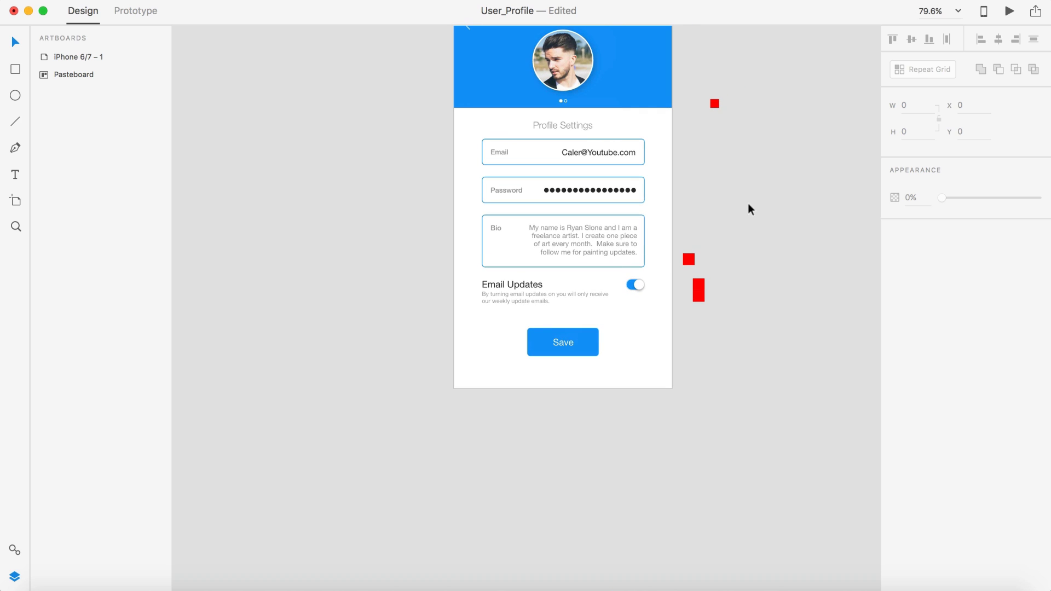
{"action": "left_click", "coordinate": [1010, 11]}
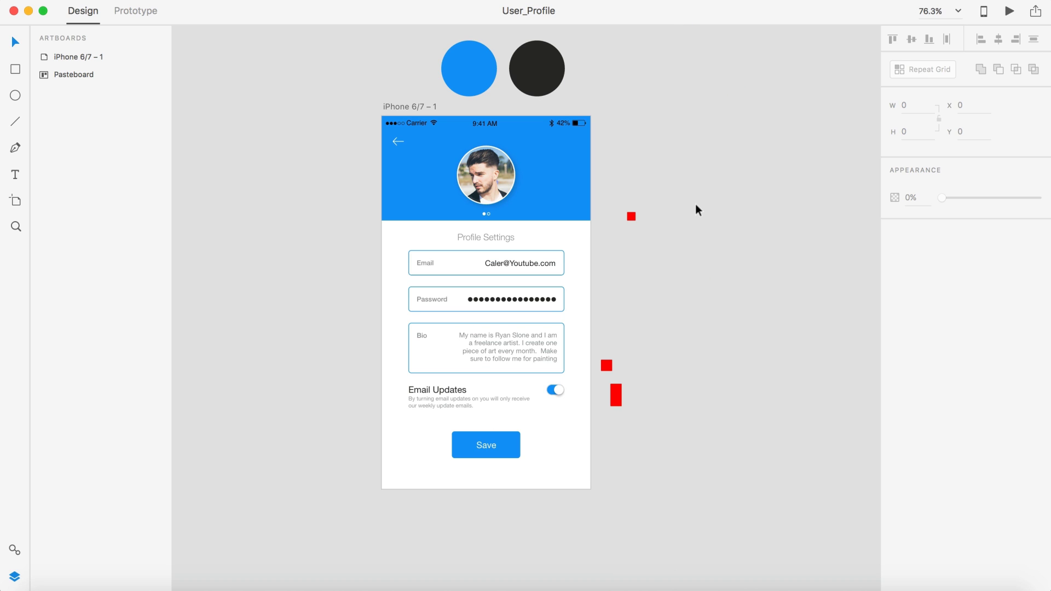
{"action": "scroll", "coordinate": [696, 205], "scroll_direction": "down", "scroll_amount": 3}
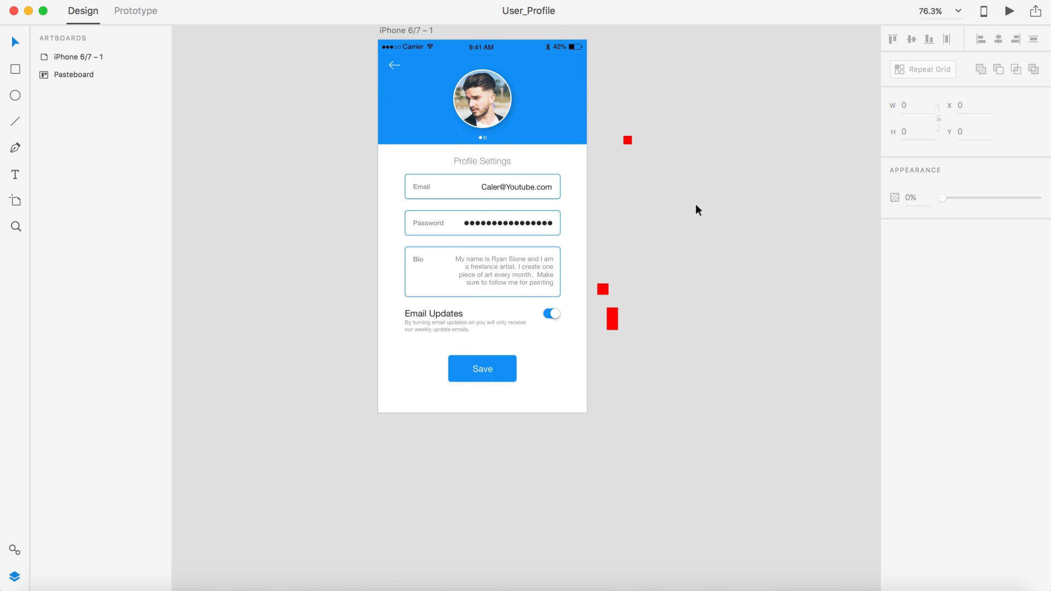
{"action": "scroll", "coordinate": [695, 203], "scroll_direction": "left", "scroll_amount": 1}
{"action": "scroll", "coordinate": [461, 379], "scroll_direction": "up", "scroll_amount": 5}
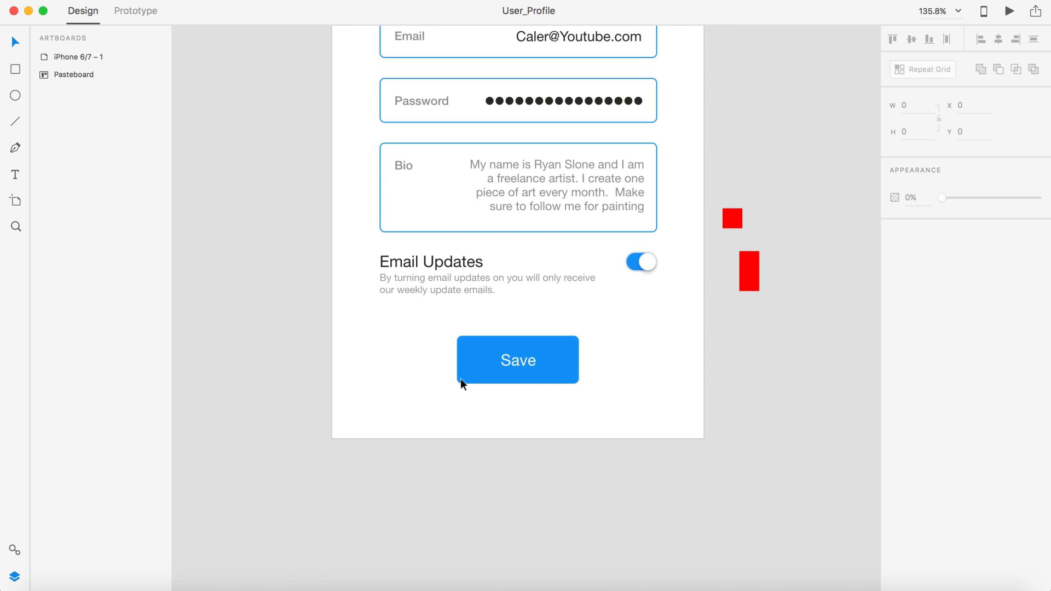
{"action": "left_click", "coordinate": [644, 258]}
{"action": "key", "text": "alt"}
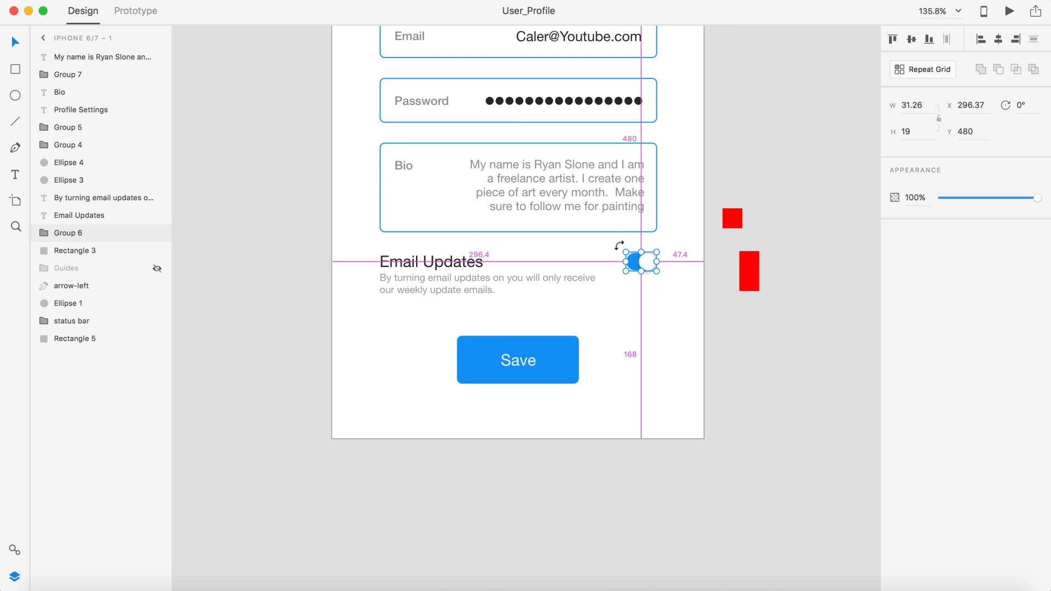
{"action": "left_click_drag", "start_coordinate": [623, 248], "coordinate": [618, 244]}
{"action": "key", "text": "super+z"}
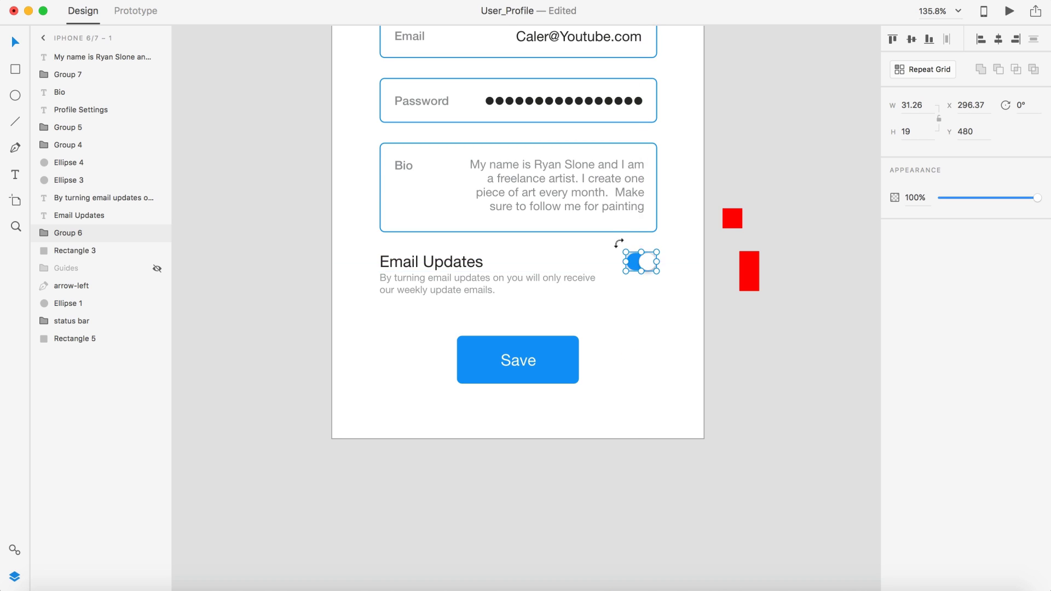
{"action": "scroll", "coordinate": [646, 263], "scroll_direction": "up", "scroll_amount": 5}
{"action": "left_click_drag", "start_coordinate": [579, 229], "coordinate": [566, 223]}
{"action": "left_click_drag", "start_coordinate": [638, 257], "coordinate": [632, 258]}
{"action": "key", "text": "super+minus"}
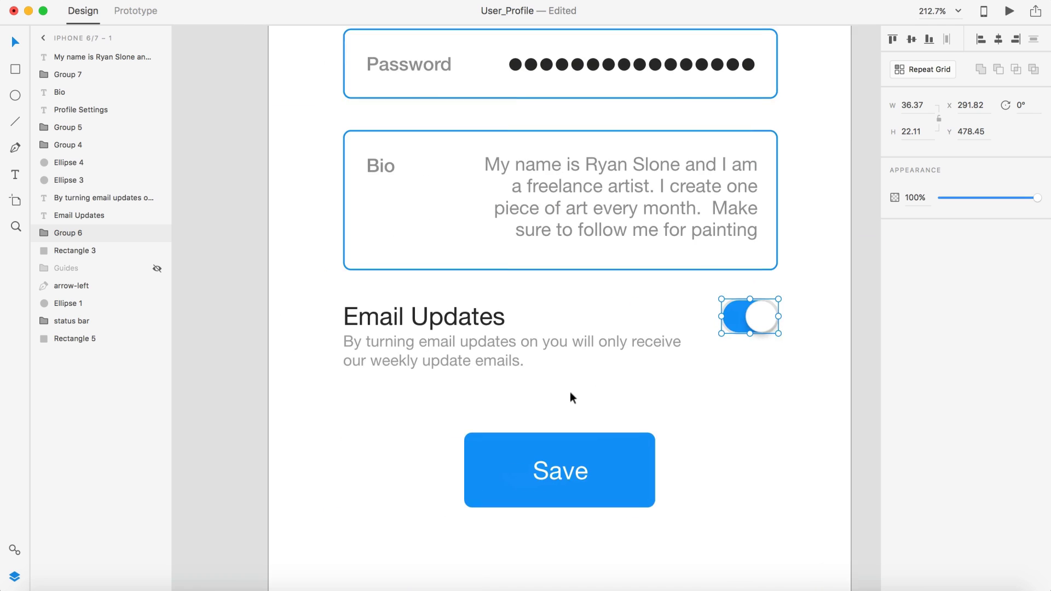
{"action": "left_click", "coordinate": [505, 306], "text": "shift"}
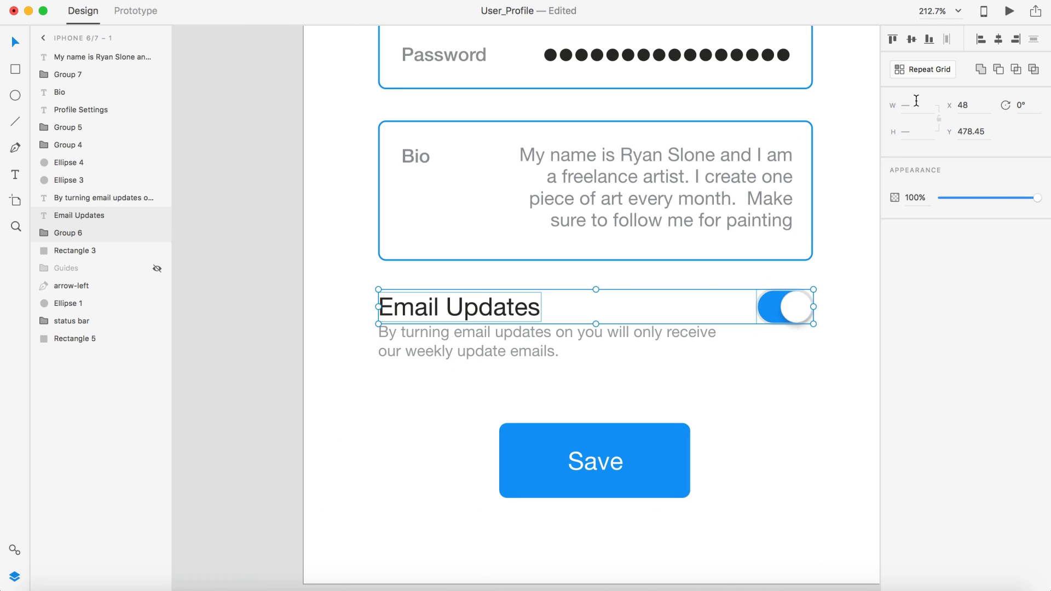
{"action": "left_click", "coordinate": [911, 38]}
{"action": "key", "text": "super+minus"}
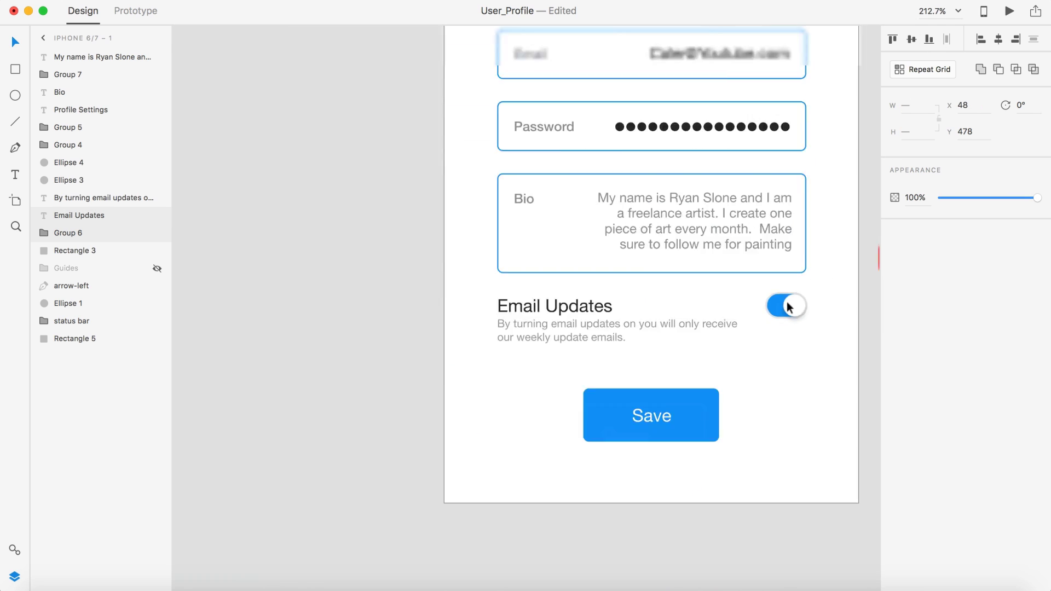
{"action": "left_click", "coordinate": [777, 372]}
{"action": "scroll", "coordinate": [647, 315], "scroll_direction": "up", "scroll_amount": 5}
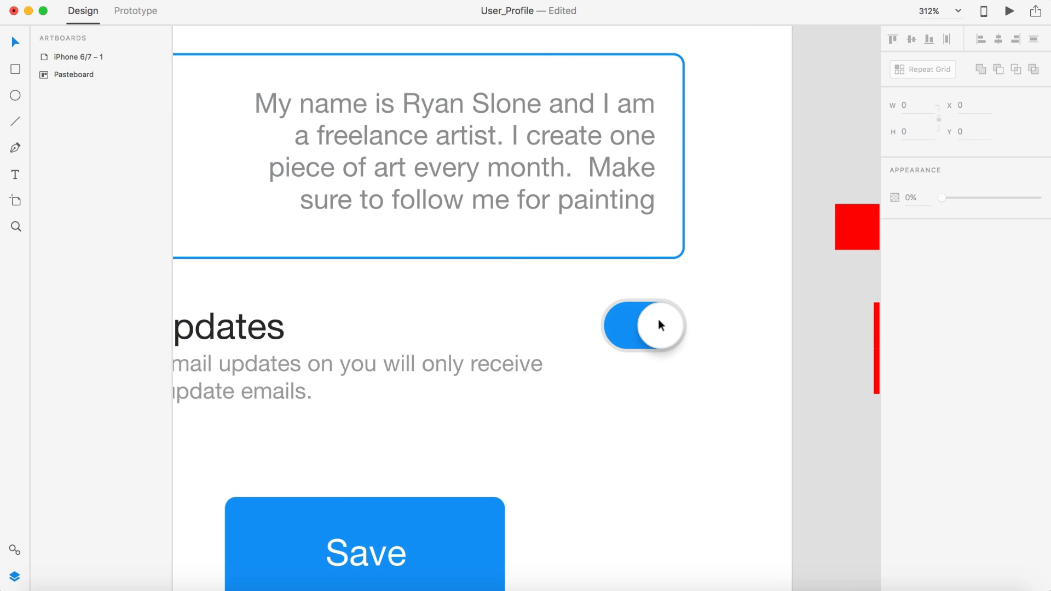
{"action": "left_click_drag", "start_coordinate": [658, 323], "coordinate": [657, 319]}
{"action": "scroll", "coordinate": [657, 320], "scroll_direction": "down", "scroll_amount": 6}
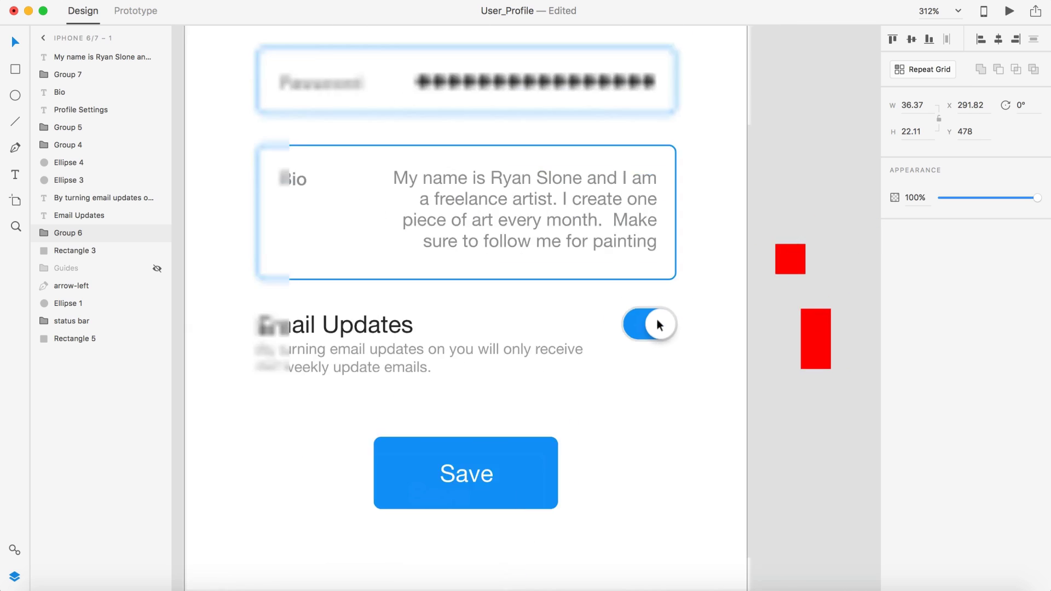
{"action": "scroll", "coordinate": [777, 386], "scroll_direction": "down", "scroll_amount": 2}
{"action": "left_click", "coordinate": [777, 386]}
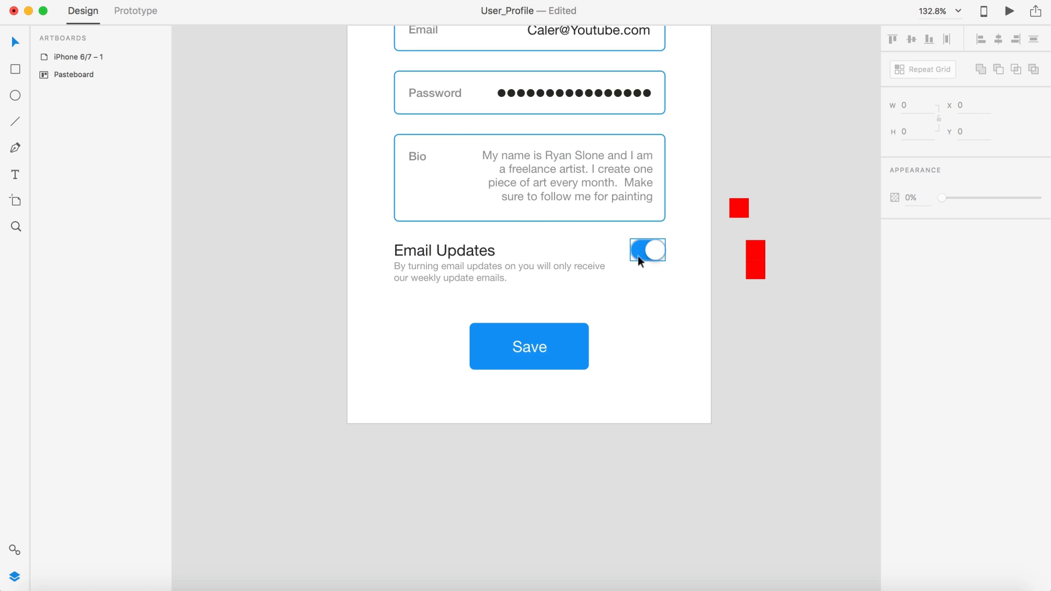
{"action": "scroll", "coordinate": [820, 369], "scroll_direction": "down", "scroll_amount": 5}
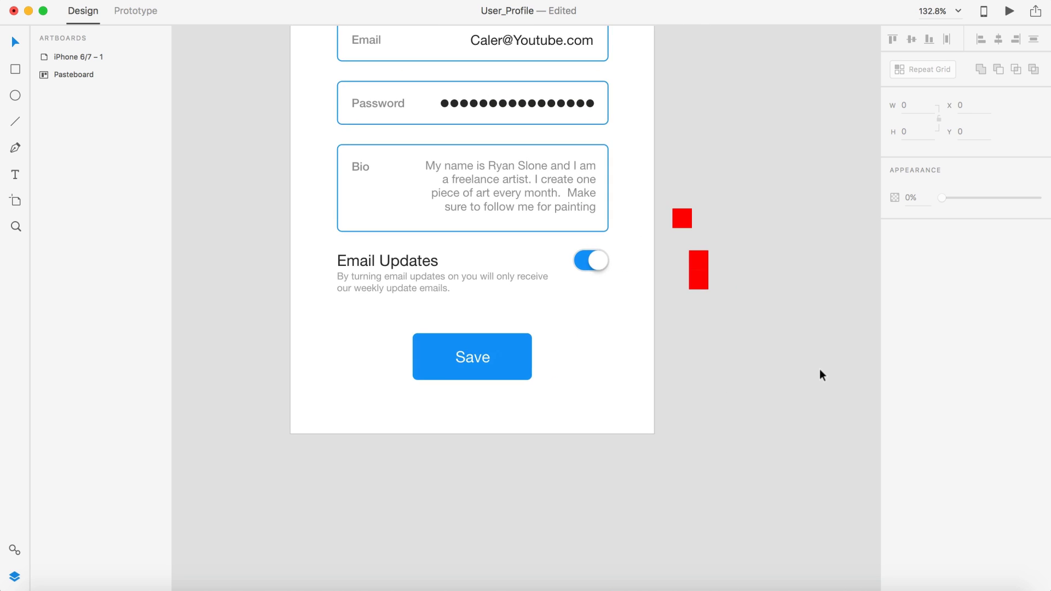
{"action": "scroll", "coordinate": [721, 362], "scroll_direction": "down", "scroll_amount": 3}
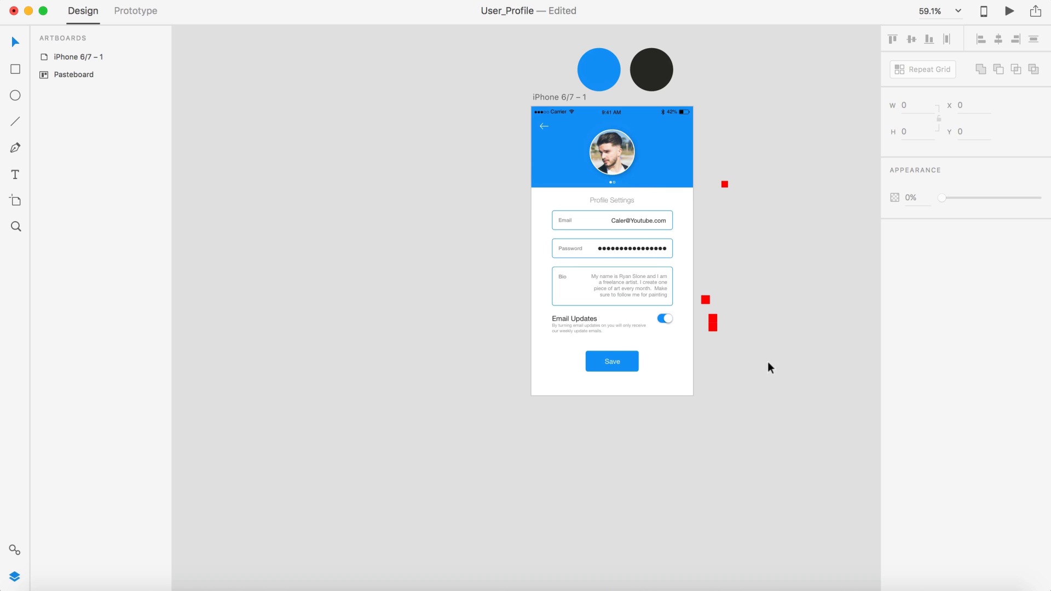
Step: Move the four red rectangles onto the pasteboard left of the artboard
{"action": "left_click_drag", "start_coordinate": [768, 361], "coordinate": [698, 125]}
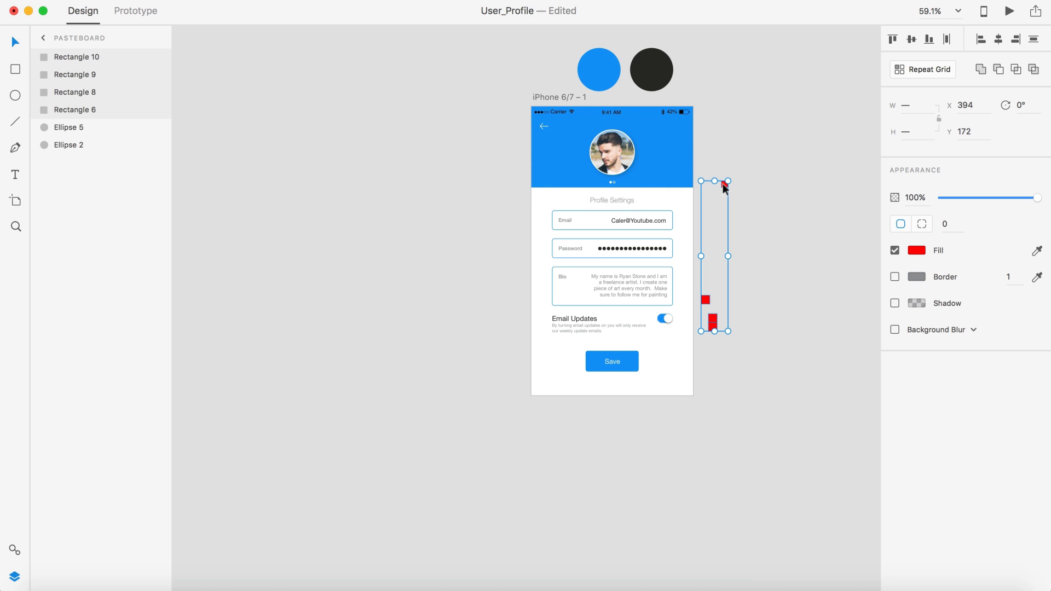
{"action": "left_click_drag", "start_coordinate": [723, 186], "coordinate": [497, 122]}
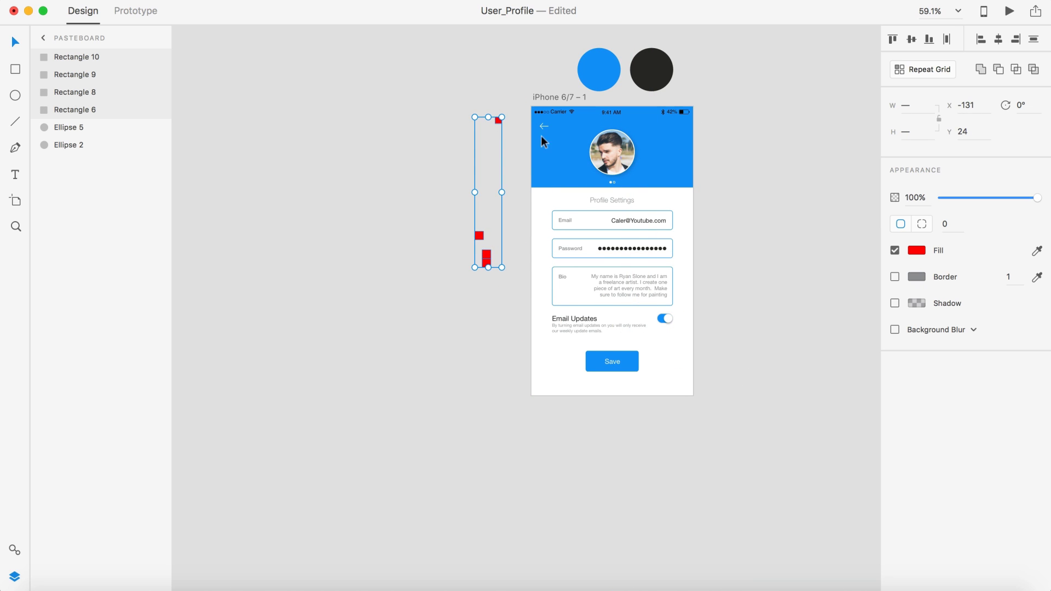
{"action": "left_click", "coordinate": [745, 203]}
{"action": "scroll", "coordinate": [746, 203], "scroll_direction": "right", "scroll_amount": 3}
Step: Rename the artboard Profile_Settings_1 and shift the two circles farther right
{"action": "left_click", "coordinate": [480, 102]}
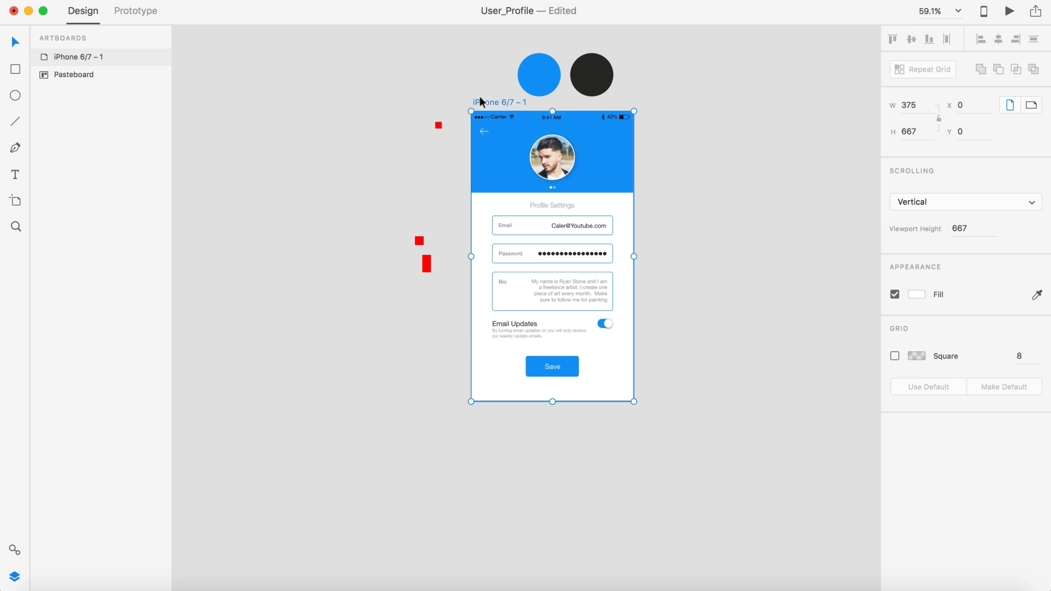
{"action": "double_click", "coordinate": [482, 102]}
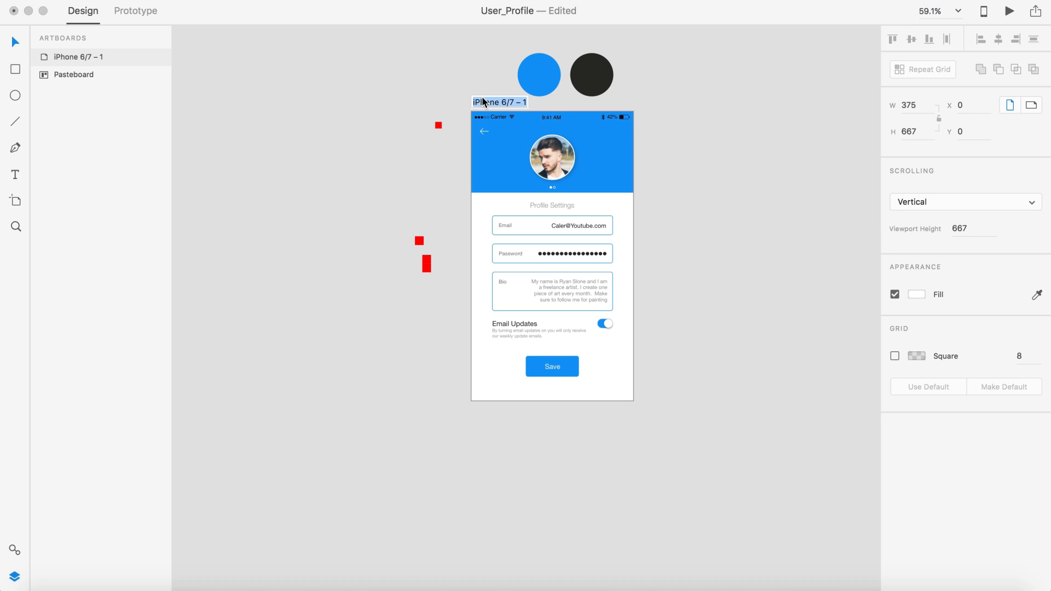
{"action": "type", "text": "Profi"}
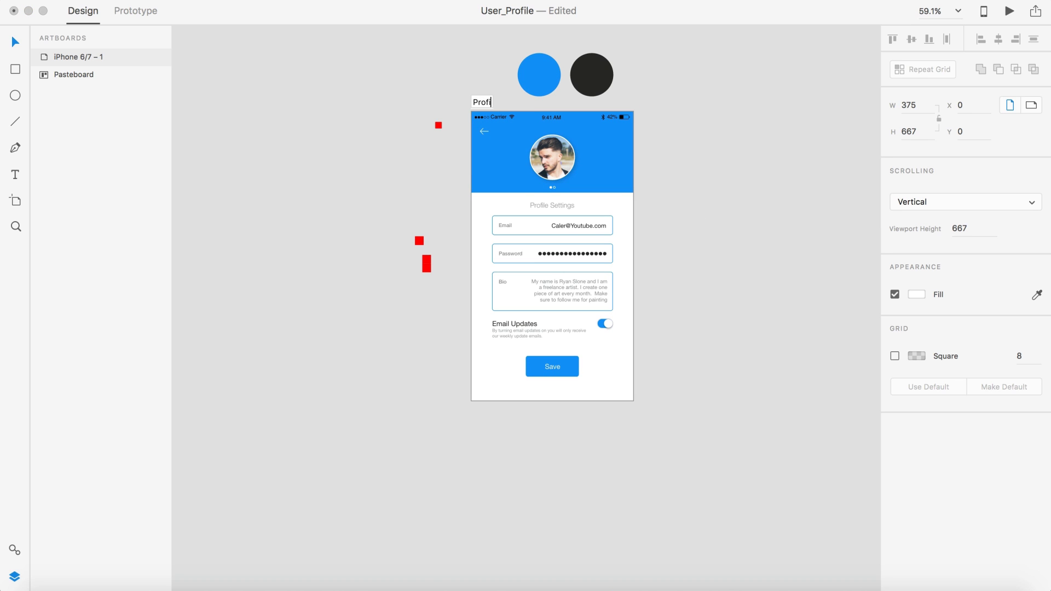
{"action": "type", "text": "le_Settings_1"}
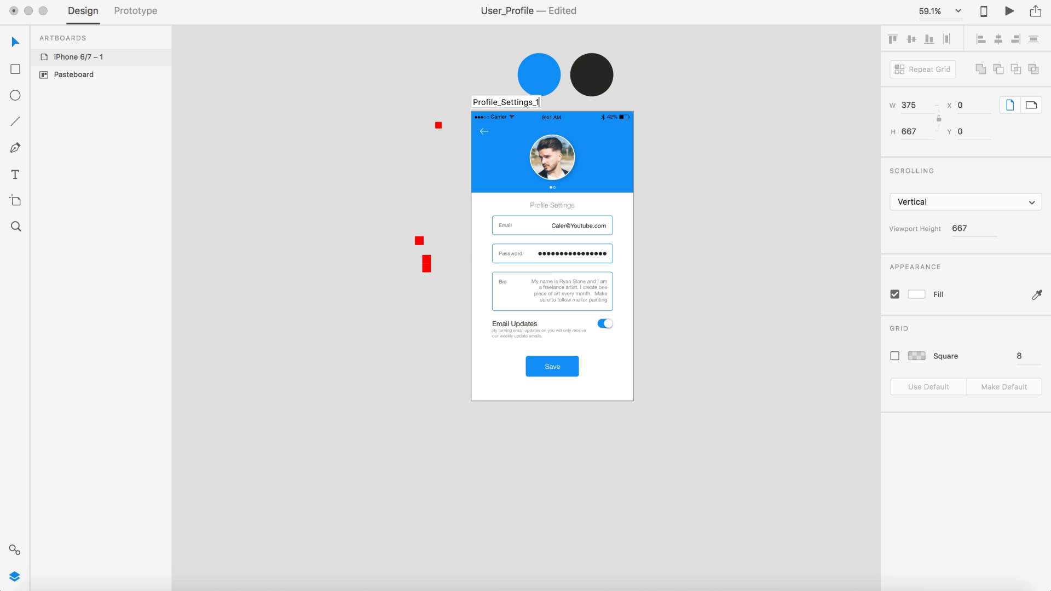
{"action": "key", "text": "Return"}
{"action": "left_click", "coordinate": [721, 157]}
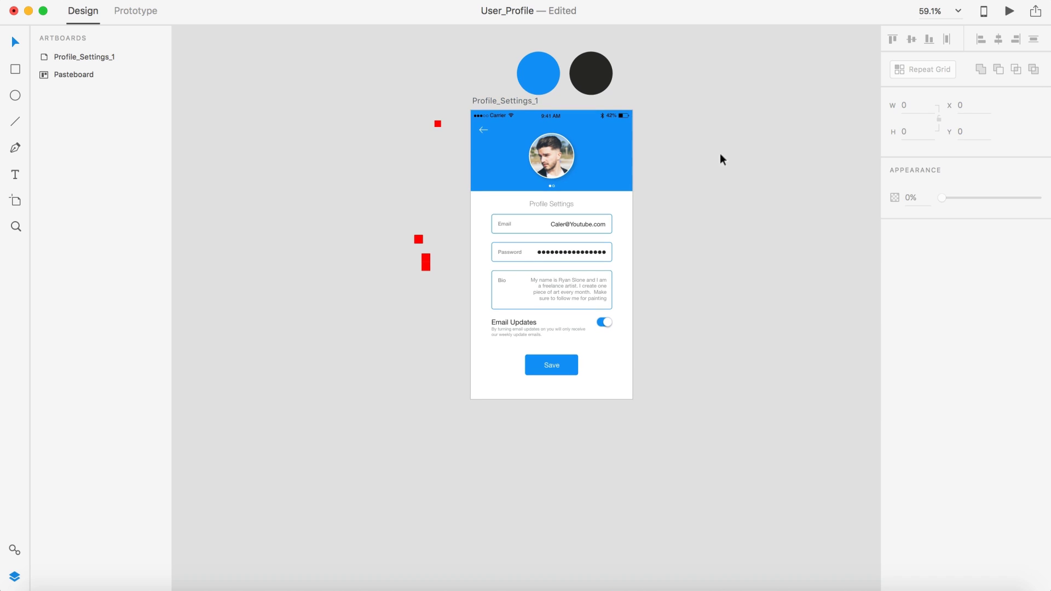
{"action": "left_click_drag", "start_coordinate": [652, 82], "coordinate": [635, 58]}
Step: Duplicate the Profile_Settings_1 artboard beside the original
{"action": "left_click", "coordinate": [701, 190]}
{"action": "scroll", "coordinate": [701, 190], "scroll_direction": "down", "scroll_amount": 2}
{"action": "scroll", "coordinate": [700, 191], "scroll_direction": "right", "scroll_amount": 2}
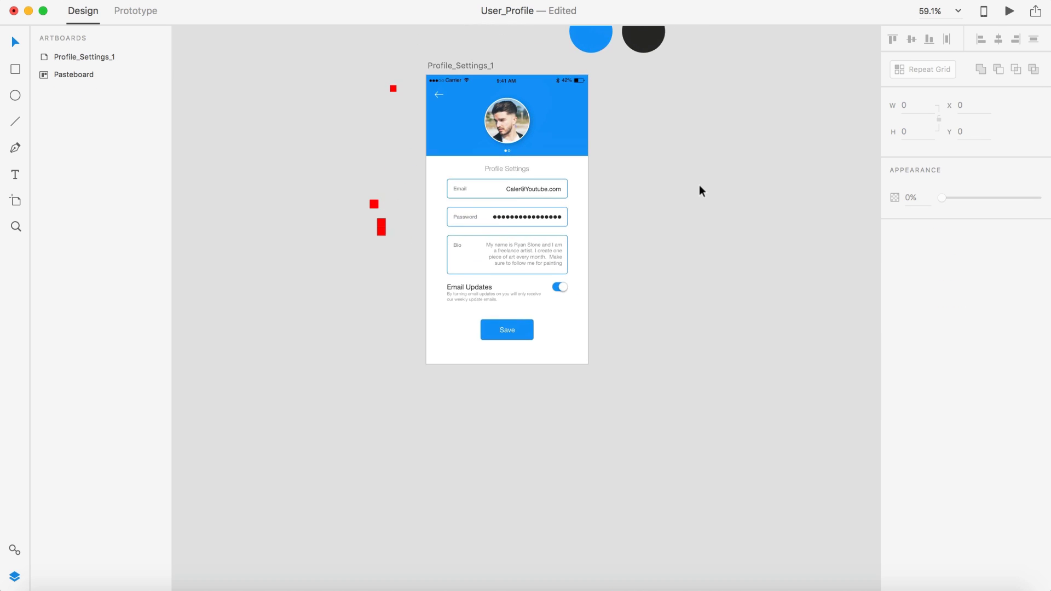
{"action": "scroll", "coordinate": [700, 186], "scroll_direction": "up", "scroll_amount": 3}
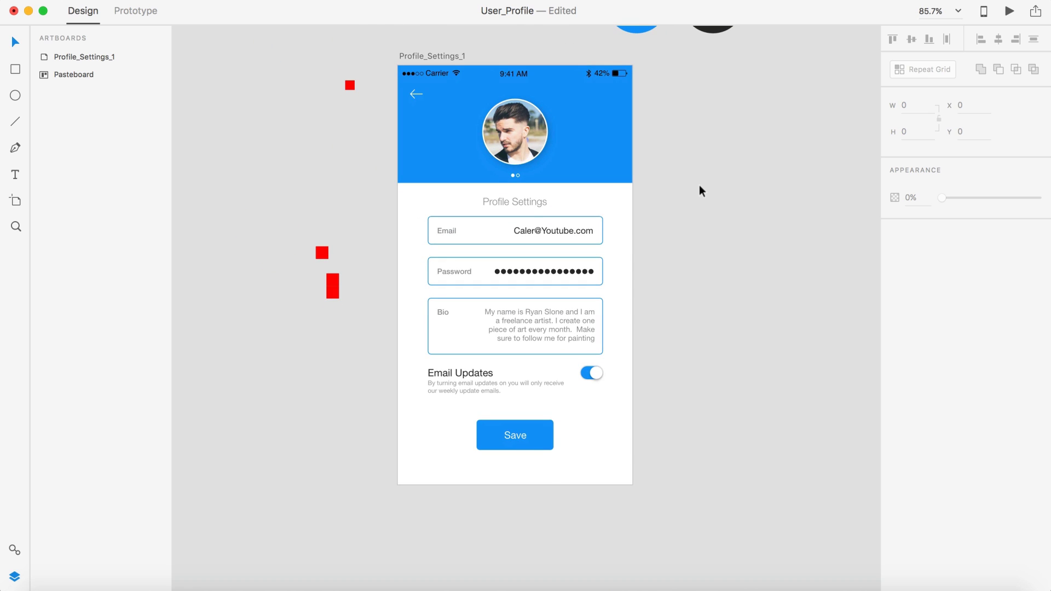
{"action": "left_click", "coordinate": [444, 57]}
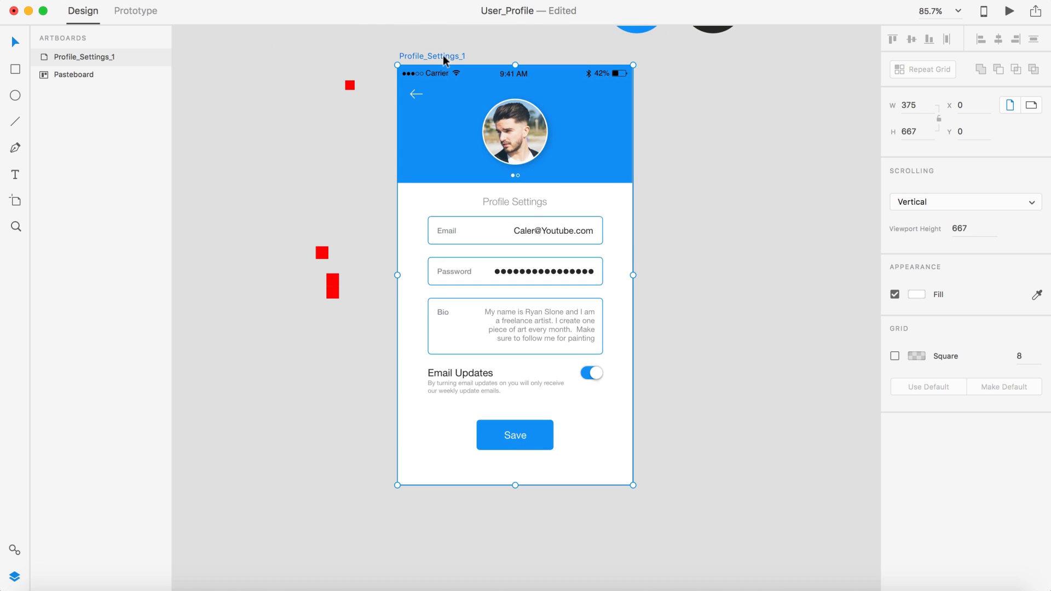
{"action": "key", "text": "super+d"}
Step: On the copy, remove the first page dot's fill so the second dot appears active
{"action": "scroll", "coordinate": [593, 114], "scroll_direction": "right", "scroll_amount": 5}
{"action": "scroll", "coordinate": [594, 114], "scroll_direction": "down", "scroll_amount": 2}
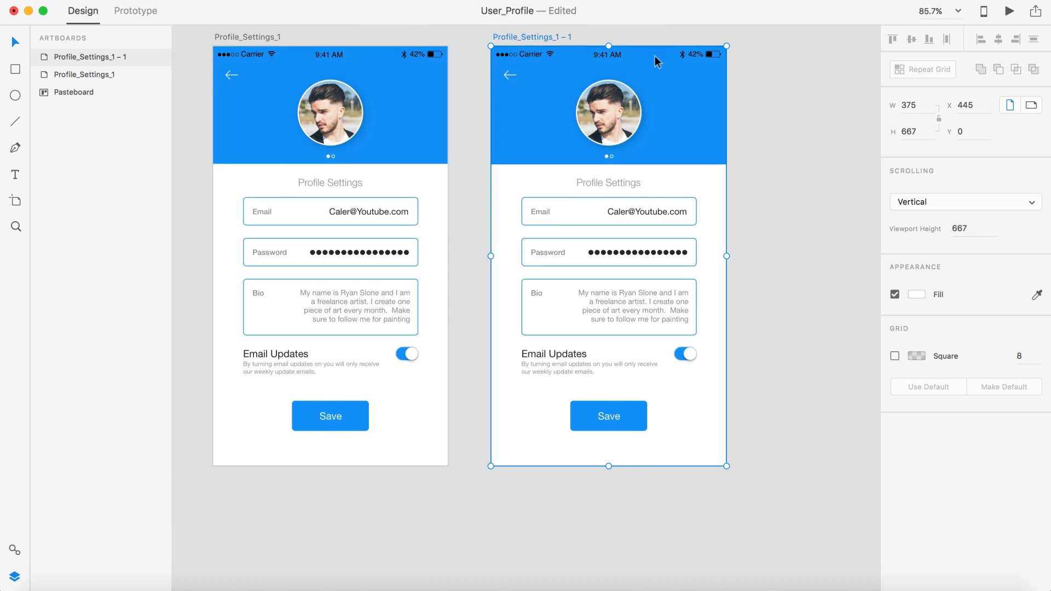
{"action": "scroll", "coordinate": [611, 137], "scroll_direction": "up", "scroll_amount": 5}
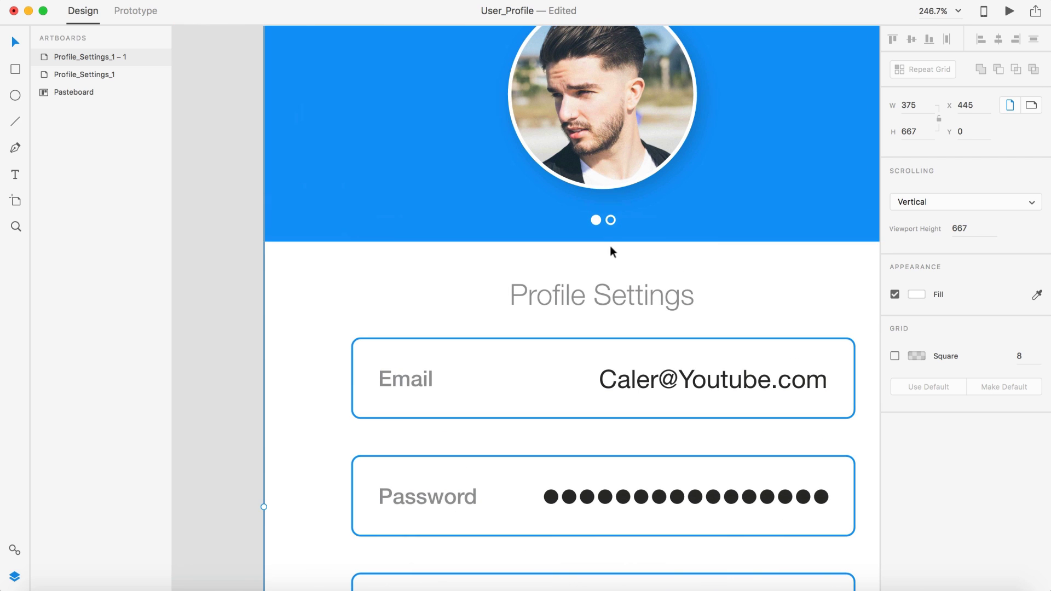
{"action": "left_click", "coordinate": [611, 221]}
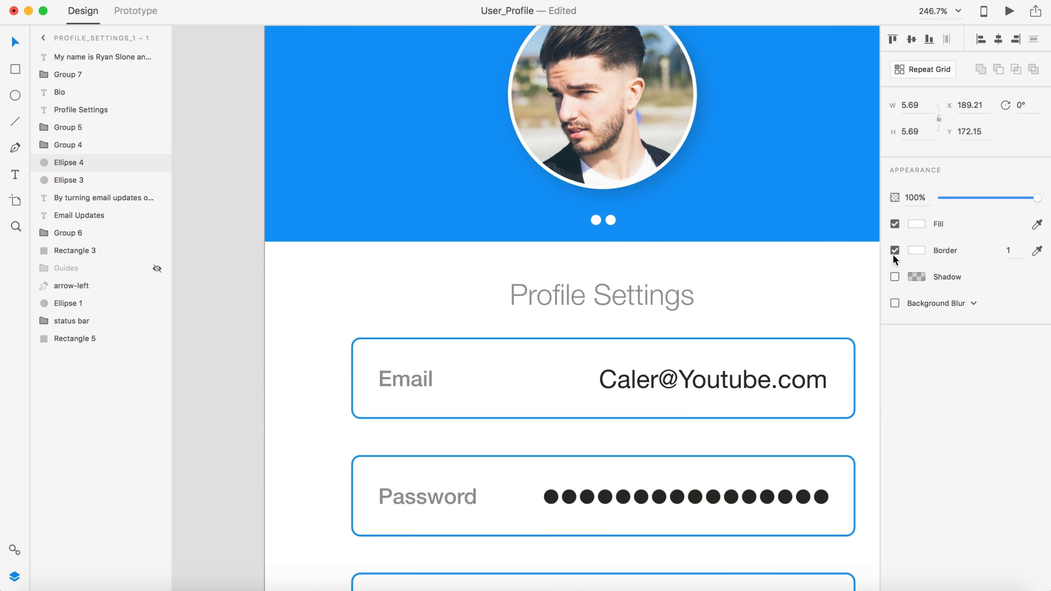
{"action": "left_click", "coordinate": [595, 220]}
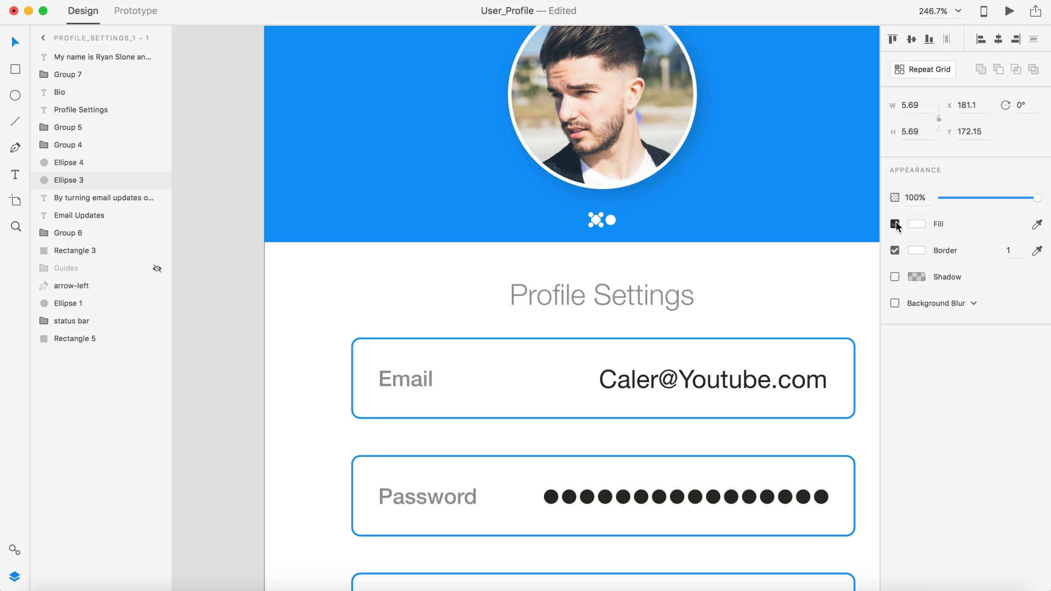
{"action": "left_click", "coordinate": [895, 224]}
{"action": "scroll", "coordinate": [629, 215], "scroll_direction": "down", "scroll_amount": 5}
{"action": "left_click", "coordinate": [469, 192]}
Step: Delete and restore the avatar photo, then select the avatar on the second artboard
{"action": "left_click", "coordinate": [627, 174]}
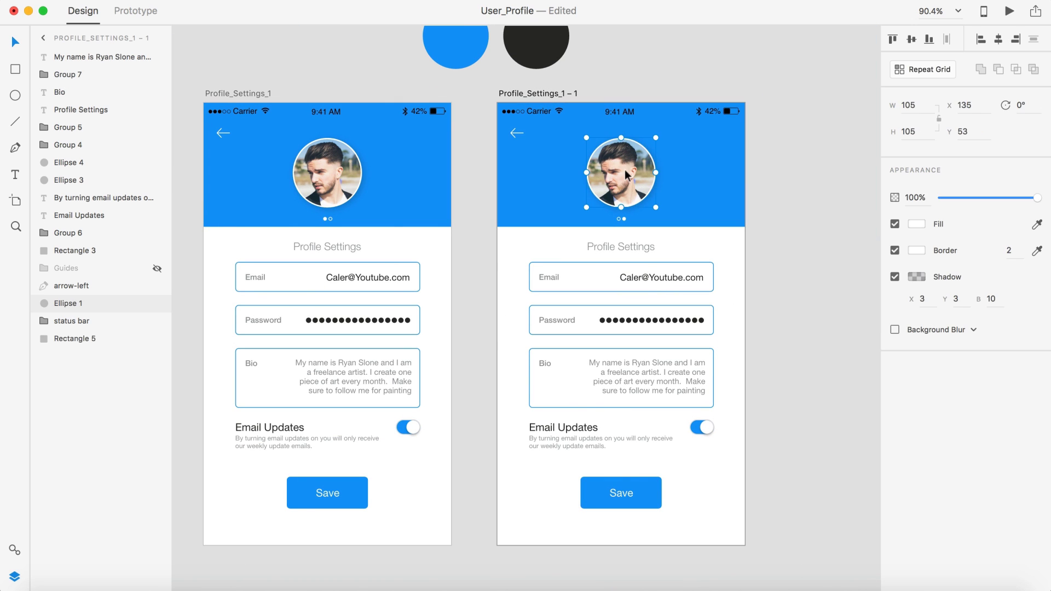
{"action": "key", "text": "Delete"}
{"action": "key", "text": "super+z"}
{"action": "left_click", "coordinate": [791, 183]}
{"action": "scroll", "coordinate": [790, 183], "scroll_direction": "down", "scroll_amount": 2}
{"action": "scroll", "coordinate": [791, 183], "scroll_direction": "right", "scroll_amount": 1}
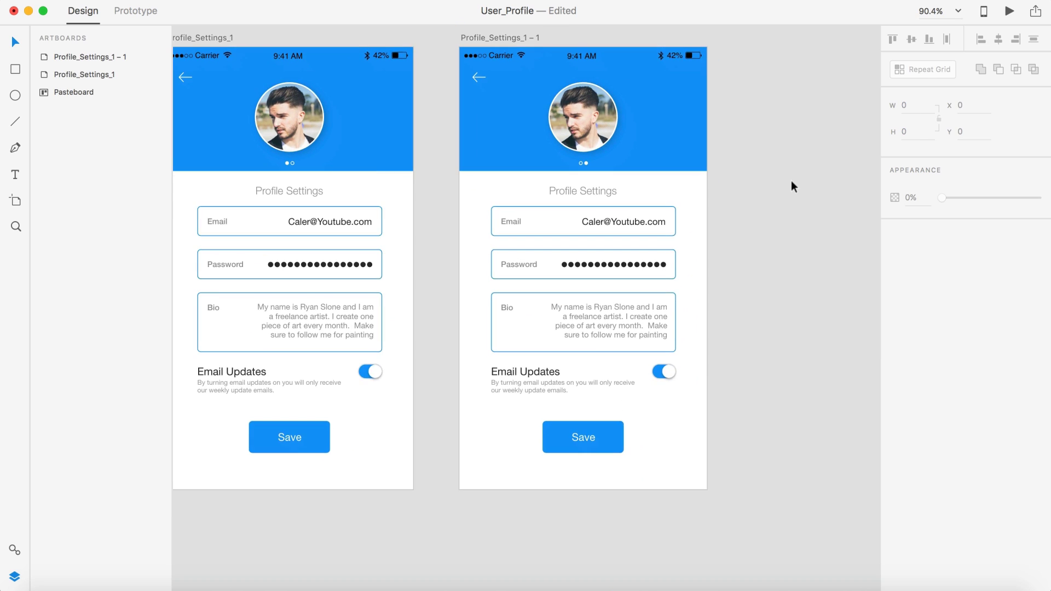
{"action": "scroll", "coordinate": [792, 182], "scroll_direction": "up", "scroll_amount": 2}
{"action": "scroll", "coordinate": [792, 182], "scroll_direction": "left", "scroll_amount": 1}
{"action": "scroll", "coordinate": [790, 180], "scroll_direction": "left", "scroll_amount": 1}
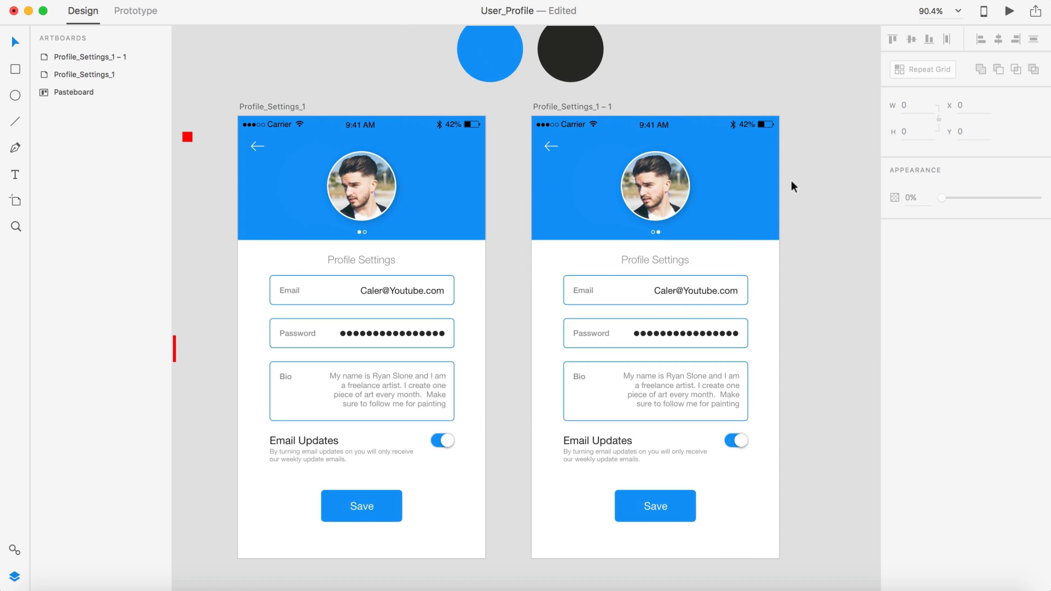
{"action": "left_click", "coordinate": [675, 176]}
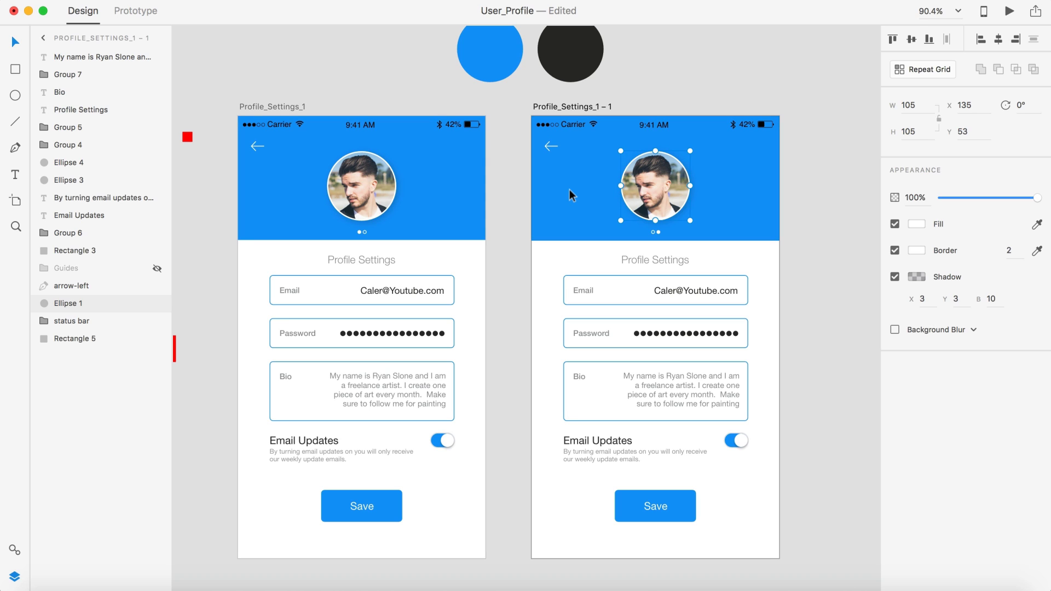
Step: Draw a 105-wide rectangle beside the avatar and nudge it left against it
{"action": "left_click", "coordinate": [16, 69]}
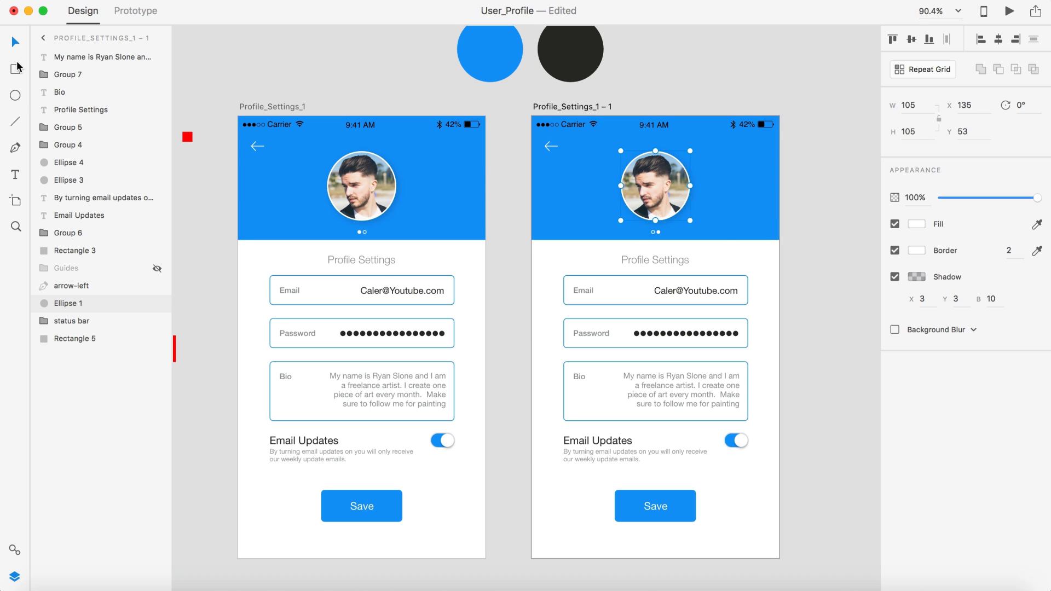
{"action": "left_click_drag", "start_coordinate": [699, 221], "coordinate": [743, 151]}
{"action": "left_click", "coordinate": [906, 105]}
{"action": "type", "text": "1"}
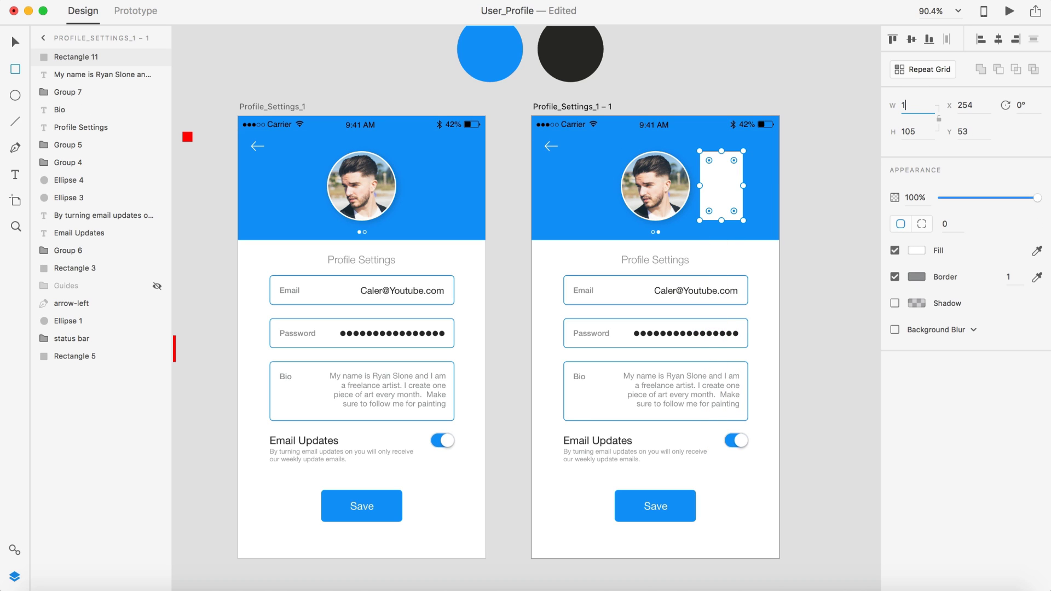
{"action": "type", "text": "05"}
{"action": "key", "text": "Return"}
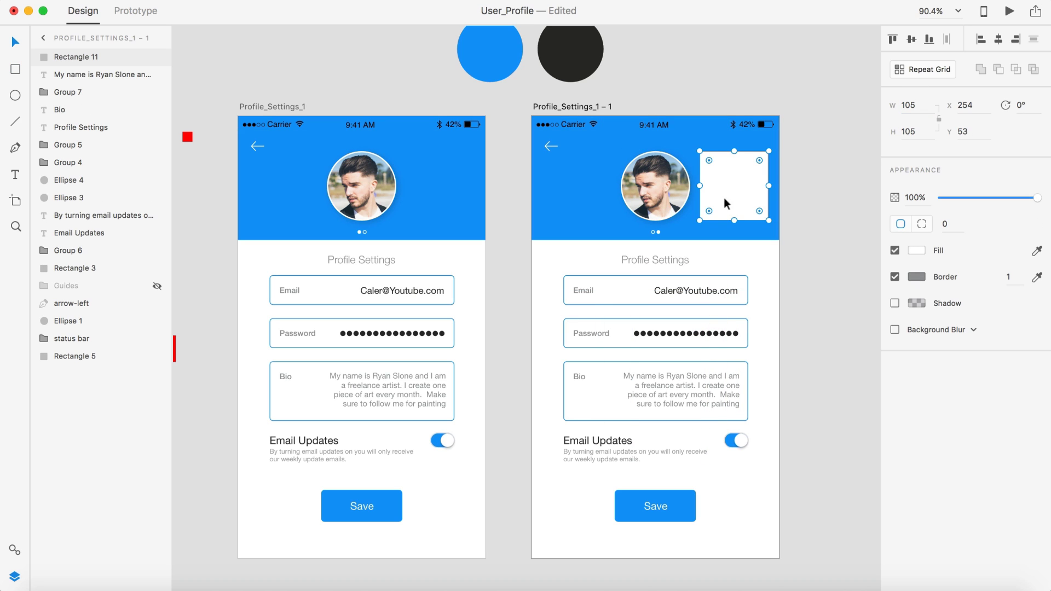
{"action": "left_click_drag", "start_coordinate": [744, 190], "coordinate": [737, 189]}
Step: Delete the avatar photo from the second artboard's header
{"action": "left_click", "coordinate": [636, 179]}
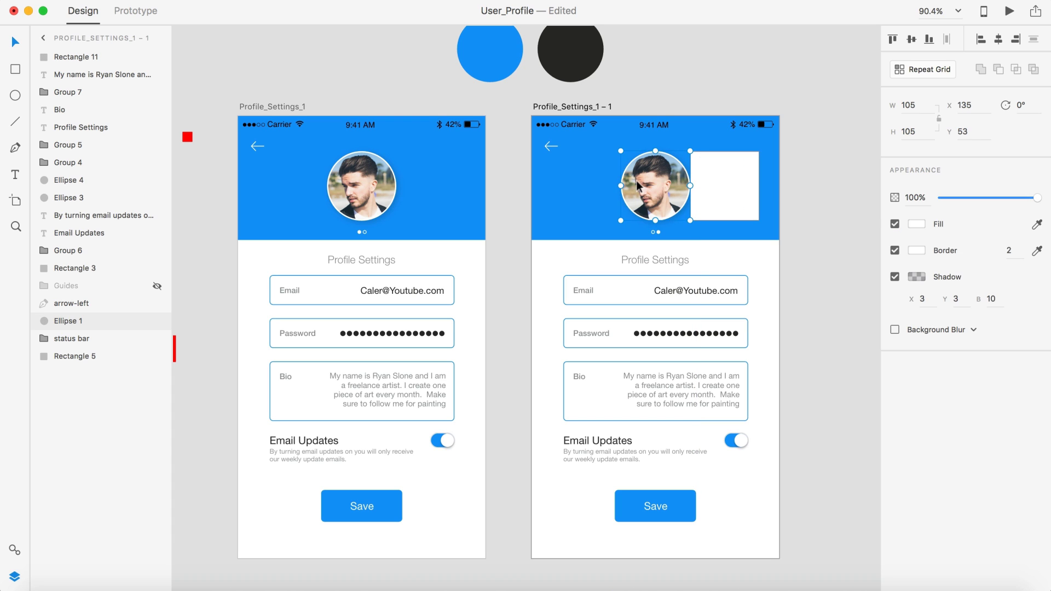
{"action": "key", "text": "Delete"}
{"action": "scroll", "coordinate": [636, 179], "scroll_direction": "right", "scroll_amount": 3}
{"action": "scroll", "coordinate": [636, 155], "scroll_direction": "up", "scroll_amount": 5}
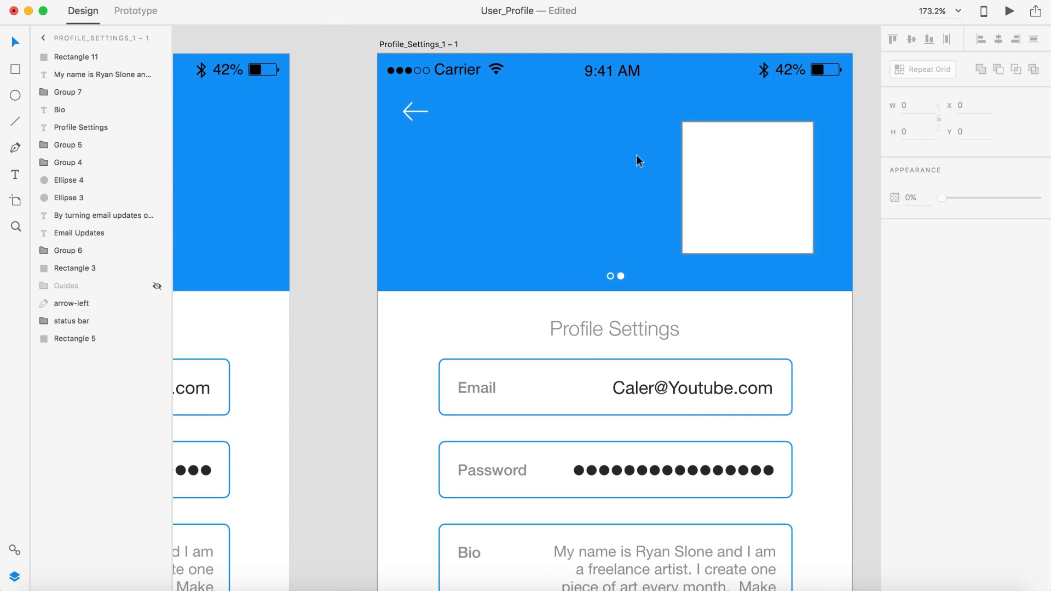
{"action": "scroll", "coordinate": [636, 155], "scroll_direction": "right", "scroll_amount": 2}
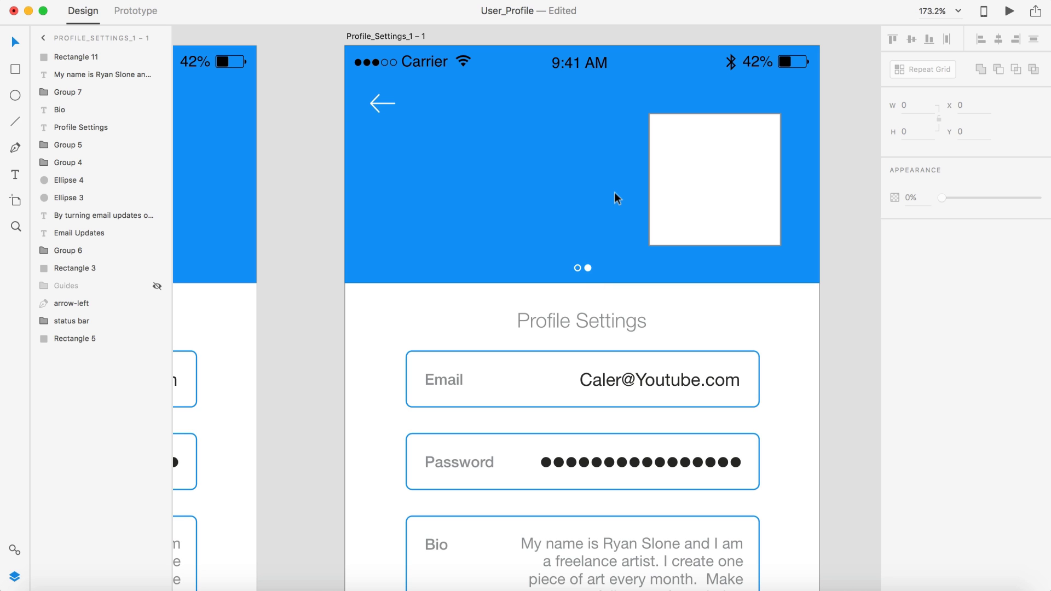
{"action": "scroll", "coordinate": [614, 192], "scroll_direction": "down", "scroll_amount": 5}
{"action": "scroll", "coordinate": [614, 192], "scroll_direction": "left", "scroll_amount": 2}
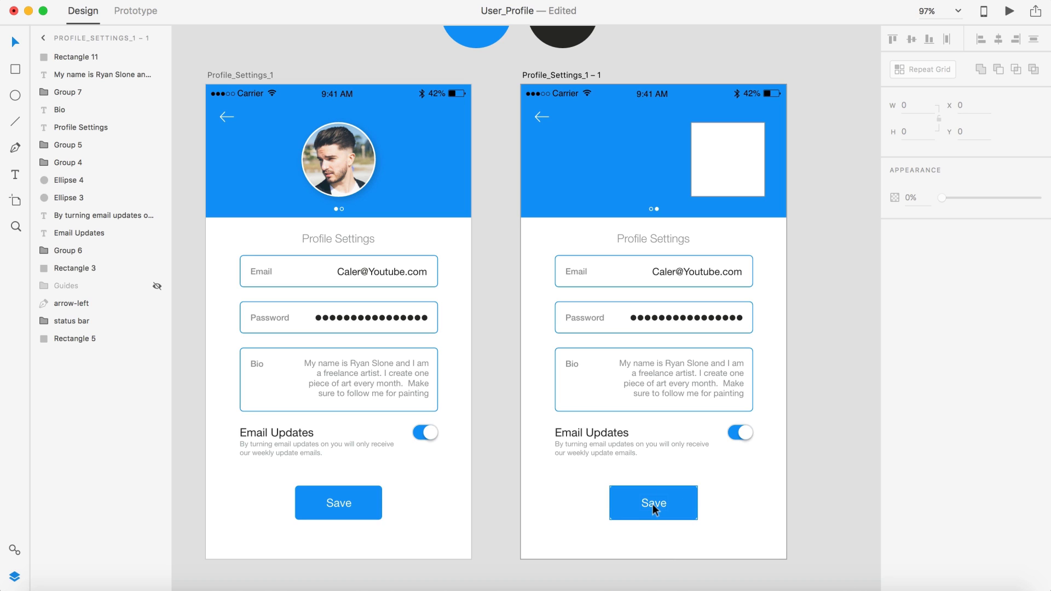
{"action": "scroll", "coordinate": [664, 99], "scroll_direction": "right", "scroll_amount": 2}
{"action": "scroll", "coordinate": [664, 100], "scroll_direction": "down", "scroll_amount": 1}
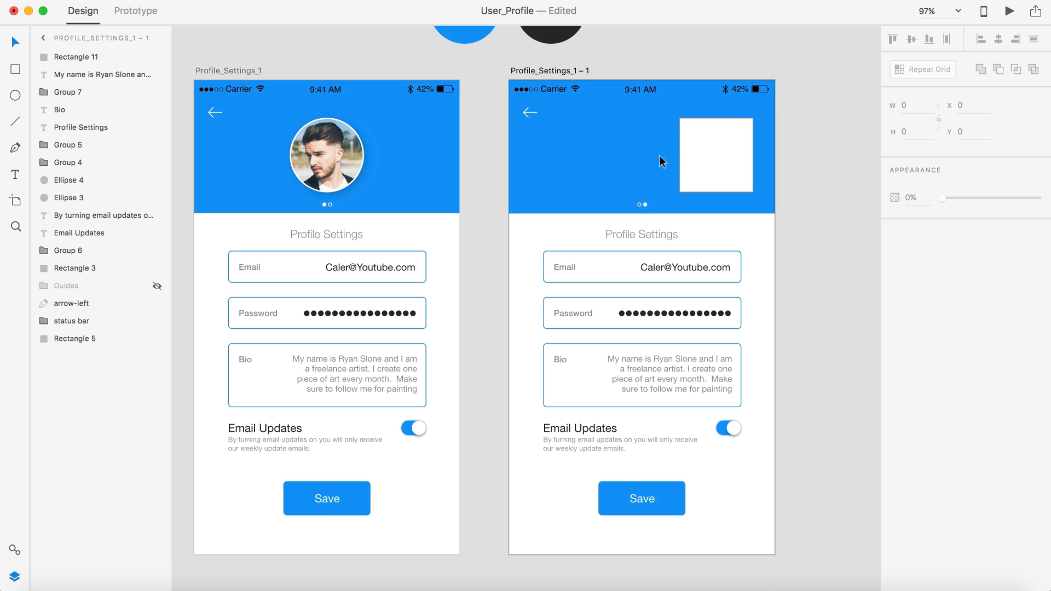
{"action": "scroll", "coordinate": [638, 167], "scroll_direction": "up", "scroll_amount": 5}
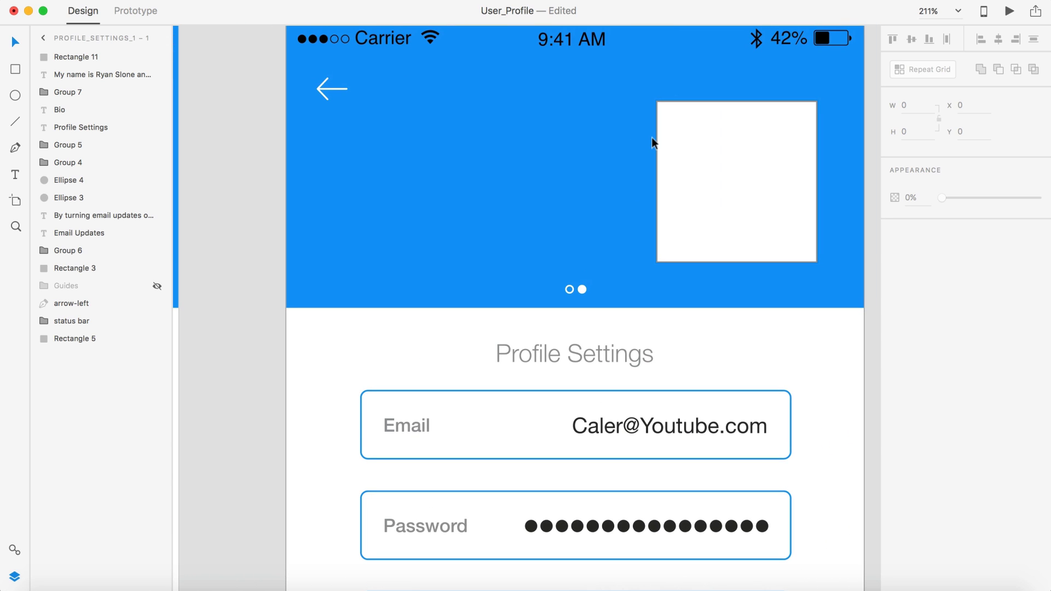
{"action": "scroll", "coordinate": [547, 172], "scroll_direction": "right", "scroll_amount": 2}
{"action": "scroll", "coordinate": [547, 172], "scroll_direction": "up", "scroll_amount": 1}
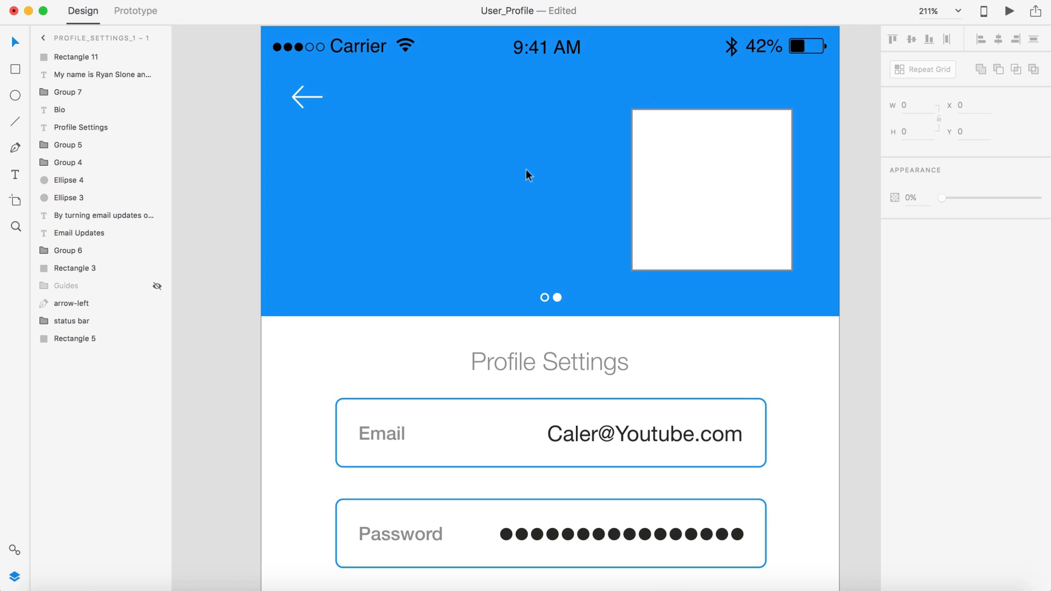
Step: Add the text 'Privacy | Terms' in the blue header
{"action": "key", "text": "t"}
{"action": "left_click", "coordinate": [497, 165]}
{"action": "type", "text": "Pr"}
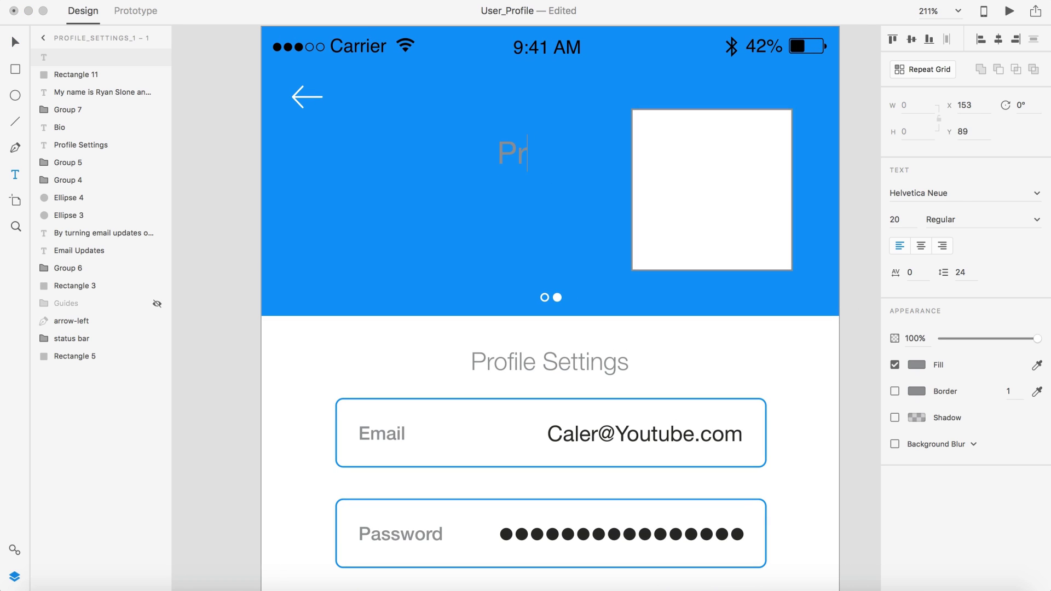
{"action": "type", "text": "ivacy | Terms"}
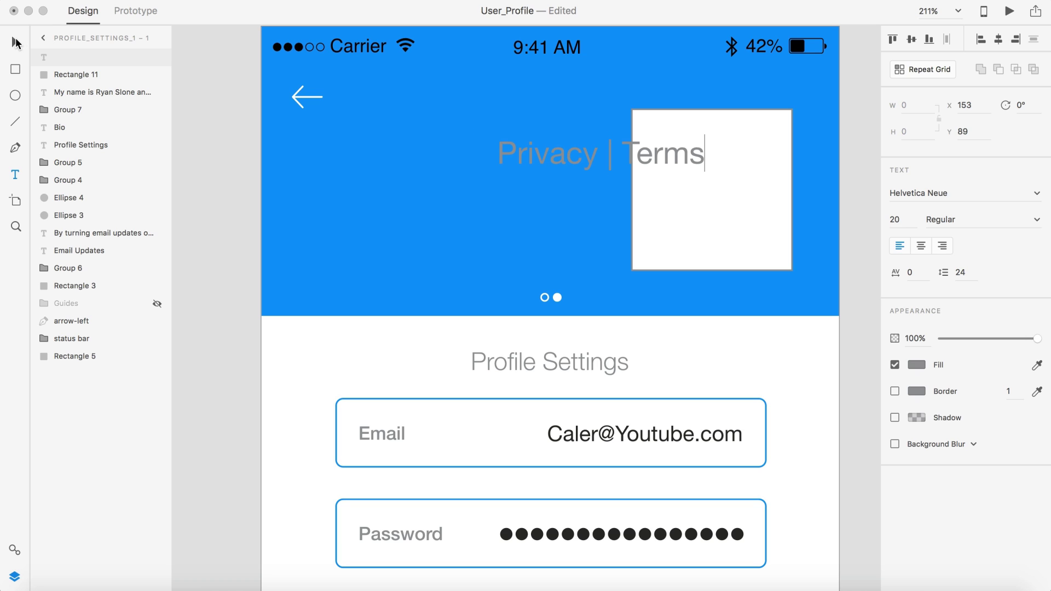
{"action": "key", "text": "Escape"}
{"action": "left_click_drag", "start_coordinate": [659, 156], "coordinate": [611, 156]}
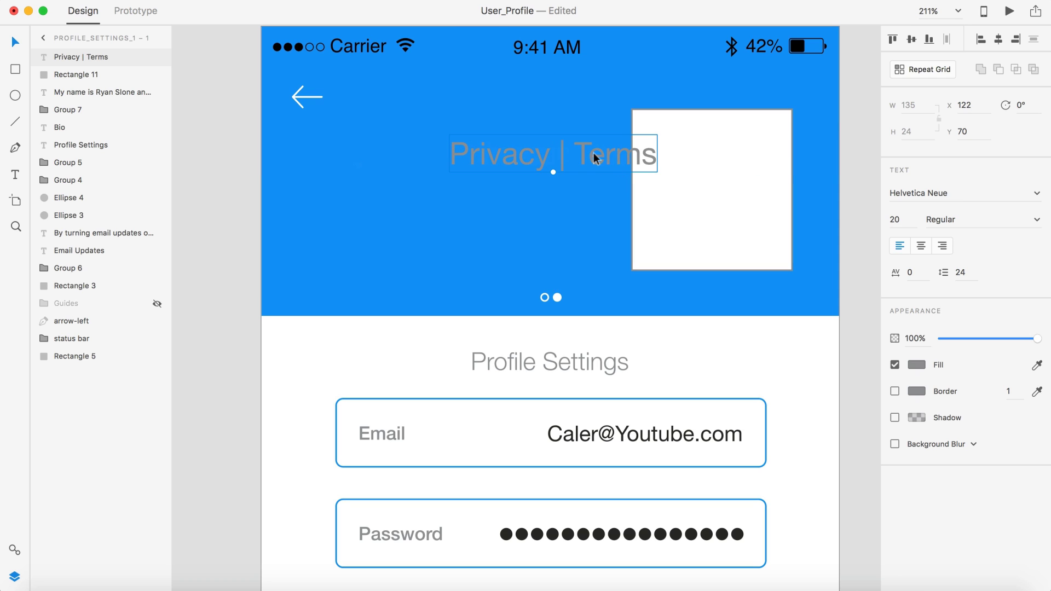
Step: Make the Privacy | Terms text white at 12 pt
{"action": "left_click", "coordinate": [906, 218]}
{"action": "type", "text": "16"}
{"action": "key", "text": "Return"}
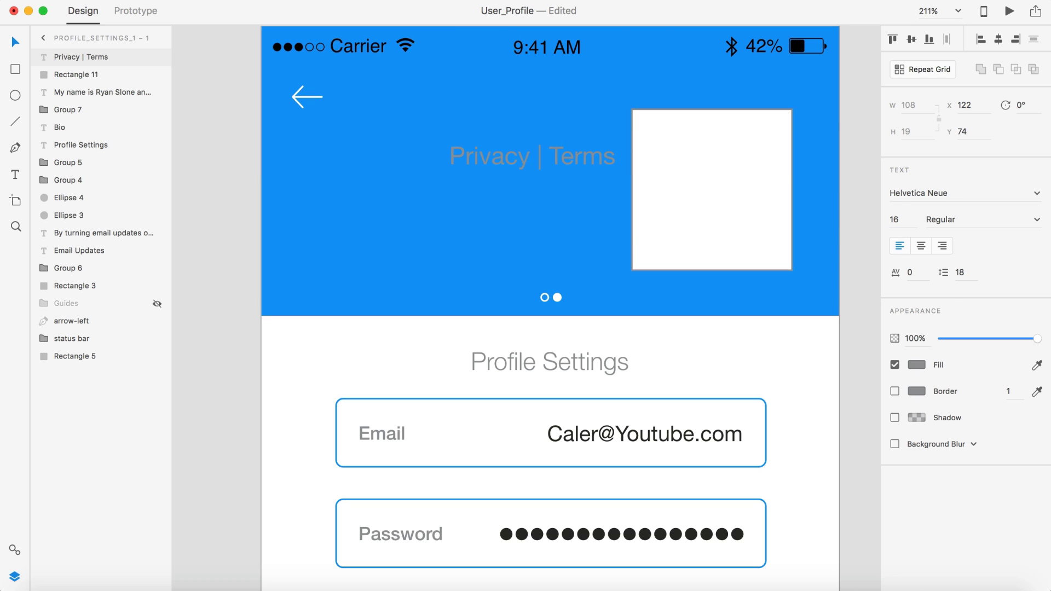
{"action": "left_click", "coordinate": [916, 364]}
{"action": "left_click_drag", "start_coordinate": [829, 333], "coordinate": [716, 231]}
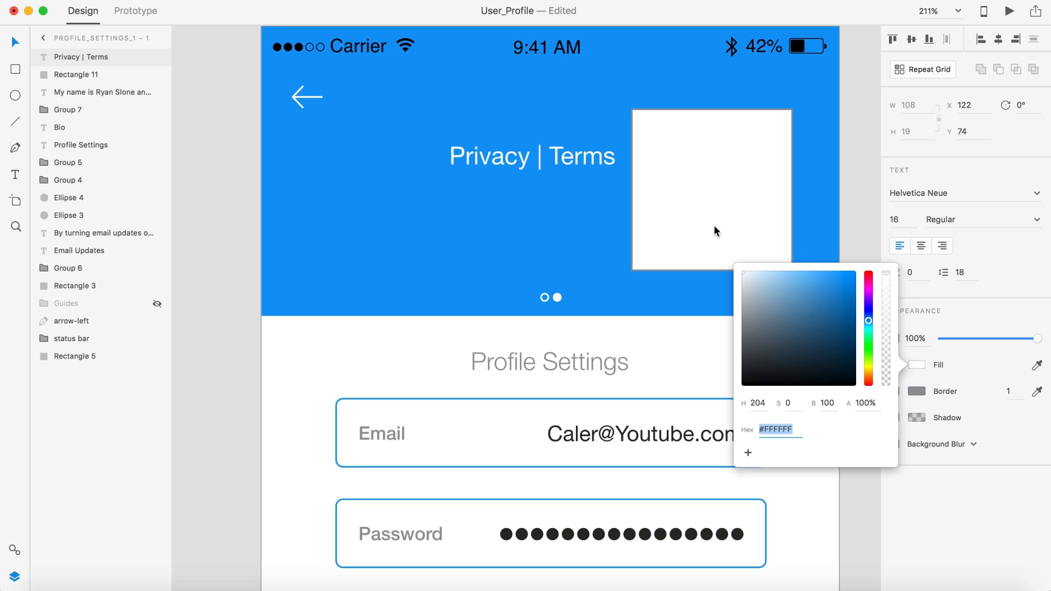
{"action": "left_click", "coordinate": [905, 218]}
{"action": "type", "text": "12"}
{"action": "key", "text": "Return"}
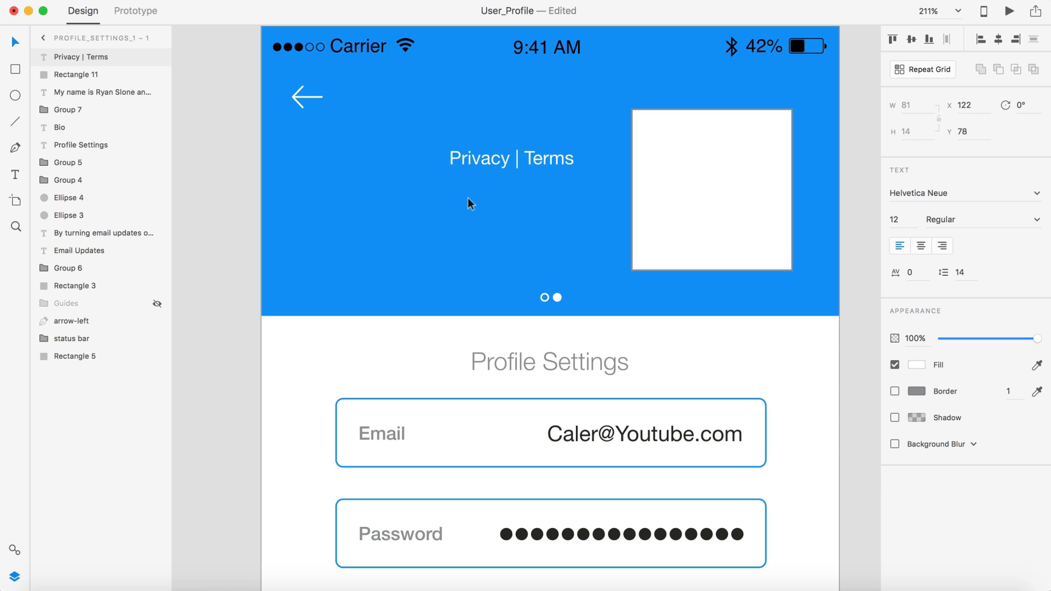
Step: Move Privacy | Terms up near the header top and centre it horizontally
{"action": "left_click_drag", "start_coordinate": [538, 158], "coordinate": [576, 116]}
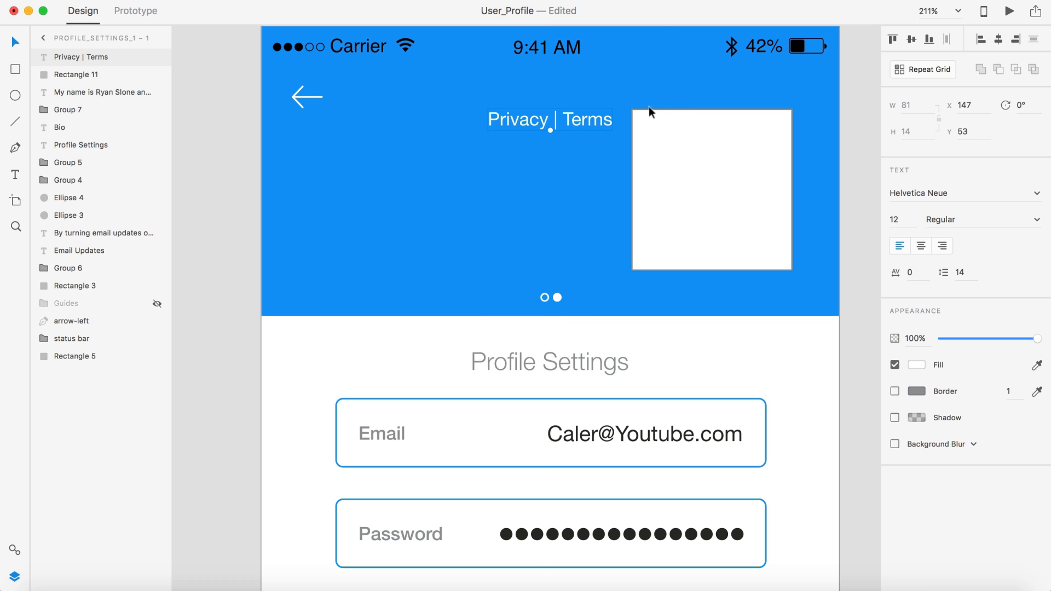
{"action": "scroll", "coordinate": [538, 149], "scroll_direction": "left", "scroll_amount": 10}
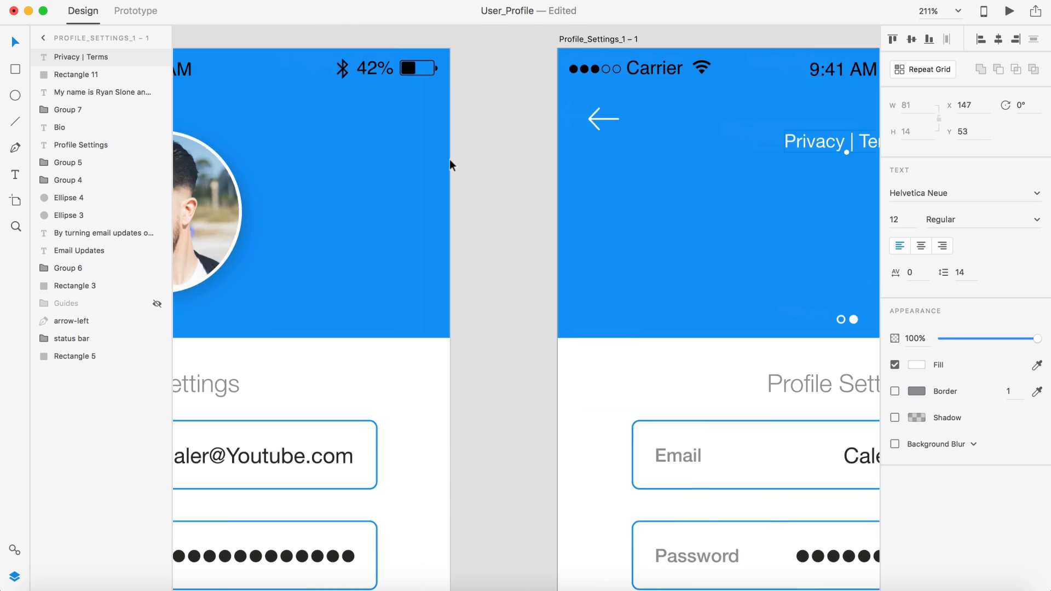
{"action": "scroll", "coordinate": [507, 180], "scroll_direction": "right", "scroll_amount": 10}
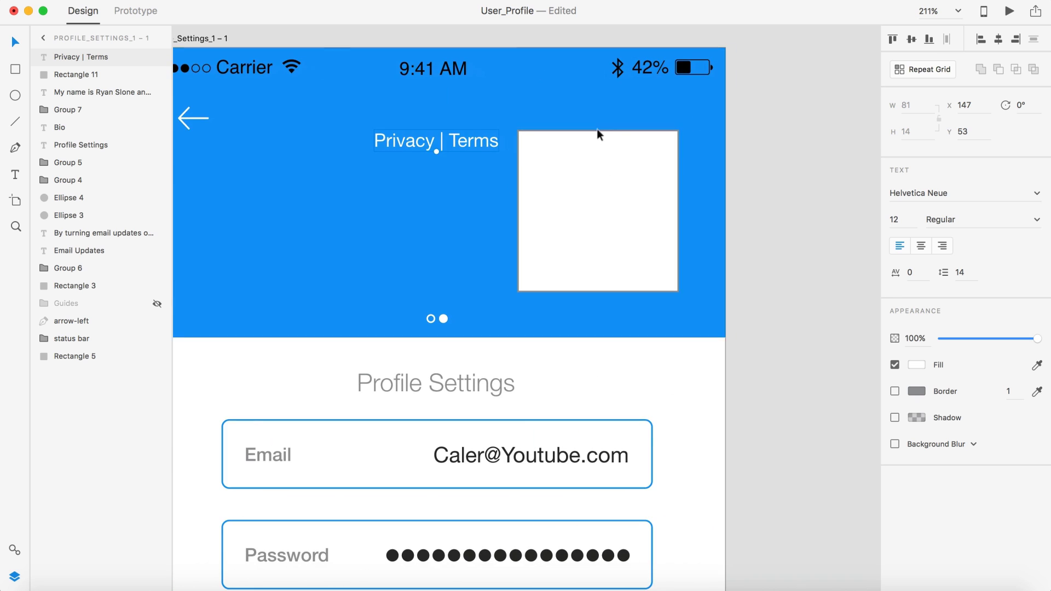
{"action": "scroll", "coordinate": [559, 205], "scroll_direction": "left", "scroll_amount": 1}
{"action": "left_click_drag", "start_coordinate": [474, 141], "coordinate": [474, 142]}
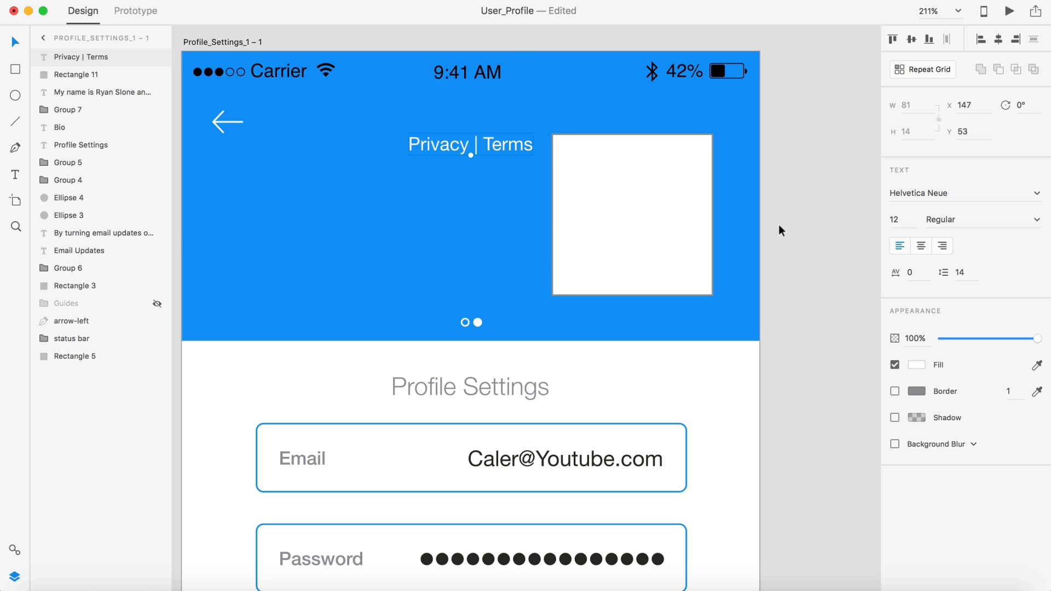
{"action": "left_click", "coordinate": [778, 225]}
{"action": "scroll", "coordinate": [778, 226], "scroll_direction": "down", "scroll_amount": 3}
{"action": "scroll", "coordinate": [778, 227], "scroll_direction": "up", "scroll_amount": 3}
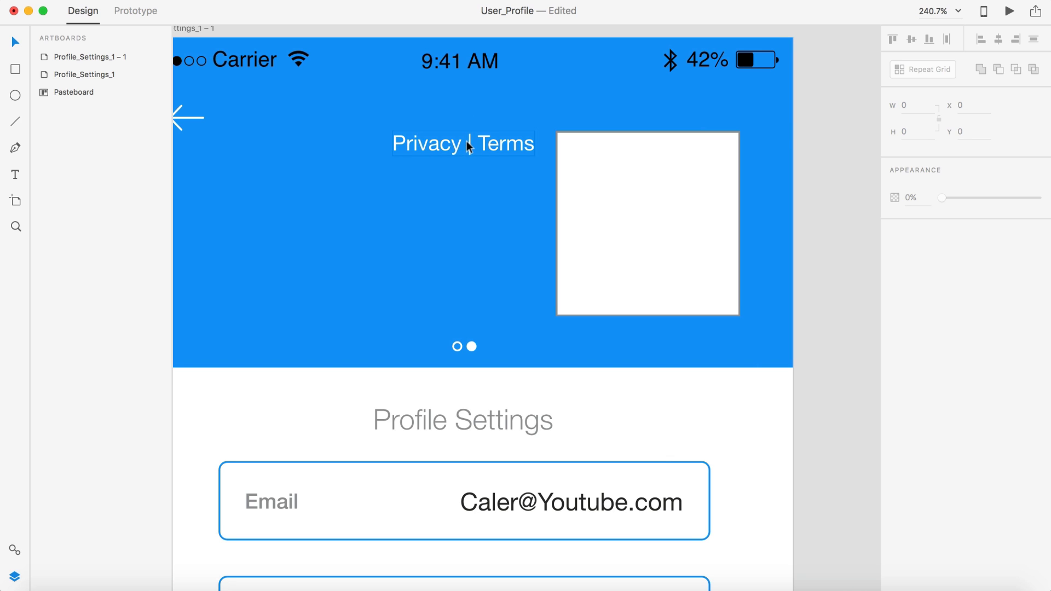
Step: Add a separate white 10 pt '|' divider text below Privacy | Terms
{"action": "key", "text": "t"}
{"action": "left_click", "coordinate": [441, 200]}
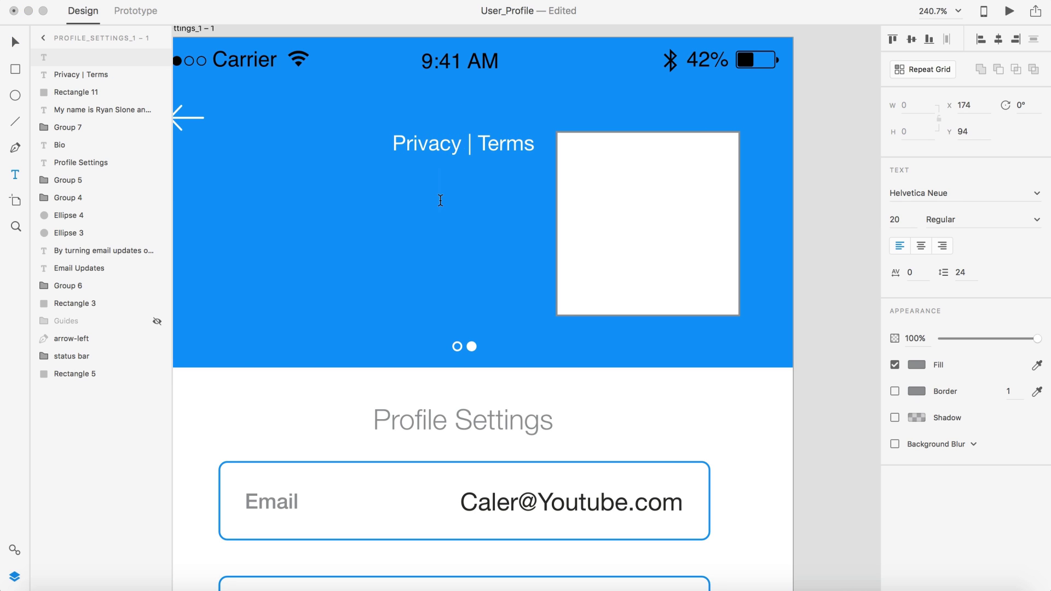
{"action": "type", "text": "|"}
{"action": "left_click", "coordinate": [15, 41]}
{"action": "left_click", "coordinate": [917, 365]}
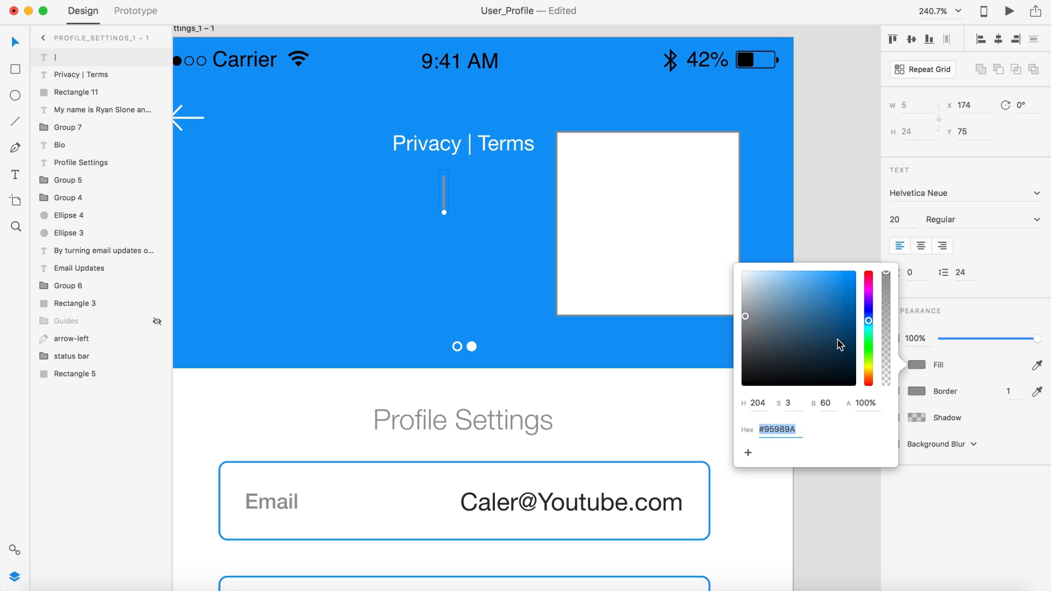
{"action": "left_click_drag", "start_coordinate": [837, 345], "coordinate": [702, 235]}
{"action": "left_click", "coordinate": [895, 219]}
{"action": "type", "text": "1"}
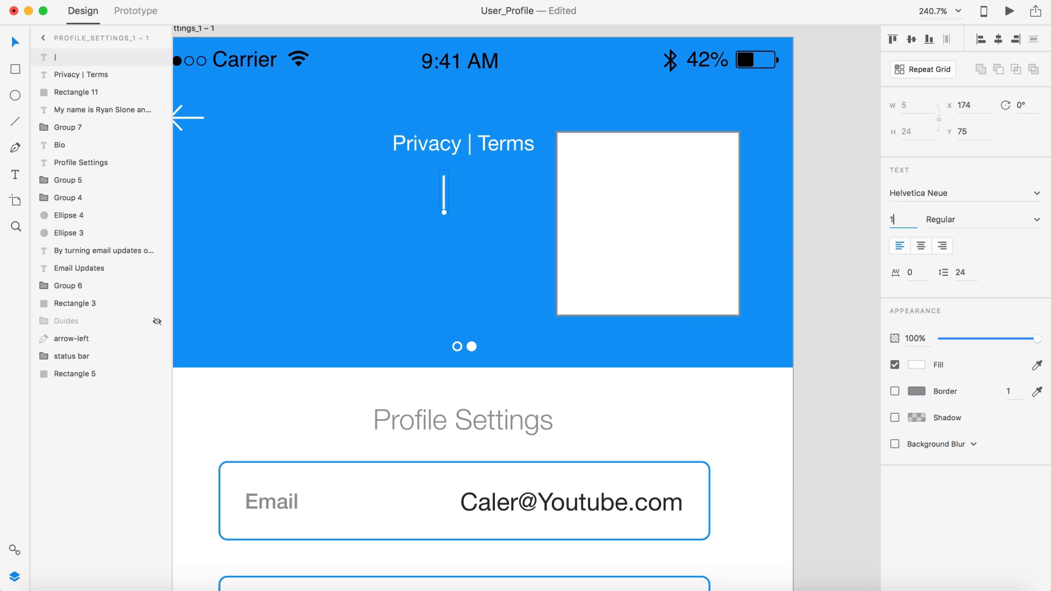
{"action": "type", "text": "0"}
{"action": "key", "text": "Return"}
Step: Move Privacy | Terms lower and place the divider near the header top
{"action": "left_click", "coordinate": [467, 144]}
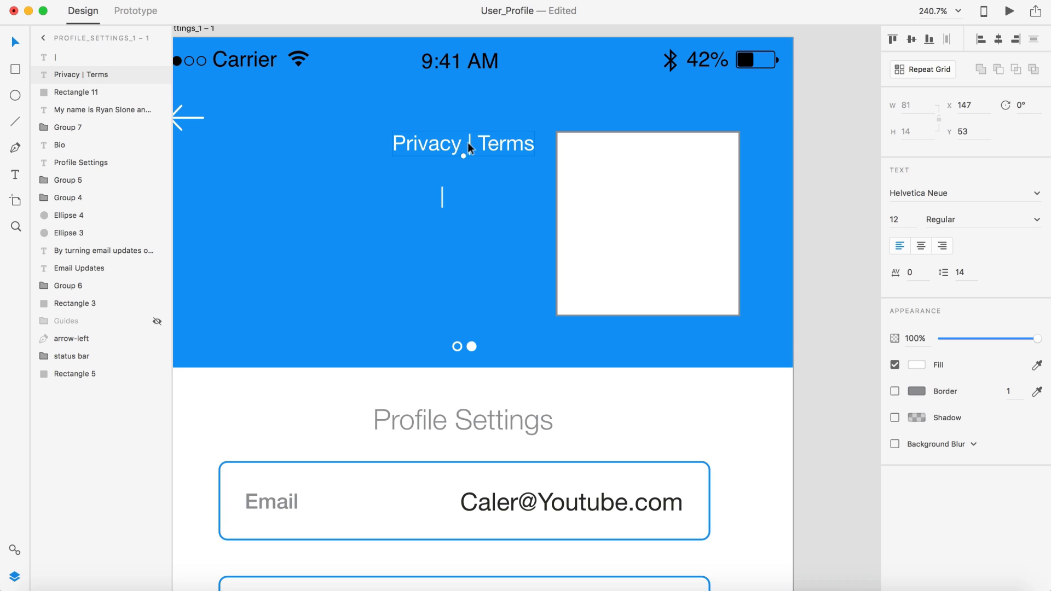
{"action": "left_click_drag", "start_coordinate": [467, 143], "coordinate": [467, 242]}
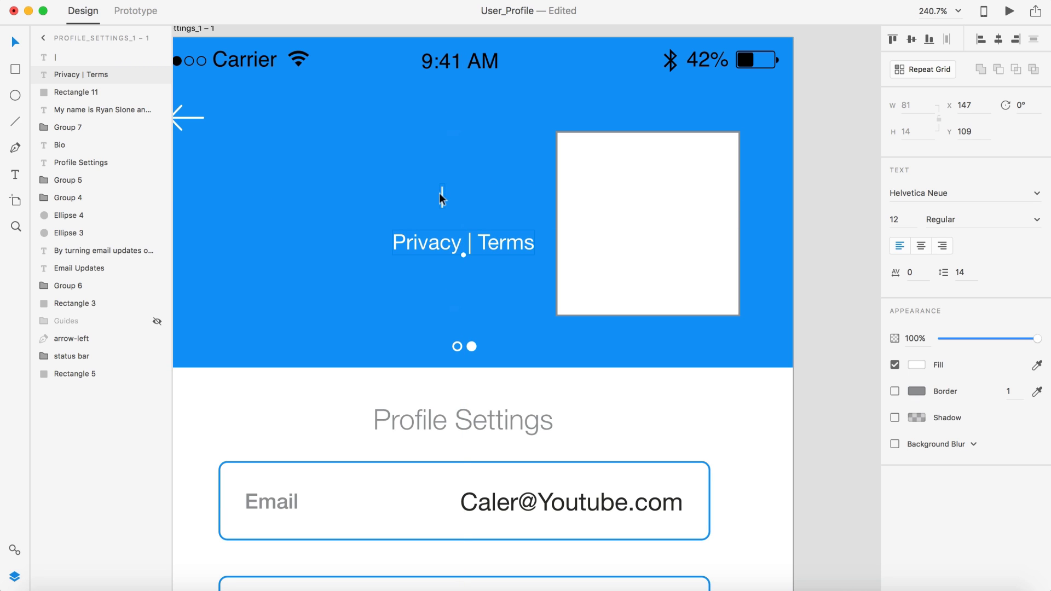
{"action": "left_click_drag", "start_coordinate": [440, 198], "coordinate": [463, 142]}
{"action": "scroll", "coordinate": [461, 137], "scroll_direction": "up", "scroll_amount": 5}
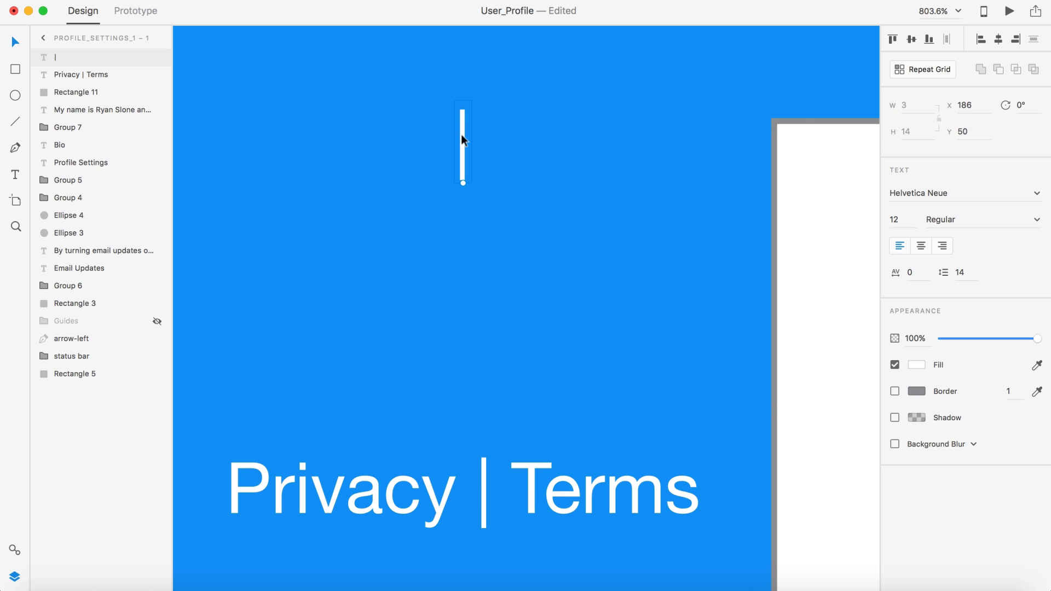
{"action": "scroll", "coordinate": [461, 136], "scroll_direction": "down", "scroll_amount": 6}
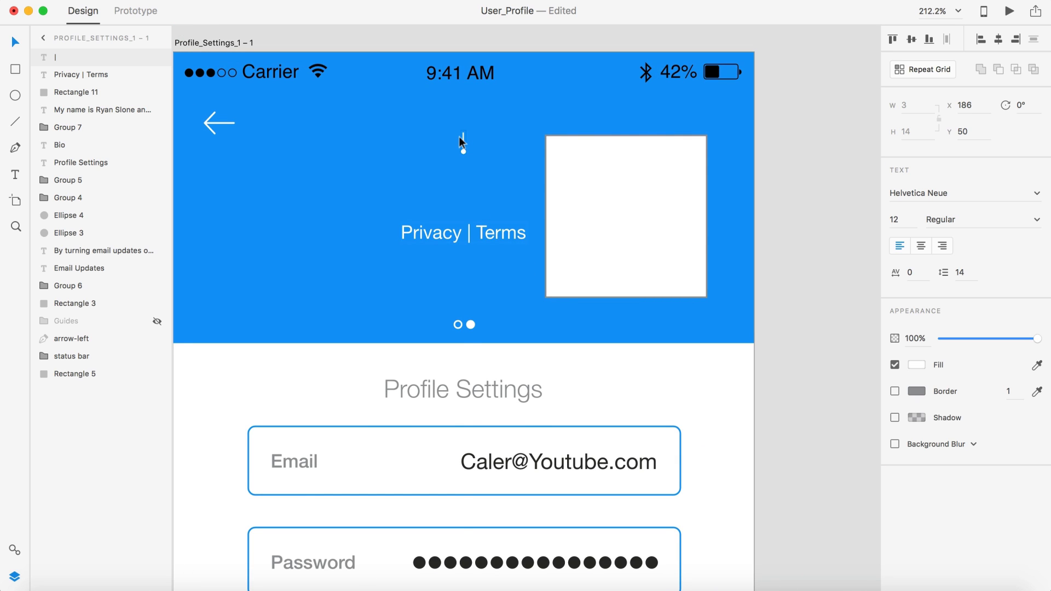
{"action": "left_click_drag", "start_coordinate": [460, 140], "coordinate": [458, 143]}
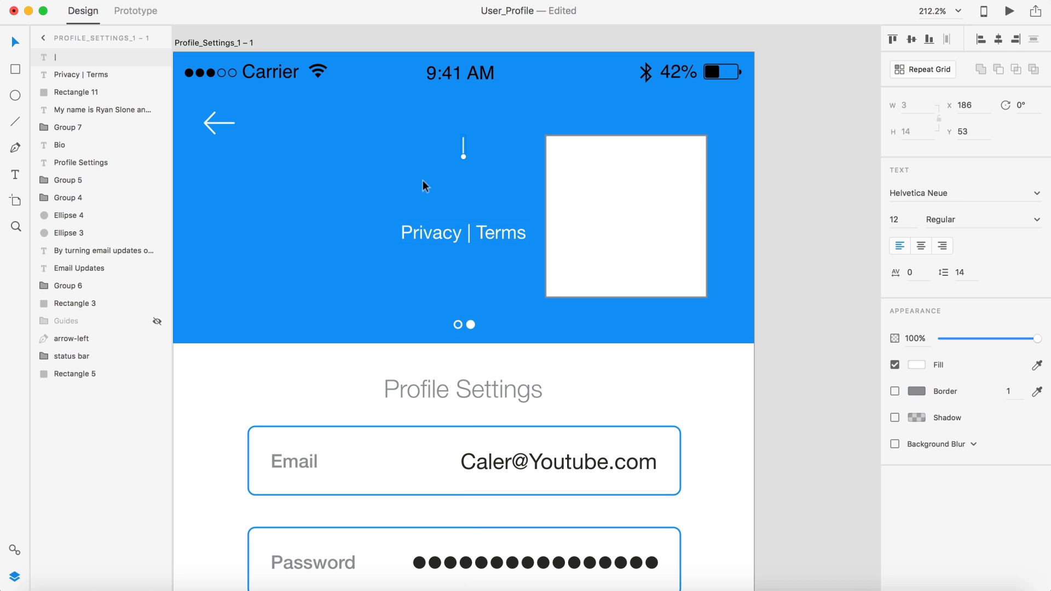
Step: Add separate 'Privacy' and 'Terms' words on either side of the divider
{"action": "key", "text": "t"}
{"action": "left_click", "coordinate": [425, 141]}
{"action": "type", "text": "Priva"}
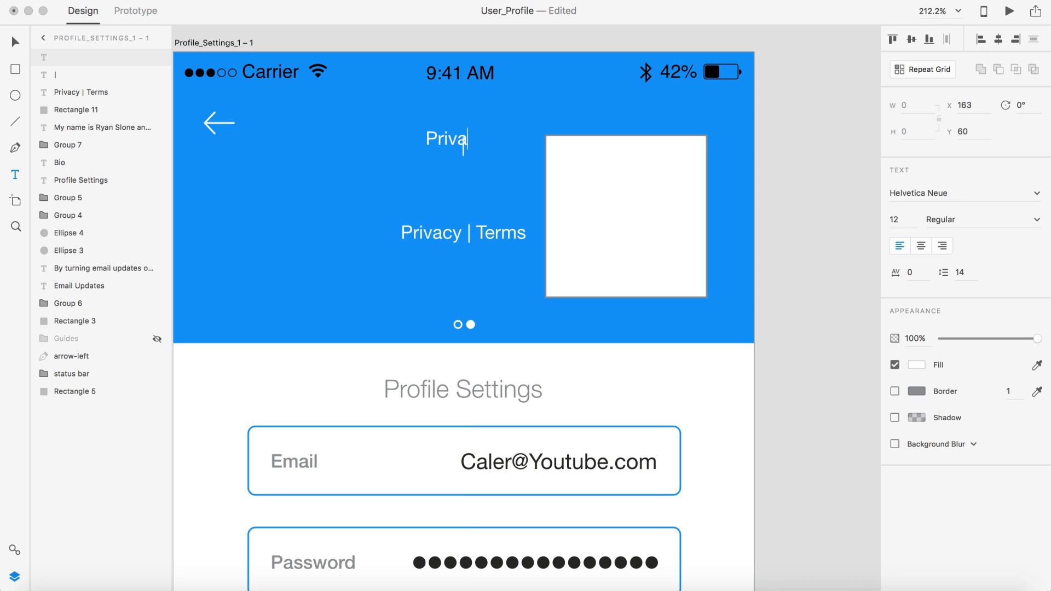
{"action": "type", "text": "cy"}
{"action": "left_click", "coordinate": [8, 42]}
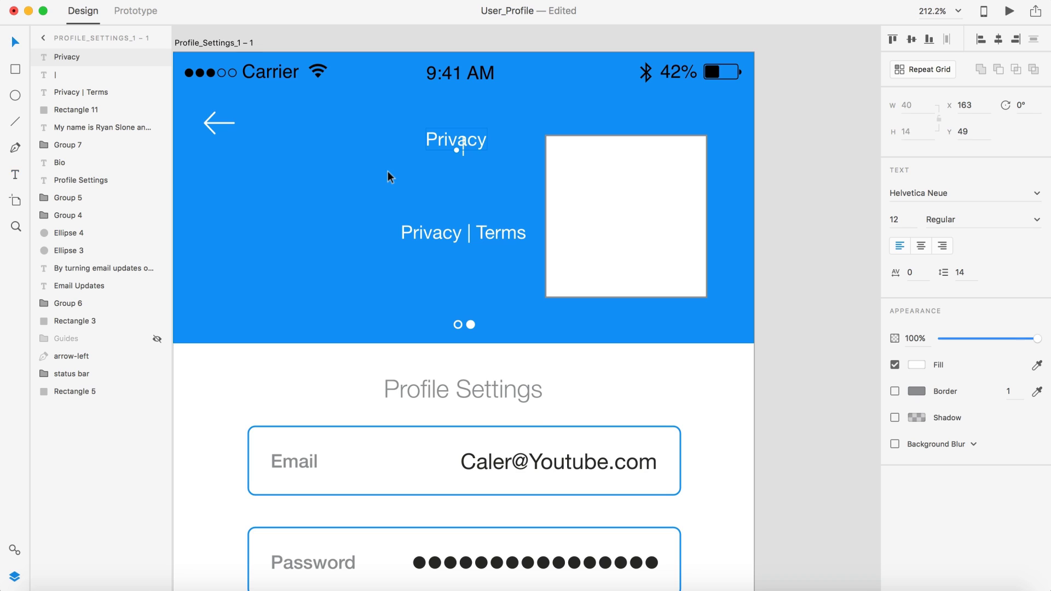
{"action": "scroll", "coordinate": [389, 175], "scroll_direction": "up", "scroll_amount": 5}
{"action": "left_click_drag", "start_coordinate": [529, 90], "coordinate": [660, 116]}
{"action": "double_click", "coordinate": [669, 118]}
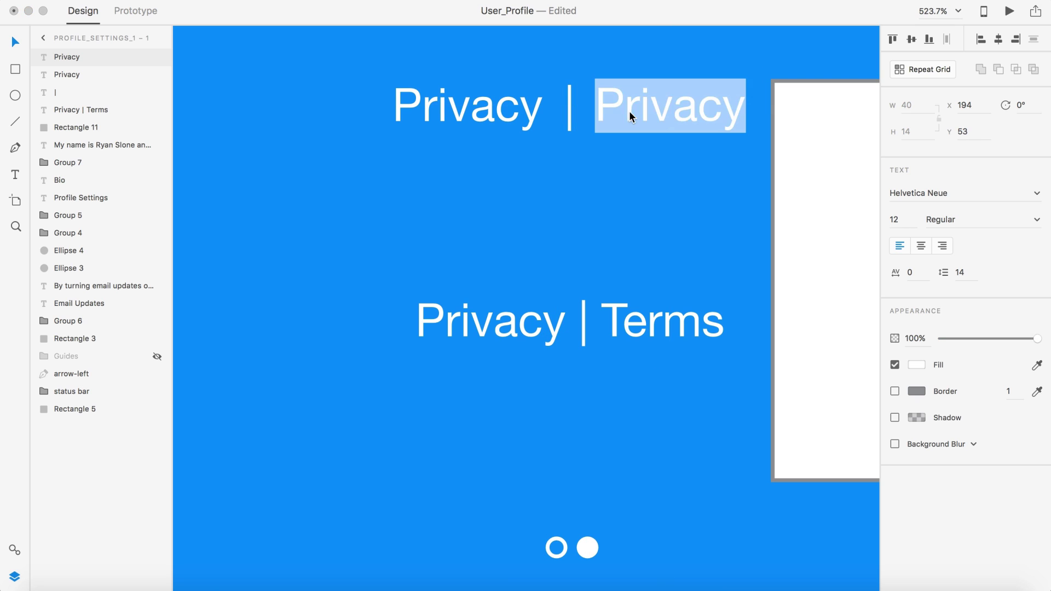
{"action": "type", "text": "Terms"}
{"action": "key", "text": "Escape"}
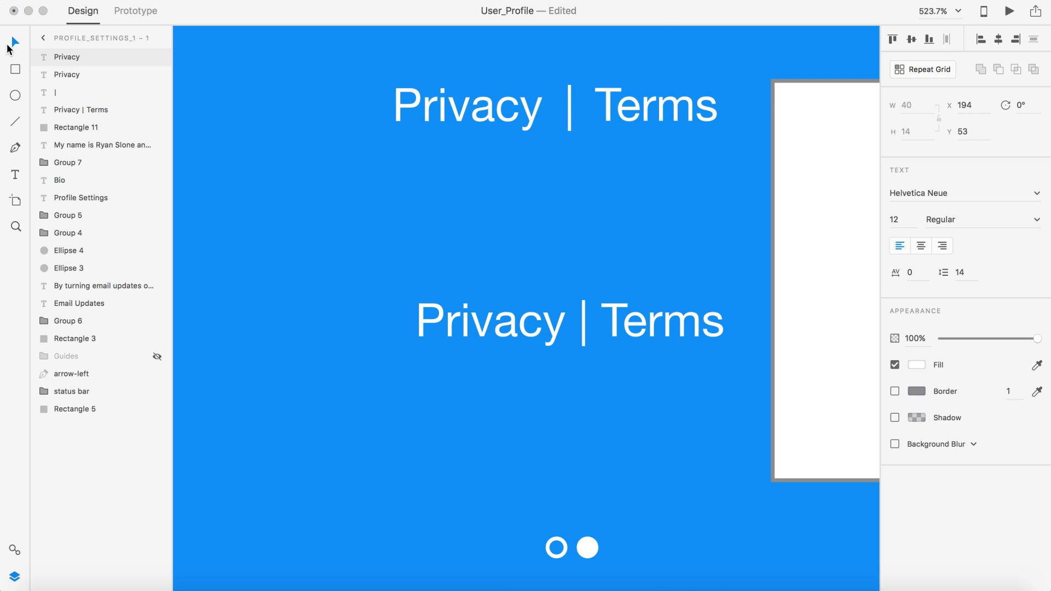
Step: Delete the old combined Privacy | Terms text
{"action": "scroll", "coordinate": [515, 150], "scroll_direction": "down", "scroll_amount": 5}
{"action": "left_click", "coordinate": [545, 207]}
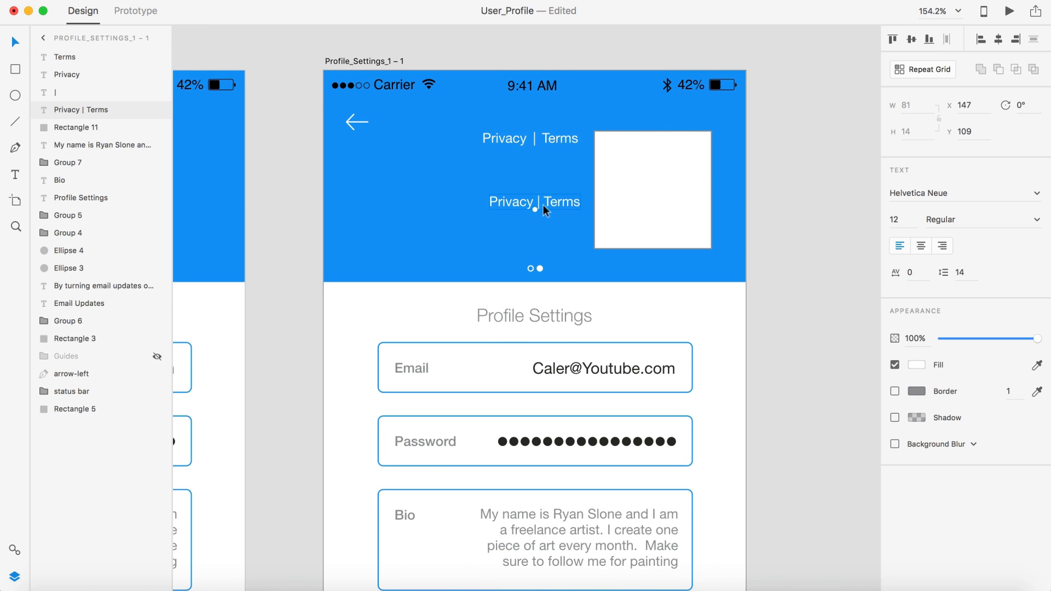
{"action": "key", "text": "Delete"}
Step: Push the white square partly past the artboard's right edge
{"action": "left_click", "coordinate": [805, 161]}
{"action": "scroll", "coordinate": [804, 161], "scroll_direction": "right", "scroll_amount": 1}
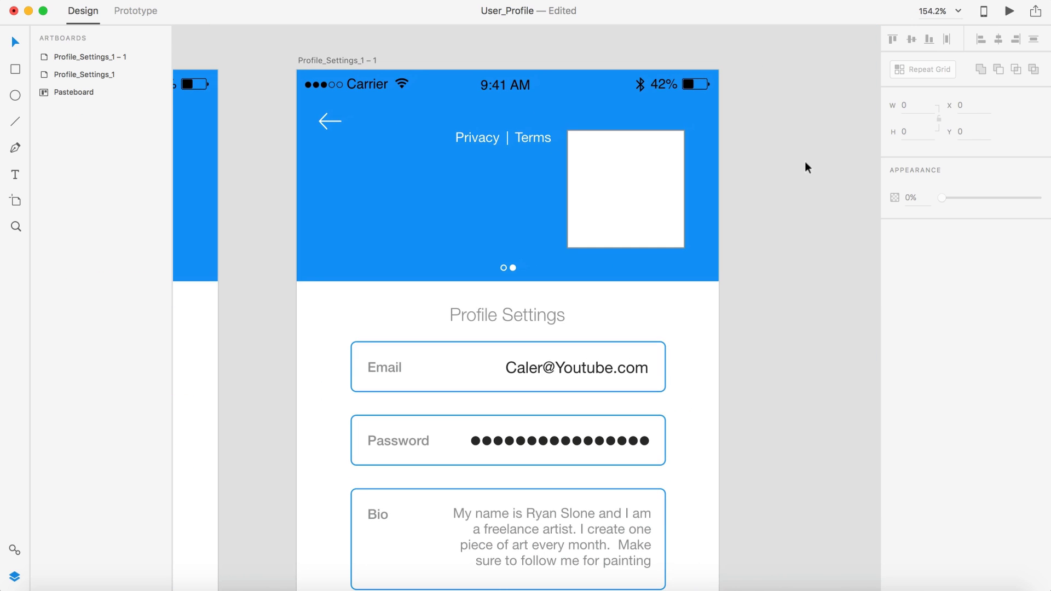
{"action": "left_click", "coordinate": [621, 180]}
{"action": "left_click_drag", "start_coordinate": [620, 178], "coordinate": [676, 177]}
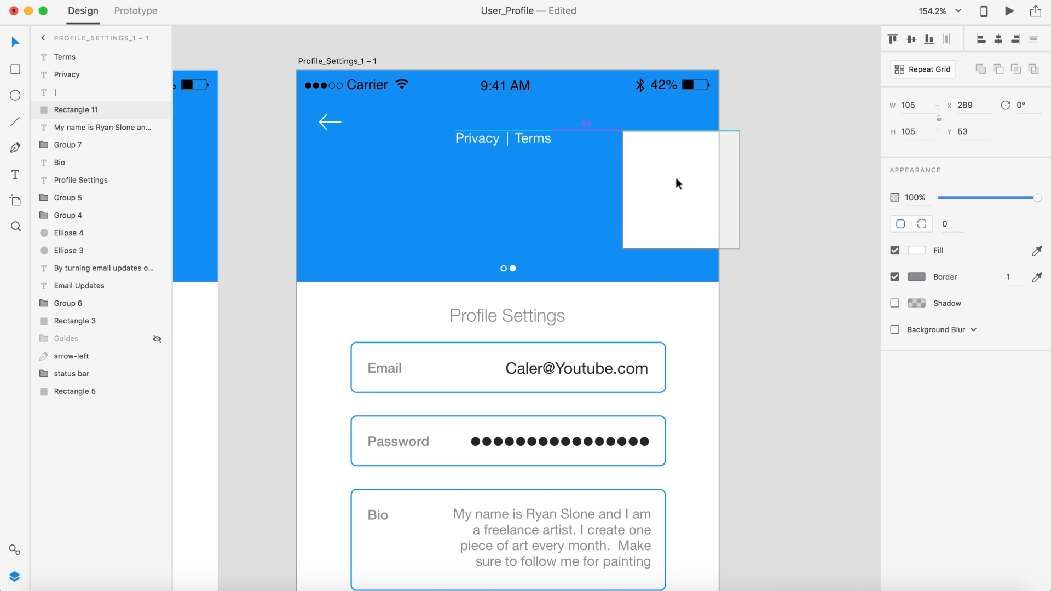
{"action": "left_click", "coordinate": [819, 147]}
Step: Copy the Save button up into the blue header below the links
{"action": "scroll", "coordinate": [751, 167], "scroll_direction": "down", "scroll_amount": 2}
{"action": "scroll", "coordinate": [751, 167], "scroll_direction": "down", "scroll_amount": 5}
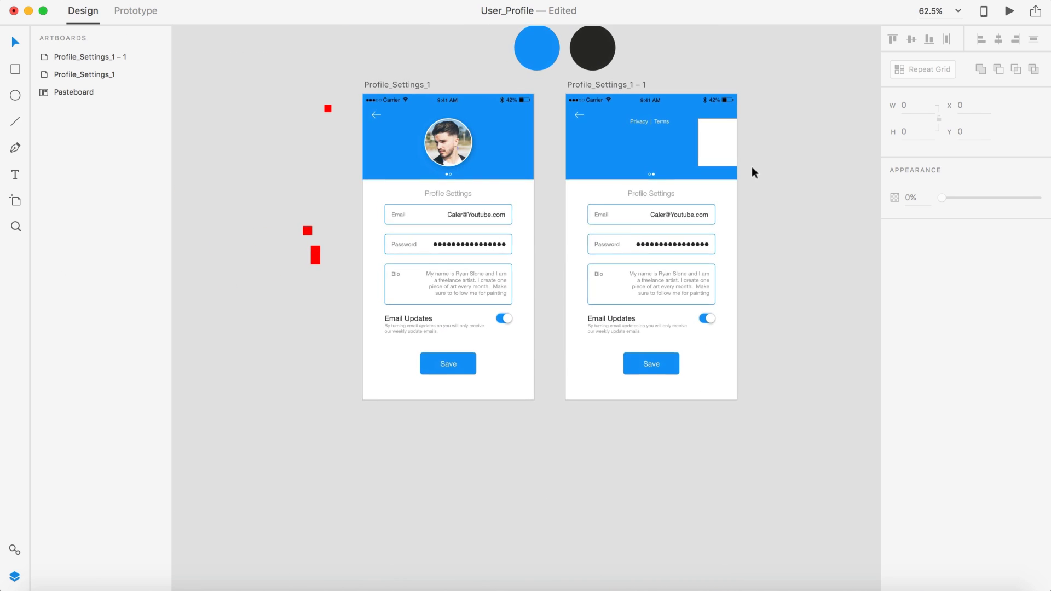
{"action": "scroll", "coordinate": [751, 167], "scroll_direction": "up", "scroll_amount": 3}
{"action": "scroll", "coordinate": [752, 167], "scroll_direction": "up", "scroll_amount": 3}
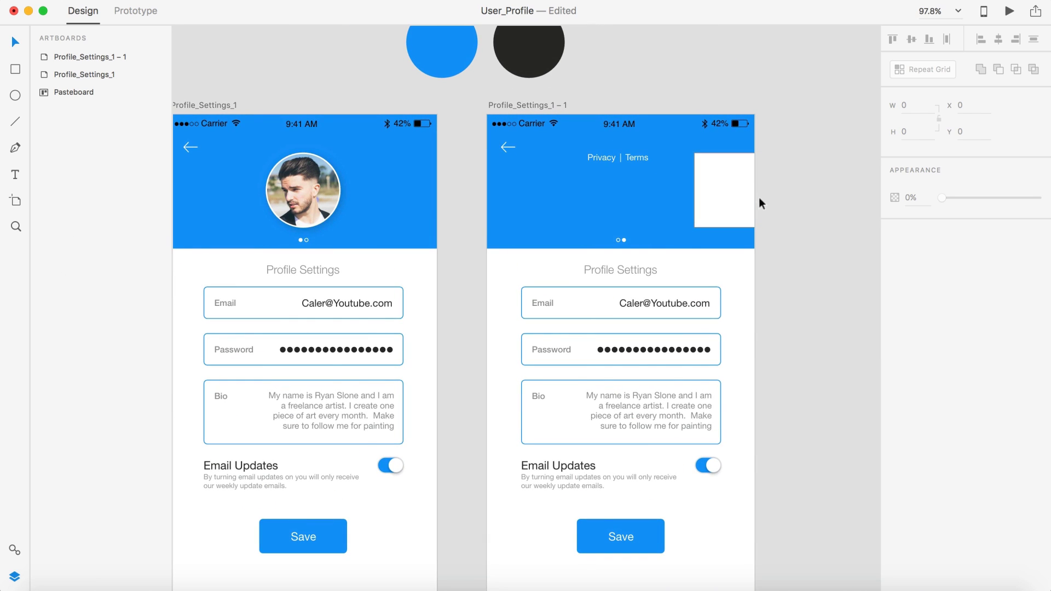
{"action": "scroll", "coordinate": [771, 225], "scroll_direction": "up", "scroll_amount": 3}
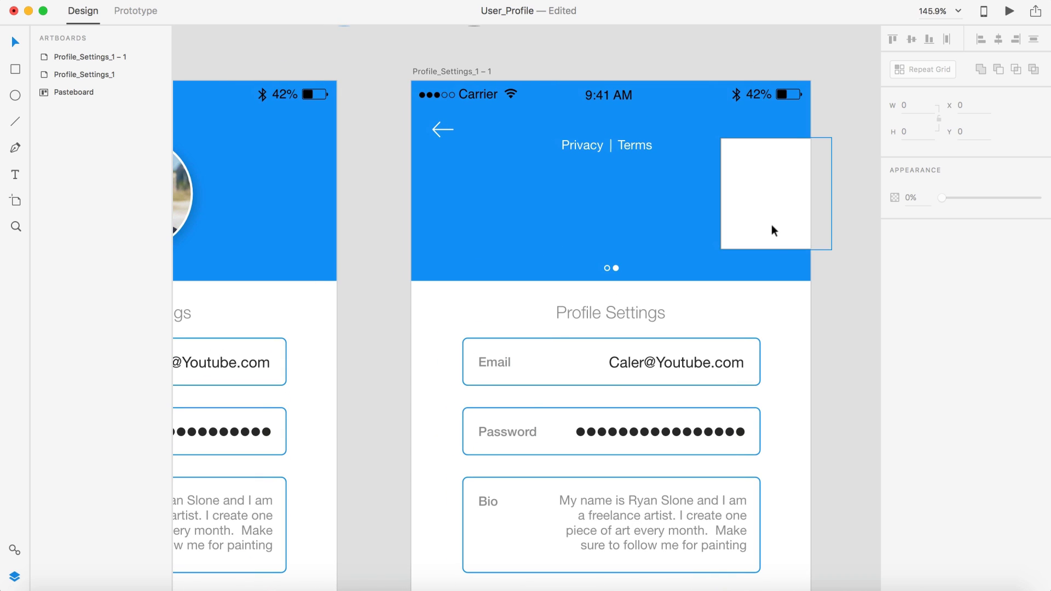
{"action": "scroll", "coordinate": [617, 183], "scroll_direction": "down", "scroll_amount": 5}
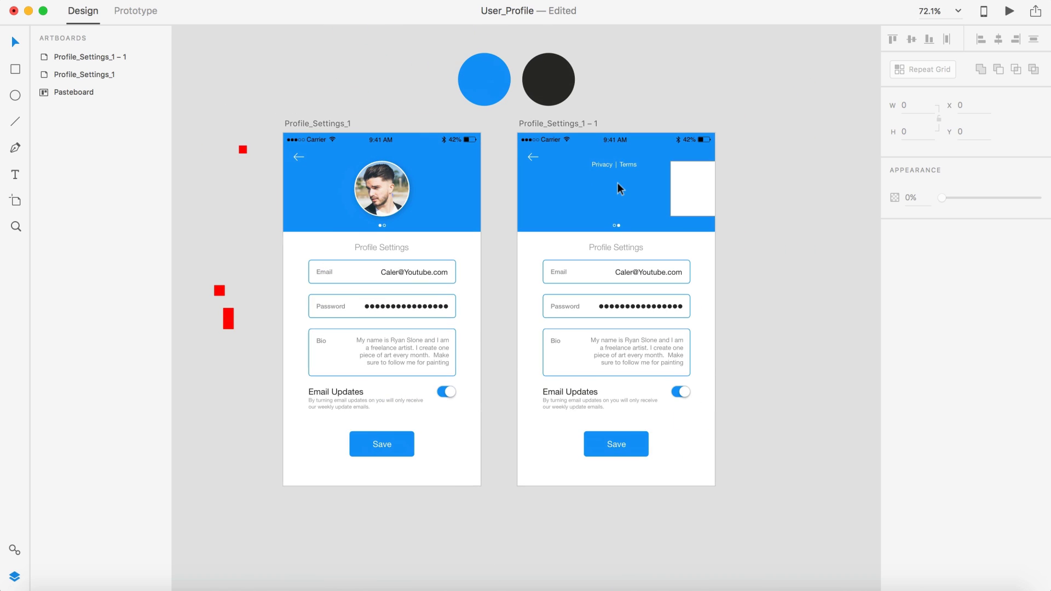
{"action": "left_click", "coordinate": [617, 445]}
{"action": "left_click_drag", "start_coordinate": [616, 444], "coordinate": [613, 182]}
{"action": "scroll", "coordinate": [614, 182], "scroll_direction": "up", "scroll_amount": 8}
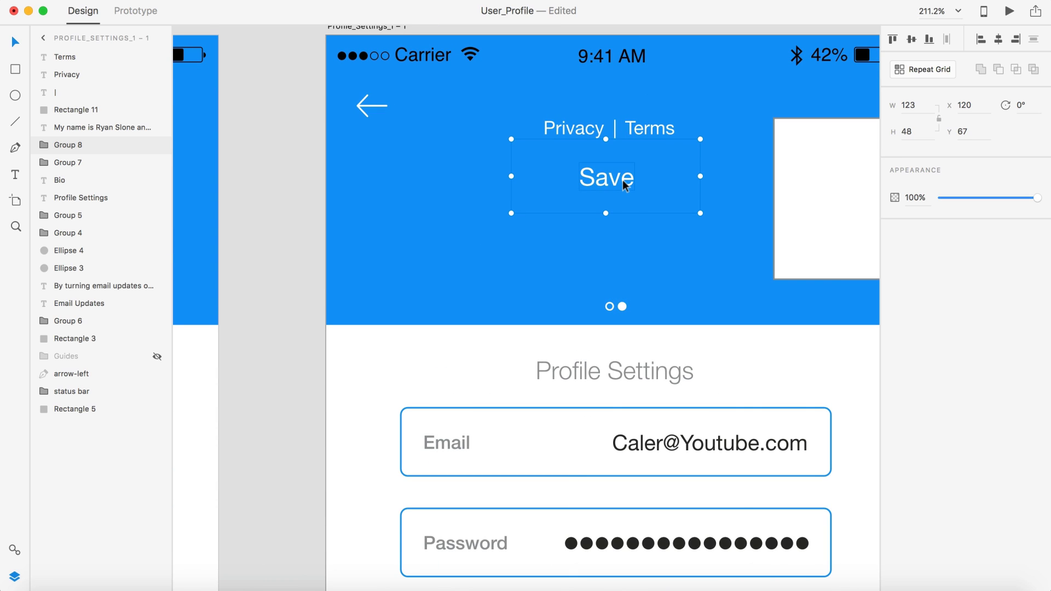
Step: Ungroup the copied button and give its rectangle a white border with no fill
{"action": "key", "text": "super+shift+g"}
{"action": "left_click", "coordinate": [612, 176], "text": "shift"}
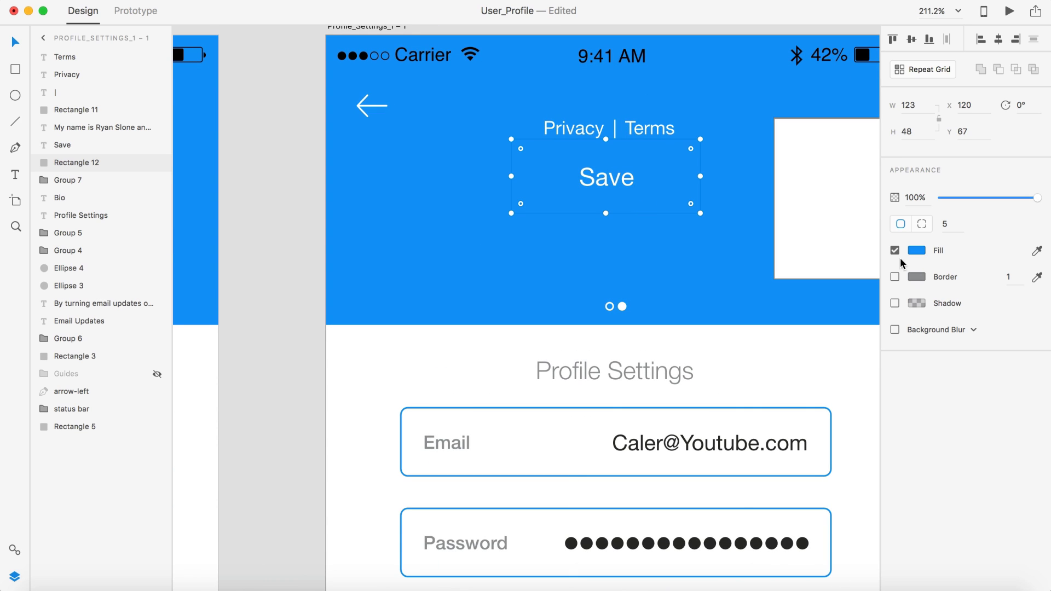
{"action": "left_click", "coordinate": [896, 280]}
{"action": "left_click", "coordinate": [916, 280]}
{"action": "left_click_drag", "start_coordinate": [801, 253], "coordinate": [716, 149]}
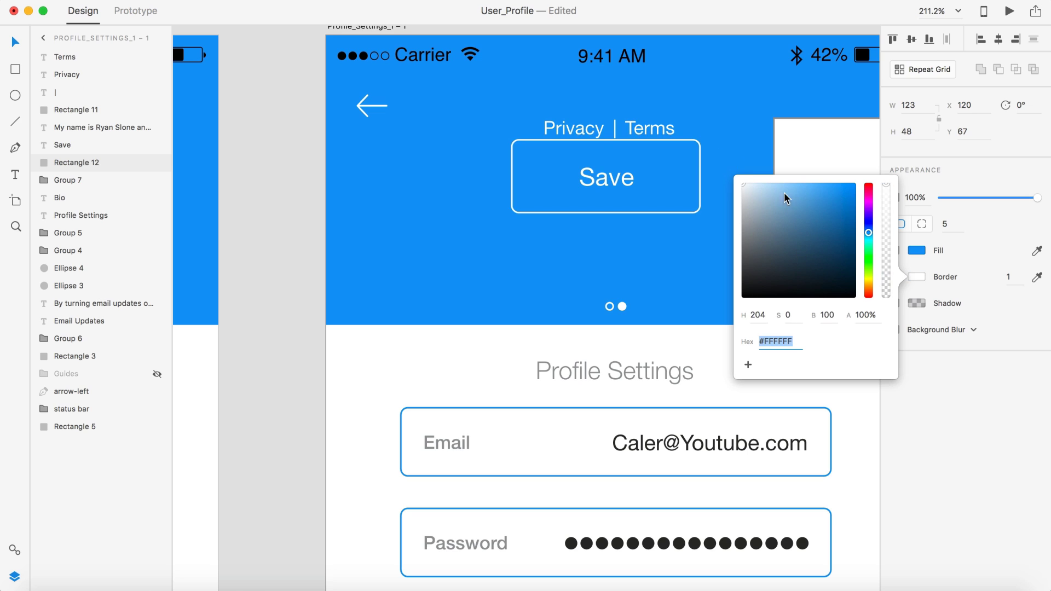
{"action": "left_click", "coordinate": [910, 252]}
{"action": "left_click", "coordinate": [936, 269]}
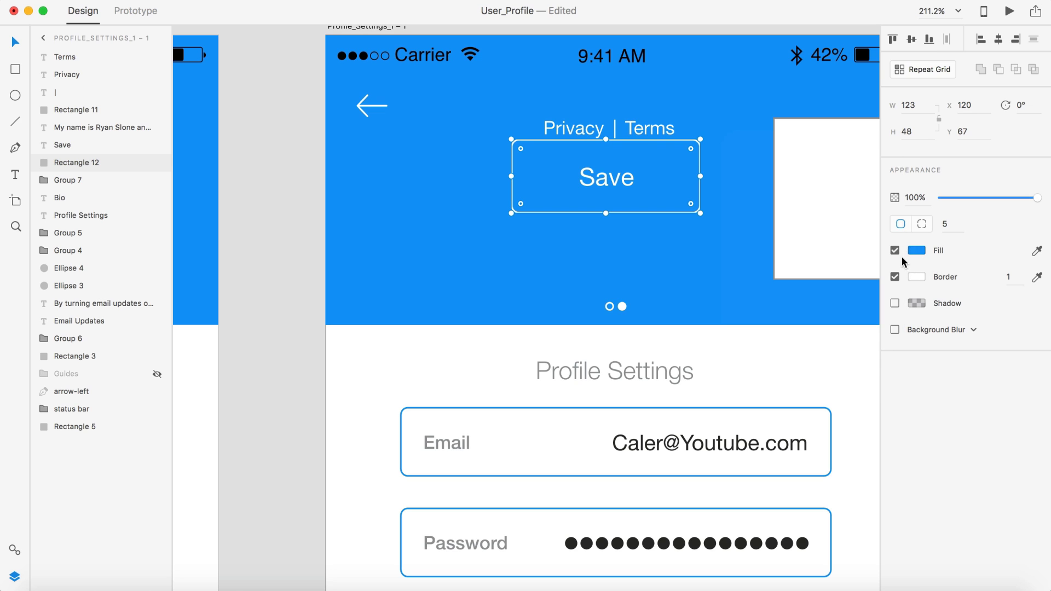
{"action": "left_click", "coordinate": [895, 250]}
{"action": "left_click_drag", "start_coordinate": [700, 139], "coordinate": [668, 152]}
Step: Change the button label from Save to SIGN OUT
{"action": "left_click", "coordinate": [608, 178]}
{"action": "double_click", "coordinate": [609, 178]}
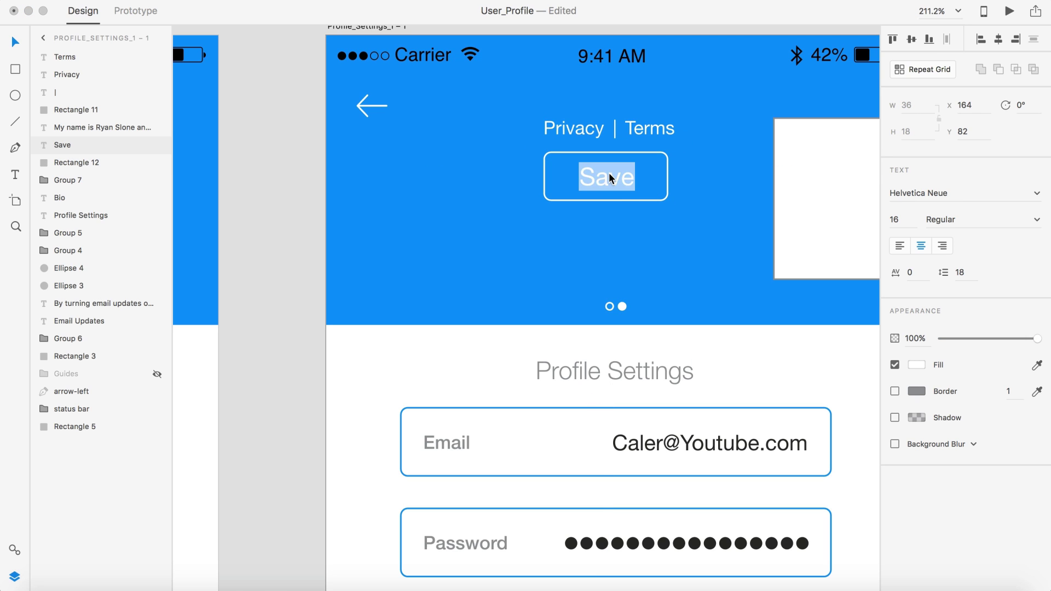
{"action": "type", "text": "SIGN"}
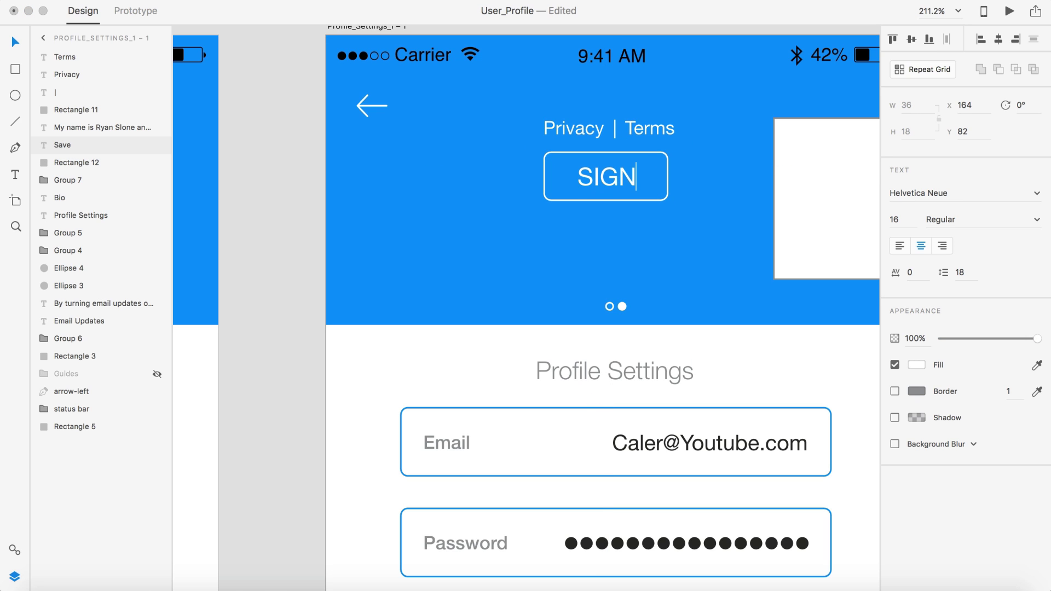
{"action": "type", "text": " OUT"}
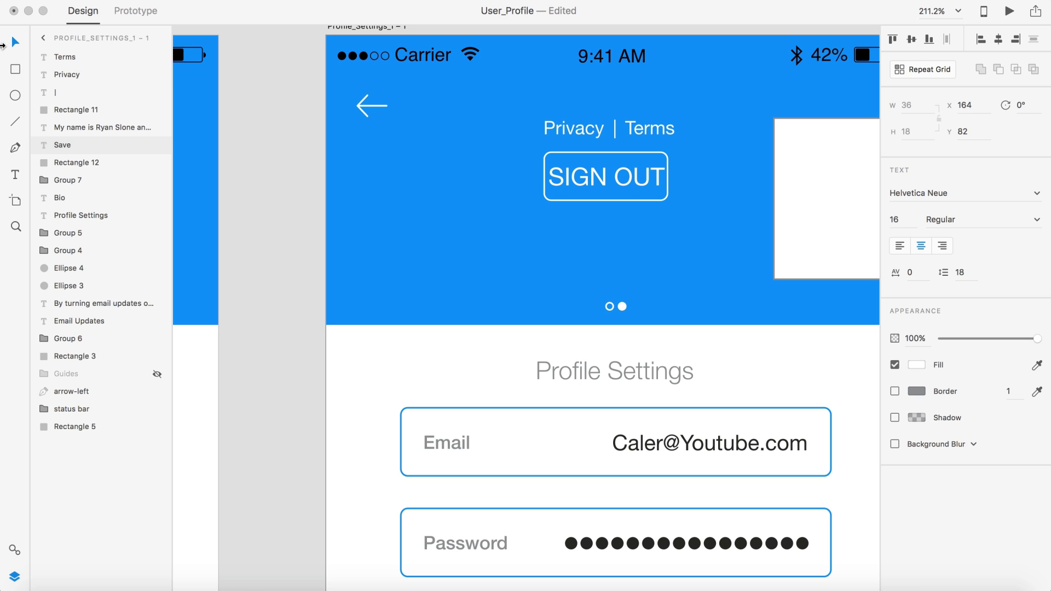
{"action": "key", "text": "Escape"}
Step: Set the SIGN OUT text to Light weight, 10 pt, and nudge it up
{"action": "left_click", "coordinate": [1037, 219]}
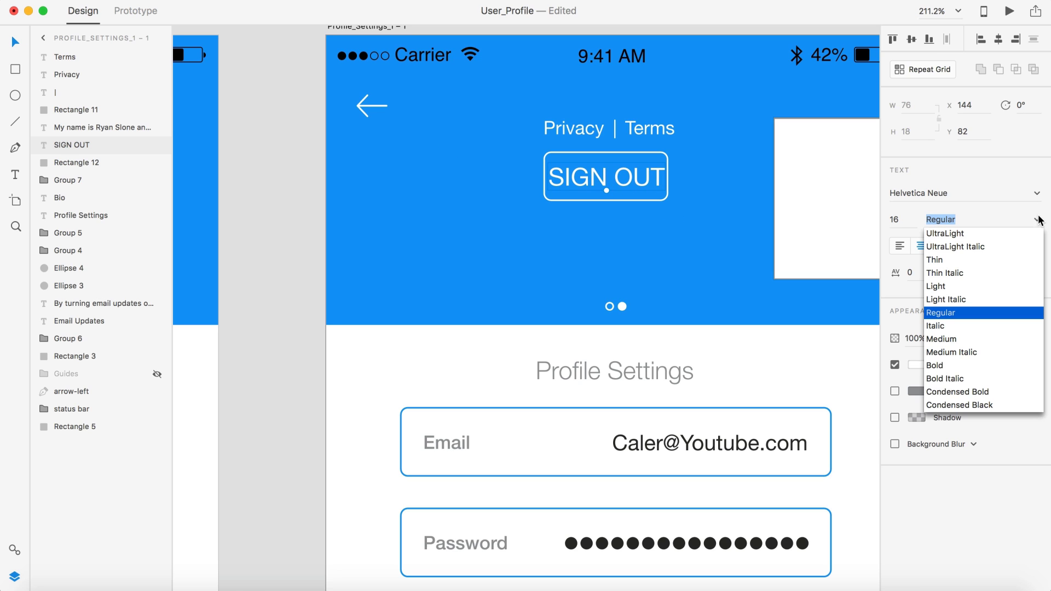
{"action": "left_click", "coordinate": [935, 286]}
{"action": "left_click", "coordinate": [893, 218]}
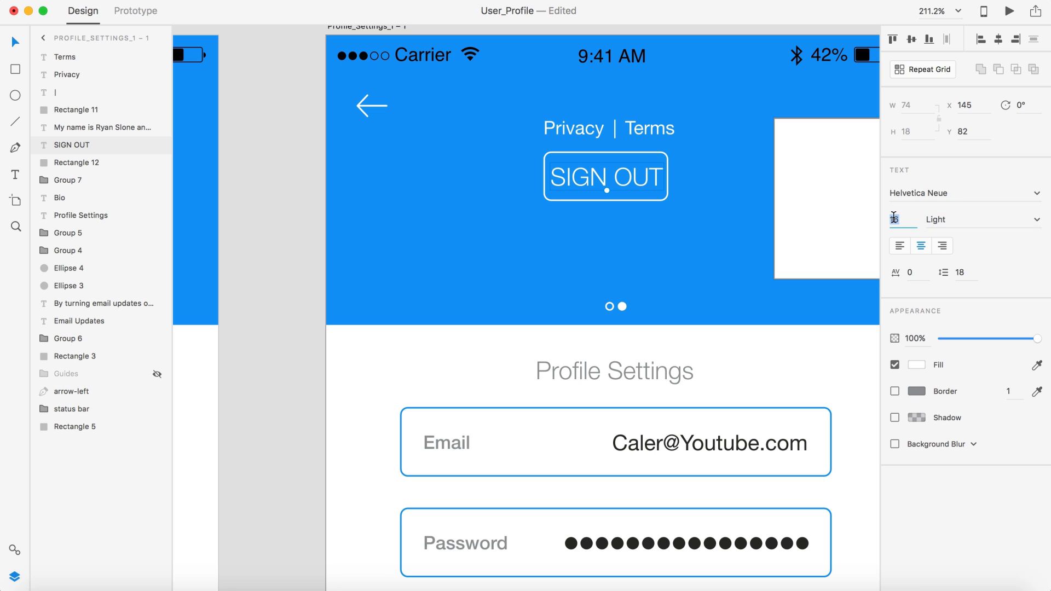
{"action": "type", "text": "12"}
{"action": "key", "text": "Return"}
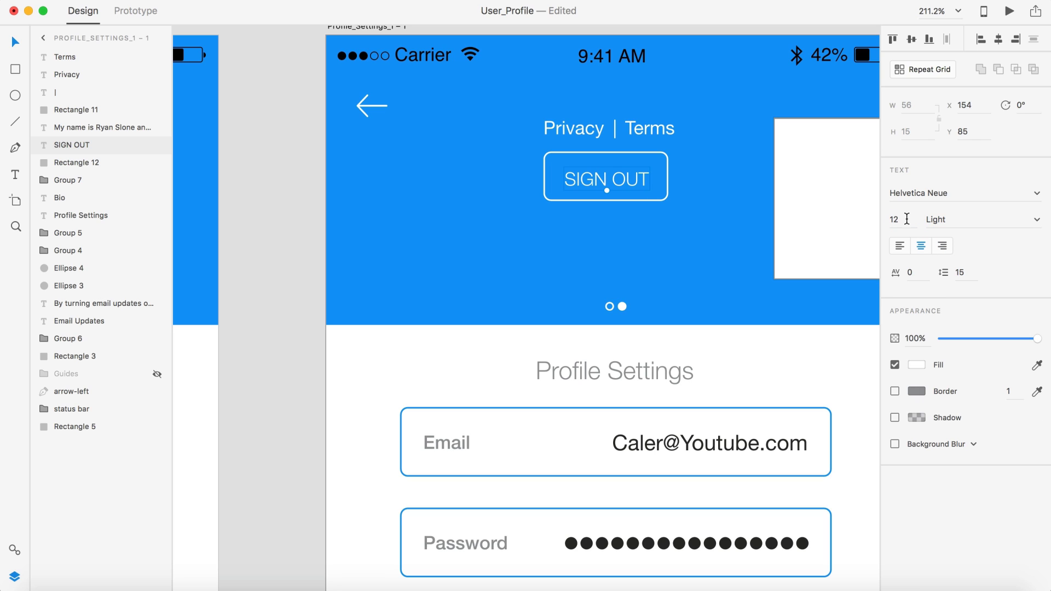
{"action": "type", "text": "0"}
{"action": "key", "text": "Return"}
{"action": "scroll", "coordinate": [586, 196], "scroll_direction": "up", "scroll_amount": 5}
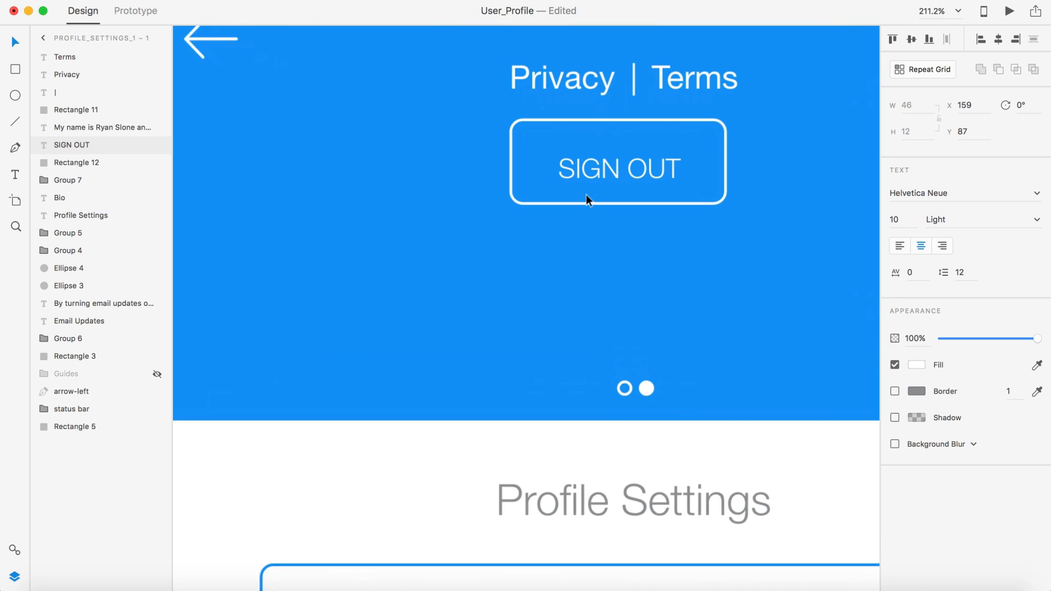
{"action": "left_click_drag", "start_coordinate": [624, 160], "coordinate": [625, 153]}
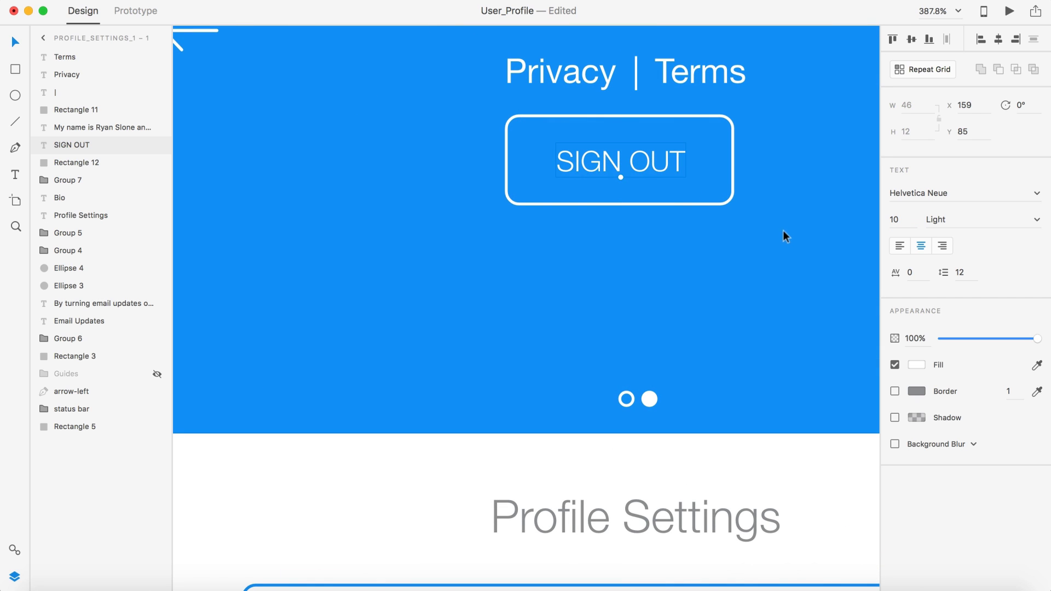
Step: Fit the outline around SIGN OUT, group them, and centre under the links
{"action": "left_click", "coordinate": [717, 203]}
{"action": "key", "text": "alt"}
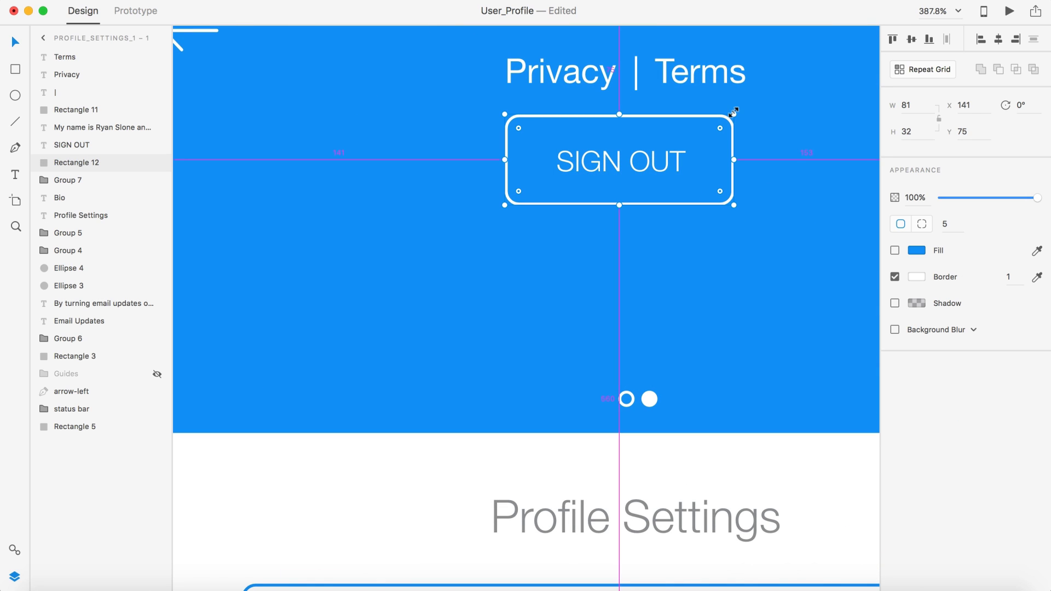
{"action": "left_click_drag", "start_coordinate": [733, 113], "coordinate": [717, 119]}
{"action": "left_click", "coordinate": [678, 156], "text": "shift"}
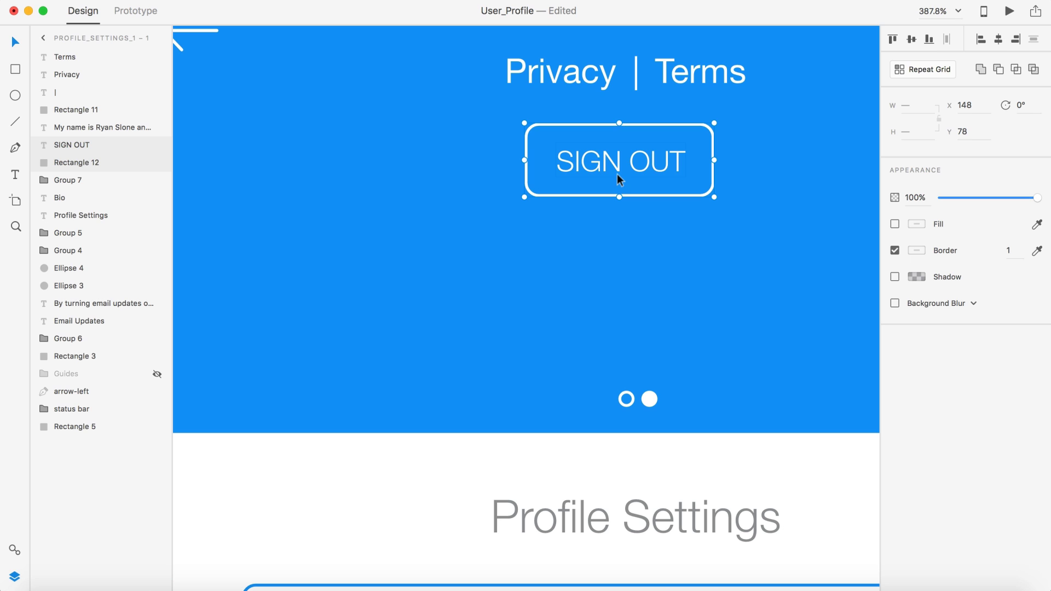
{"action": "key", "text": "super+g"}
{"action": "scroll", "coordinate": [616, 175], "scroll_direction": "down", "scroll_amount": 5}
{"action": "left_click_drag", "start_coordinate": [615, 173], "coordinate": [628, 162]}
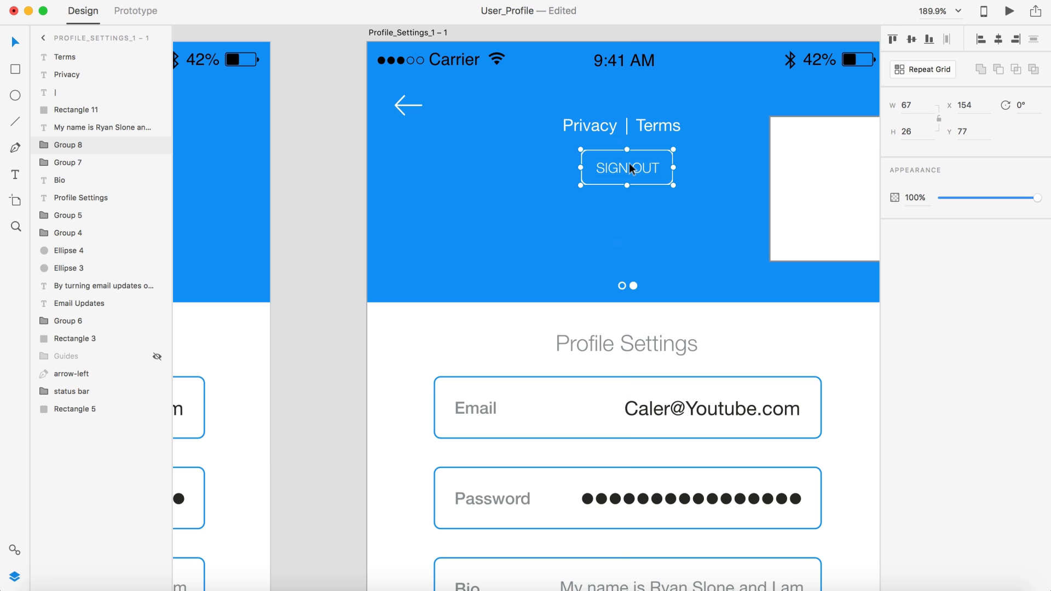
{"action": "scroll", "coordinate": [629, 162], "scroll_direction": "down", "scroll_amount": 5}
Step: Nudge the SIGN OUT button slightly lower and delete the white placeholder square
{"action": "left_click", "coordinate": [782, 203]}
{"action": "scroll", "coordinate": [783, 203], "scroll_direction": "right", "scroll_amount": 2}
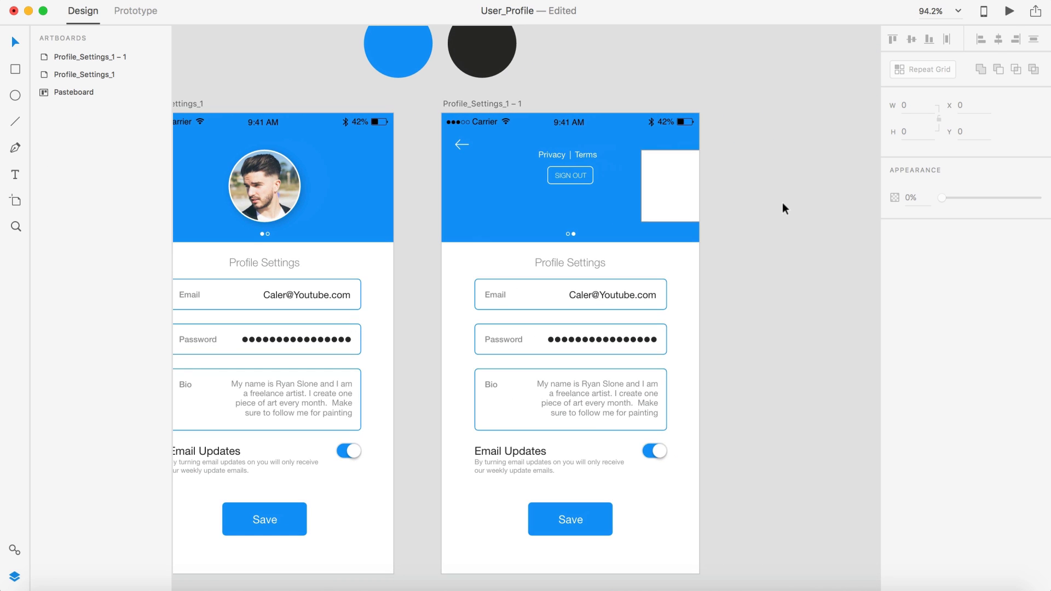
{"action": "scroll", "coordinate": [556, 179], "scroll_direction": "up", "scroll_amount": 5}
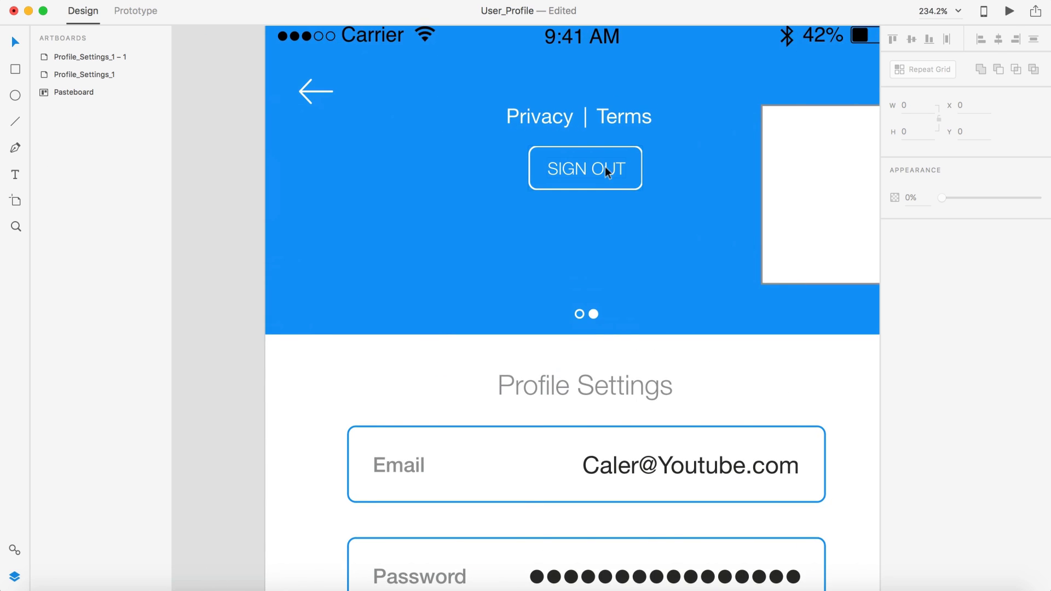
{"action": "mouse_move", "coordinate": [606, 167]}
{"action": "left_mouse_down"}
{"action": "mouse_move", "coordinate": [606, 176]}
{"action": "mouse_move", "coordinate": [590, 173]}
{"action": "left_mouse_up"}
{"action": "scroll", "coordinate": [605, 175], "scroll_direction": "up", "scroll_amount": 5}
{"action": "scroll", "coordinate": [590, 173], "scroll_direction": "down", "scroll_amount": 5}
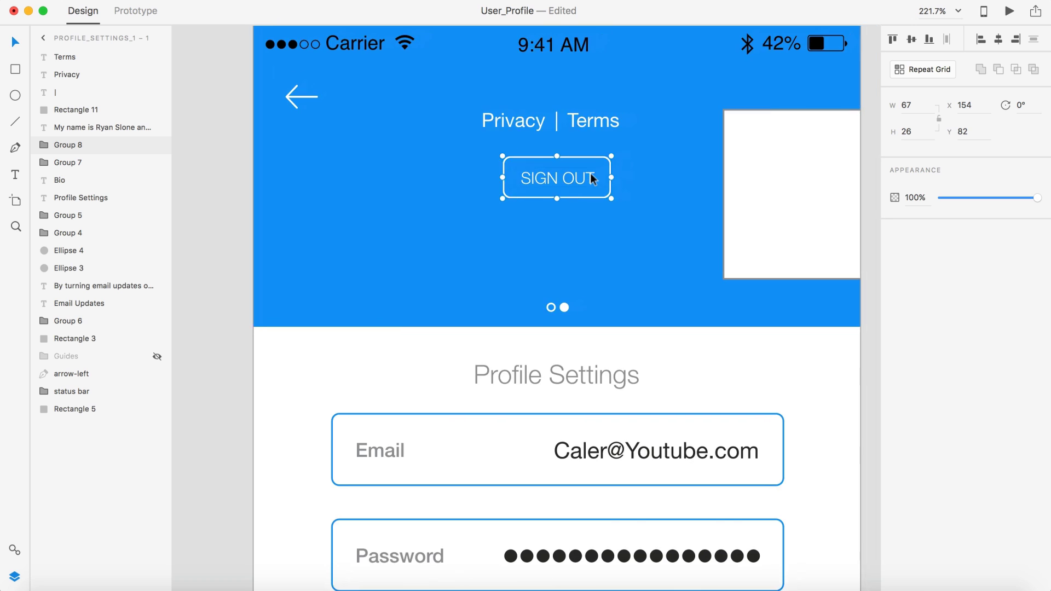
{"action": "scroll", "coordinate": [590, 173], "scroll_direction": "down", "scroll_amount": 5}
{"action": "left_click", "coordinate": [737, 195]}
{"action": "scroll", "coordinate": [737, 201], "scroll_direction": "down", "scroll_amount": 2}
{"action": "scroll", "coordinate": [737, 202], "scroll_direction": "left", "scroll_amount": 2}
{"action": "scroll", "coordinate": [737, 201], "scroll_direction": "down", "scroll_amount": 1}
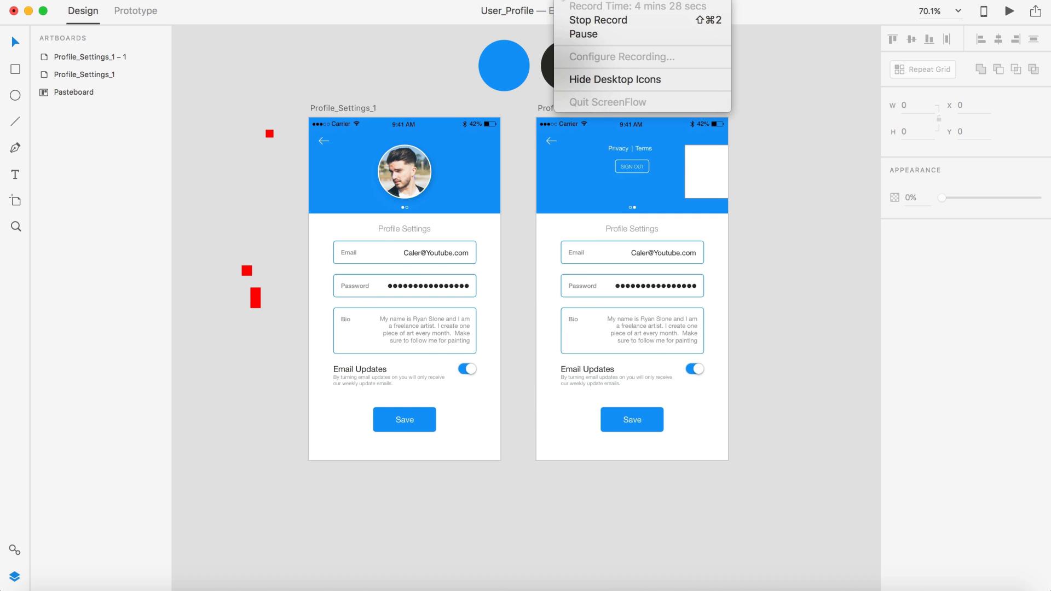
{"action": "left_click", "coordinate": [576, 31]}
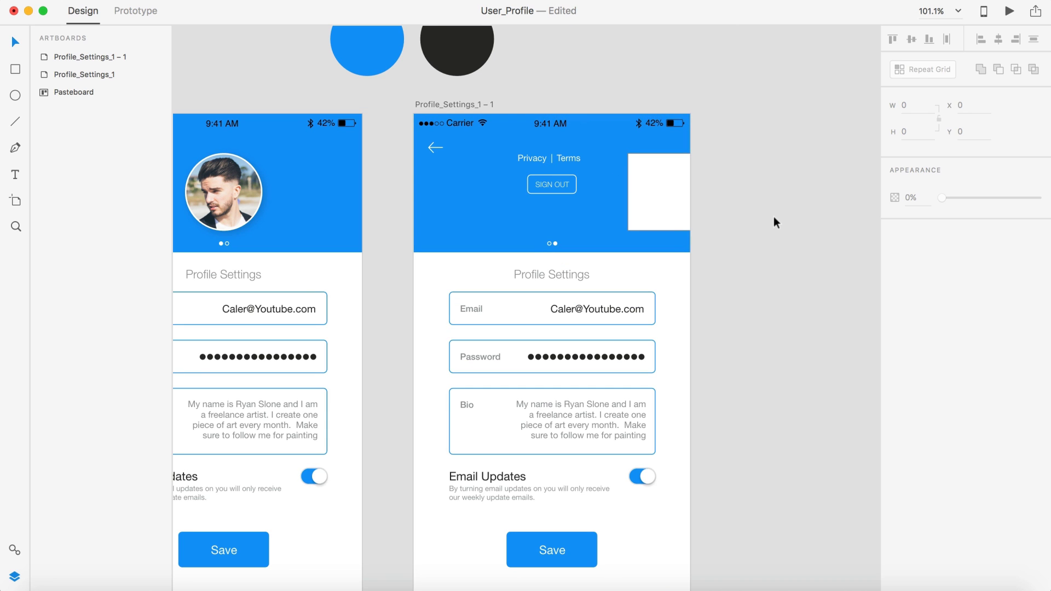
{"action": "scroll", "coordinate": [774, 216], "scroll_direction": "down", "scroll_amount": 4}
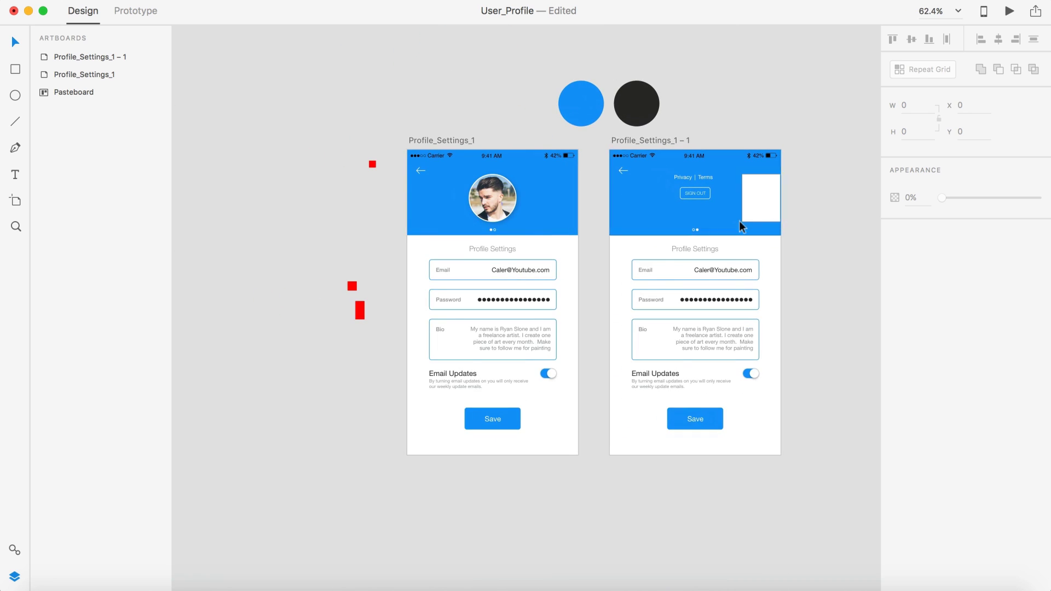
{"action": "left_click", "coordinate": [755, 202]}
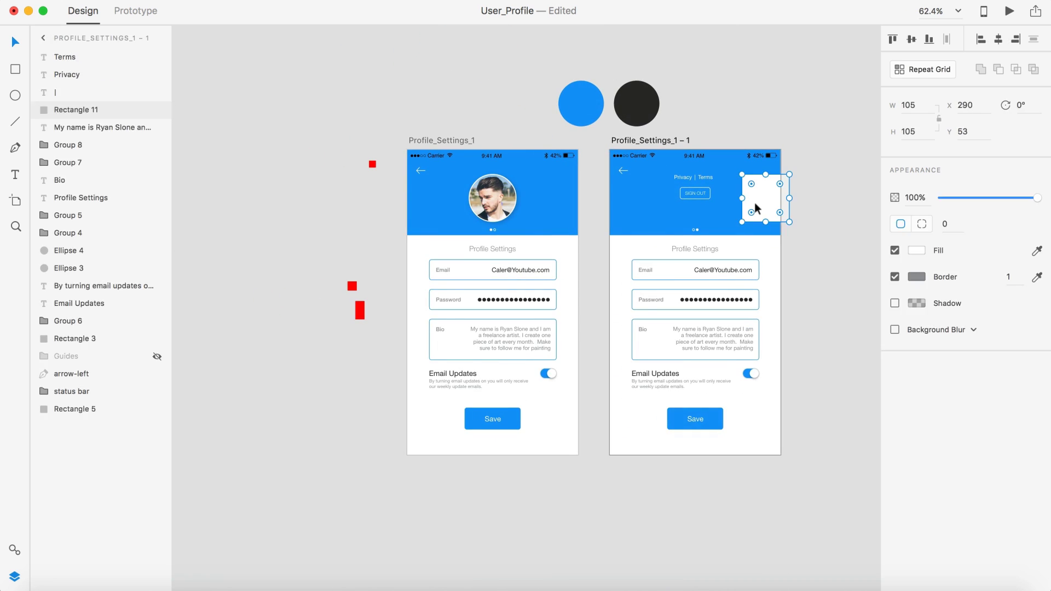
{"action": "key", "text": "Delete"}
Step: Rename the second artboard Profile_Settings_2 and preview it
{"action": "left_click", "coordinate": [666, 141]}
{"action": "double_click", "coordinate": [667, 141]}
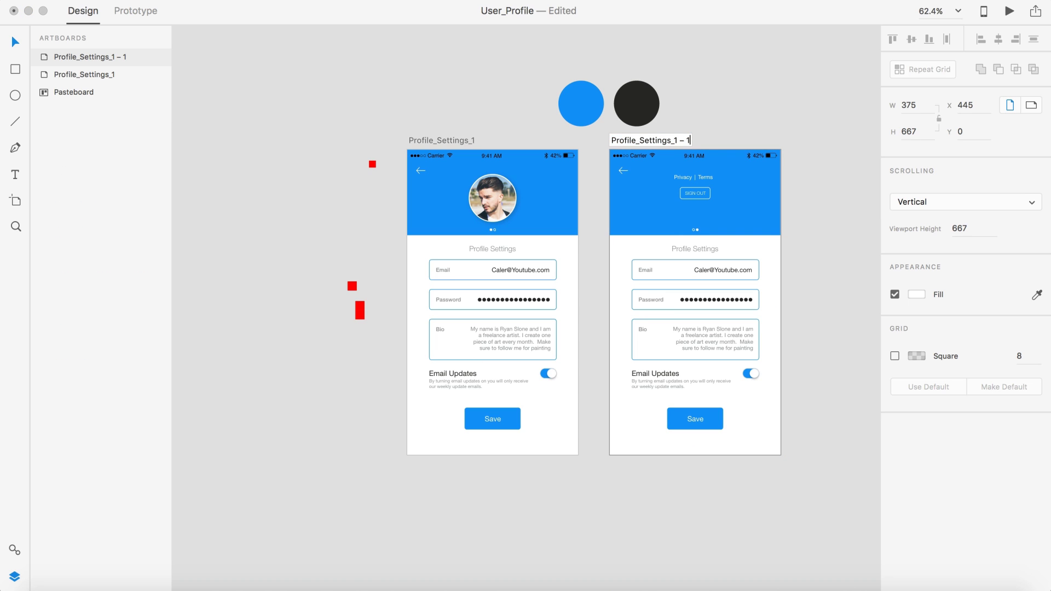
{"action": "type", "text": "2"}
{"action": "key", "text": "Return"}
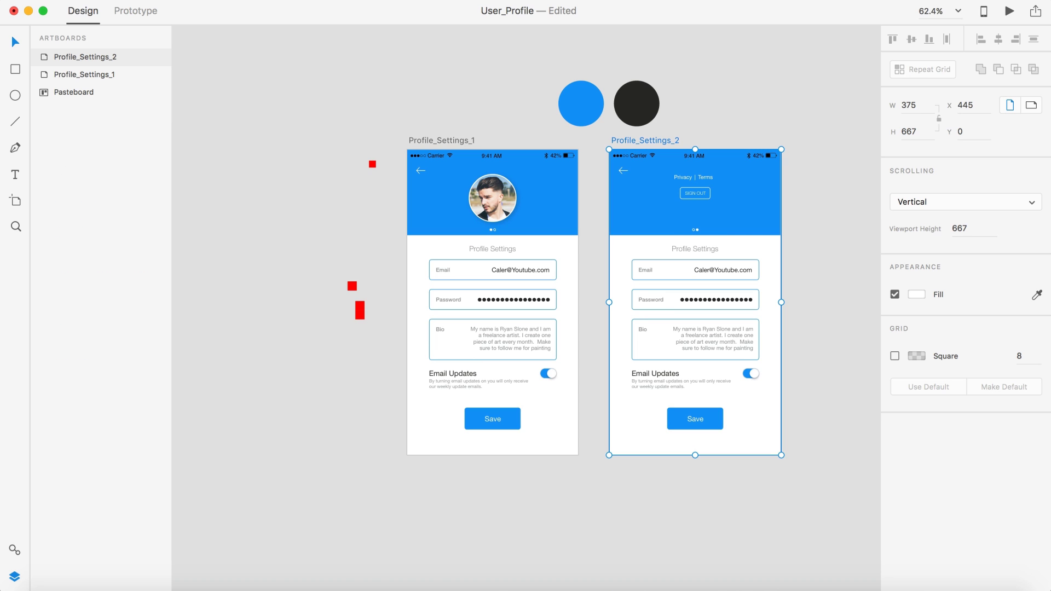
{"action": "left_click", "coordinate": [1009, 11]}
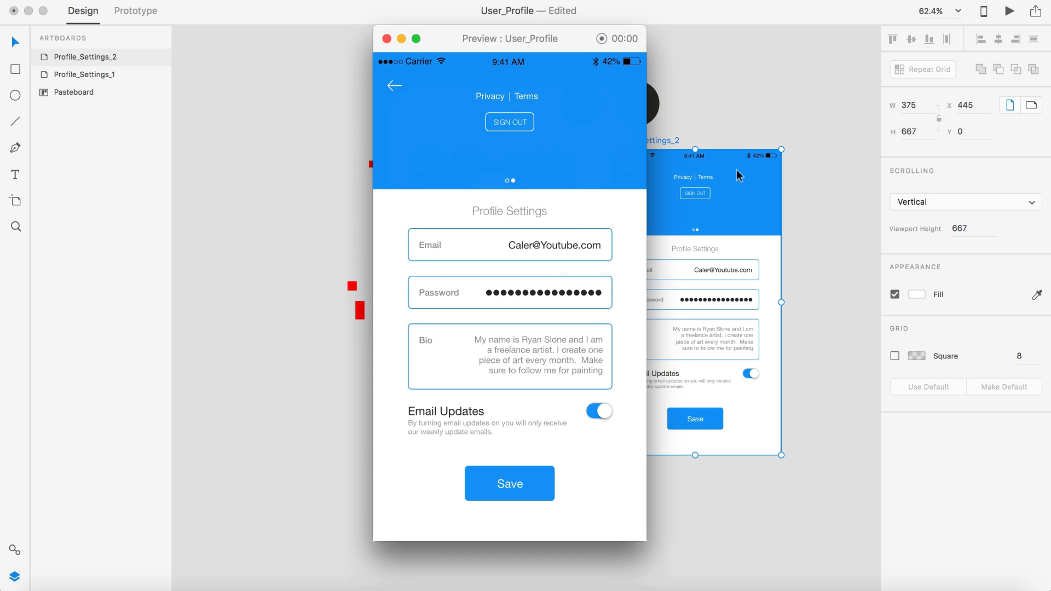
{"action": "left_click", "coordinate": [386, 39]}
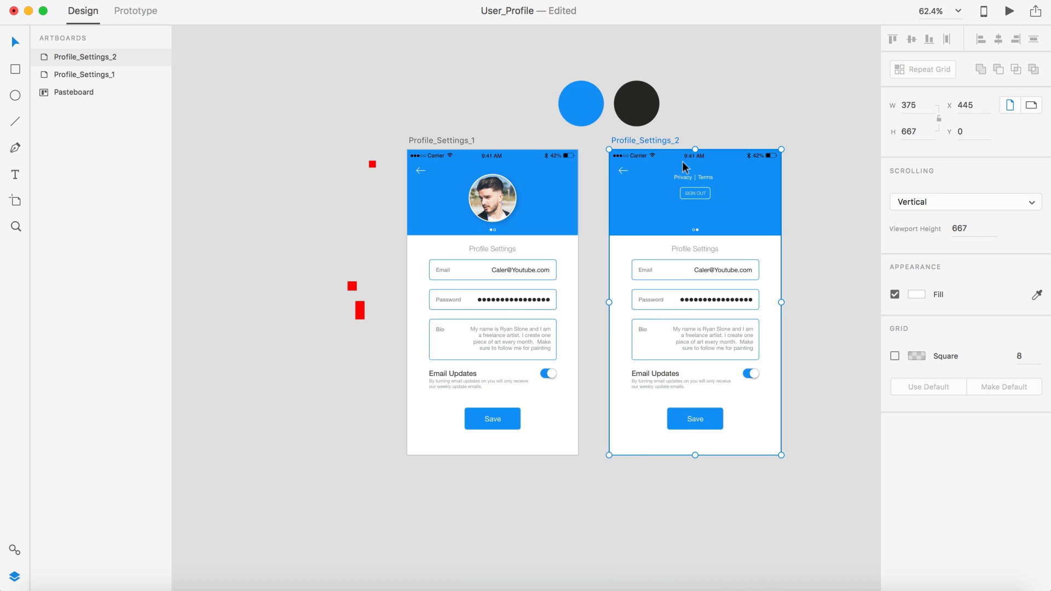
{"action": "scroll", "coordinate": [682, 161], "scroll_direction": "up", "scroll_amount": 5}
{"action": "left_click", "coordinate": [707, 214]}
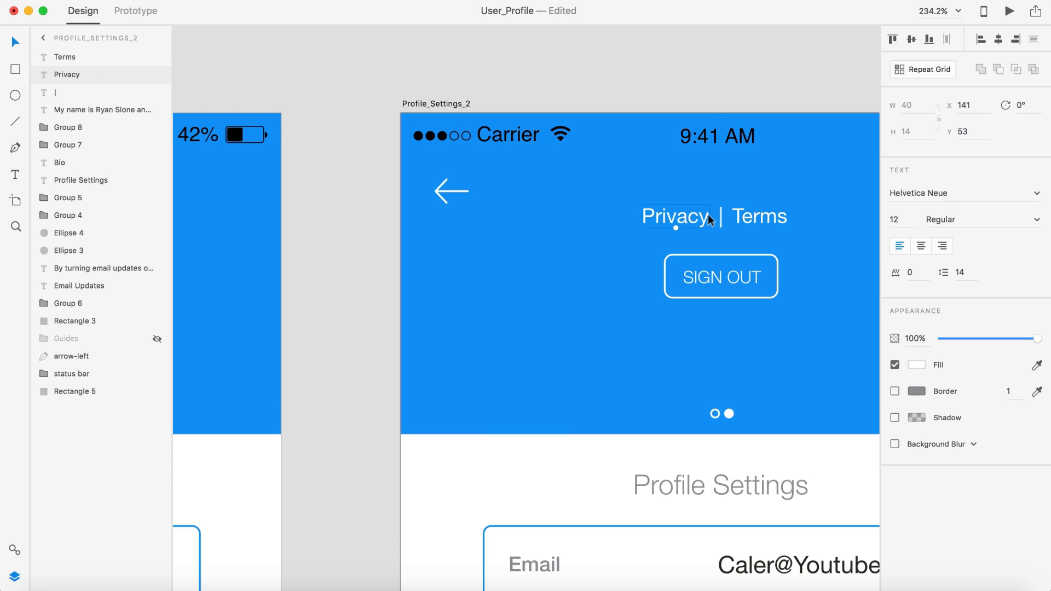
{"action": "left_click", "coordinate": [746, 215], "text": "shift"}
{"action": "left_click", "coordinate": [904, 219]}
{"action": "type", "text": "14"}
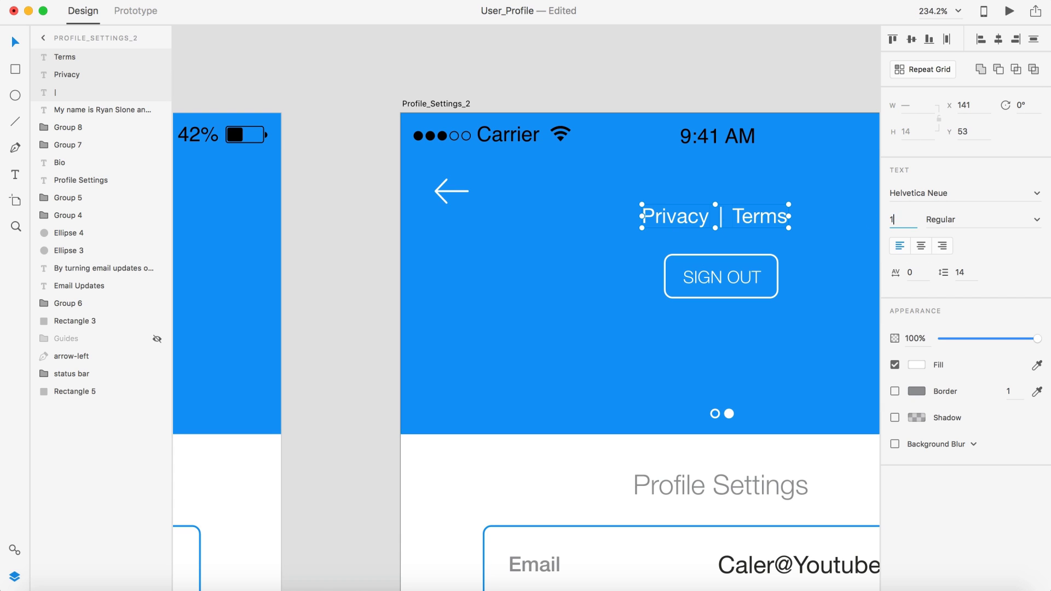
{"action": "key", "text": "Return"}
{"action": "scroll", "coordinate": [581, 283], "scroll_direction": "up", "scroll_amount": 5}
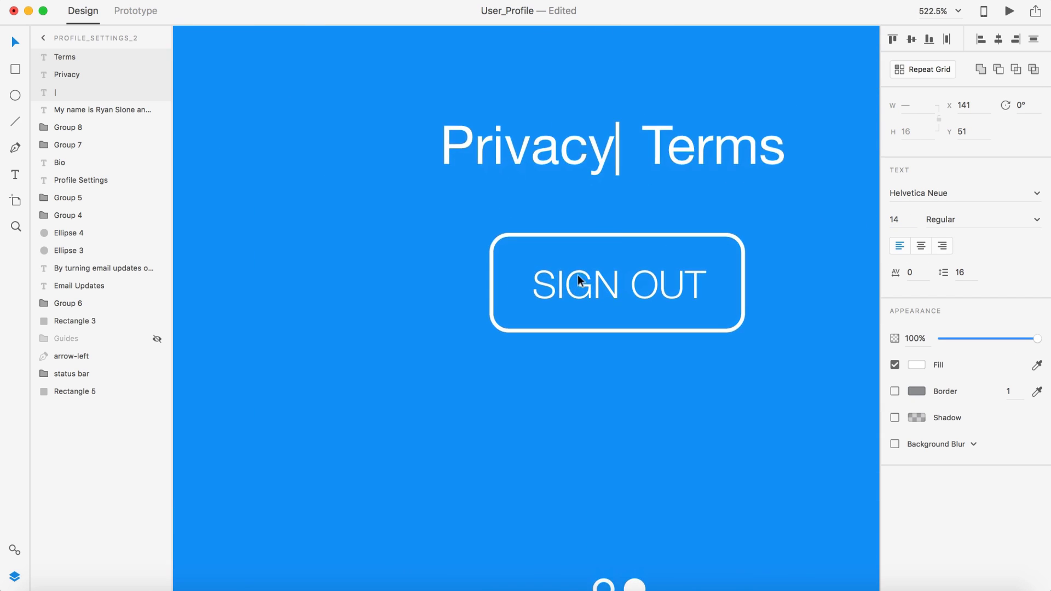
{"action": "left_click", "coordinate": [674, 208]}
{"action": "left_click_drag", "start_coordinate": [616, 174], "coordinate": [598, 176]}
{"action": "left_click_drag", "start_coordinate": [680, 164], "coordinate": [629, 156]}
{"action": "left_click", "coordinate": [629, 155]}
{"action": "left_click", "coordinate": [661, 189]}
{"action": "scroll", "coordinate": [661, 203], "scroll_direction": "down", "scroll_amount": 10}
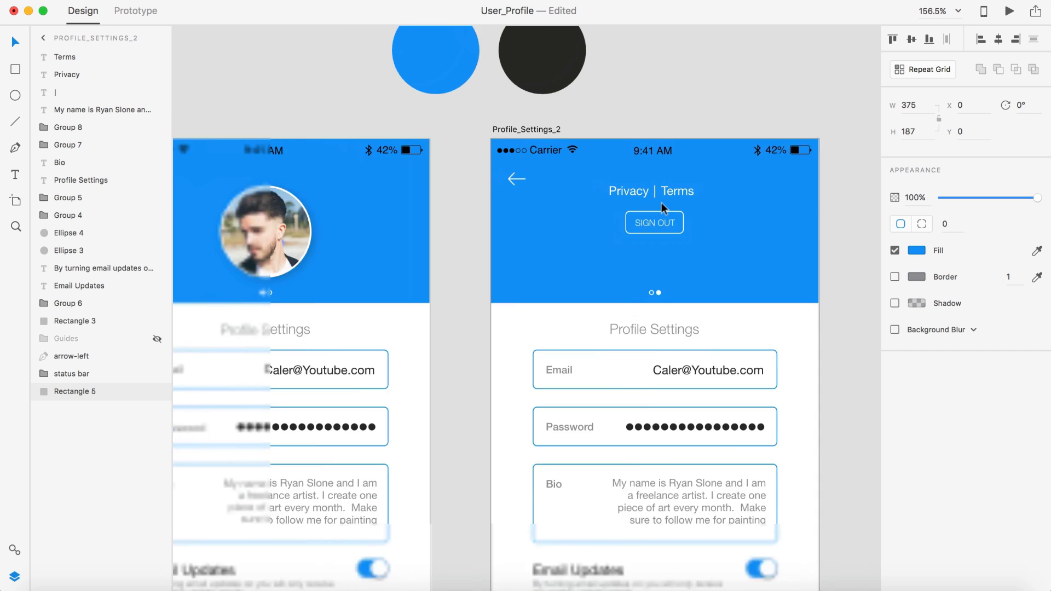
{"action": "scroll", "coordinate": [661, 203], "scroll_direction": "right", "scroll_amount": 2}
{"action": "left_click", "coordinate": [810, 206]}
{"action": "scroll", "coordinate": [810, 205], "scroll_direction": "down", "scroll_amount": 3}
{"action": "scroll", "coordinate": [810, 206], "scroll_direction": "up", "scroll_amount": 5}
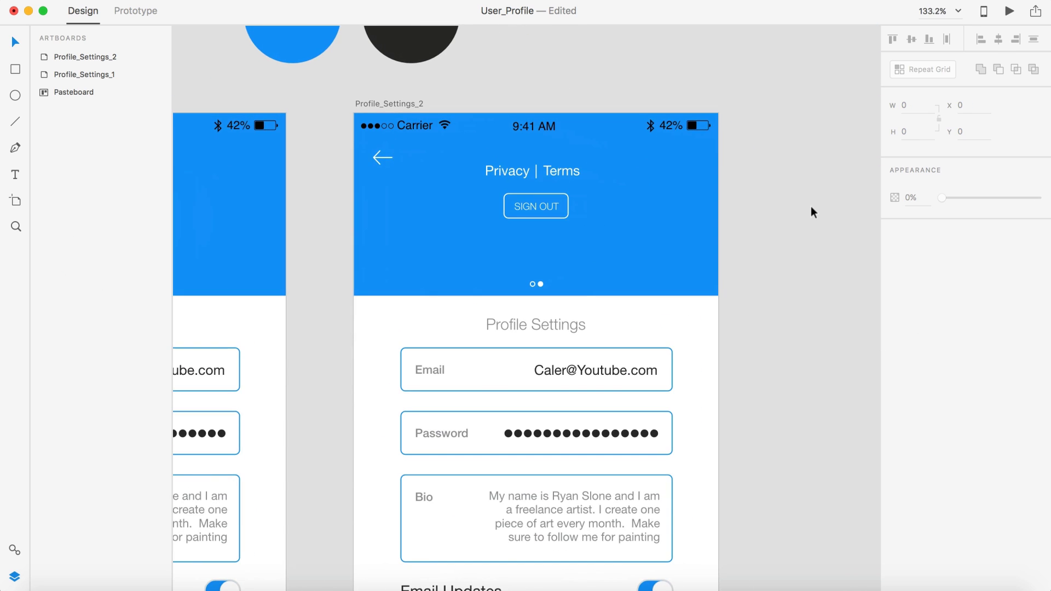
{"action": "scroll", "coordinate": [613, 197], "scroll_direction": "up", "scroll_amount": 2}
{"action": "scroll", "coordinate": [614, 183], "scroll_direction": "left", "scroll_amount": 4}
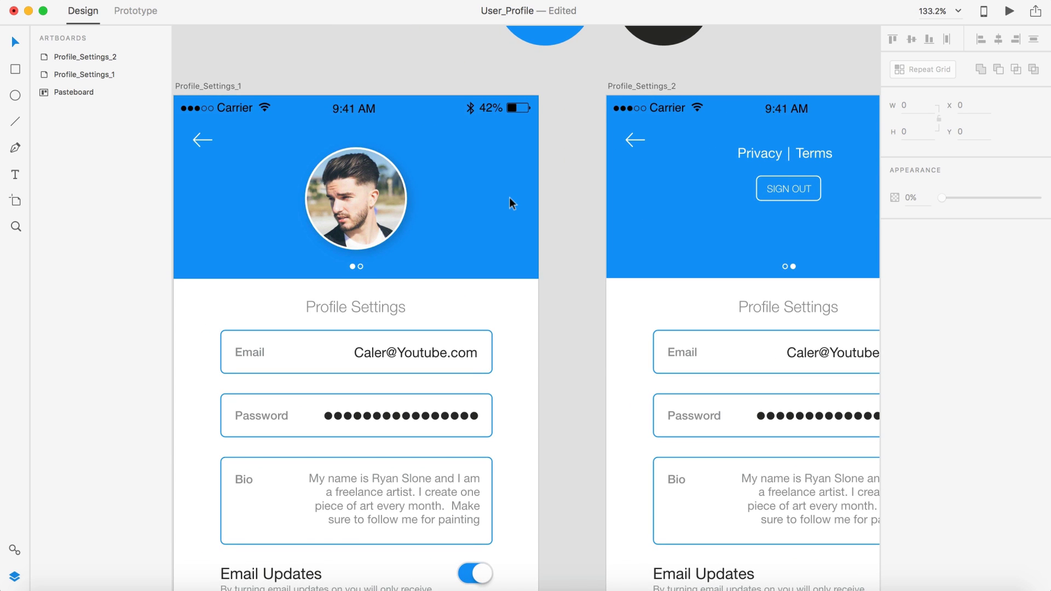
Step: Paste a copy of the profile photo into Profile_Settings_2's header as a placement guide, behind the text on the right
{"action": "scroll", "coordinate": [509, 197], "scroll_direction": "right", "scroll_amount": 5}
{"action": "left_click", "coordinate": [277, 193]}
{"action": "key", "text": "super+c"}
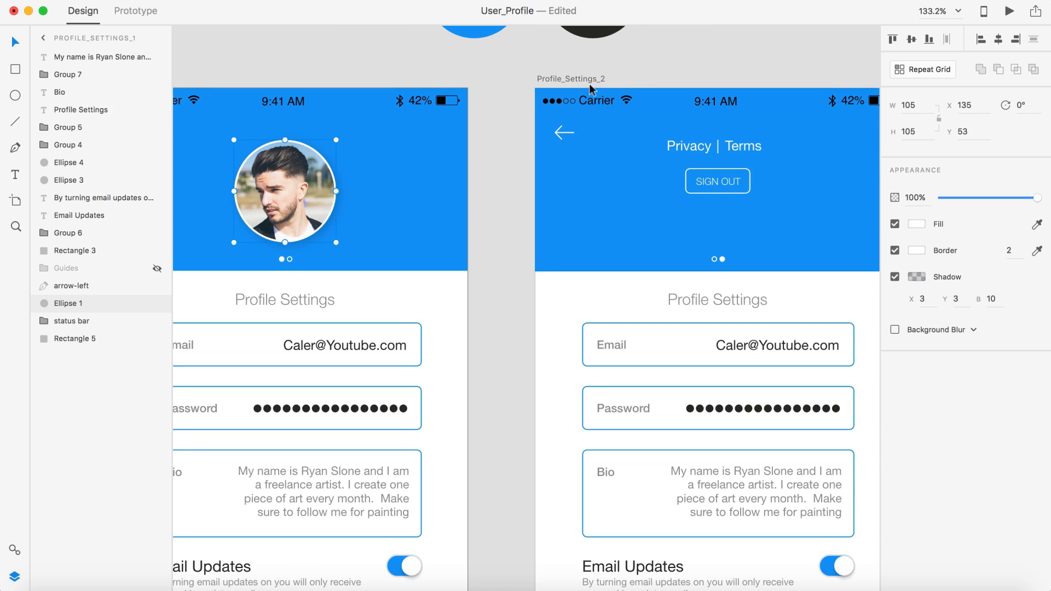
{"action": "left_click", "coordinate": [563, 75]}
{"action": "key", "text": "super+v"}
{"action": "scroll", "coordinate": [718, 166], "scroll_direction": "right", "scroll_amount": 3}
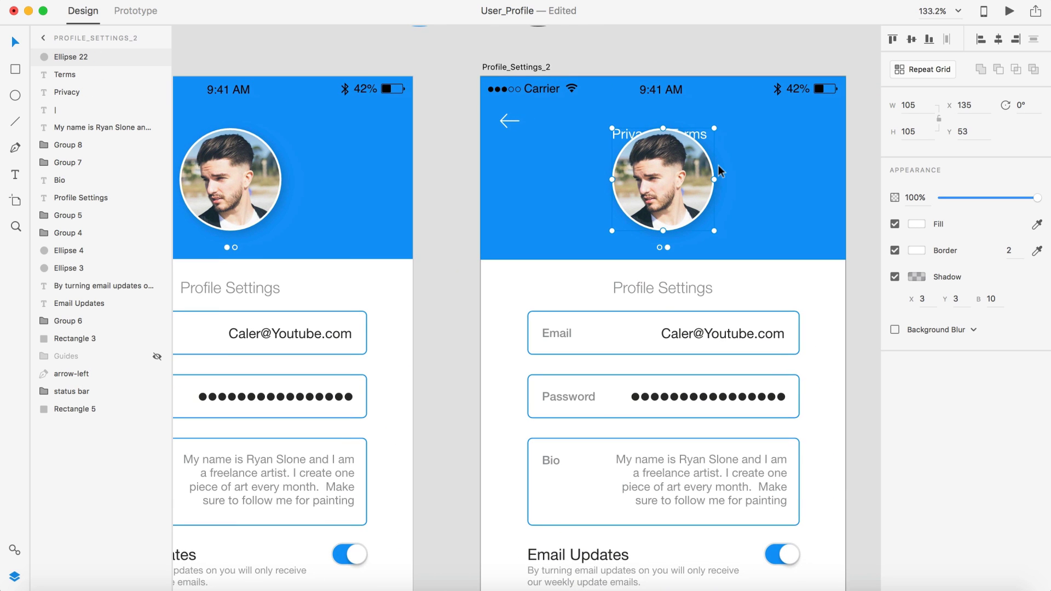
{"action": "key", "text": "super+bracketleft"}
{"action": "key", "text": "super+bracketleft"}
{"action": "key", "text": "super+bracketleft"}
{"action": "key", "text": "super+bracketleft"}
{"action": "key", "text": "super+bracketleft"}
{"action": "key", "text": "super+bracketleft"}
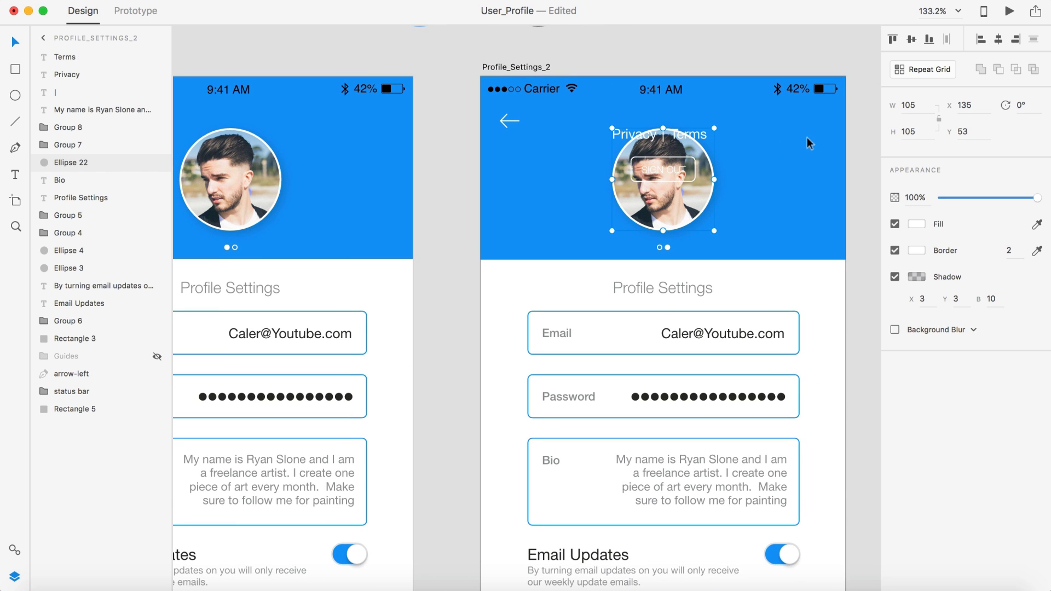
{"action": "left_click_drag", "start_coordinate": [671, 202], "coordinate": [797, 201]}
Step: Move Privacy, the divider, Terms and the SIGN OUT button lower in the header
{"action": "left_click", "coordinate": [673, 136]}
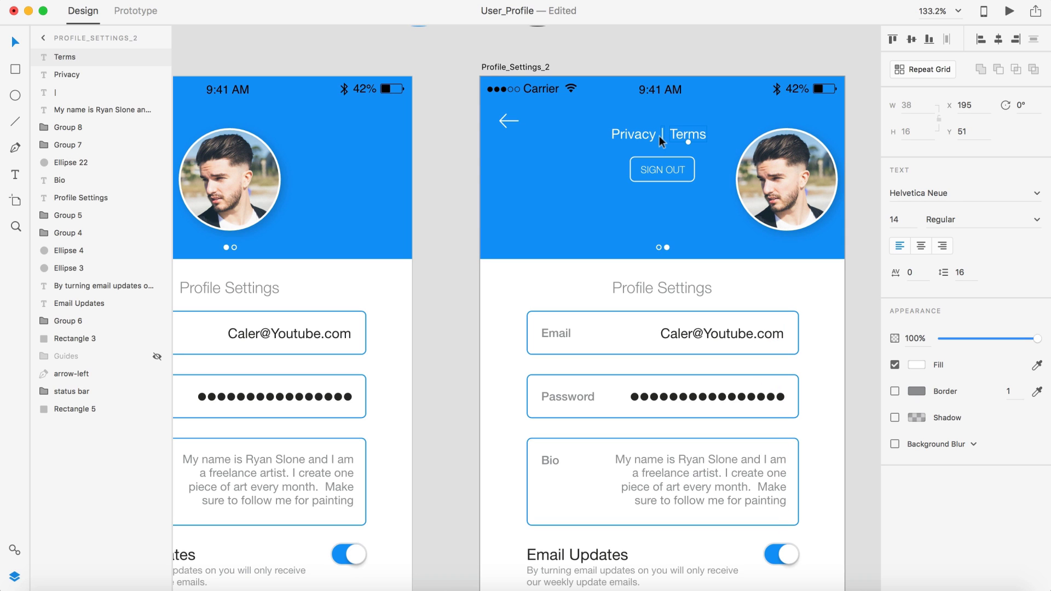
{"action": "left_click", "coordinate": [659, 136], "text": "shift"}
{"action": "left_click", "coordinate": [643, 136], "text": "shift"}
{"action": "left_click", "coordinate": [658, 165], "text": "shift"}
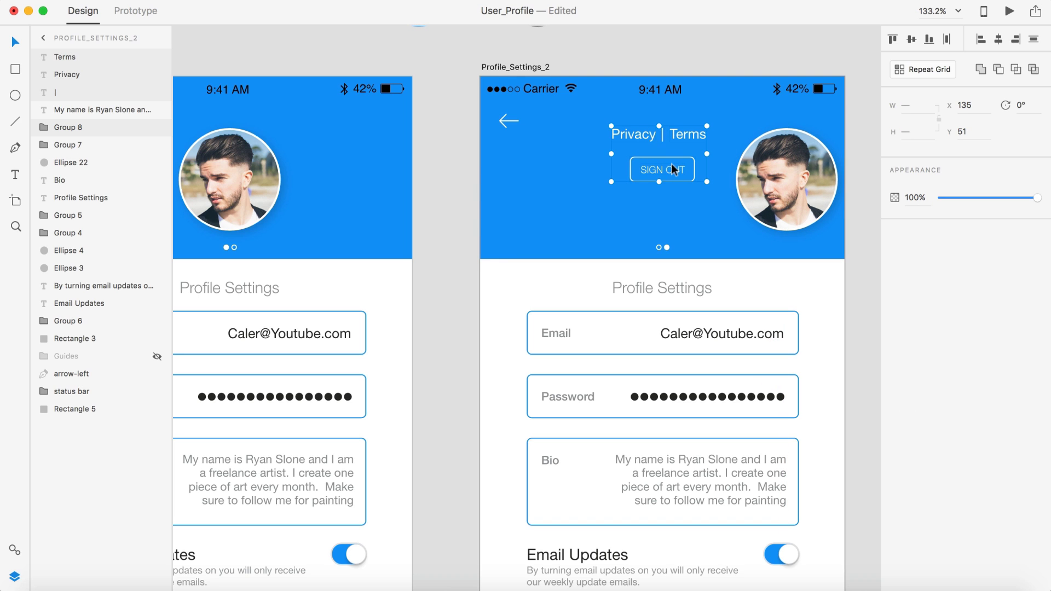
{"action": "left_click_drag", "start_coordinate": [671, 163], "coordinate": [670, 190]}
Step: Delete the pasted guide photo from Profile_Settings_2's header
{"action": "left_click", "coordinate": [775, 180]}
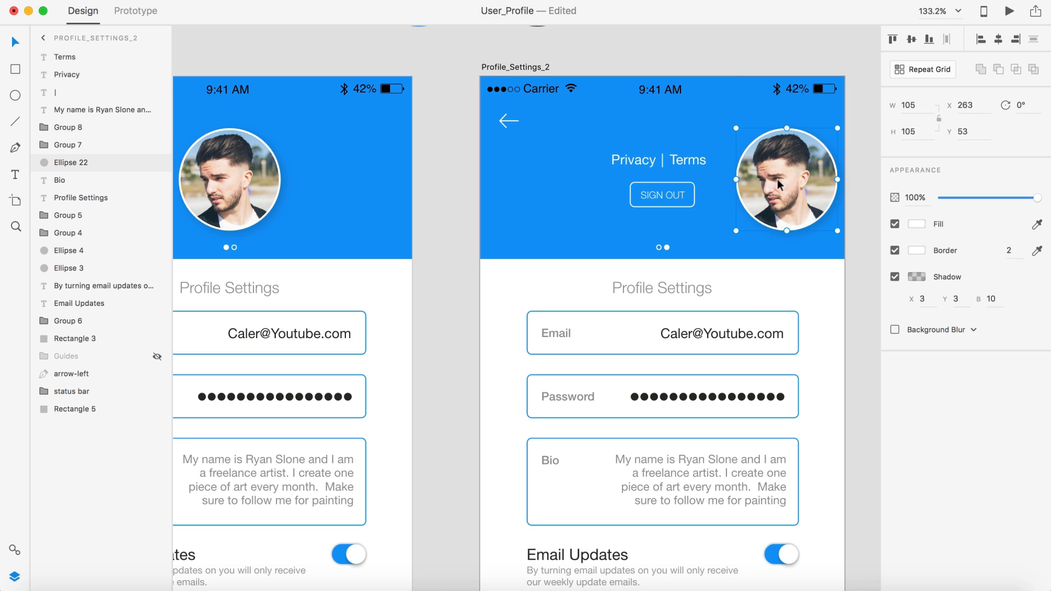
{"action": "key", "text": "Delete"}
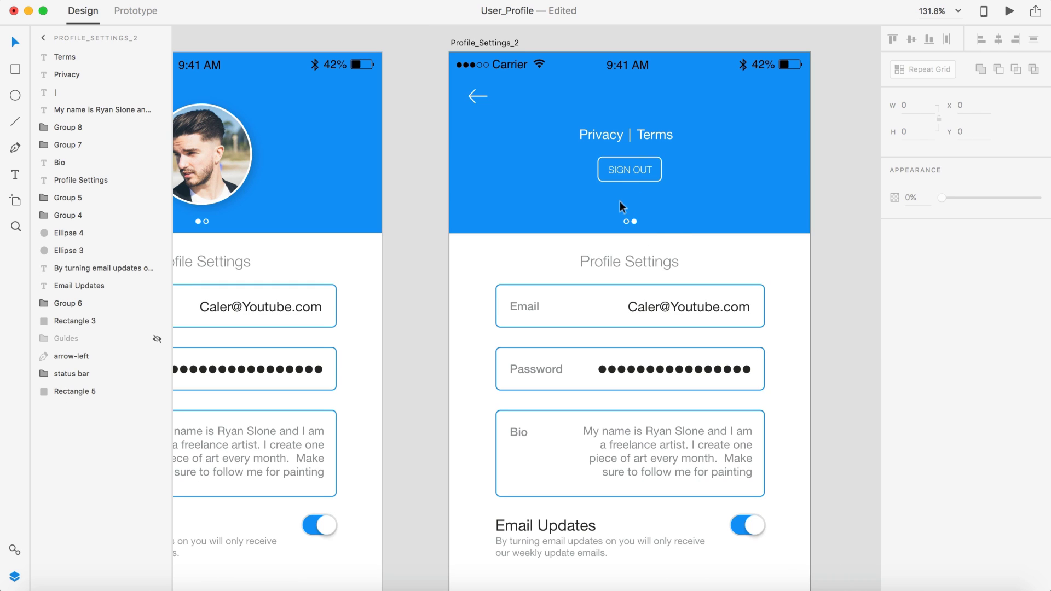
{"action": "scroll", "coordinate": [625, 199], "scroll_direction": "down", "scroll_amount": 5}
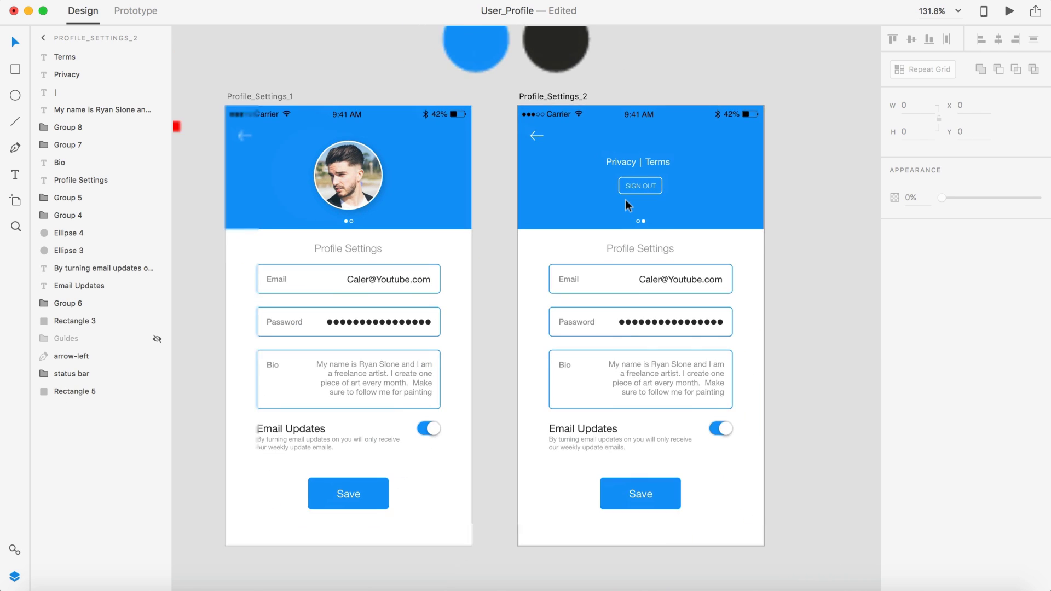
{"action": "left_click", "coordinate": [554, 97]}
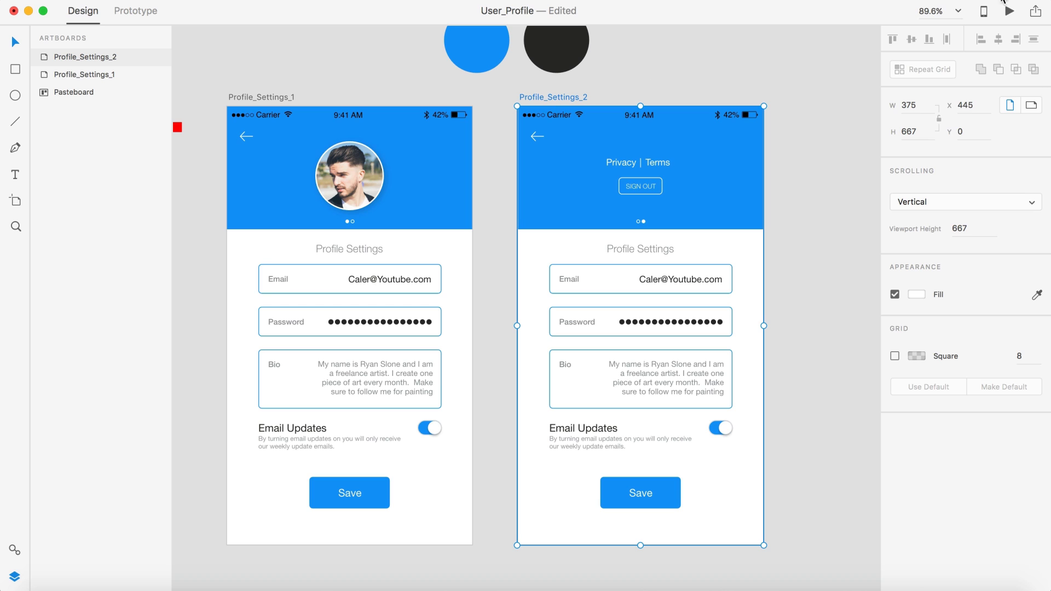
Step: Preview the Profile_Settings_2 screen, then close the preview
{"action": "left_click", "coordinate": [1009, 11]}
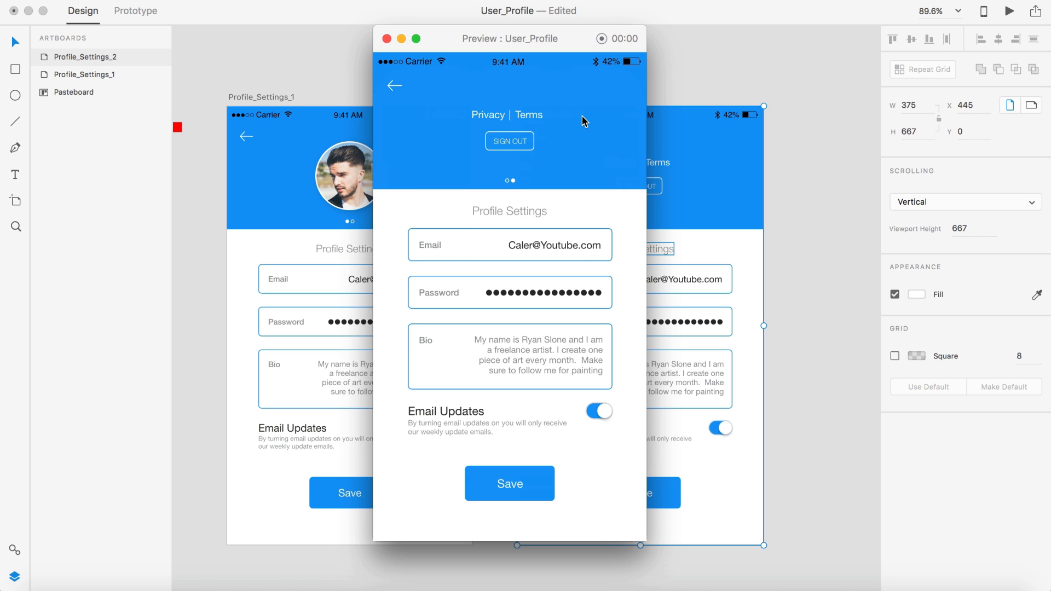
{"action": "left_click", "coordinate": [386, 38]}
{"action": "scroll", "coordinate": [705, 196], "scroll_direction": "up", "scroll_amount": 5}
Step: Set the Terms and Privacy text to Medium font weight
{"action": "left_click", "coordinate": [624, 142]}
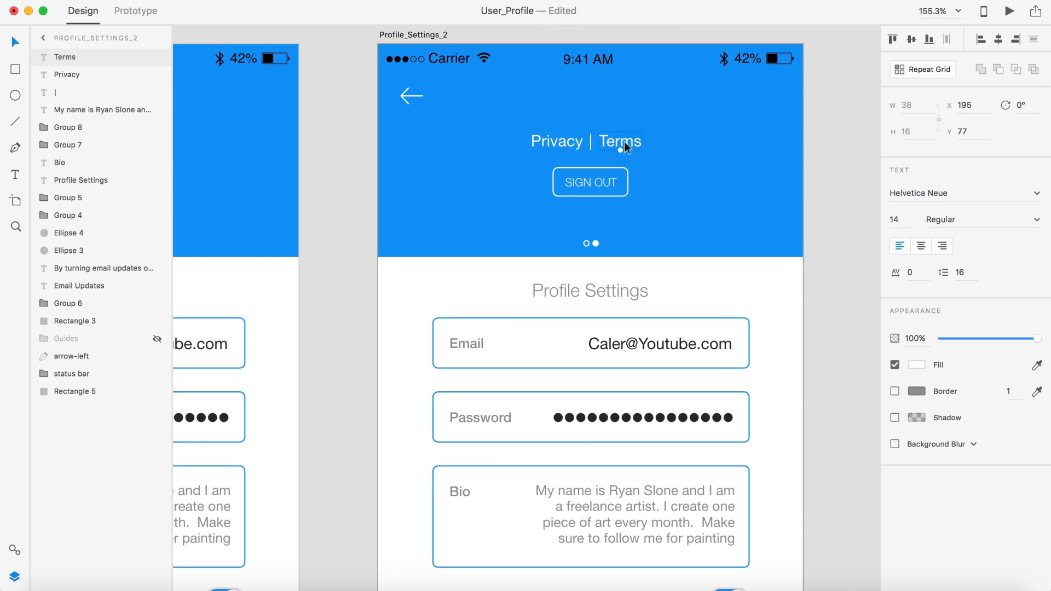
{"action": "left_click", "coordinate": [1036, 220]}
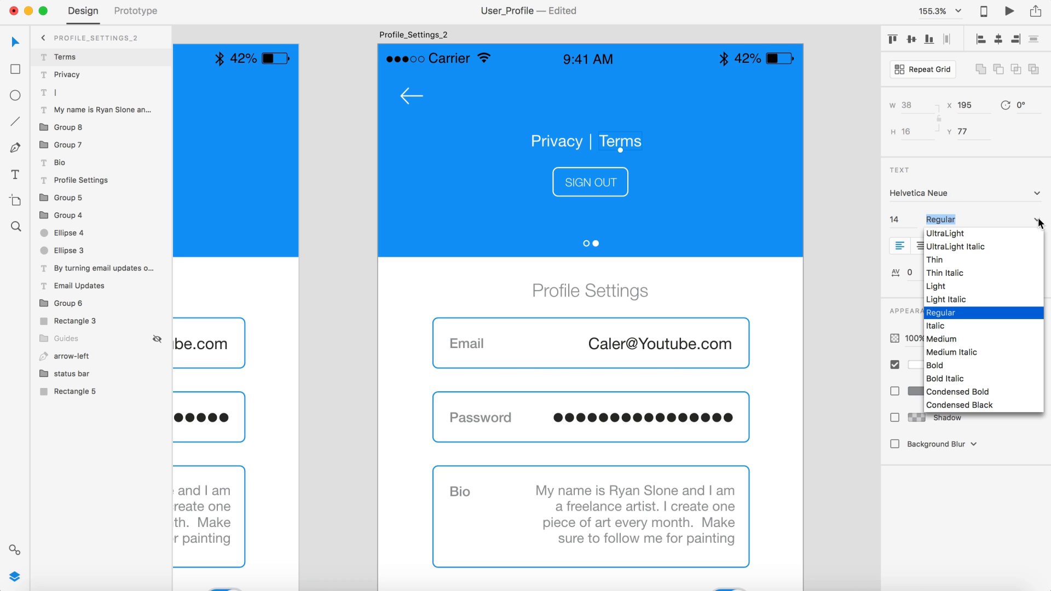
{"action": "left_click", "coordinate": [939, 340]}
{"action": "left_click", "coordinate": [571, 143]}
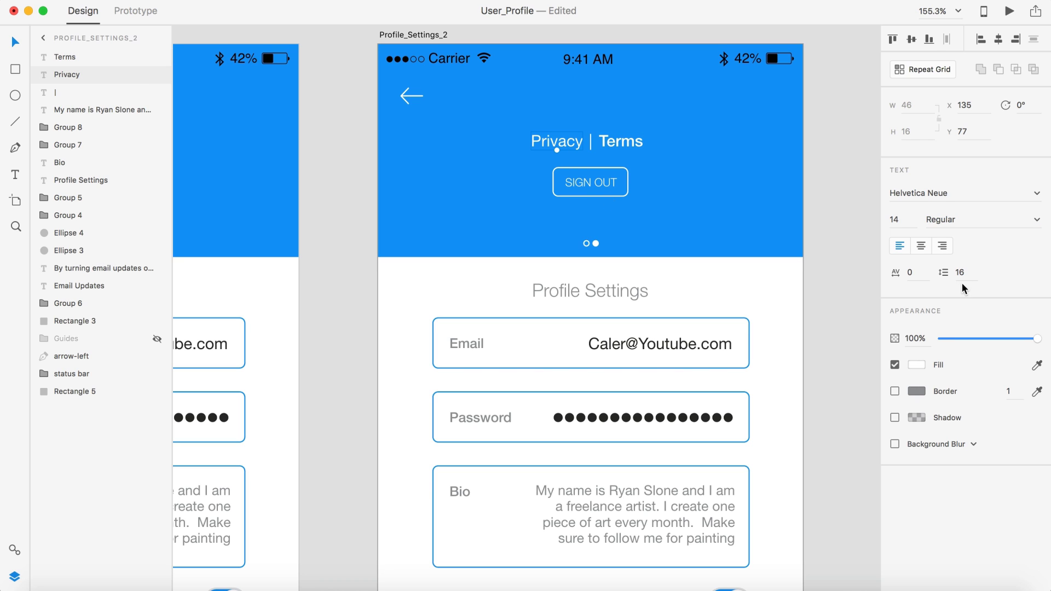
{"action": "left_click", "coordinate": [1040, 219]}
{"action": "left_click", "coordinate": [942, 339]}
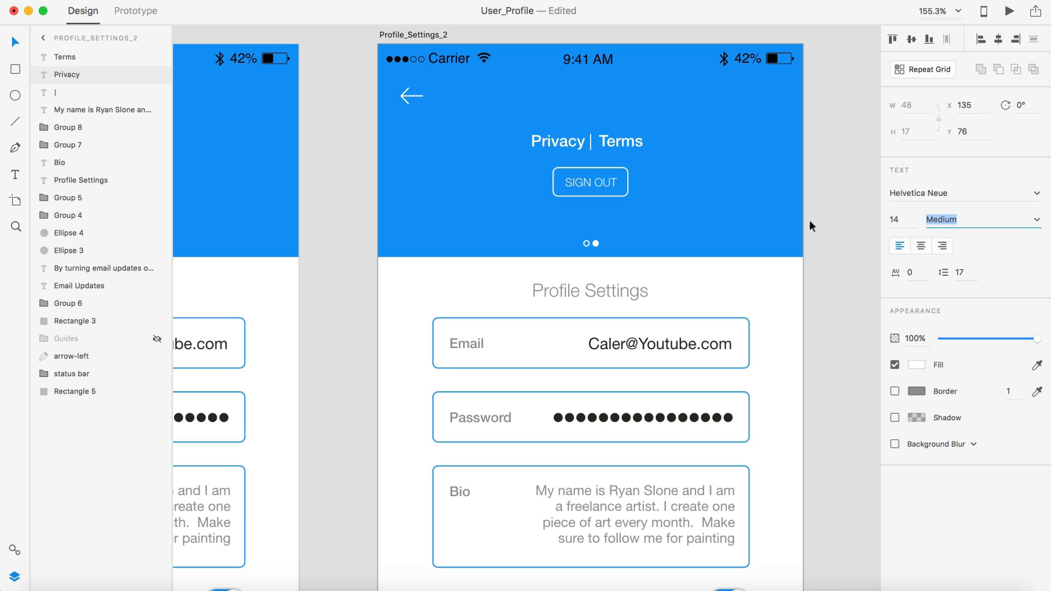
Step: Nudge Privacy slightly left and review the updated header
{"action": "scroll", "coordinate": [632, 168], "scroll_direction": "up", "scroll_amount": 5}
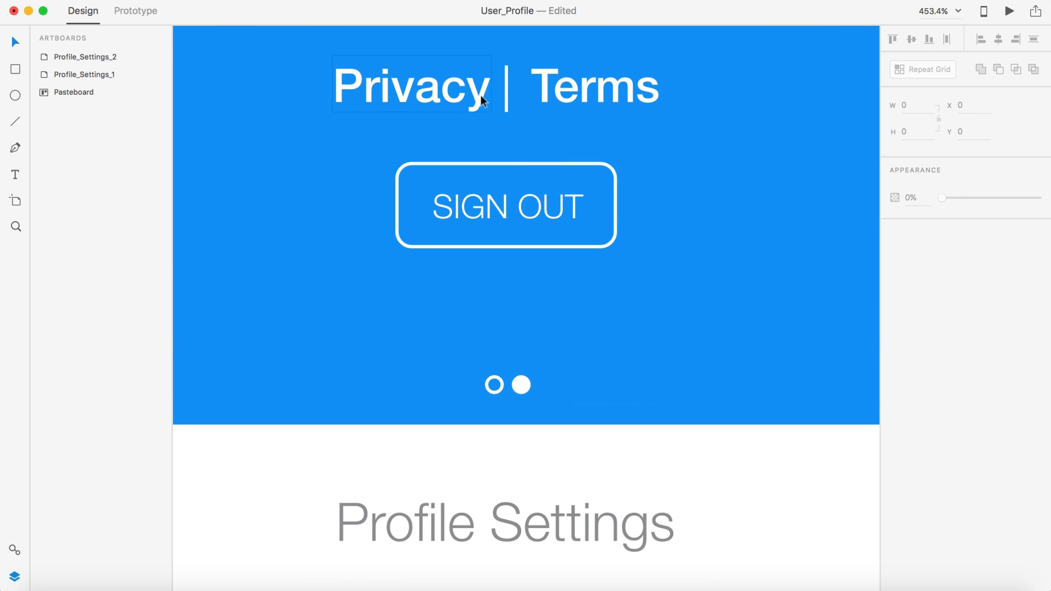
{"action": "key", "text": "Left"}
{"action": "key", "text": "Left"}
{"action": "scroll", "coordinate": [632, 93], "scroll_direction": "down", "scroll_amount": 5}
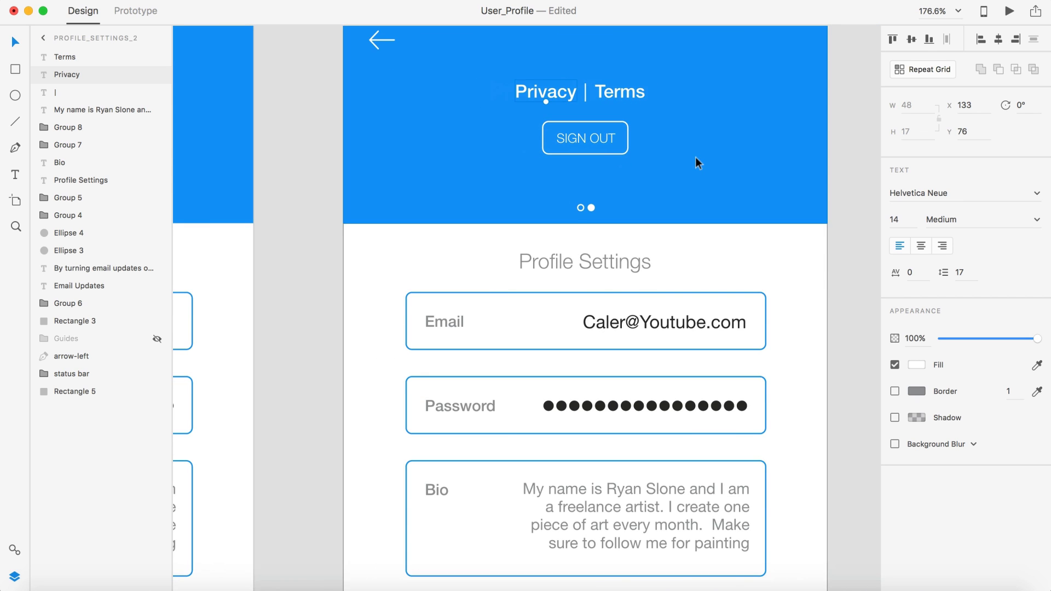
{"action": "left_click", "coordinate": [833, 143]}
{"action": "scroll", "coordinate": [834, 143], "scroll_direction": "down", "scroll_amount": 5}
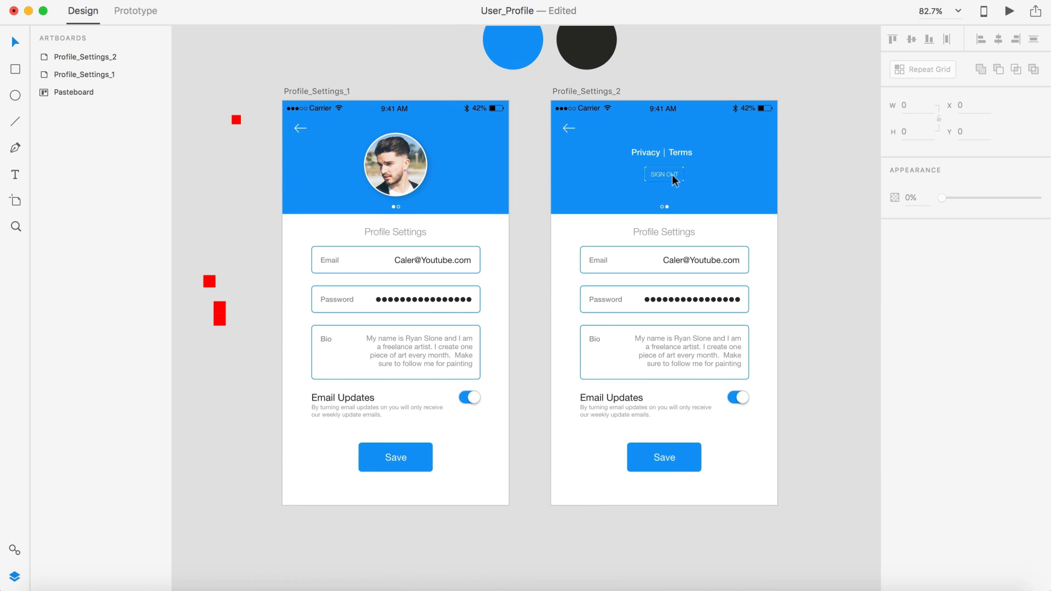
{"action": "scroll", "coordinate": [678, 169], "scroll_direction": "up", "scroll_amount": 4}
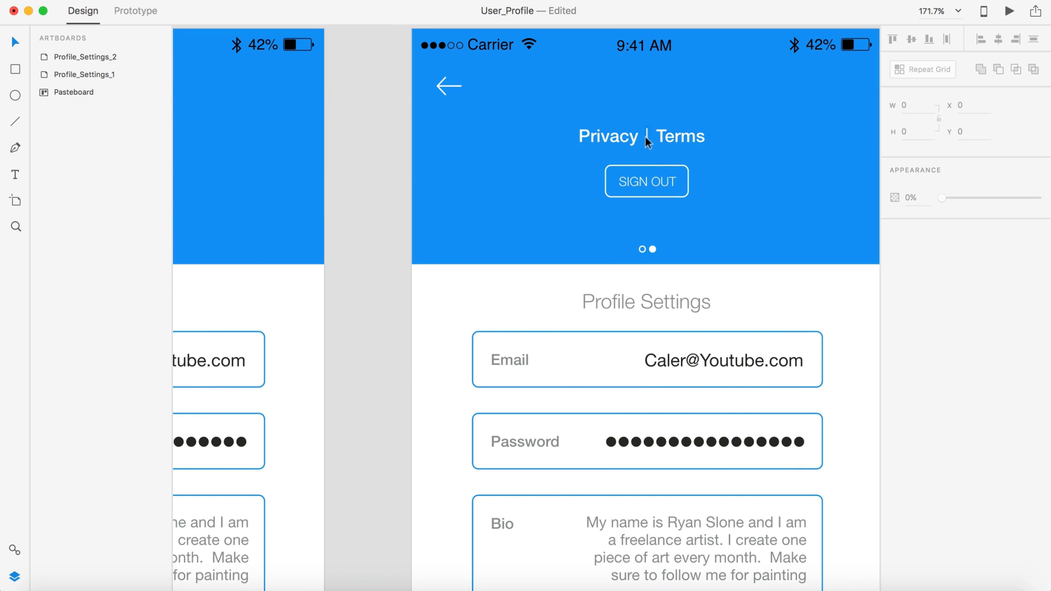
{"action": "scroll", "coordinate": [693, 286], "scroll_direction": "down", "scroll_amount": 5}
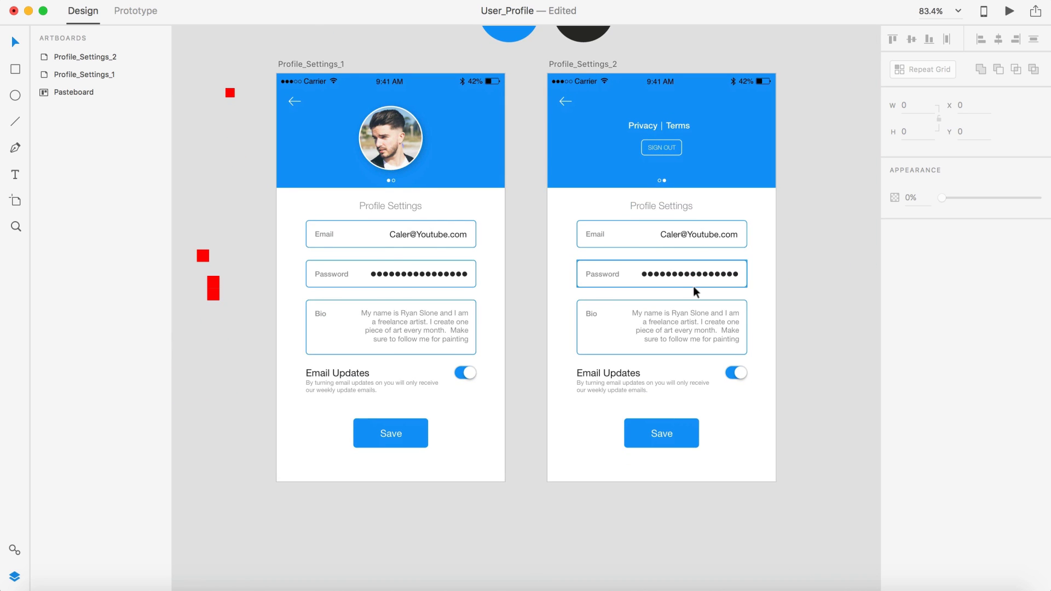
{"action": "scroll", "coordinate": [821, 253], "scroll_direction": "right", "scroll_amount": 3}
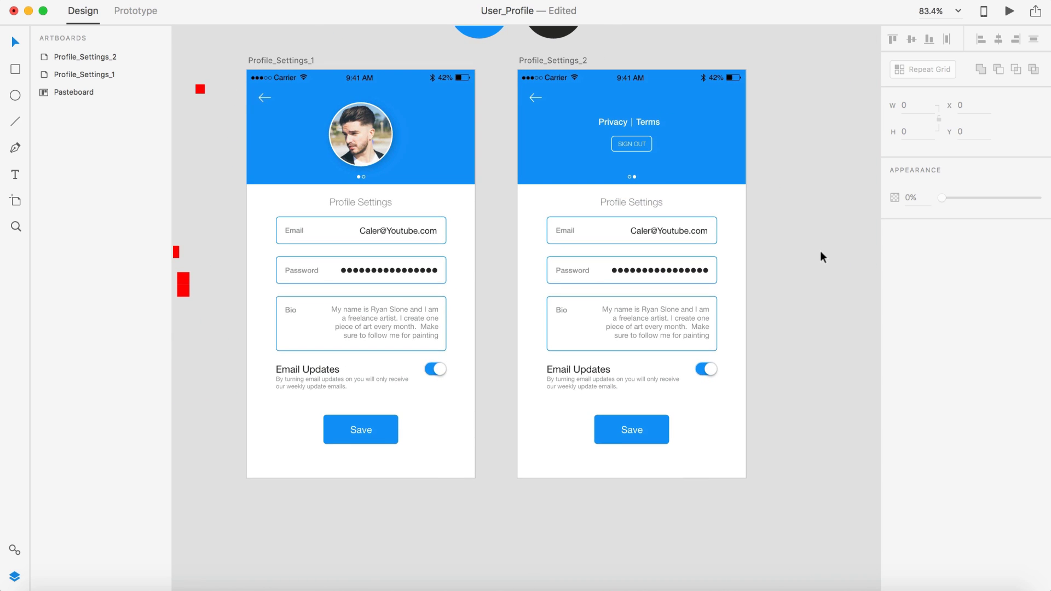
{"action": "scroll", "coordinate": [821, 253], "scroll_direction": "right", "scroll_amount": 2}
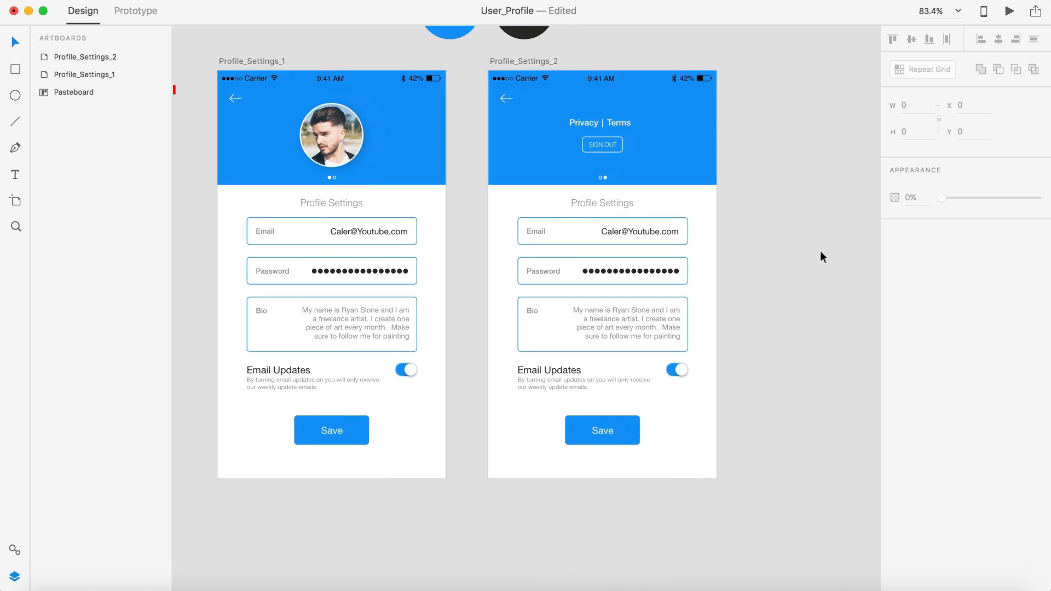
{"action": "scroll", "coordinate": [820, 252], "scroll_direction": "down", "scroll_amount": 3}
{"action": "scroll", "coordinate": [820, 252], "scroll_direction": "right", "scroll_amount": 6}
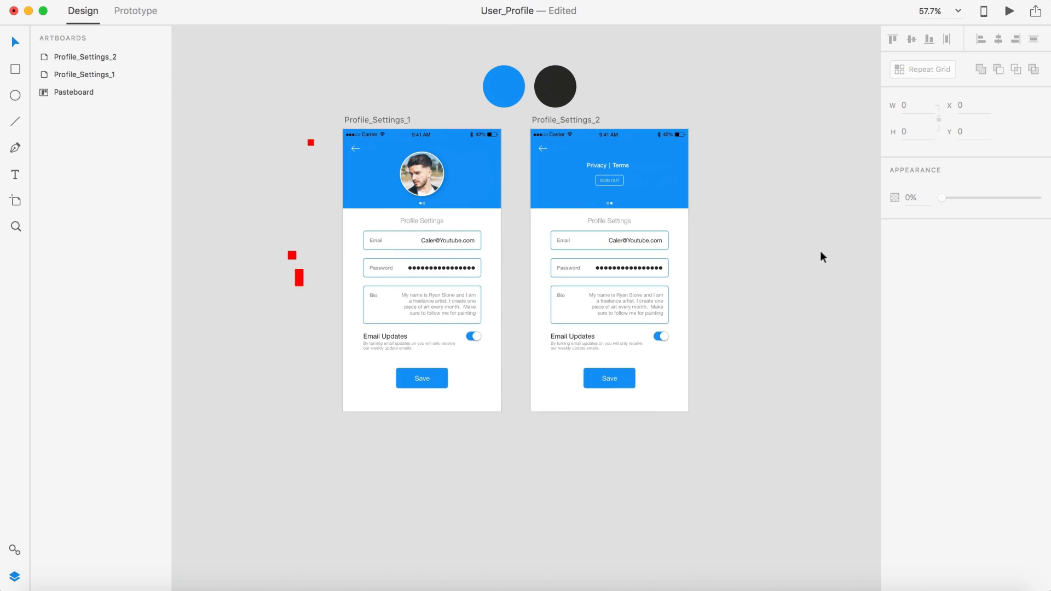
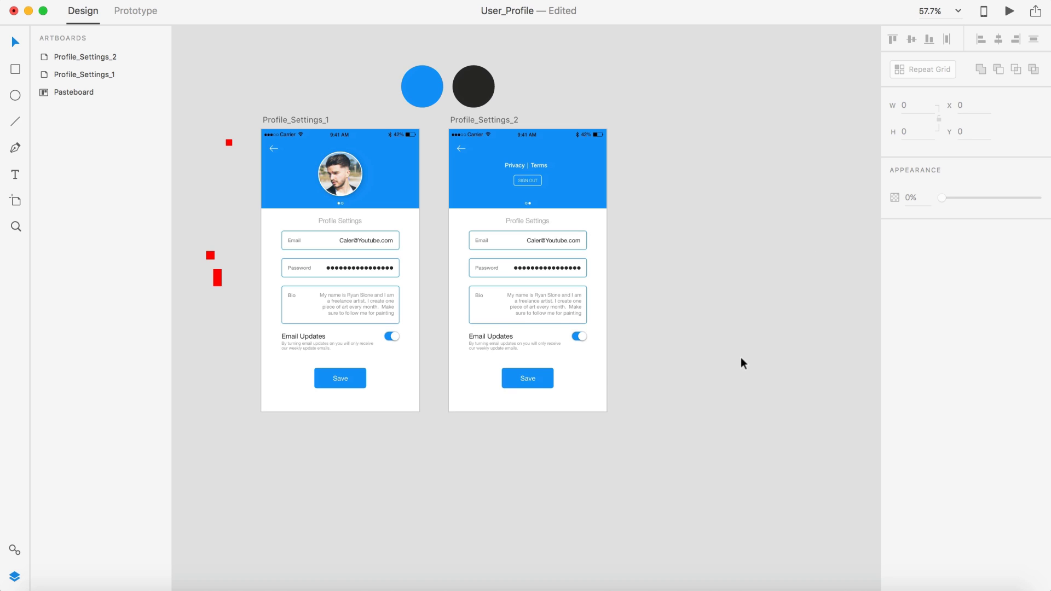
Step: Duplicate the Profile_Settings_1 artboard
{"action": "left_click", "coordinate": [298, 119]}
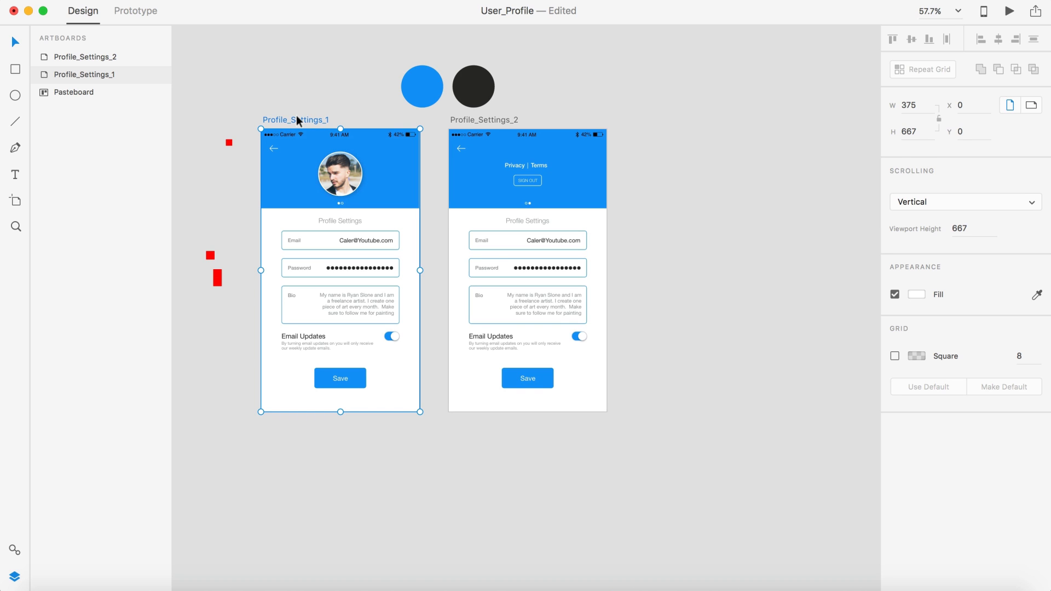
{"action": "key", "text": "super+d"}
{"action": "left_click", "coordinate": [630, 58]}
{"action": "scroll", "coordinate": [629, 58], "scroll_direction": "right", "scroll_amount": 3}
{"action": "scroll", "coordinate": [630, 58], "scroll_direction": "right", "scroll_amount": 2}
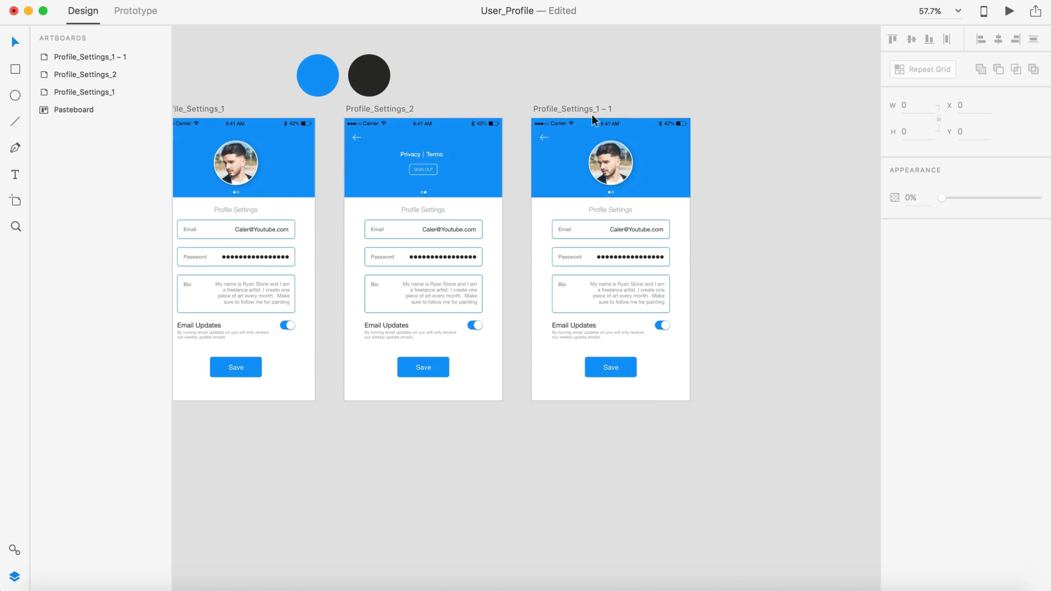
Step: Rename the copied artboard Profile_Settings_3 and review the canvas
{"action": "left_click", "coordinate": [584, 105]}
{"action": "double_click", "coordinate": [585, 108]}
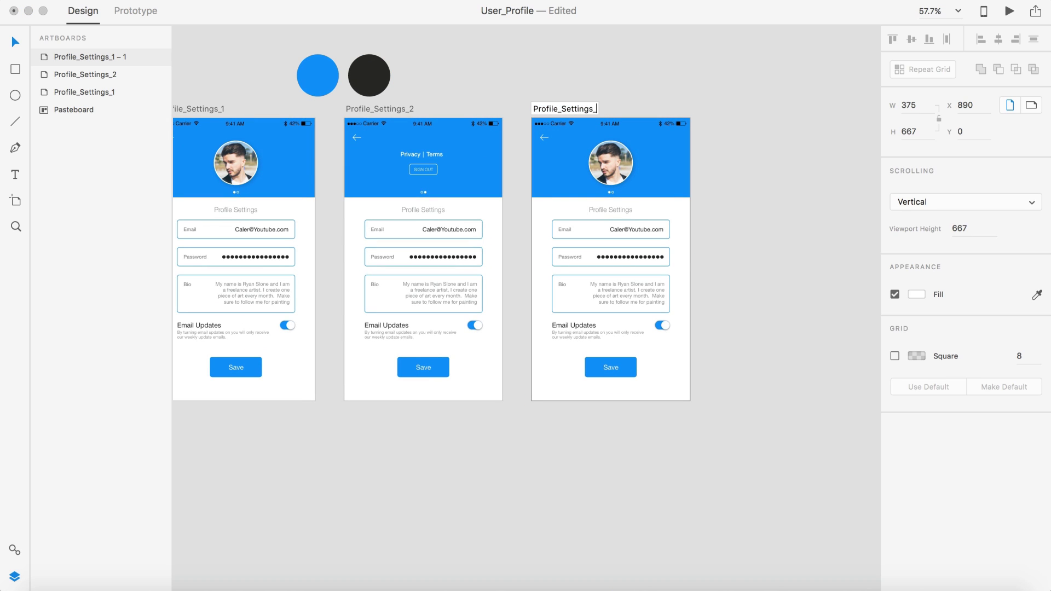
{"action": "key", "text": "Return"}
{"action": "left_click", "coordinate": [804, 167]}
{"action": "scroll", "coordinate": [804, 167], "scroll_direction": "down", "scroll_amount": 2}
{"action": "scroll", "coordinate": [804, 167], "scroll_direction": "right", "scroll_amount": 2}
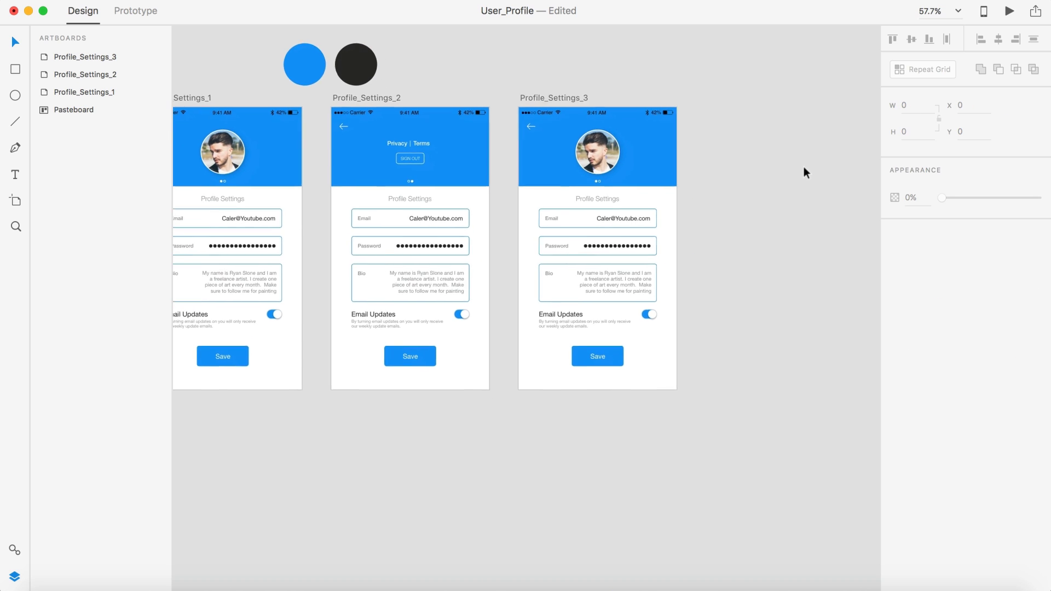
{"action": "scroll", "coordinate": [804, 167], "scroll_direction": "down", "scroll_amount": 1}
{"action": "scroll", "coordinate": [803, 166], "scroll_direction": "left", "scroll_amount": 1}
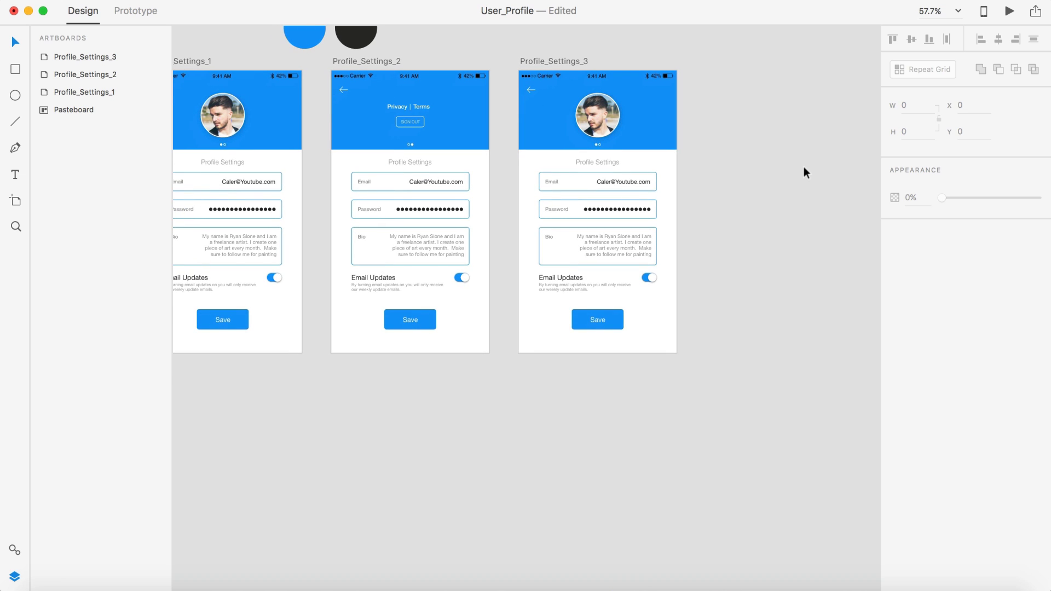
{"action": "scroll", "coordinate": [793, 162], "scroll_direction": "up", "scroll_amount": 1}
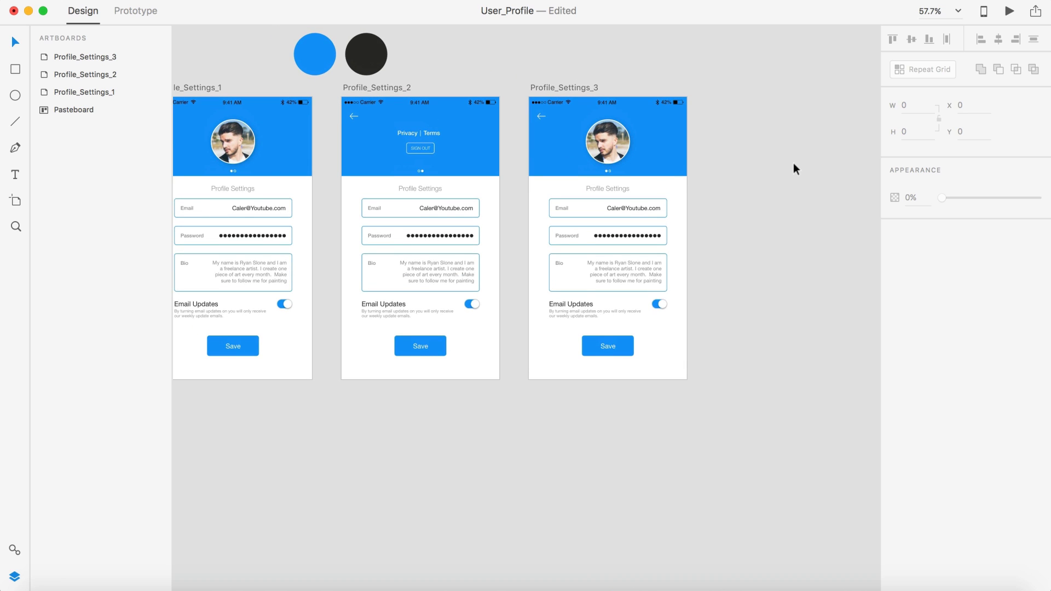
{"action": "scroll", "coordinate": [793, 163], "scroll_direction": "up", "scroll_amount": 5}
{"action": "scroll", "coordinate": [793, 162], "scroll_direction": "left", "scroll_amount": 2}
{"action": "scroll", "coordinate": [793, 162], "scroll_direction": "down", "scroll_amount": 1}
{"action": "scroll", "coordinate": [793, 162], "scroll_direction": "down", "scroll_amount": 2}
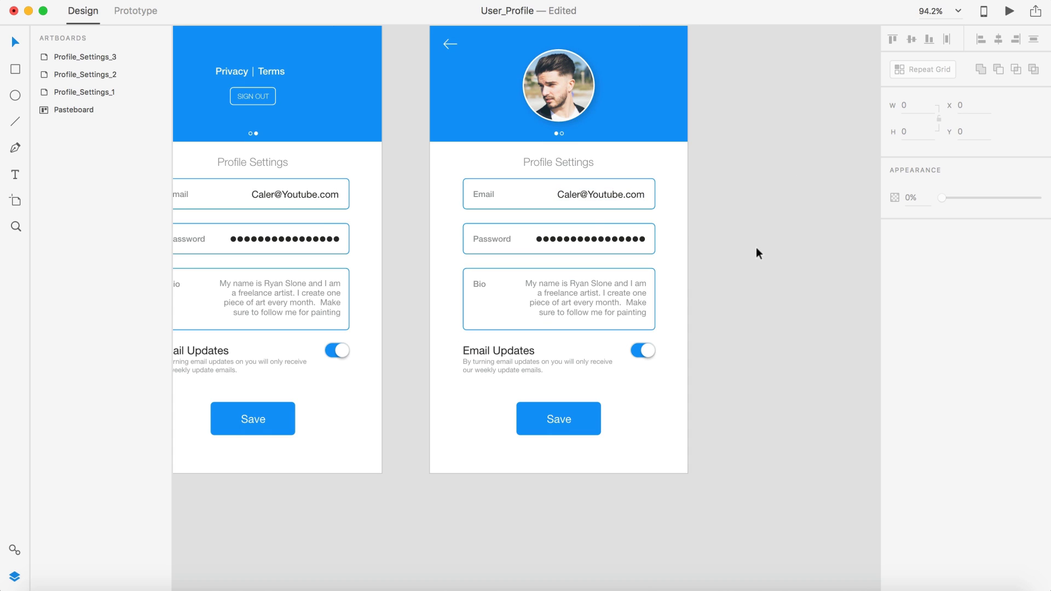
Step: Ungroup the Profile_Settings_3 password field and its row of dots
{"action": "left_click", "coordinate": [613, 245]}
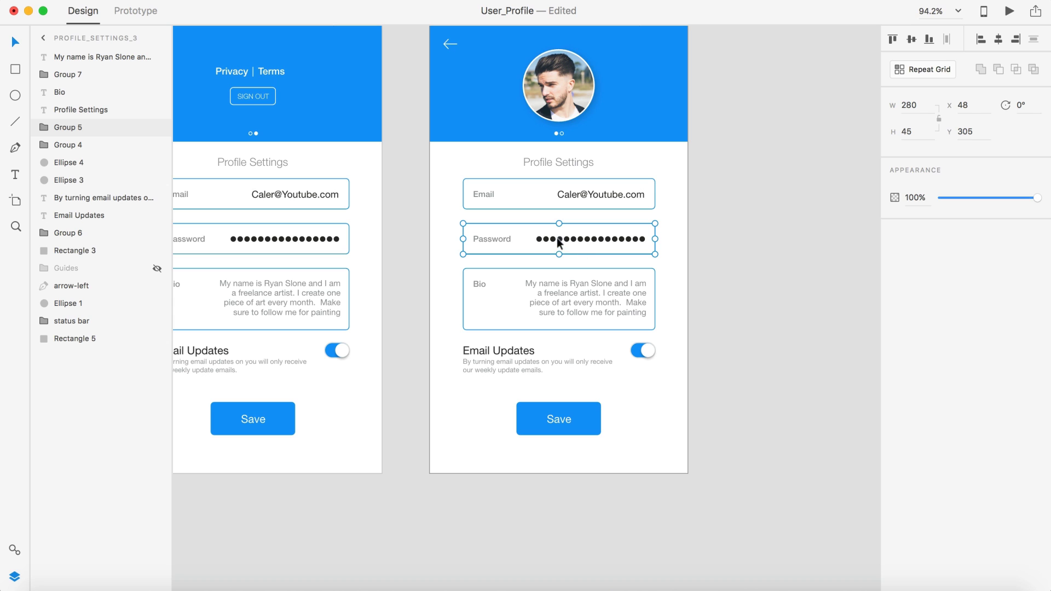
{"action": "key", "text": "shift+super+g"}
{"action": "scroll", "coordinate": [543, 242], "scroll_direction": "up", "scroll_amount": 5}
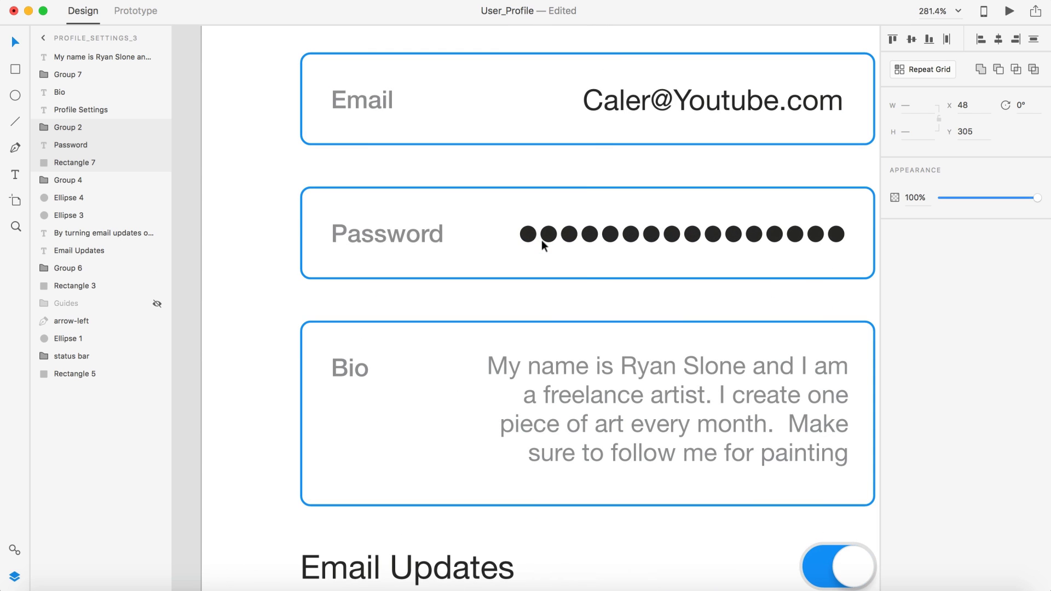
{"action": "key", "text": "shift+super+g"}
{"action": "left_click", "coordinate": [221, 270]}
Step: Delete six password dots from the left, leaving ten
{"action": "left_click", "coordinate": [528, 236]}
{"action": "key", "text": "Delete"}
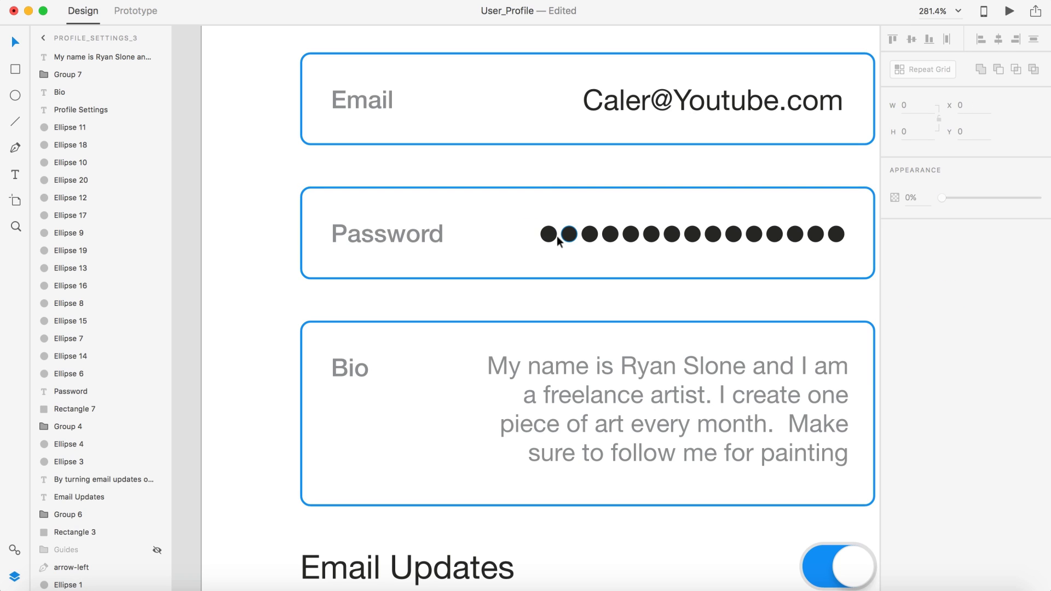
{"action": "left_click", "coordinate": [552, 235]}
{"action": "key", "text": "Delete"}
{"action": "left_click", "coordinate": [570, 235]}
{"action": "key", "text": "Delete"}
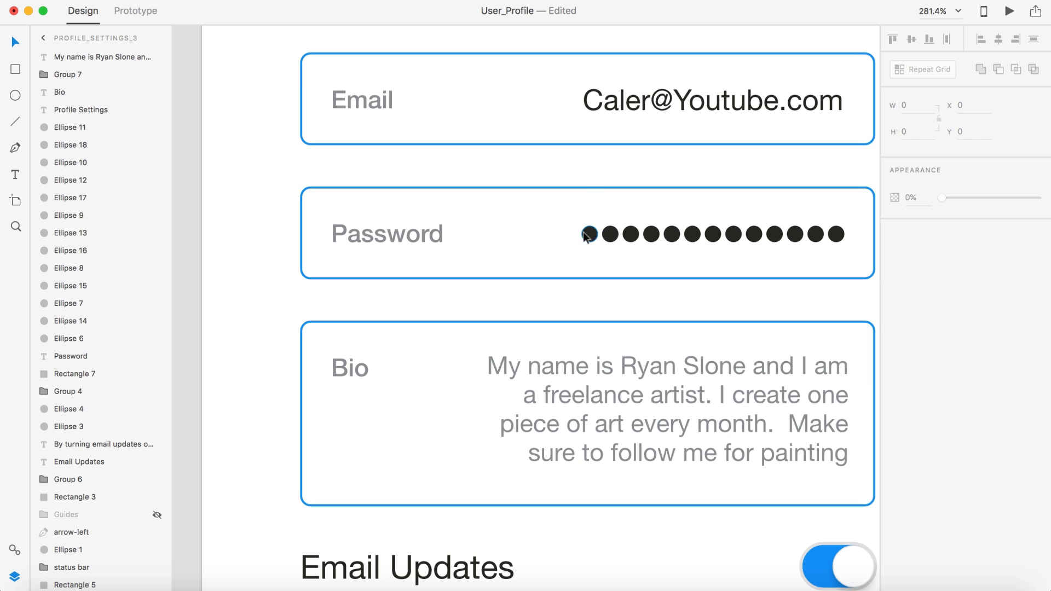
{"action": "left_click", "coordinate": [588, 235]}
{"action": "key", "text": "Delete"}
{"action": "left_click", "coordinate": [609, 235]}
{"action": "key", "text": "Delete"}
{"action": "left_click", "coordinate": [630, 236]}
{"action": "key", "text": "Delete"}
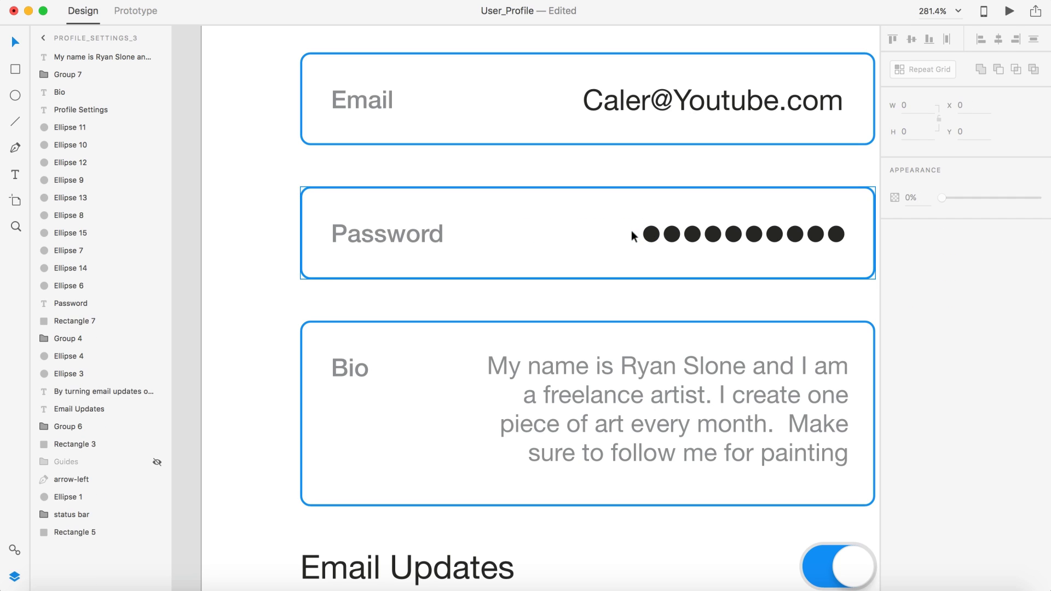
{"action": "scroll", "coordinate": [634, 236], "scroll_direction": "down", "scroll_amount": 10}
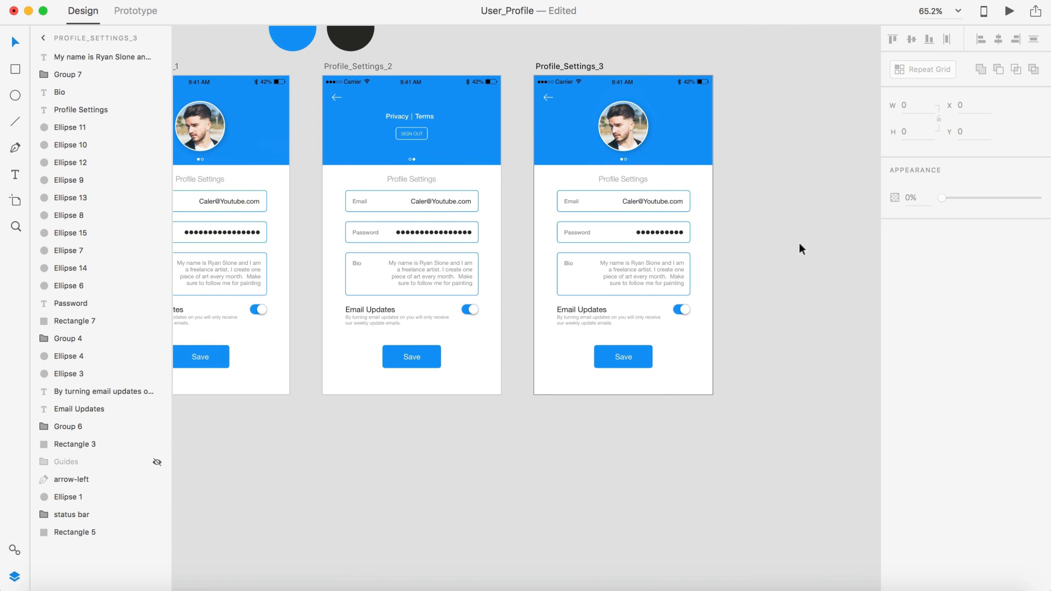
{"action": "scroll", "coordinate": [799, 249], "scroll_direction": "right", "scroll_amount": 2}
{"action": "scroll", "coordinate": [704, 205], "scroll_direction": "up", "scroll_amount": 6}
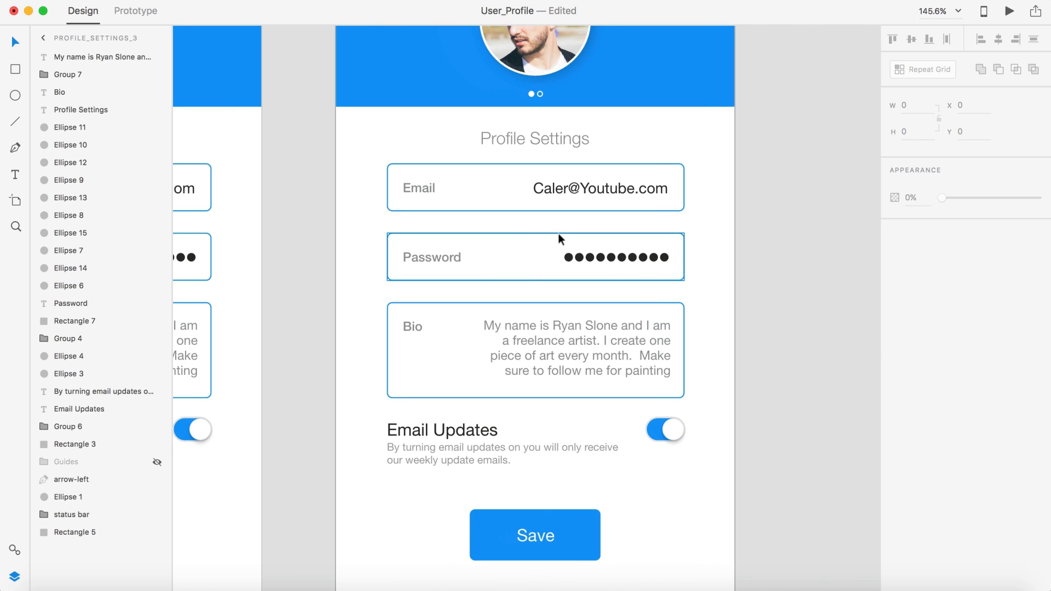
Step: Try a brighter green hue on the password field's border
{"action": "left_click", "coordinate": [559, 233]}
{"action": "left_click", "coordinate": [919, 277]}
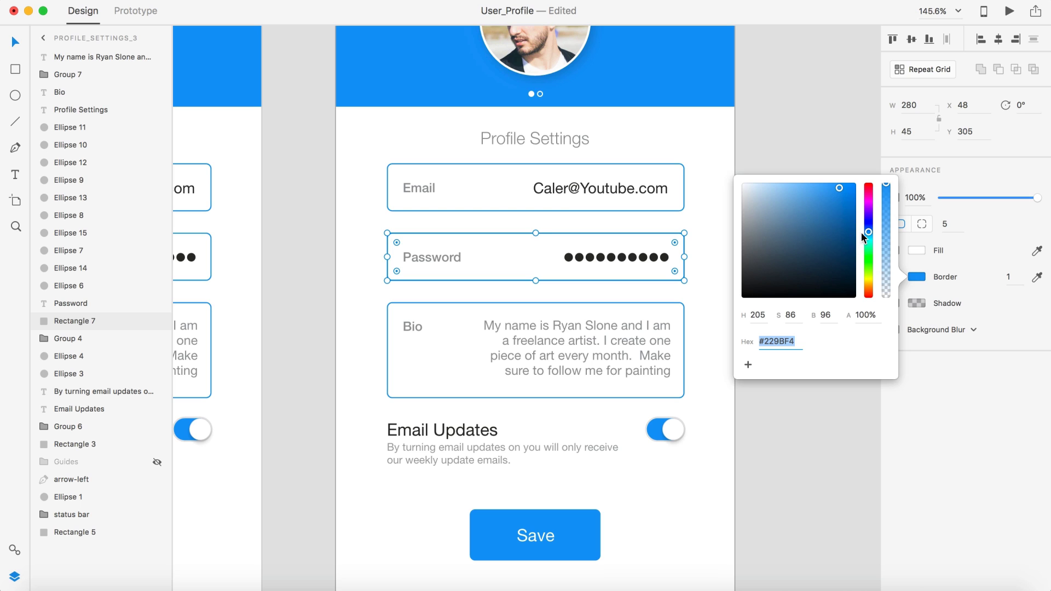
{"action": "mouse_move", "coordinate": [870, 251]}
{"action": "left_mouse_down"}
{"action": "mouse_move", "coordinate": [869, 267]}
{"action": "mouse_move", "coordinate": [869, 252]}
{"action": "left_mouse_up"}
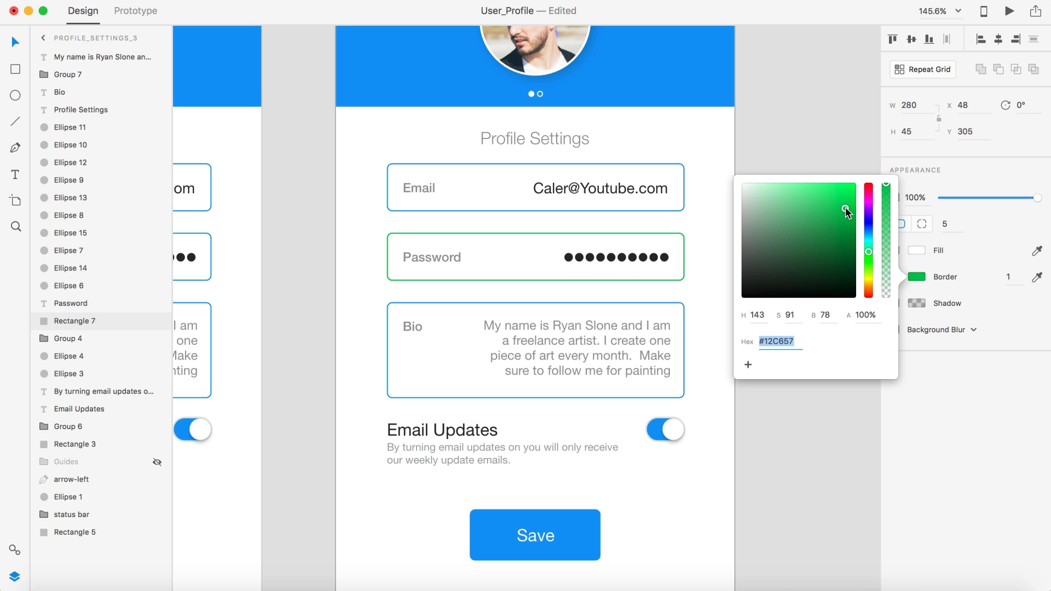
{"action": "left_click_drag", "start_coordinate": [848, 213], "coordinate": [847, 203]}
{"action": "left_click", "coordinate": [839, 142]}
{"action": "scroll", "coordinate": [836, 142], "scroll_direction": "down", "scroll_amount": 5}
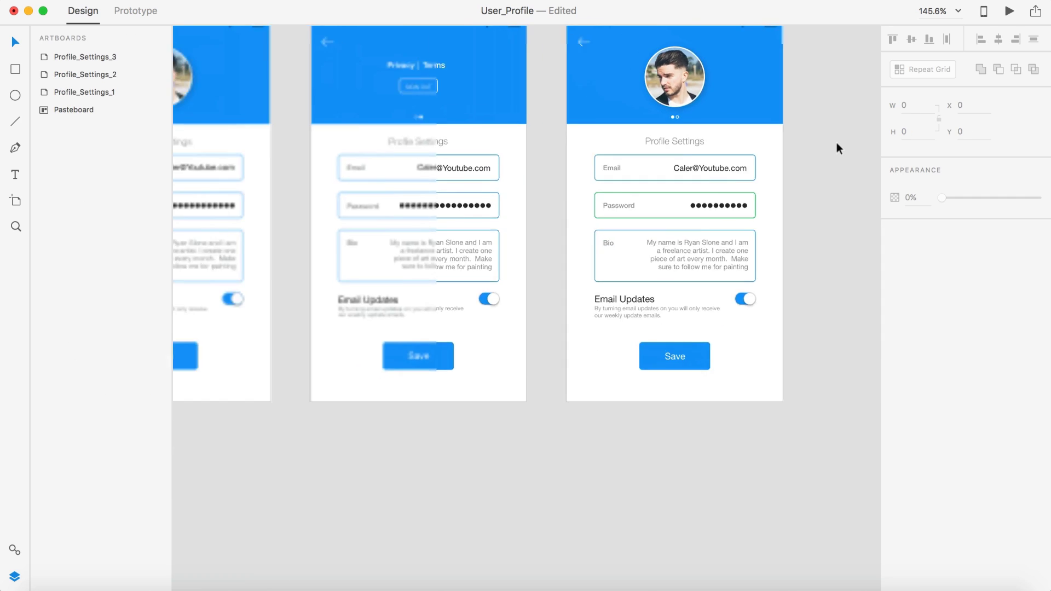
{"action": "scroll", "coordinate": [836, 142], "scroll_direction": "down", "scroll_amount": 1}
{"action": "scroll", "coordinate": [738, 139], "scroll_direction": "up", "scroll_amount": 5}
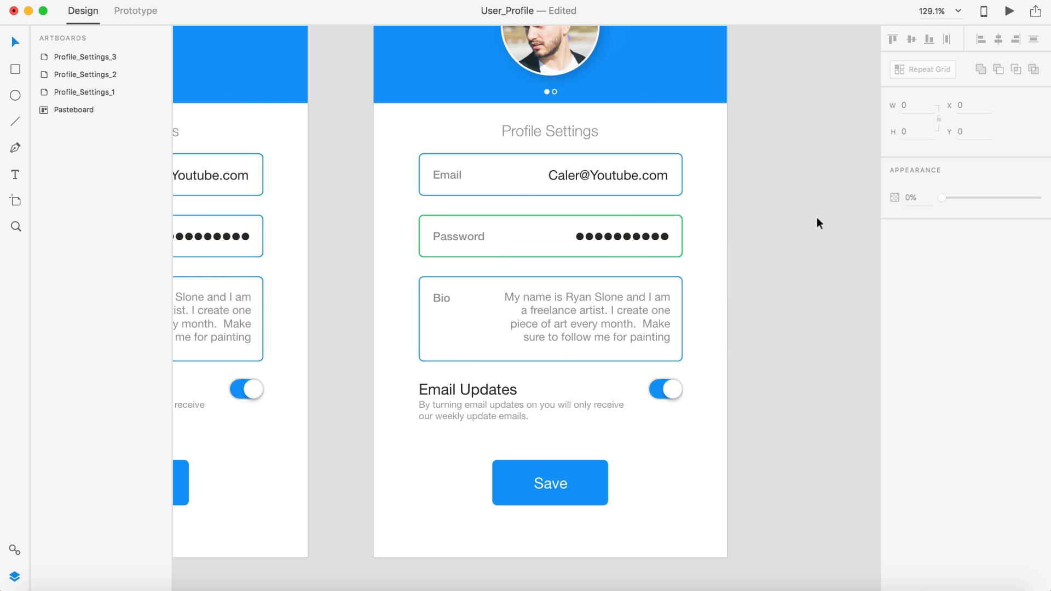
{"action": "scroll", "coordinate": [815, 240], "scroll_direction": "down", "scroll_amount": 1}
Step: Change the password field's border colour to red #C70D0D
{"action": "left_click", "coordinate": [678, 221]}
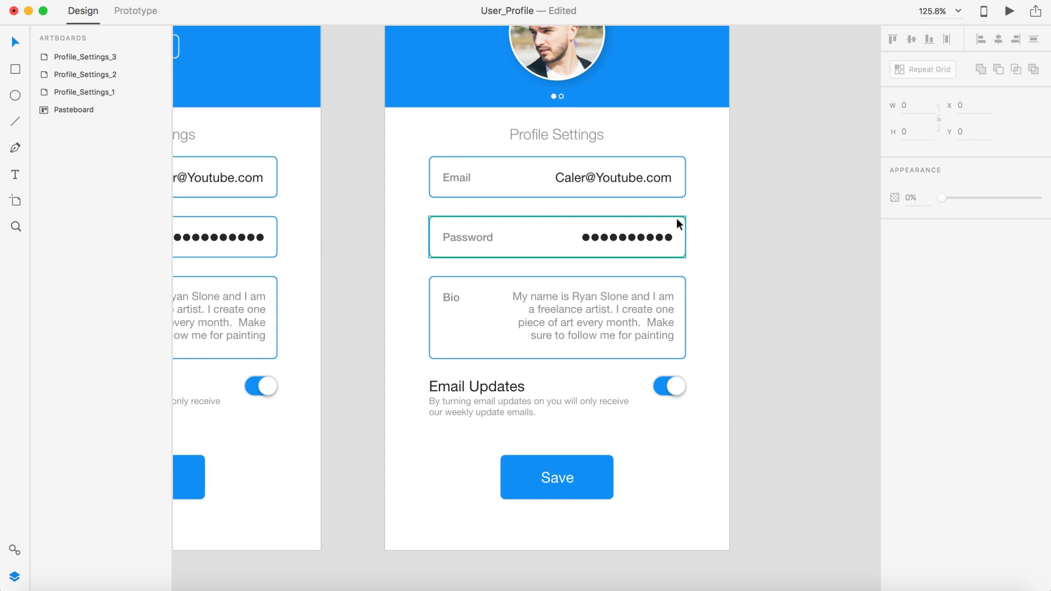
{"action": "left_click", "coordinate": [915, 277]}
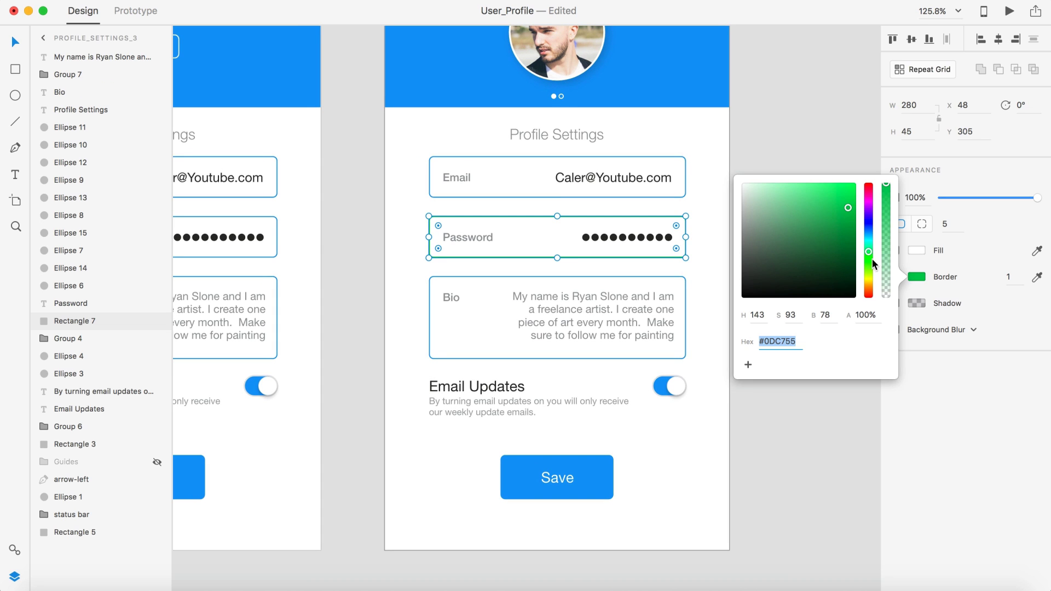
{"action": "left_click_drag", "start_coordinate": [872, 208], "coordinate": [869, 167]}
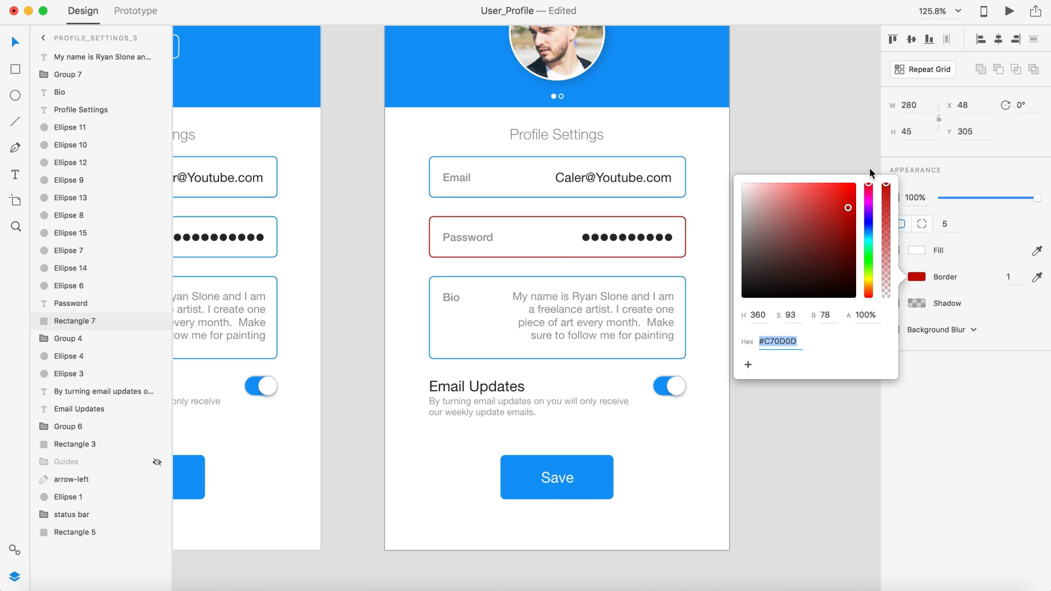
{"action": "left_click", "coordinate": [828, 130]}
{"action": "scroll", "coordinate": [827, 195], "scroll_direction": "down", "scroll_amount": 6}
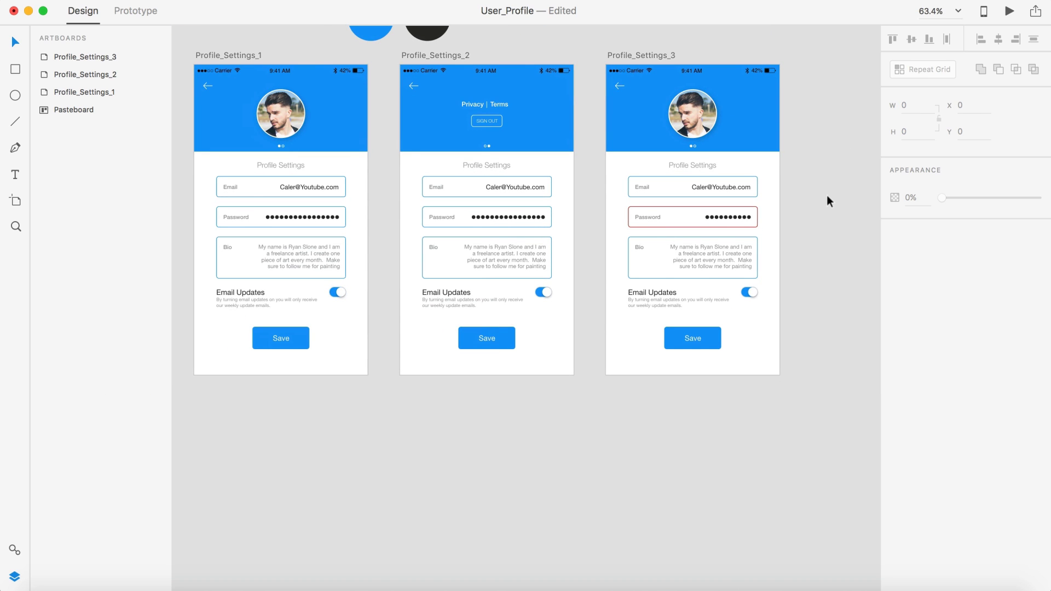
Step: Copy the email-updates caption's grey #95989A and paste it as the password border colour
{"action": "scroll", "coordinate": [827, 195], "scroll_direction": "up", "scroll_amount": 7}
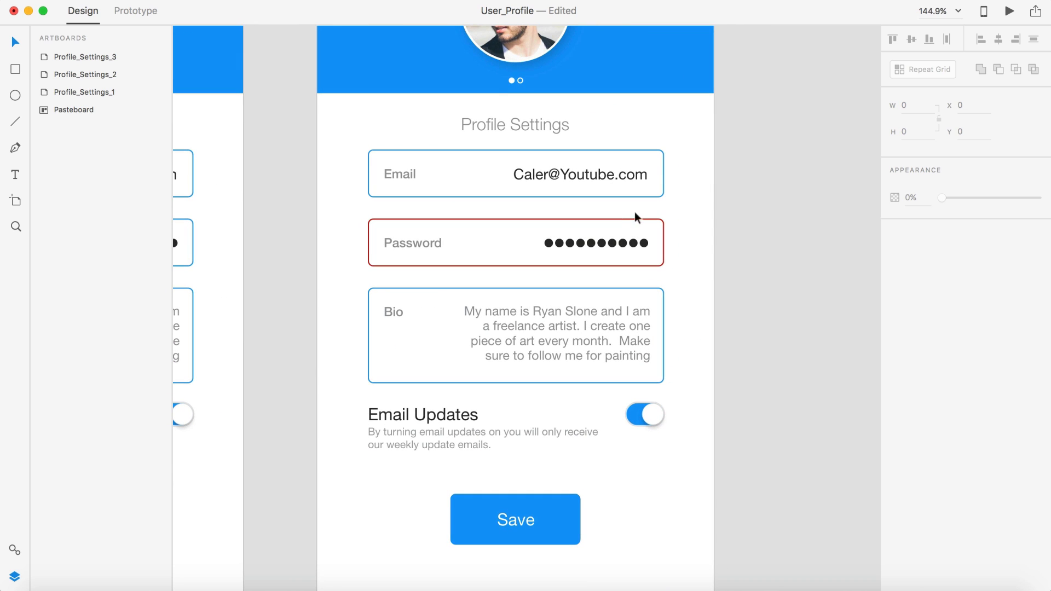
{"action": "left_click", "coordinate": [613, 218]}
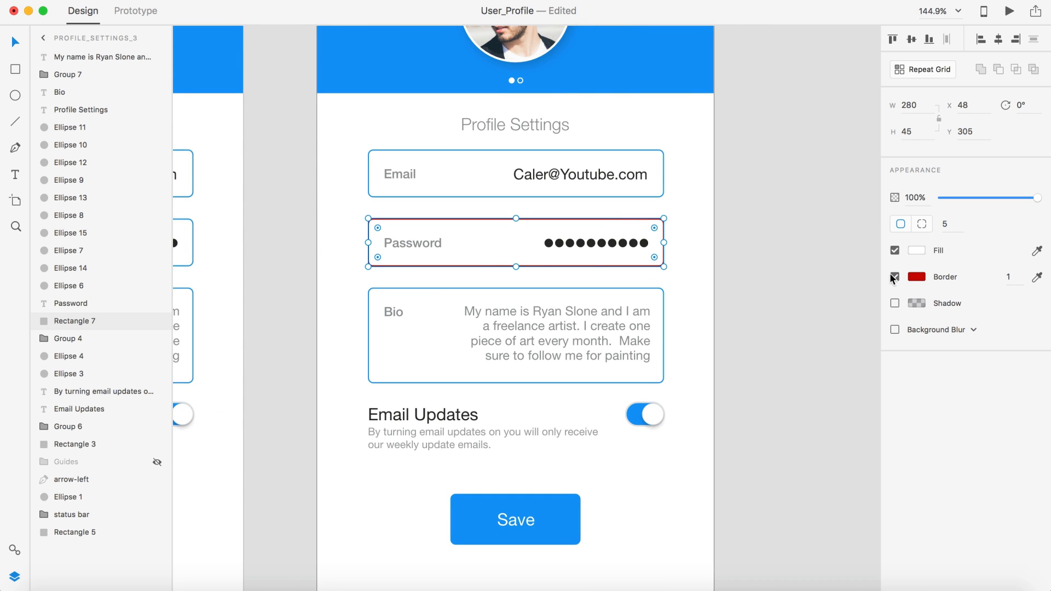
{"action": "left_click", "coordinate": [556, 438]}
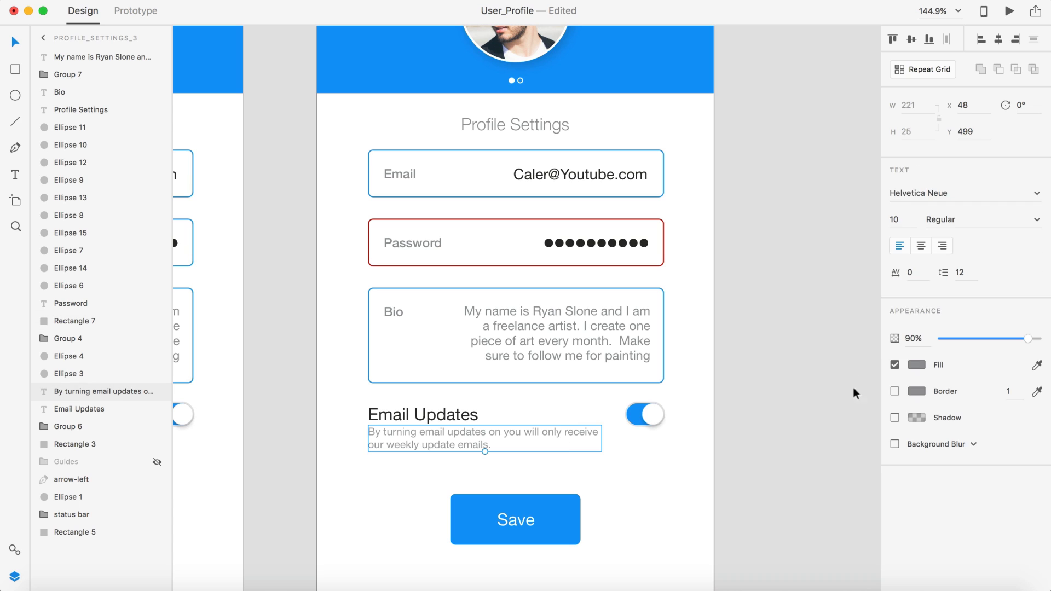
{"action": "left_click", "coordinate": [916, 364]}
{"action": "key", "text": "super+c"}
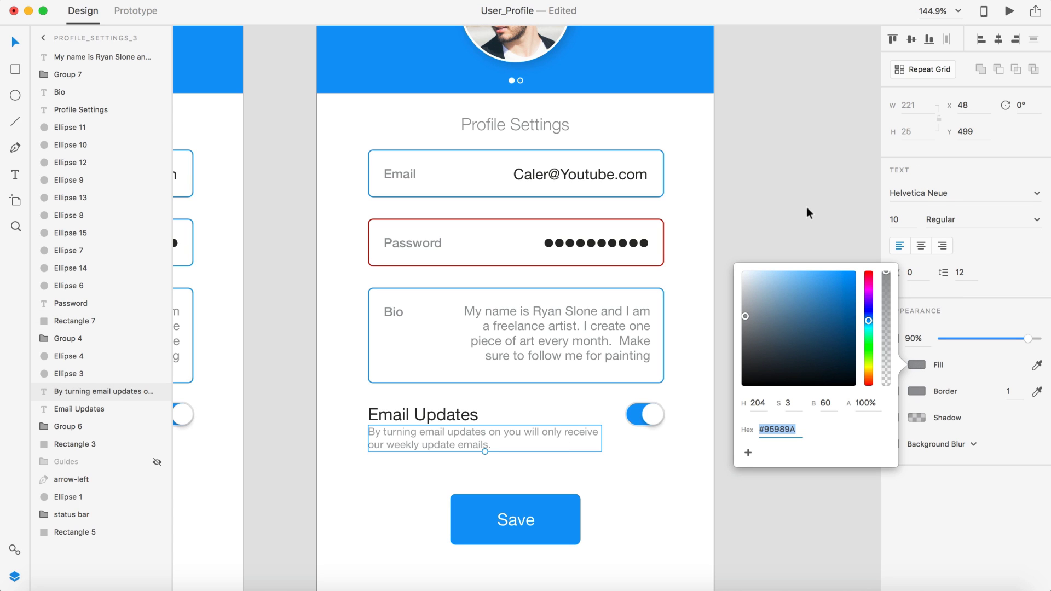
{"action": "left_click", "coordinate": [613, 219]}
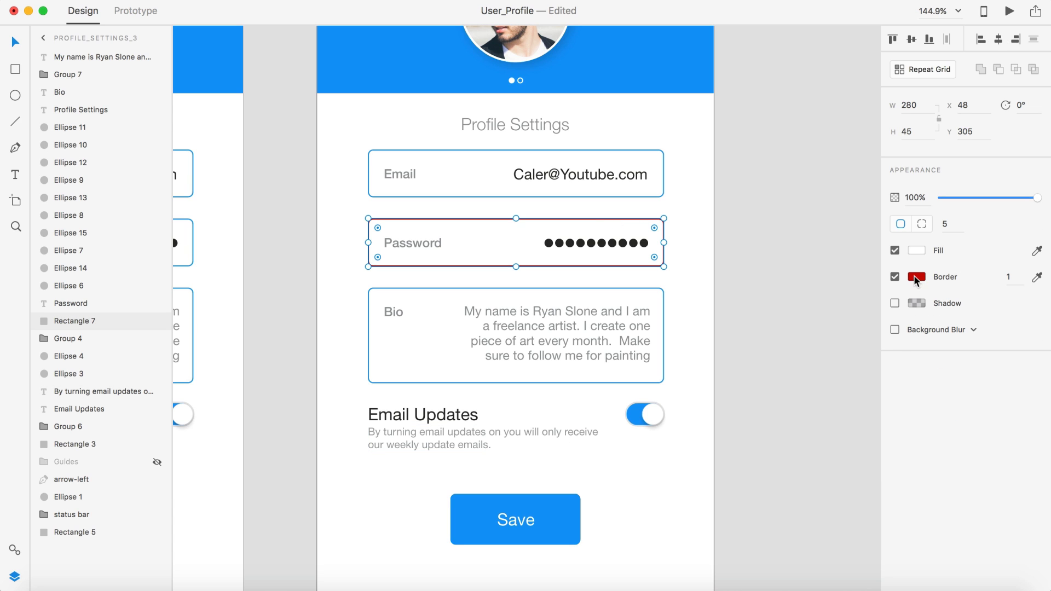
{"action": "left_click", "coordinate": [916, 276]}
{"action": "key", "text": "super+v"}
{"action": "left_click", "coordinate": [812, 146]}
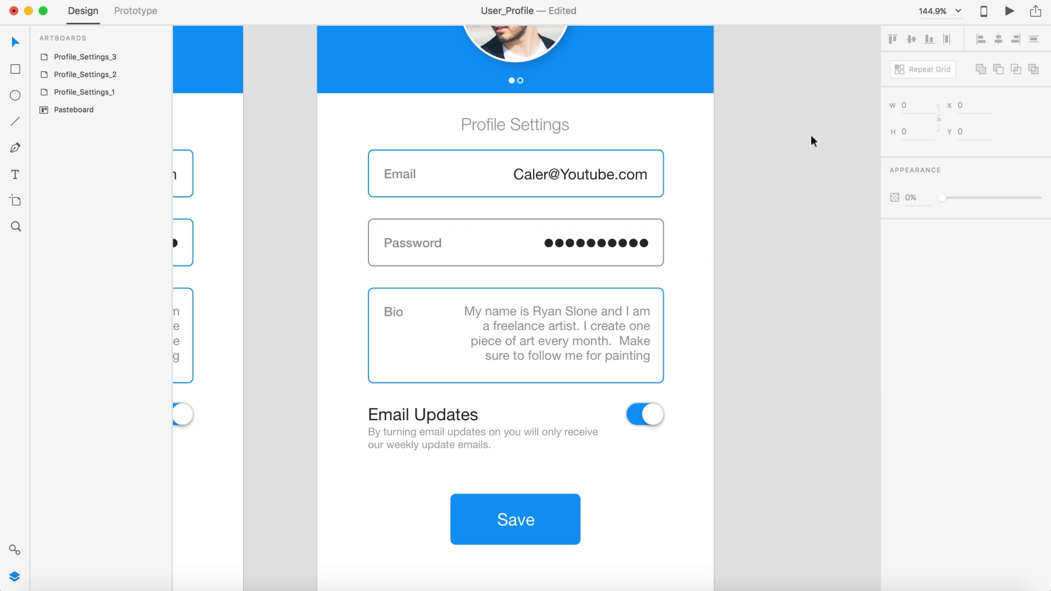
{"action": "scroll", "coordinate": [812, 141], "scroll_direction": "down", "scroll_amount": 3}
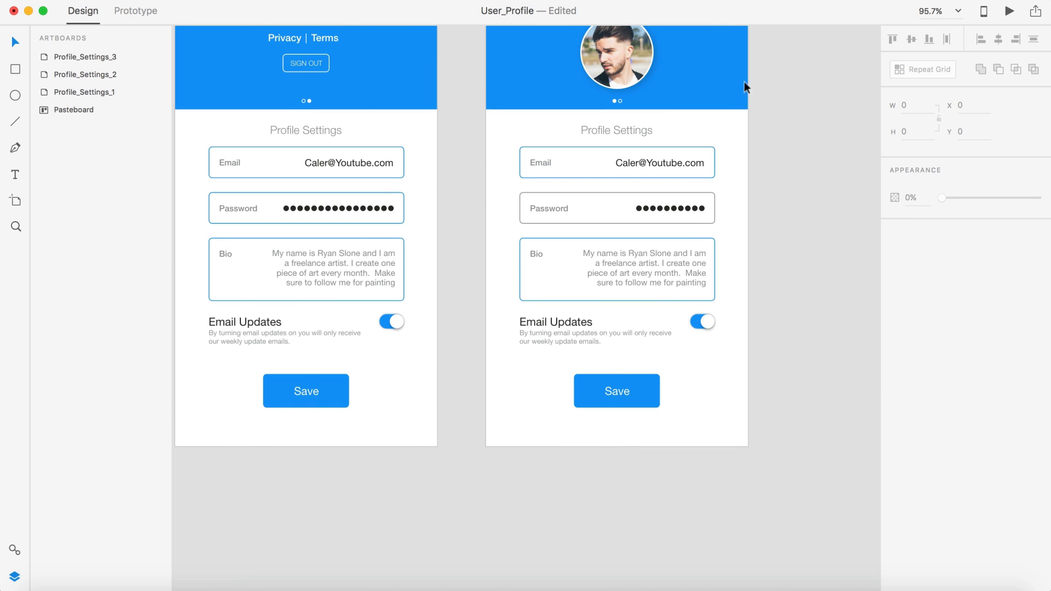
{"action": "scroll", "coordinate": [701, 91], "scroll_direction": "up", "scroll_amount": 3}
{"action": "left_click", "coordinate": [523, 88]}
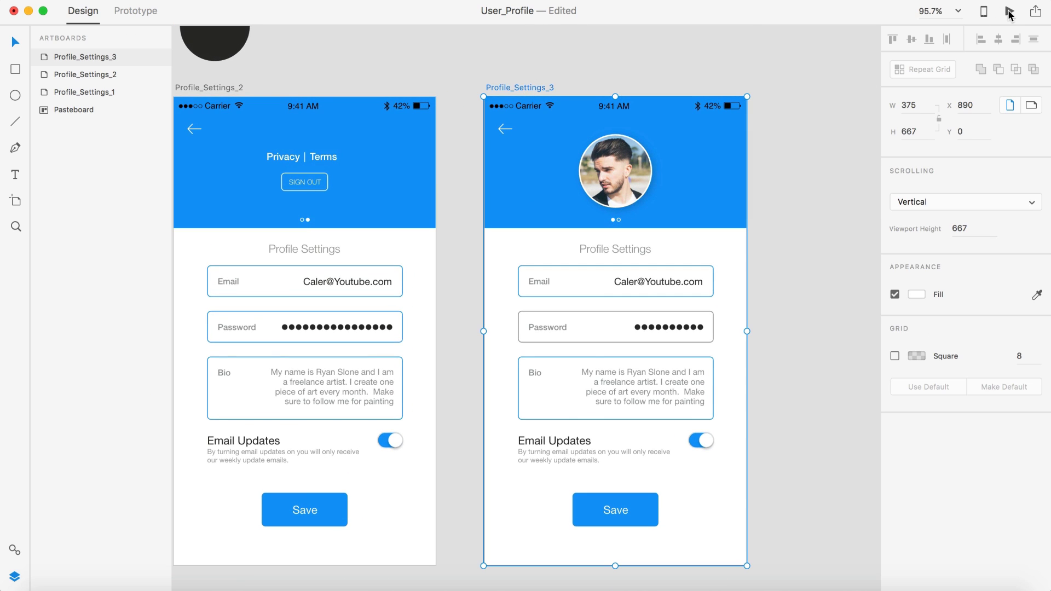
Step: Preview the prototype interactively, then close the preview window
{"action": "left_click", "coordinate": [1010, 11]}
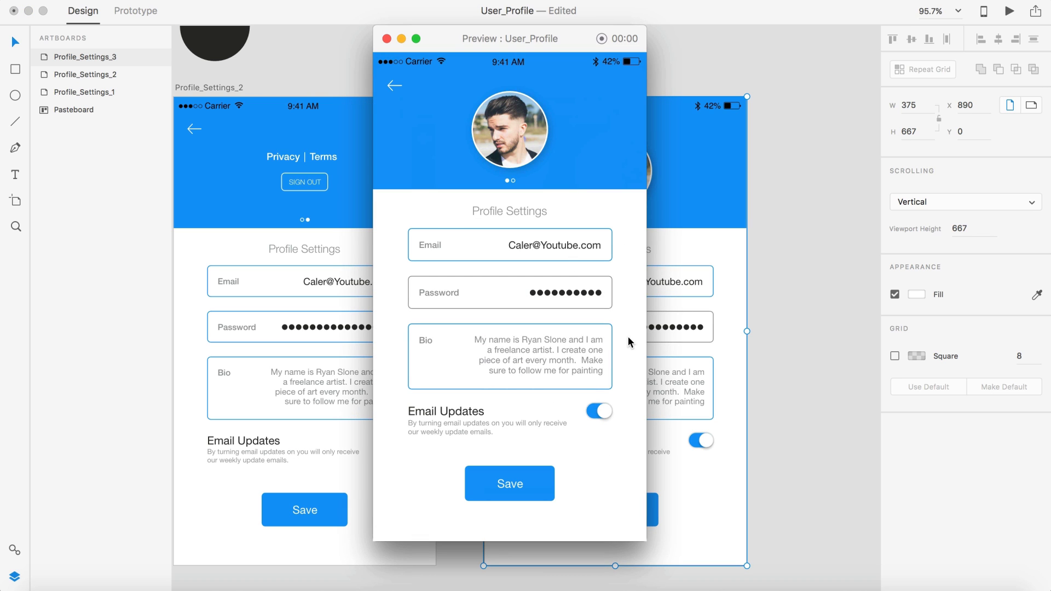
{"action": "left_click", "coordinate": [386, 38]}
{"action": "scroll", "coordinate": [679, 299], "scroll_direction": "up", "scroll_amount": 3}
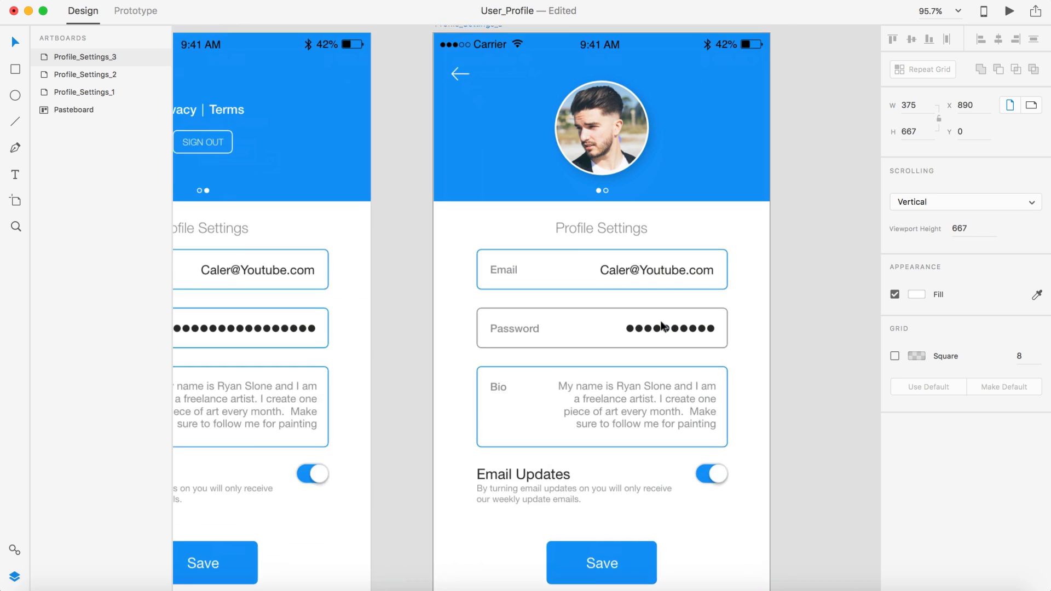
Step: Set the Password box border width to 2
{"action": "left_click", "coordinate": [676, 307]}
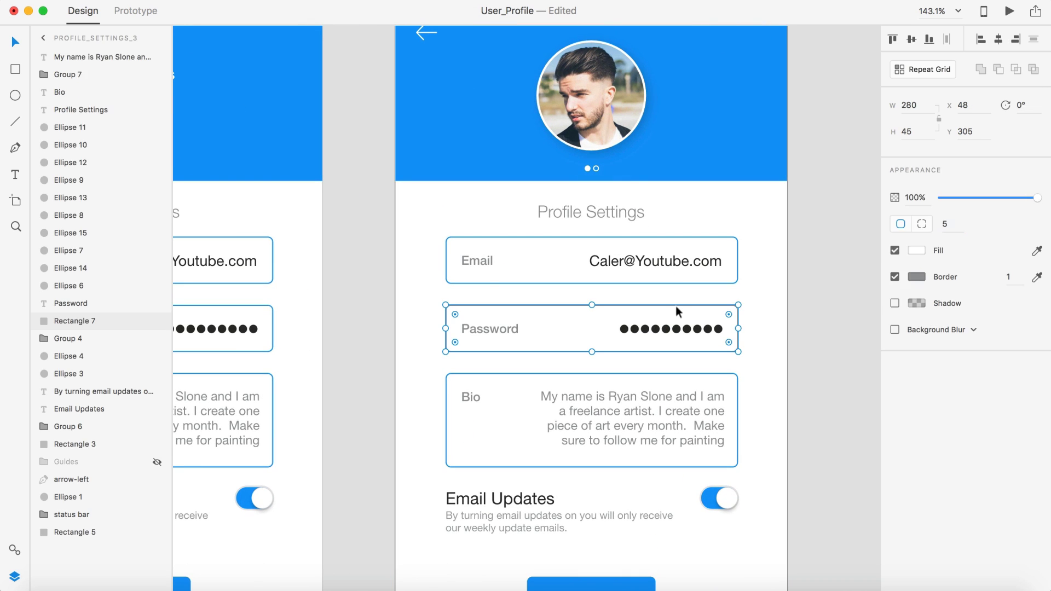
{"action": "left_click", "coordinate": [1010, 279]}
{"action": "type", "text": "2"}
{"action": "key", "text": "Return"}
{"action": "left_click", "coordinate": [858, 283]}
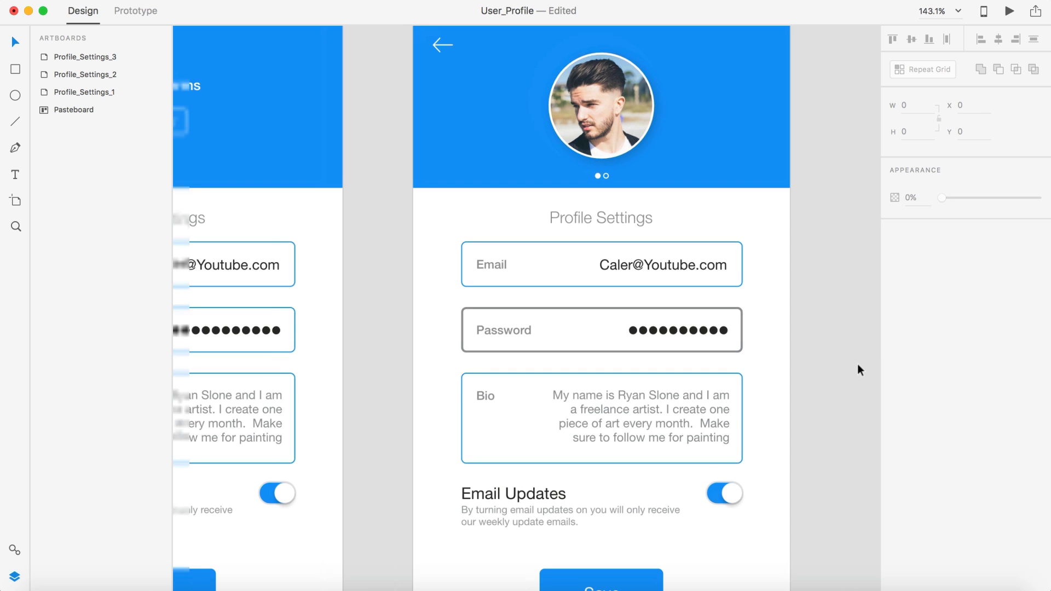
{"action": "scroll", "coordinate": [857, 363], "scroll_direction": "down", "scroll_amount": 5}
{"action": "scroll", "coordinate": [857, 363], "scroll_direction": "up", "scroll_amount": 5}
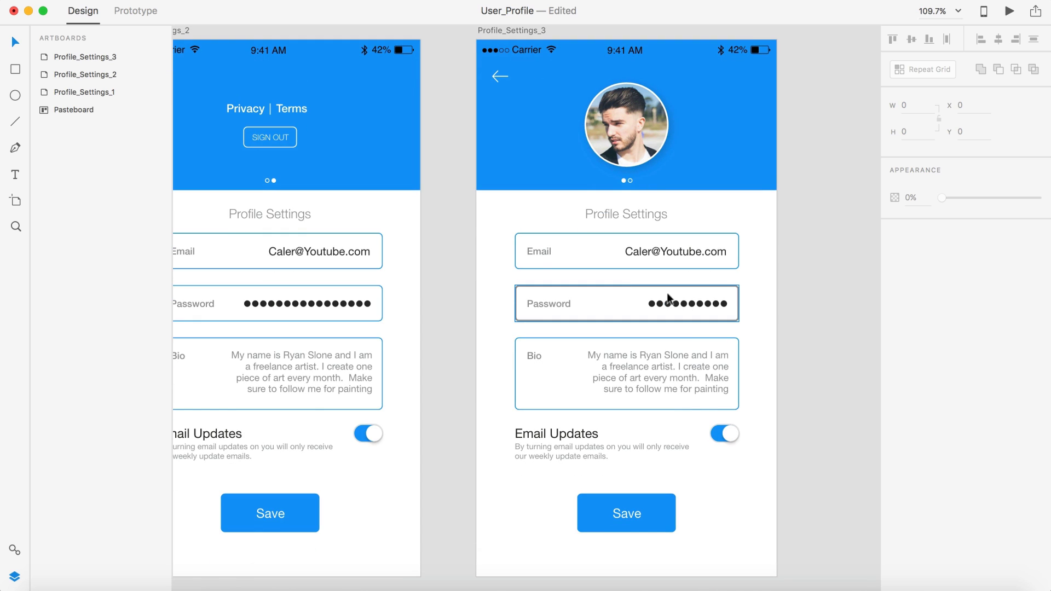
Step: Give the Password box a drop shadow with X 3, Y 3, blur 3 at 6% opacity
{"action": "left_click", "coordinate": [668, 290]}
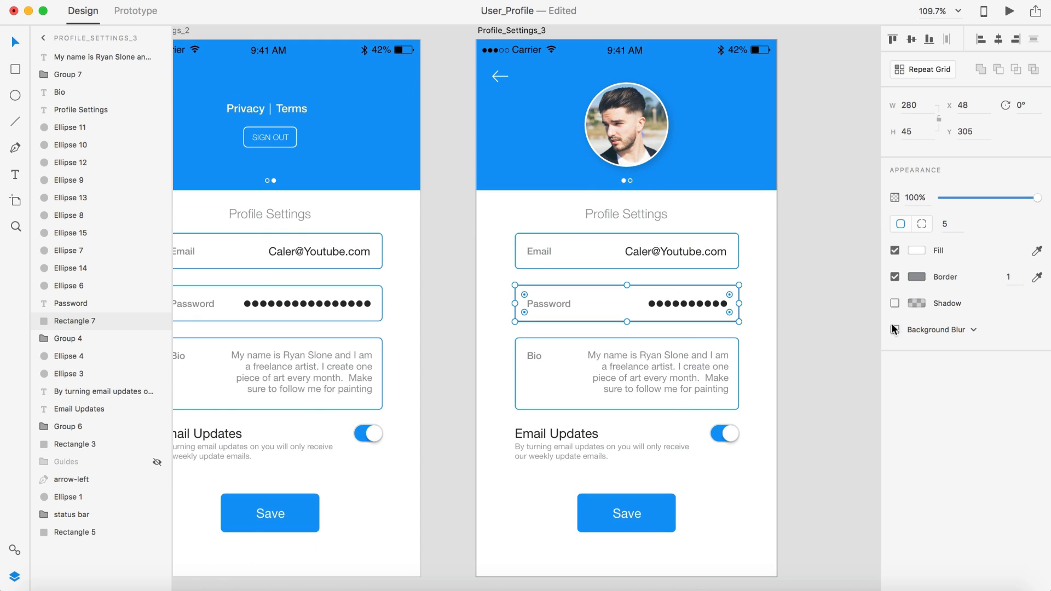
{"action": "left_click", "coordinate": [894, 303]}
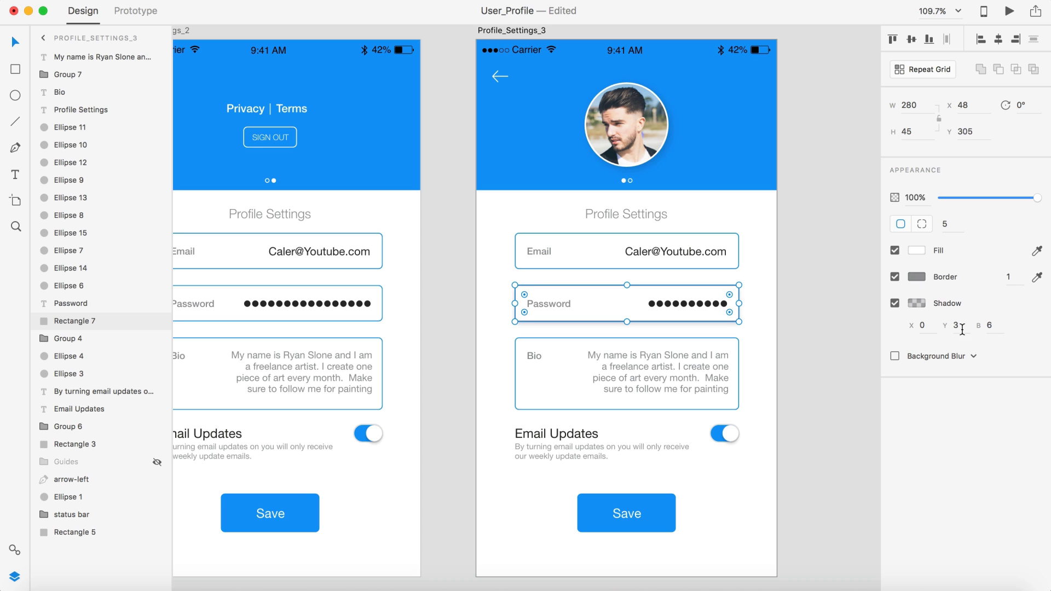
{"action": "left_click", "coordinate": [931, 326]}
{"action": "type", "text": "3"}
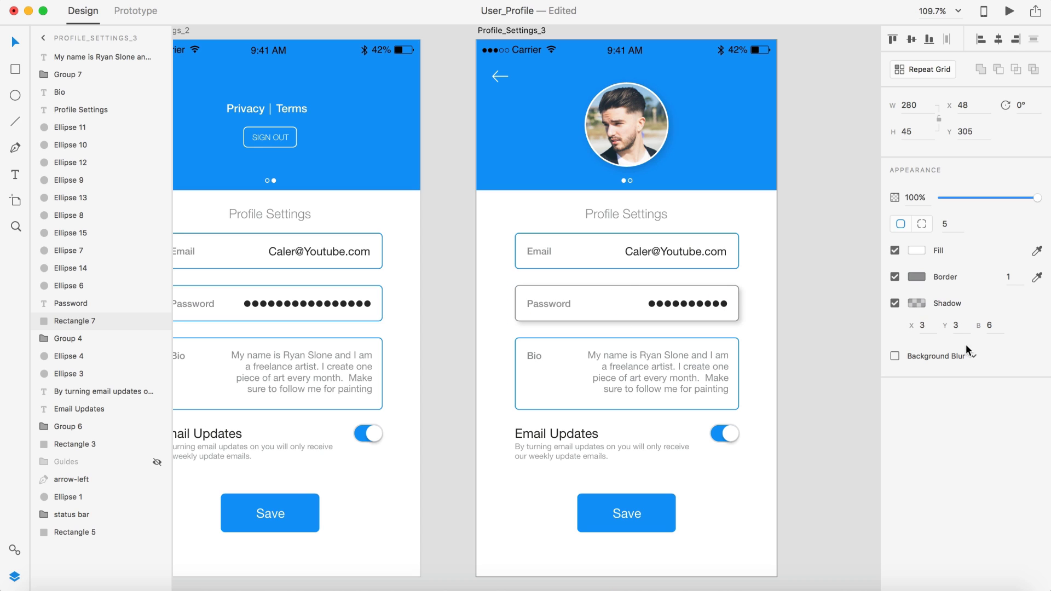
{"action": "left_click", "coordinate": [990, 325]}
{"action": "type", "text": "3"}
{"action": "left_click", "coordinate": [917, 303]}
{"action": "left_click", "coordinate": [888, 319]}
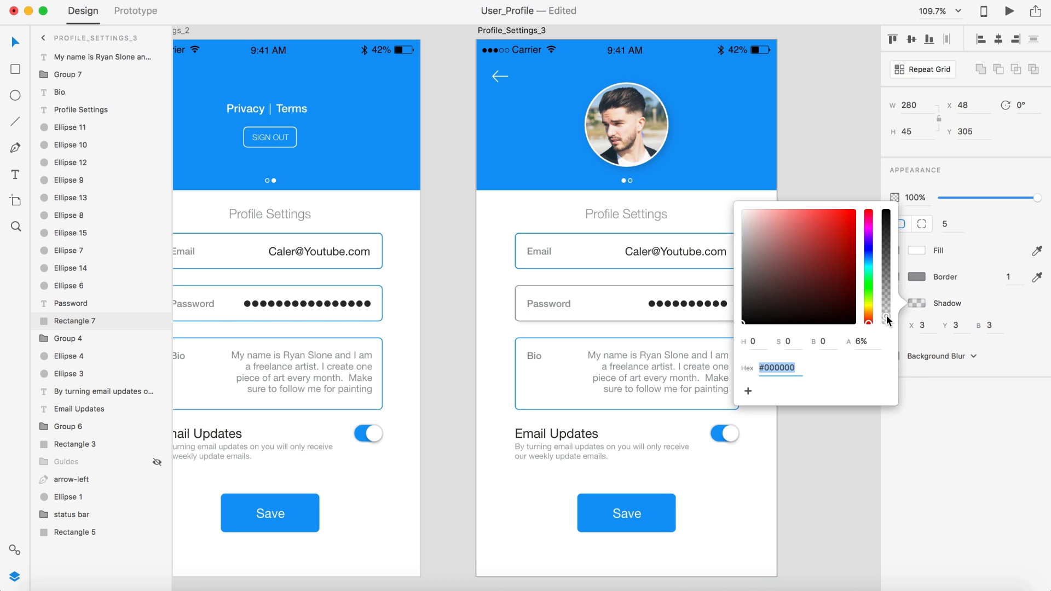
{"action": "left_click", "coordinate": [816, 97]}
{"action": "scroll", "coordinate": [859, 204], "scroll_direction": "down", "scroll_amount": 1}
{"action": "scroll", "coordinate": [858, 203], "scroll_direction": "right", "scroll_amount": 1}
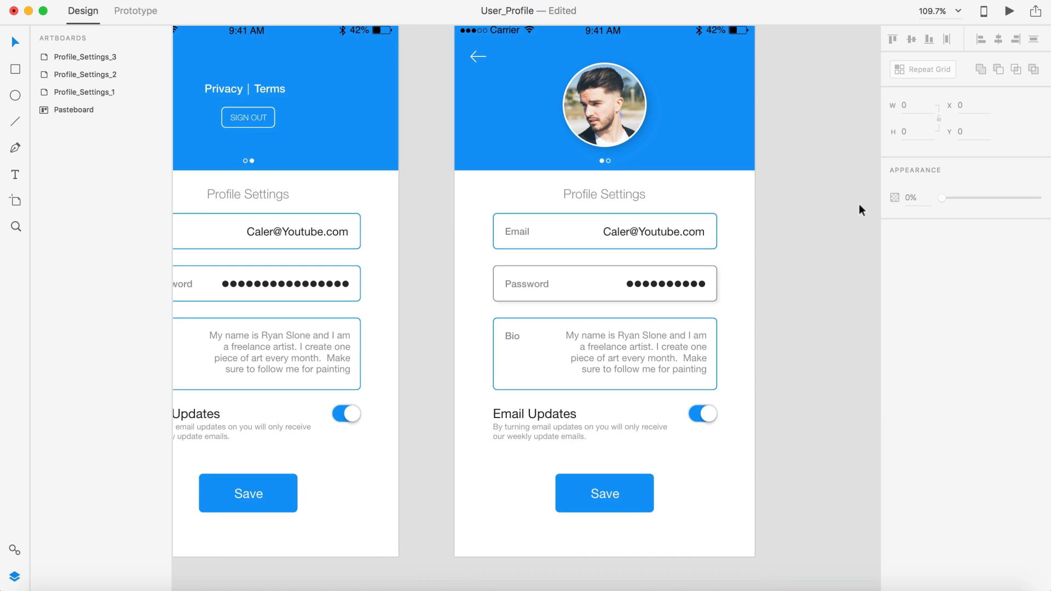
Step: Remove the drop shadow from the Password box
{"action": "left_click", "coordinate": [580, 283]}
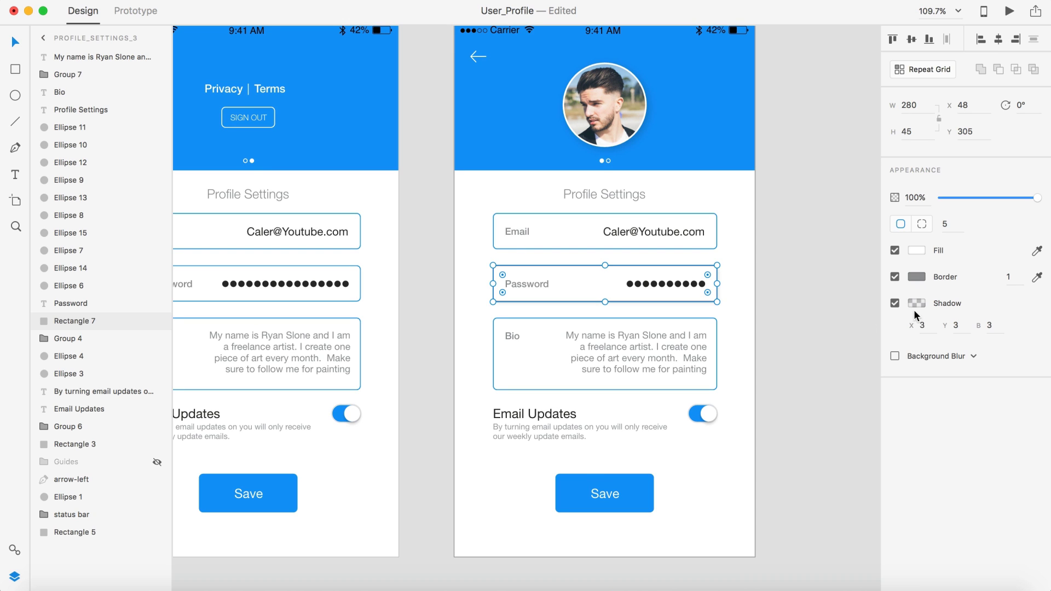
{"action": "left_click", "coordinate": [894, 302]}
{"action": "left_click", "coordinate": [807, 293]}
{"action": "scroll", "coordinate": [807, 293], "scroll_direction": "down", "scroll_amount": 4}
{"action": "scroll", "coordinate": [807, 293], "scroll_direction": "right", "scroll_amount": 1}
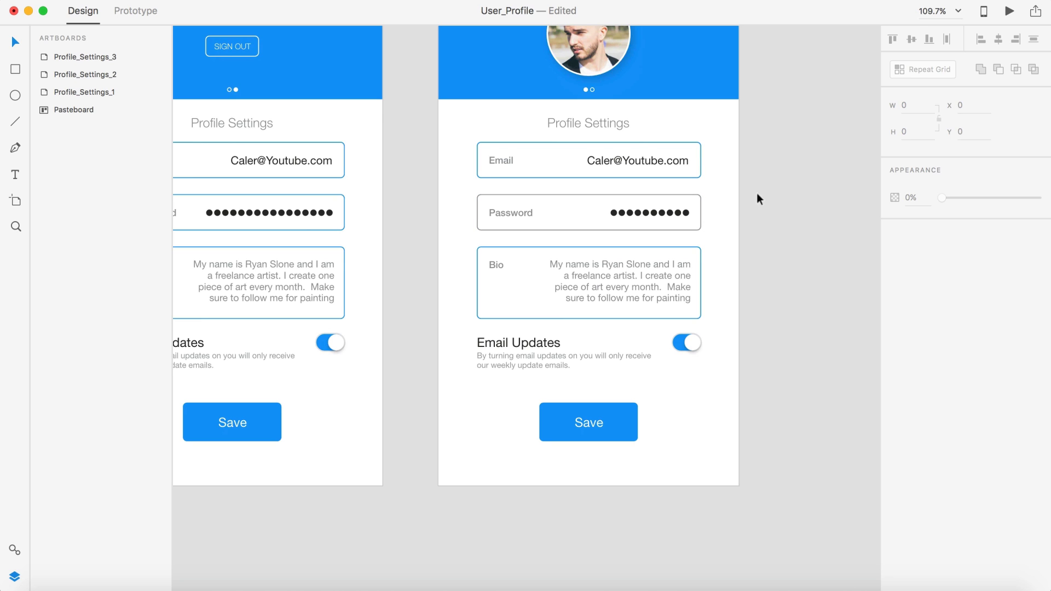
Step: Undo to restore the Password box's green border
{"action": "key", "text": "super+z"}
{"action": "key", "text": "super+z"}
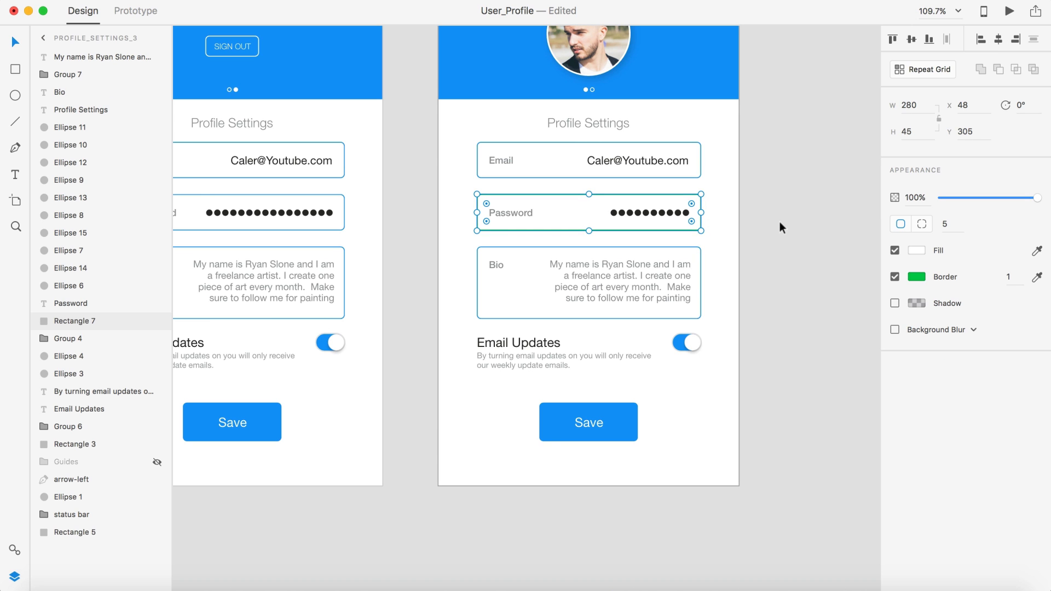
{"action": "left_click", "coordinate": [779, 221]}
{"action": "scroll", "coordinate": [780, 221], "scroll_direction": "down", "scroll_amount": 3}
{"action": "scroll", "coordinate": [779, 288], "scroll_direction": "down", "scroll_amount": 2}
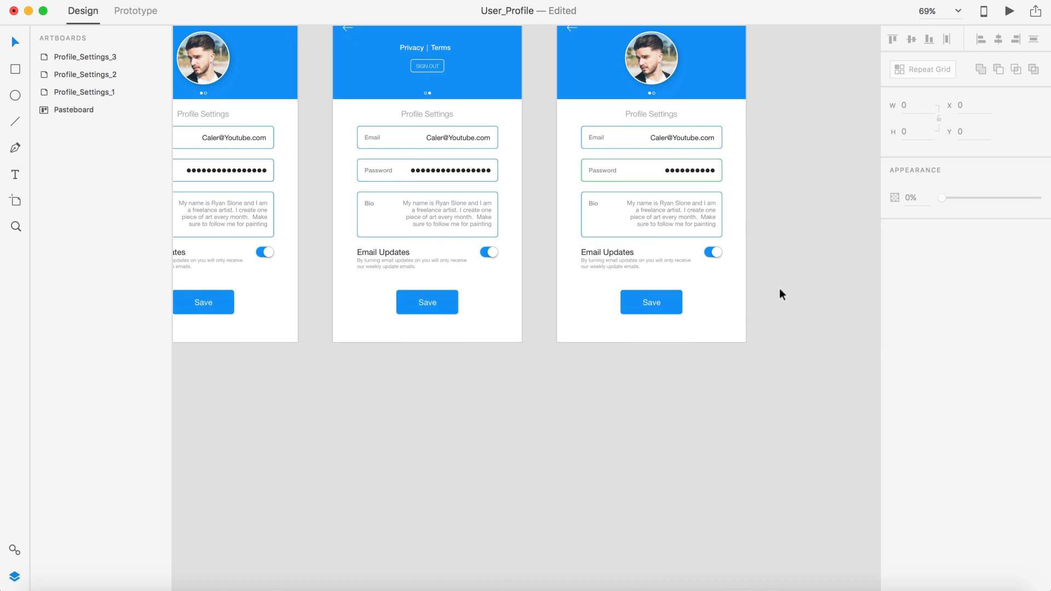
{"action": "scroll", "coordinate": [646, 210], "scroll_direction": "up", "scroll_amount": 5}
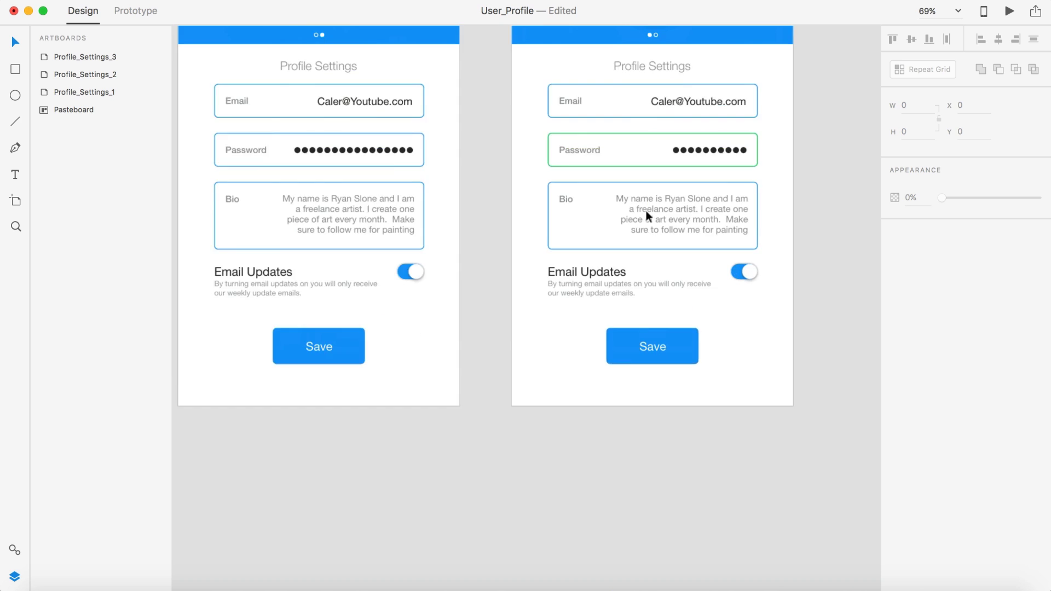
Step: Colour the Password label with the border's green #0DC755
{"action": "left_click", "coordinate": [509, 174]}
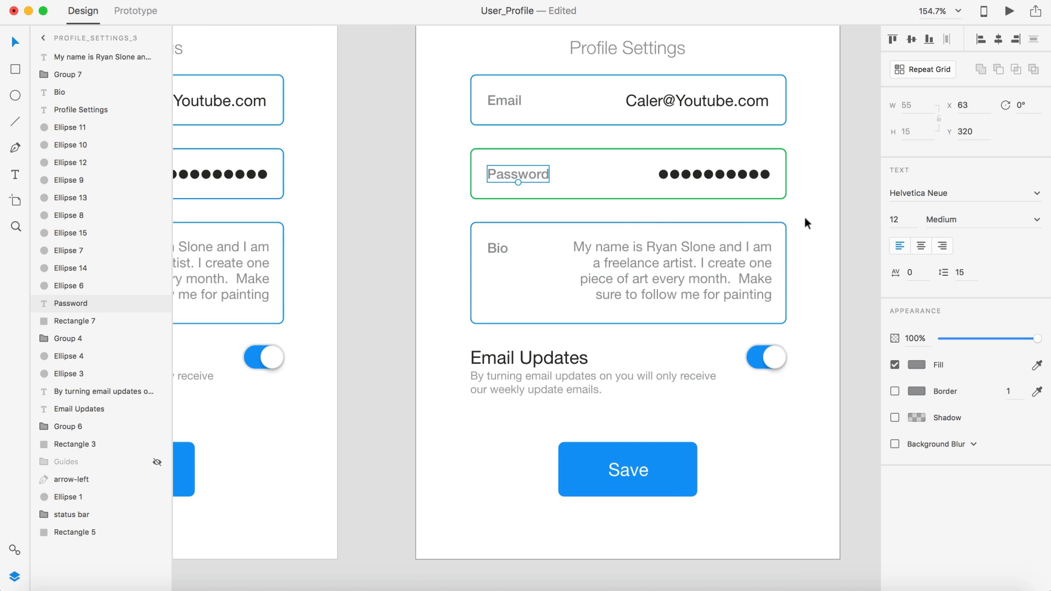
{"action": "left_click", "coordinate": [727, 198]}
{"action": "left_click", "coordinate": [917, 274]}
{"action": "key", "text": "super+c"}
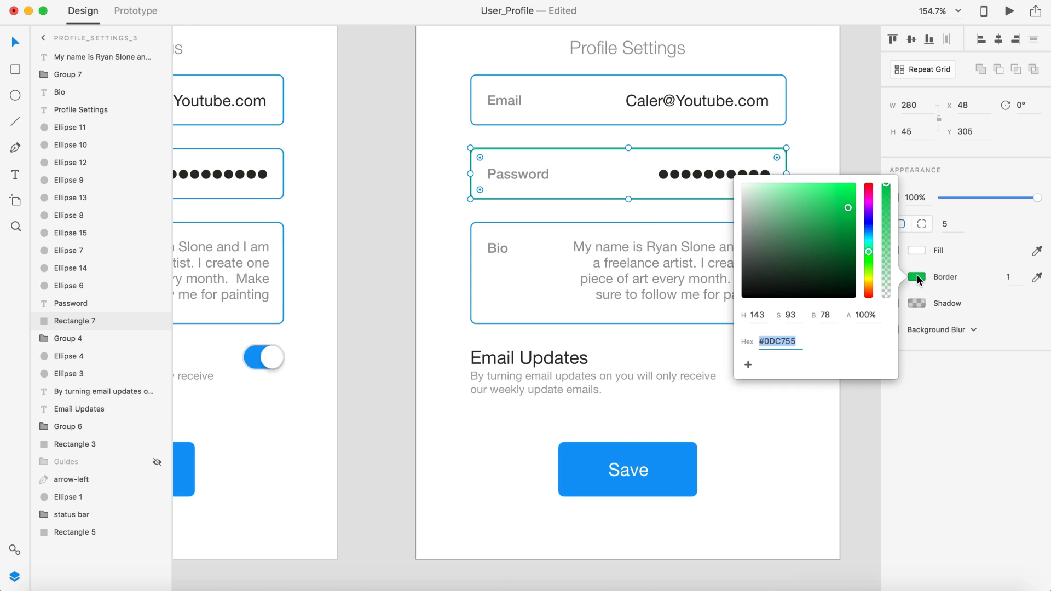
{"action": "left_click", "coordinate": [529, 174]}
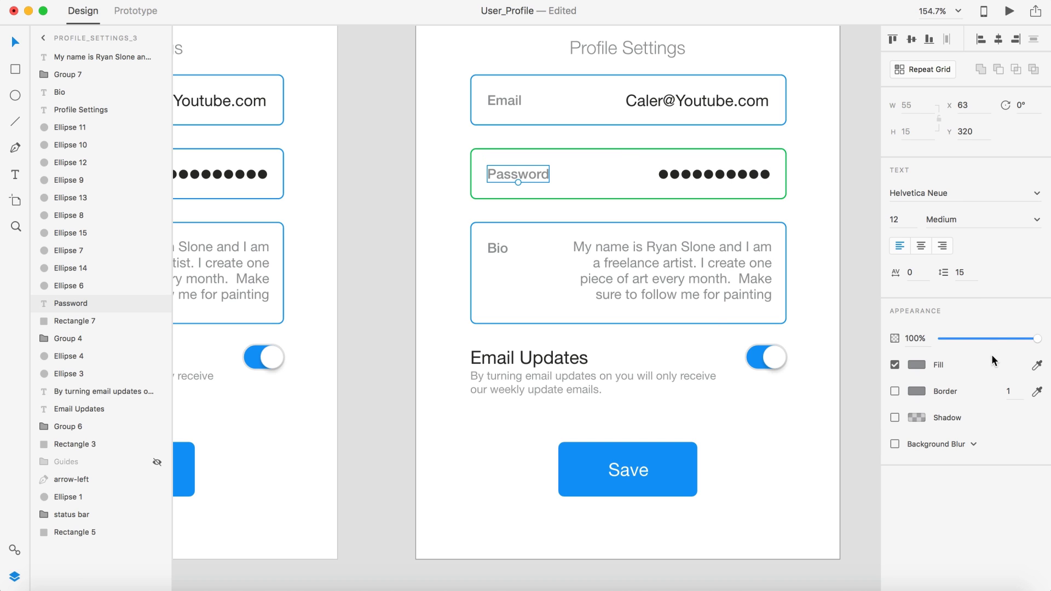
{"action": "left_click", "coordinate": [916, 365]}
{"action": "key", "text": "super+v"}
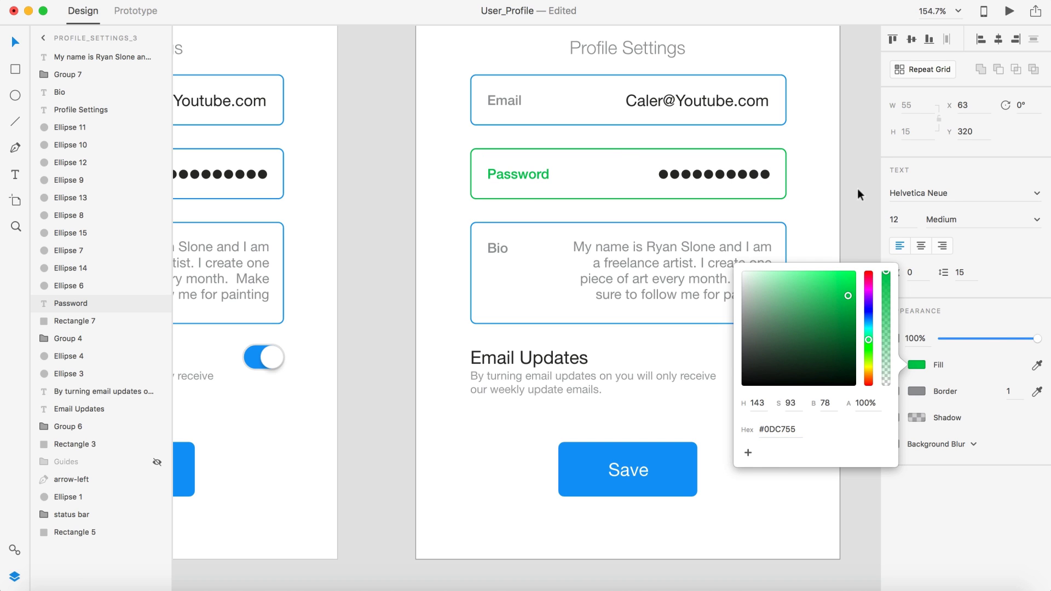
{"action": "left_click", "coordinate": [858, 189]}
{"action": "scroll", "coordinate": [858, 190], "scroll_direction": "down", "scroll_amount": 5}
{"action": "scroll", "coordinate": [858, 190], "scroll_direction": "right", "scroll_amount": 3}
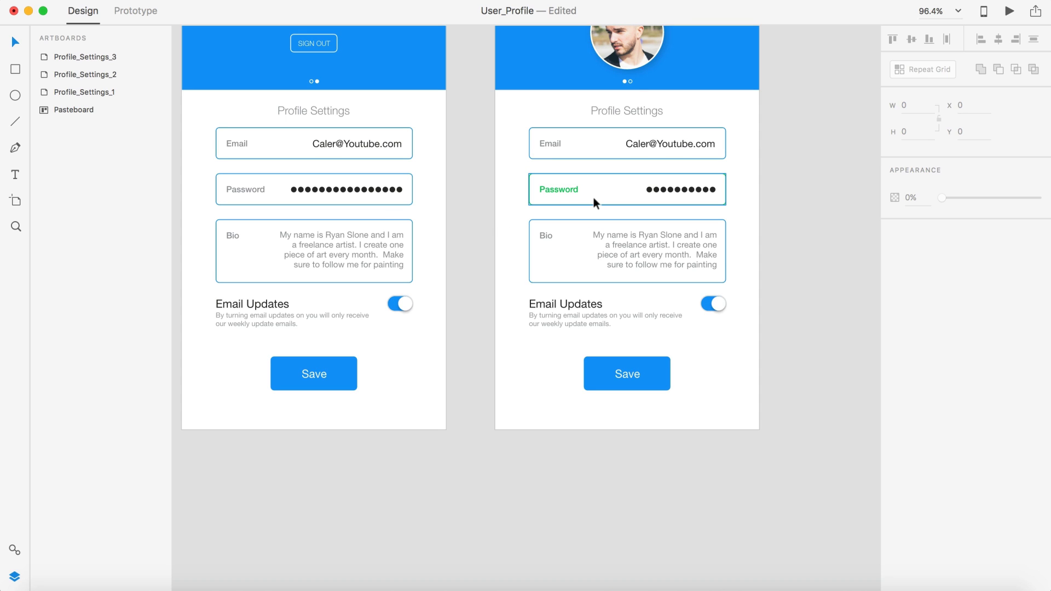
{"action": "scroll", "coordinate": [645, 242], "scroll_direction": "down", "scroll_amount": 1}
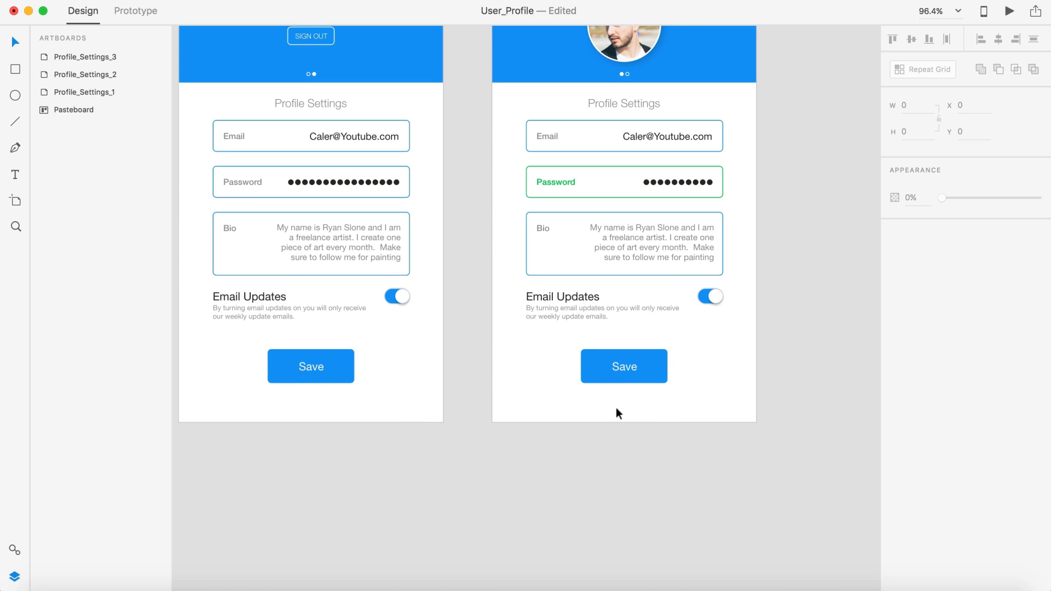
{"action": "scroll", "coordinate": [634, 396], "scroll_direction": "down", "scroll_amount": 5}
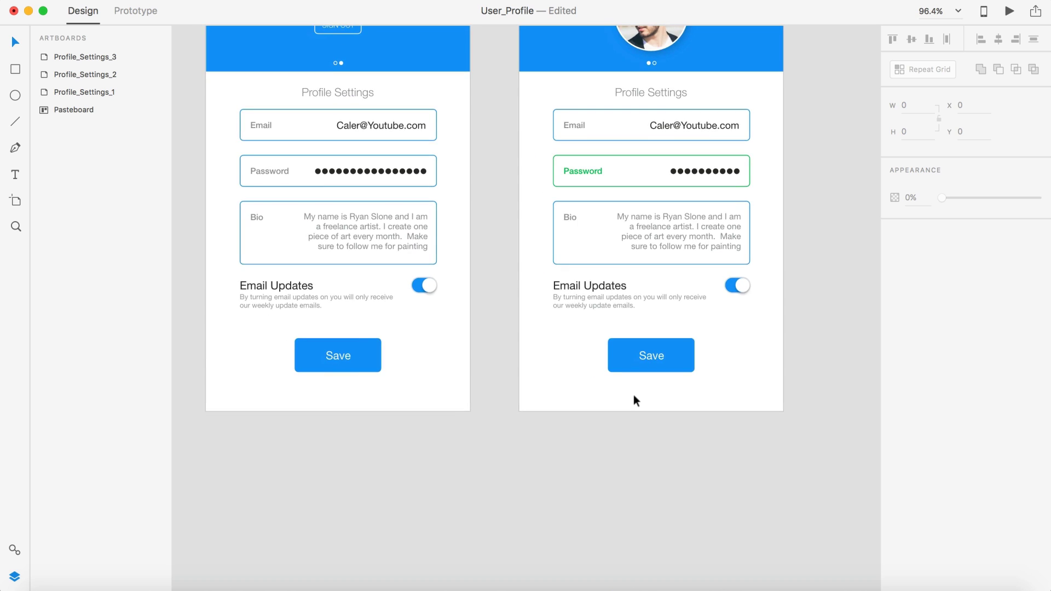
{"action": "scroll", "coordinate": [633, 395], "scroll_direction": "up", "scroll_amount": 5}
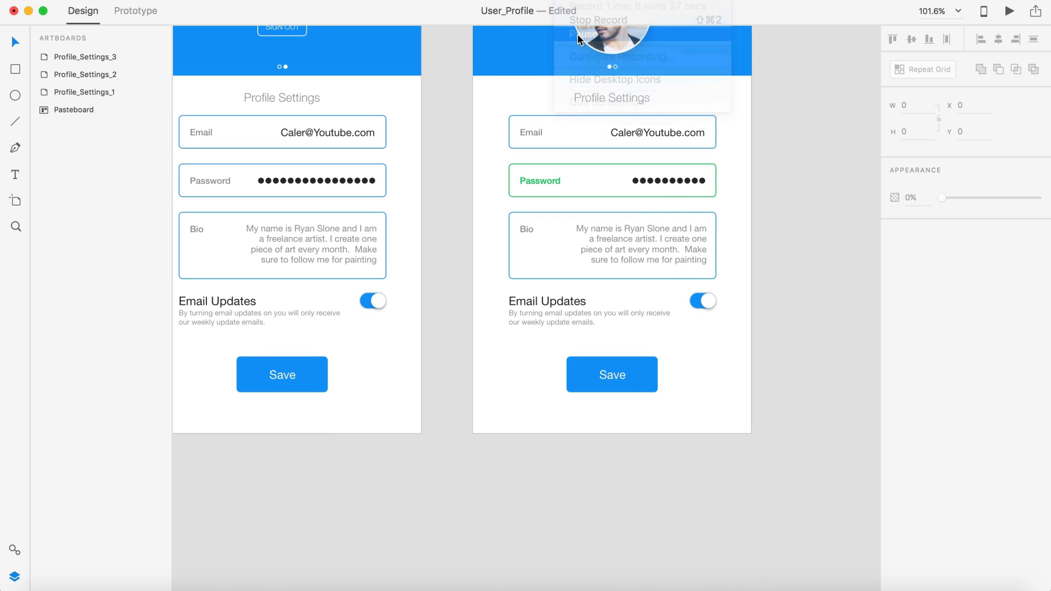
{"action": "scroll", "coordinate": [693, 450], "scroll_direction": "up", "scroll_amount": 4}
Step: Add the text 'Not all changes saved.' below the Save button
{"action": "scroll", "coordinate": [692, 450], "scroll_direction": "up", "scroll_amount": 1}
{"action": "key", "text": "t"}
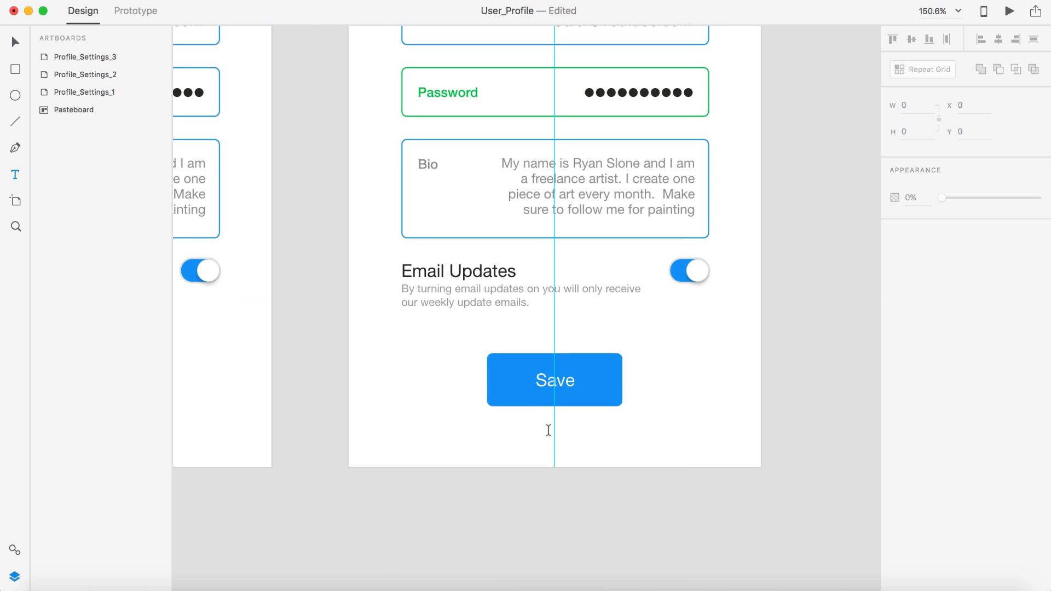
{"action": "left_click", "coordinate": [554, 427]}
{"action": "type", "text": "Not all changes saved."}
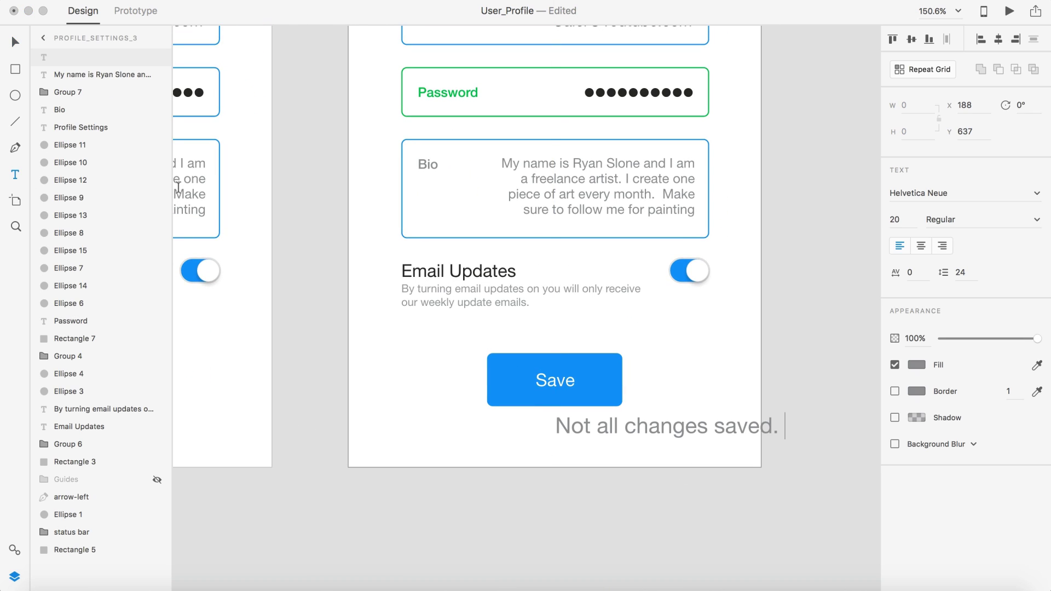
{"action": "left_click", "coordinate": [19, 44]}
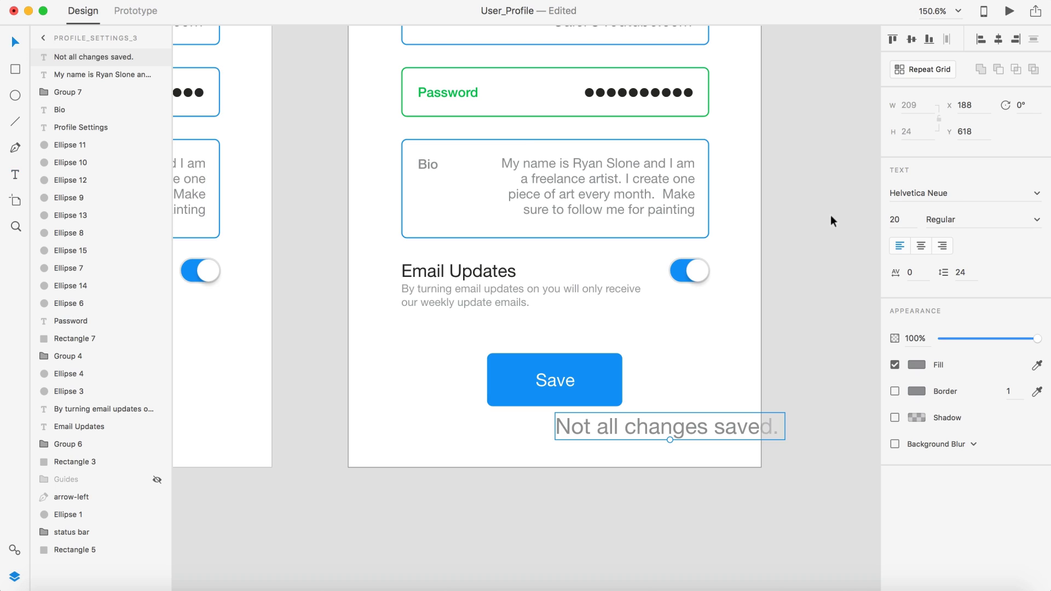
Step: Set the caption to font size 8 and center it under the Save button
{"action": "left_click", "coordinate": [897, 219]}
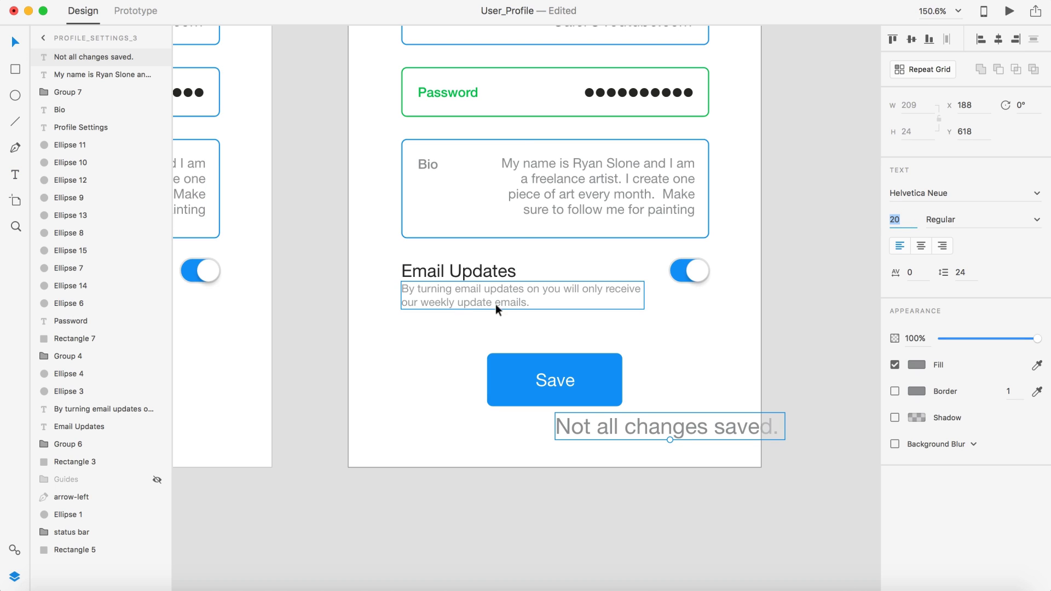
{"action": "type", "text": "8"}
{"action": "key", "text": "Return"}
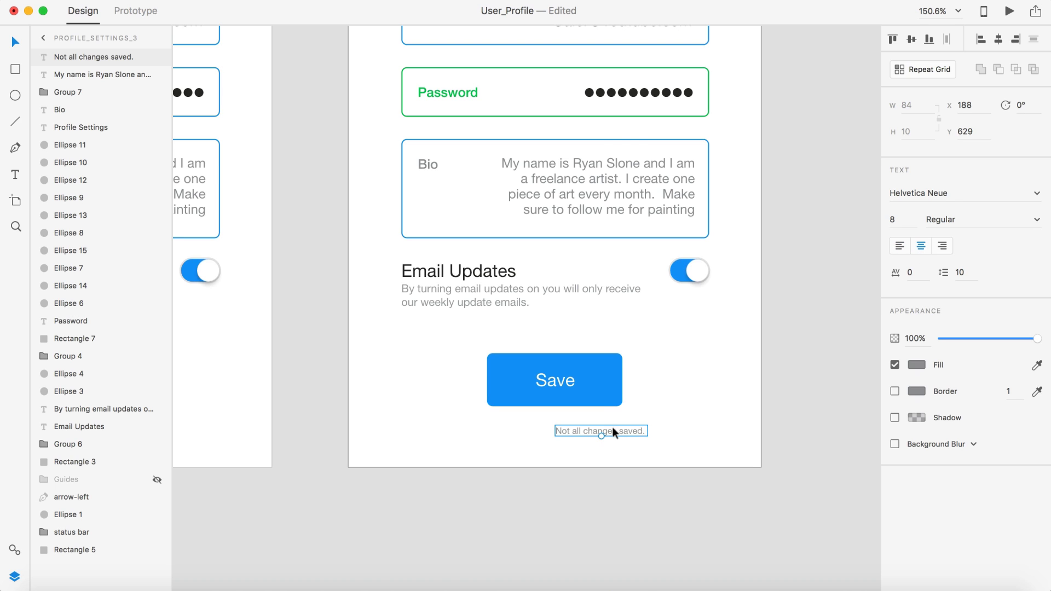
{"action": "left_click_drag", "start_coordinate": [613, 430], "coordinate": [569, 420]}
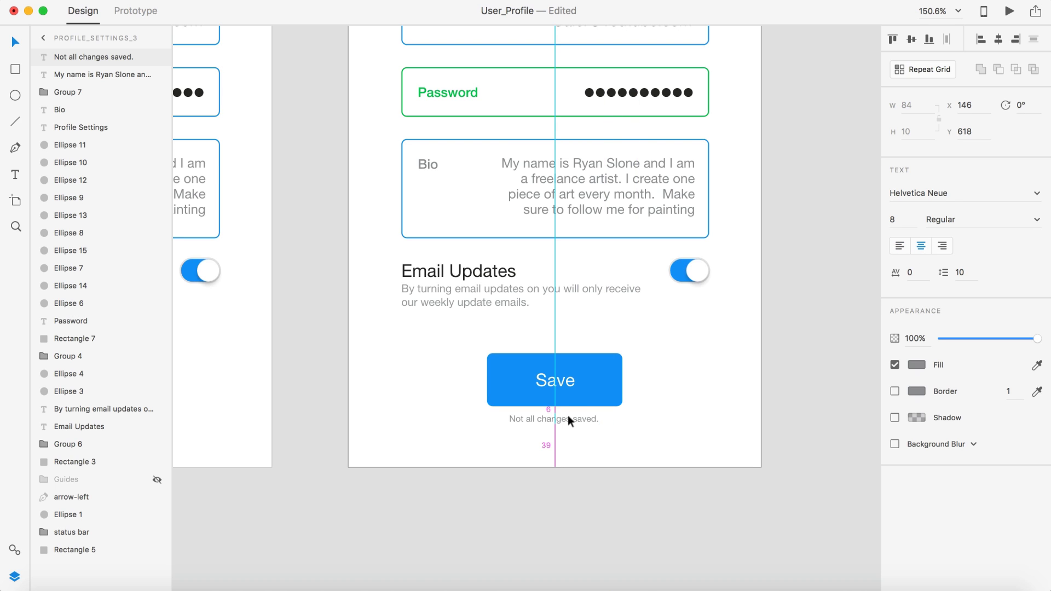
{"action": "scroll", "coordinate": [567, 415], "scroll_direction": "up", "scroll_amount": 5}
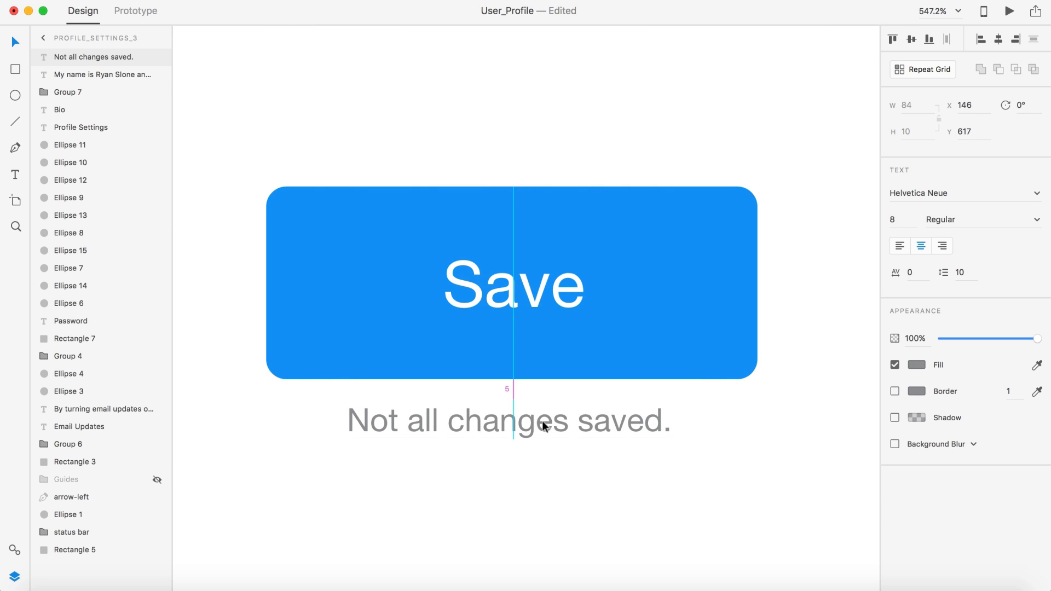
{"action": "scroll", "coordinate": [543, 422], "scroll_direction": "down", "scroll_amount": 5}
{"action": "left_click", "coordinate": [551, 526]}
{"action": "scroll", "coordinate": [551, 526], "scroll_direction": "down", "scroll_amount": 3}
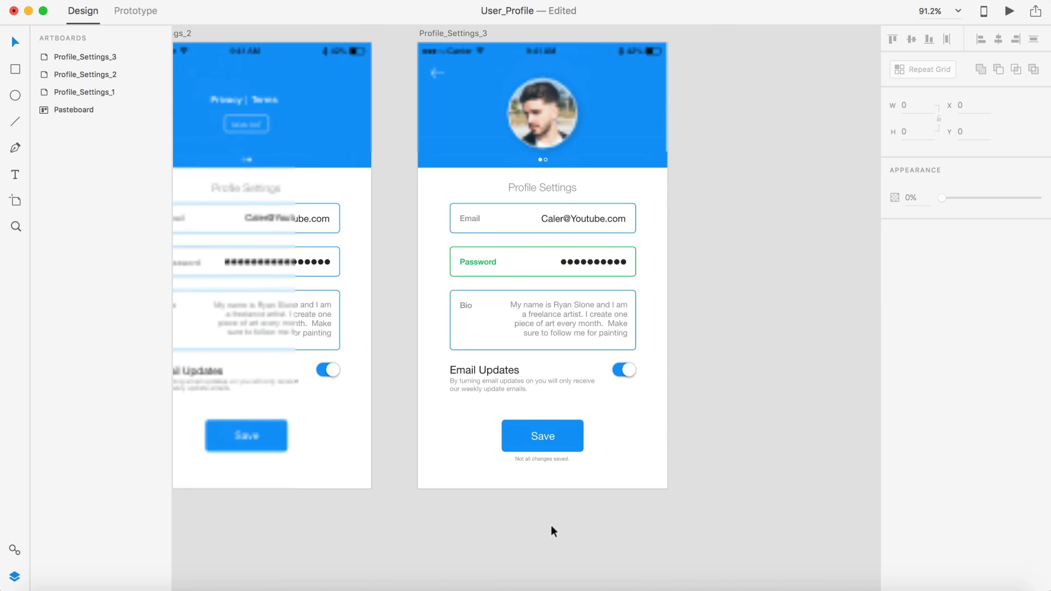
{"action": "scroll", "coordinate": [551, 530], "scroll_direction": "down", "scroll_amount": 2}
Step: Check the Password border's green #0DC755, then zoom out to fit all artboards
{"action": "left_click", "coordinate": [564, 411]}
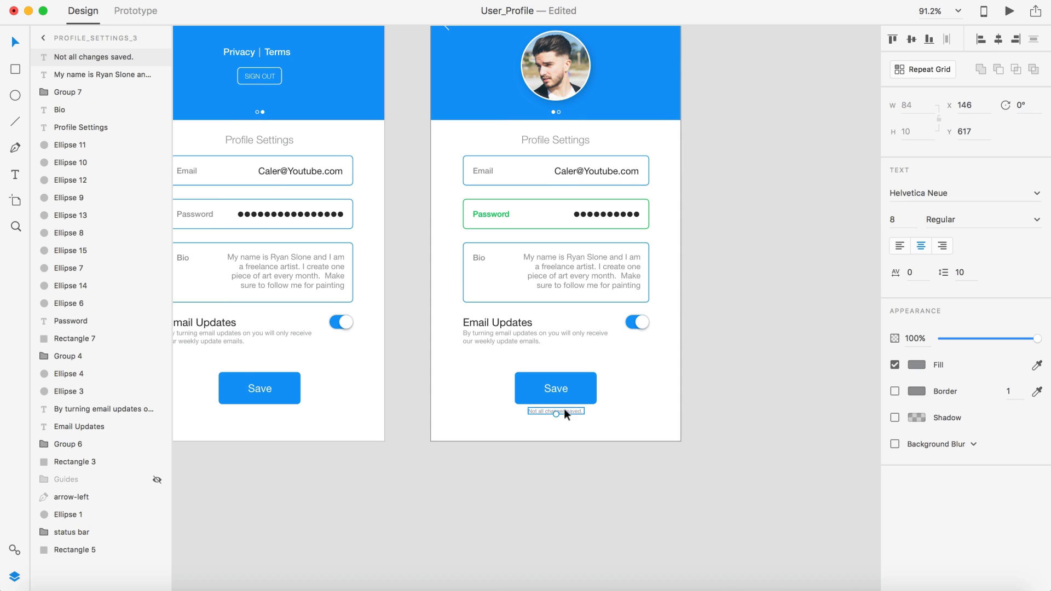
{"action": "left_click", "coordinate": [520, 224]}
{"action": "left_click", "coordinate": [917, 276]}
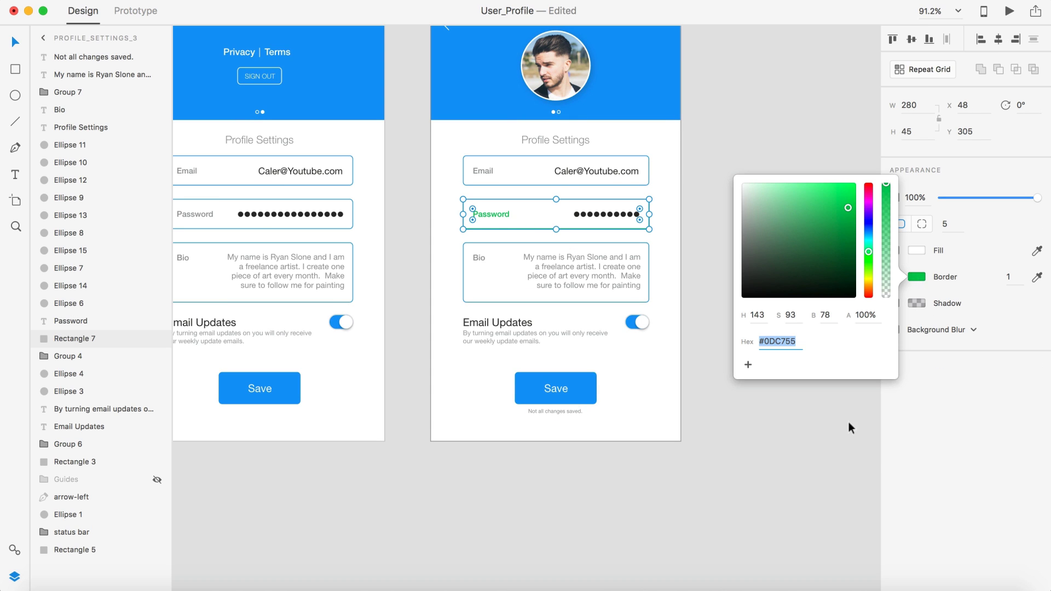
{"action": "left_click", "coordinate": [740, 484]}
{"action": "key", "text": "super+0"}
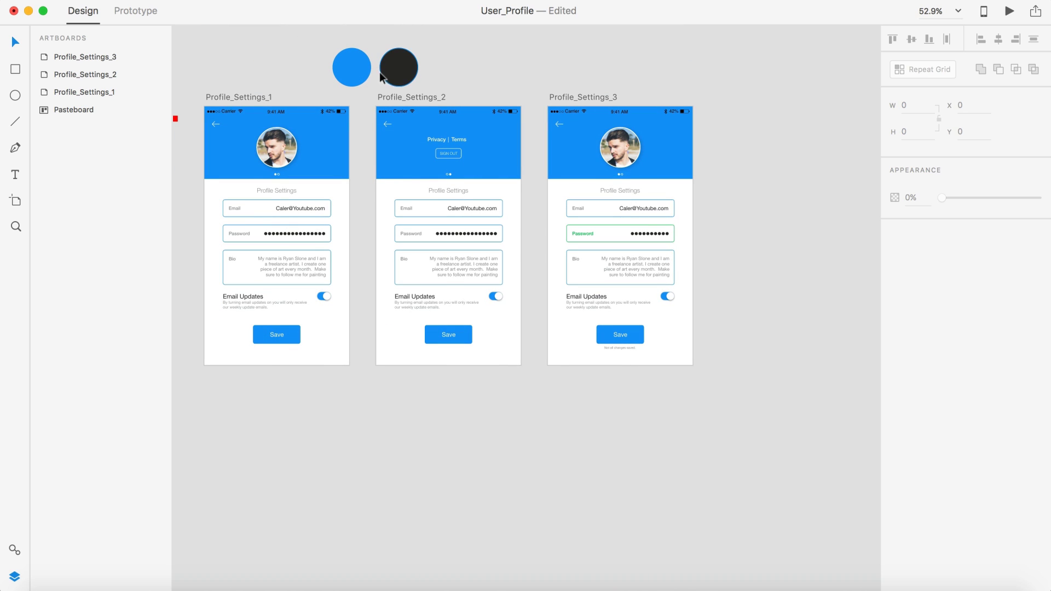
Step: Duplicate the black swatch circle to its right and fill the copy with #0DC755
{"action": "left_click", "coordinate": [388, 74]}
{"action": "left_click_drag", "start_coordinate": [387, 70], "coordinate": [435, 70]}
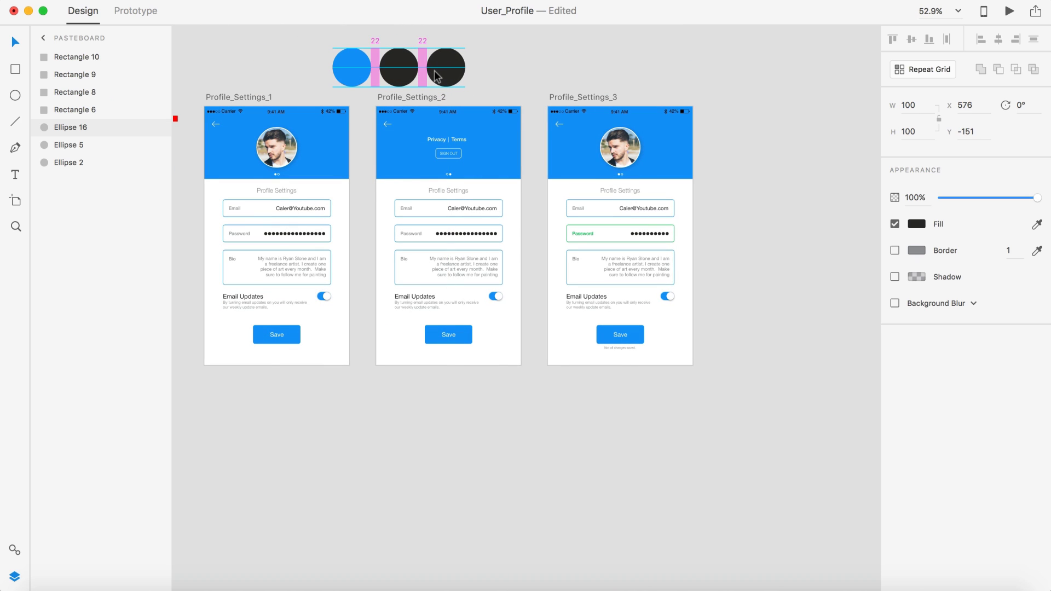
{"action": "left_click", "coordinate": [915, 225]}
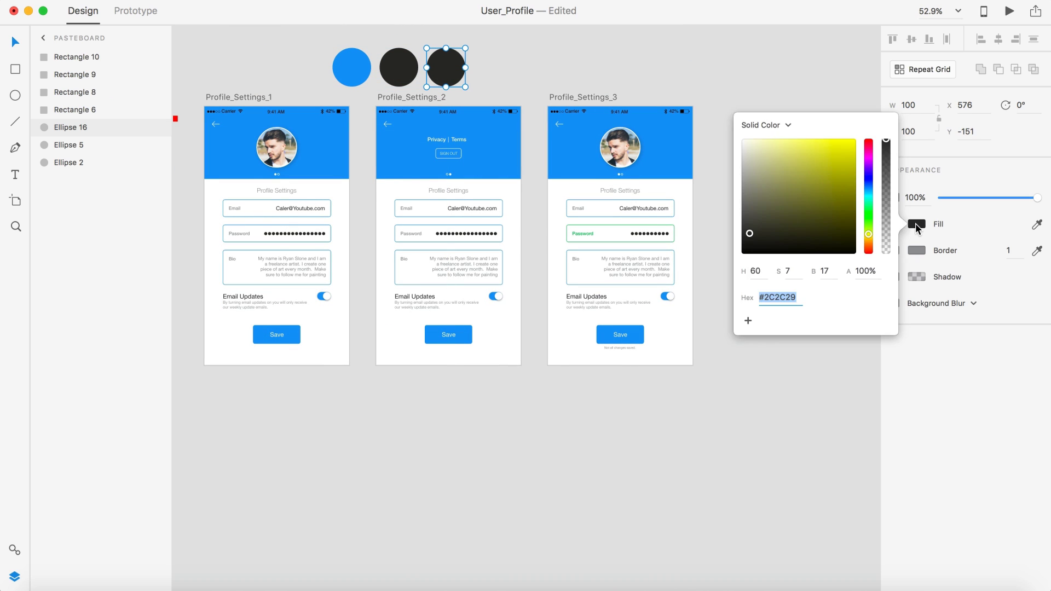
{"action": "type", "text": "0DC755"}
{"action": "left_click", "coordinate": [841, 356]}
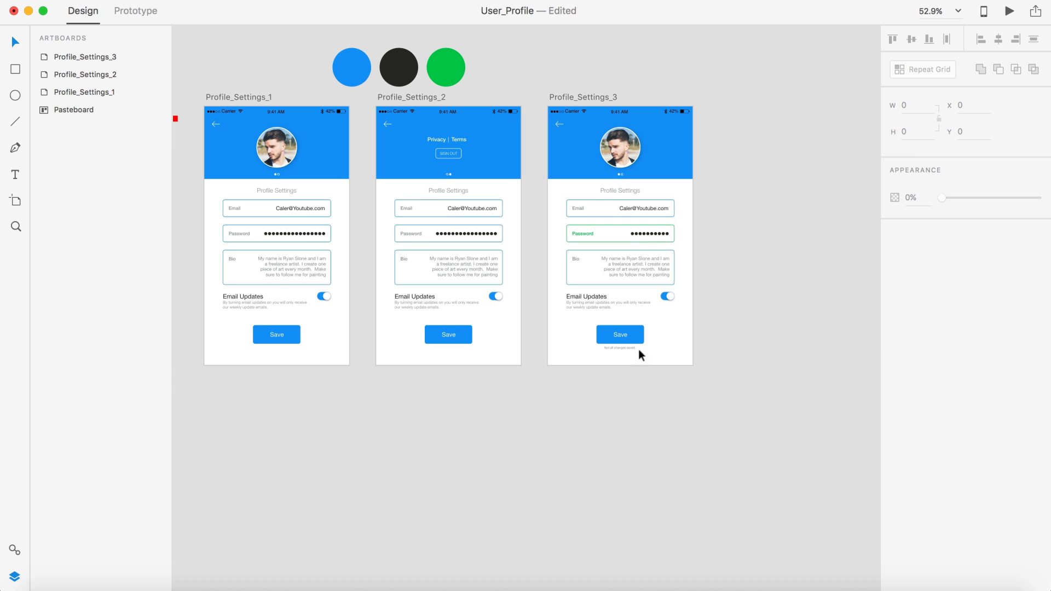
Step: Fill the "Not all changes saved." caption with the same green #0DC755
{"action": "scroll", "coordinate": [638, 352], "scroll_direction": "up", "scroll_amount": 5}
{"action": "left_click", "coordinate": [578, 354]}
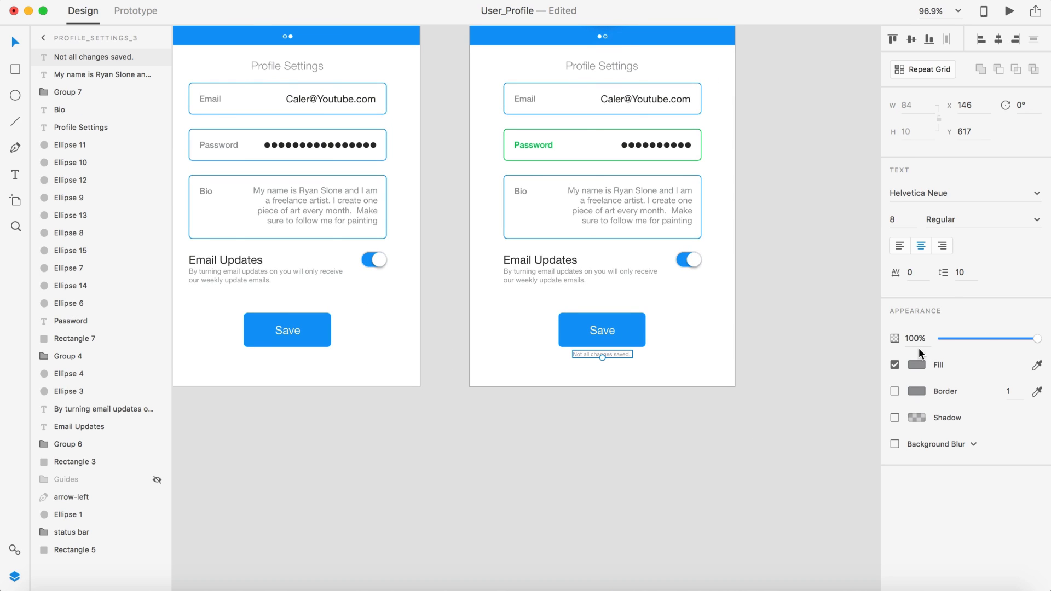
{"action": "left_click", "coordinate": [914, 363]}
{"action": "type", "text": "0DC755"}
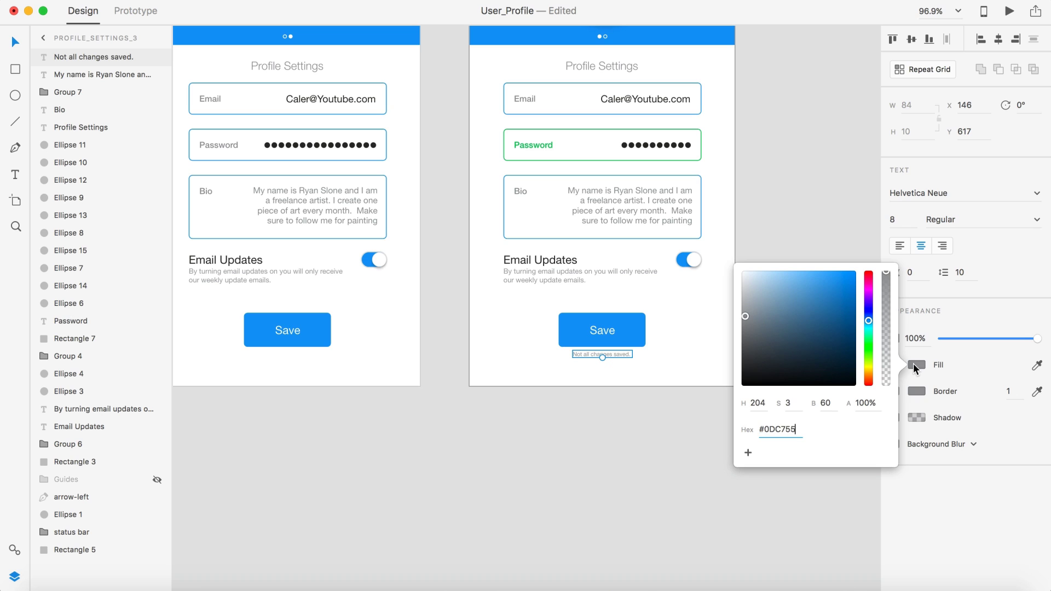
{"action": "key", "text": "Return"}
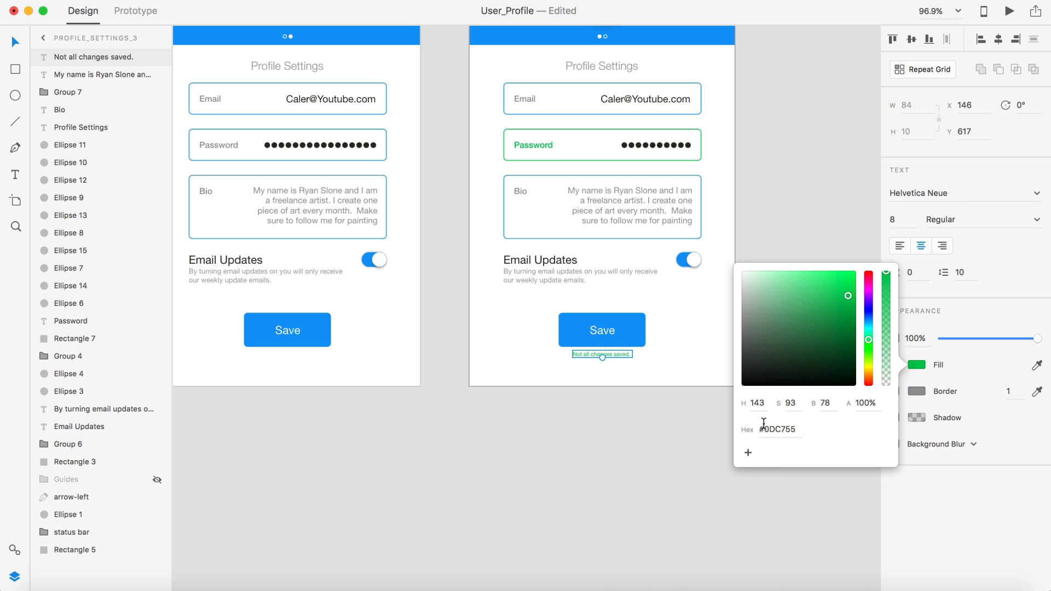
{"action": "left_click", "coordinate": [629, 425]}
Step: Keep the caption centred beneath the Save button
{"action": "scroll", "coordinate": [630, 426], "scroll_direction": "down", "scroll_amount": 6}
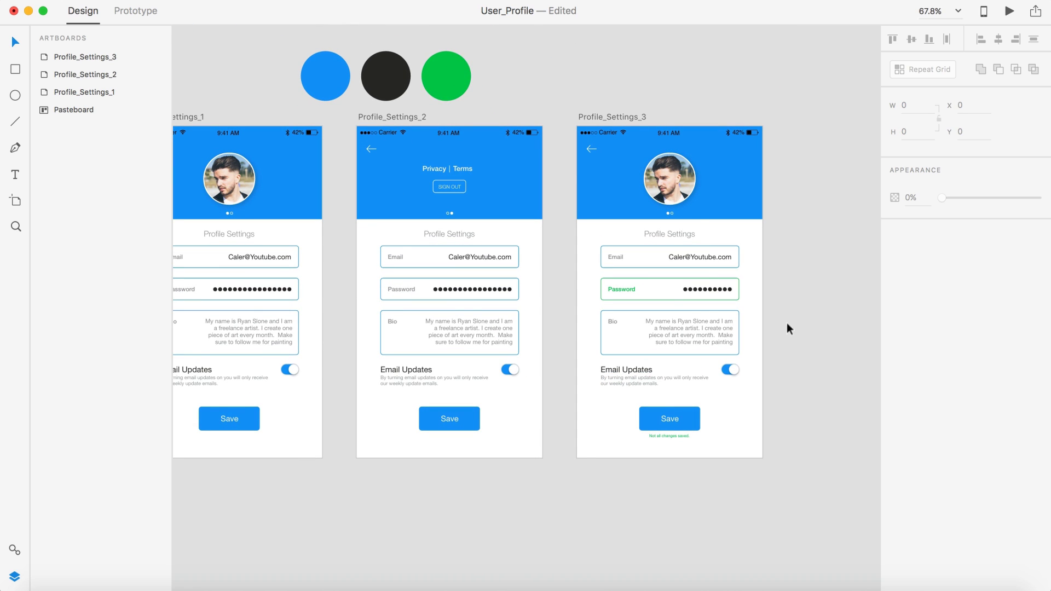
{"action": "scroll", "coordinate": [799, 382], "scroll_direction": "up", "scroll_amount": 6}
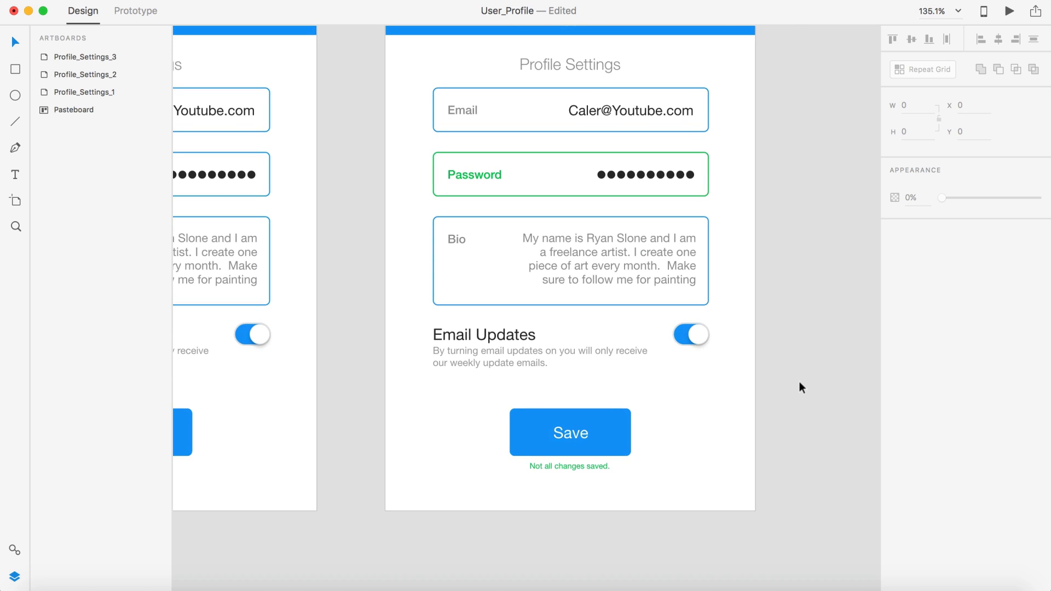
{"action": "scroll", "coordinate": [800, 382], "scroll_direction": "down", "scroll_amount": 3}
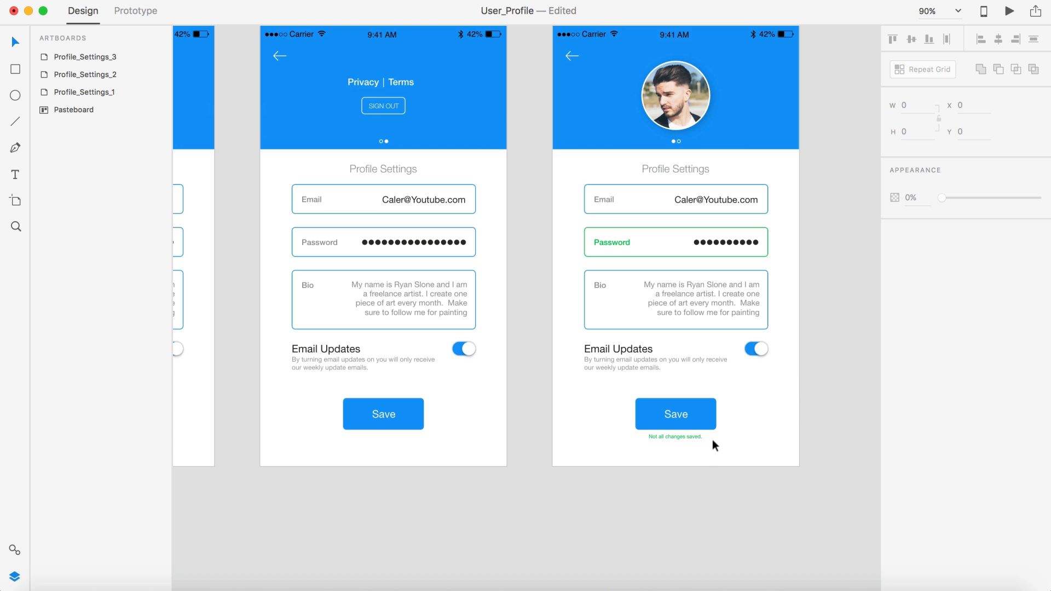
{"action": "scroll", "coordinate": [711, 439], "scroll_direction": "up", "scroll_amount": 4}
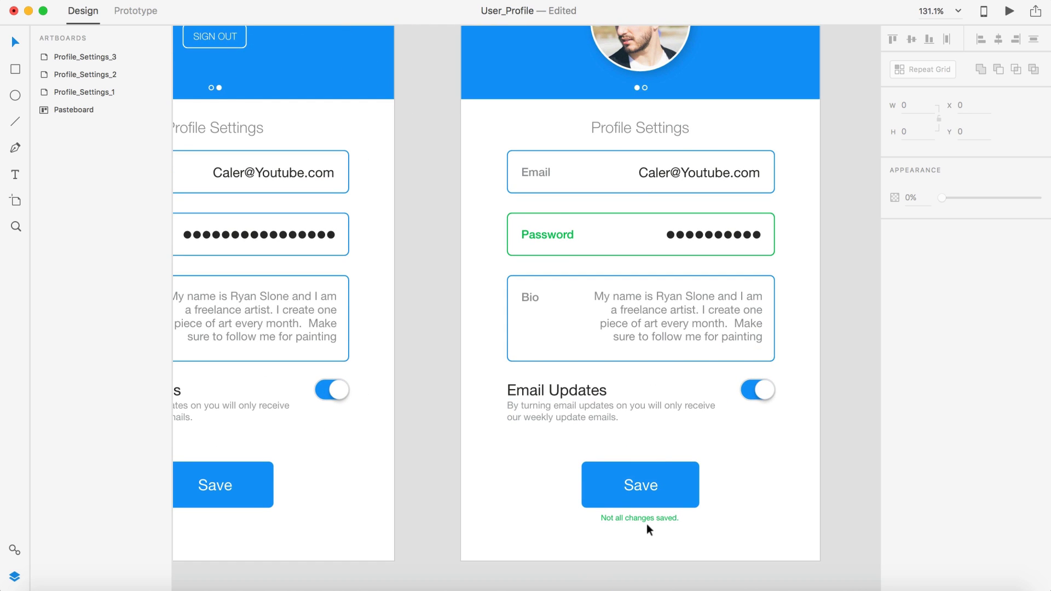
{"action": "scroll", "coordinate": [646, 524], "scroll_direction": "right", "scroll_amount": 2}
{"action": "scroll", "coordinate": [646, 524], "scroll_direction": "down", "scroll_amount": 3}
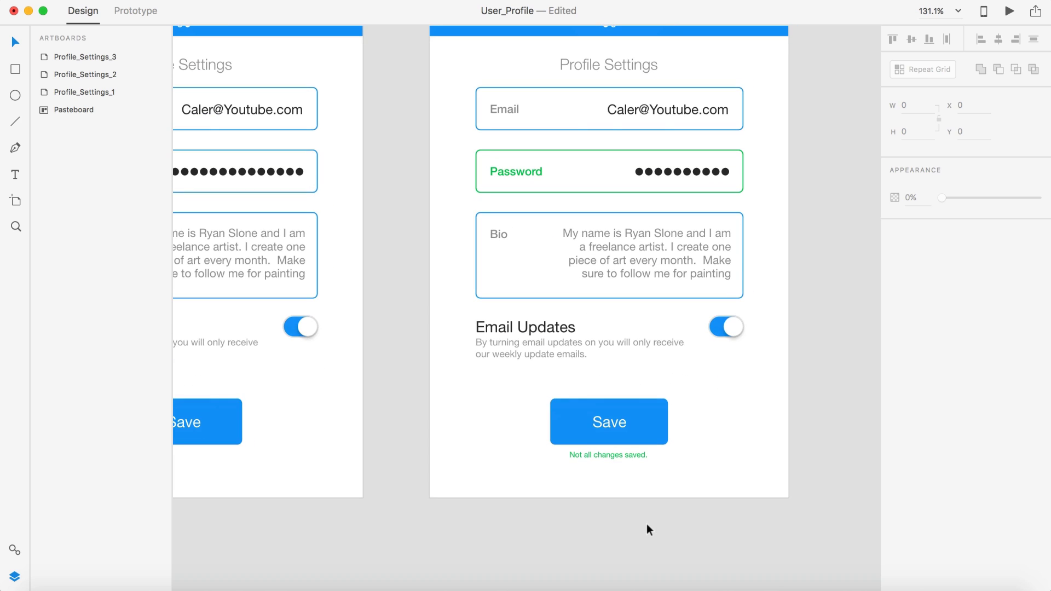
{"action": "scroll", "coordinate": [646, 529], "scroll_direction": "down", "scroll_amount": 2}
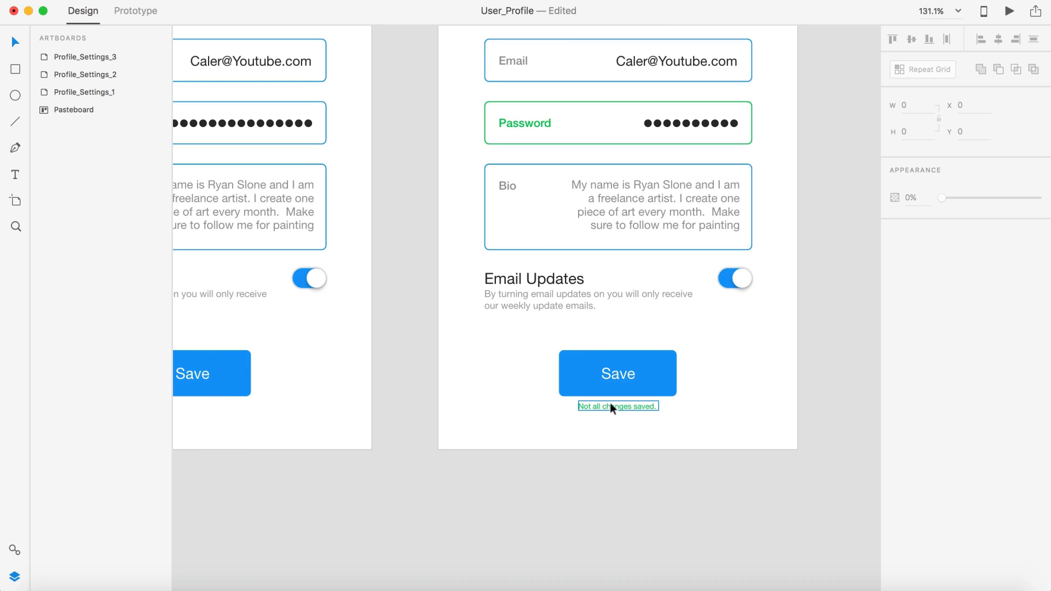
{"action": "left_click", "coordinate": [611, 407]}
{"action": "left_click_drag", "start_coordinate": [610, 402], "coordinate": [611, 402]}
{"action": "left_click", "coordinate": [634, 481]}
Step: Try a red fill colour on the caption under Save
{"action": "scroll", "coordinate": [634, 481], "scroll_direction": "down", "scroll_amount": 3}
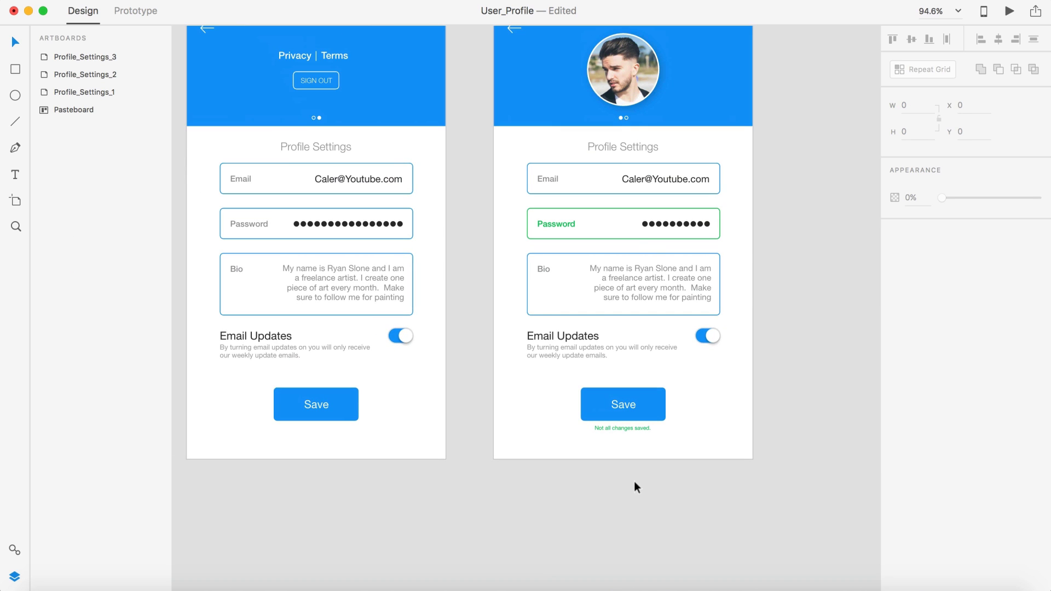
{"action": "left_click", "coordinate": [631, 428]}
{"action": "left_click", "coordinate": [917, 365]}
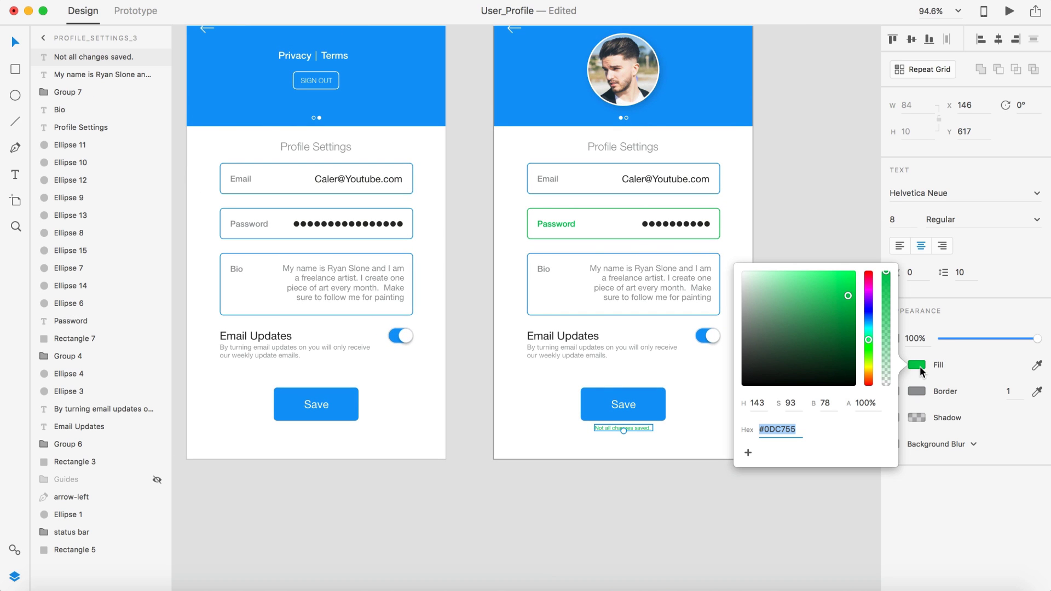
{"action": "left_click", "coordinate": [868, 277]}
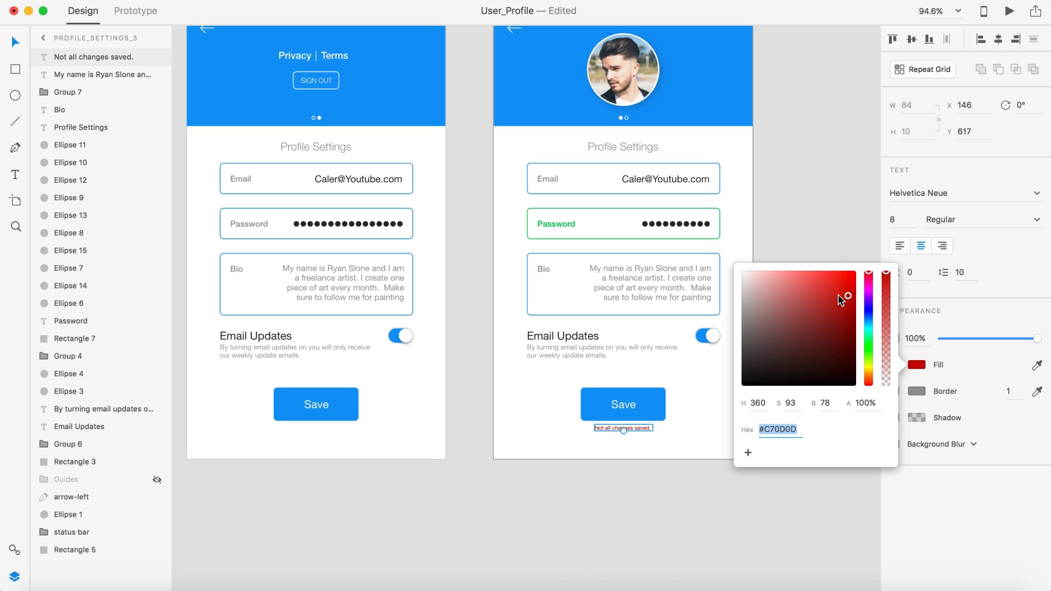
{"action": "left_click", "coordinate": [812, 203]}
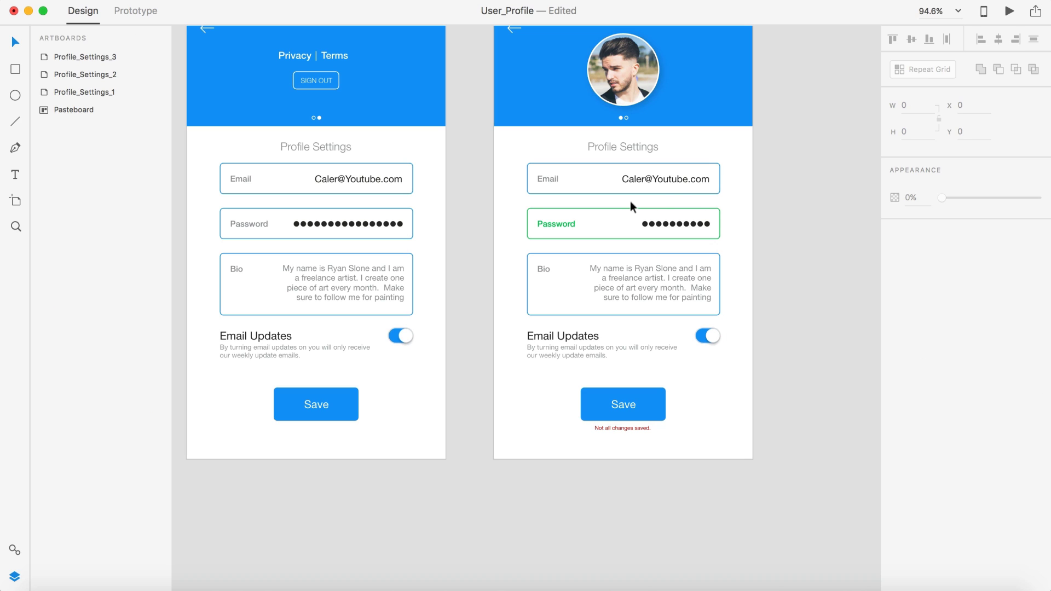
Step: Try red #C70D0D on the Password field border and label, then undo both changes
{"action": "left_click", "coordinate": [628, 208]}
{"action": "left_click", "coordinate": [916, 277]}
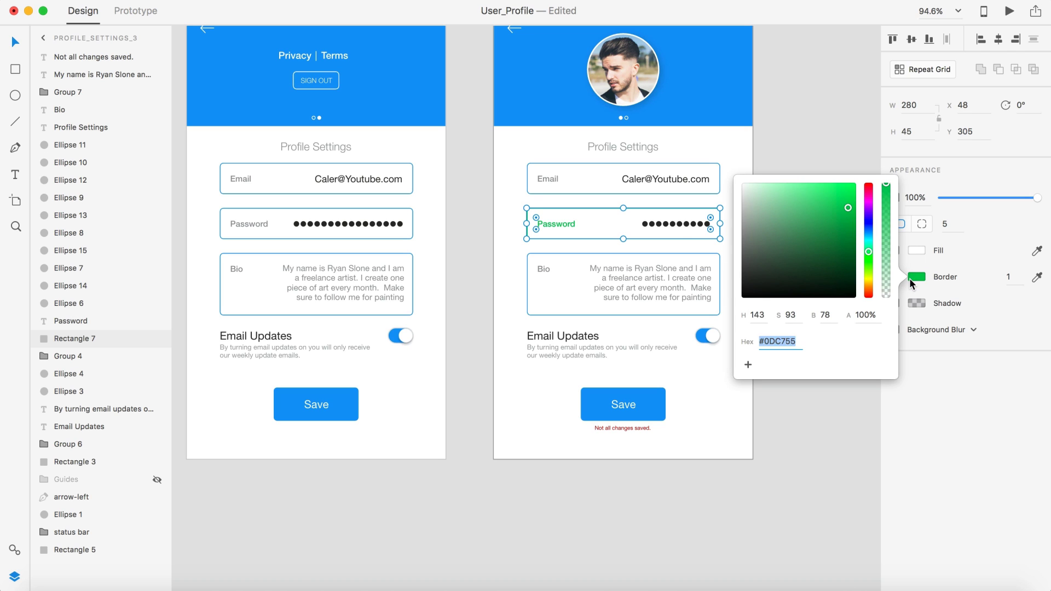
{"action": "type", "text": "C70D0D"}
{"action": "left_click", "coordinate": [569, 226]}
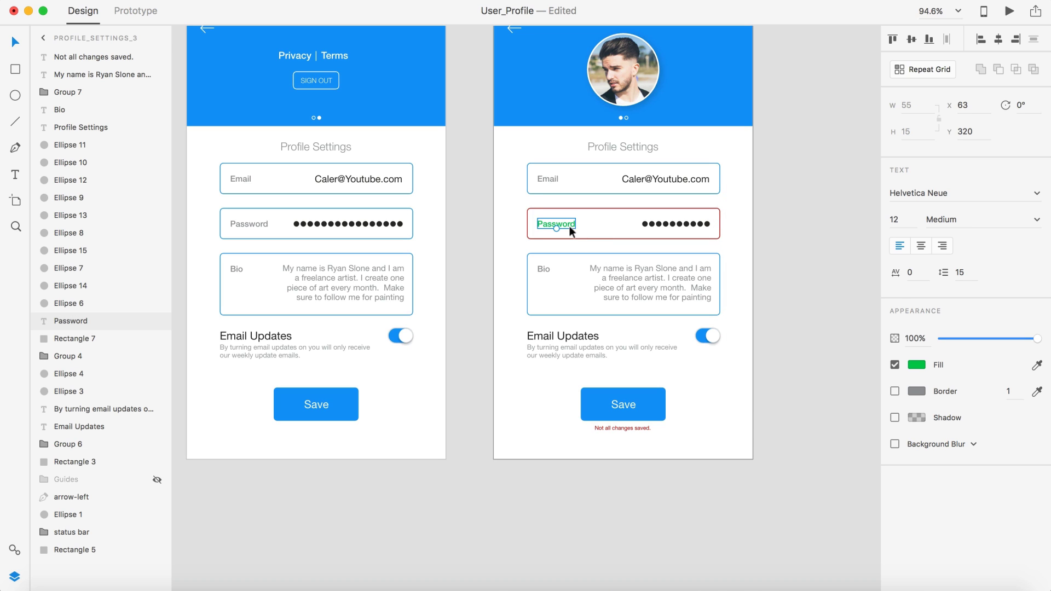
{"action": "left_click", "coordinate": [917, 365]}
{"action": "key", "text": "ctrl+v"}
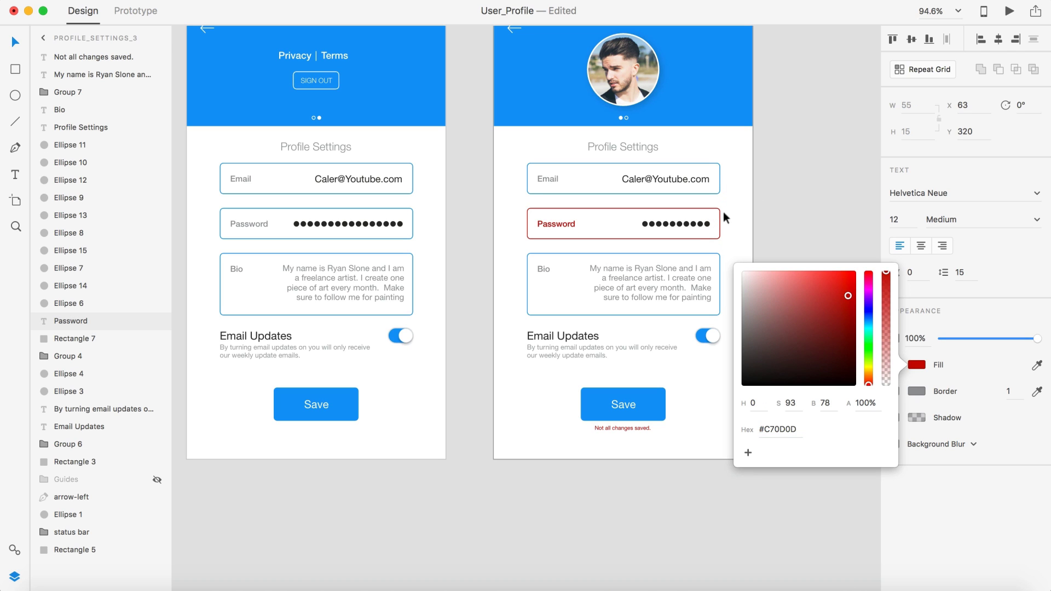
{"action": "left_click", "coordinate": [769, 186]}
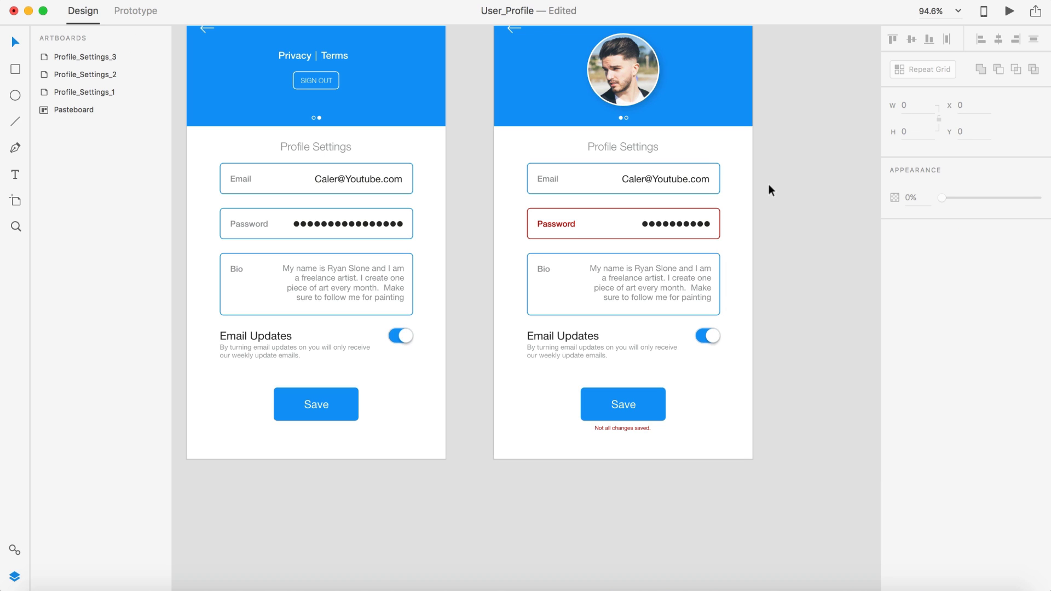
{"action": "key", "text": "super+z"}
{"action": "key", "text": "super+z"}
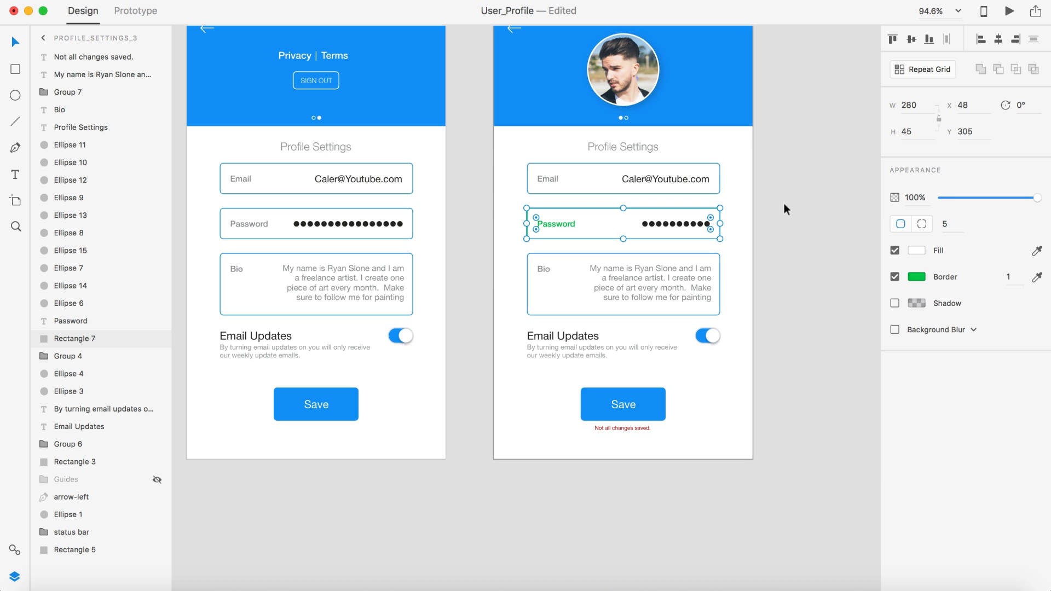
{"action": "key", "text": "super+z"}
{"action": "left_click", "coordinate": [780, 260]}
Step: Set the caption under the Save button to Medium font weight
{"action": "key", "text": "super+minus"}
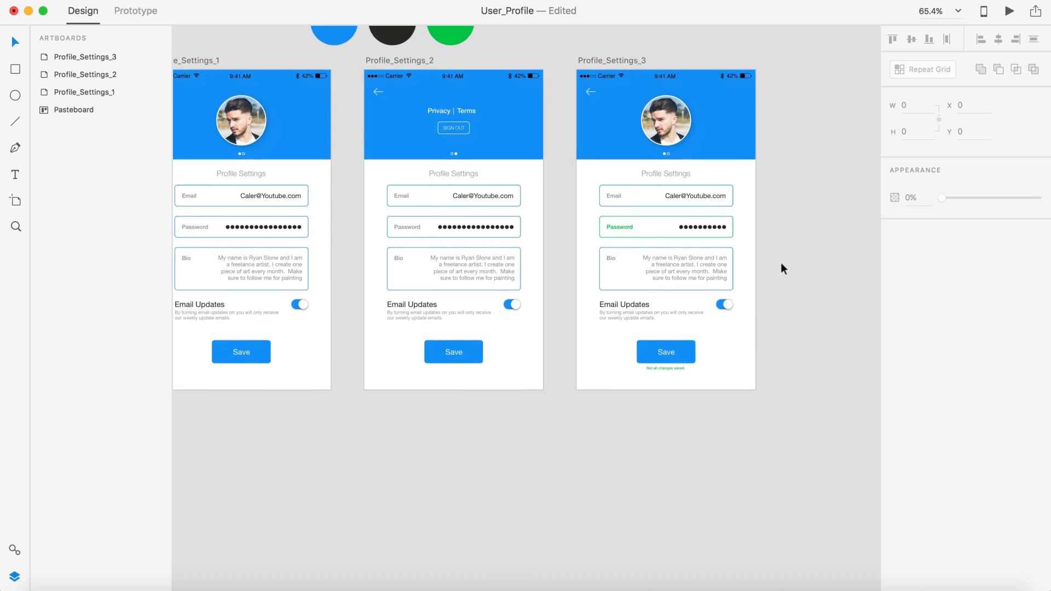
{"action": "scroll", "coordinate": [635, 419], "scroll_direction": "up", "scroll_amount": 5}
{"action": "left_click", "coordinate": [701, 245]}
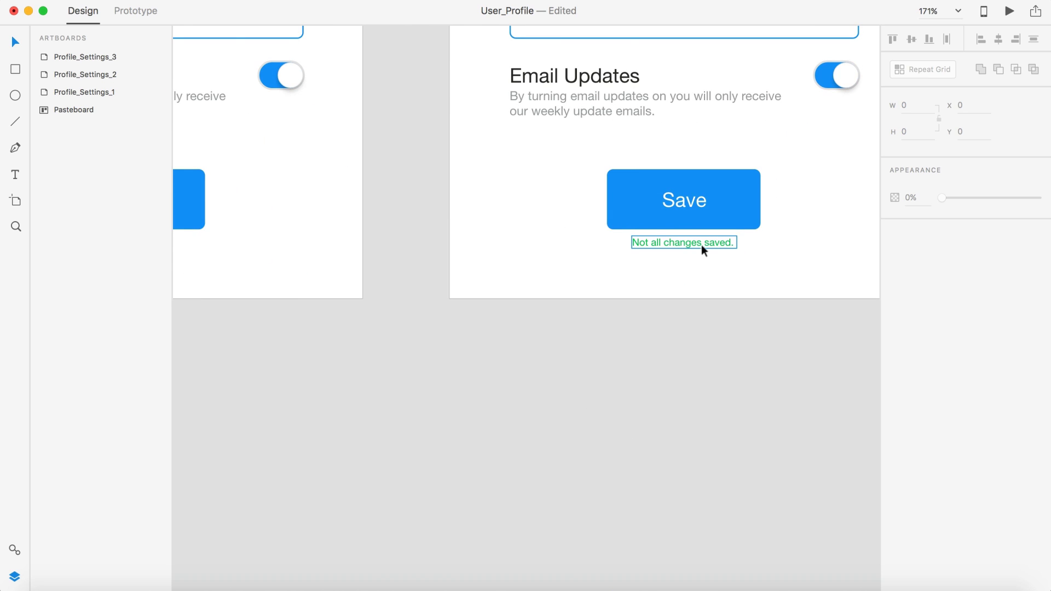
{"action": "left_click", "coordinate": [1036, 221]}
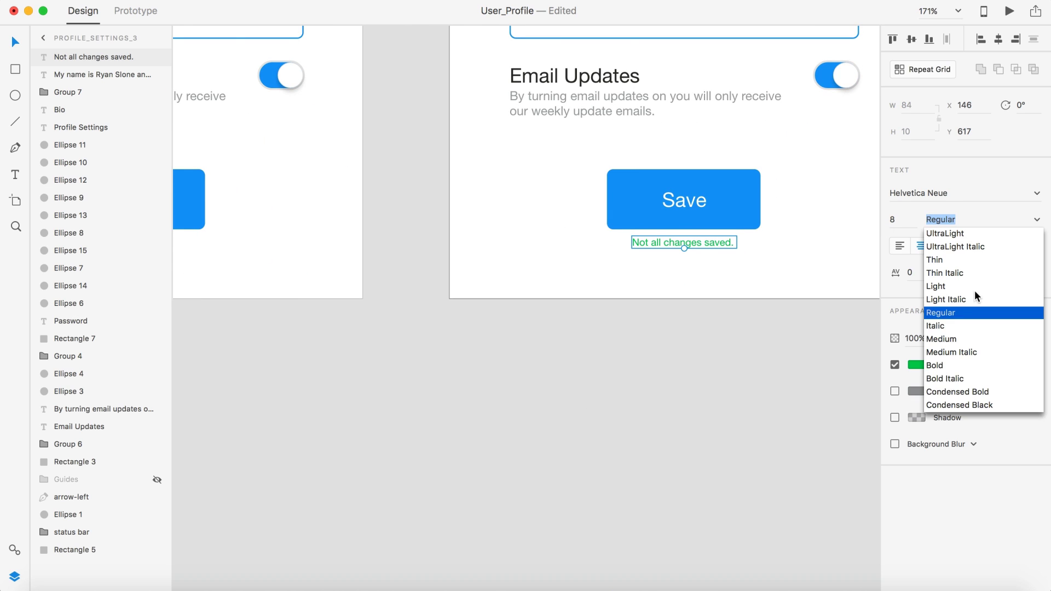
{"action": "left_click", "coordinate": [937, 338]}
{"action": "left_click", "coordinate": [800, 333]}
Step: Select the Profile_Settings_3 artboard and preview it interactively
{"action": "scroll", "coordinate": [800, 333], "scroll_direction": "down", "scroll_amount": 5}
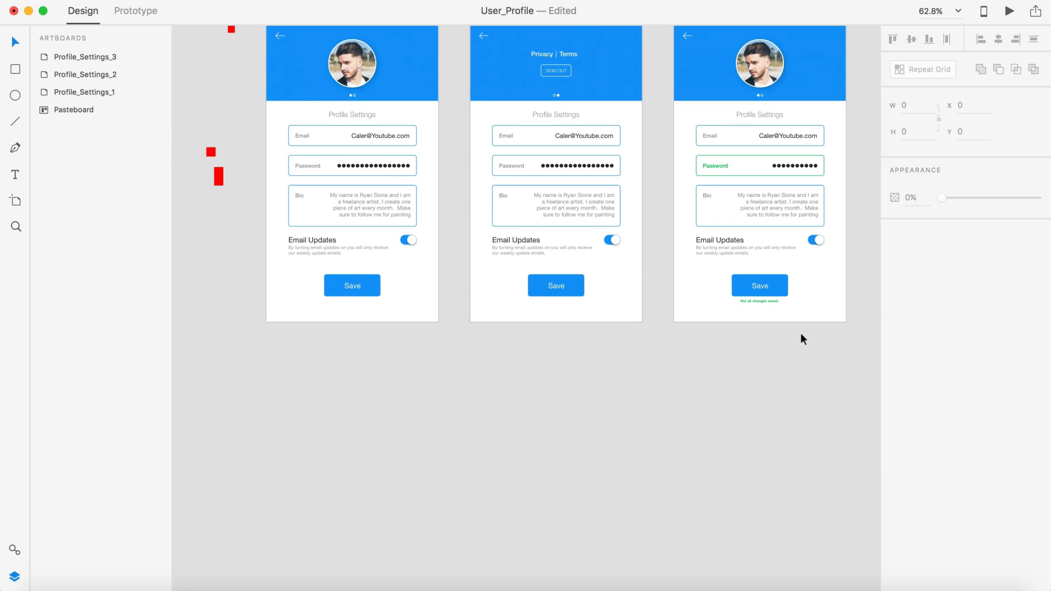
{"action": "scroll", "coordinate": [766, 372], "scroll_direction": "up", "scroll_amount": 2}
{"action": "scroll", "coordinate": [766, 372], "scroll_direction": "right", "scroll_amount": 3}
{"action": "left_click", "coordinate": [635, 68]}
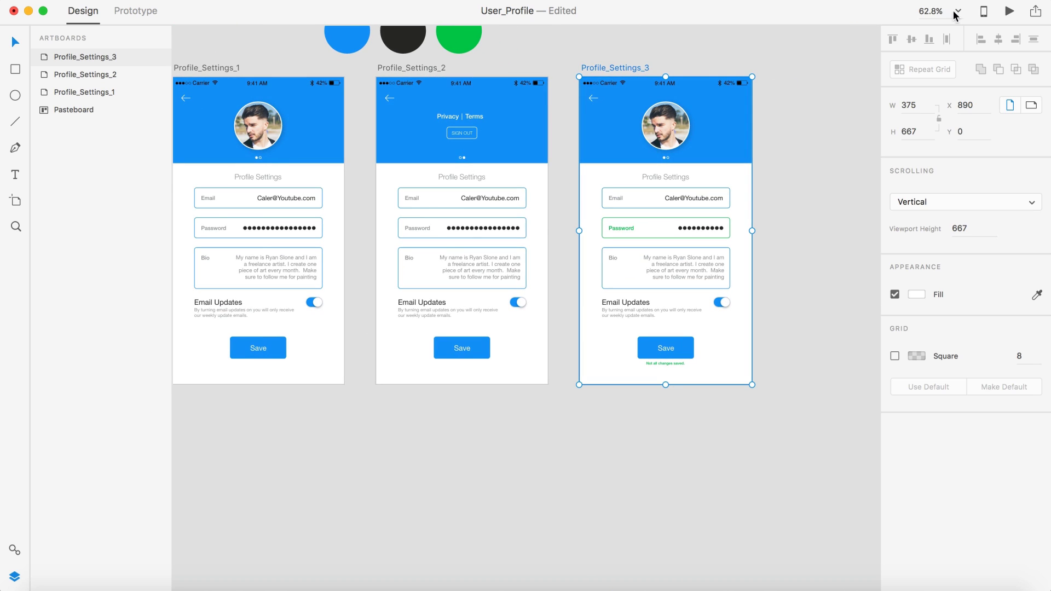
{"action": "left_click", "coordinate": [1009, 11]}
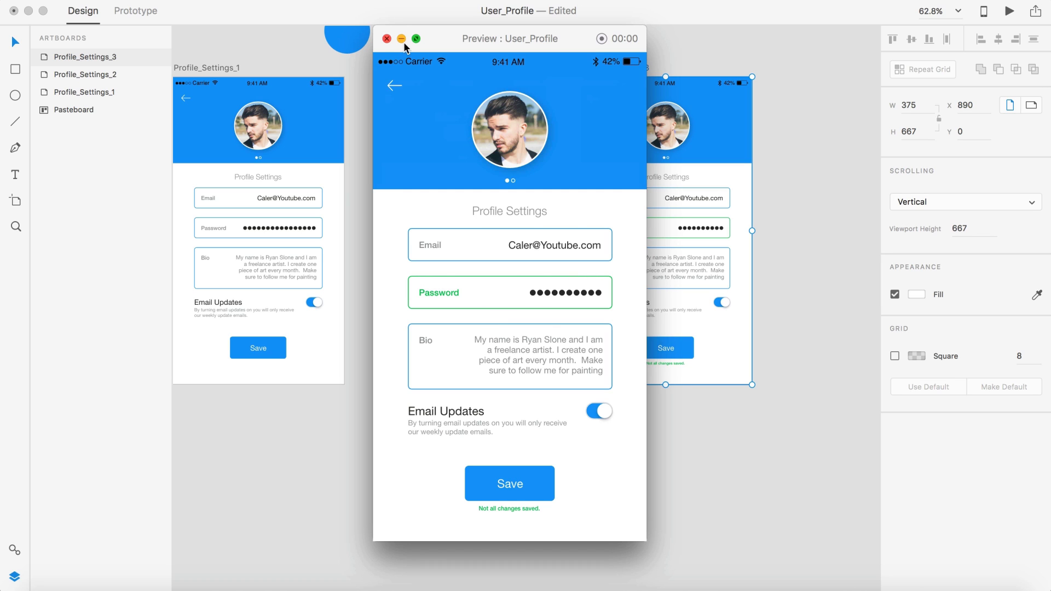
Step: Close the Profile_Settings_3 preview and switch to Prototype mode
{"action": "left_click", "coordinate": [387, 39]}
{"action": "left_click", "coordinate": [595, 461]}
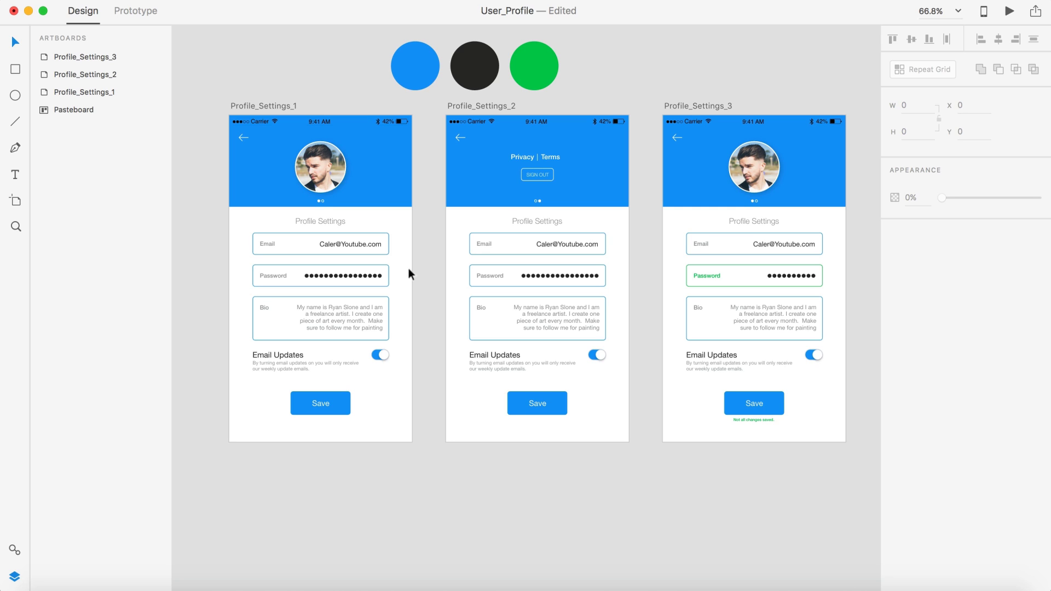
{"action": "left_click", "coordinate": [131, 12]}
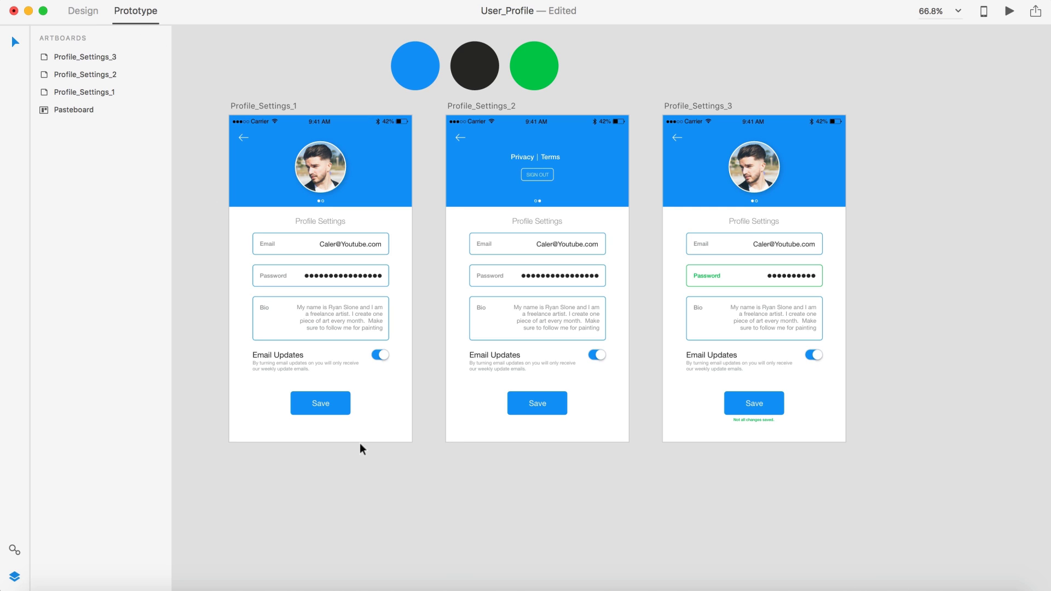
Step: Link Profile_Settings_1's second page dot to Profile_Settings_2 and test it in preview
{"action": "left_click", "coordinate": [320, 200]}
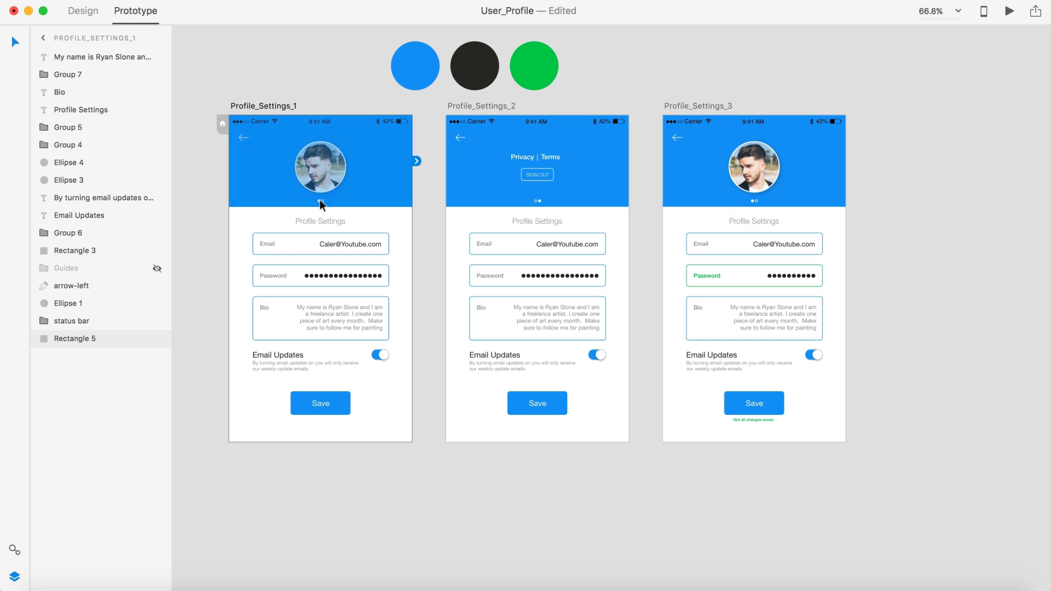
{"action": "scroll", "coordinate": [320, 199], "scroll_direction": "up", "scroll_amount": 5}
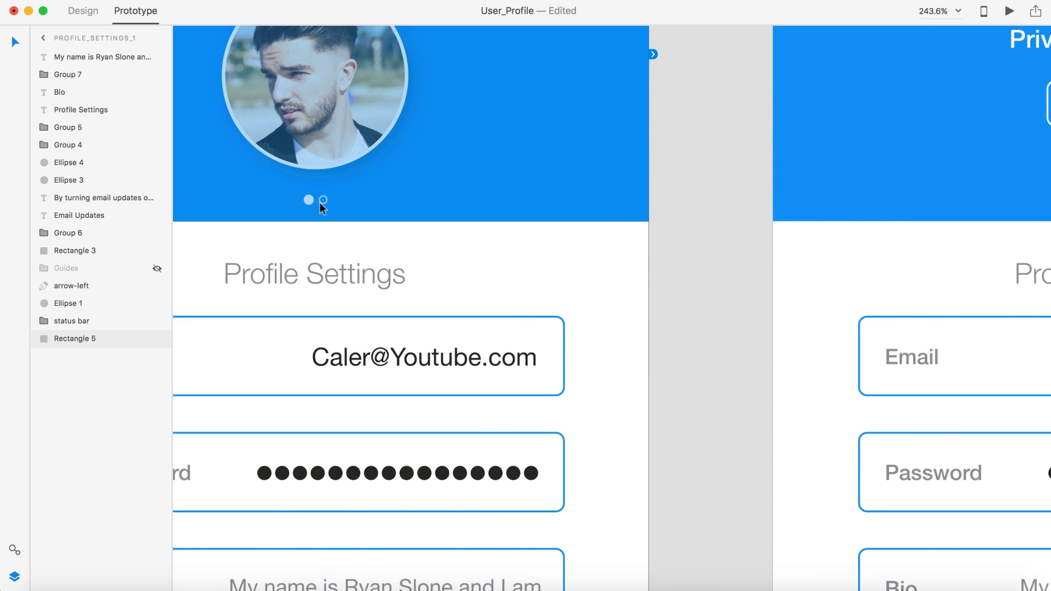
{"action": "left_click", "coordinate": [323, 200]}
{"action": "left_click_drag", "start_coordinate": [330, 199], "coordinate": [829, 158]}
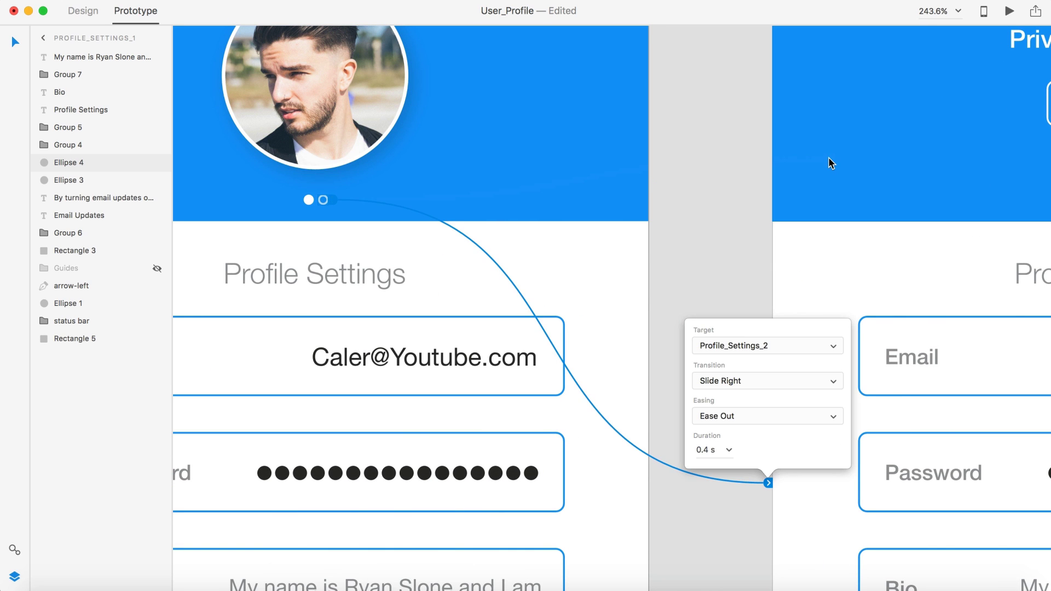
{"action": "left_click", "coordinate": [752, 382]}
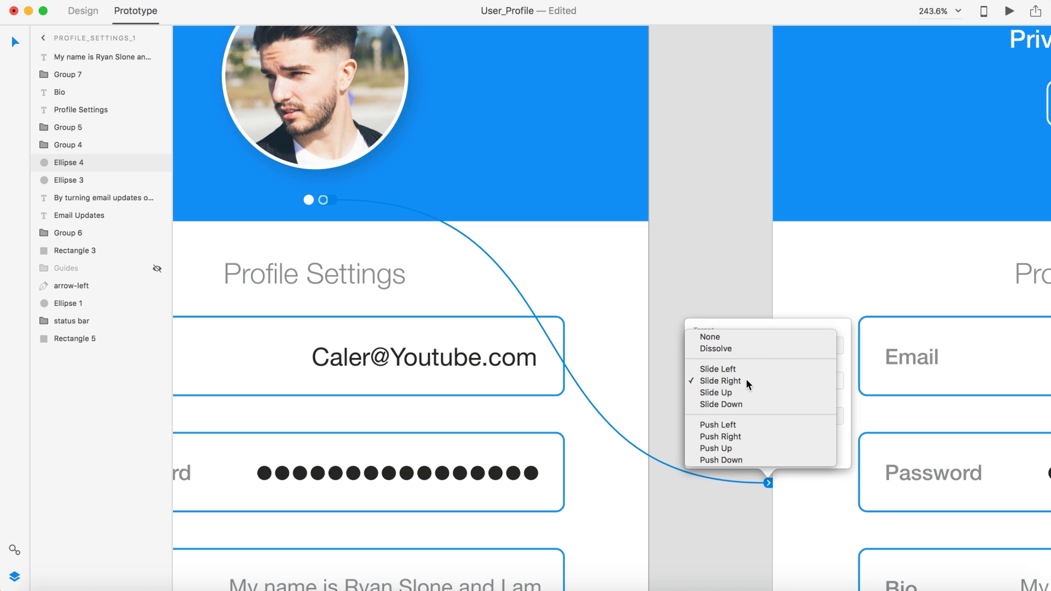
{"action": "left_click", "coordinate": [747, 380]}
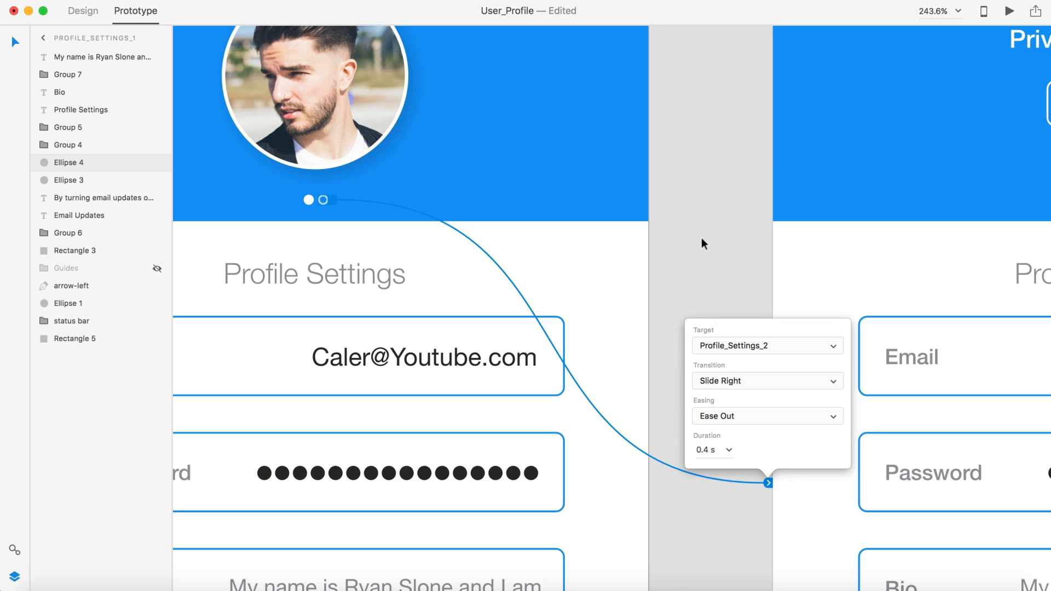
{"action": "left_click", "coordinate": [701, 239]}
{"action": "scroll", "coordinate": [701, 244], "scroll_direction": "down", "scroll_amount": 3}
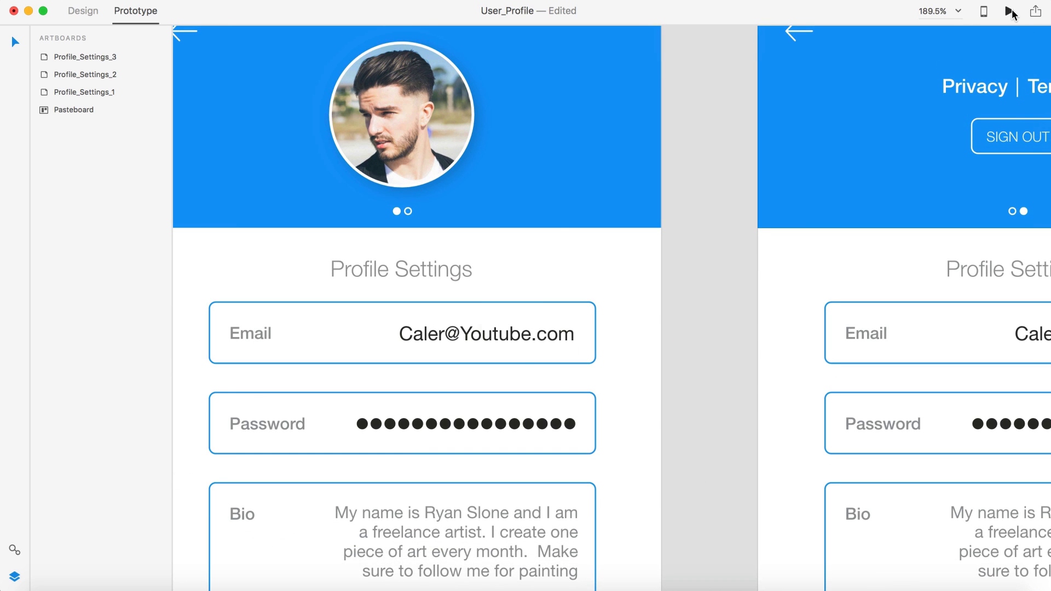
{"action": "left_click", "coordinate": [1009, 10]}
{"action": "left_click", "coordinate": [513, 178]}
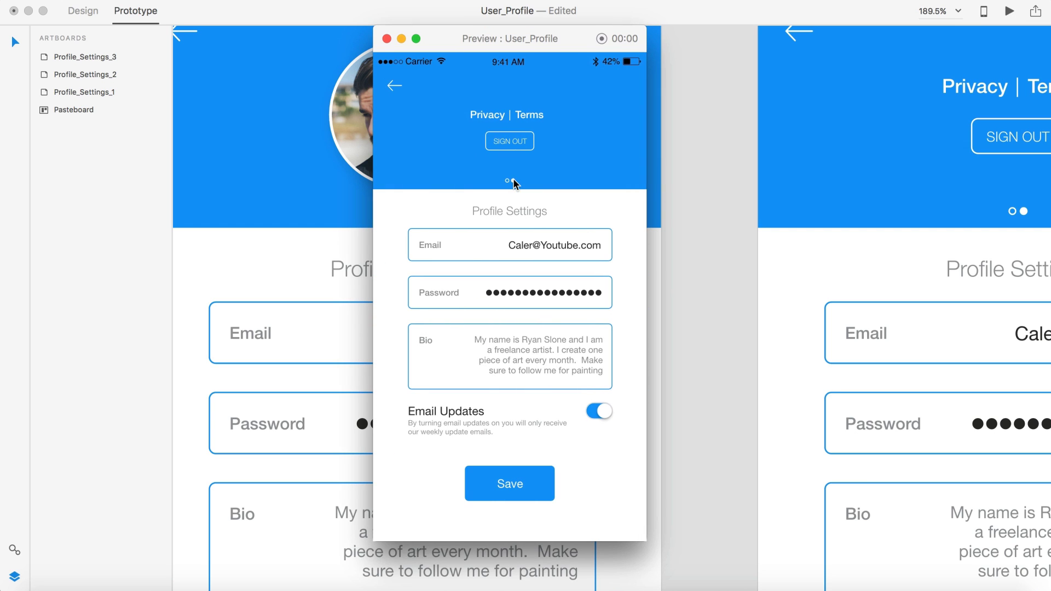
{"action": "left_click", "coordinate": [387, 38]}
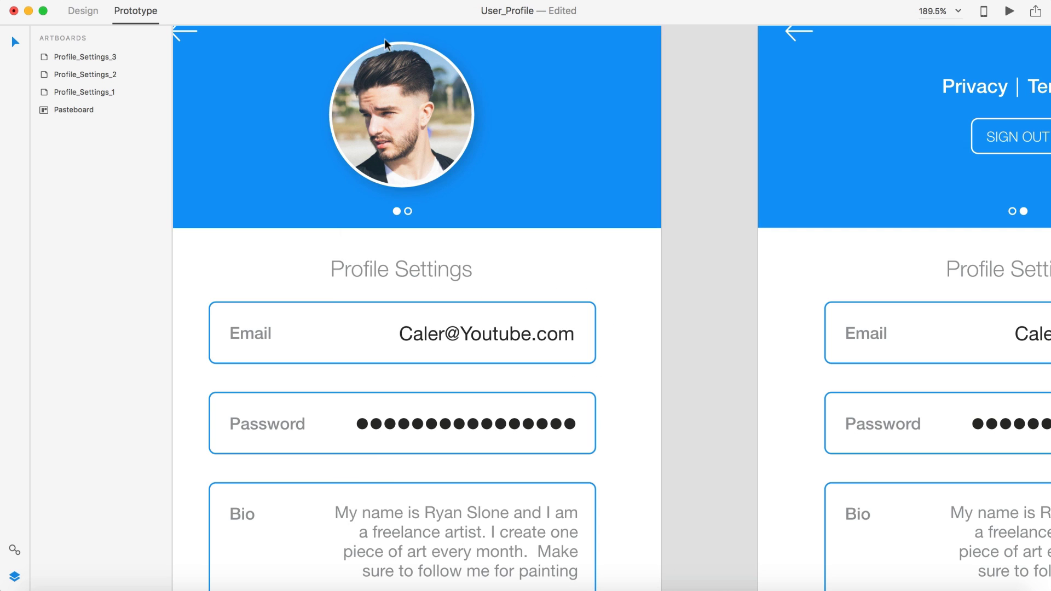
Step: Change that page dot link's transition to Slide Left
{"action": "left_click", "coordinate": [407, 213]}
{"action": "left_click", "coordinate": [753, 431]}
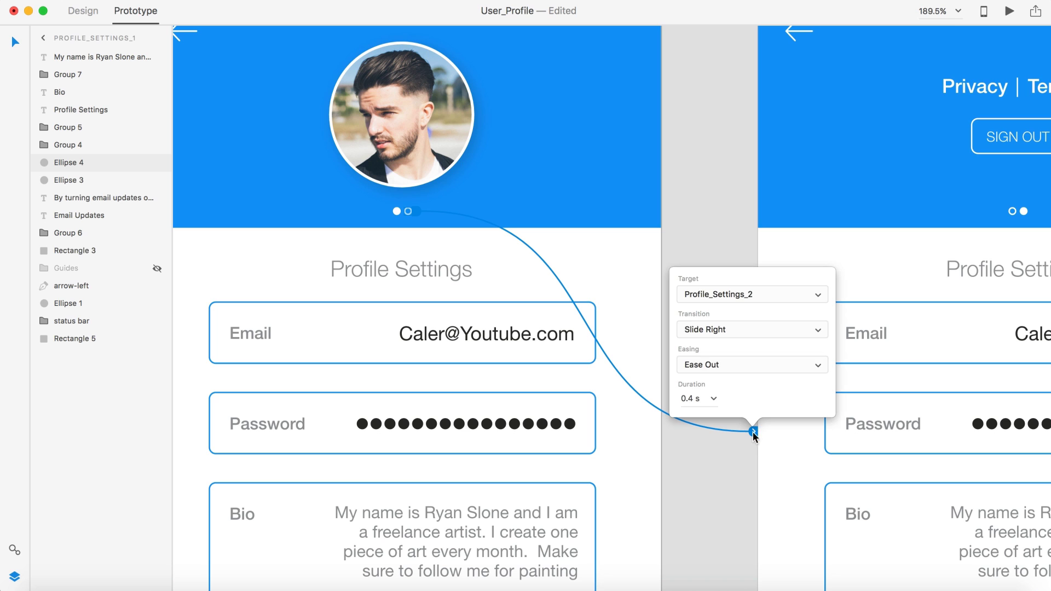
{"action": "left_click", "coordinate": [715, 335]}
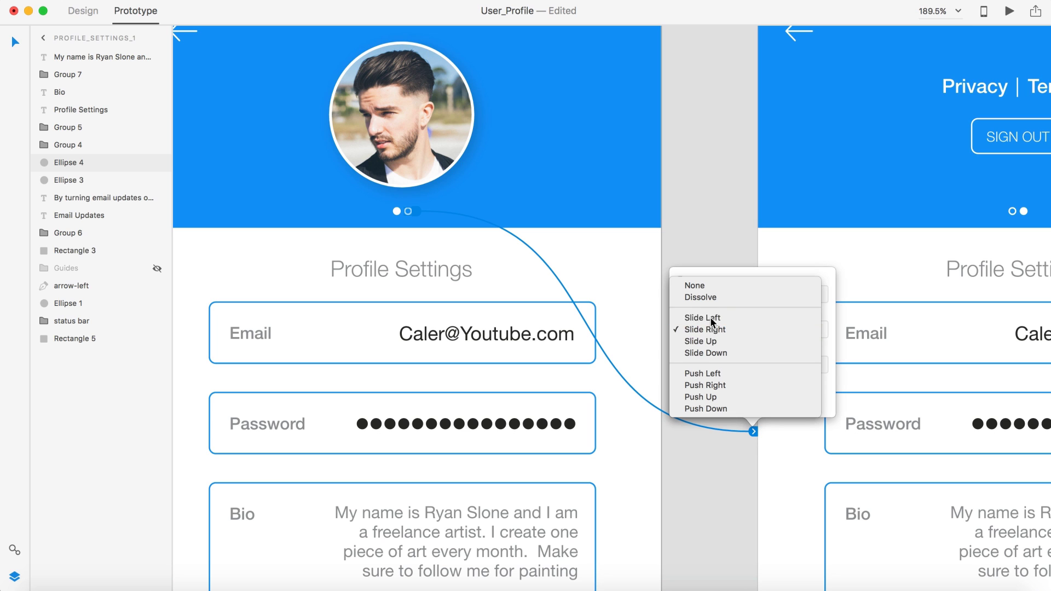
{"action": "left_click", "coordinate": [710, 317]}
{"action": "left_click", "coordinate": [701, 204]}
{"action": "scroll", "coordinate": [703, 203], "scroll_direction": "right", "scroll_amount": 5}
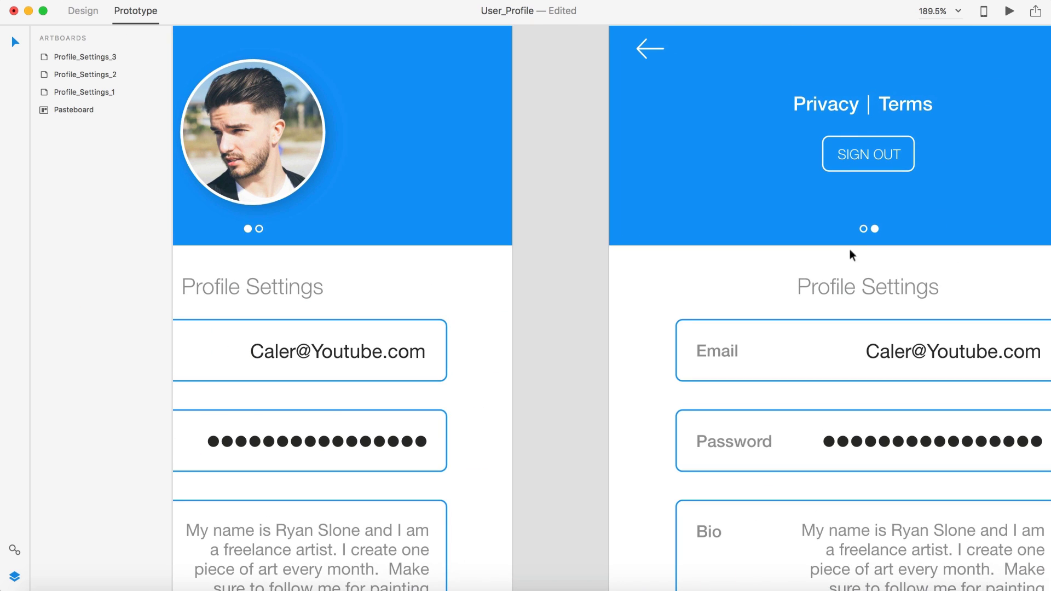
Step: Link Profile_Settings_2's first page dot back to Profile_Settings_1 with Slide Right
{"action": "left_click", "coordinate": [863, 230]}
{"action": "left_click_drag", "start_coordinate": [868, 229], "coordinate": [407, 184]}
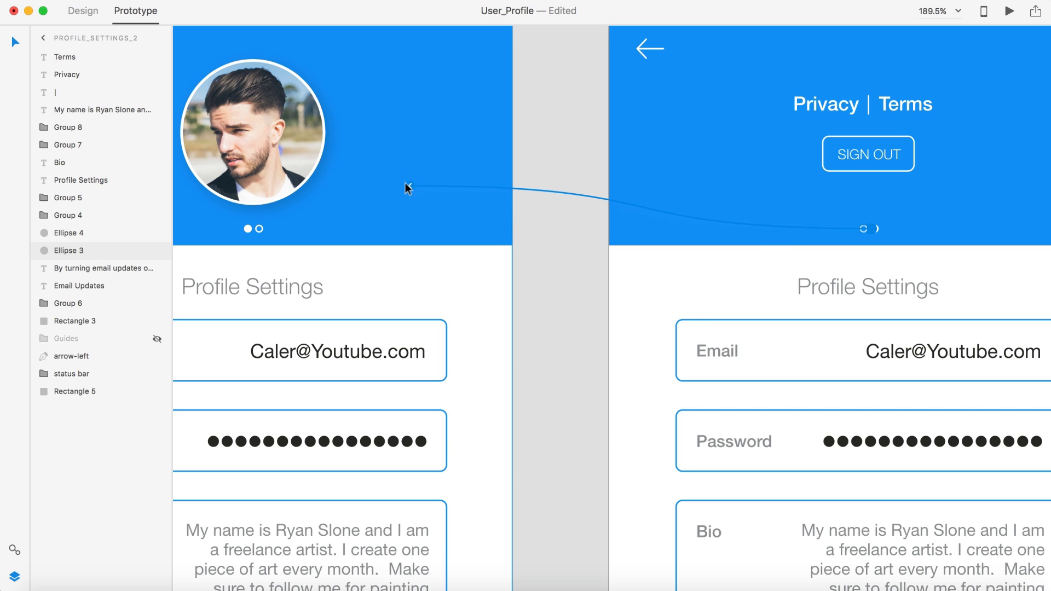
{"action": "left_click", "coordinate": [512, 350]}
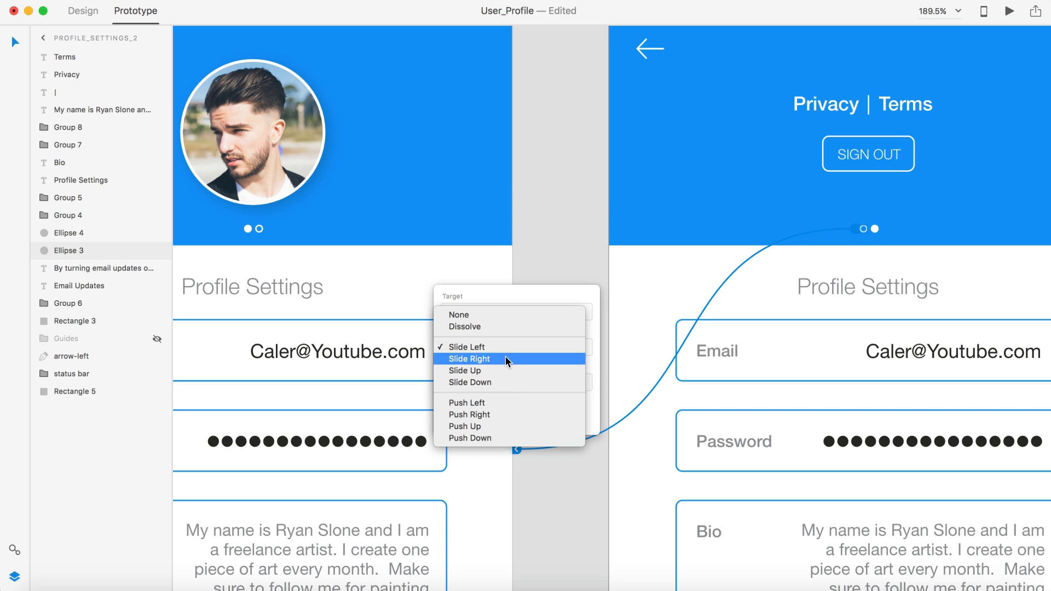
{"action": "left_click", "coordinate": [505, 356]}
{"action": "left_click", "coordinate": [532, 204]}
{"action": "key", "text": "super+0"}
{"action": "scroll", "coordinate": [532, 226], "scroll_direction": "down", "scroll_amount": 2}
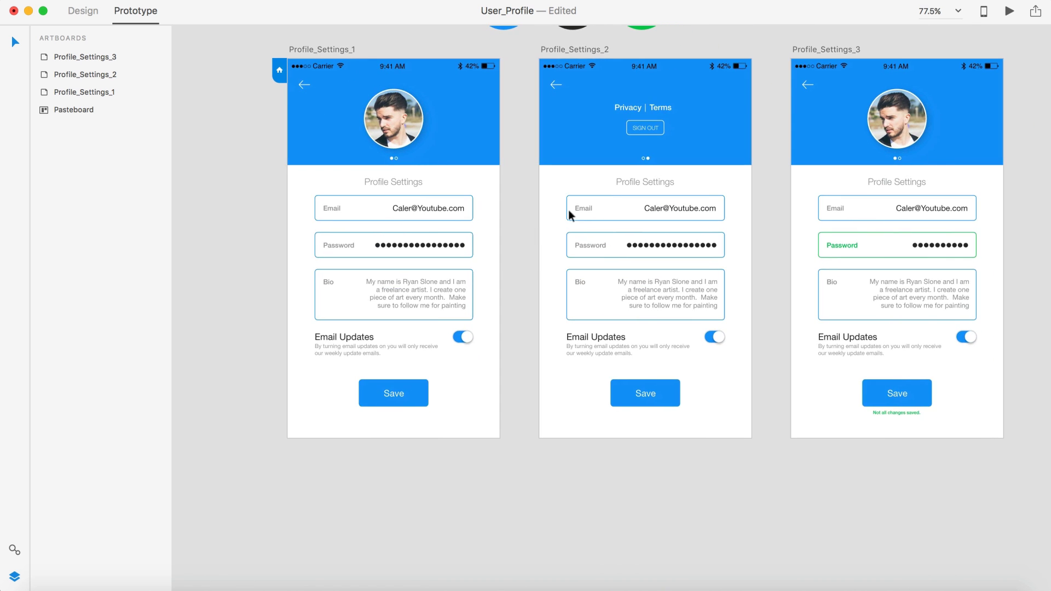
{"action": "left_click", "coordinate": [1009, 11]}
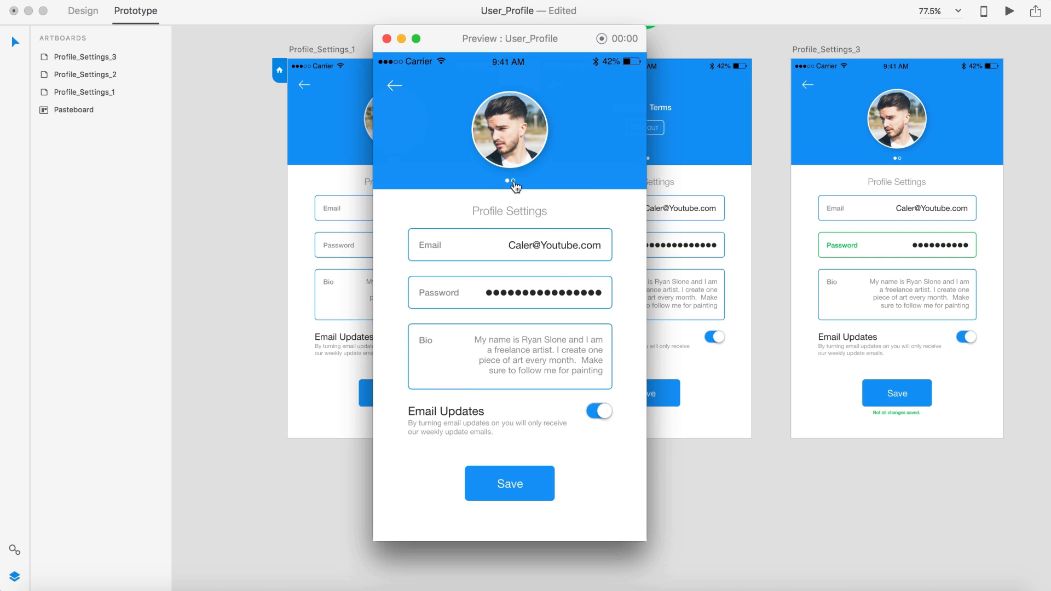
{"action": "left_click", "coordinate": [514, 182]}
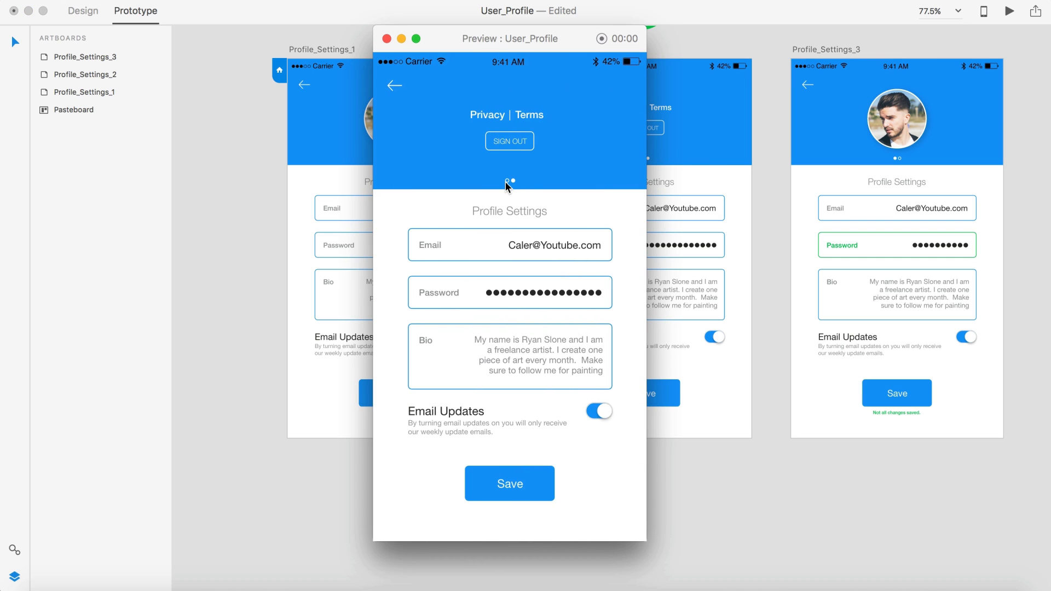
{"action": "left_click", "coordinate": [506, 180]}
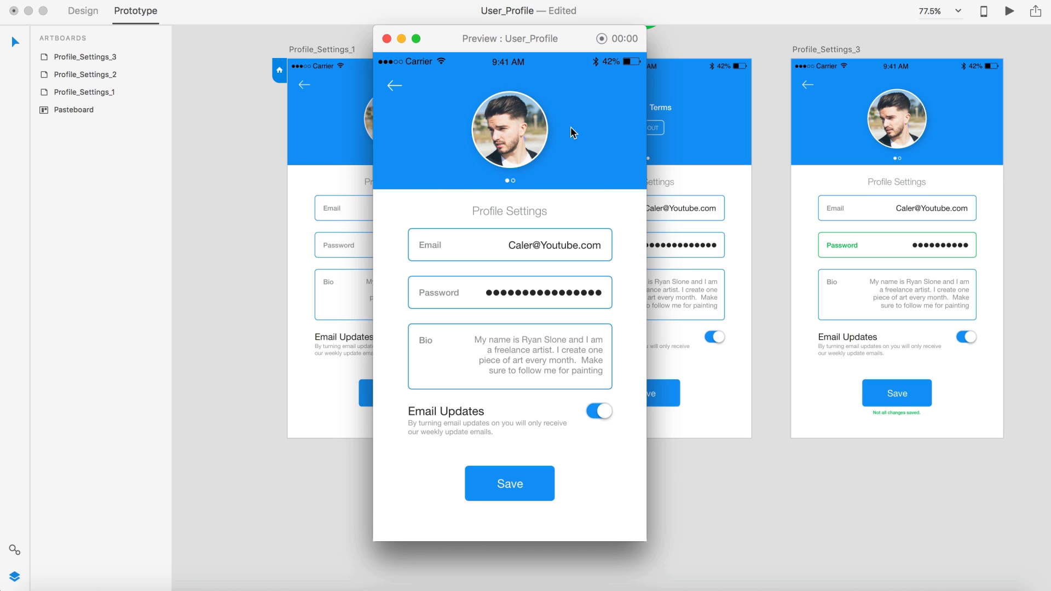
{"action": "left_click", "coordinate": [512, 183]}
{"action": "left_click", "coordinate": [387, 38]}
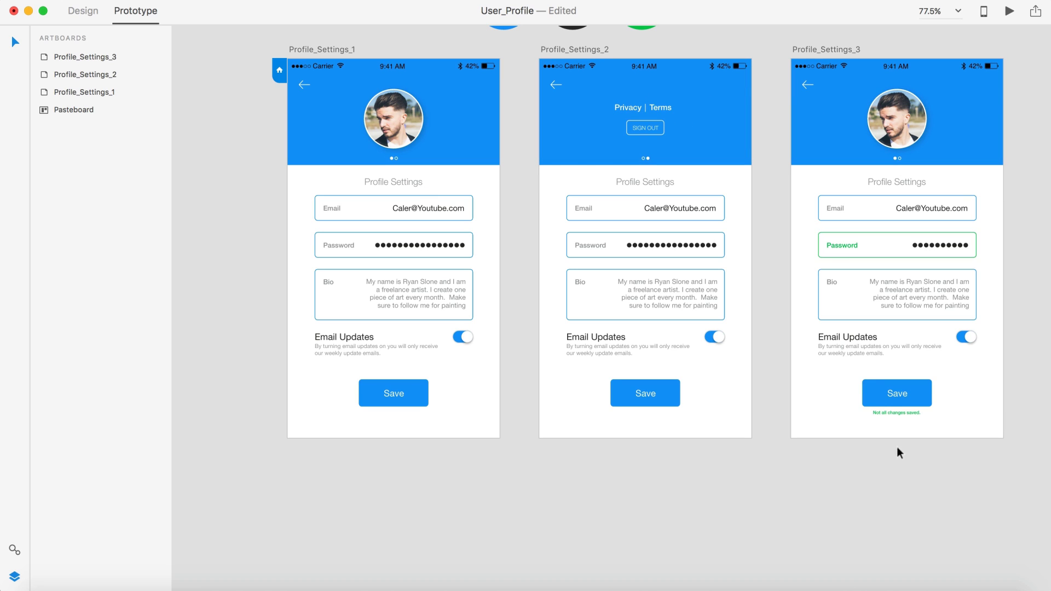
Step: Link Profile_Settings_1's Password field to Profile_Settings_3 with a Slide Left transition
{"action": "left_click", "coordinate": [460, 248]}
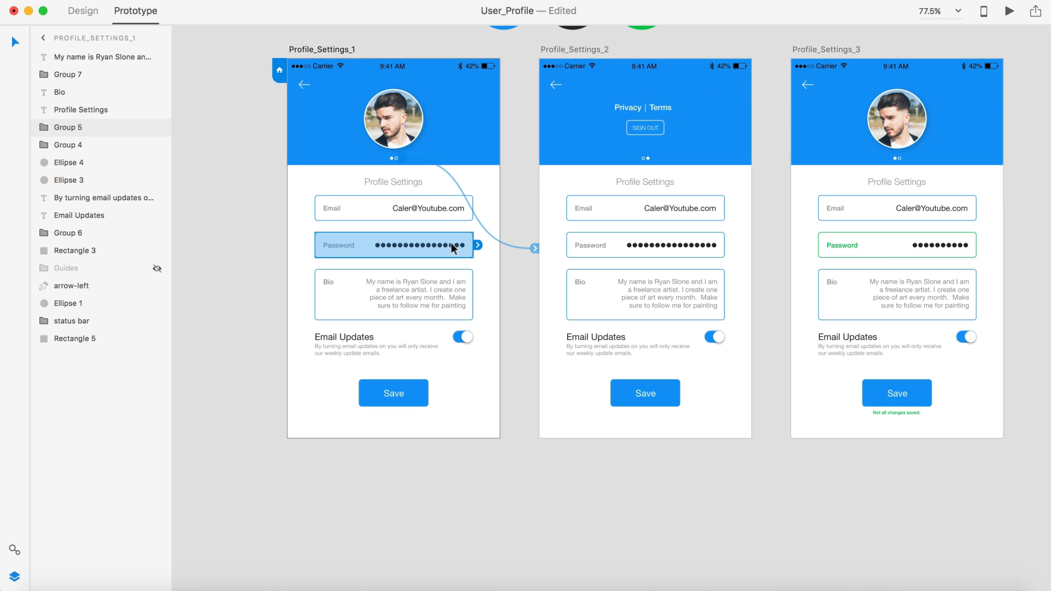
{"action": "left_click_drag", "start_coordinate": [477, 244], "coordinate": [812, 176]}
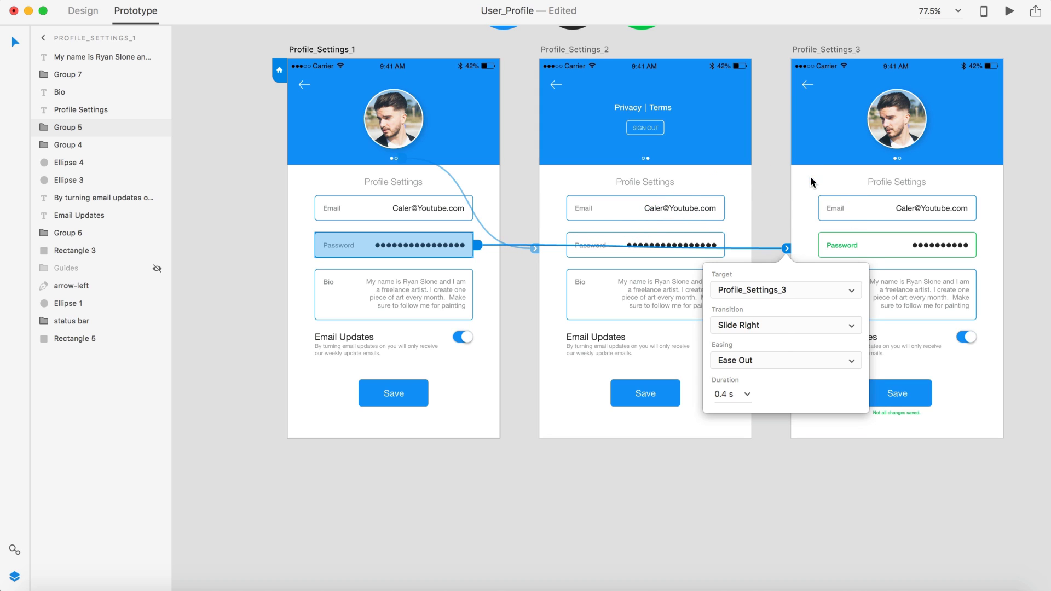
{"action": "left_click", "coordinate": [754, 325]}
{"action": "left_click", "coordinate": [750, 314]}
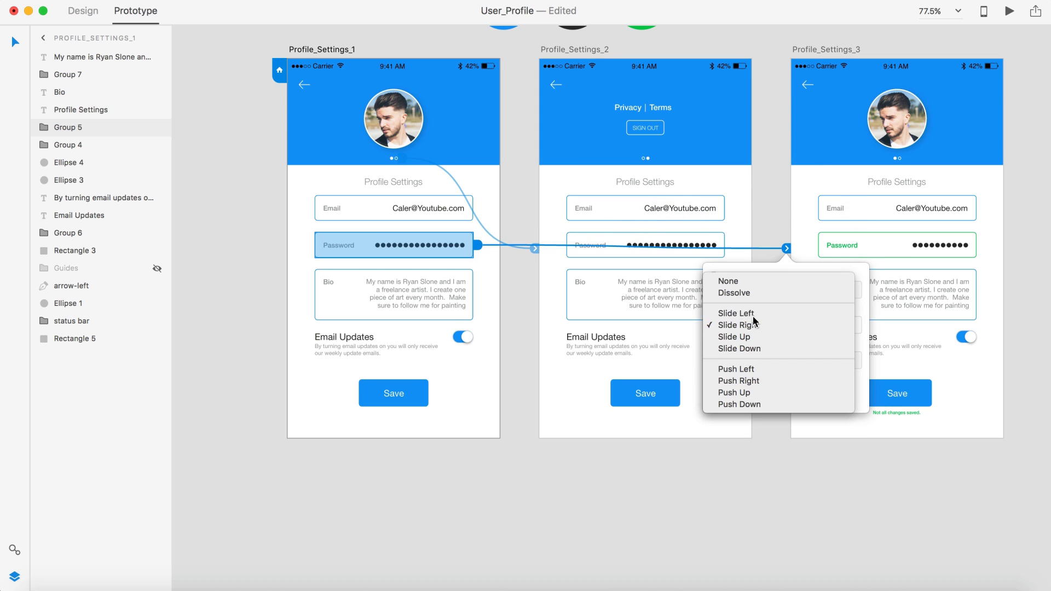
{"action": "left_click_drag", "start_coordinate": [534, 247], "coordinate": [533, 251]}
{"action": "left_click", "coordinate": [525, 186]}
{"action": "scroll", "coordinate": [524, 186], "scroll_direction": "right", "scroll_amount": 2}
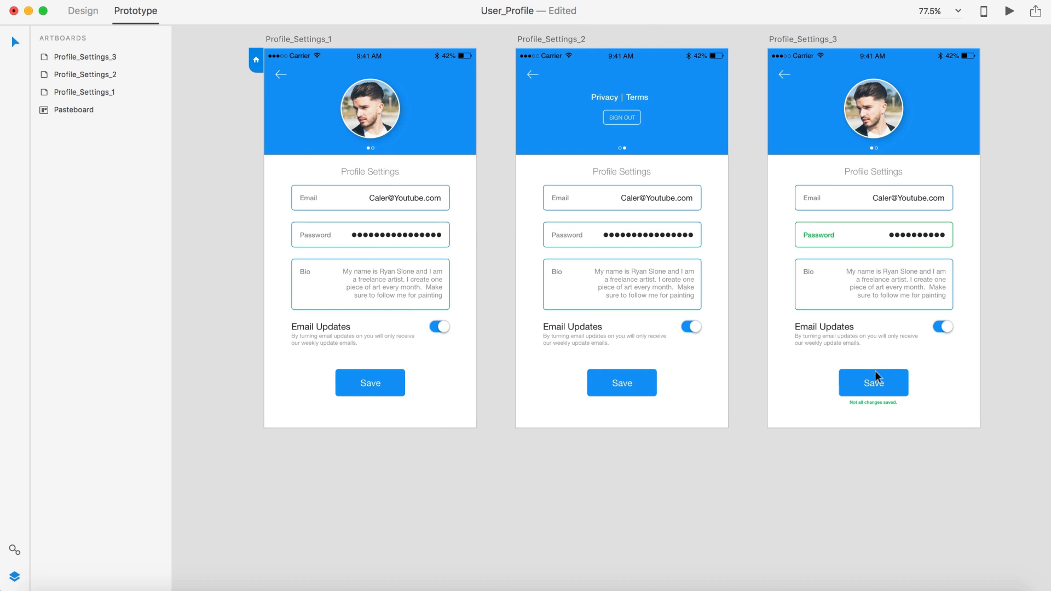
Step: Link Profile_Settings_3's Save button back to Profile_Settings_1 with Slide Right, then preview
{"action": "left_click", "coordinate": [908, 382]}
{"action": "left_click", "coordinate": [873, 474]}
{"action": "left_click", "coordinate": [873, 386]}
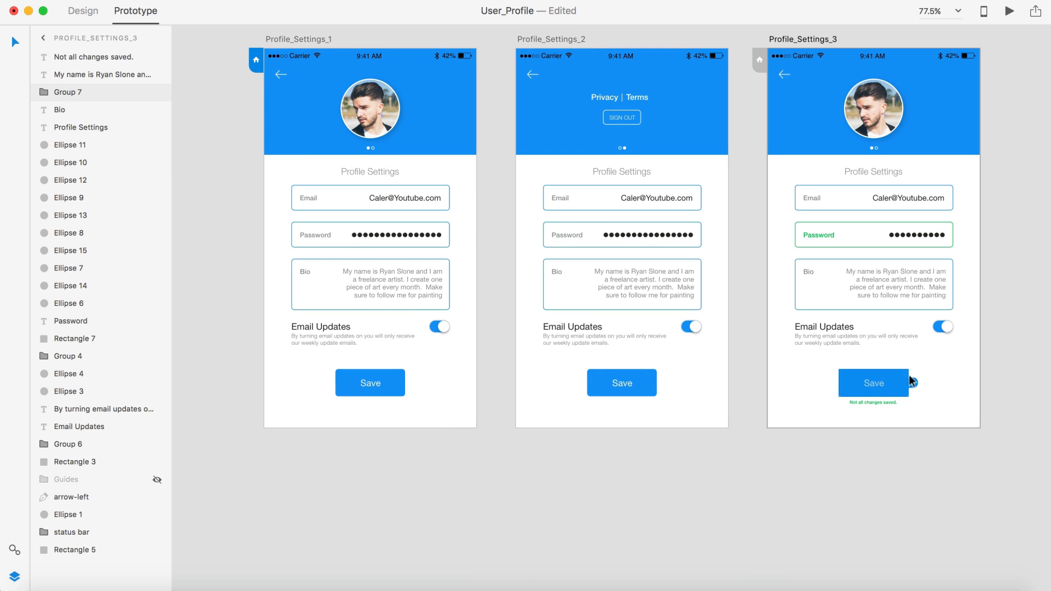
{"action": "left_click_drag", "start_coordinate": [914, 382], "coordinate": [435, 349]}
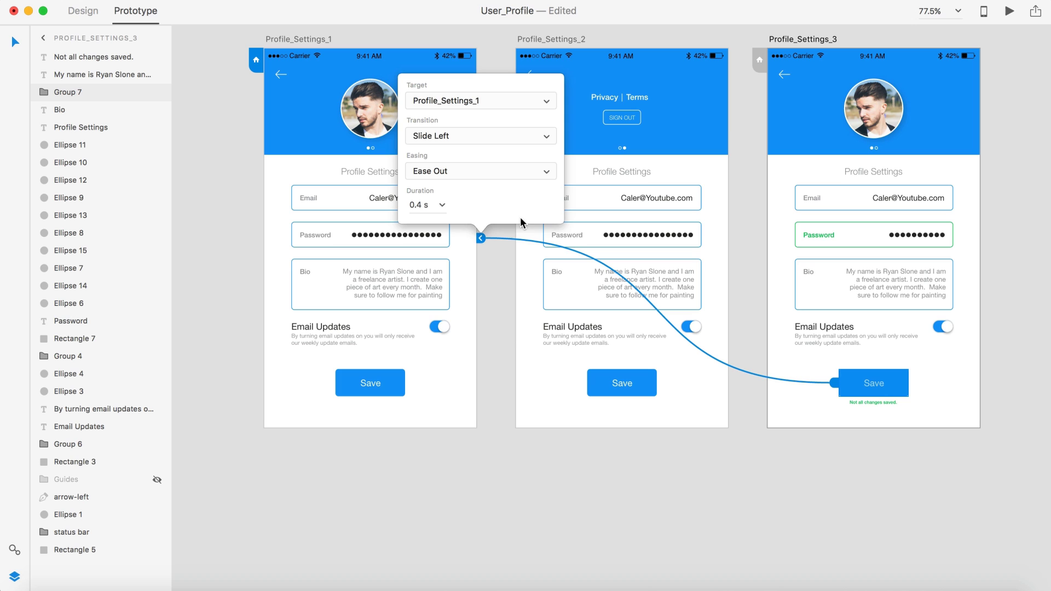
{"action": "left_click", "coordinate": [497, 137]}
{"action": "left_click", "coordinate": [494, 148]}
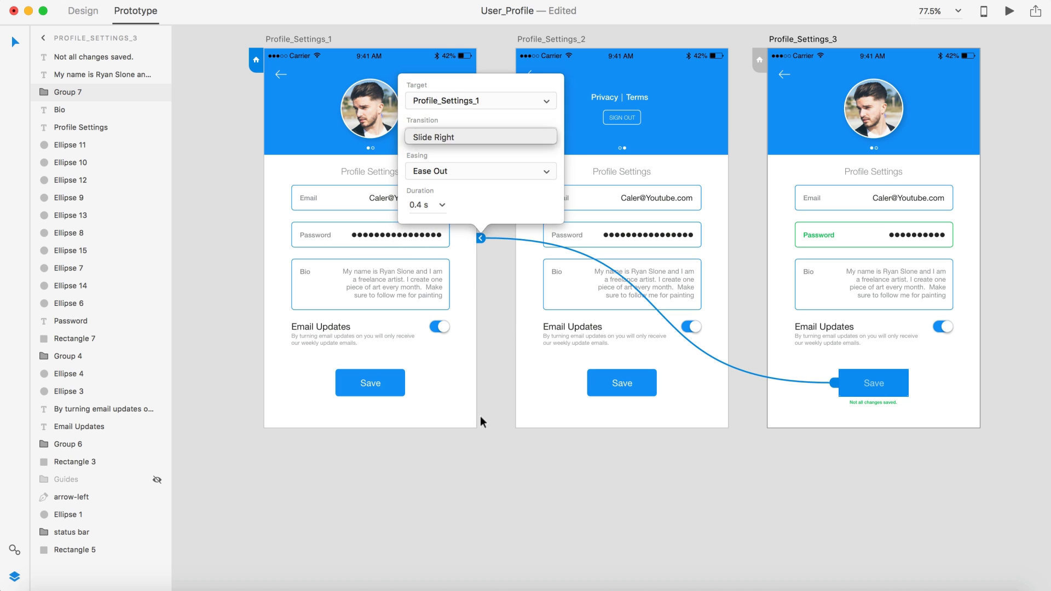
{"action": "left_click", "coordinate": [481, 450]}
{"action": "left_click", "coordinate": [1009, 11]}
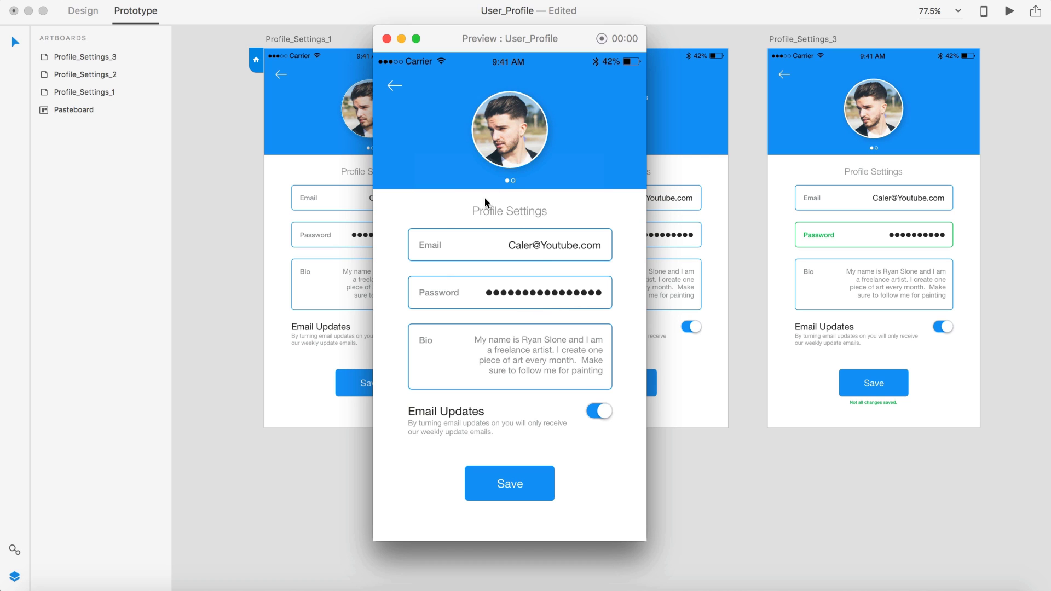
Step: Test the page dots, Password link and Save link across all three screens in preview
{"action": "left_click", "coordinate": [512, 181]}
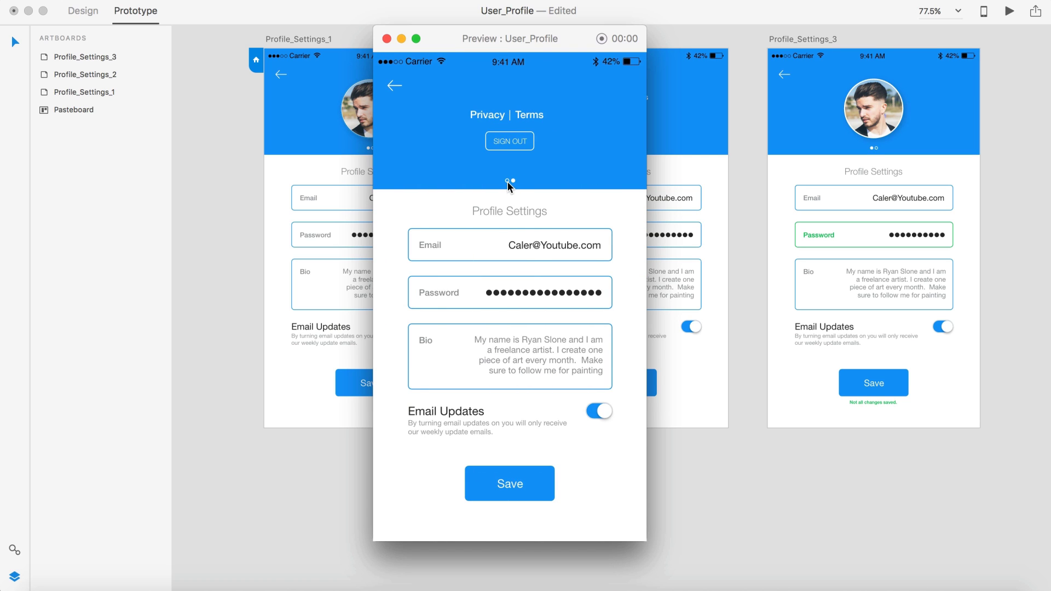
{"action": "left_click", "coordinate": [509, 183]}
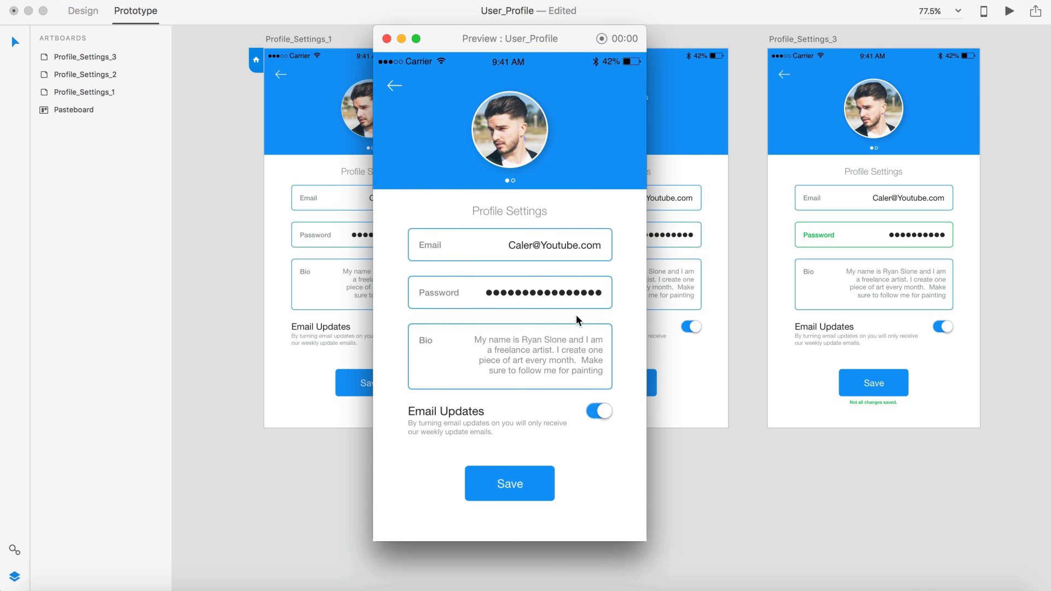
{"action": "left_click", "coordinate": [585, 296]}
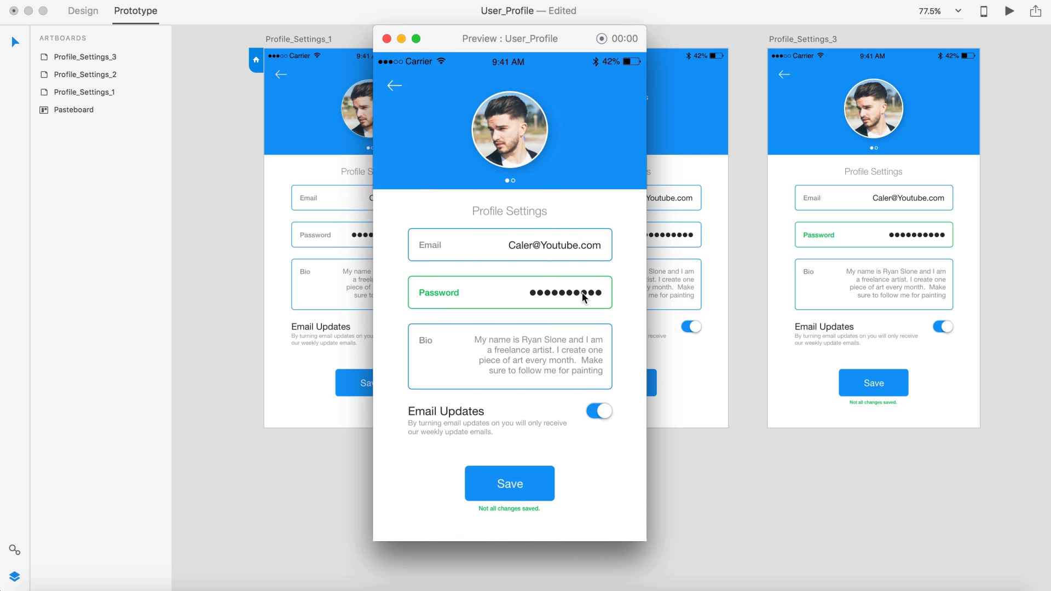
{"action": "left_click", "coordinate": [529, 489]}
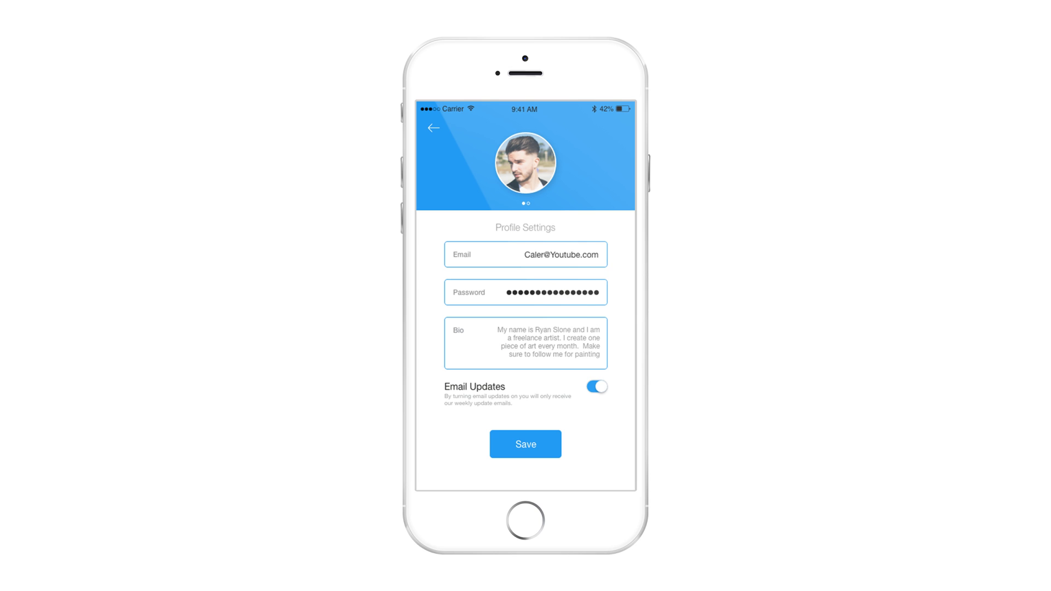